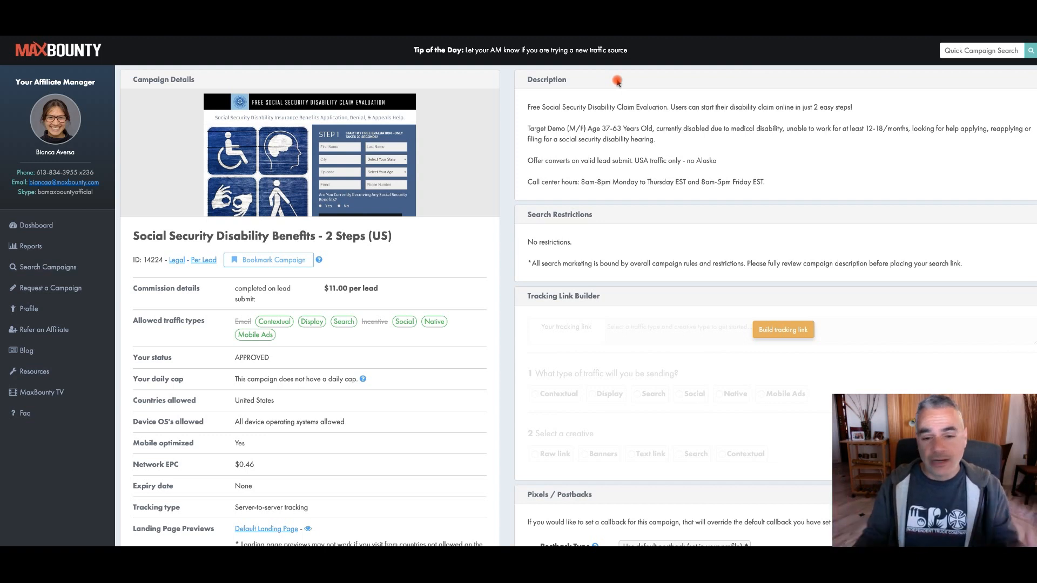
Read the Social Security Disability Benefits campaign's description and its commission per lead
{"action": "left_click_drag", "start_coordinate": [522, 104], "coordinate": [806, 194]}
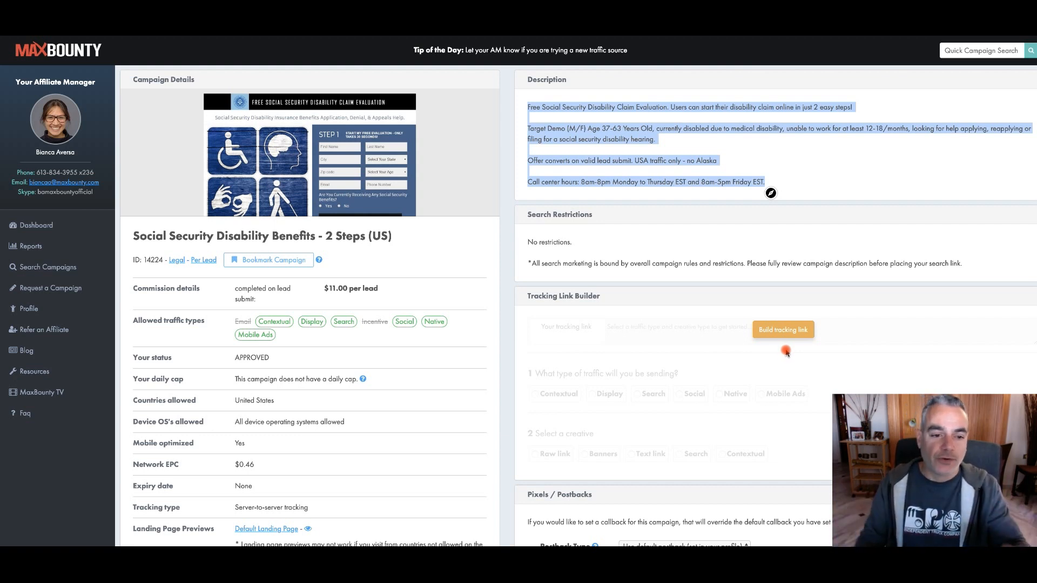
{"action": "left_click_drag", "start_coordinate": [327, 290], "coordinate": [358, 290]}
{"action": "left_click", "coordinate": [359, 291]}
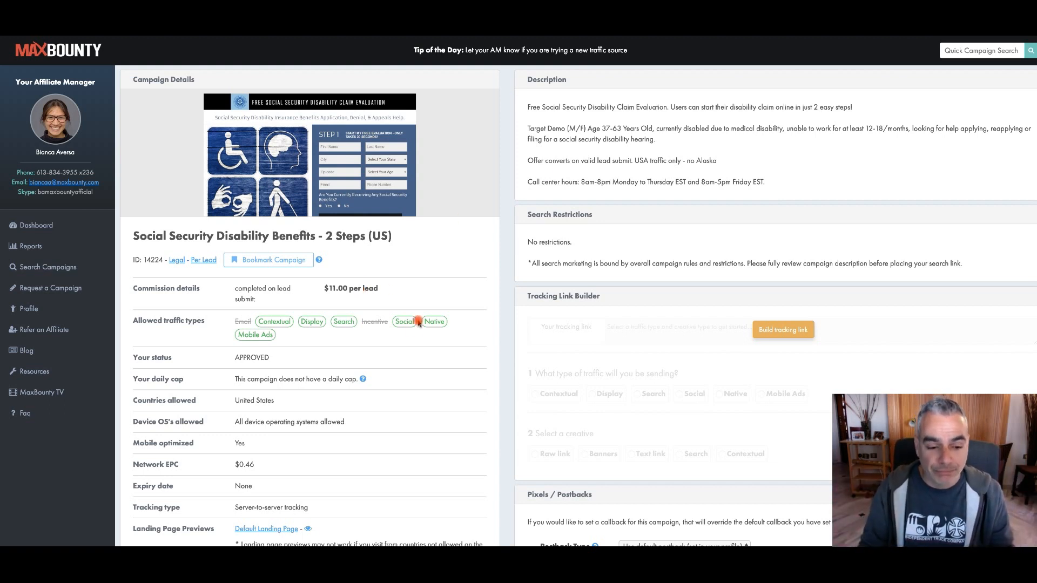
Open the campaign's default landing page preview and reposition its window to show the evaluation form
{"action": "scroll", "coordinate": [260, 517], "scroll_direction": "down", "scroll_amount": 1}
{"action": "left_click", "coordinate": [271, 512]}
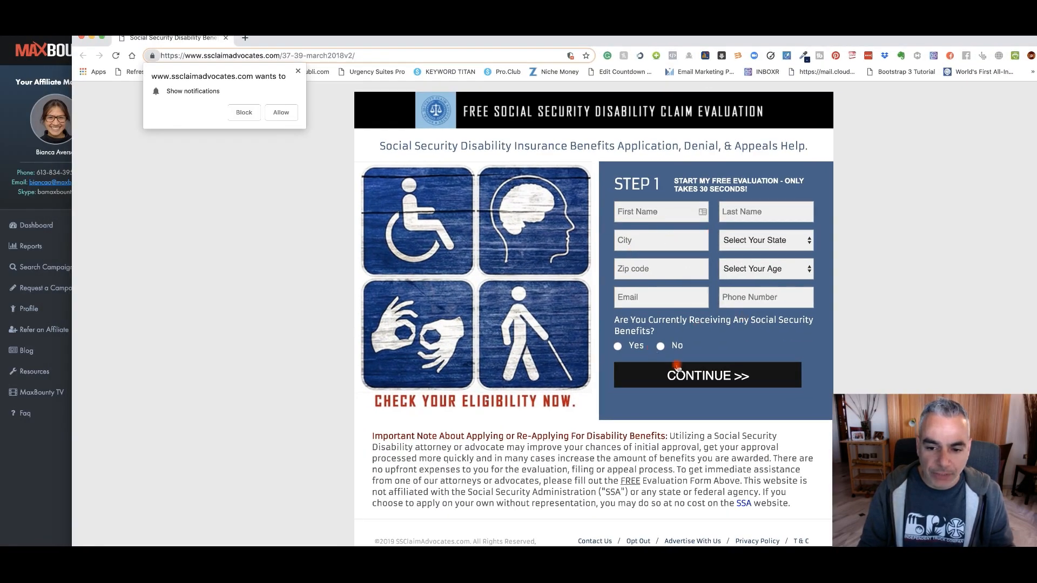
{"action": "left_click_drag", "start_coordinate": [592, 38], "coordinate": [611, 16]}
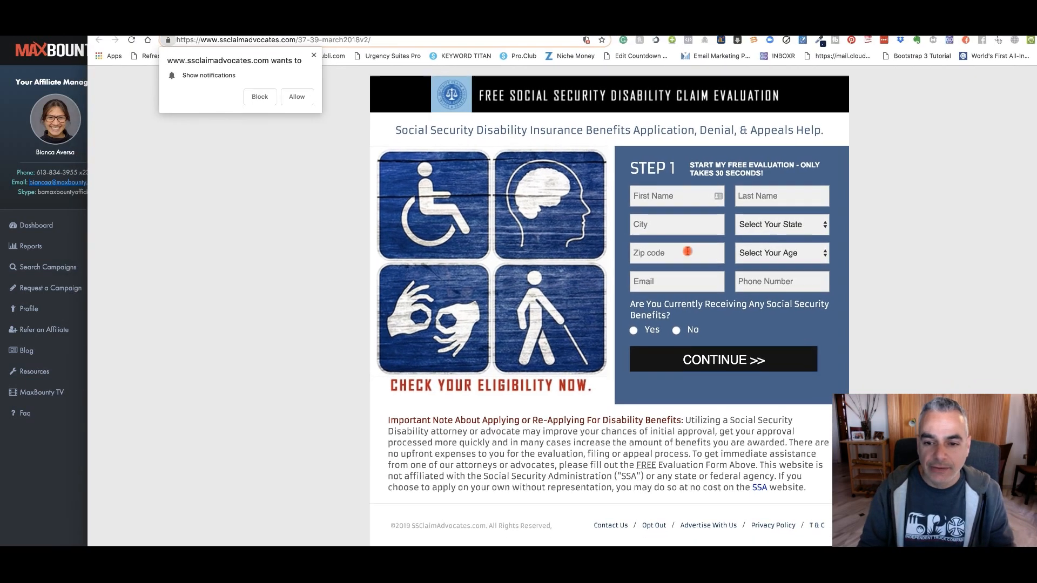
Fill in the evaluation form's name, city, zip code, email and phone fields with the saved contact details
{"action": "left_click_drag", "start_coordinate": [693, 208], "coordinate": [688, 193]}
{"action": "left_click", "coordinate": [686, 196]}
{"action": "type", "text": "d"}
{"action": "left_click", "coordinate": [702, 216]}
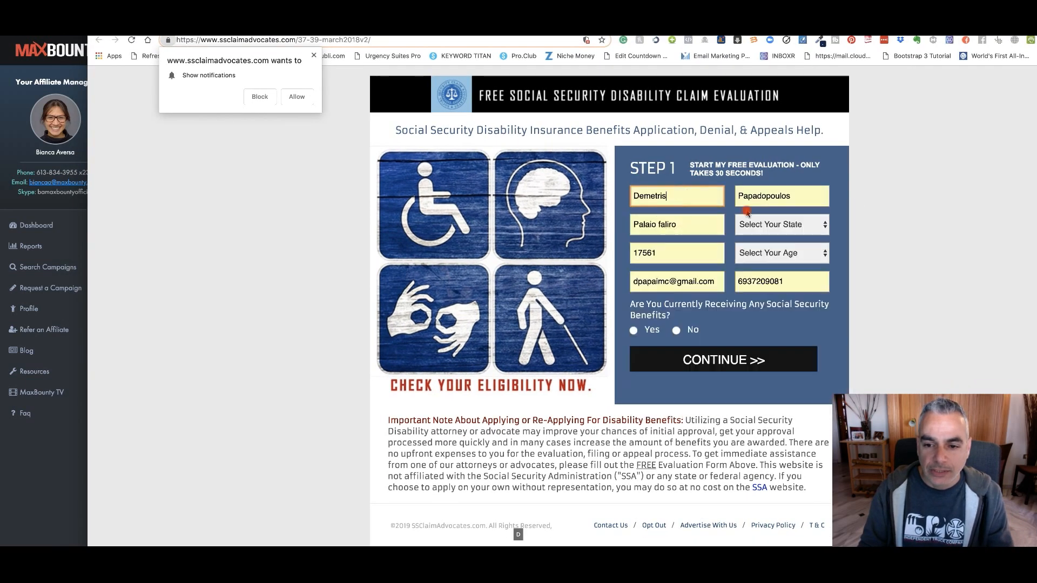
Answer Yes to currently receiving Social Security benefits, choose Arkansas and age 33, and try to continue
{"action": "left_click", "coordinate": [730, 361]}
{"action": "left_click", "coordinate": [633, 330]}
{"action": "left_click", "coordinate": [778, 224]}
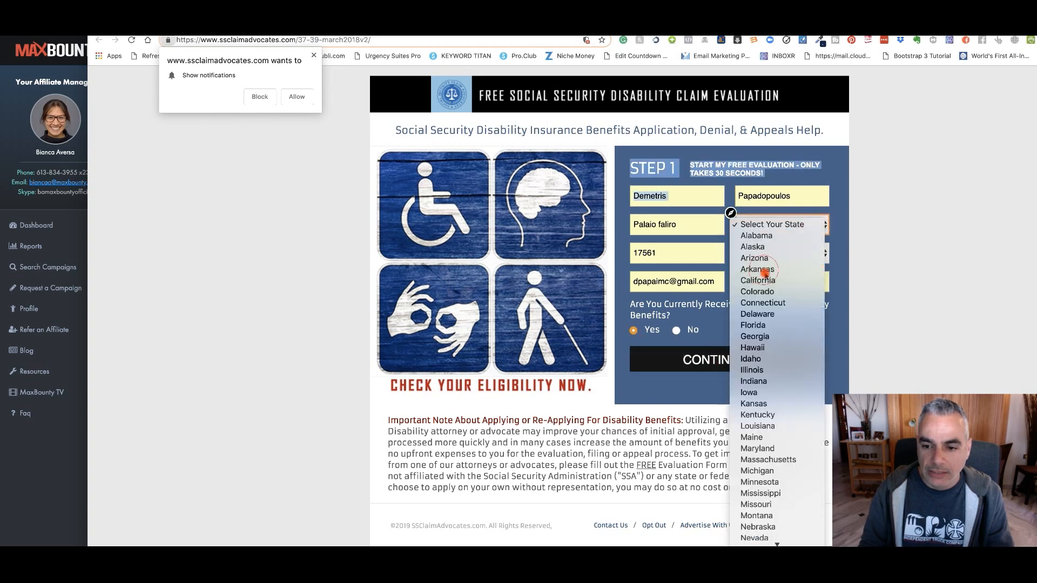
{"action": "left_click", "coordinate": [784, 262]}
{"action": "left_click", "coordinate": [786, 262]}
{"action": "left_click", "coordinate": [777, 312]}
{"action": "left_click", "coordinate": [711, 359]}
{"action": "left_click", "coordinate": [700, 96]}
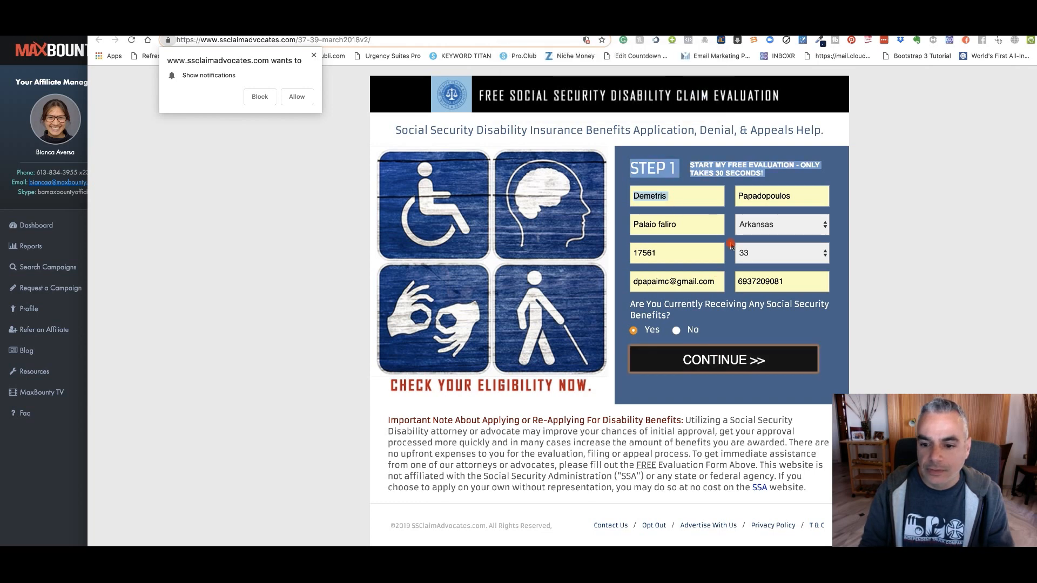
Replace the phone number with a placeholder number, submit the evaluation form, and leave the landing page preview
{"action": "double_click", "coordinate": [785, 281]}
{"action": "type", "text": "(555) "}
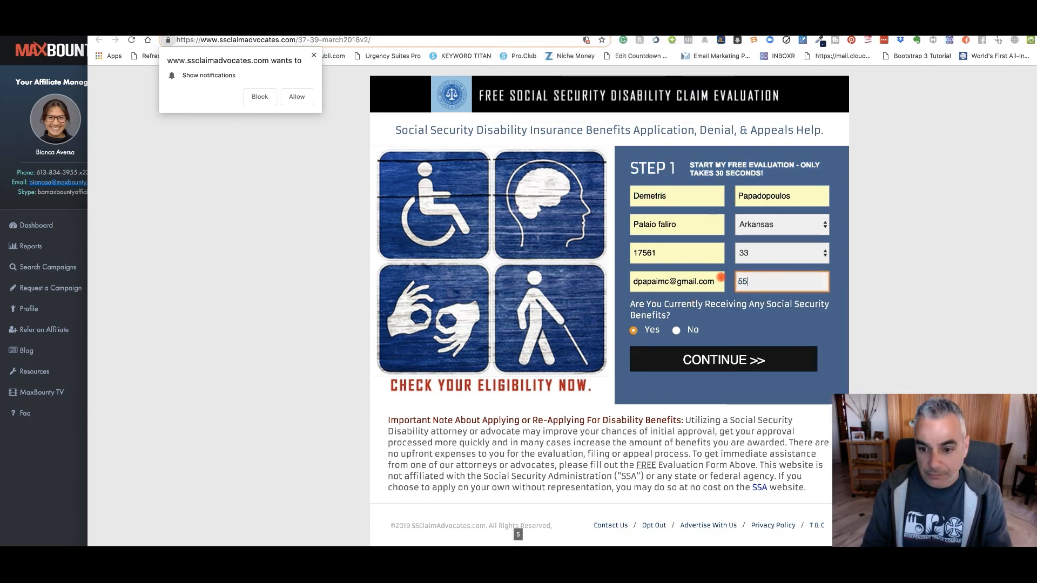
{"action": "type", "text": "555-5555"}
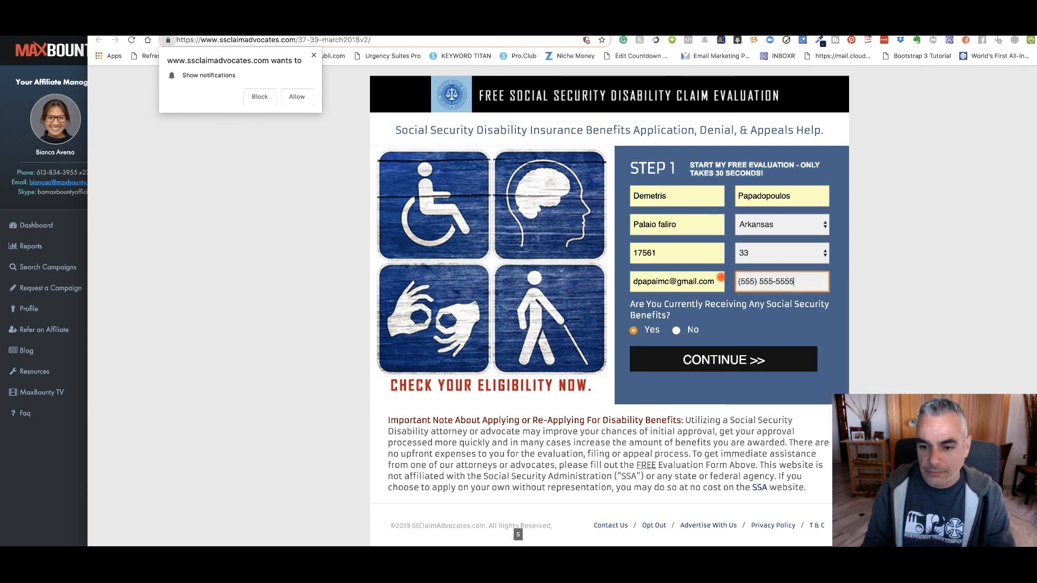
{"action": "left_click", "coordinate": [738, 359]}
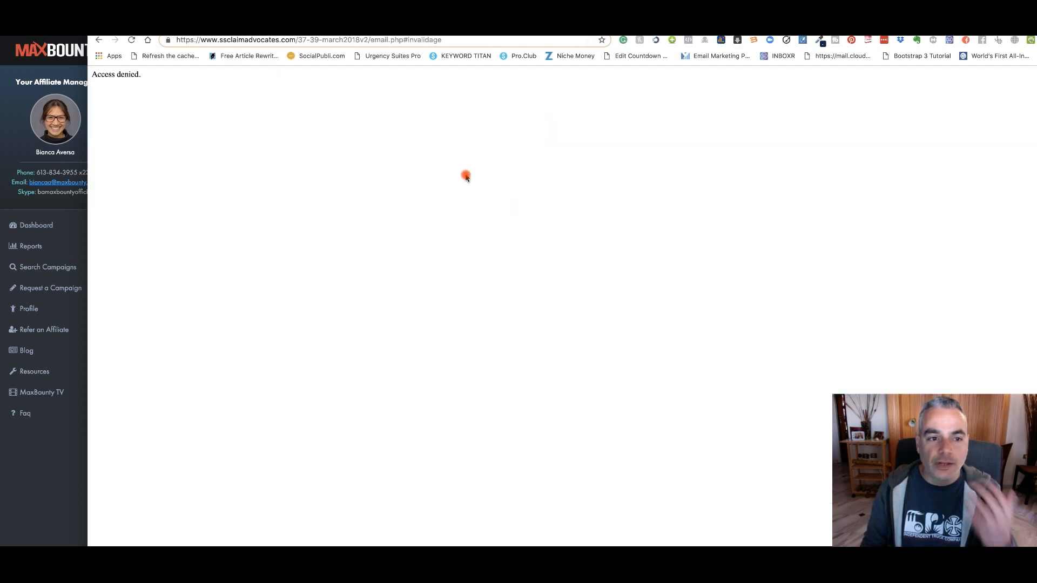
{"action": "left_click_drag", "start_coordinate": [248, 21], "coordinate": [246, 5]}
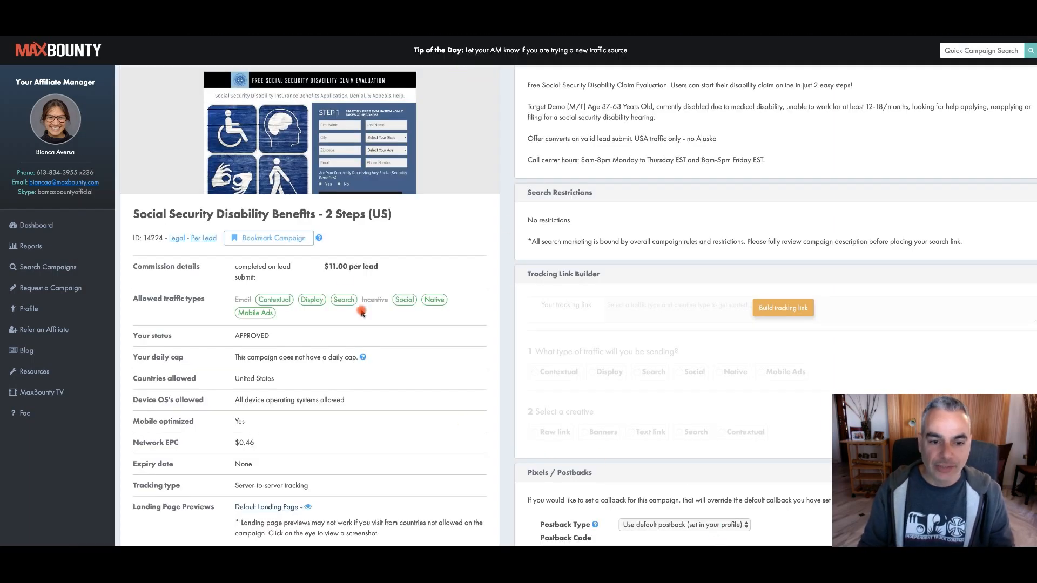
Bookmark the Social Security Disability Benefits - 2 Steps (US) campaign after reviewing its title
{"action": "scroll", "coordinate": [374, 305], "scroll_direction": "up", "scroll_amount": 1}
{"action": "left_click_drag", "start_coordinate": [326, 236], "coordinate": [380, 237]}
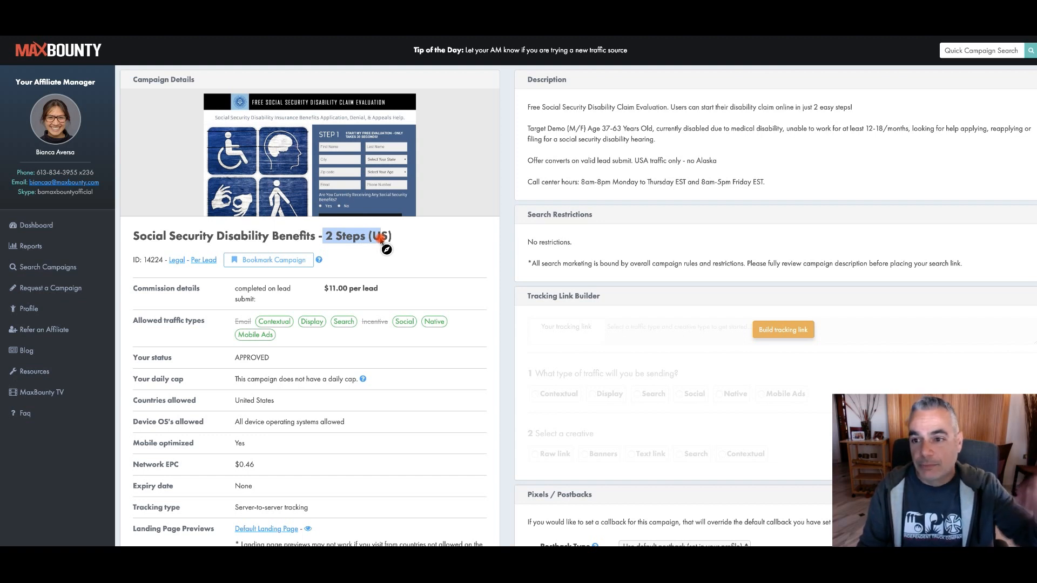
{"action": "left_click", "coordinate": [463, 282]}
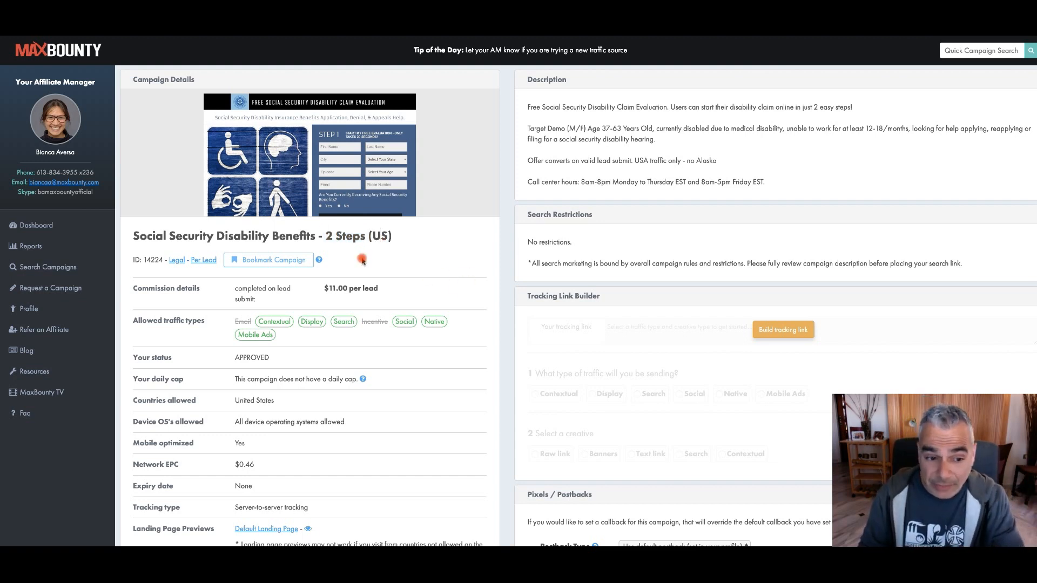
{"action": "left_click", "coordinate": [279, 261]}
{"action": "scroll", "coordinate": [360, 277], "scroll_direction": "down", "scroll_amount": 2}
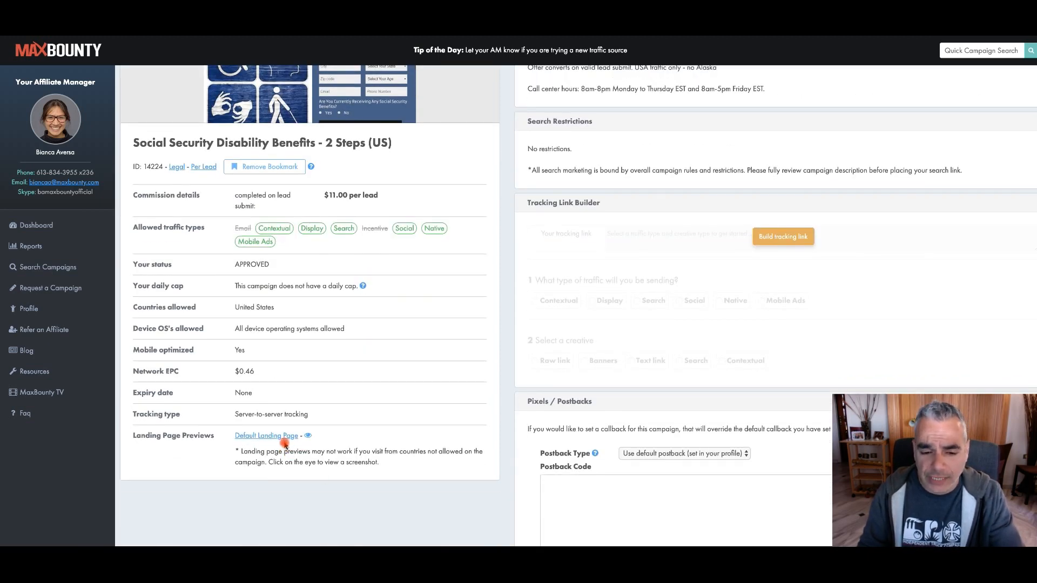
Build a tracking link for the campaign with Social as the traffic type and Raw link as the creative
{"action": "scroll", "coordinate": [346, 416], "scroll_direction": "up", "scroll_amount": 1}
{"action": "left_click", "coordinate": [800, 306]}
{"action": "left_click", "coordinate": [679, 373]}
{"action": "scroll", "coordinate": [683, 367], "scroll_direction": "down", "scroll_amount": 3}
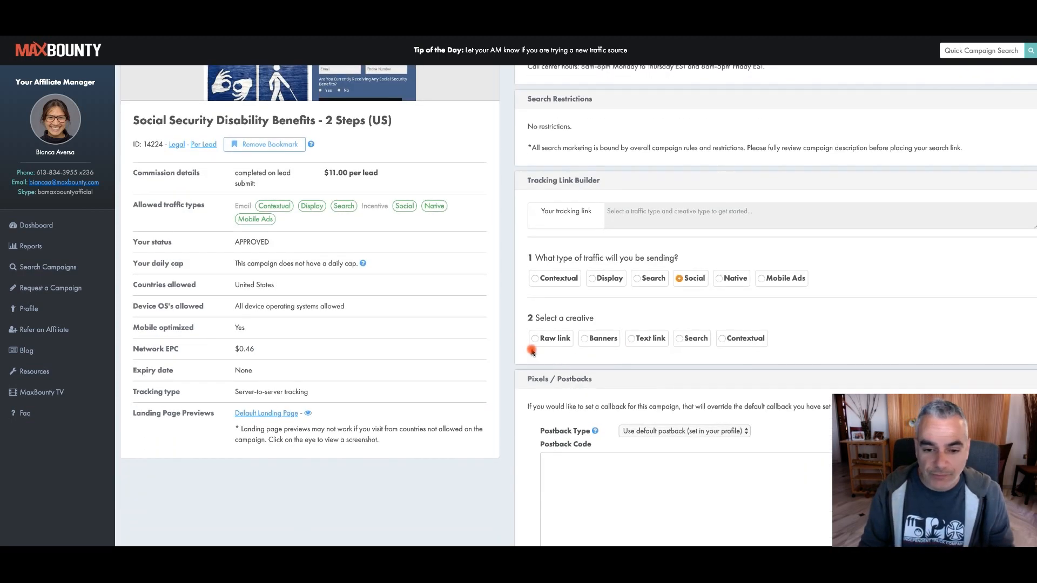
{"action": "left_click", "coordinate": [533, 344]}
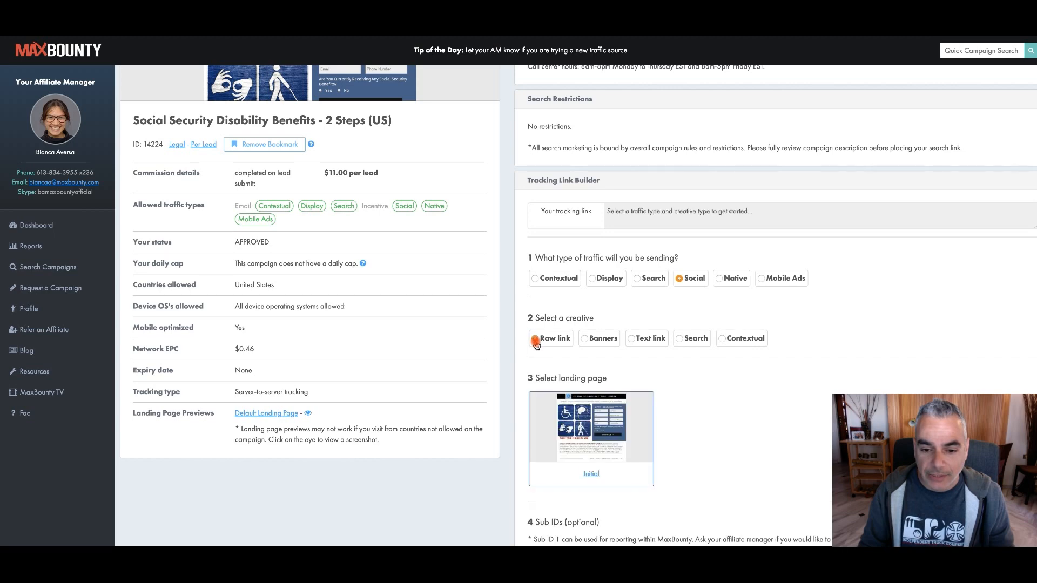
{"action": "scroll", "coordinate": [590, 357], "scroll_direction": "down", "scroll_amount": 4}
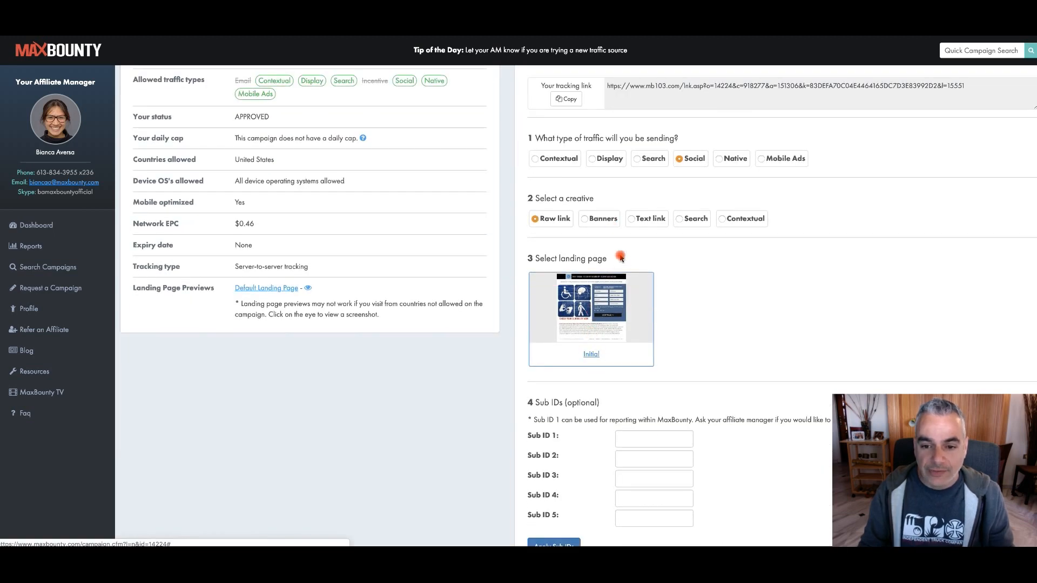
{"action": "scroll", "coordinate": [689, 118], "scroll_direction": "up", "scroll_amount": 2}
{"action": "left_click_drag", "start_coordinate": [970, 167], "coordinate": [611, 167]}
Set Sub ID 1 to fbads and apply it to the tracking link
{"action": "scroll", "coordinate": [648, 270], "scroll_direction": "down", "scroll_amount": 10}
{"action": "scroll", "coordinate": [648, 213], "scroll_direction": "up", "scroll_amount": 4}
{"action": "left_click", "coordinate": [659, 214]}
{"action": "type", "text": "fbads"}
{"action": "scroll", "coordinate": [712, 229], "scroll_direction": "up", "scroll_amount": 10}
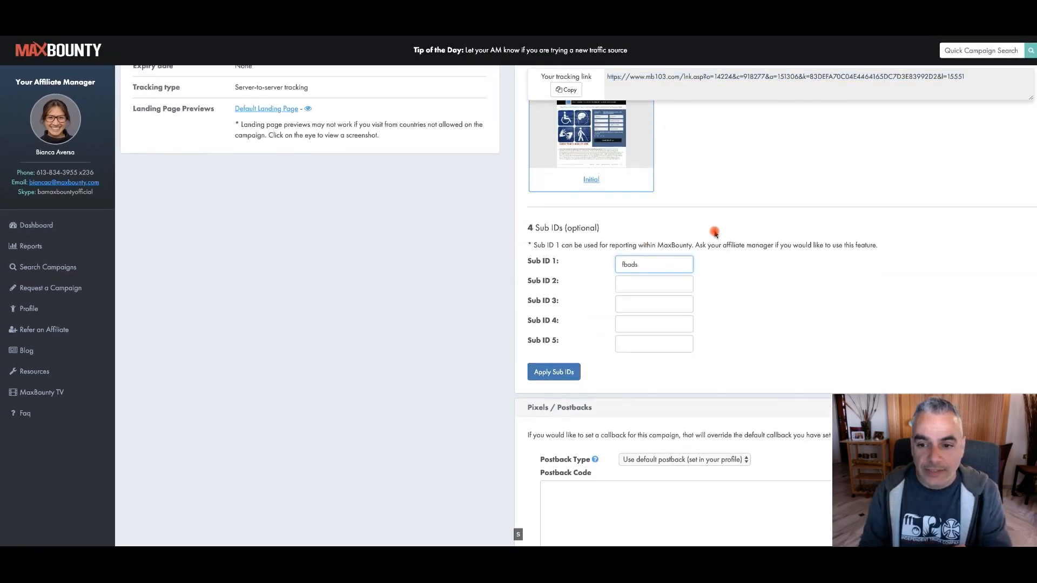
{"action": "scroll", "coordinate": [559, 494], "scroll_direction": "down", "scroll_amount": 2}
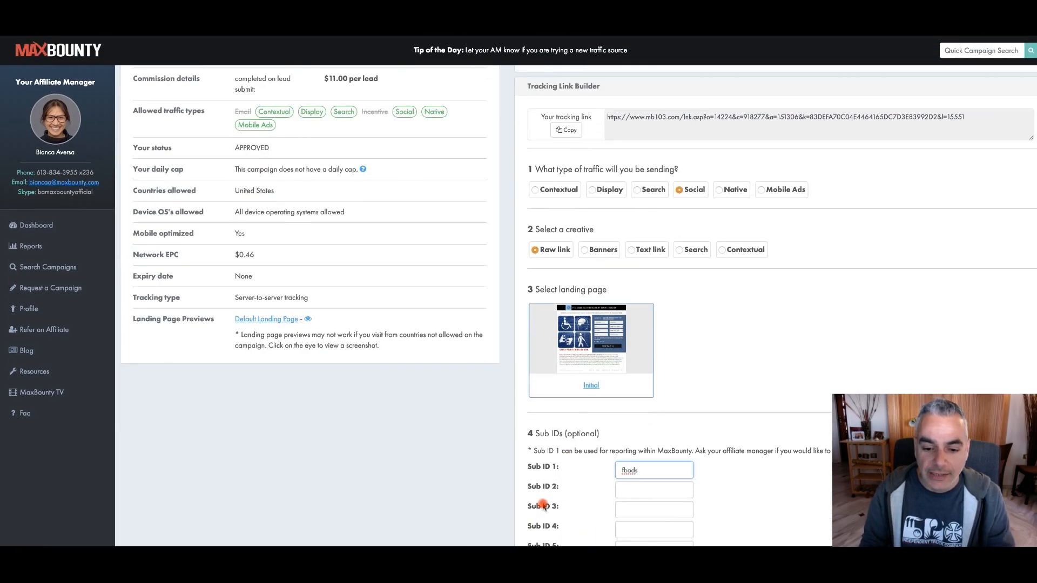
{"action": "scroll", "coordinate": [543, 510], "scroll_direction": "down", "scroll_amount": 2}
{"action": "left_click", "coordinate": [545, 520]}
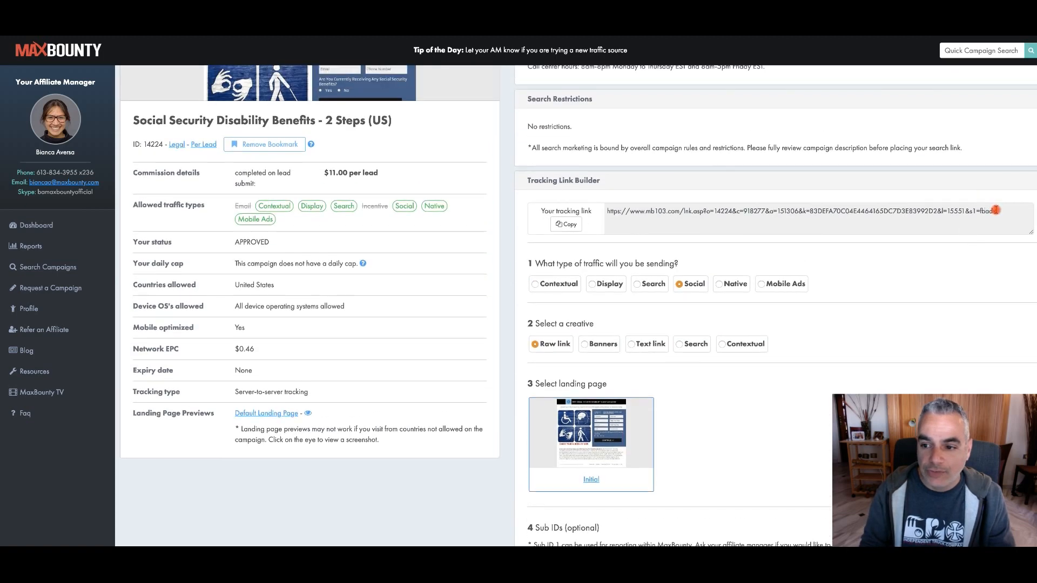
Copy the complete tracking link, including the fbads sub ID
{"action": "left_click_drag", "start_coordinate": [1010, 213], "coordinate": [764, 210]}
{"action": "left_click_drag", "start_coordinate": [1011, 214], "coordinate": [553, 180]}
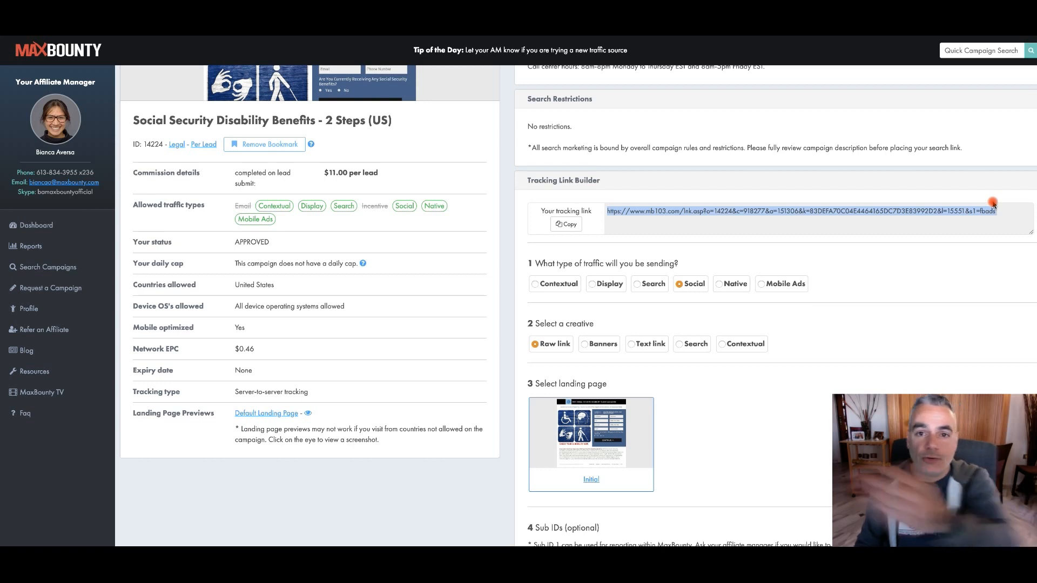
{"action": "left_click", "coordinate": [566, 224]}
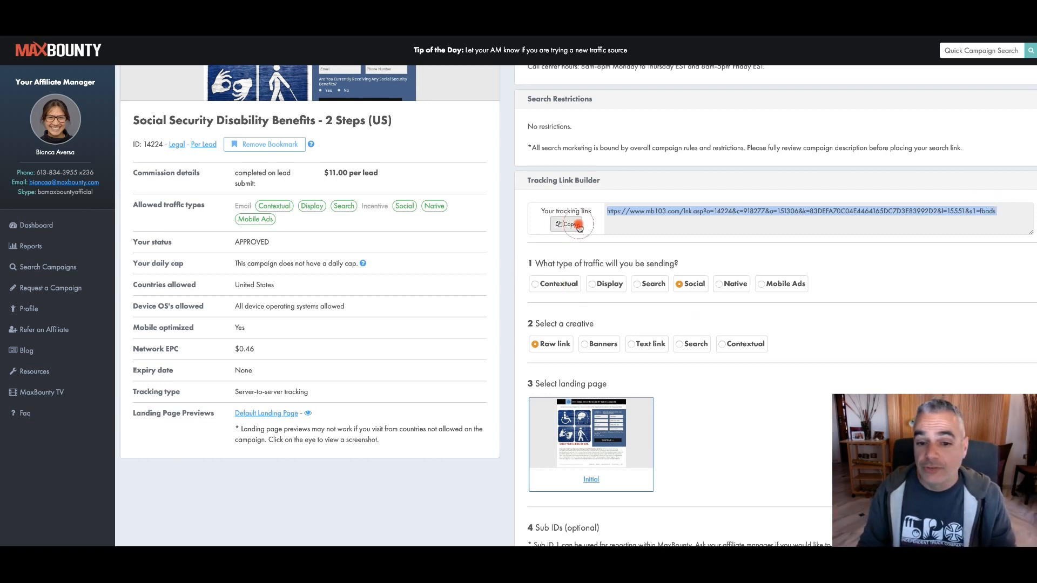
{"action": "right_click", "coordinate": [920, 210]}
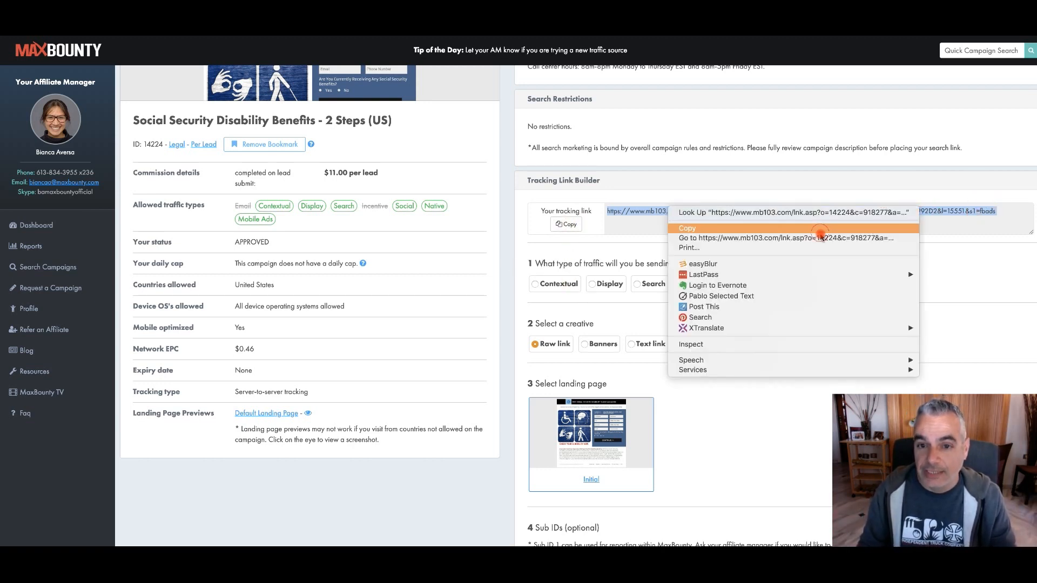
{"action": "left_click", "coordinate": [818, 229]}
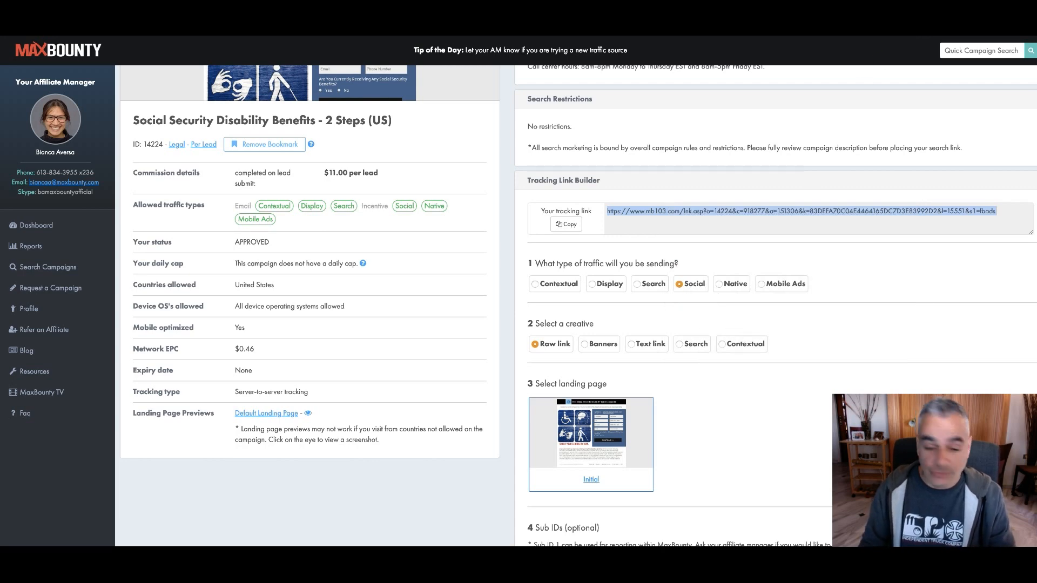
Switch to Notes, save the copied tracking link in a note, and enter 3.15 on a new line below it
{"action": "mouse_move", "coordinate": [283, 543]}
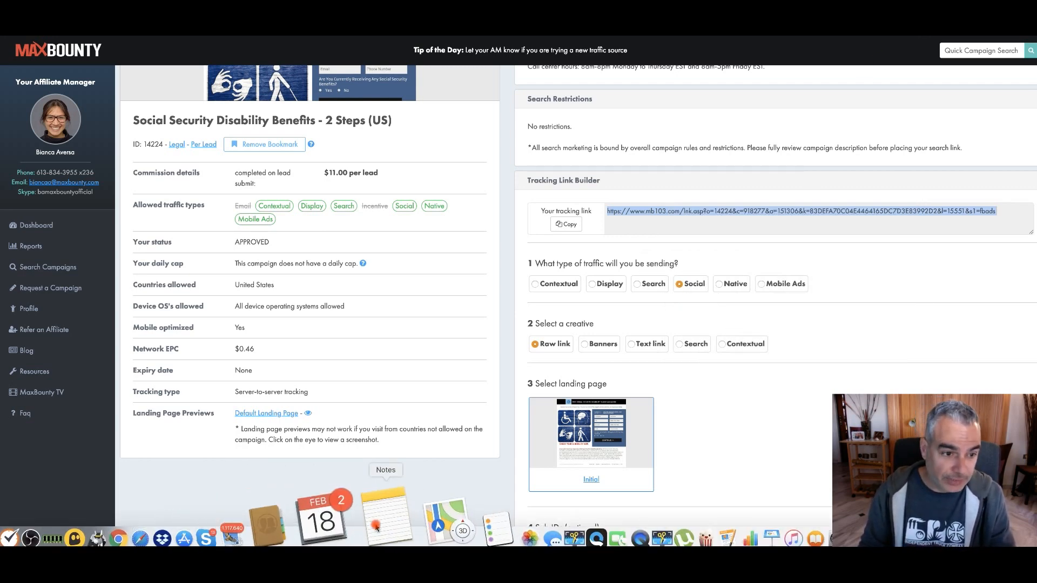
{"action": "left_click", "coordinate": [377, 526]}
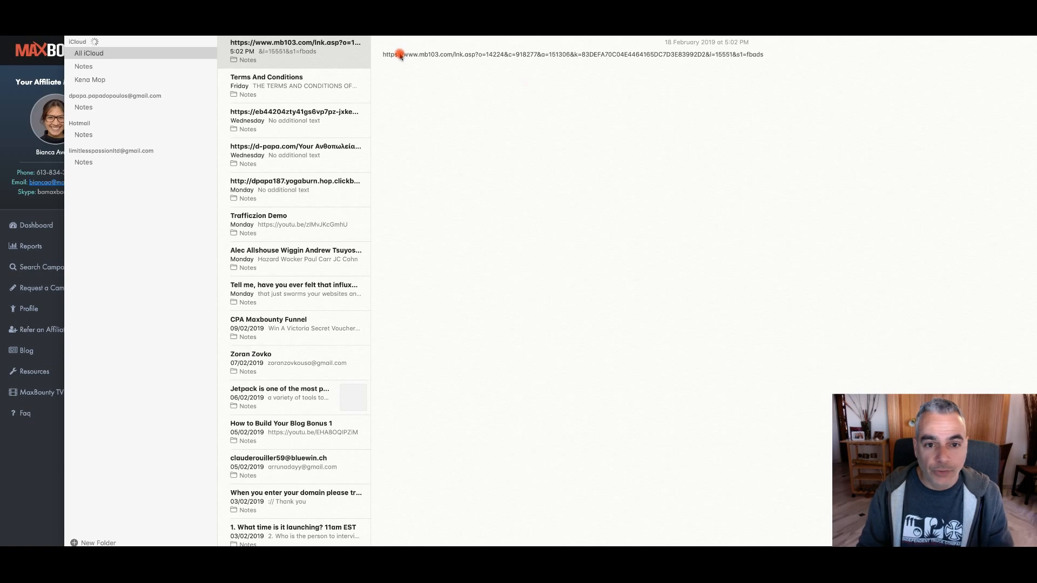
{"action": "left_click", "coordinate": [394, 57]}
{"action": "left_click_drag", "start_coordinate": [767, 56], "coordinate": [440, 54]}
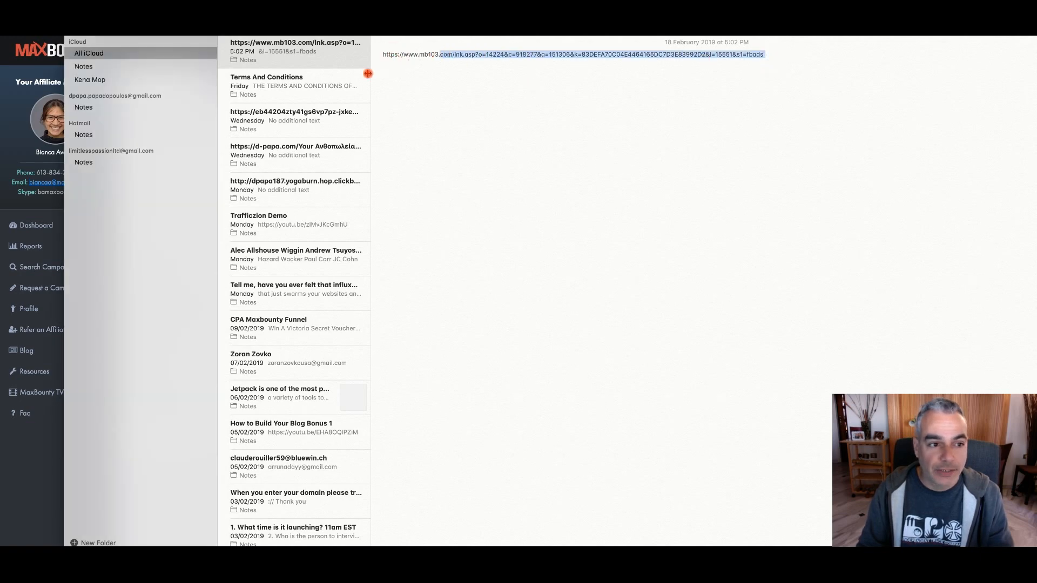
{"action": "left_click", "coordinate": [946, 63]}
{"action": "key", "text": "Return"}
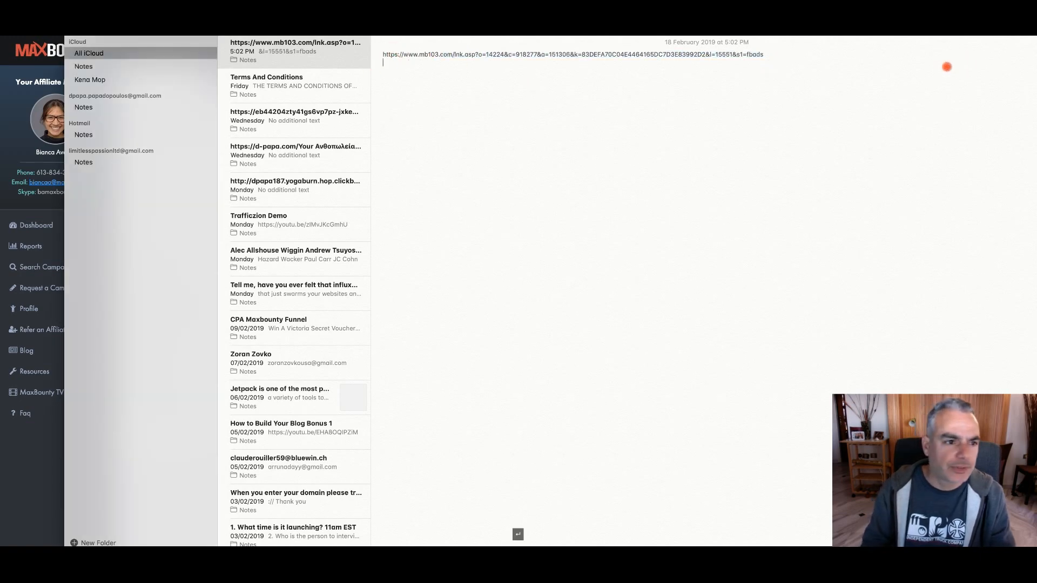
{"action": "type", "text": "3.15"}
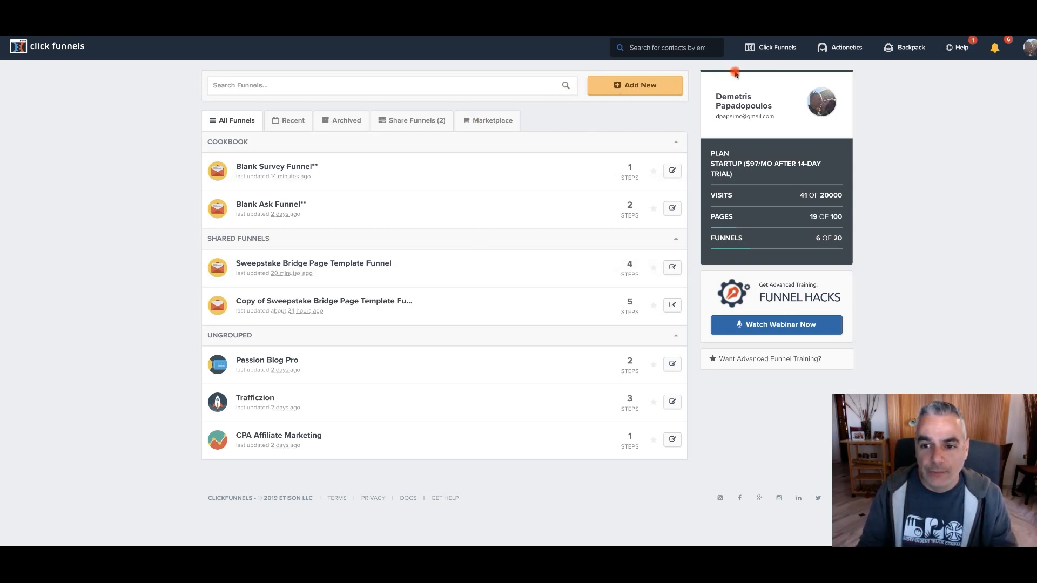
Switch to ClickFunnels and start a new funnel with the Cookbook Builder Process
{"action": "mouse_move", "coordinate": [773, 50]}
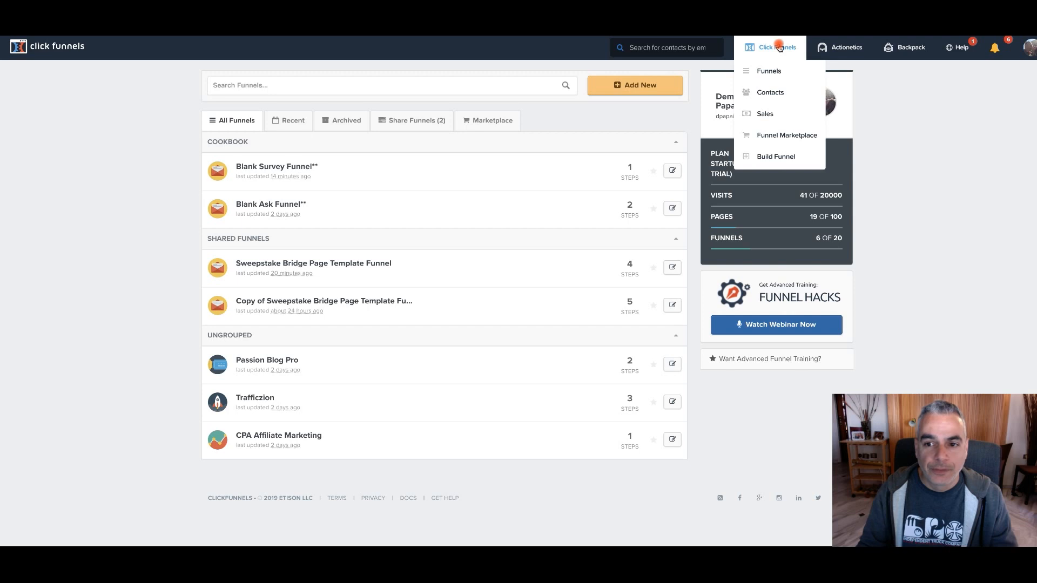
{"action": "left_click", "coordinate": [768, 72]}
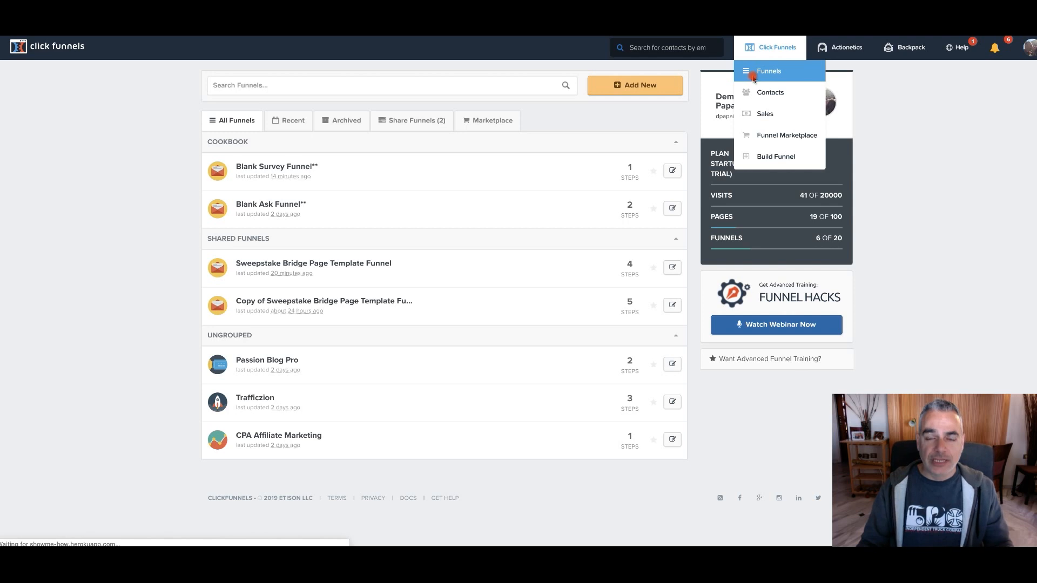
{"action": "left_click", "coordinate": [654, 86]}
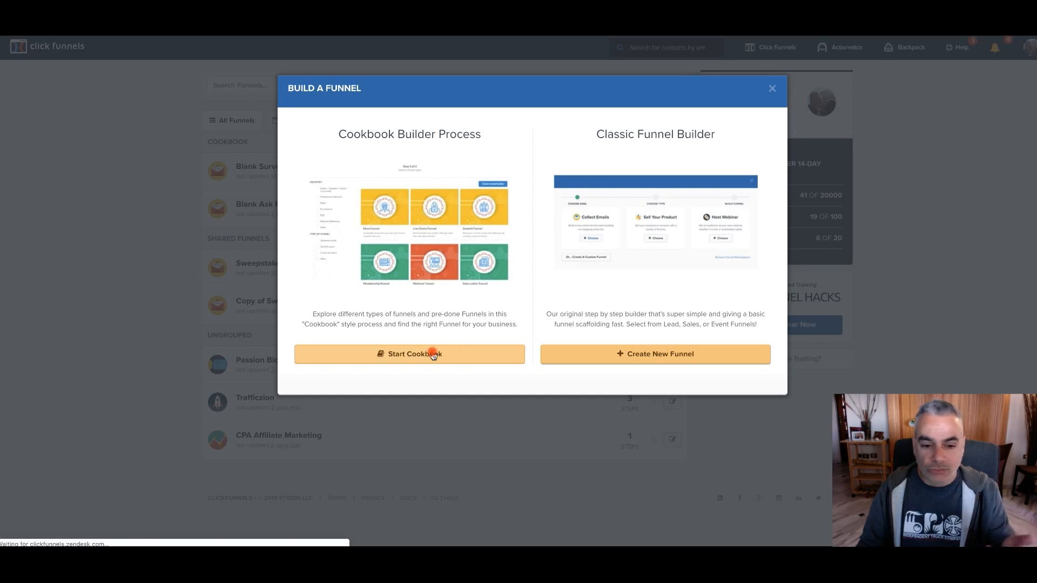
{"action": "left_click", "coordinate": [414, 354]}
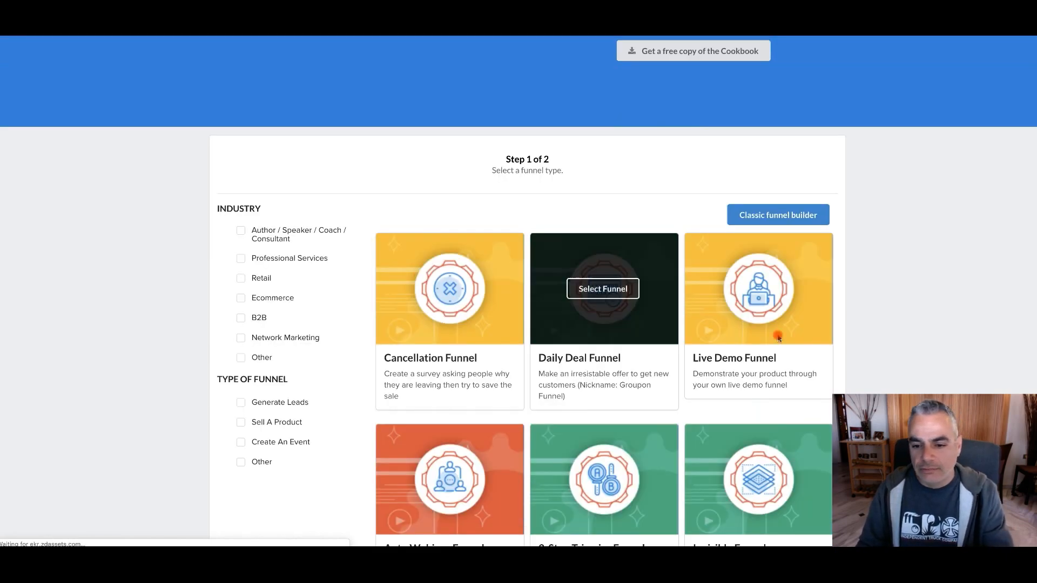
Browse the Cookbook funnel types and select the Survey Funnel
{"action": "scroll", "coordinate": [599, 306], "scroll_direction": "up", "scroll_amount": 2}
{"action": "scroll", "coordinate": [550, 317], "scroll_direction": "down", "scroll_amount": 2}
{"action": "scroll", "coordinate": [554, 316], "scroll_direction": "down", "scroll_amount": 5}
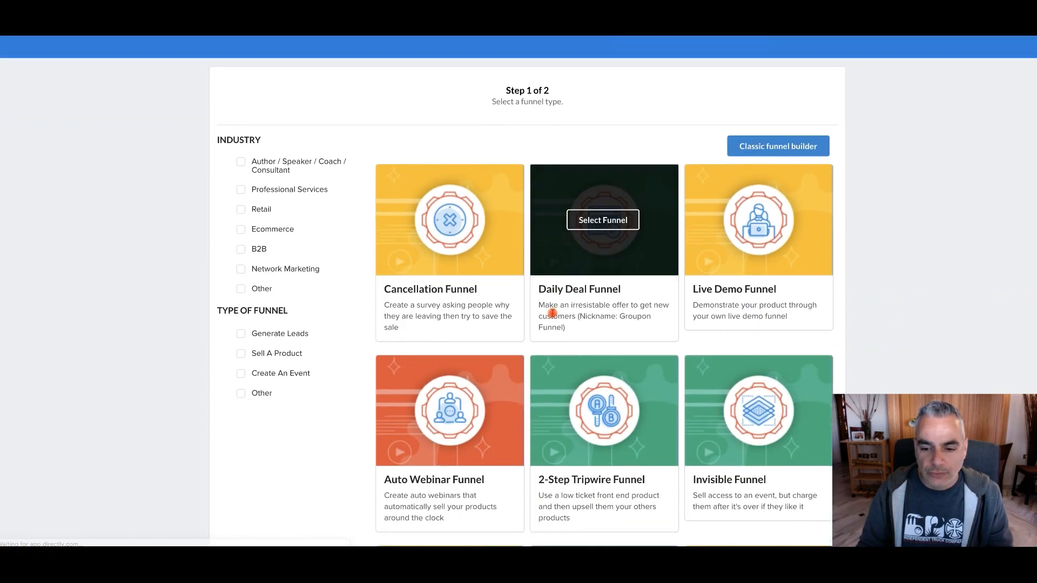
{"action": "scroll", "coordinate": [555, 312], "scroll_direction": "down", "scroll_amount": 3}
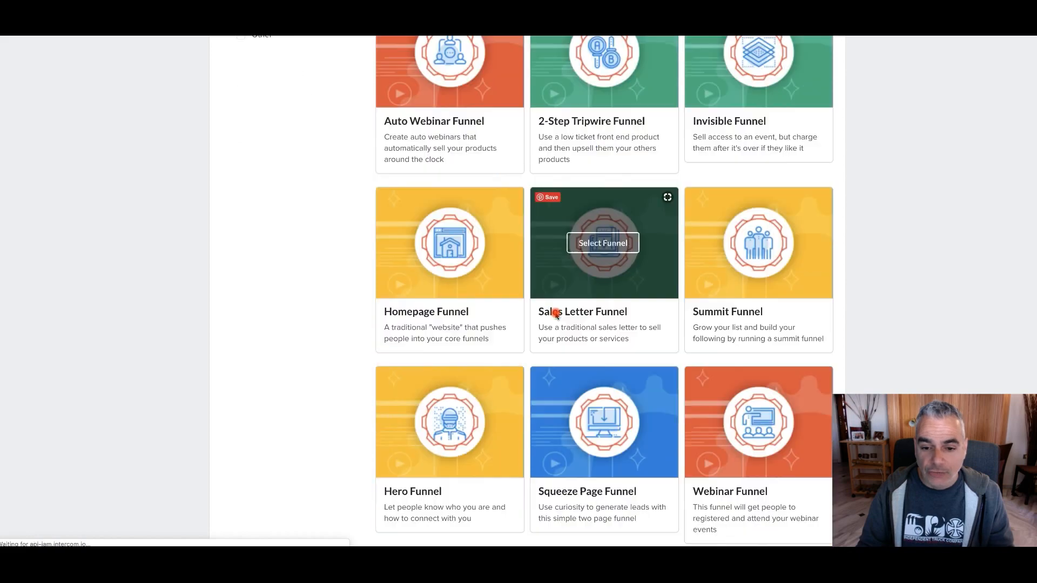
{"action": "scroll", "coordinate": [753, 287], "scroll_direction": "down", "scroll_amount": 2}
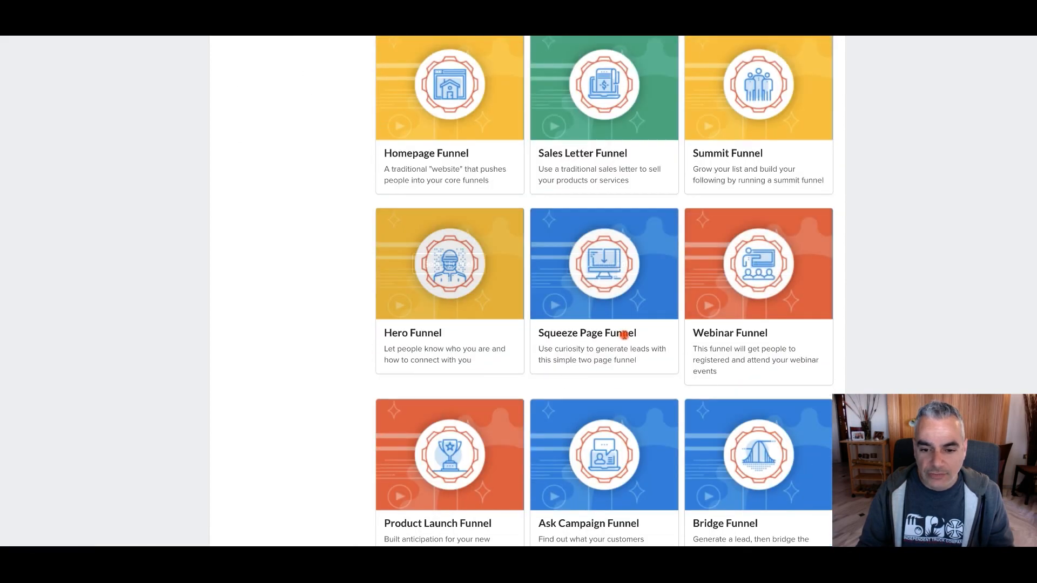
{"action": "scroll", "coordinate": [745, 293], "scroll_direction": "down", "scroll_amount": 1}
{"action": "scroll", "coordinate": [644, 359], "scroll_direction": "down", "scroll_amount": 2}
{"action": "scroll", "coordinate": [640, 324], "scroll_direction": "down", "scroll_amount": 1}
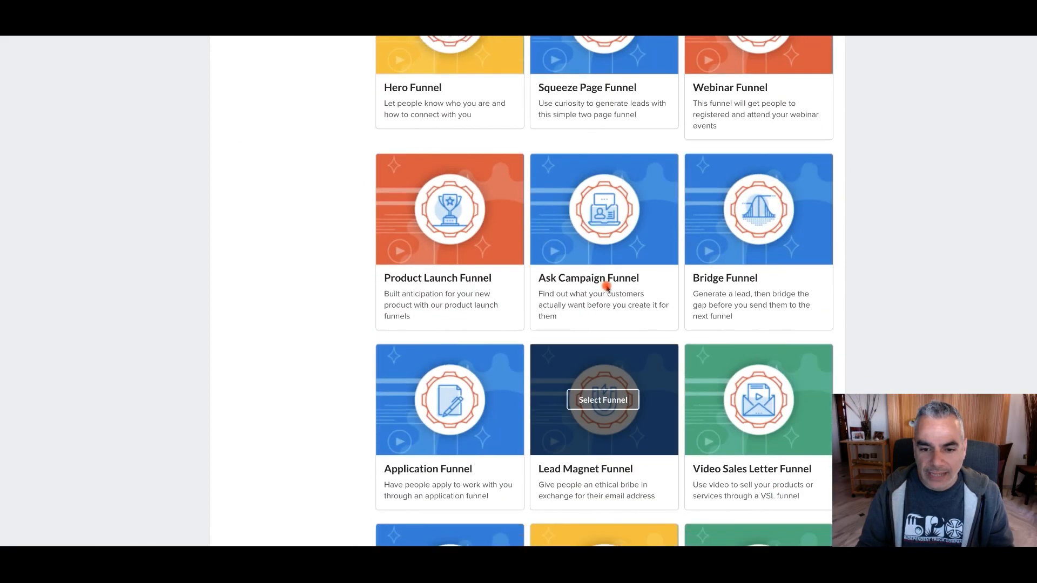
{"action": "scroll", "coordinate": [426, 265], "scroll_direction": "down", "scroll_amount": 3}
{"action": "scroll", "coordinate": [434, 271], "scroll_direction": "down", "scroll_amount": 5}
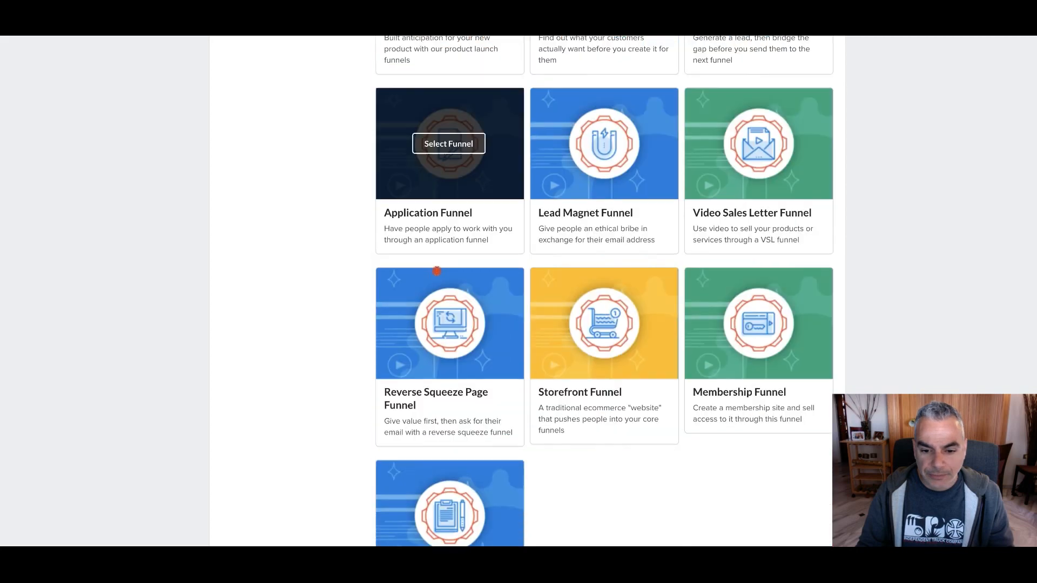
{"action": "mouse_move", "coordinate": [455, 357]}
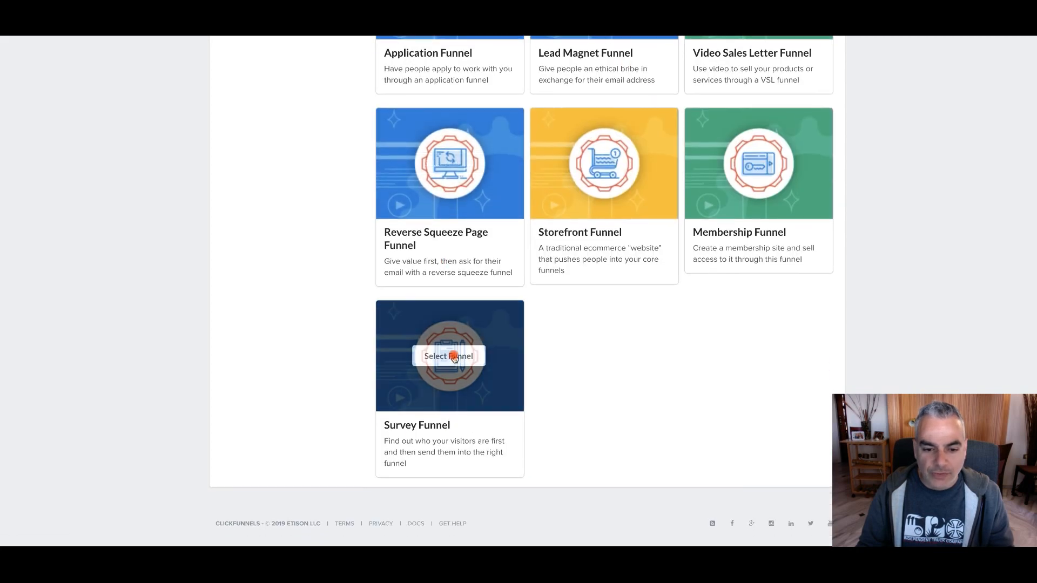
{"action": "left_click", "coordinate": [455, 356]}
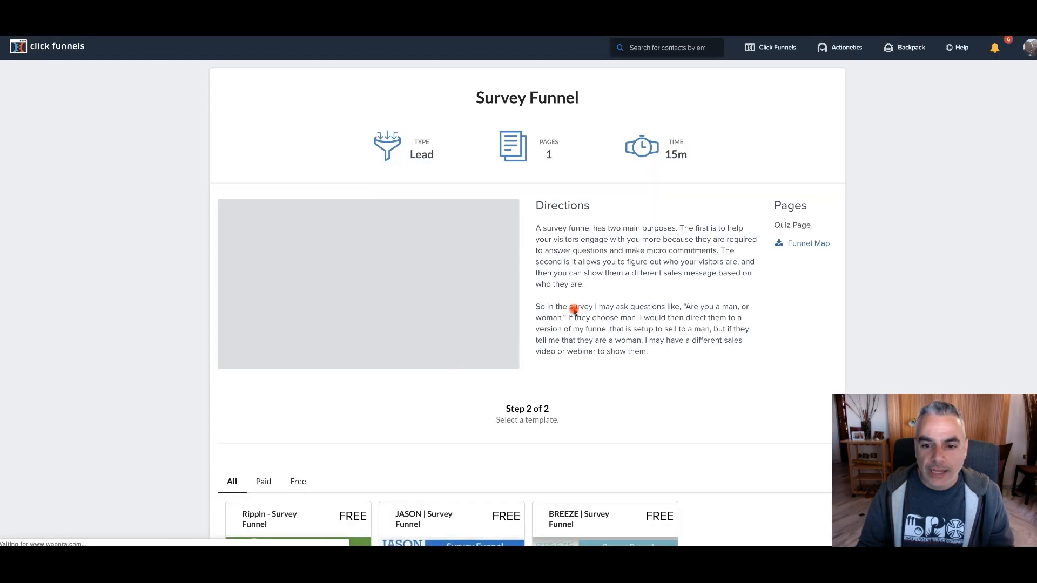
Choose the free Blank - Survey Funnel template and get the funnel
{"action": "scroll", "coordinate": [575, 307], "scroll_direction": "down", "scroll_amount": 1}
{"action": "scroll", "coordinate": [513, 249], "scroll_direction": "up", "scroll_amount": 1}
{"action": "scroll", "coordinate": [499, 292], "scroll_direction": "down", "scroll_amount": 2}
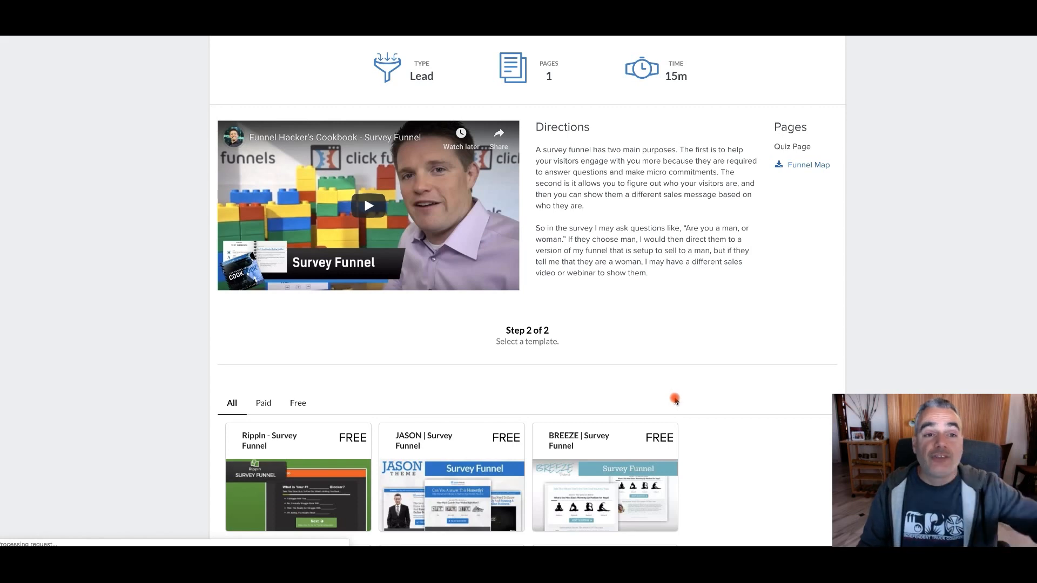
{"action": "scroll", "coordinate": [675, 400], "scroll_direction": "down", "scroll_amount": 6}
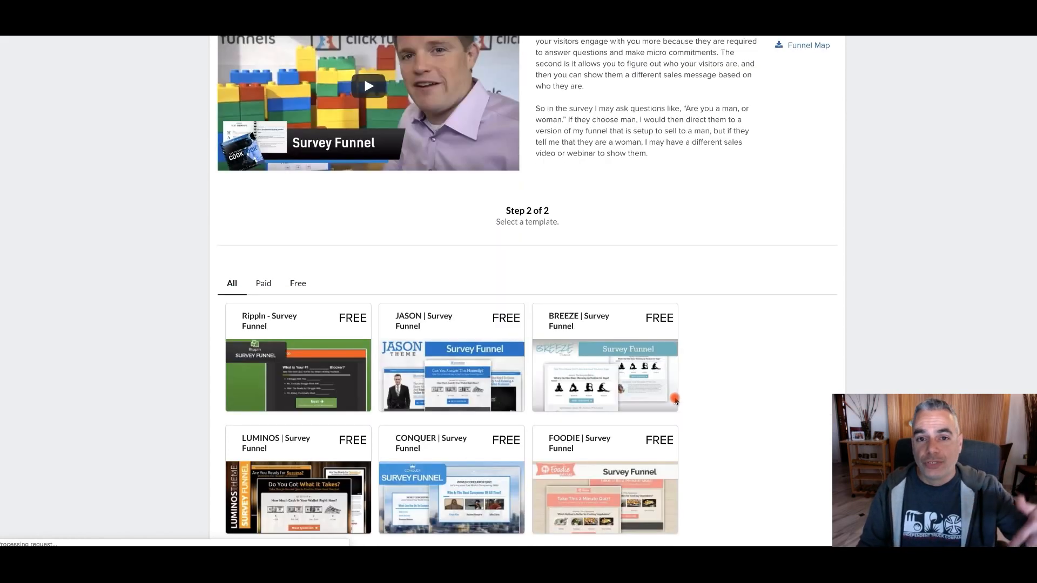
{"action": "scroll", "coordinate": [675, 400], "scroll_direction": "down", "scroll_amount": 4}
{"action": "scroll", "coordinate": [674, 396], "scroll_direction": "up", "scroll_amount": 3}
{"action": "left_click", "coordinate": [446, 309]}
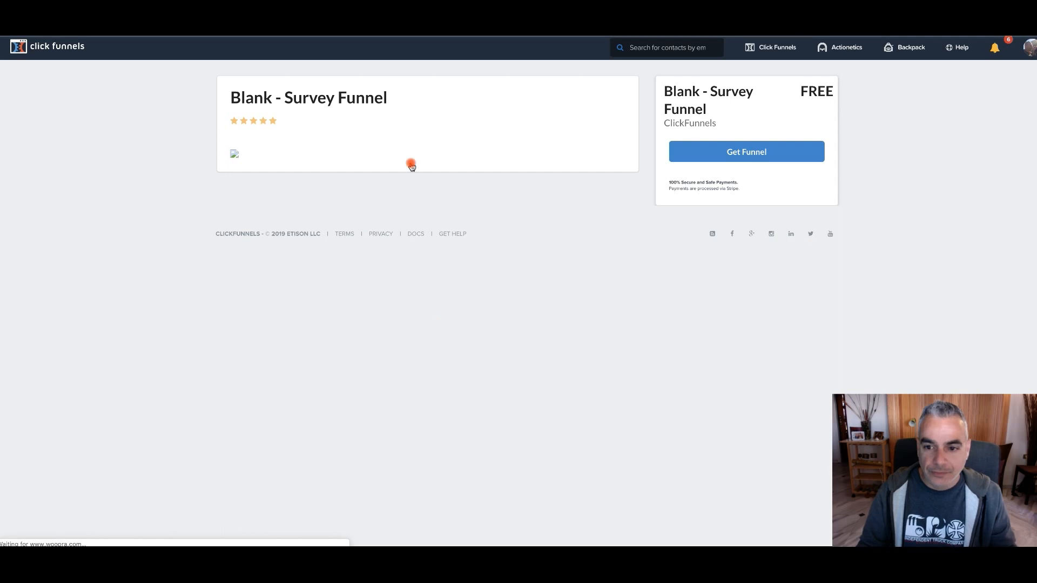
{"action": "left_click", "coordinate": [747, 157]}
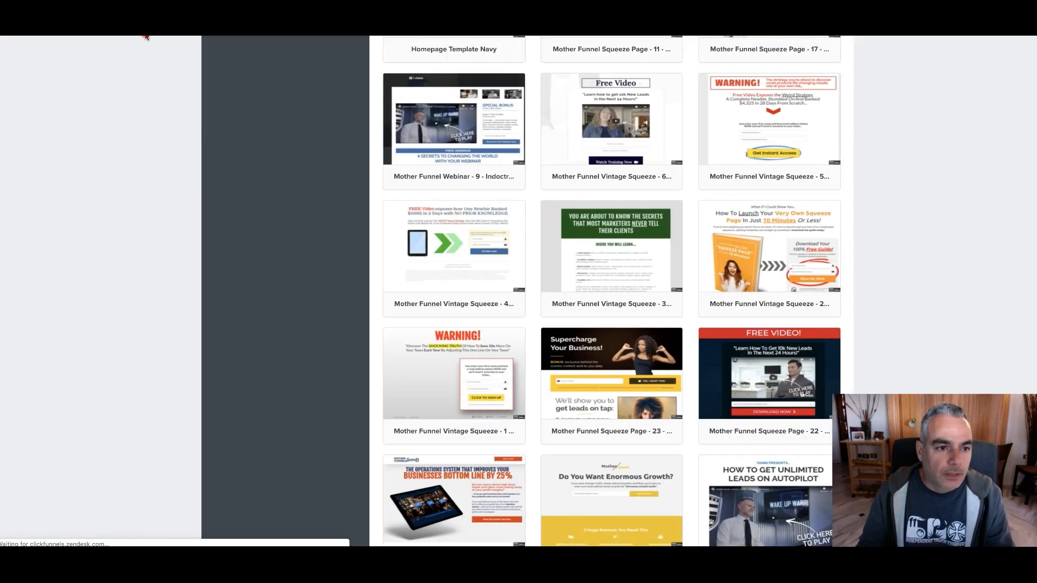
Select the Mother Funnel PLF FUNNEL - 11 survey question template for the Quiz Page
{"action": "scroll", "coordinate": [809, 235], "scroll_direction": "down", "scroll_amount": 5}
{"action": "scroll", "coordinate": [808, 235], "scroll_direction": "down", "scroll_amount": 6}
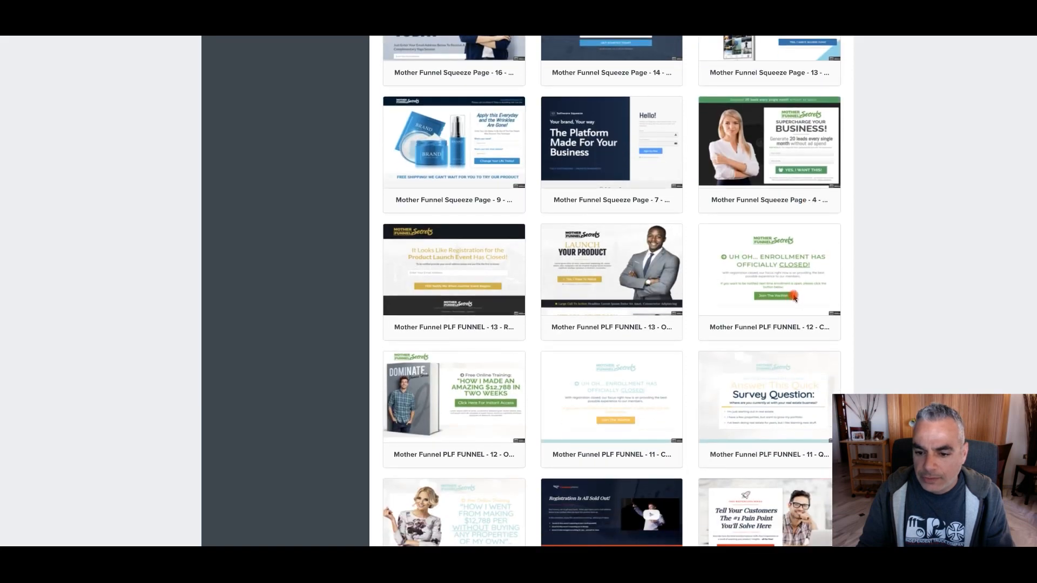
{"action": "scroll", "coordinate": [788, 298], "scroll_direction": "down", "scroll_amount": 1}
{"action": "mouse_move", "coordinate": [787, 367]}
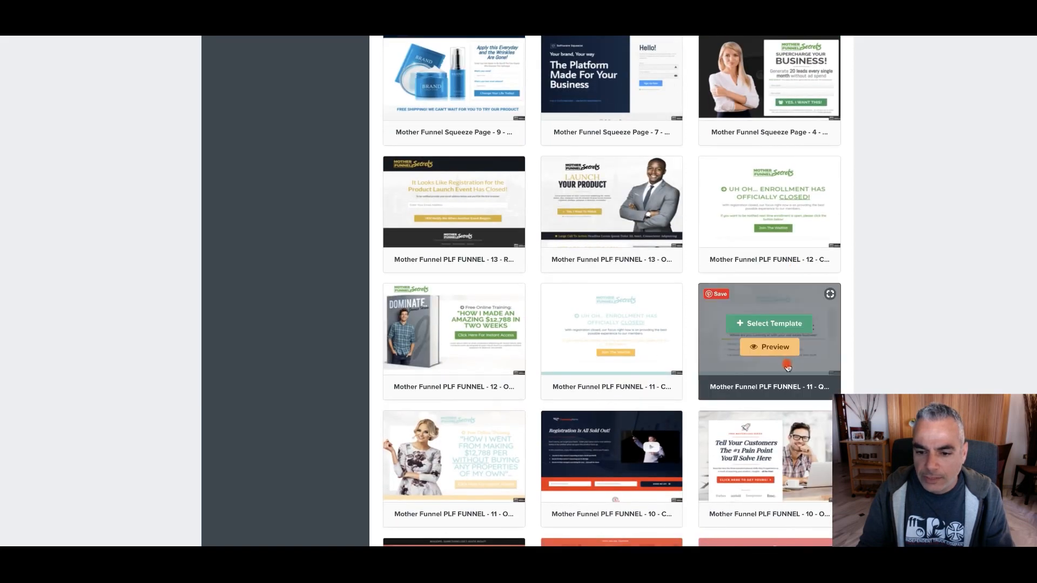
{"action": "left_click", "coordinate": [775, 327]}
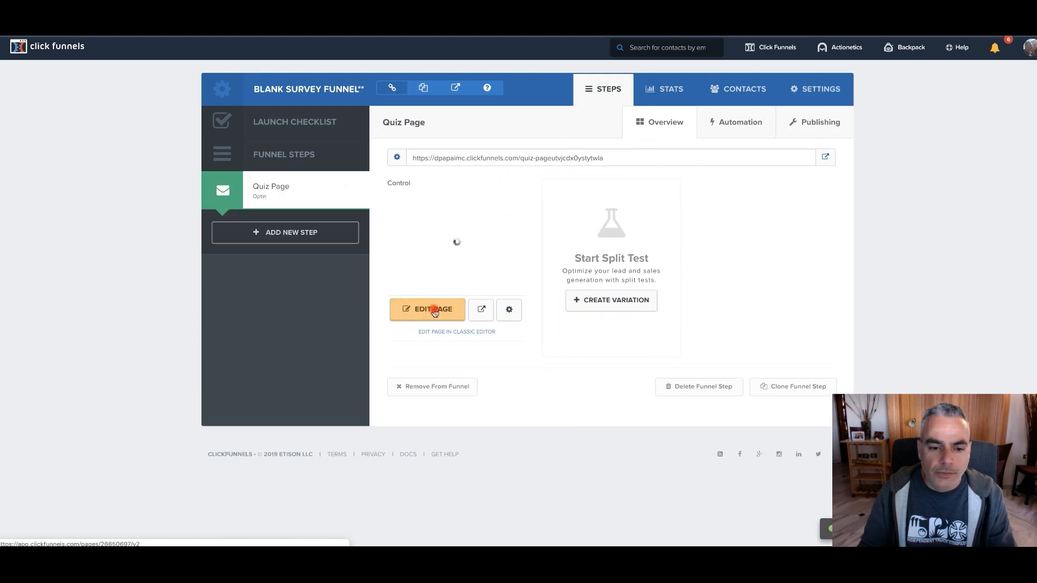
Open the Quiz Page for editing and delete the row holding the Mother Funnel Secrets logo above the survey box
{"action": "left_click", "coordinate": [435, 312]}
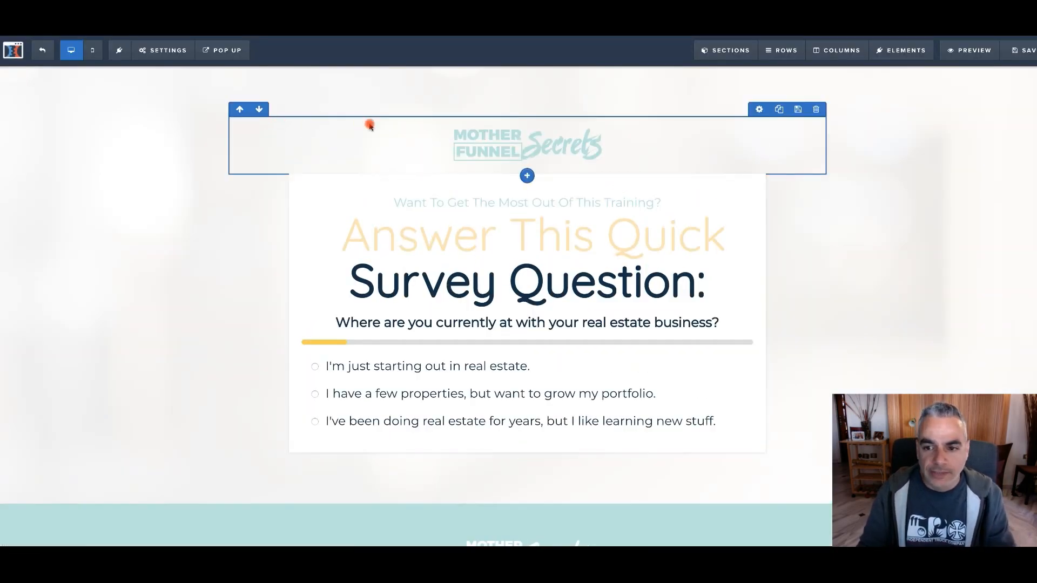
{"action": "left_click", "coordinate": [814, 111]}
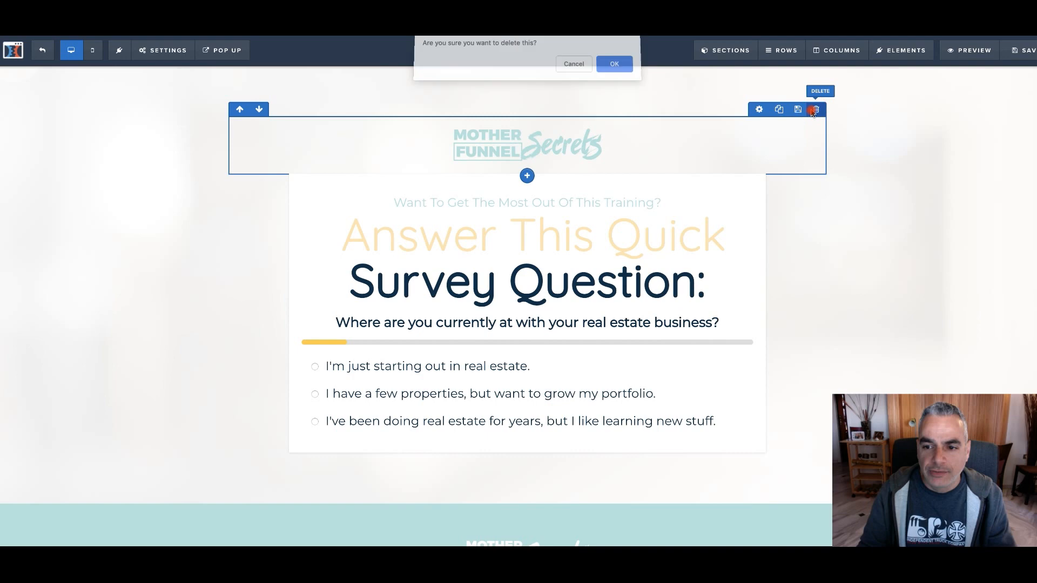
{"action": "left_click", "coordinate": [612, 67]}
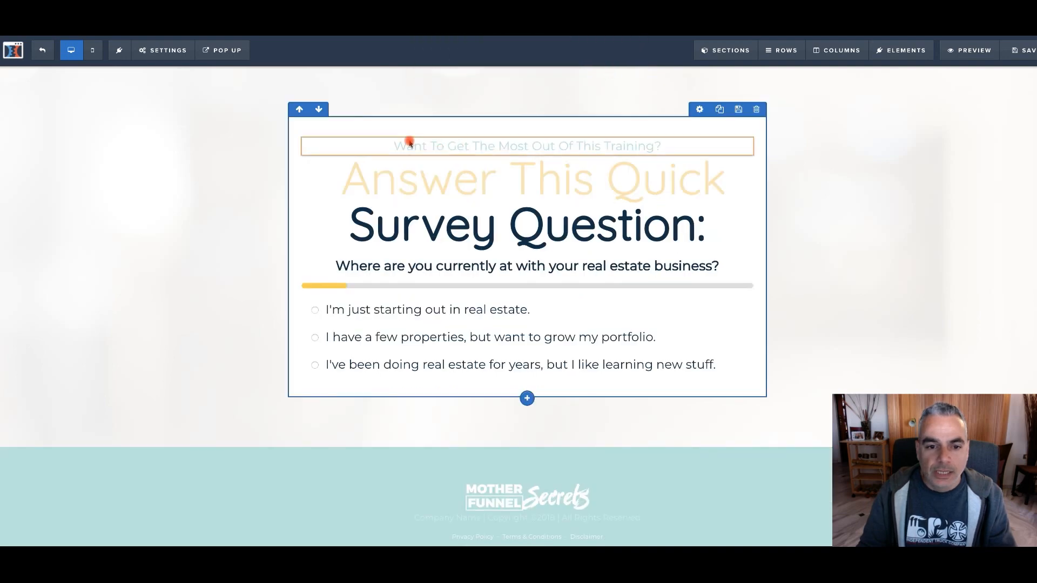
Open the survey element's options and its real estate question for editing
{"action": "scroll", "coordinate": [469, 232], "scroll_direction": "down", "scroll_amount": 1}
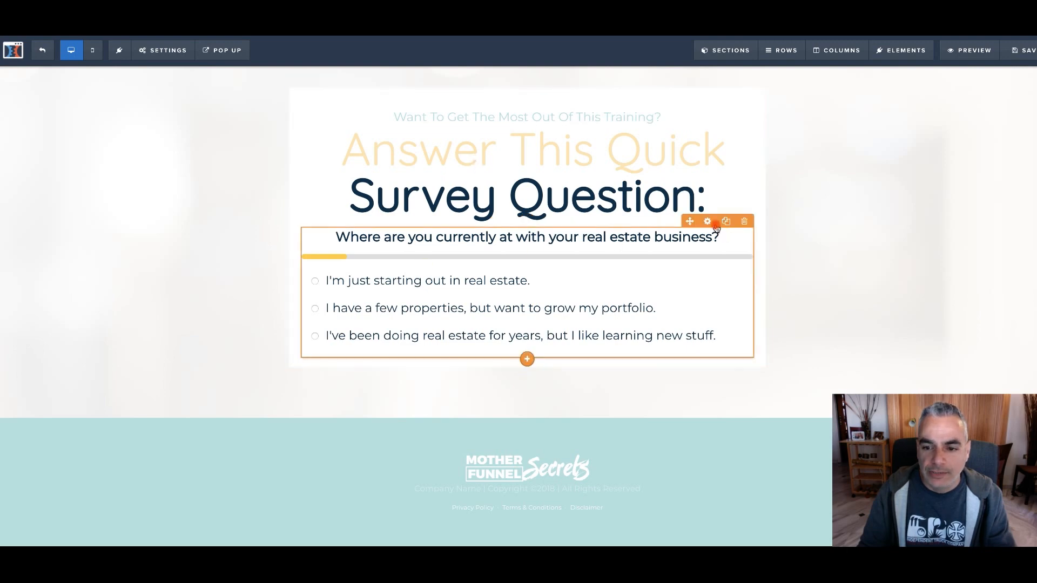
{"action": "left_click", "coordinate": [708, 221]}
{"action": "left_click", "coordinate": [708, 222]}
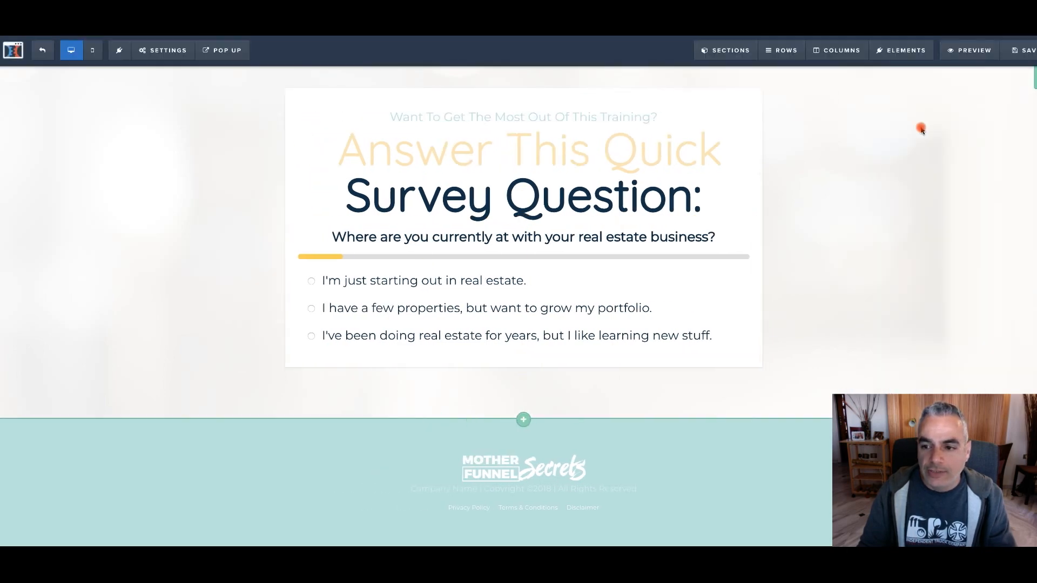
{"action": "left_click", "coordinate": [704, 226]}
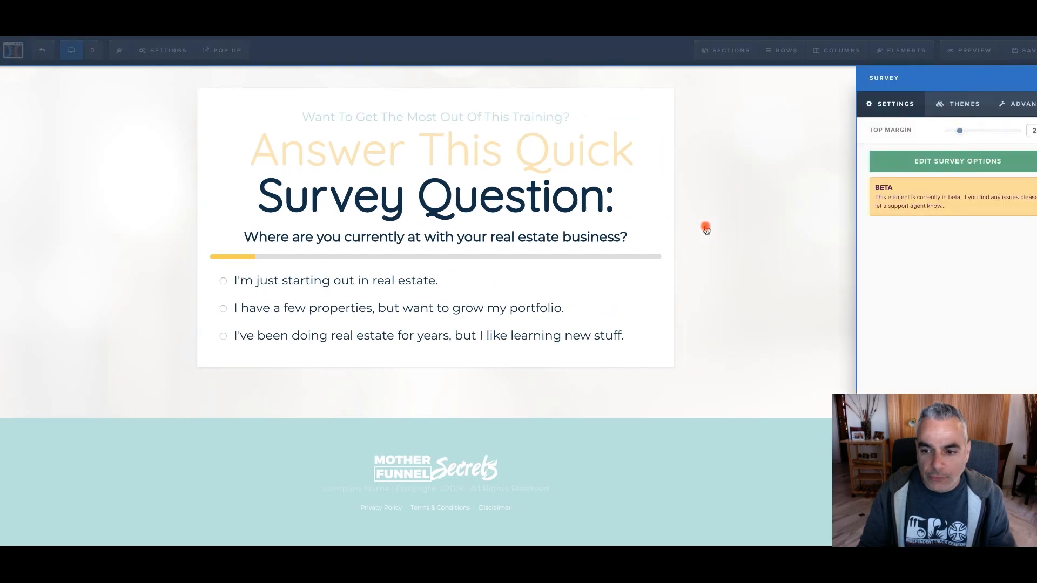
{"action": "left_click", "coordinate": [944, 162]}
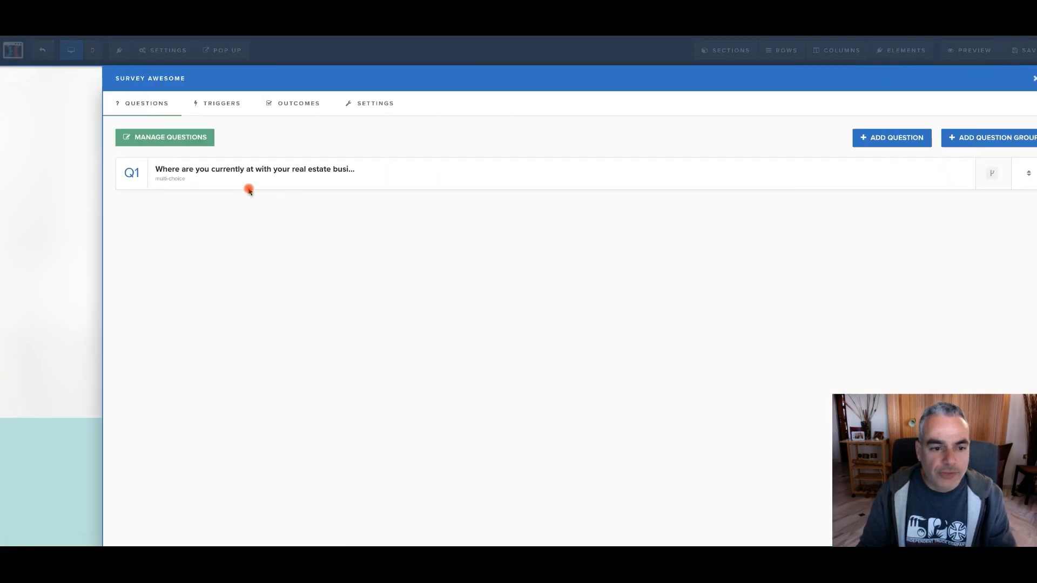
{"action": "left_click", "coordinate": [300, 170]}
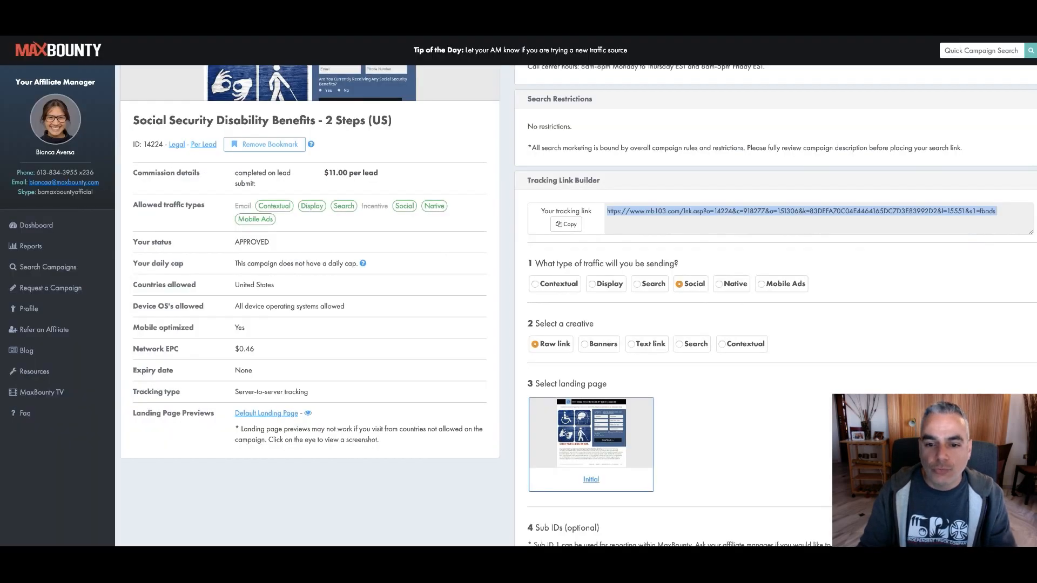
Copy "Are You Currently Receiving Any Social Security Benefits?" from the MaxBounty offer's default landing page and use it as the ClickFunnels survey question
{"action": "left_click", "coordinate": [695, 186]}
{"action": "scroll", "coordinate": [694, 187], "scroll_direction": "up", "scroll_amount": 3}
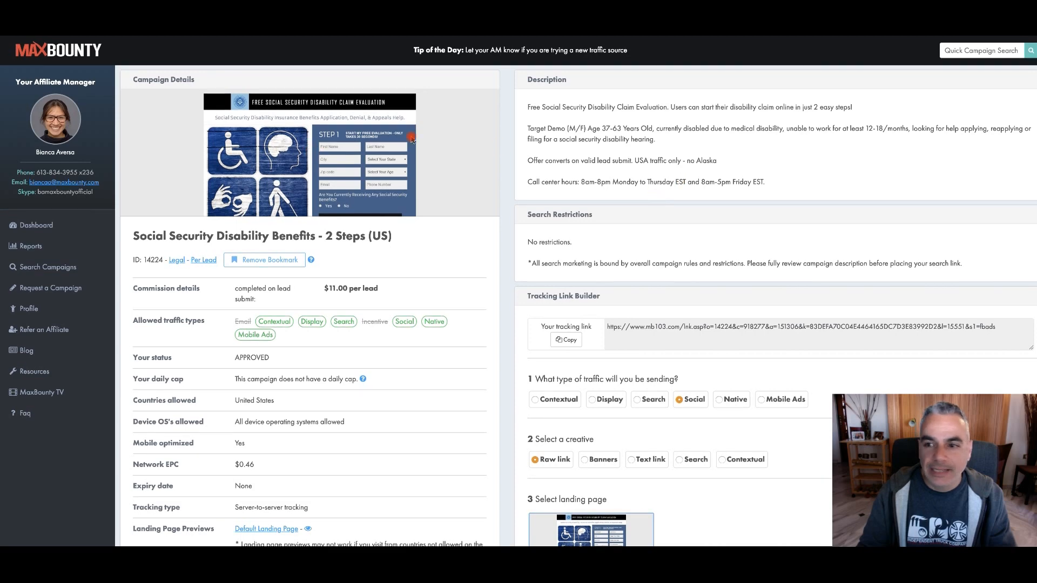
{"action": "scroll", "coordinate": [243, 378], "scroll_direction": "down", "scroll_amount": 1}
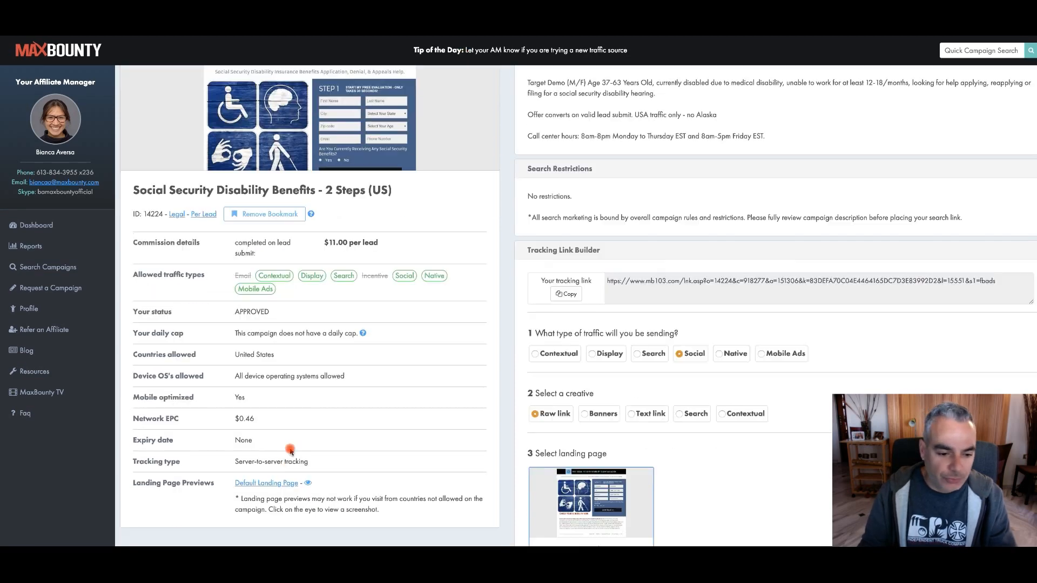
{"action": "left_click", "coordinate": [258, 483]}
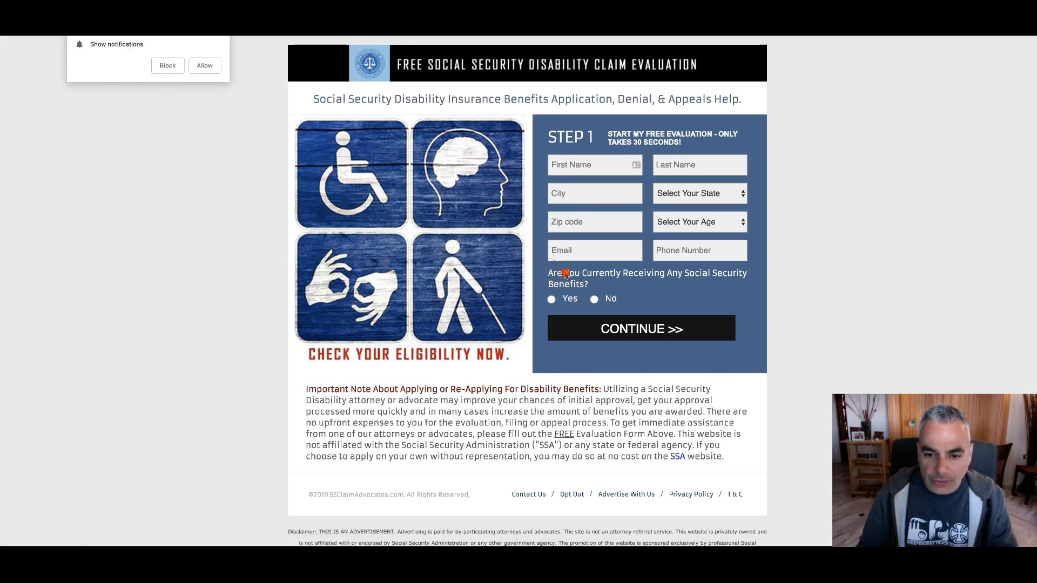
{"action": "left_click_drag", "start_coordinate": [587, 281], "coordinate": [550, 278]}
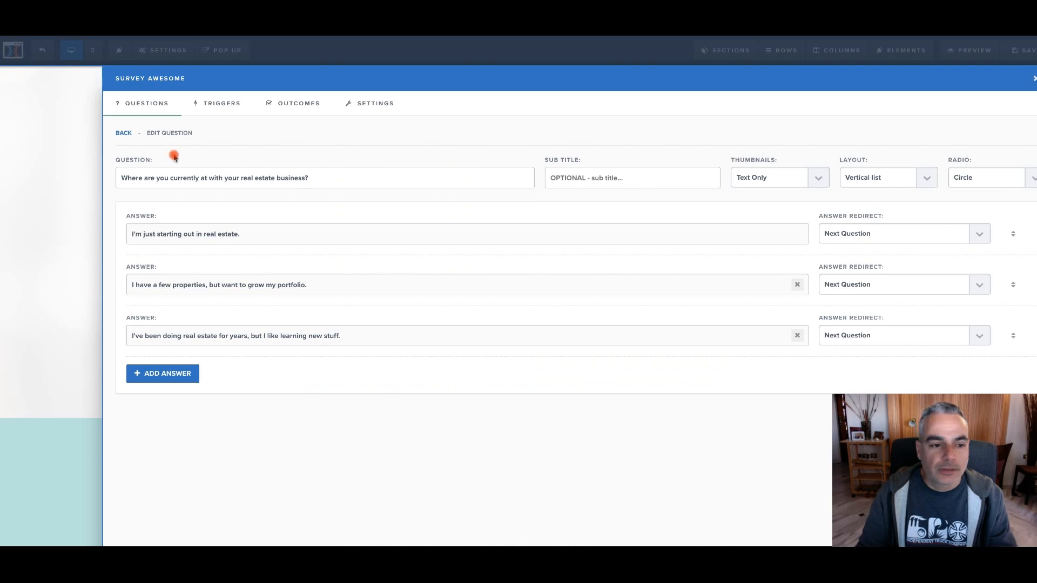
{"action": "triple_click", "coordinate": [327, 176]}
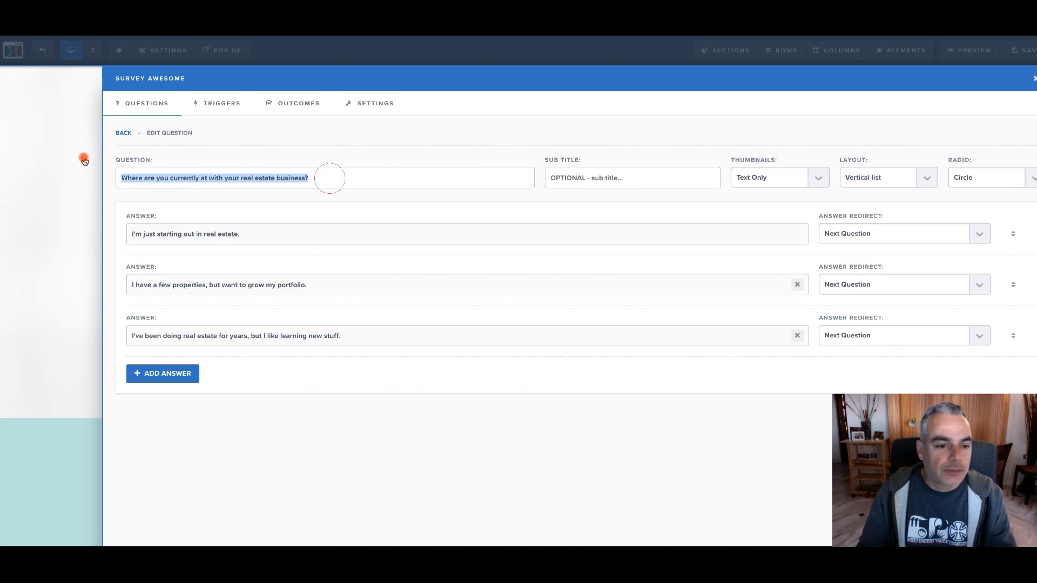
{"action": "type", "text": "Are You Currently Receiving Any Social Security Benefits?"}
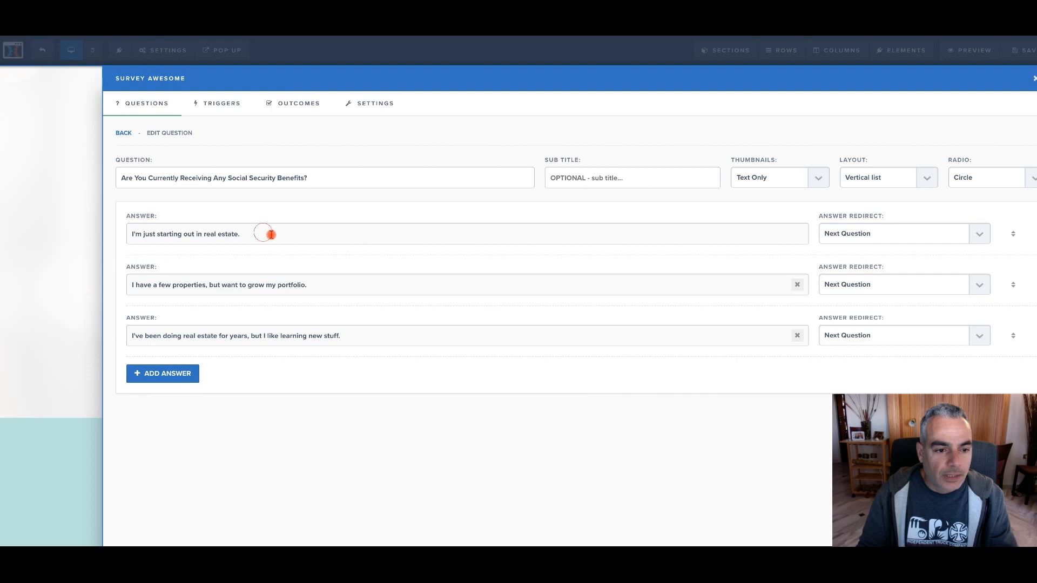
Change the first two survey answers to Yes and No, and delete the third answer
{"action": "left_click_drag", "start_coordinate": [244, 238], "coordinate": [50, 226]}
{"action": "type", "text": "Yes"}
{"action": "left_click_drag", "start_coordinate": [398, 287], "coordinate": [69, 269]}
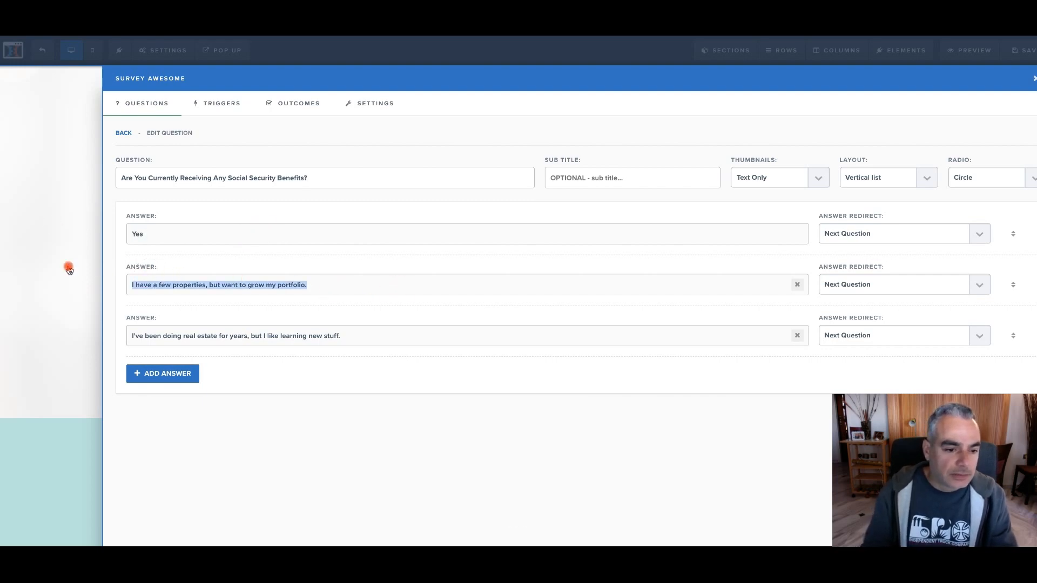
{"action": "type", "text": "Nm"}
{"action": "type", "text": "o"}
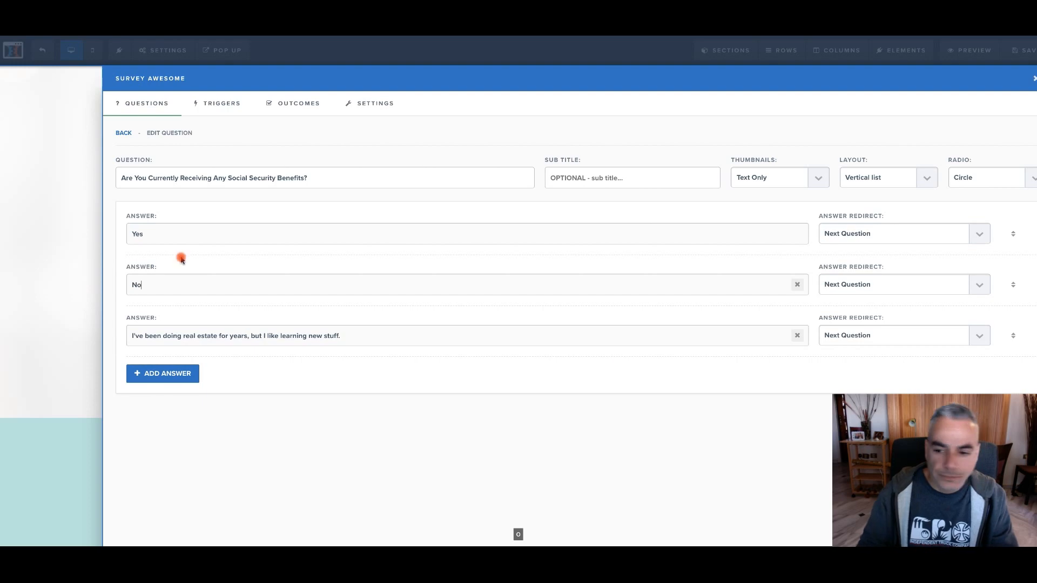
{"action": "left_click", "coordinate": [796, 336]}
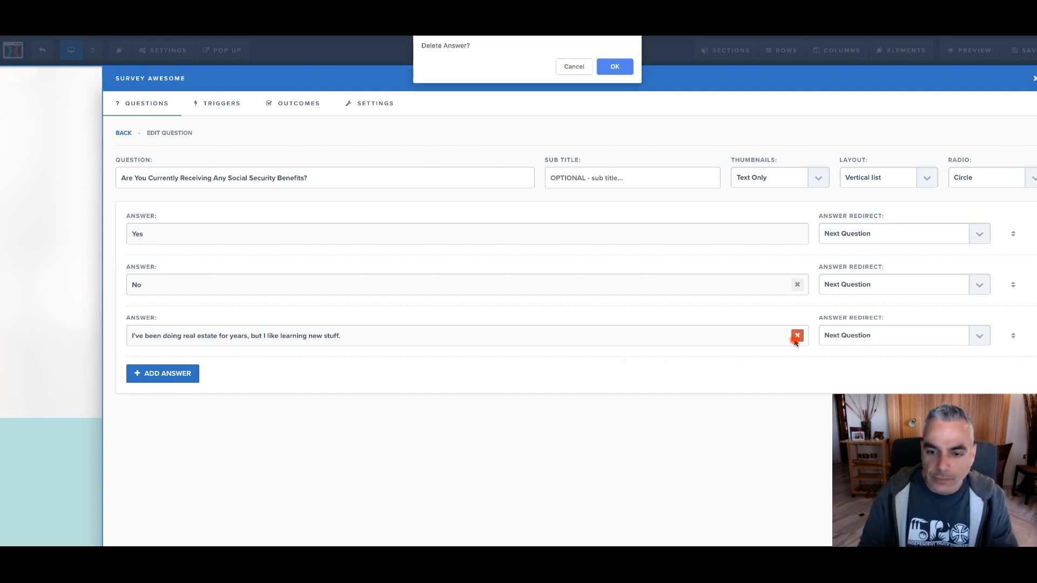
{"action": "left_click", "coordinate": [625, 73]}
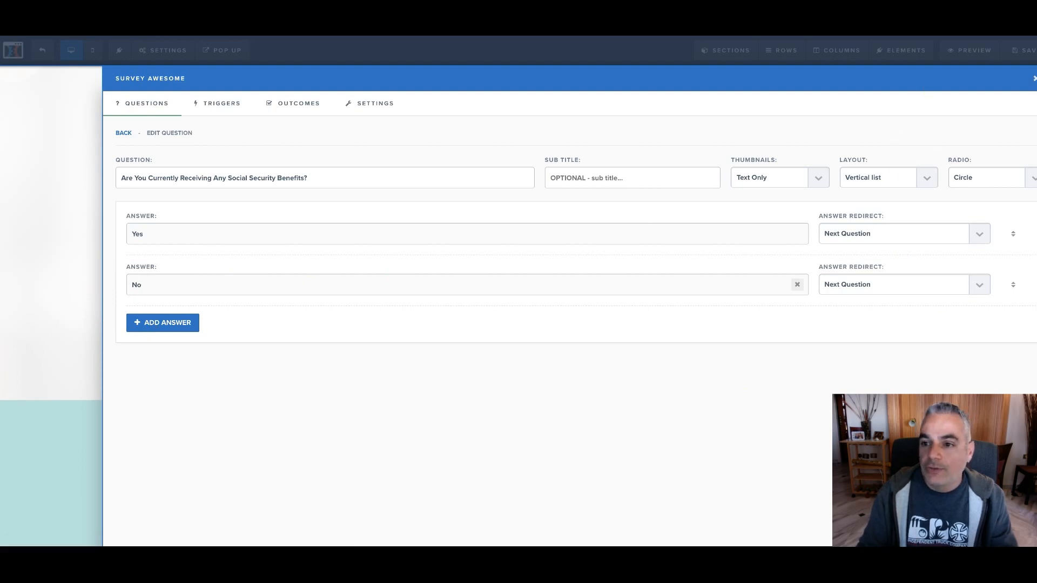
Add a new multiple-choice question to the survey element
{"action": "left_click", "coordinate": [1033, 79]}
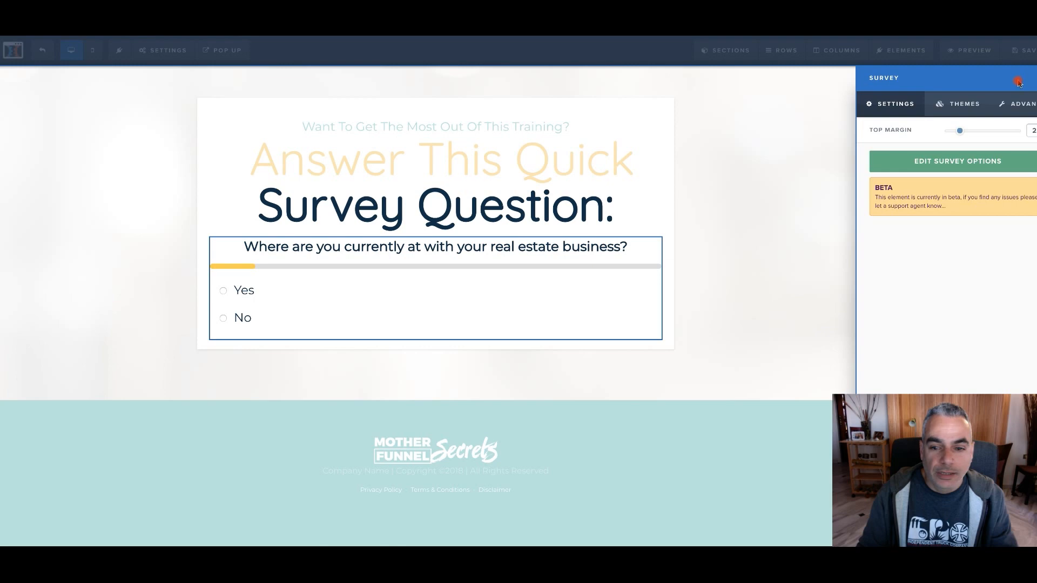
{"action": "left_click", "coordinate": [225, 292]}
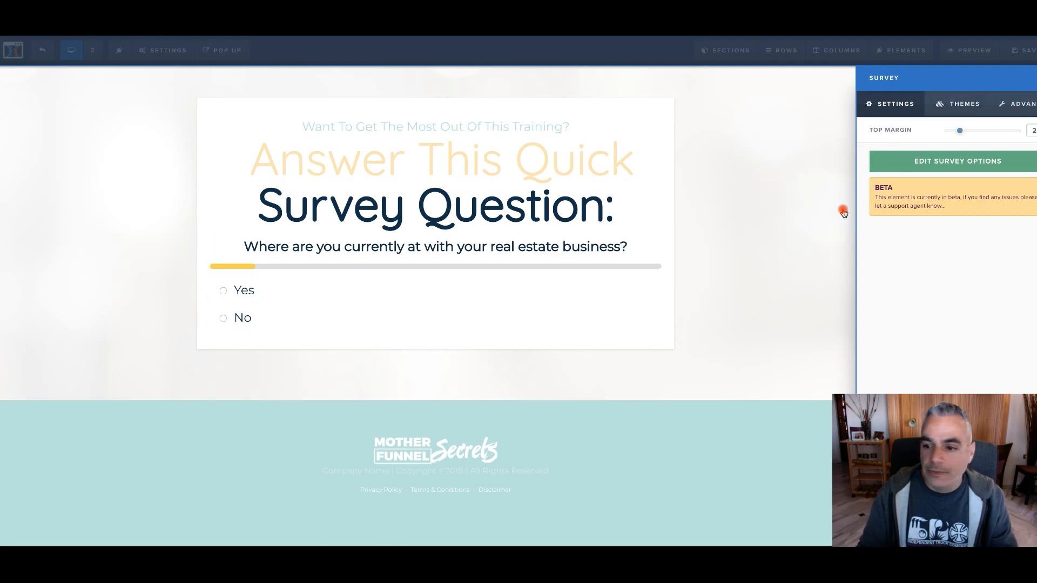
{"action": "left_click", "coordinate": [955, 162]}
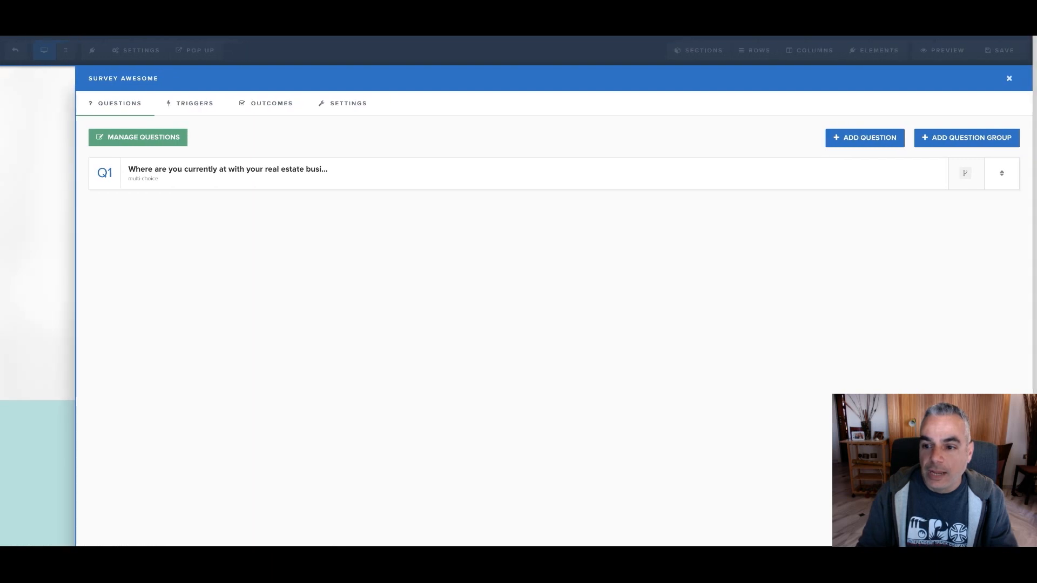
{"action": "left_click", "coordinate": [876, 142]}
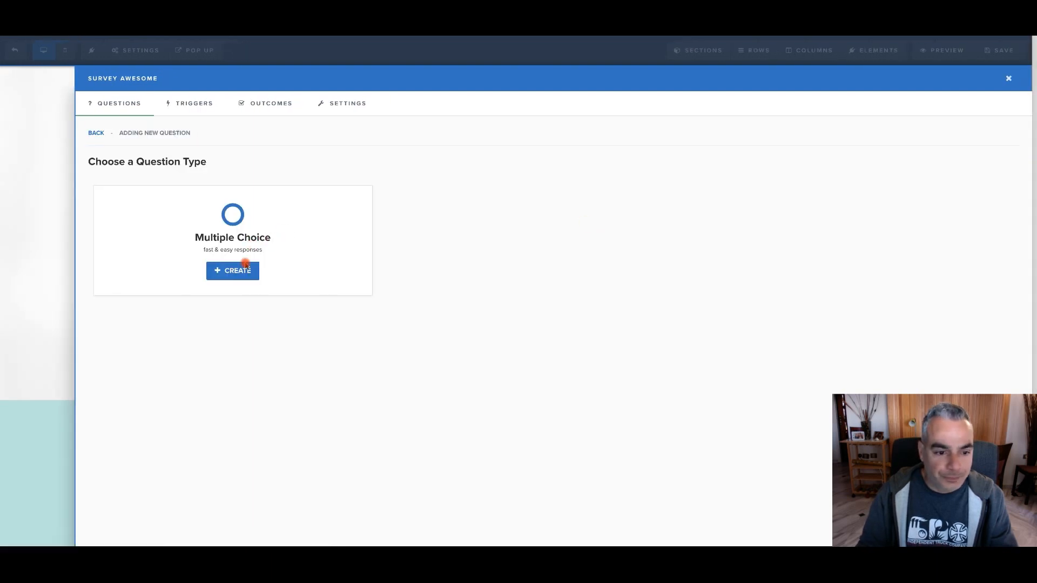
{"action": "left_click", "coordinate": [245, 273]}
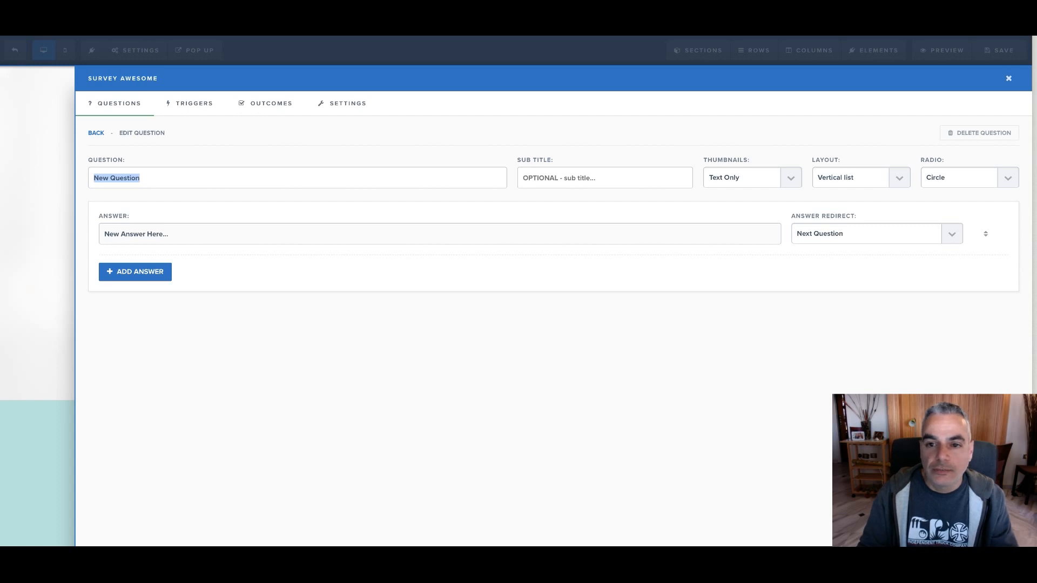
Try "Where Are You Located" as the new question's text, and try a wording that starts with "What" instead
{"action": "type", "text": "Where "}
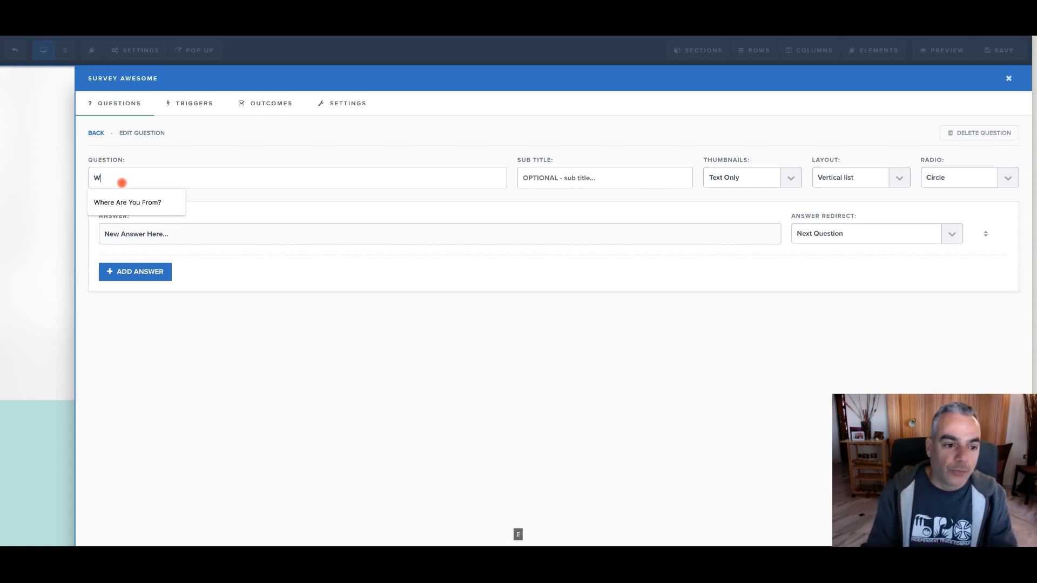
{"action": "type", "text": "Are You Loca"}
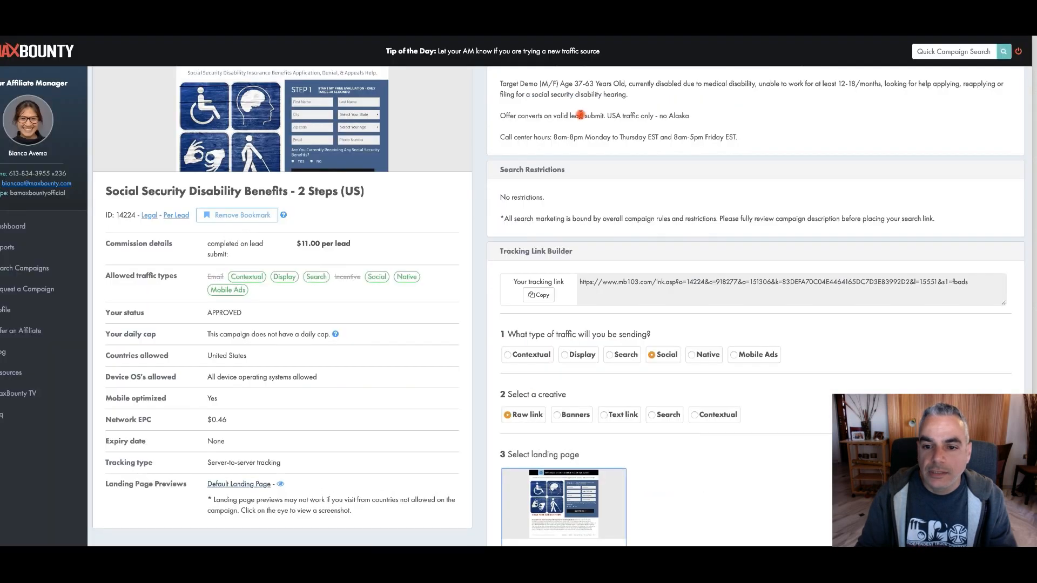
{"action": "scroll", "coordinate": [766, 144], "scroll_direction": "up", "scroll_amount": 2}
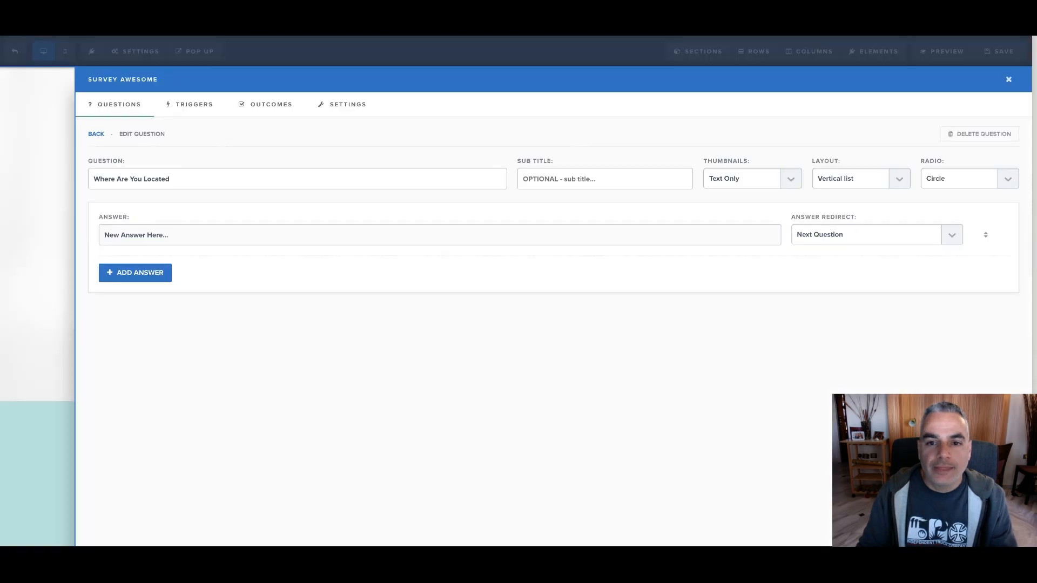
{"action": "left_click_drag", "start_coordinate": [187, 182], "coordinate": [4, 165]}
{"action": "type", "text": "What Is Your Current Si"}
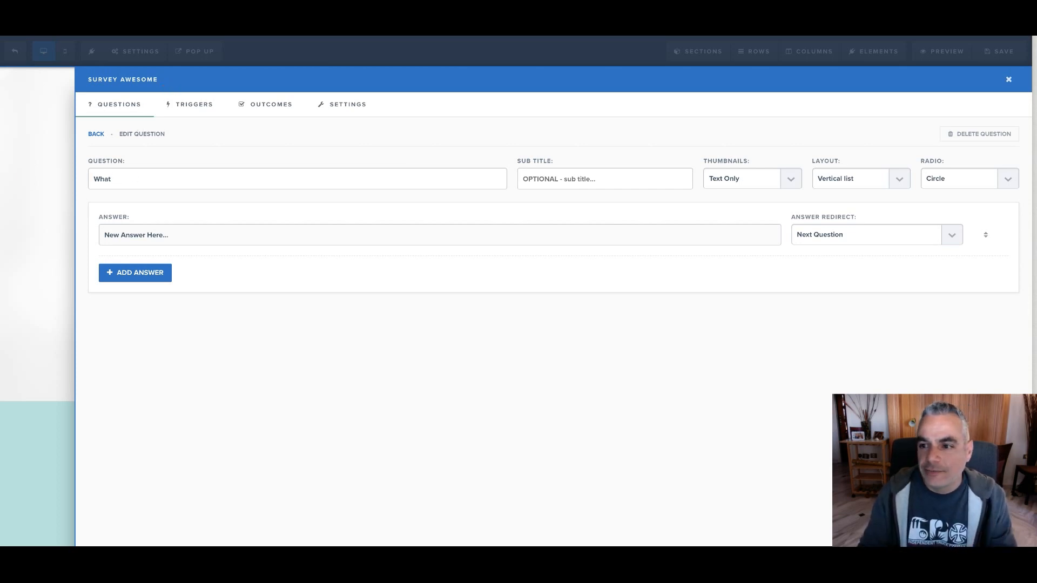
Search Google for "what is your disability" and look through the results for question ideas
{"action": "key", "text": "super+t"}
{"action": "type", "text": "what is your"}
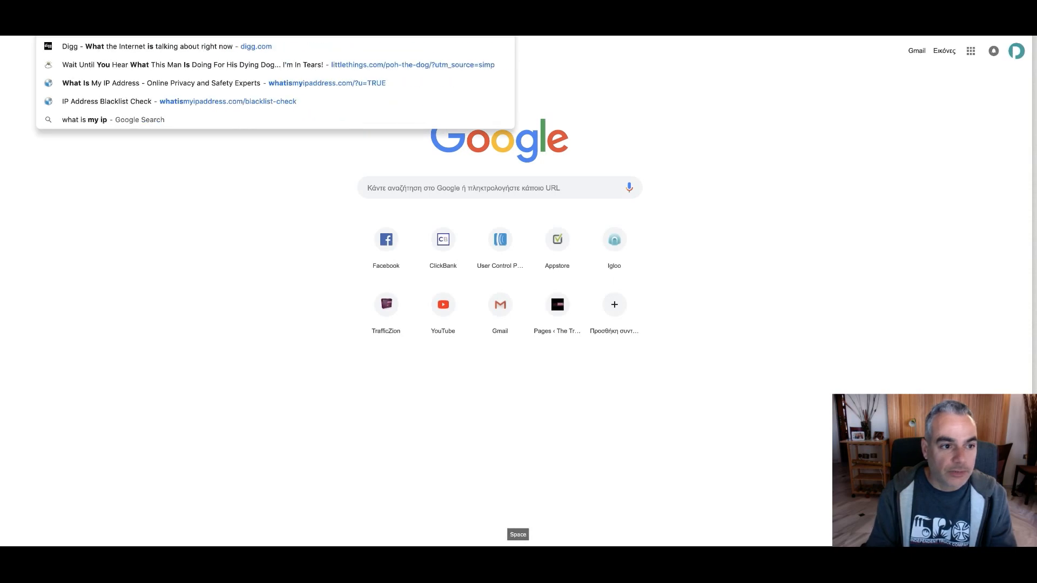
{"action": "type", "text": " di"}
{"action": "key", "text": "Return"}
{"action": "left_click", "coordinate": [197, 138]}
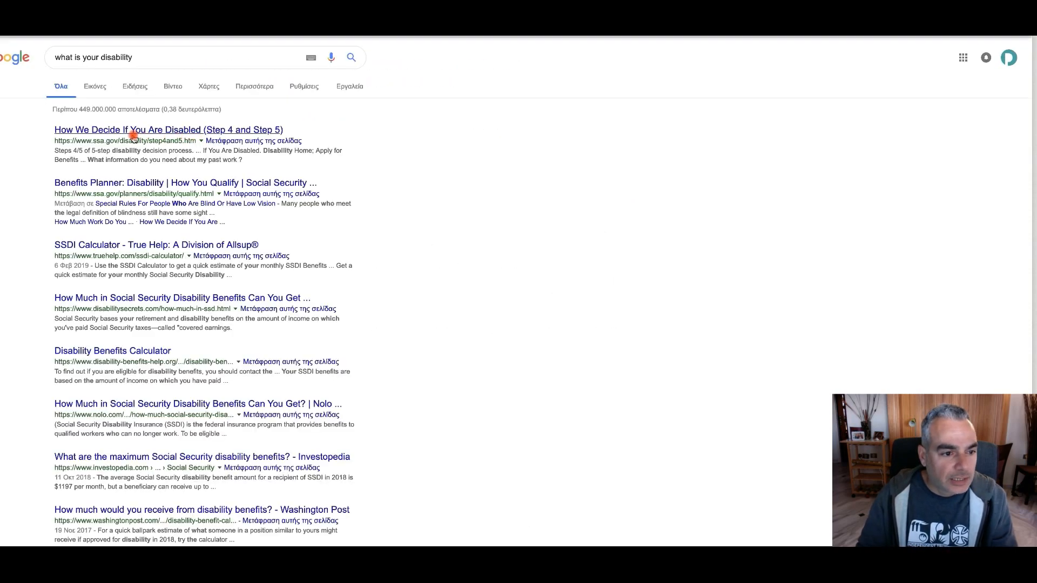
{"action": "scroll", "coordinate": [213, 206], "scroll_direction": "down", "scroll_amount": 3}
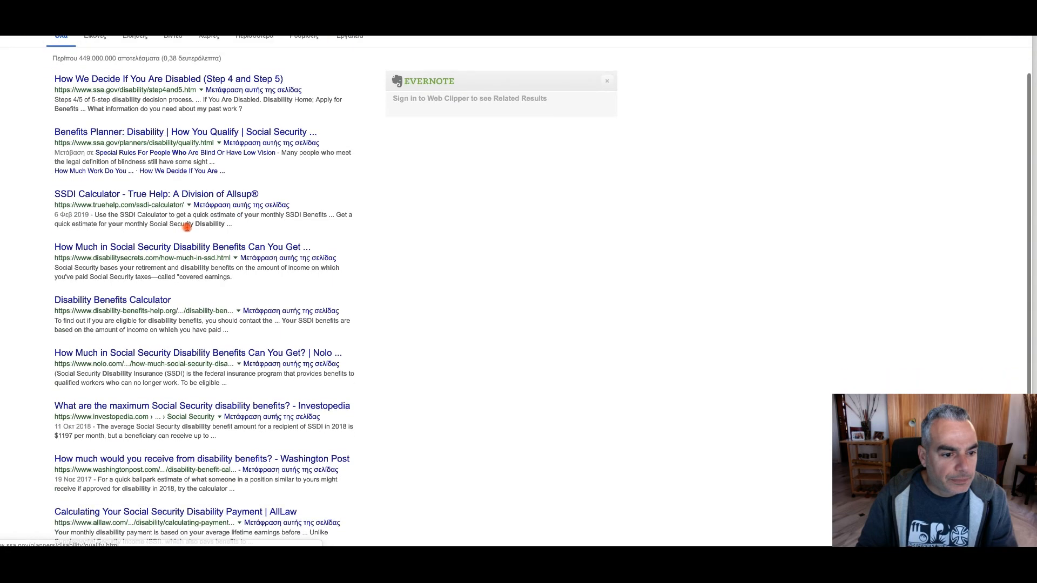
{"action": "scroll", "coordinate": [188, 228], "scroll_direction": "down", "scroll_amount": 2}
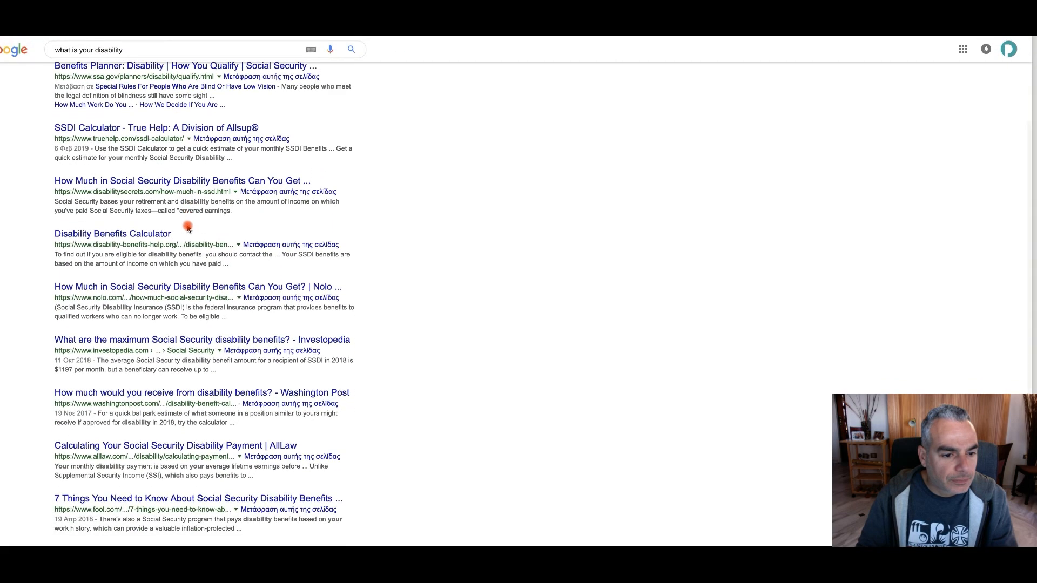
{"action": "scroll", "coordinate": [187, 228], "scroll_direction": "down", "scroll_amount": 3}
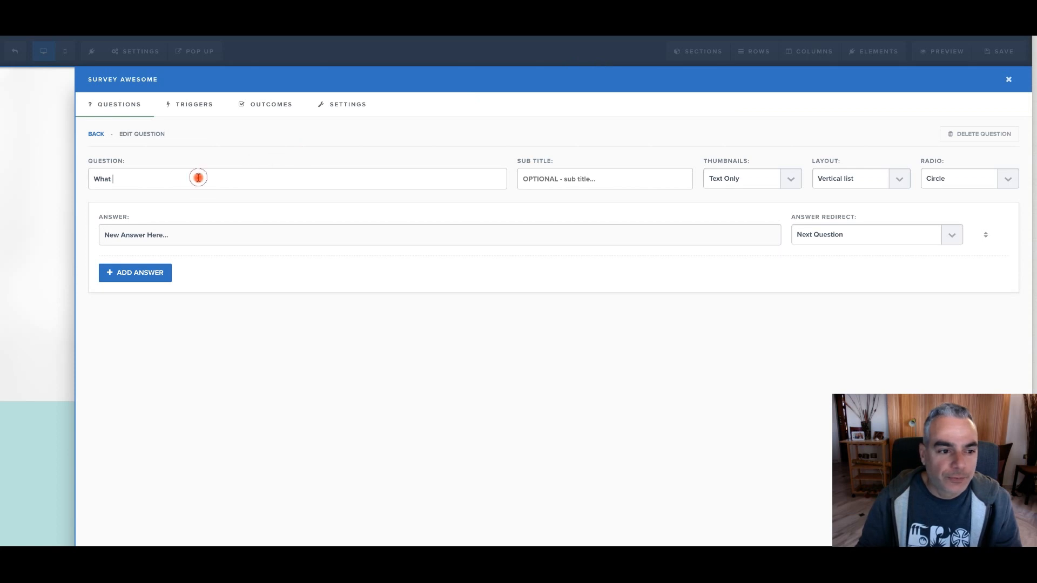
Set the new question's text to "Have You Been Denied For Your Social Security Disability Insurance Benefits?", pasting in the benefits wording and trimming it
{"action": "left_click_drag", "start_coordinate": [197, 178], "coordinate": [89, 178]}
{"action": "key", "text": "BackSpace"}
{"action": "type", "text": "Have You"}
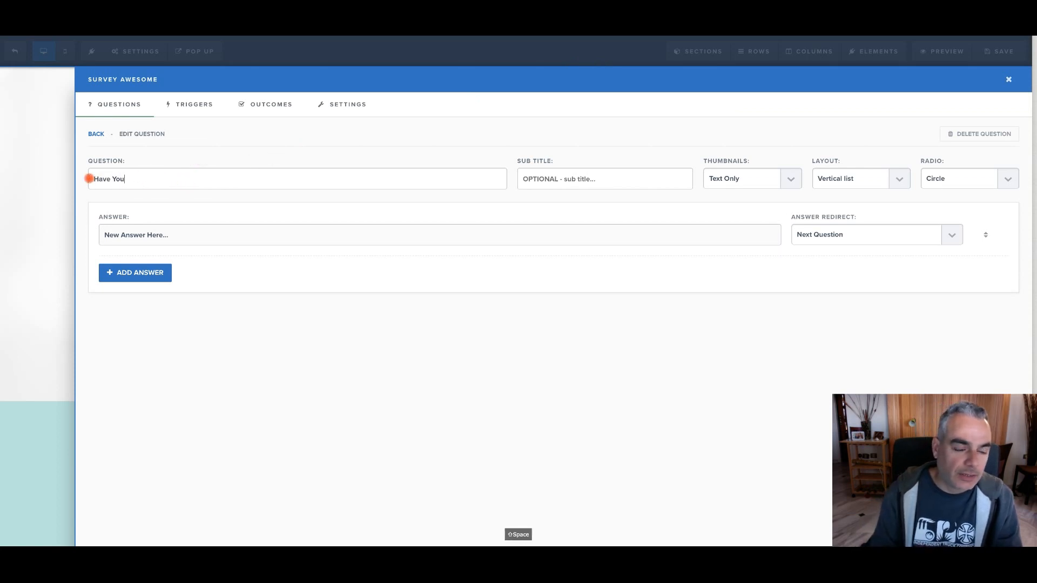
{"action": "type", "text": " Been Denied"}
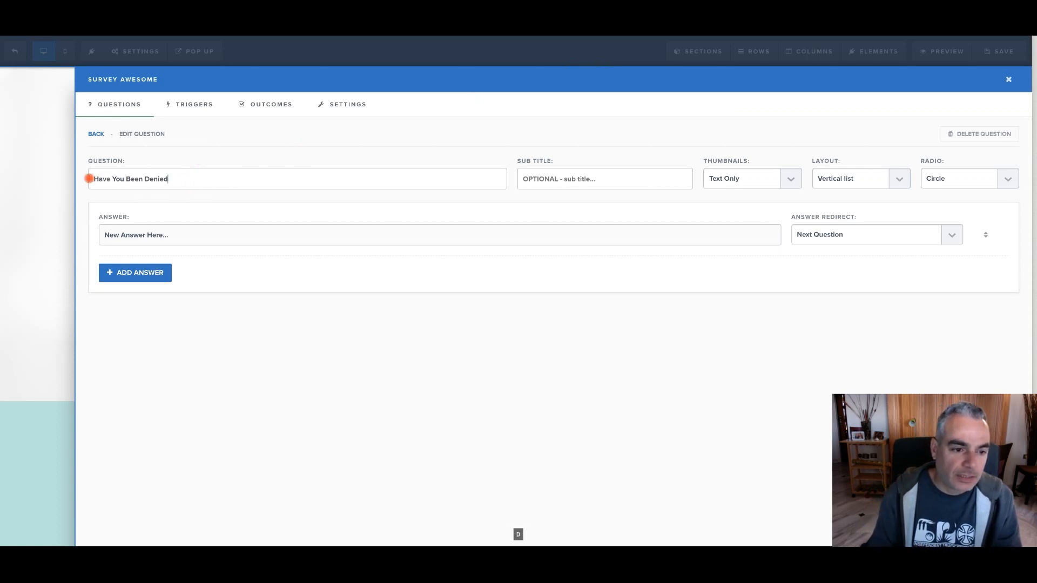
{"action": "type", "text": "For Social Security Disability Insurance Benefits Application, Denial, & Appeals Help."}
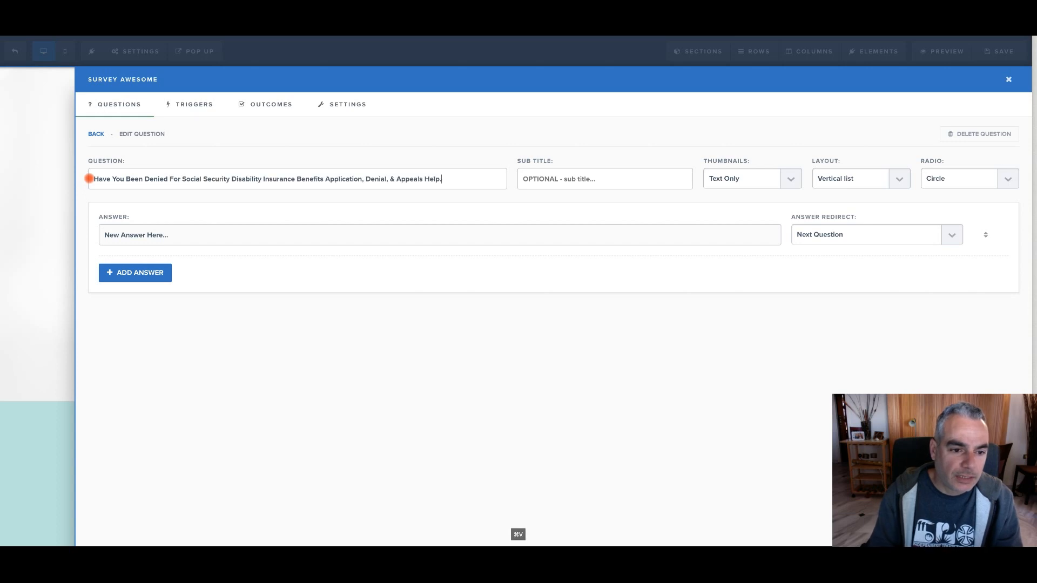
{"action": "left_click", "coordinate": [184, 179]}
{"action": "type", "text": "Your"}
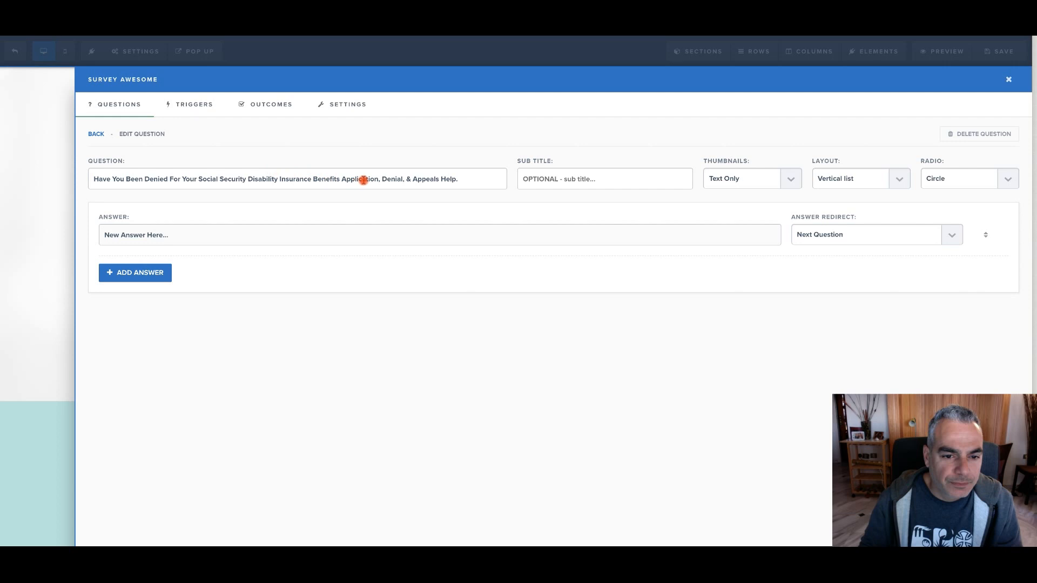
{"action": "left_click_drag", "start_coordinate": [377, 180], "coordinate": [528, 178]}
{"action": "key", "text": "BackSpace"}
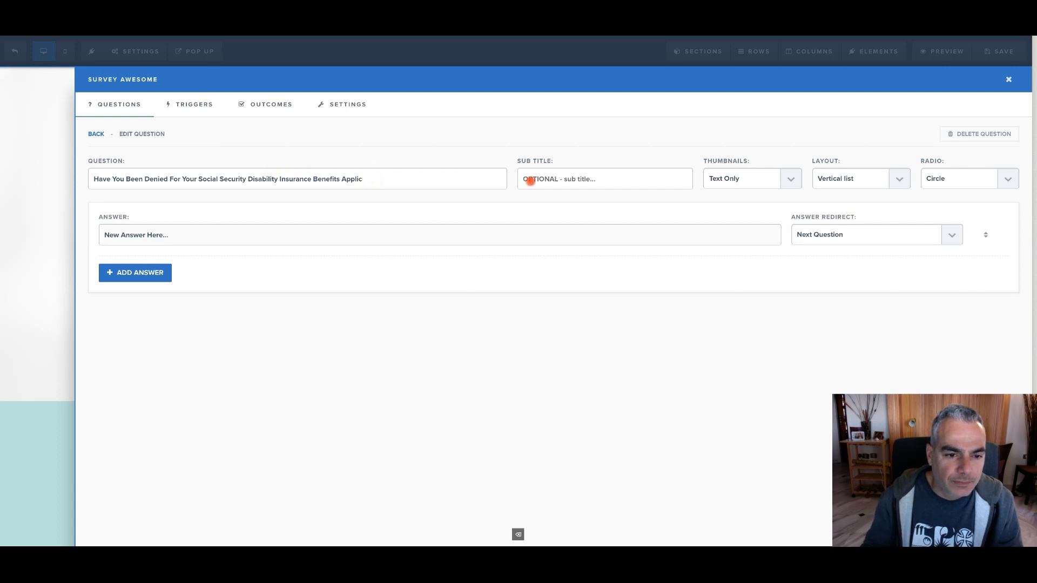
{"action": "type", "text": "?"}
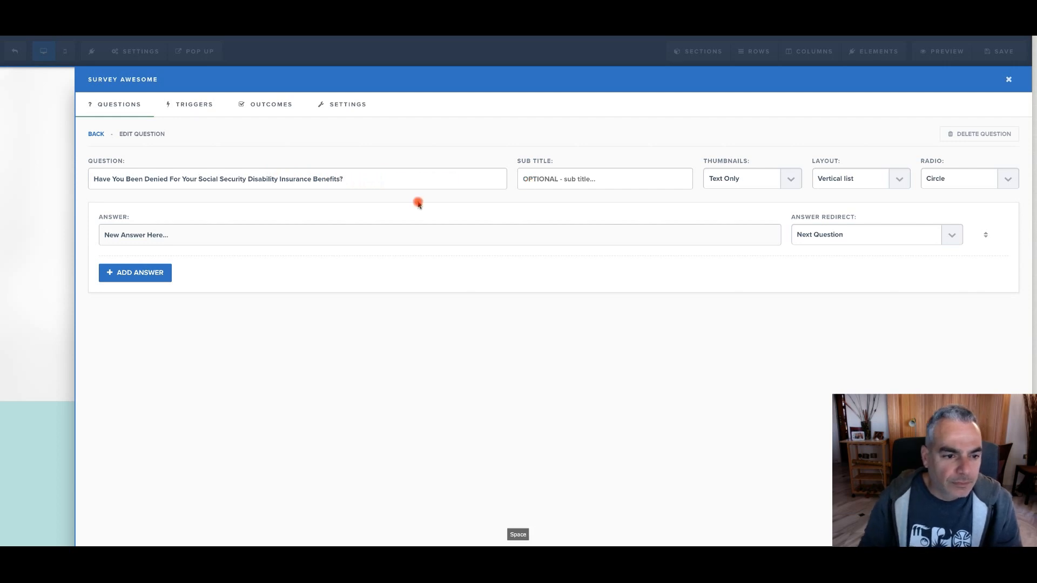
Change the new question's first answer to Yes and add a second answer, No
{"action": "left_click", "coordinate": [227, 243]}
{"action": "left_click_drag", "start_coordinate": [229, 244], "coordinate": [42, 238]}
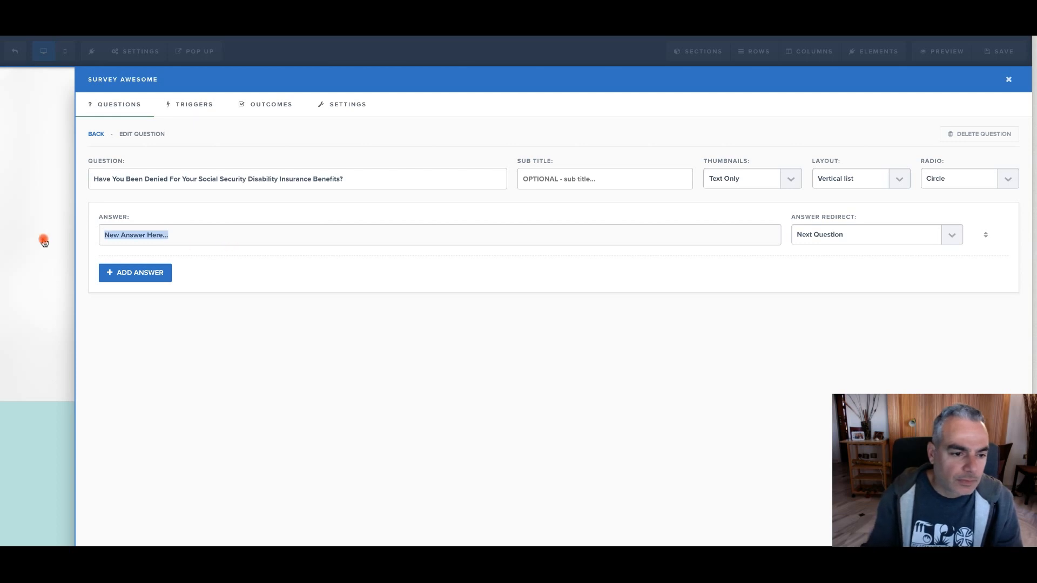
{"action": "type", "text": "Yes"}
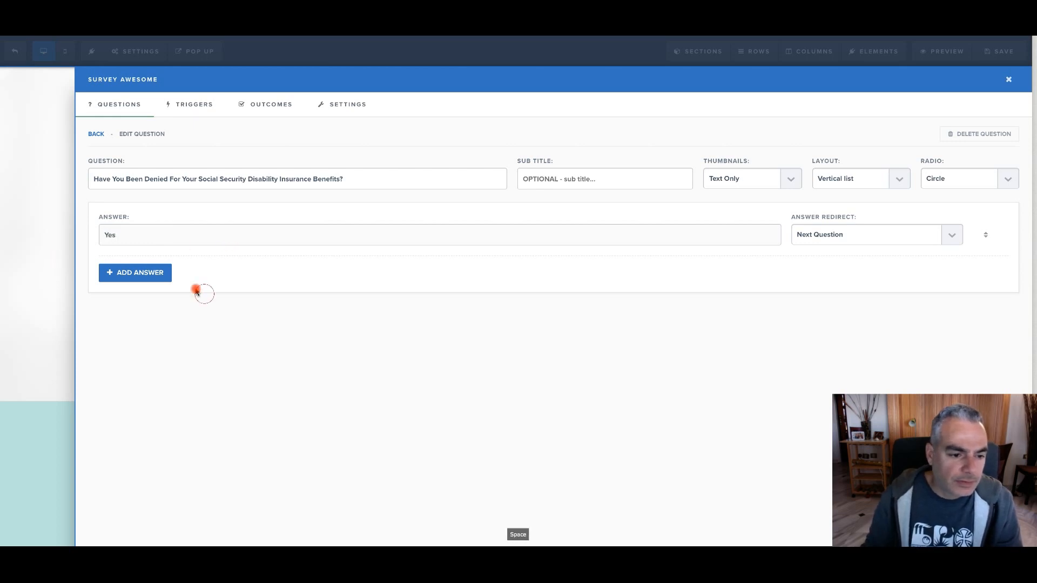
{"action": "left_click", "coordinate": [165, 274]}
{"action": "type", "text": "No"}
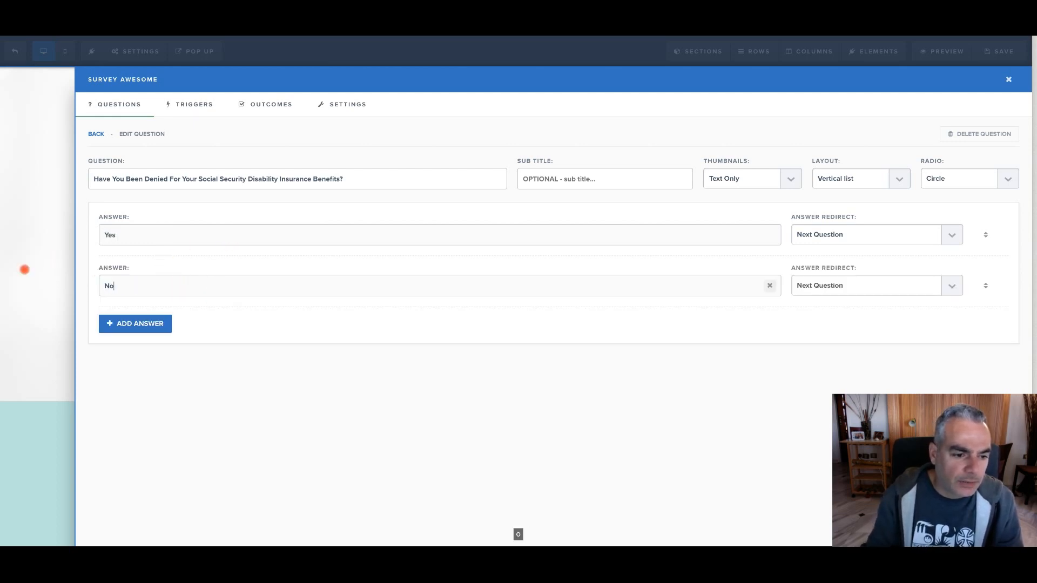
Set the page action of the survey's Default Outcome Action to Instant Page Redirect
{"action": "left_click", "coordinate": [271, 107]}
{"action": "left_click", "coordinate": [188, 170]}
{"action": "left_click", "coordinate": [800, 260]}
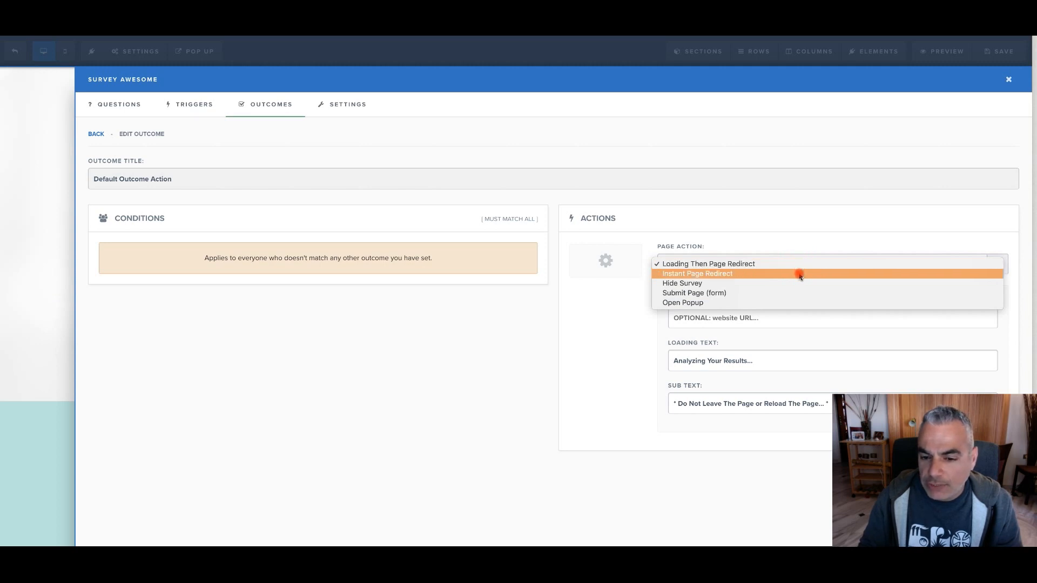
{"action": "left_click", "coordinate": [800, 275]}
{"action": "left_click", "coordinate": [804, 317]}
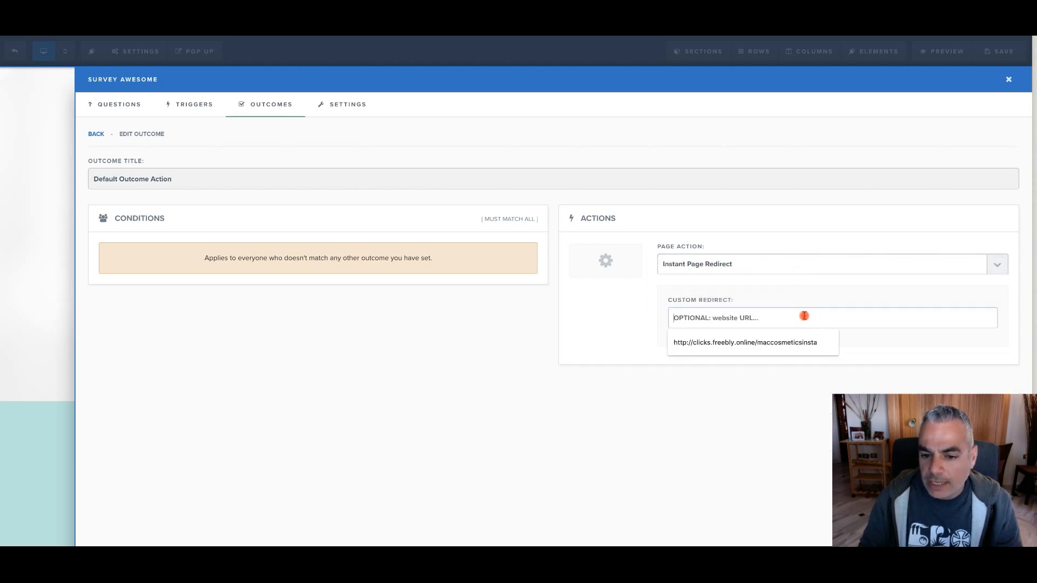
{"action": "left_click", "coordinate": [534, 417]}
Copy the offer's tracking link from the Notes app into the default outcome's custom redirect in ClickFunnels, and close the survey options
{"action": "mouse_move", "coordinate": [365, 544]}
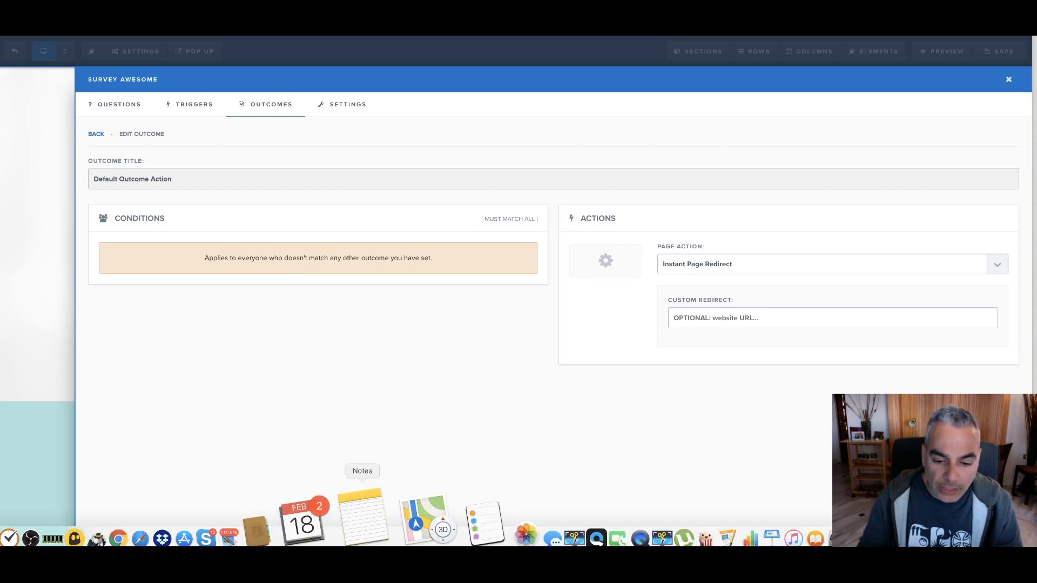
{"action": "left_click", "coordinate": [405, 519]}
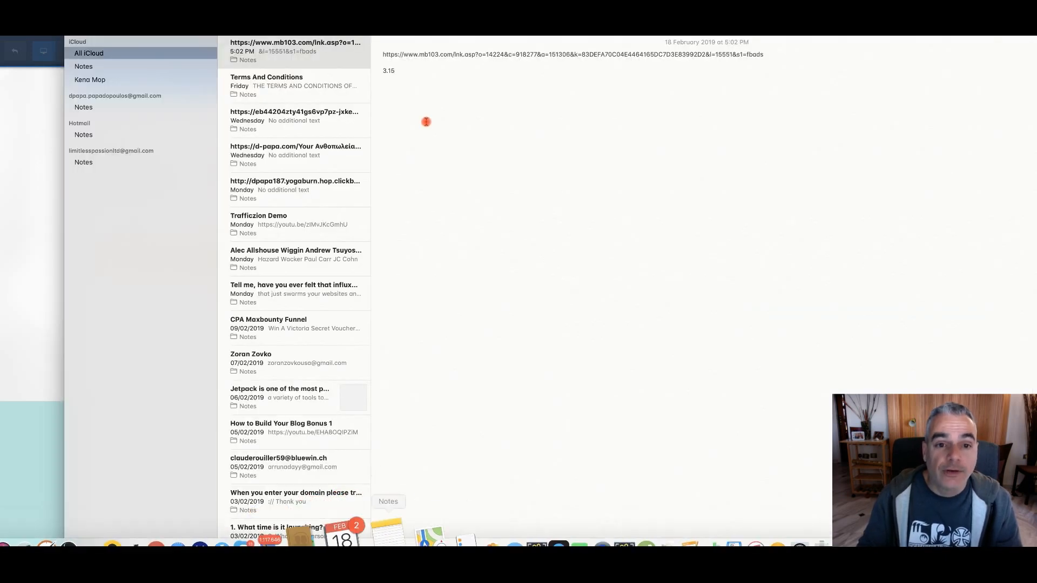
{"action": "left_click_drag", "start_coordinate": [384, 56], "coordinate": [775, 53]}
{"action": "key", "text": "super+c"}
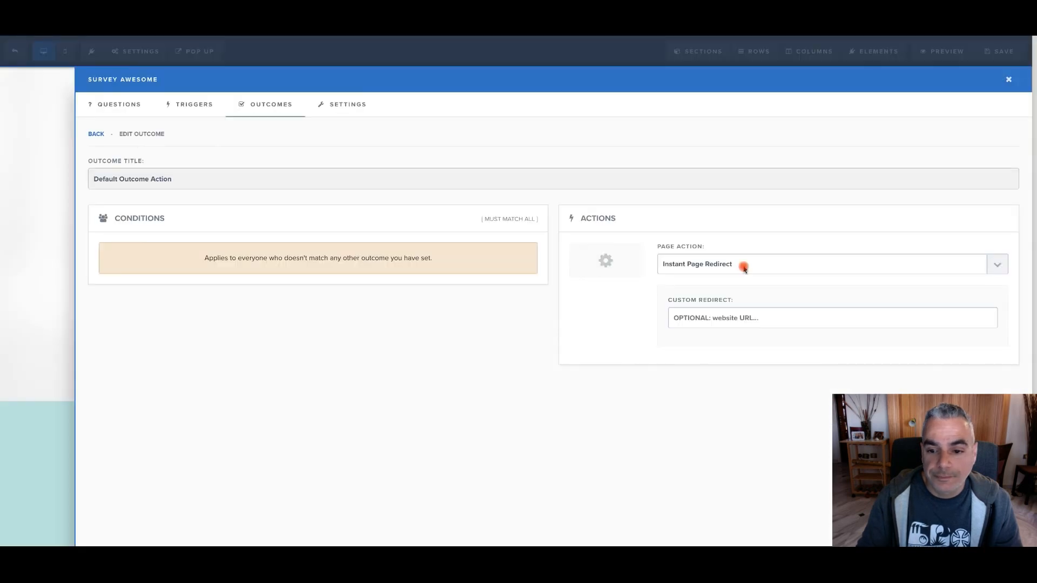
{"action": "left_click", "coordinate": [771, 316]}
{"action": "key", "text": "super+v"}
{"action": "left_click", "coordinate": [812, 319]}
{"action": "left_click_drag", "start_coordinate": [780, 320], "coordinate": [522, 324]}
{"action": "left_click", "coordinate": [709, 429]}
{"action": "left_click", "coordinate": [1008, 80]}
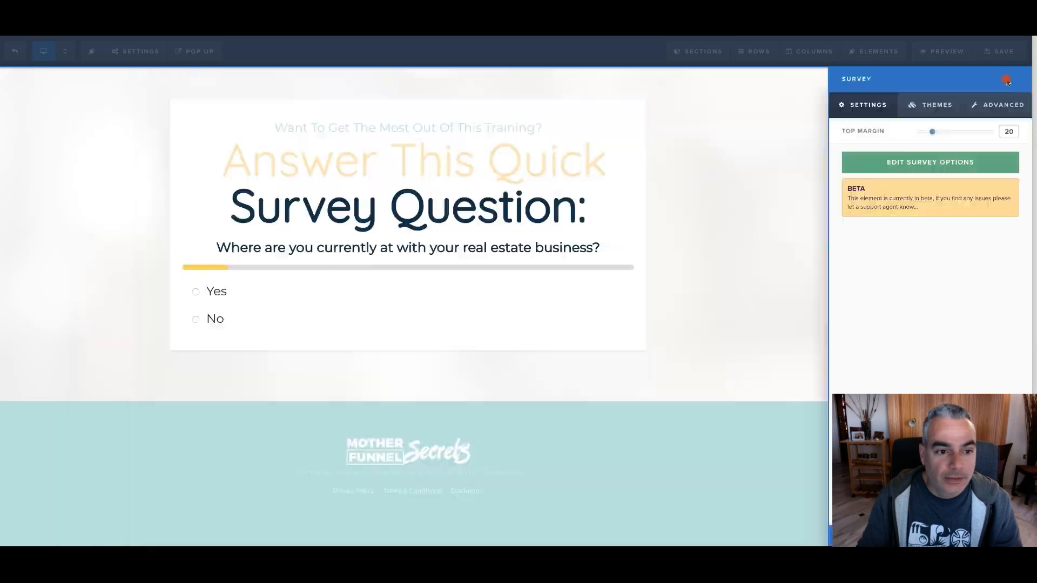
Replace the small text line above the survey headline with "FREE SOCIAL DISABILITY CLAIN EVALUATION"
{"action": "left_click", "coordinate": [347, 128]}
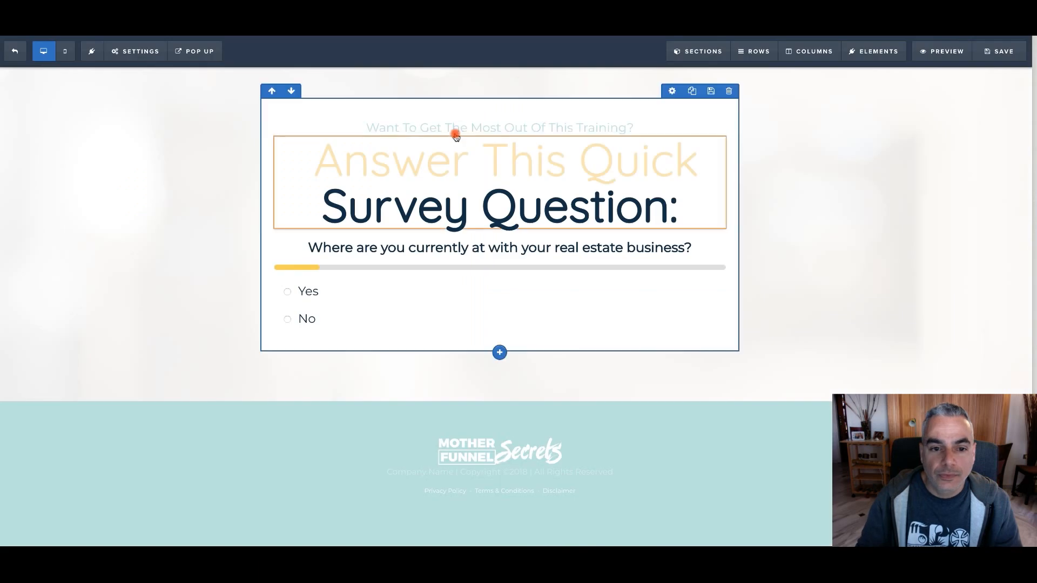
{"action": "left_click", "coordinate": [460, 128]}
{"action": "left_click_drag", "start_coordinate": [631, 123], "coordinate": [352, 108]}
{"action": "type", "text": "FREE SOCIAL "}
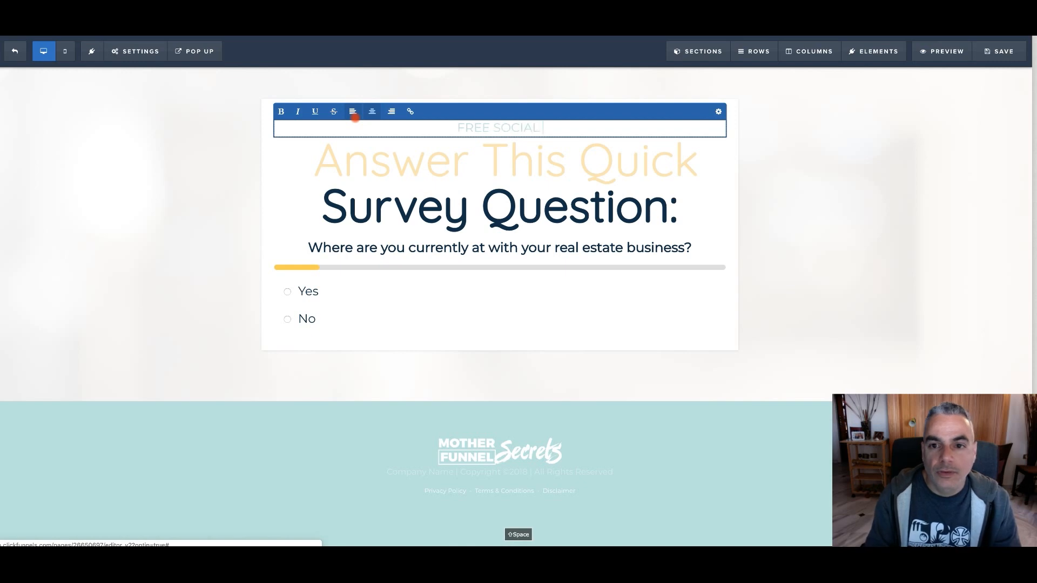
{"action": "type", "text": "SECURITY DISABILYT"}
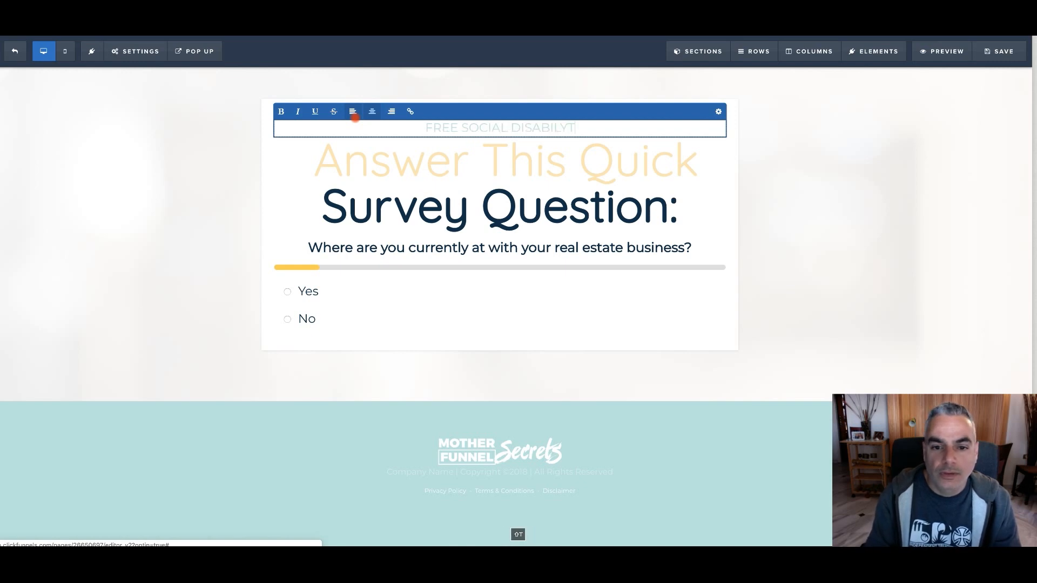
{"action": "key", "text": "BackSpace"}
{"action": "key", "text": "BackSpace"}
{"action": "type", "text": "ITY"}
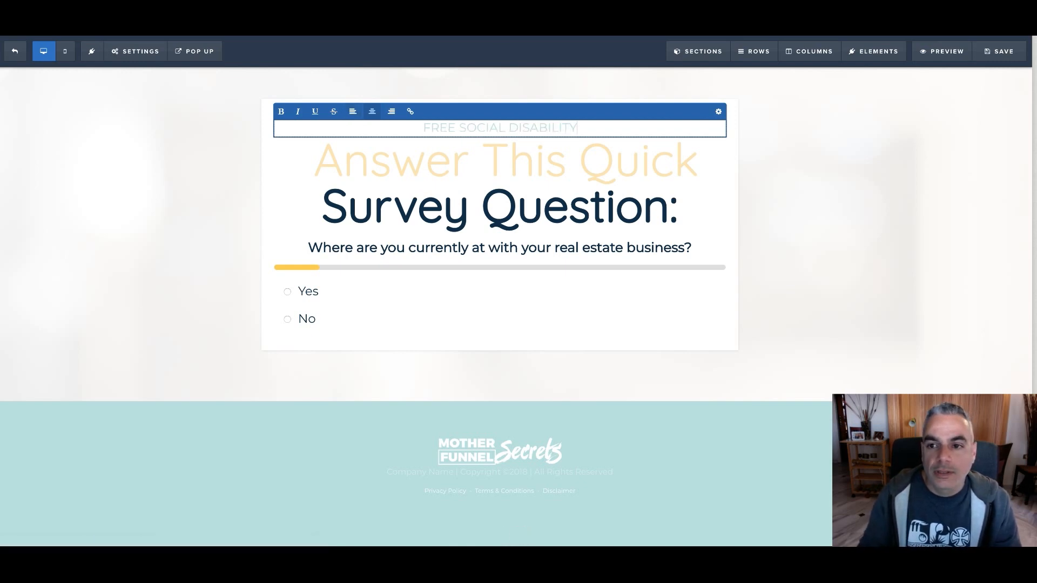
{"action": "left_click", "coordinate": [508, 16]}
{"action": "left_click", "coordinate": [378, 17]}
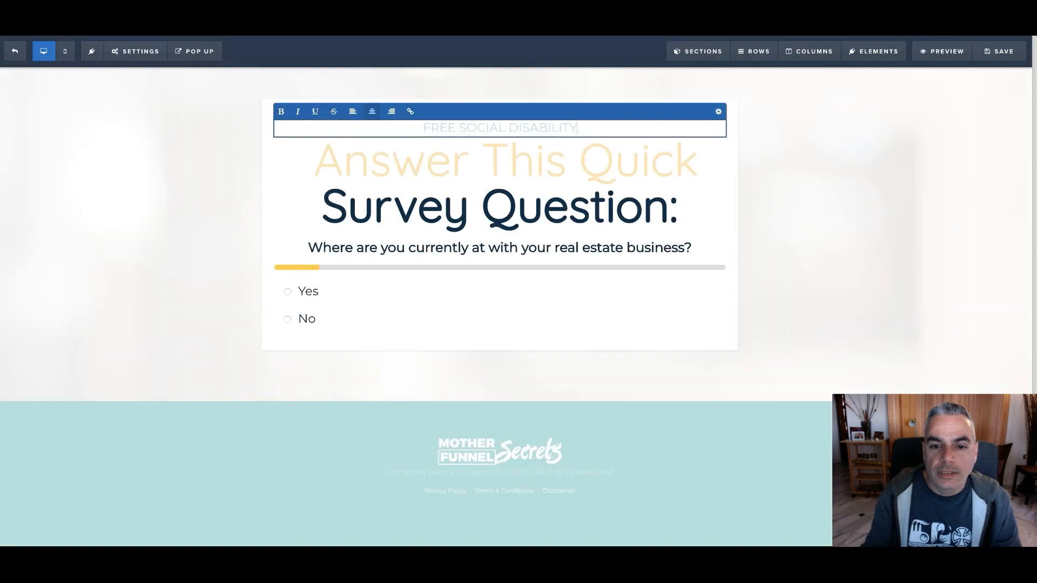
{"action": "type", "text": "CLAIN EV"}
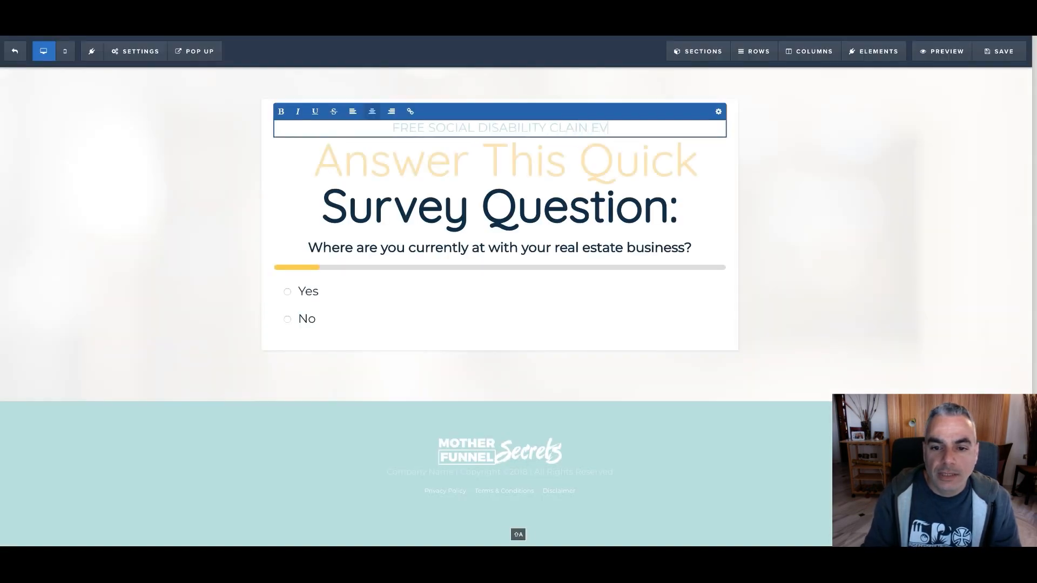
{"action": "type", "text": "ALUATION"}
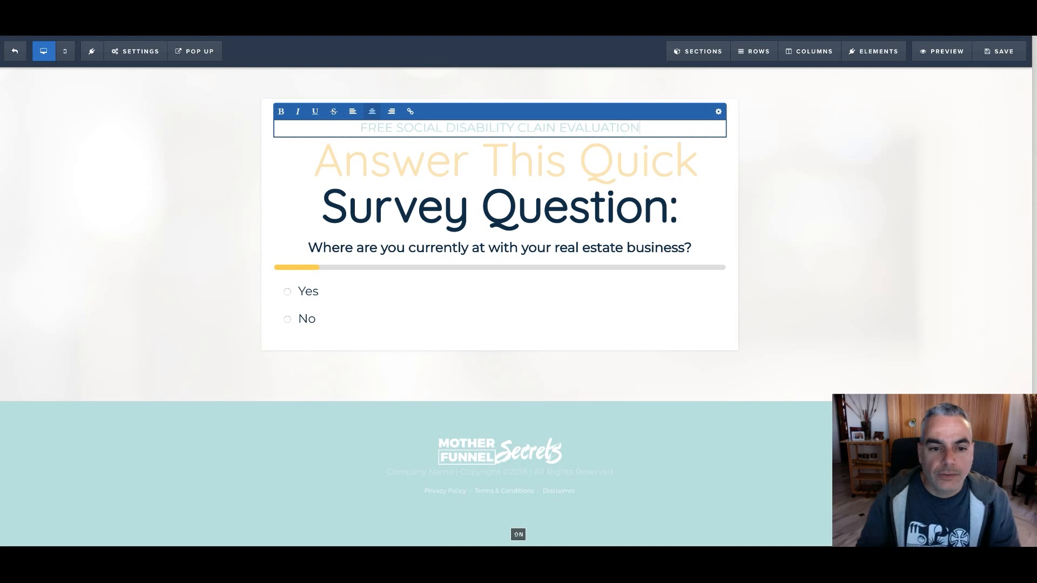
Extend and correct the line above the headline to read "GET YOUR FREE SOCIAL SECURITY DISABILITY CLAIM EVALUATION"
{"action": "left_click", "coordinate": [359, 127]}
{"action": "type", "text": "GET YOU"}
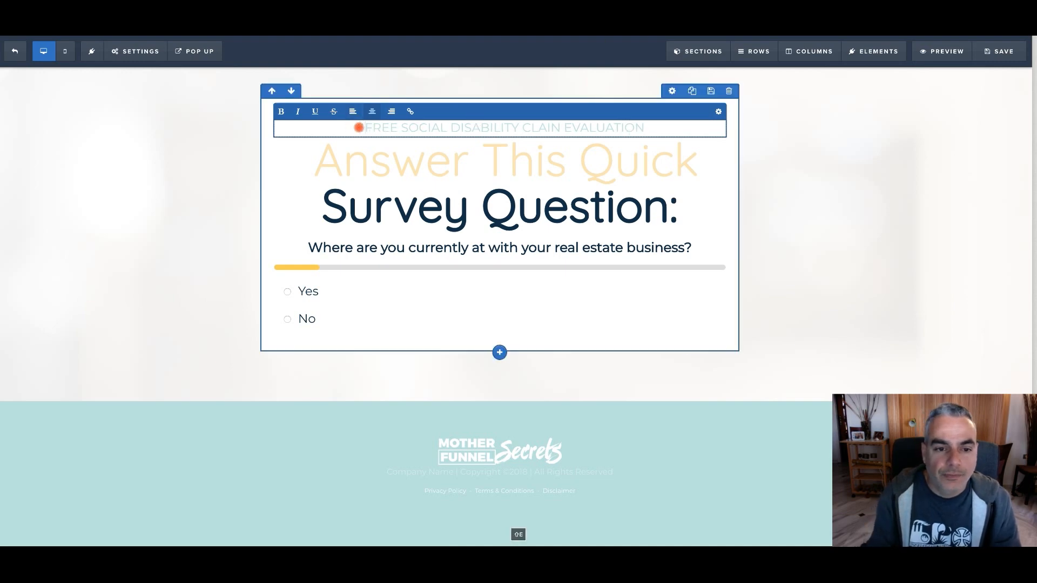
{"action": "type", "text": "R"}
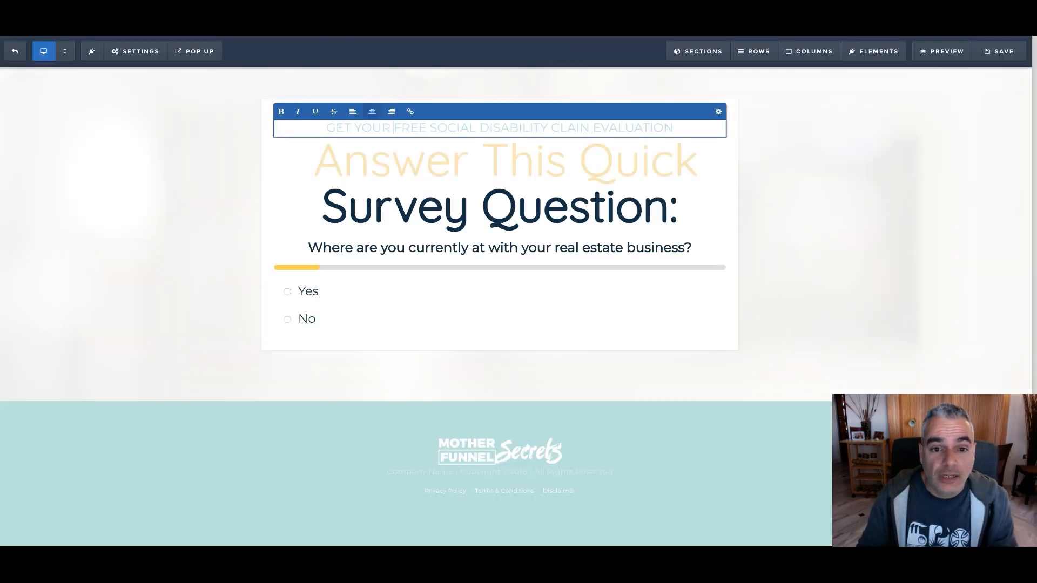
{"action": "left_click", "coordinate": [477, 130]}
{"action": "key", "text": "BackSpace"}
{"action": "type", "text": "SOCIAL "}
{"action": "type", "text": "SECURI"}
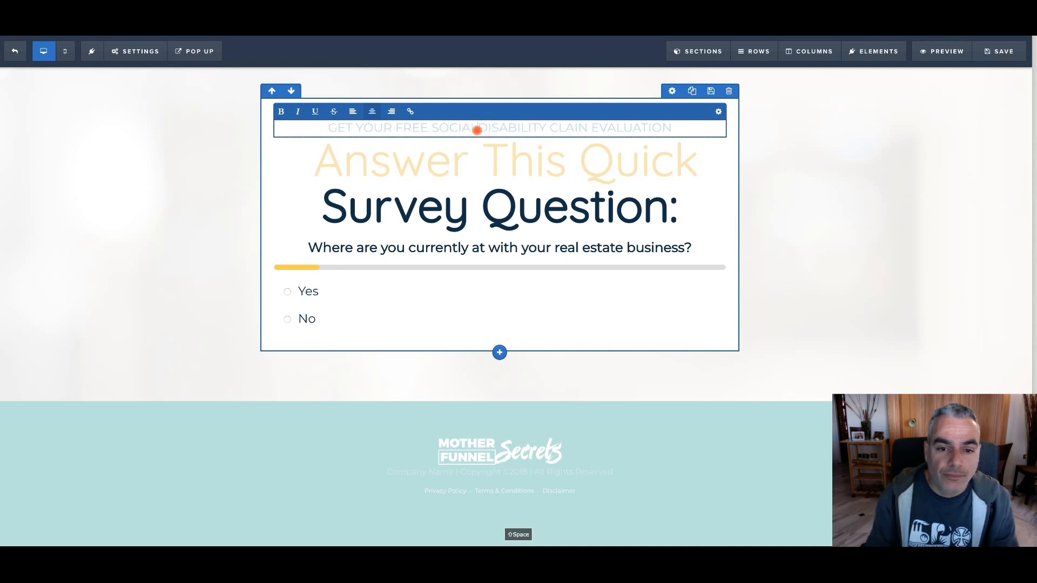
{"action": "type", "text": "TY"}
{"action": "left_click", "coordinate": [623, 129]}
{"action": "key", "text": "BackSpace"}
{"action": "type", "text": "M"}
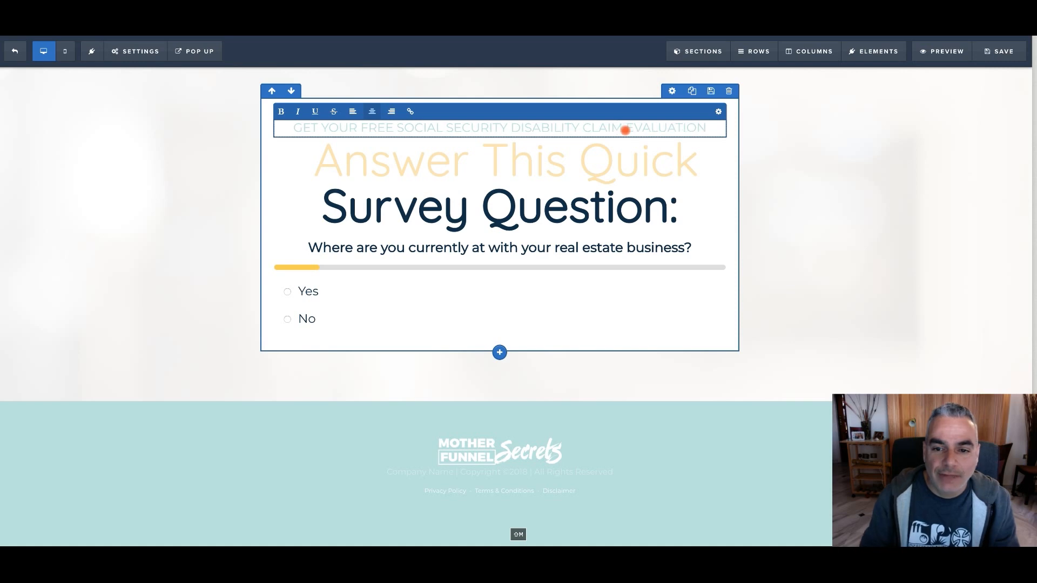
{"action": "left_click", "coordinate": [429, 158]}
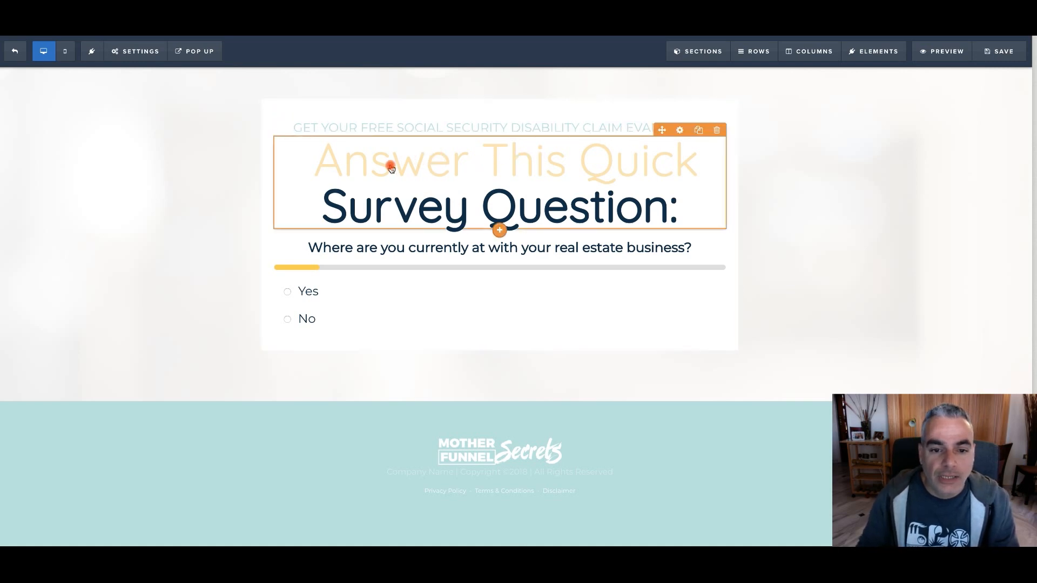
{"action": "left_click", "coordinate": [606, 162]}
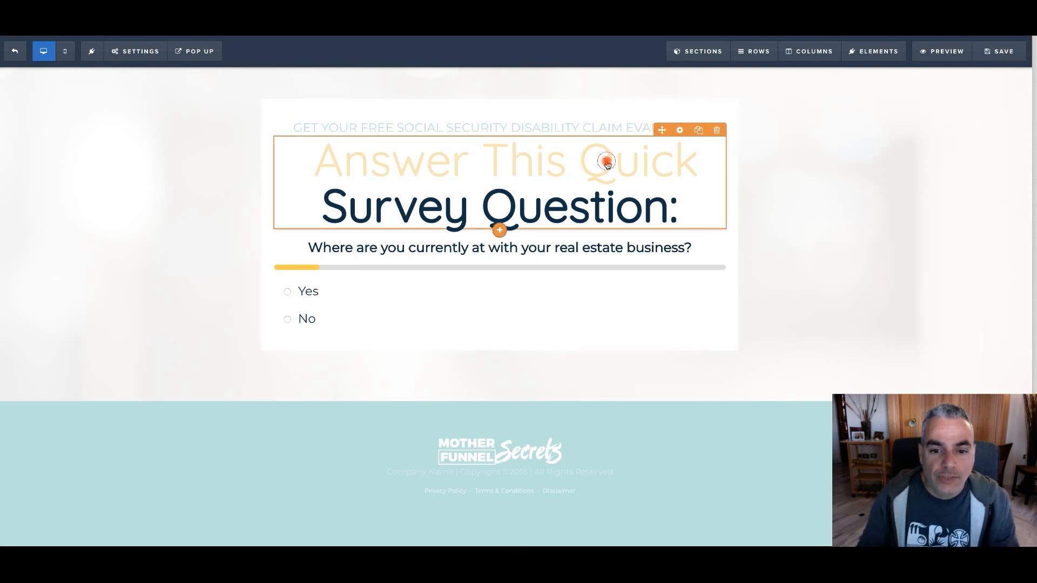
{"action": "double_click", "coordinate": [606, 163]}
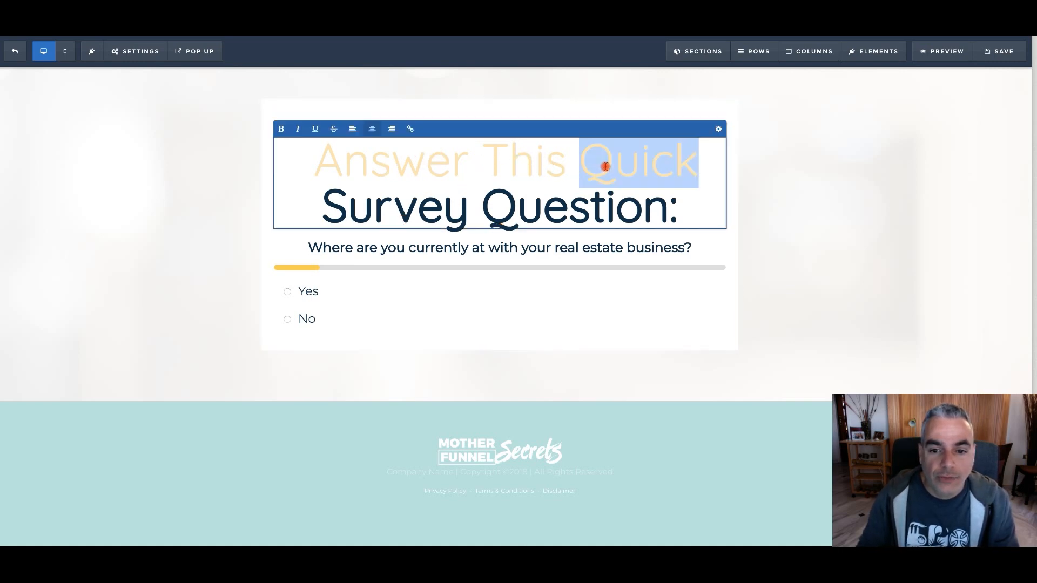
{"action": "left_click", "coordinate": [347, 244]}
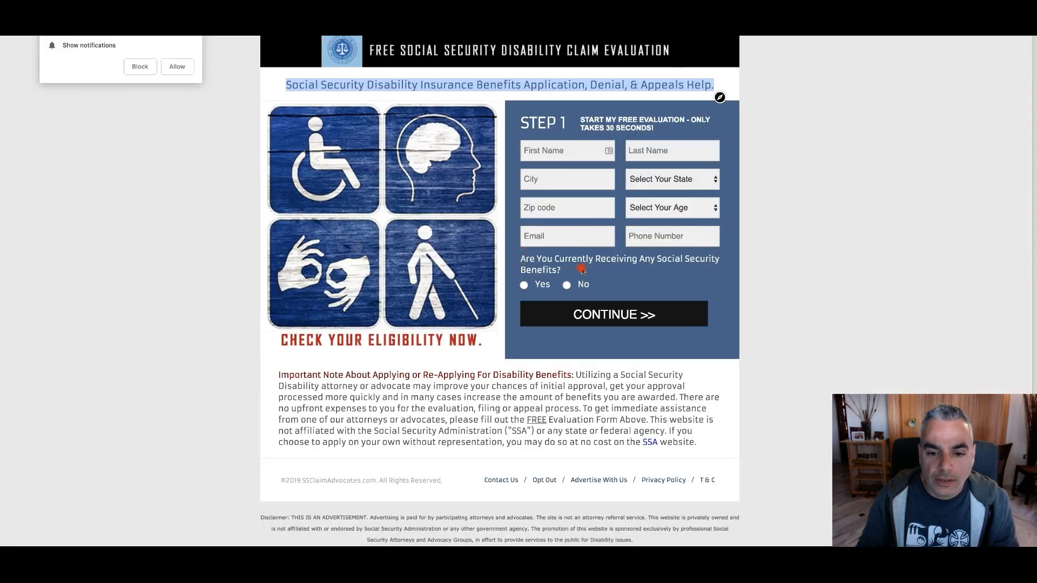
Copy the question "Are You Currently Receiving Any Social Security Benefits?" from the offer's landing page form
{"action": "left_click_drag", "start_coordinate": [582, 270], "coordinate": [516, 261]}
{"action": "triple_click", "coordinate": [523, 263]}
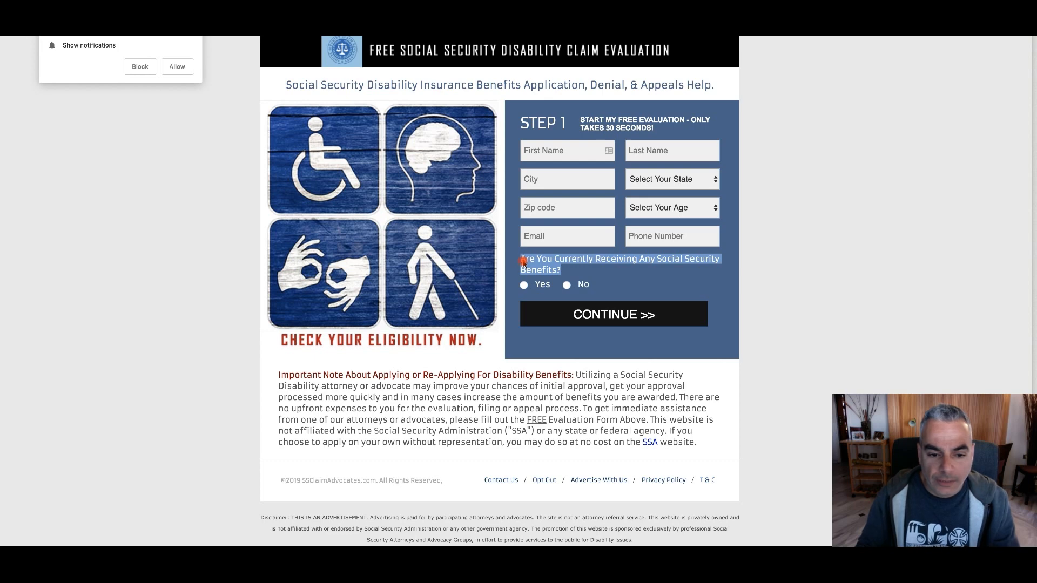
{"action": "key", "text": "super+c"}
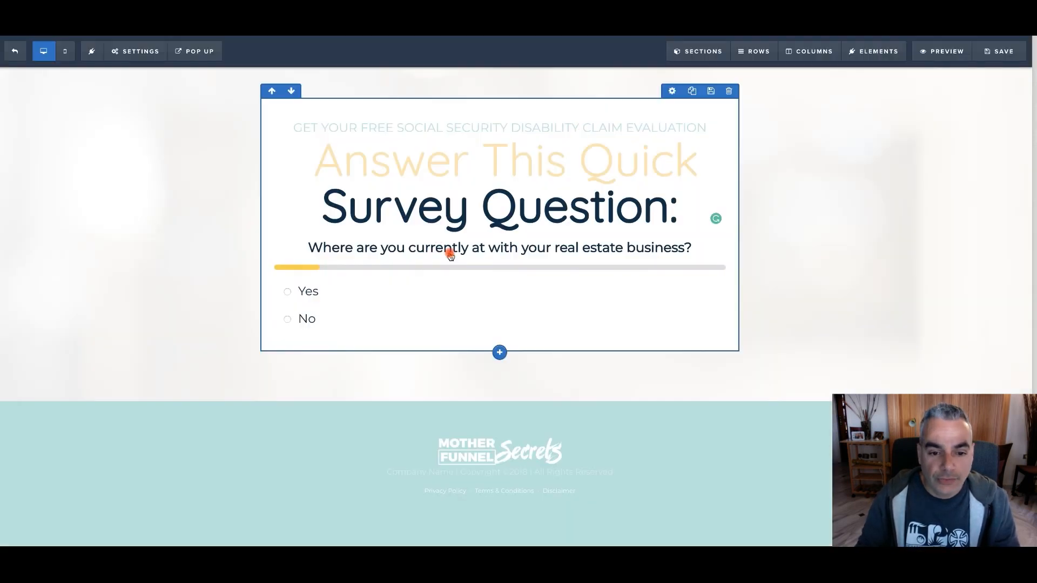
Try to replace the survey's real estate question with the copied Social Security benefits question in the ClickFunnels editor, and close the survey options
{"action": "left_click", "coordinate": [664, 255]}
{"action": "left_click", "coordinate": [859, 205]}
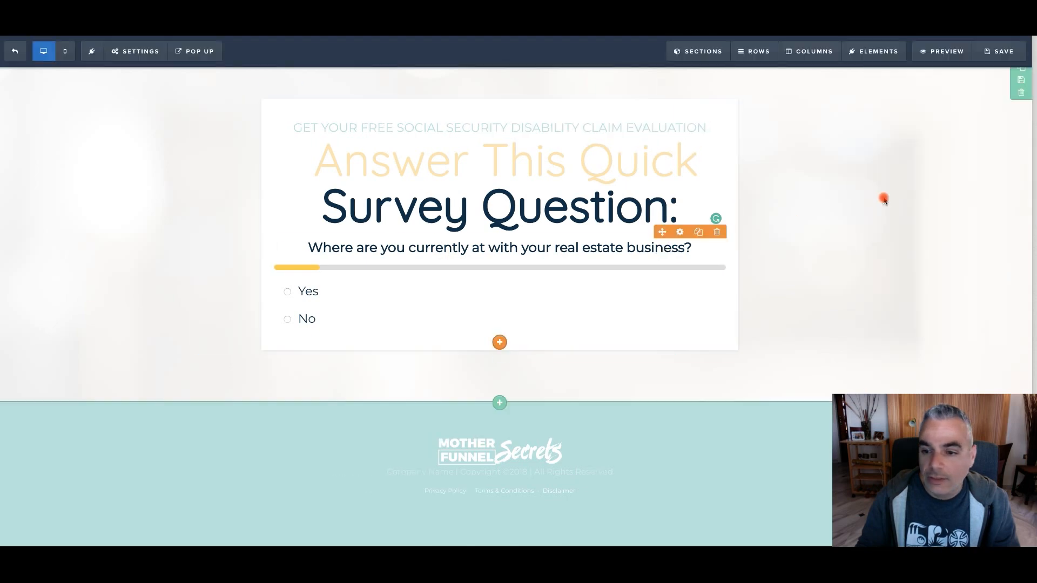
{"action": "left_click", "coordinate": [567, 247]}
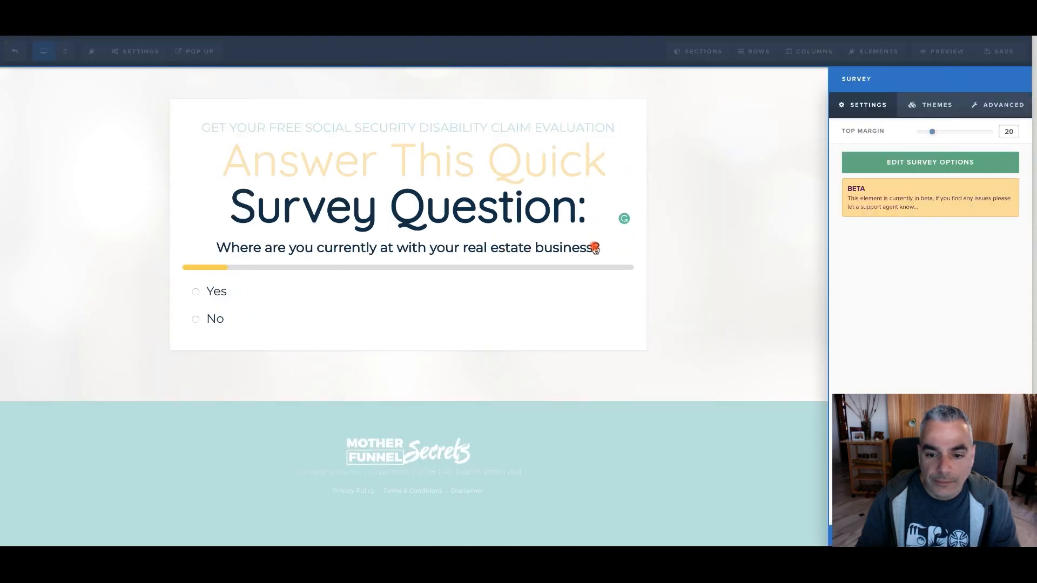
{"action": "left_click", "coordinate": [918, 162]}
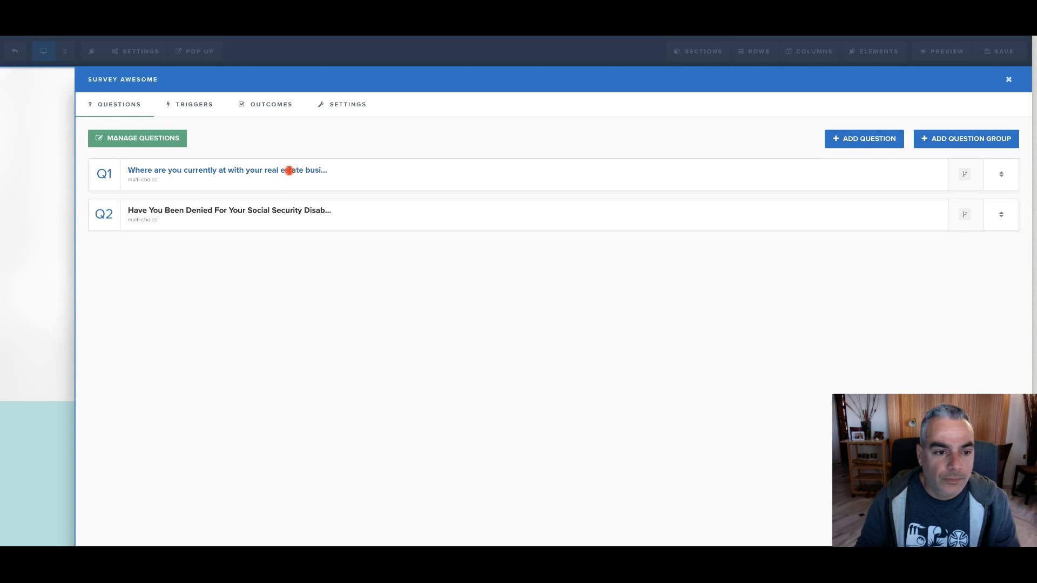
{"action": "left_click", "coordinate": [289, 172]}
{"action": "left_click", "coordinate": [294, 179]}
{"action": "key", "text": "super+a"}
{"action": "key", "text": "super+v"}
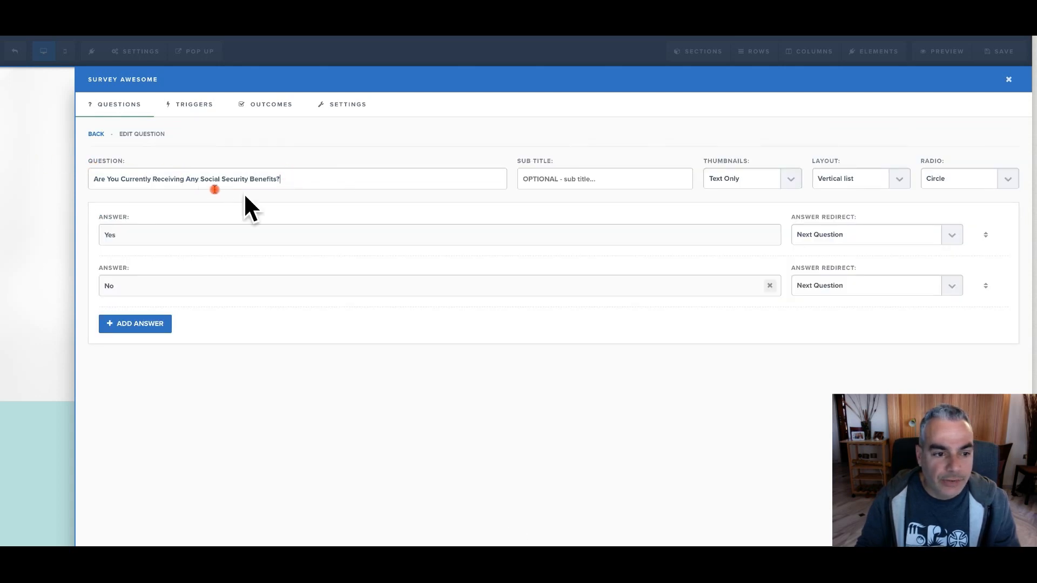
{"action": "left_click", "coordinate": [1006, 81]}
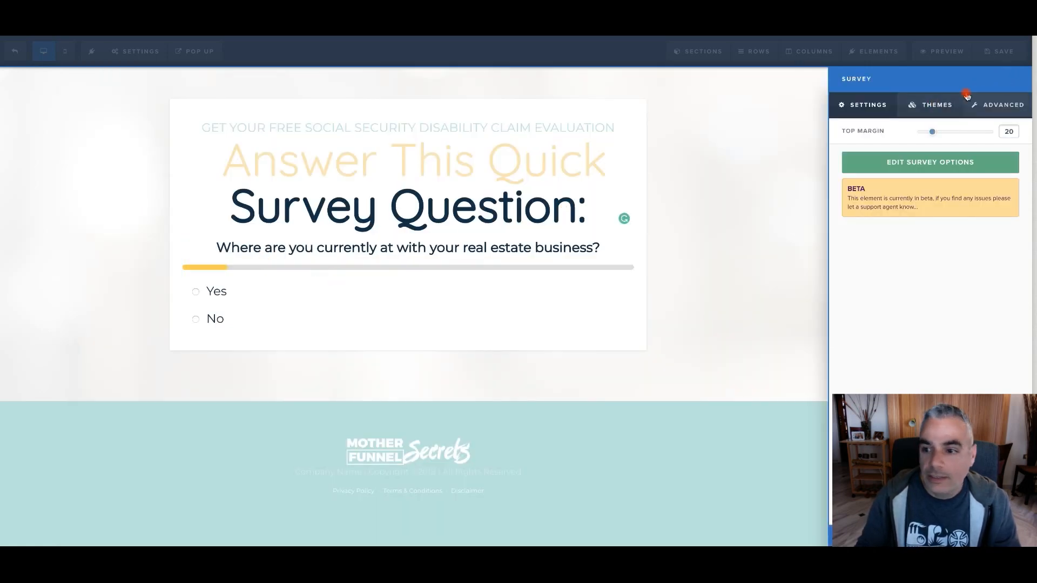
{"action": "left_click", "coordinate": [993, 69]}
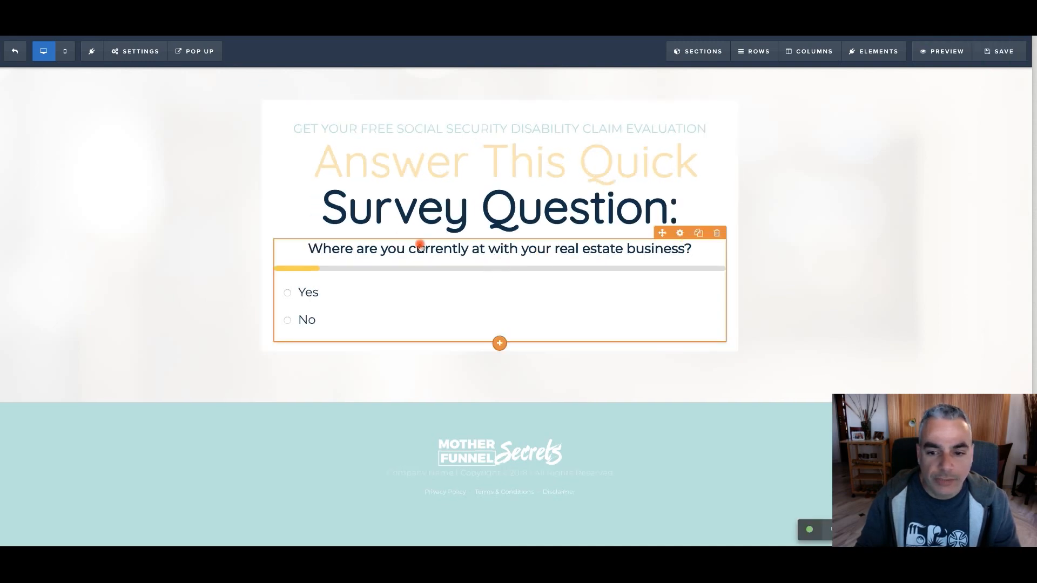
Reopen the survey options, set question Q1 to "Are You Currently Receiving Any Social Security Benefits?", and return to the page
{"action": "left_click", "coordinate": [680, 232]}
{"action": "left_click", "coordinate": [927, 163]}
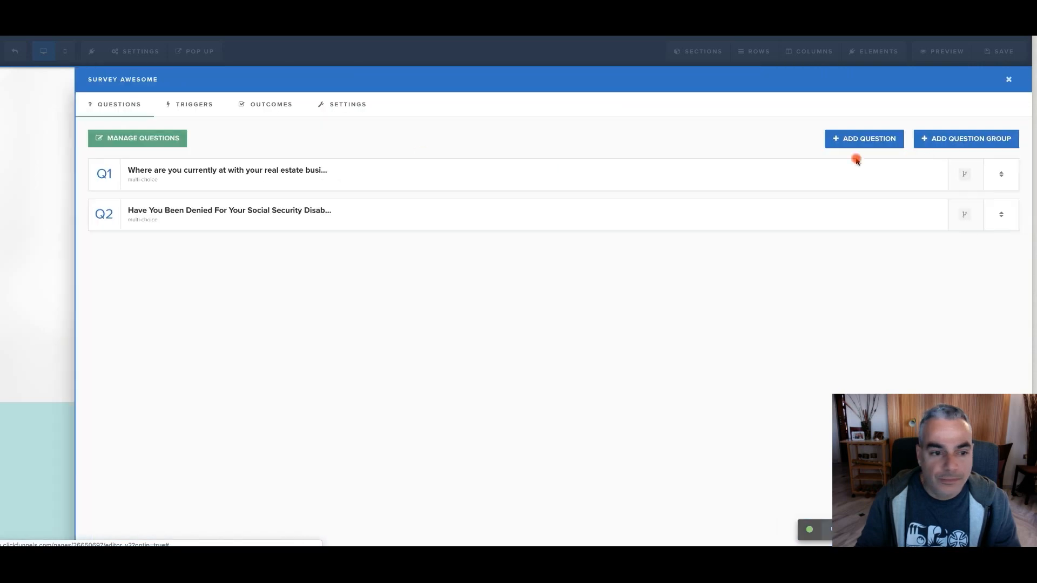
{"action": "left_click_drag", "start_coordinate": [302, 180], "coordinate": [54, 162]}
{"action": "key", "text": "ctrl+v"}
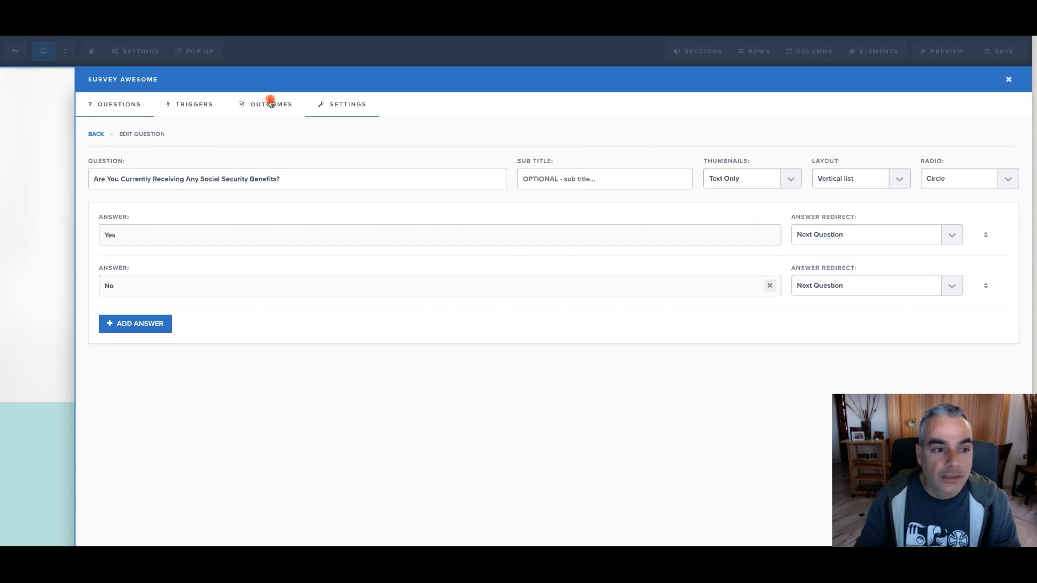
{"action": "left_click", "coordinate": [343, 108]}
{"action": "left_click", "coordinate": [122, 105]}
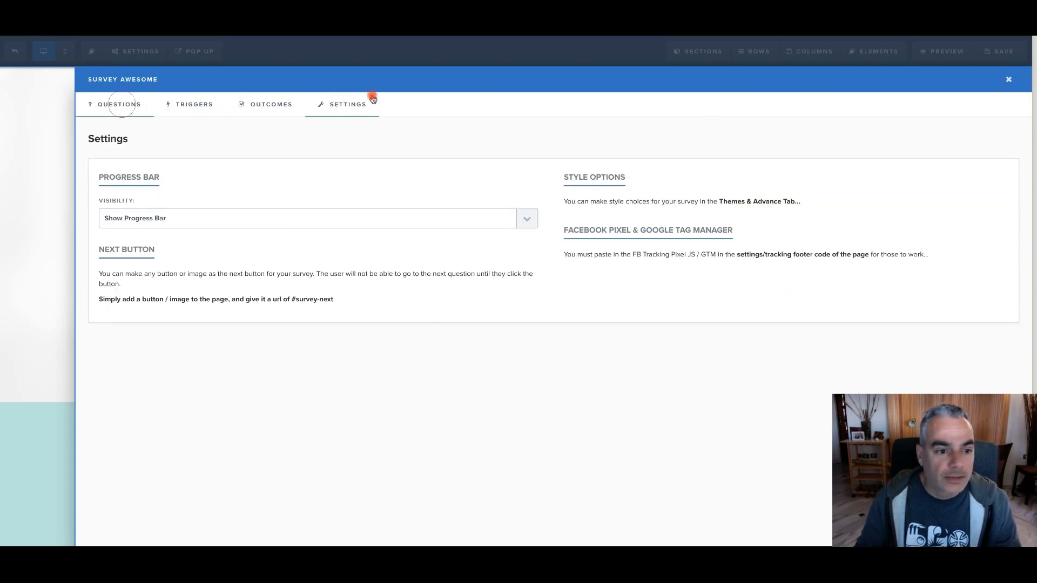
{"action": "left_click", "coordinate": [1010, 81]}
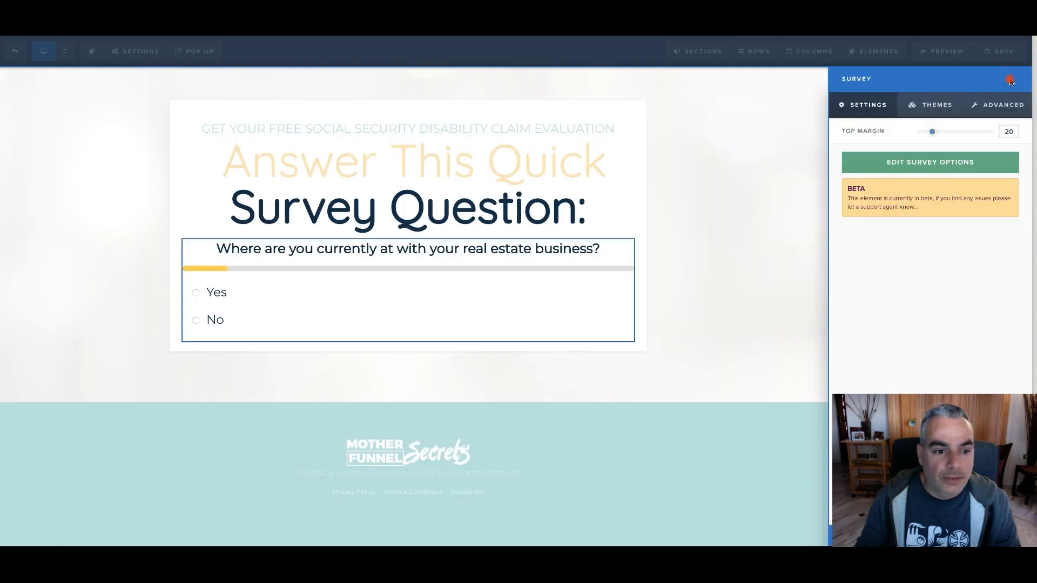
{"action": "left_click", "coordinate": [581, 247]}
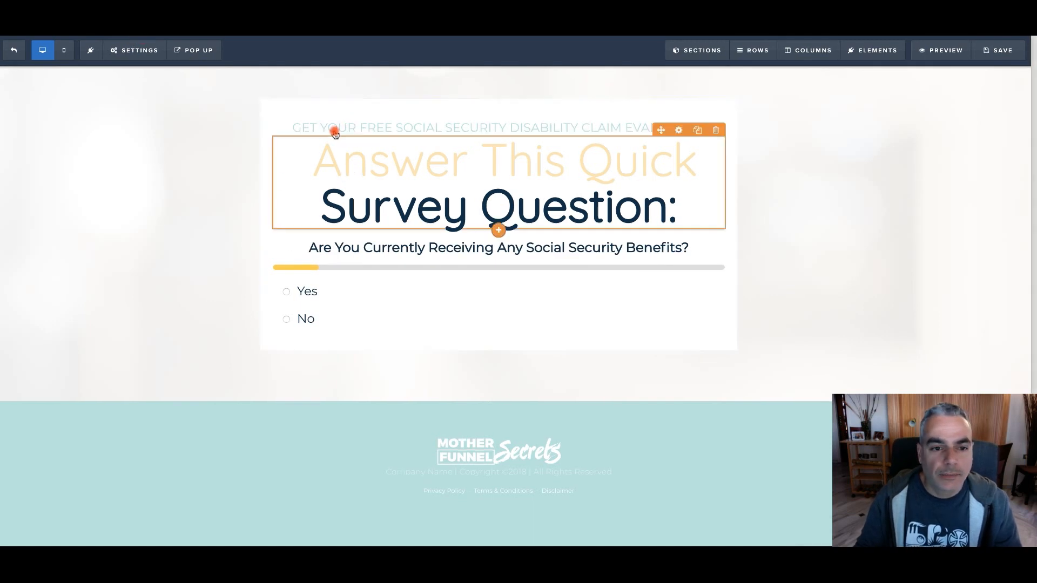
Open the settings of the text line above the "Answer This Quick Survey Question:" headline
{"action": "left_click", "coordinate": [371, 132]}
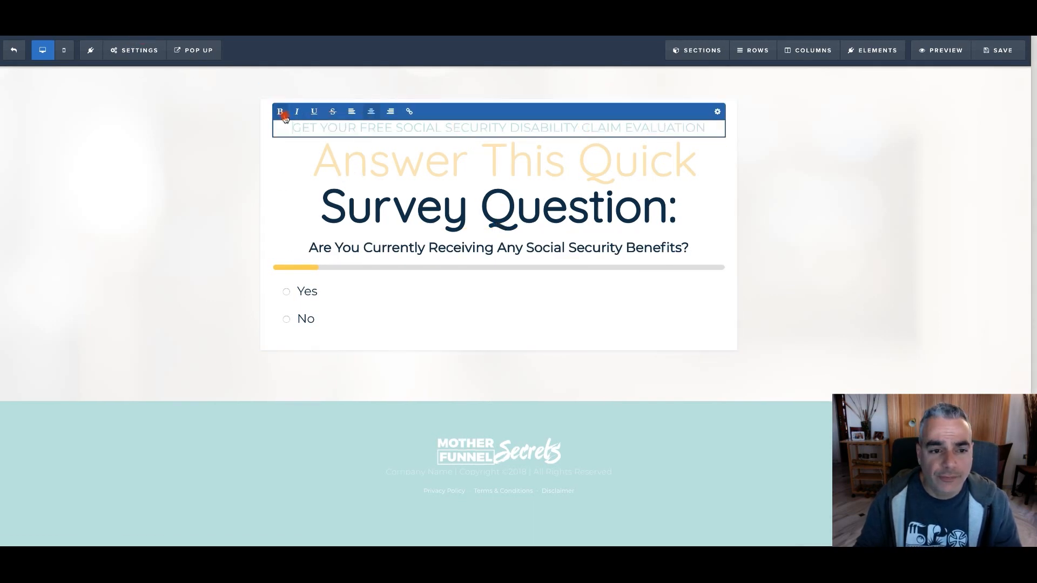
{"action": "left_click", "coordinate": [708, 123]}
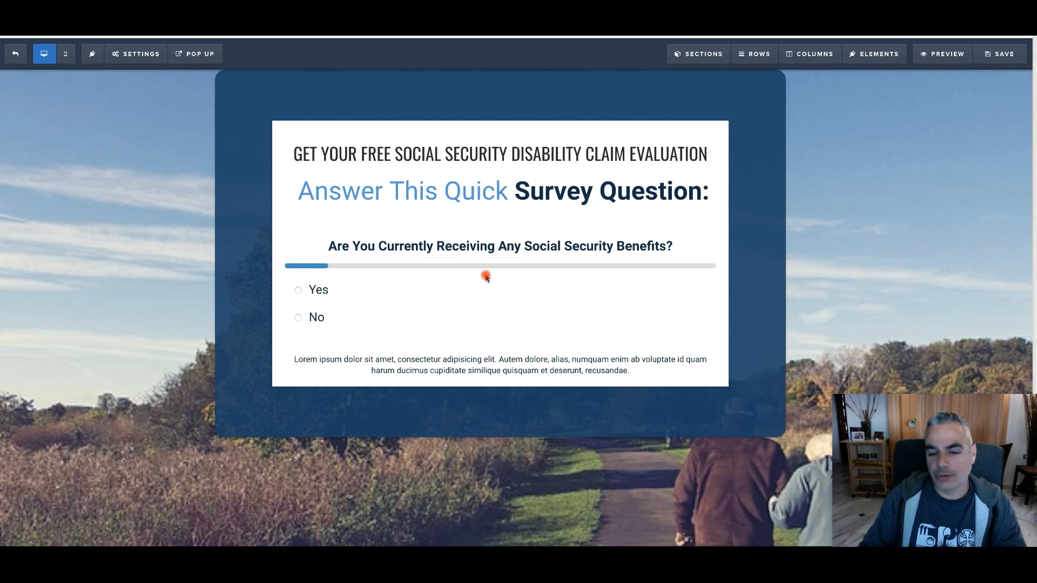
Preview the quiz page and test its redirect by answering Yes to the benefits question and No to the denial question
{"action": "left_click", "coordinate": [334, 293]}
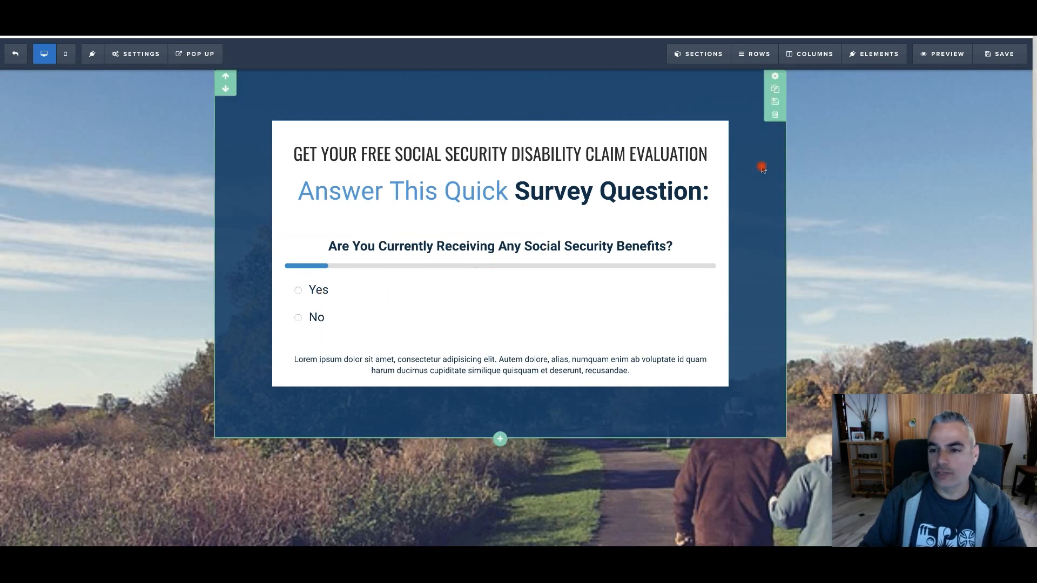
{"action": "left_click", "coordinate": [956, 55]}
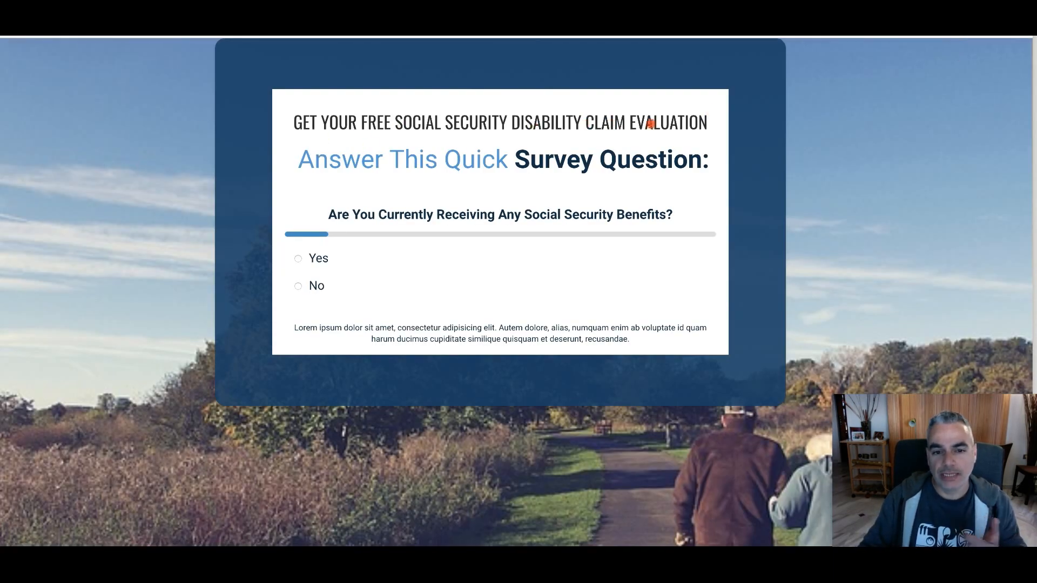
{"action": "left_click", "coordinate": [316, 260]}
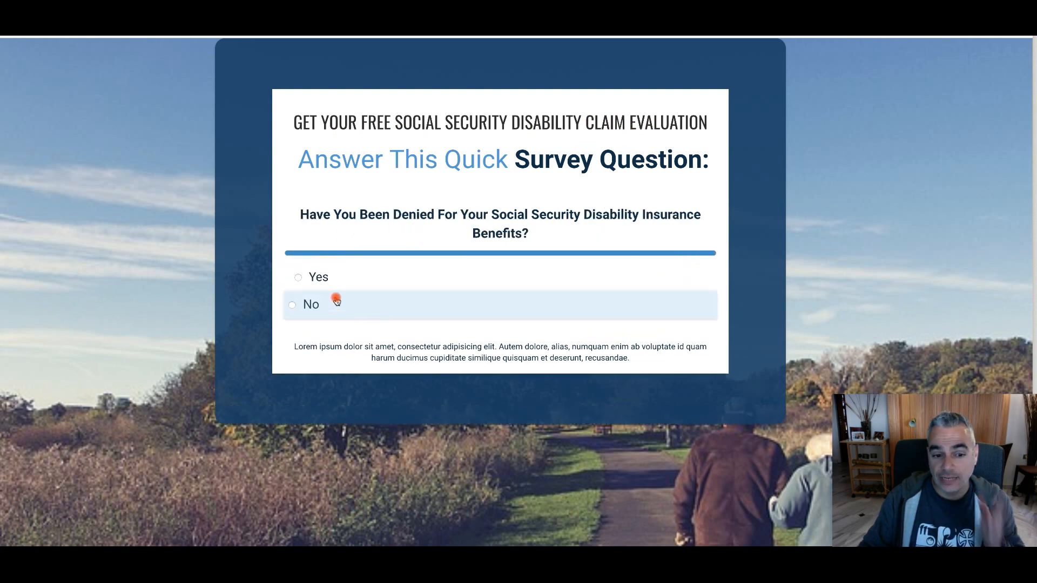
{"action": "left_click", "coordinate": [373, 304]}
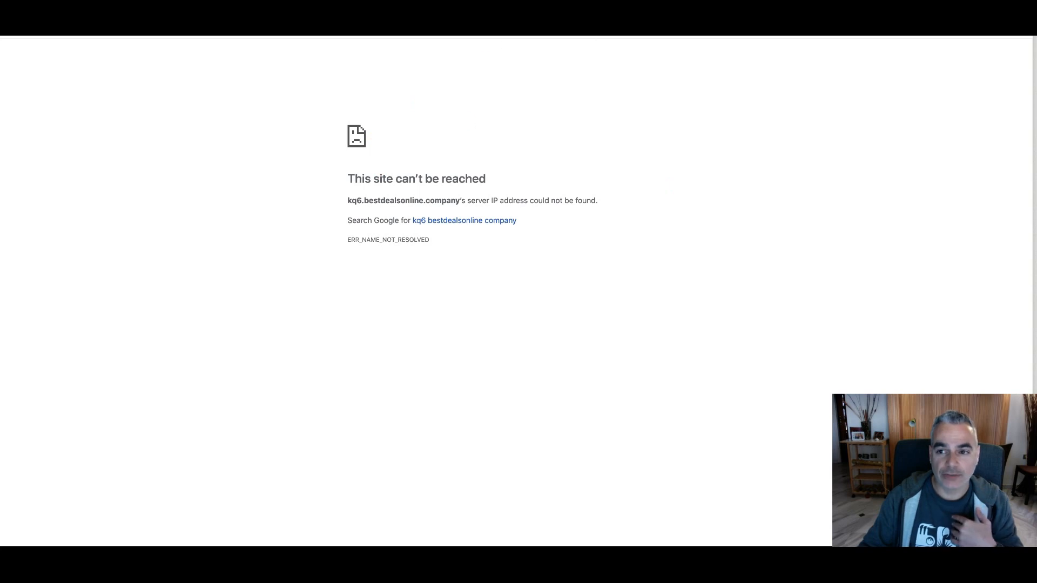
{"action": "mouse_move", "coordinate": [28, 546]}
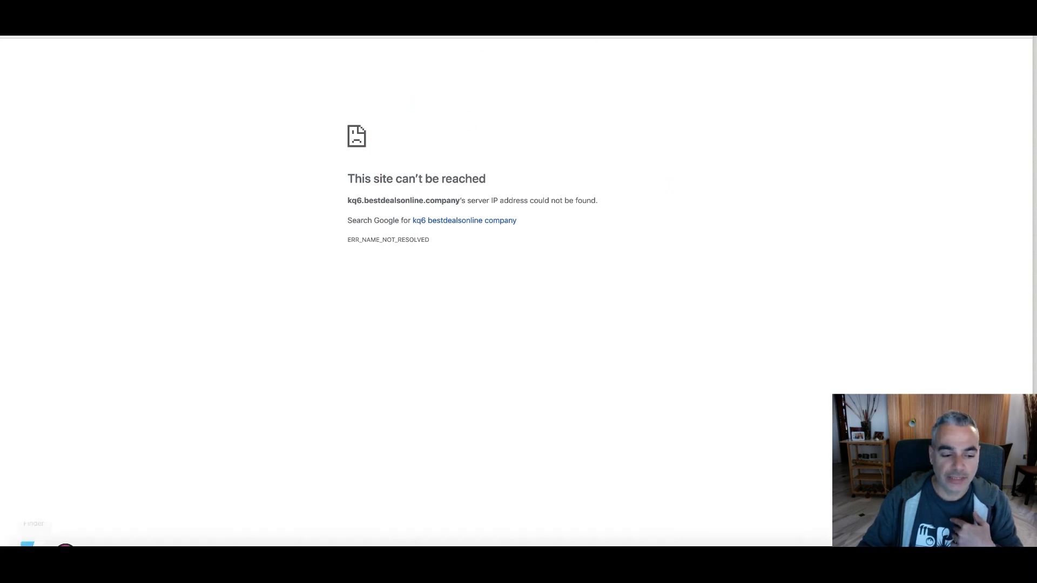
Switch to CyberGhost VPN and connect to the United States location, entering the requested password
{"action": "left_click", "coordinate": [161, 524]}
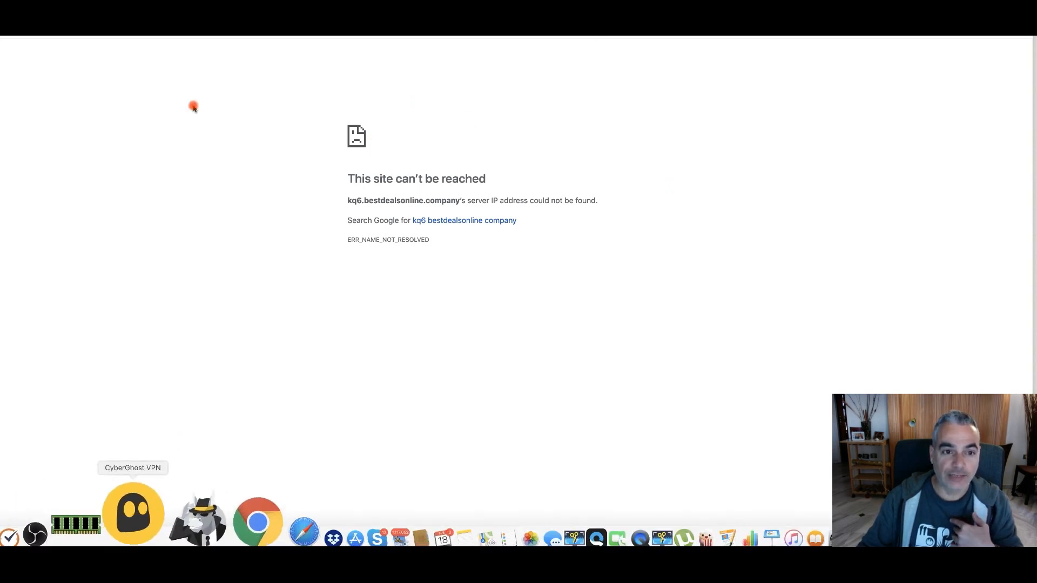
{"action": "left_click", "coordinate": [319, 122]}
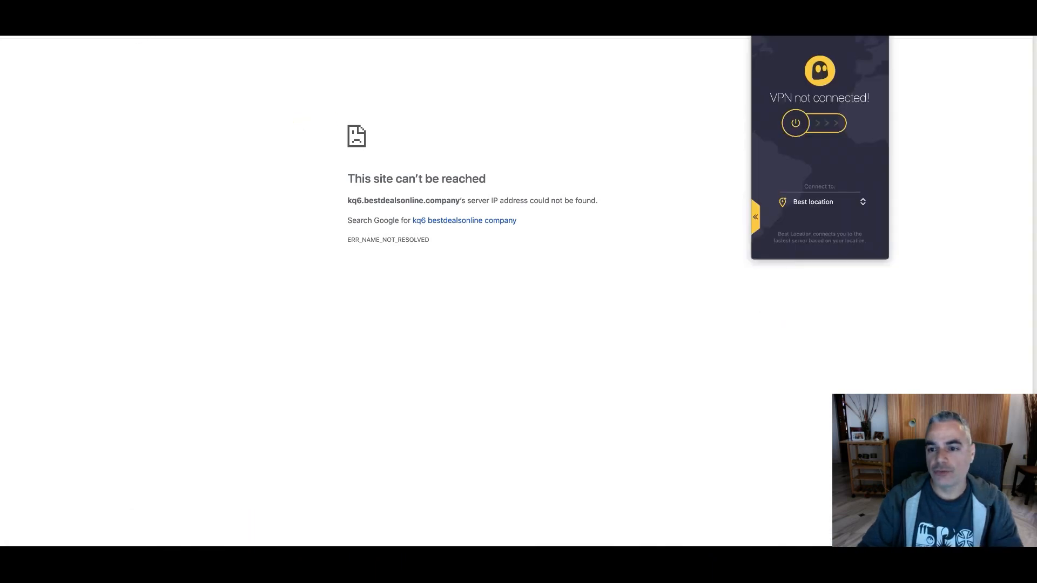
{"action": "left_click", "coordinate": [824, 203]}
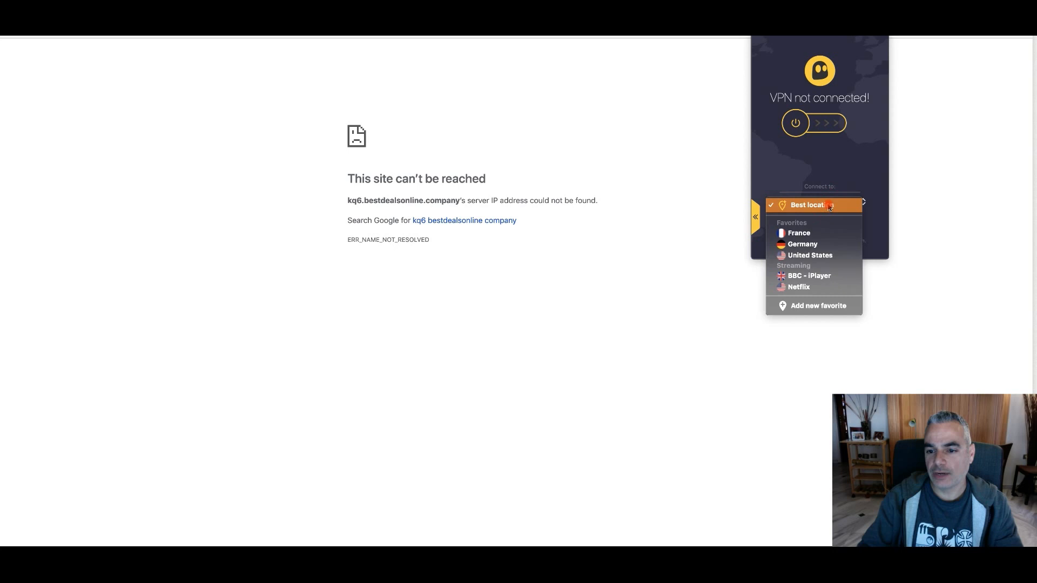
{"action": "left_click", "coordinate": [813, 258]}
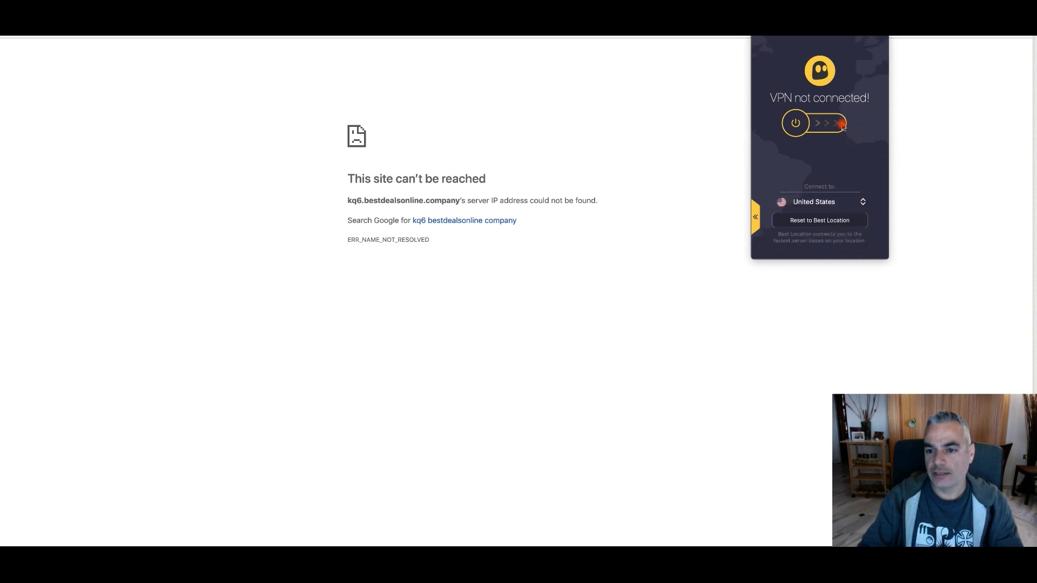
{"action": "left_click", "coordinate": [797, 124]}
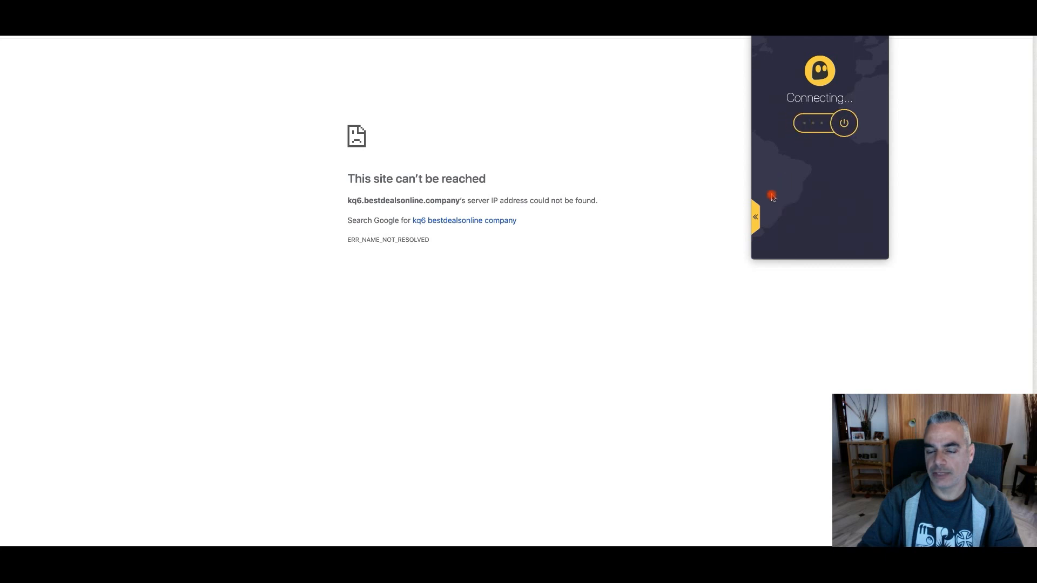
{"action": "type", "text": "****"}
{"action": "key", "text": "Return"}
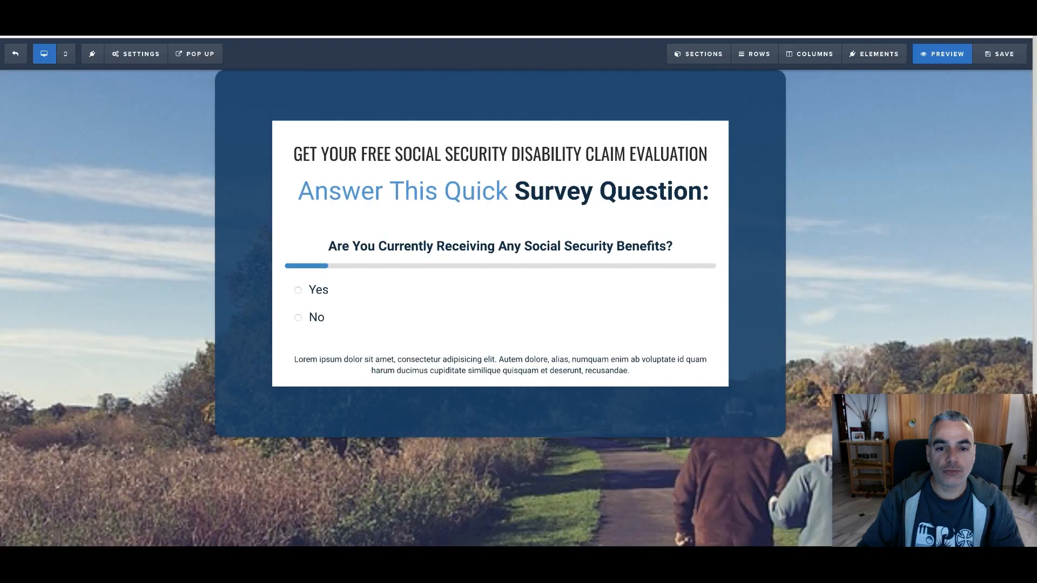
Preview the quiz page again and answer its survey questions to retest the redirect
{"action": "left_click", "coordinate": [966, 60]}
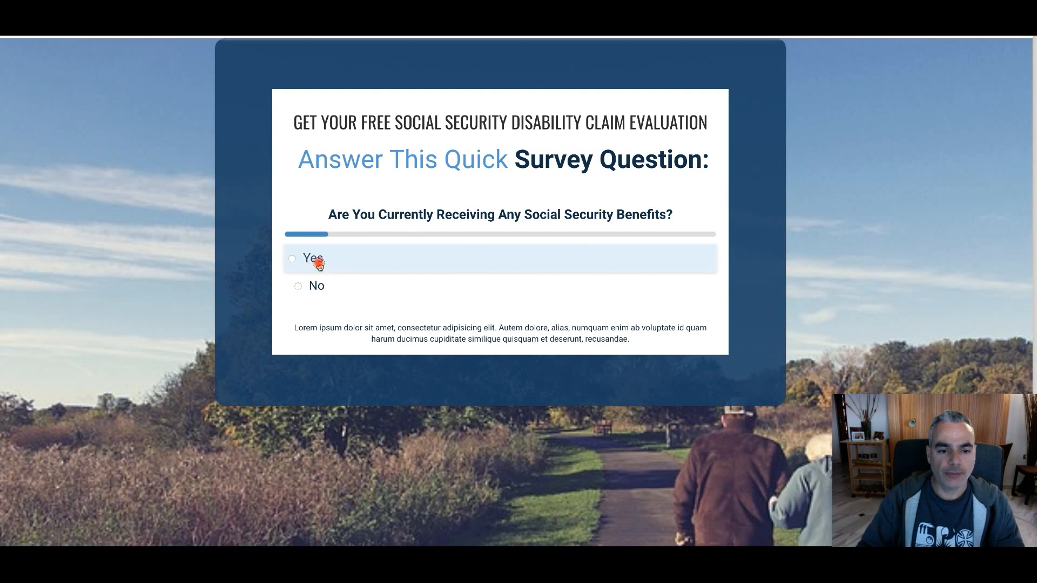
{"action": "left_click", "coordinate": [333, 290]}
{"action": "left_click", "coordinate": [331, 302]}
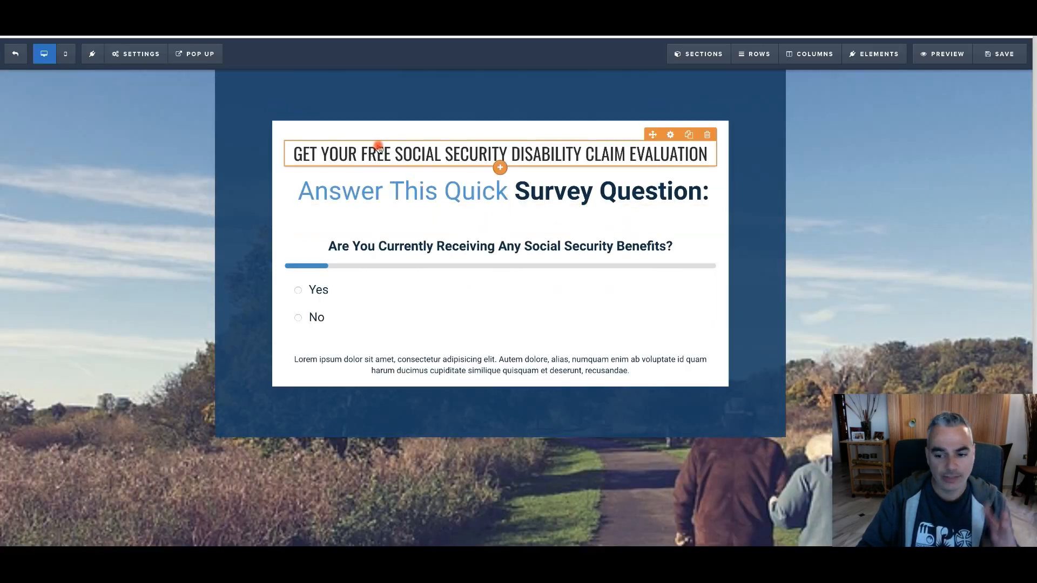
Try to clear the lorem ipsum placeholder paragraph below the survey answers
{"action": "left_click", "coordinate": [340, 363]}
{"action": "left_click_drag", "start_coordinate": [292, 359], "coordinate": [558, 399]}
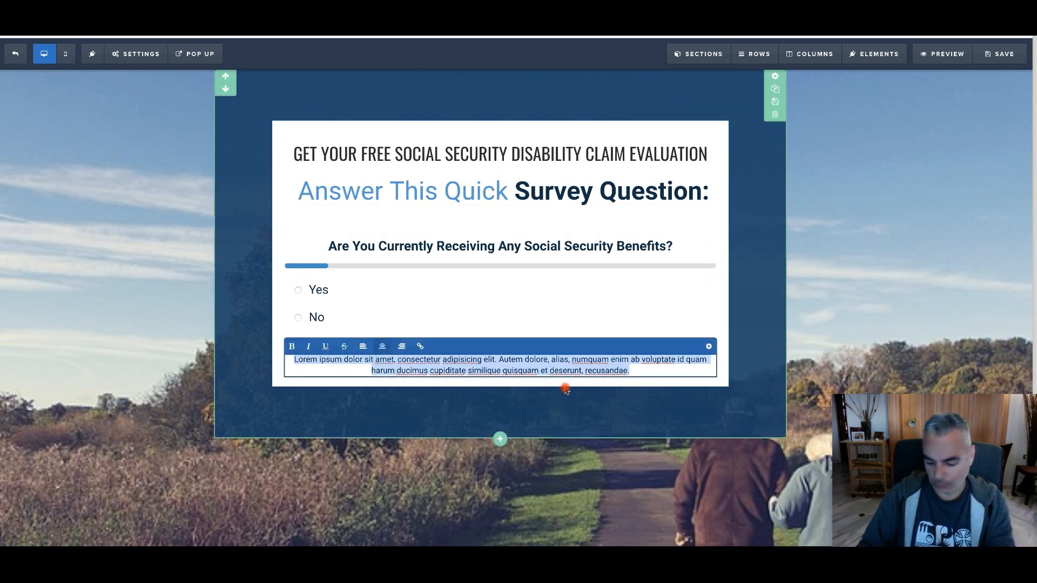
{"action": "key", "text": "BackSpace"}
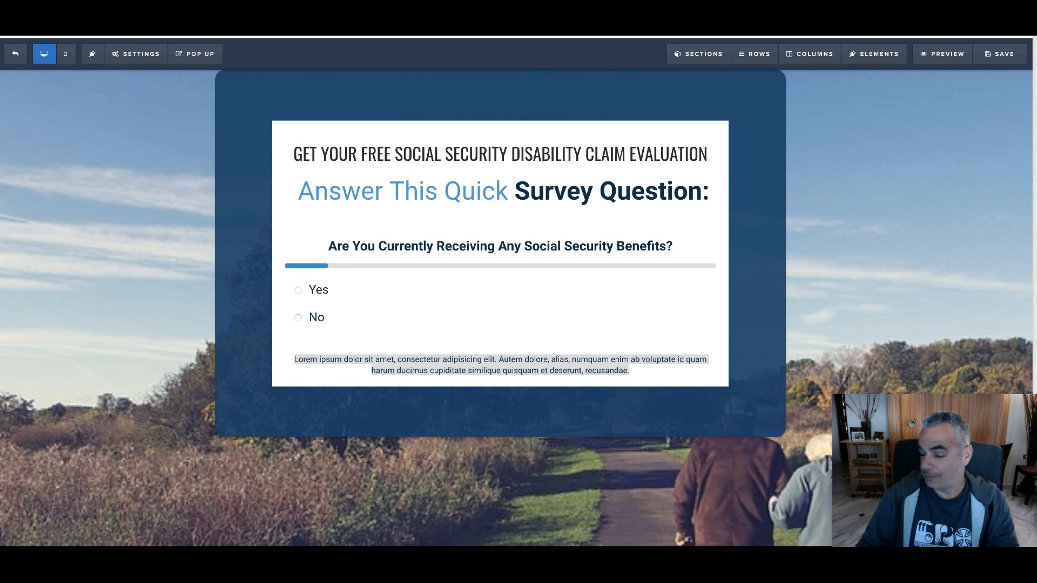
{"action": "key", "text": "e"}
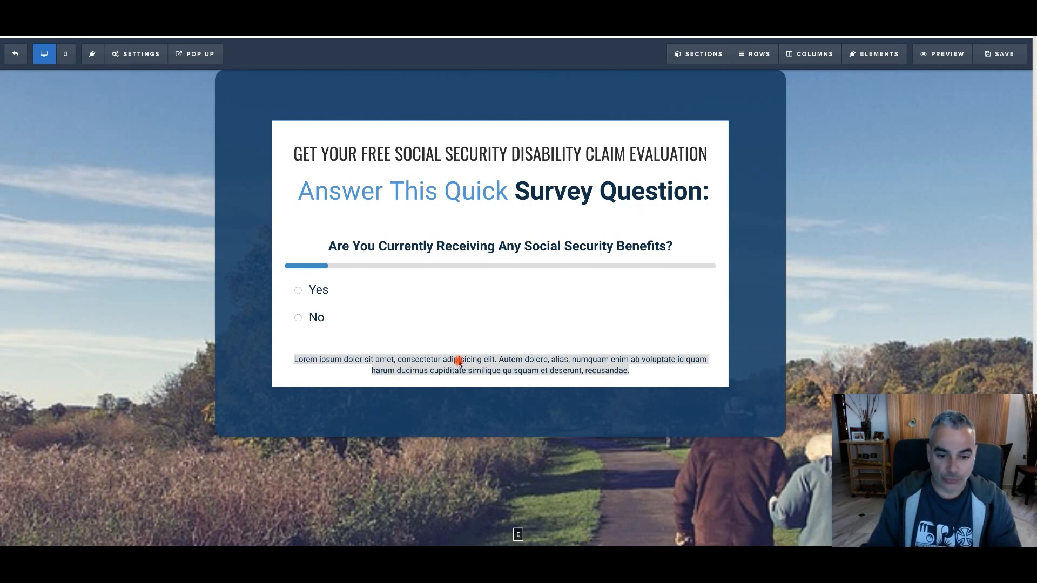
Replace the lorem ipsum paragraph below the survey with "Terms and Conditions | Privacy Policy |"
{"action": "left_click", "coordinate": [462, 363]}
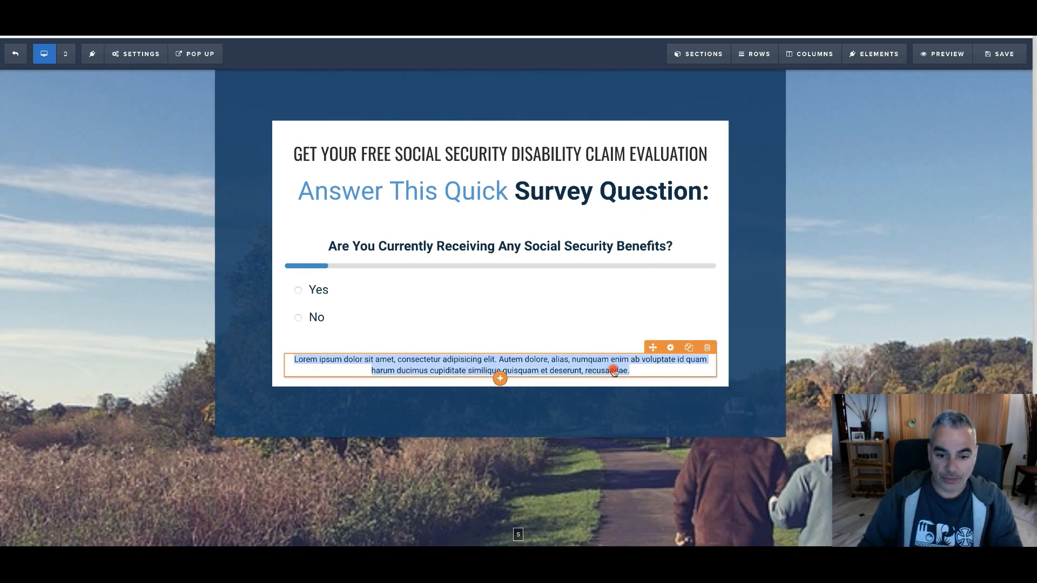
{"action": "triple_click", "coordinate": [643, 366]}
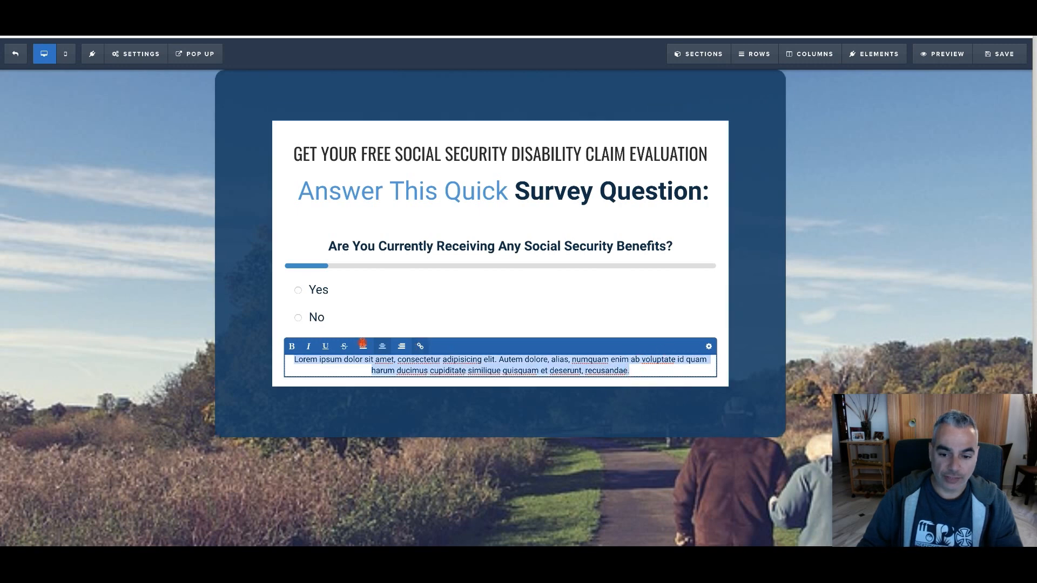
{"action": "key", "text": "BackSpace"}
{"action": "type", "text": "Term"}
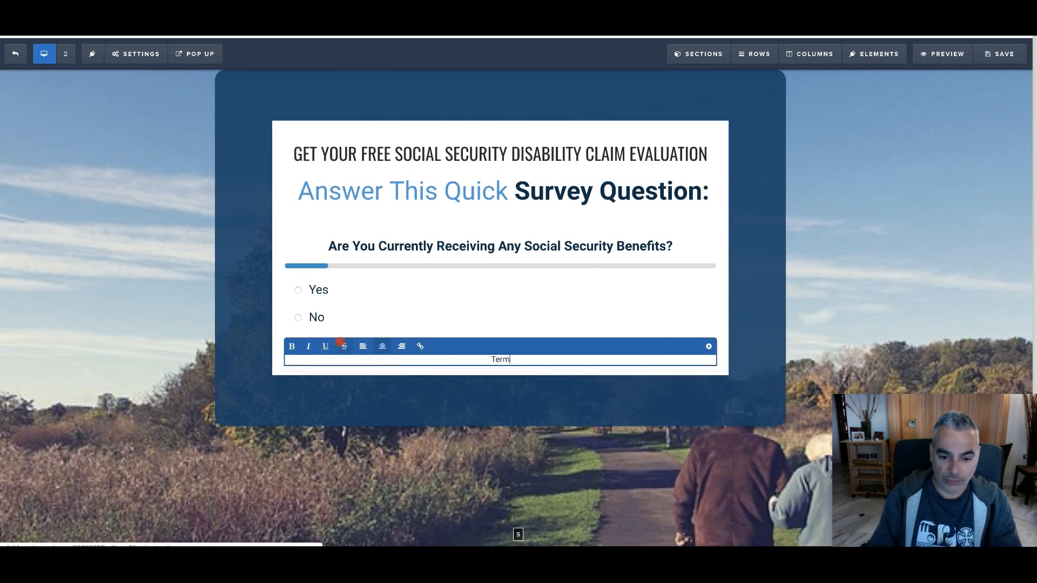
{"action": "type", "text": "s and Conditions "}
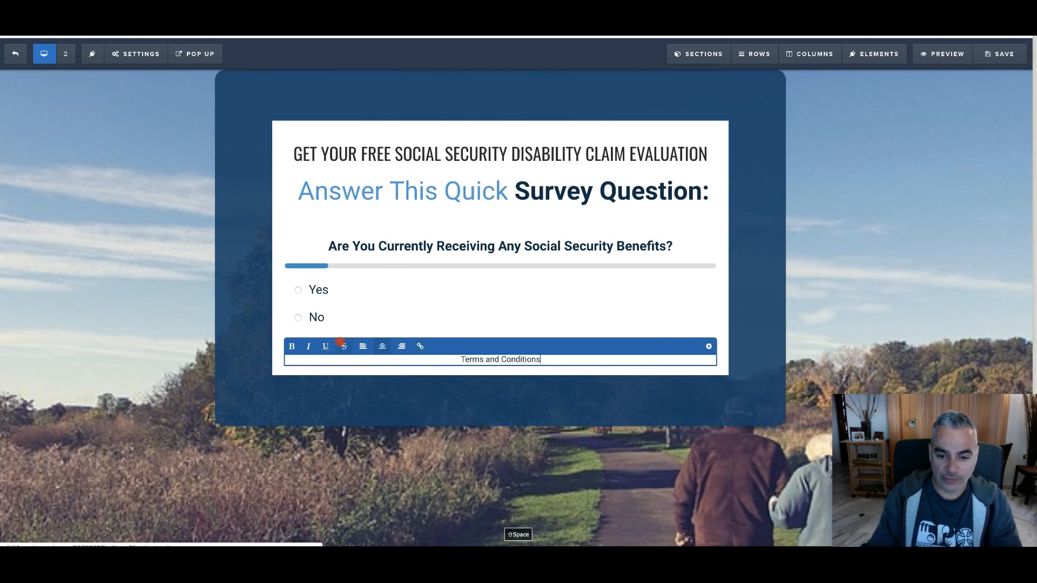
{"action": "type", "text": "| Pricv"}
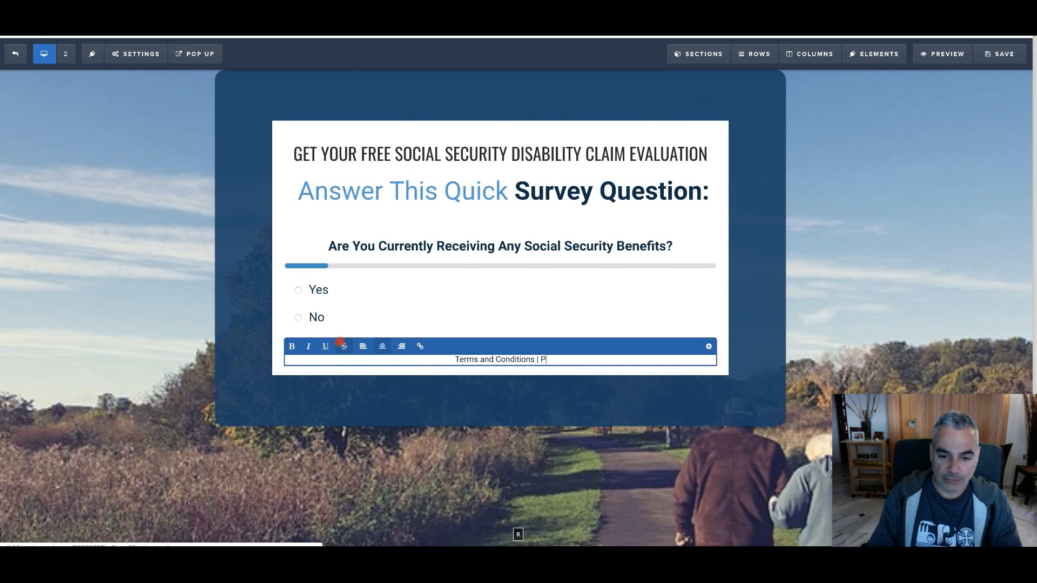
{"action": "key", "text": "BackSpace"}
{"action": "key", "text": "BackSpace"}
{"action": "type", "text": "vacy Polic"}
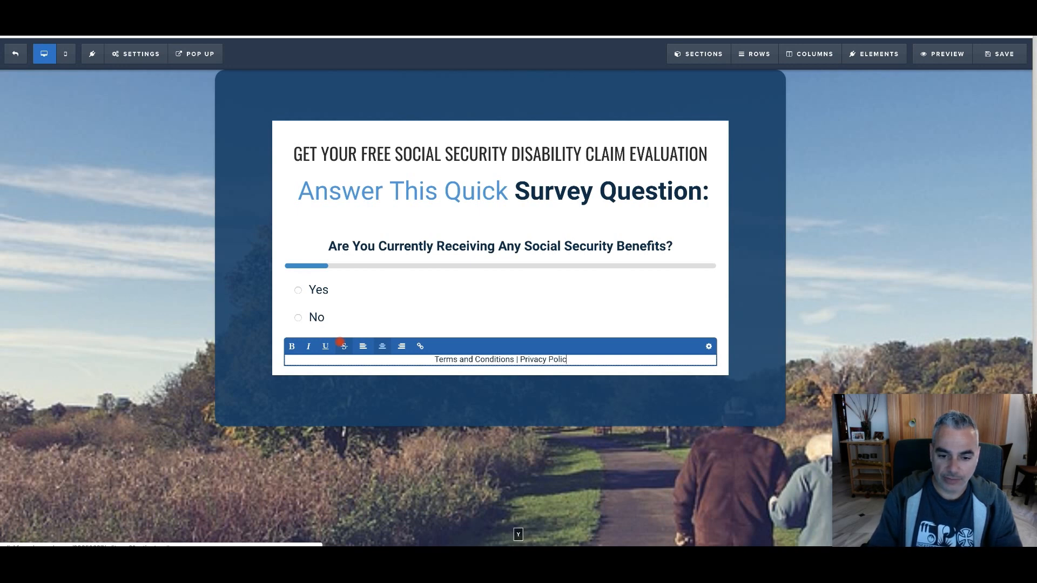
{"action": "type", "text": "y |"}
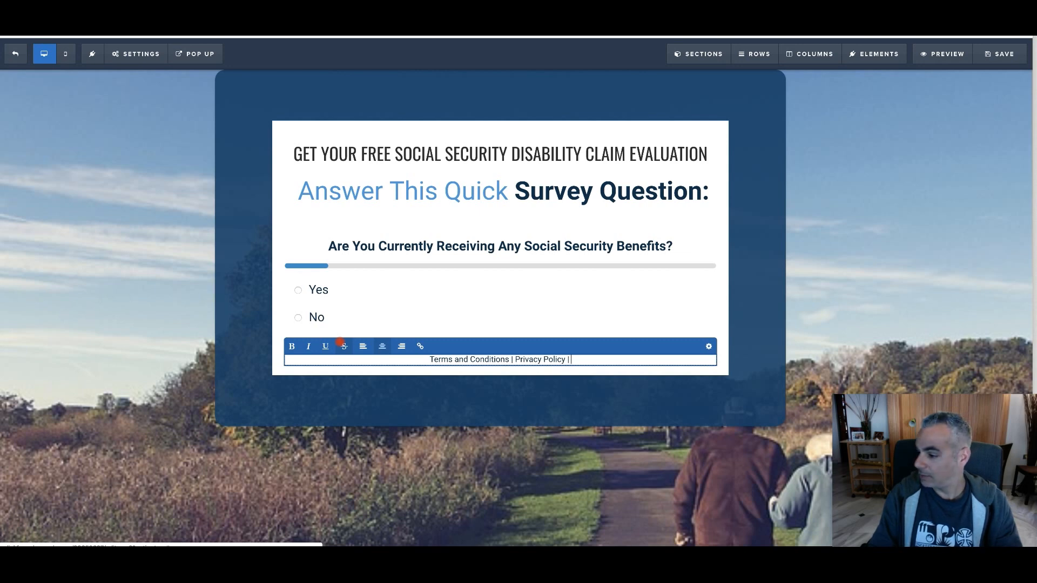
{"action": "key", "text": "BackSpace"}
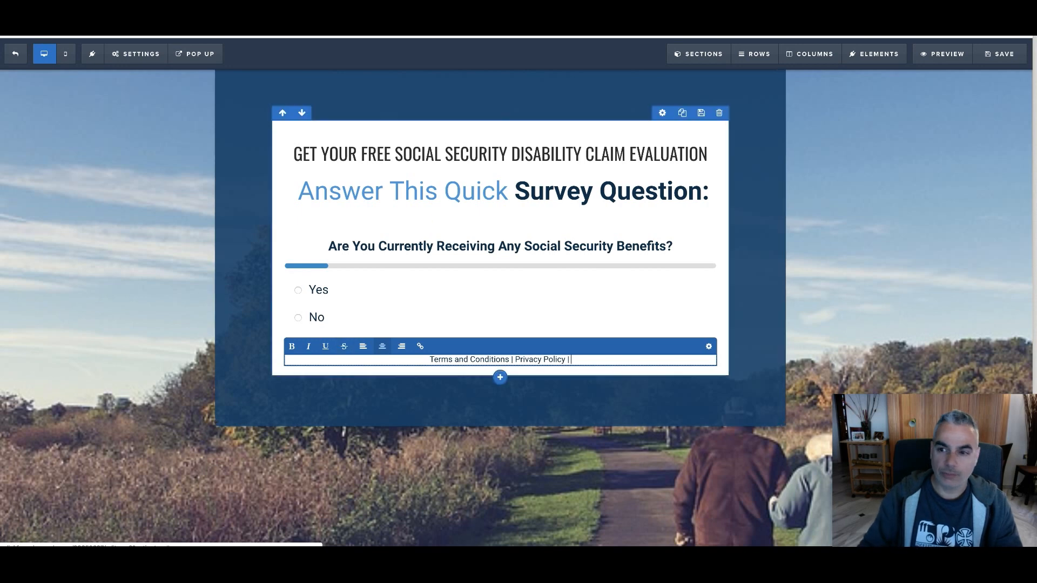
Open the disability claim evaluation offer page in a new browser tab and view its T & C page
{"action": "key", "text": "ctrl+t"}
{"action": "key", "text": "Return"}
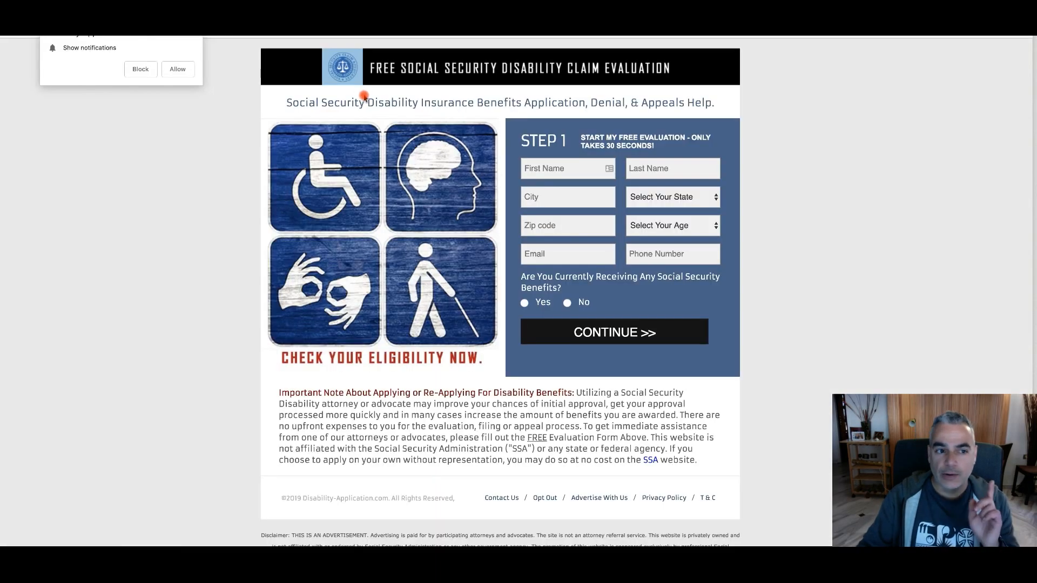
{"action": "scroll", "coordinate": [462, 289], "scroll_direction": "down", "scroll_amount": 1}
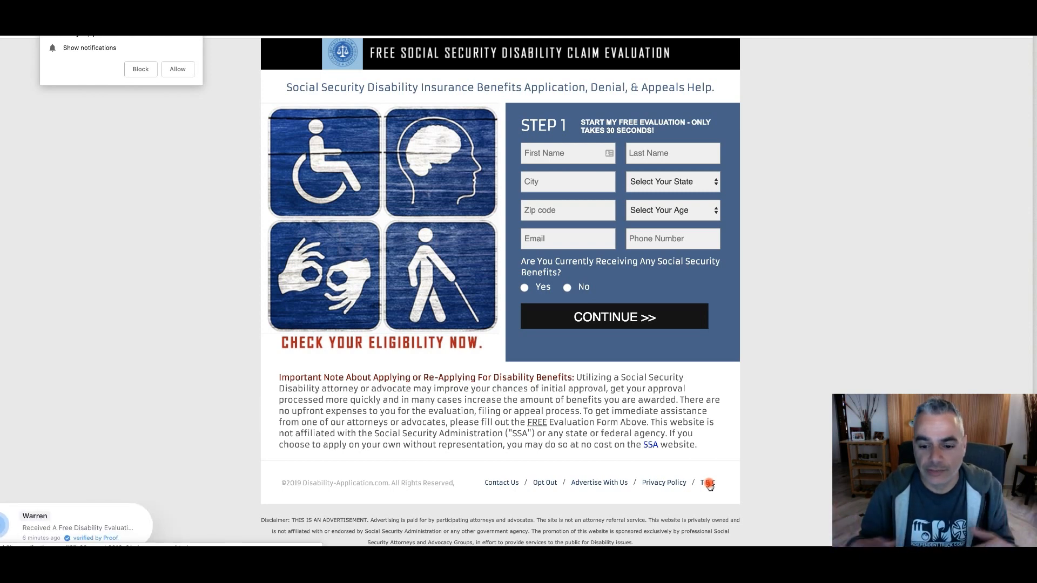
{"action": "left_click", "coordinate": [710, 485]}
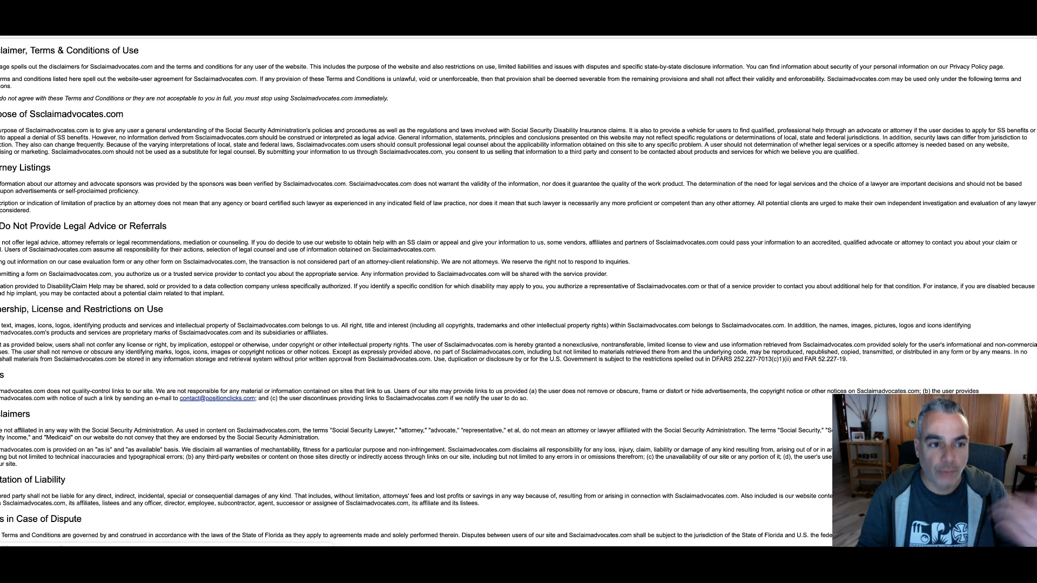
Copy the offer page's footer link address for the Privacy Policy and return to the ClickFunnels quiz editor
{"action": "right_click", "coordinate": [158, 27]}
{"action": "left_click", "coordinate": [214, 72]}
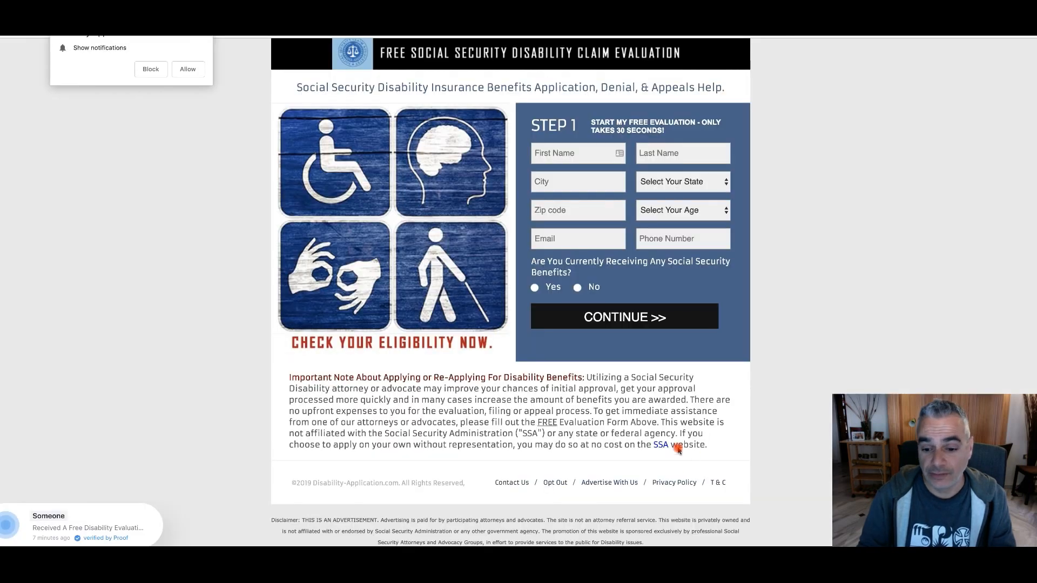
{"action": "left_click", "coordinate": [675, 485]}
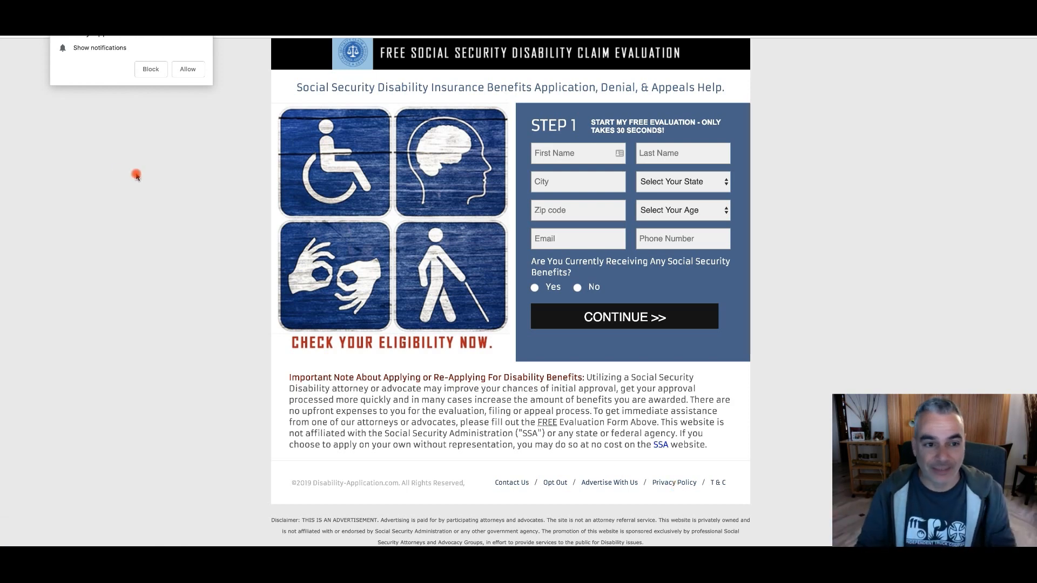
{"action": "left_click", "coordinate": [152, 71]}
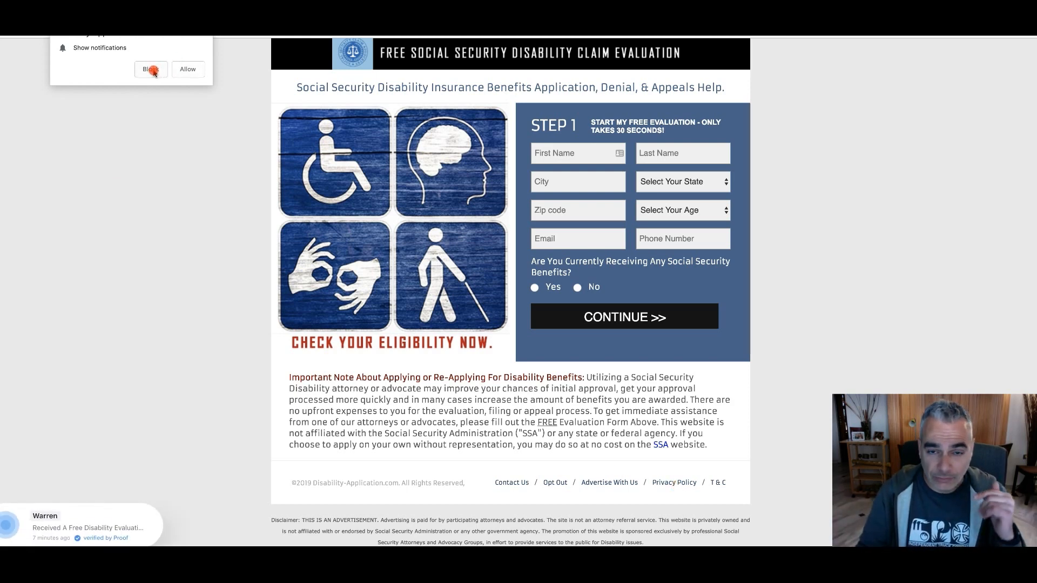
{"action": "right_click", "coordinate": [716, 485]}
{"action": "left_click", "coordinate": [791, 375]}
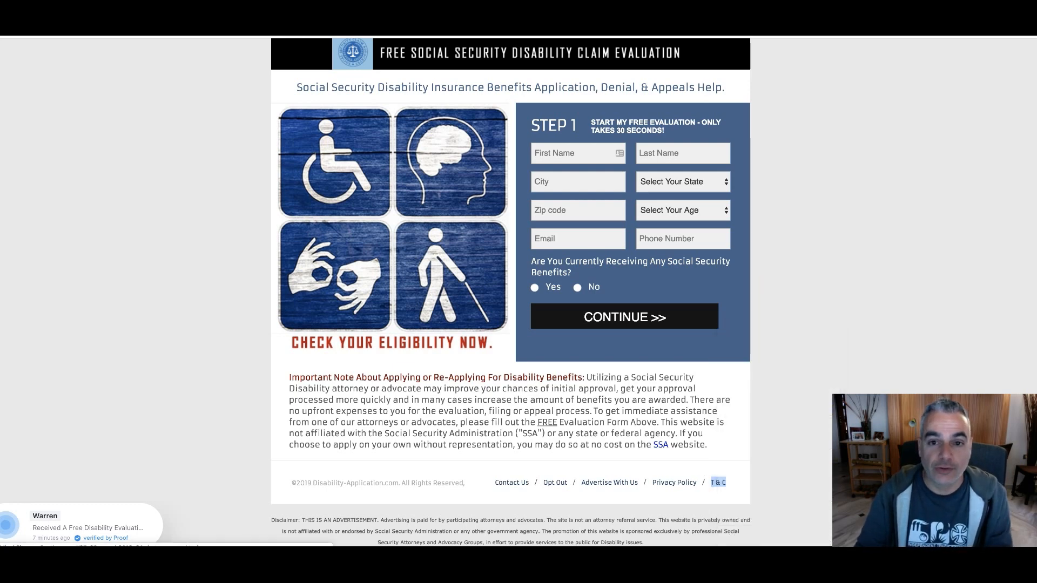
{"action": "left_click", "coordinate": [356, 22]}
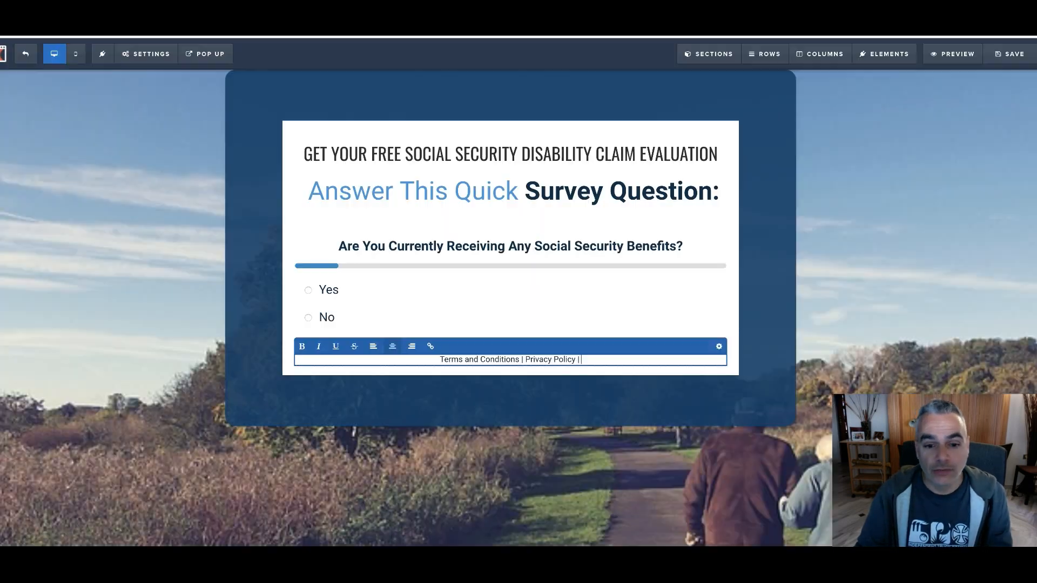
Try to link the footer's "Privacy Policy" text to the copied privacy_popup.html address
{"action": "left_click", "coordinate": [568, 360]}
{"action": "left_click_drag", "start_coordinate": [524, 359], "coordinate": [572, 359]}
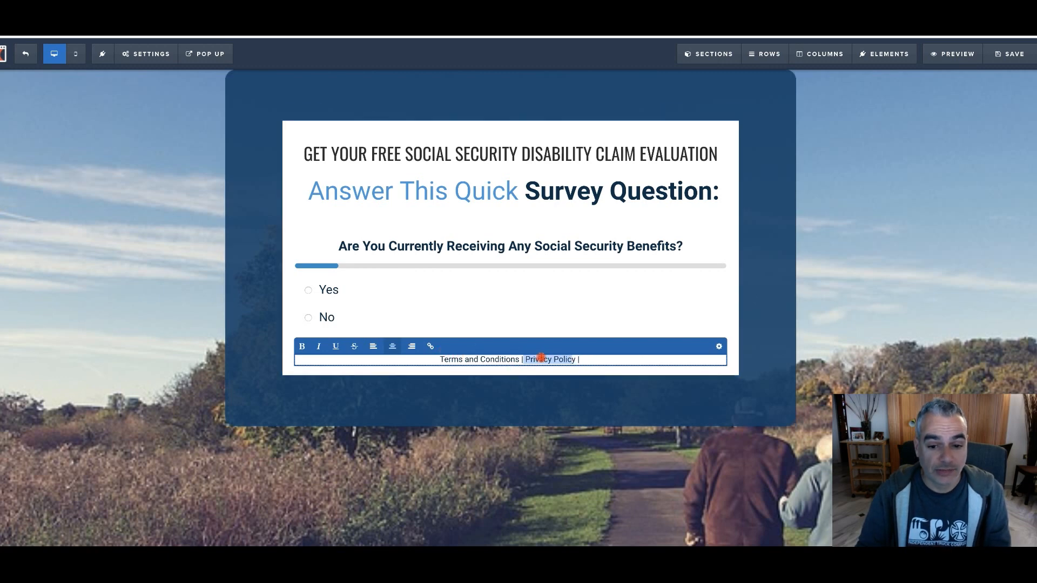
{"action": "left_click", "coordinate": [524, 359]}
{"action": "left_click_drag", "start_coordinate": [526, 360], "coordinate": [574, 359]}
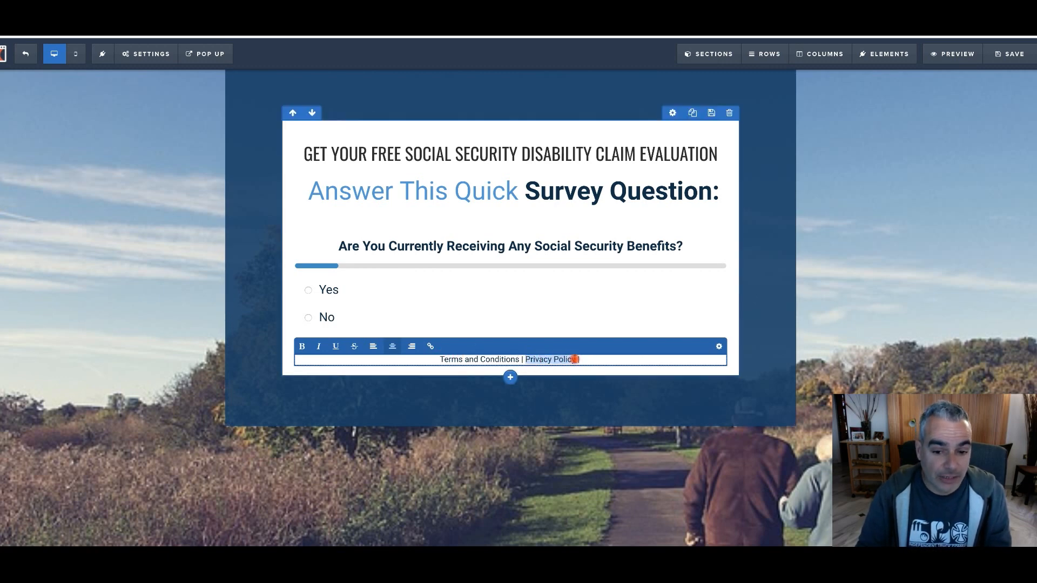
{"action": "left_click", "coordinate": [430, 346]}
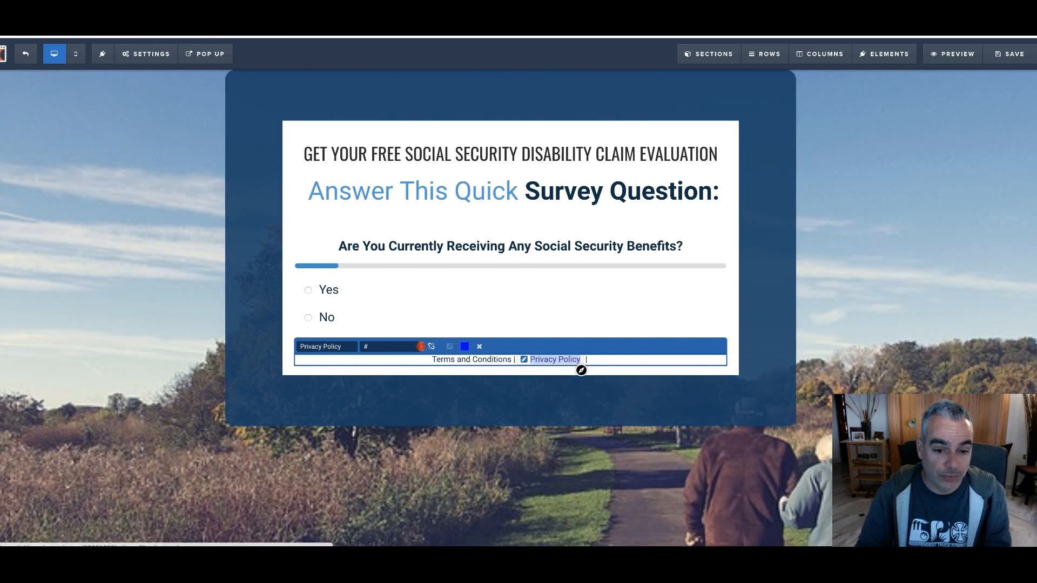
{"action": "left_click", "coordinate": [390, 346]}
{"action": "key", "text": "super+v"}
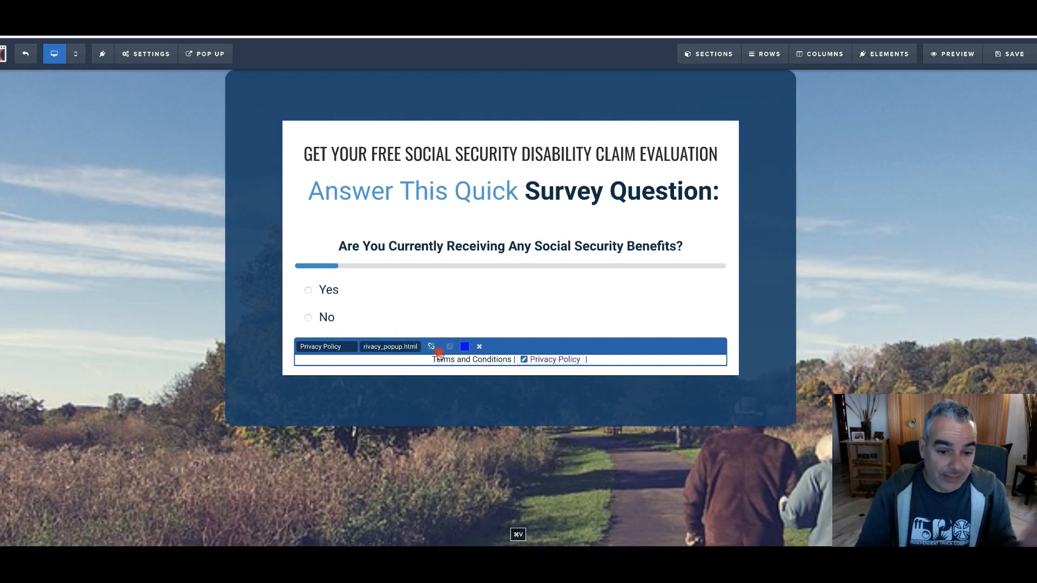
{"action": "left_click", "coordinate": [431, 346]}
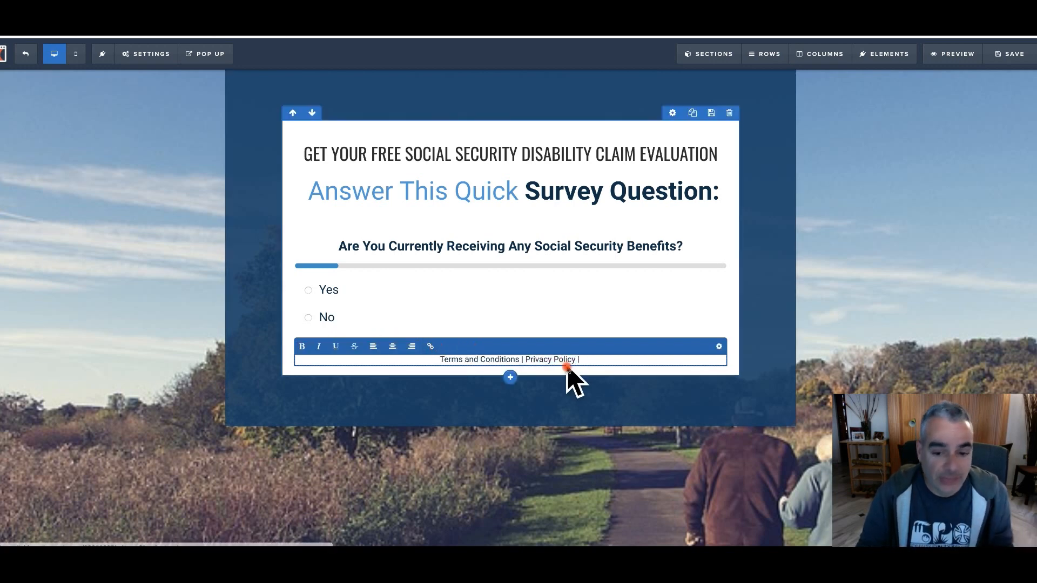
Turn the footer's "Terms and Conditions" text into a link
{"action": "left_click_drag", "start_coordinate": [519, 359], "coordinate": [447, 359]}
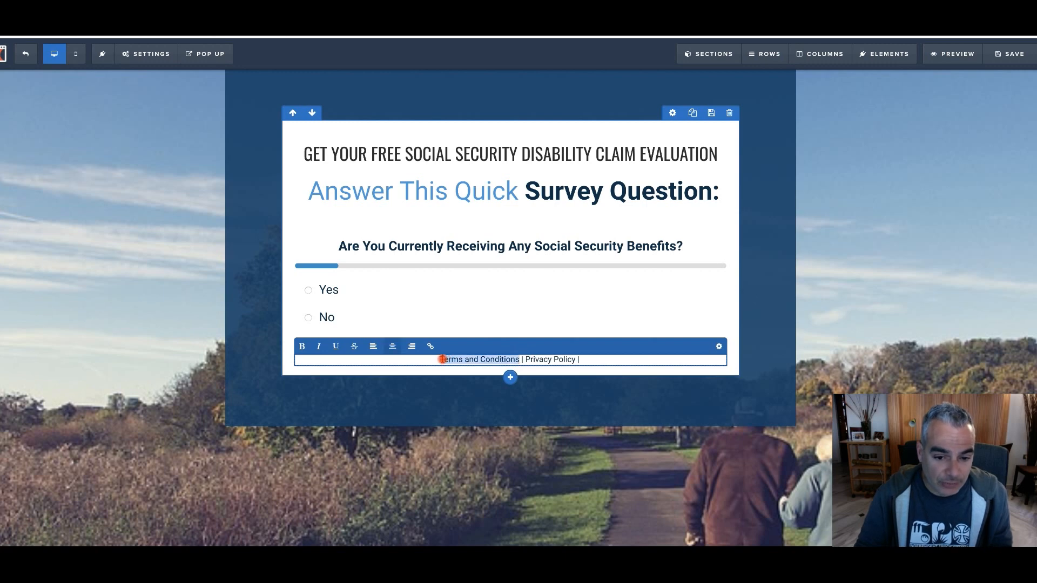
{"action": "left_click", "coordinate": [431, 346]}
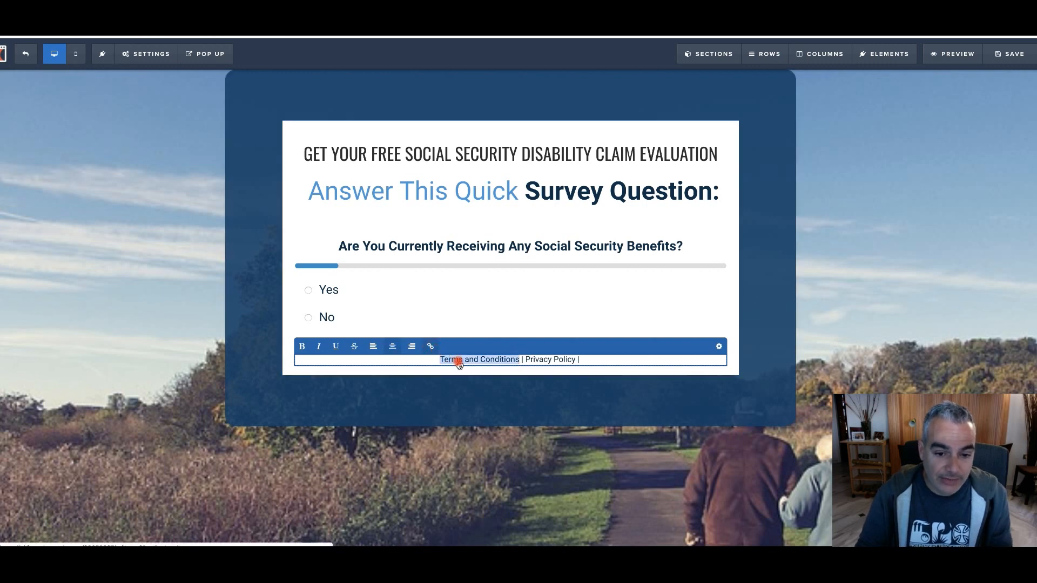
{"action": "left_click", "coordinate": [379, 346]}
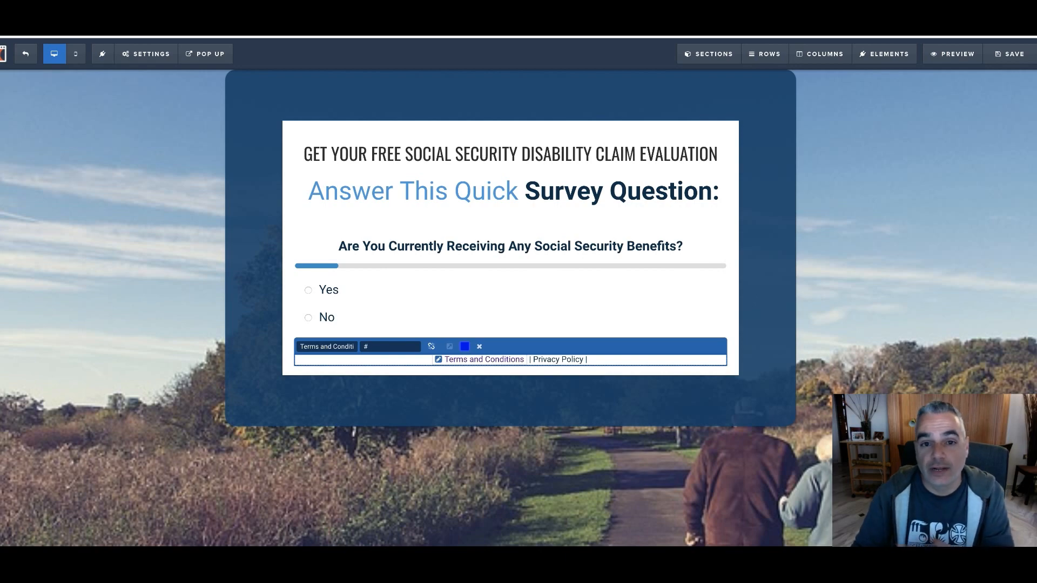
View the offer's terms page, load the copied privacy policy address in the browser, and return to the quiz editor
{"action": "left_click", "coordinate": [481, 48]}
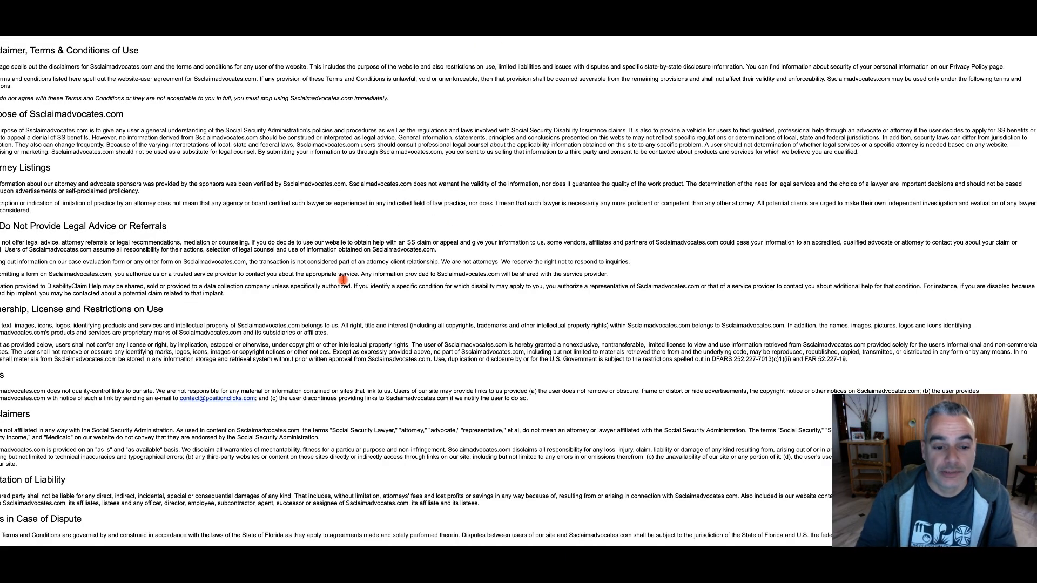
{"action": "left_click", "coordinate": [454, 47]}
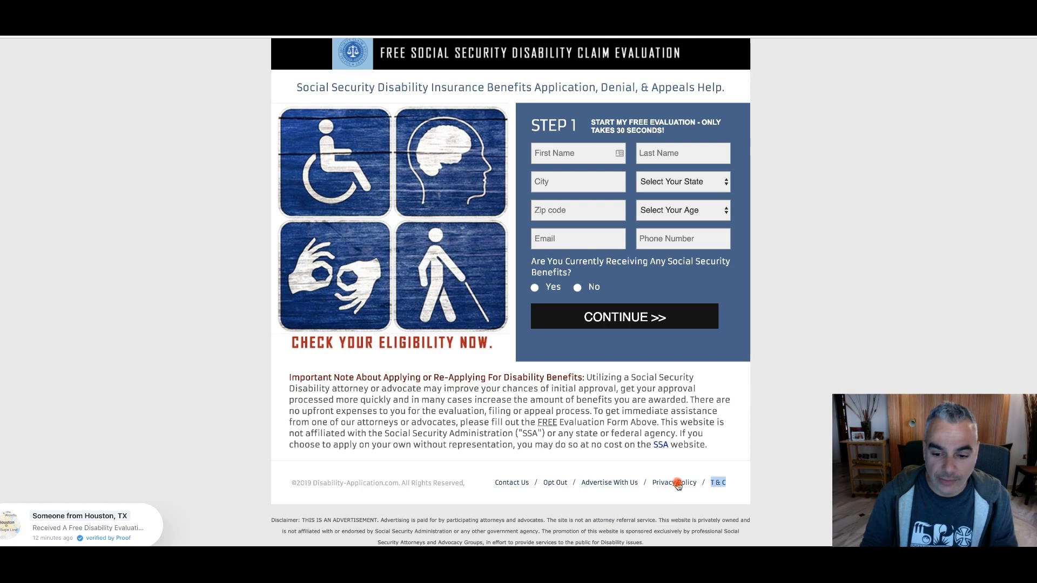
{"action": "left_click", "coordinate": [676, 483]}
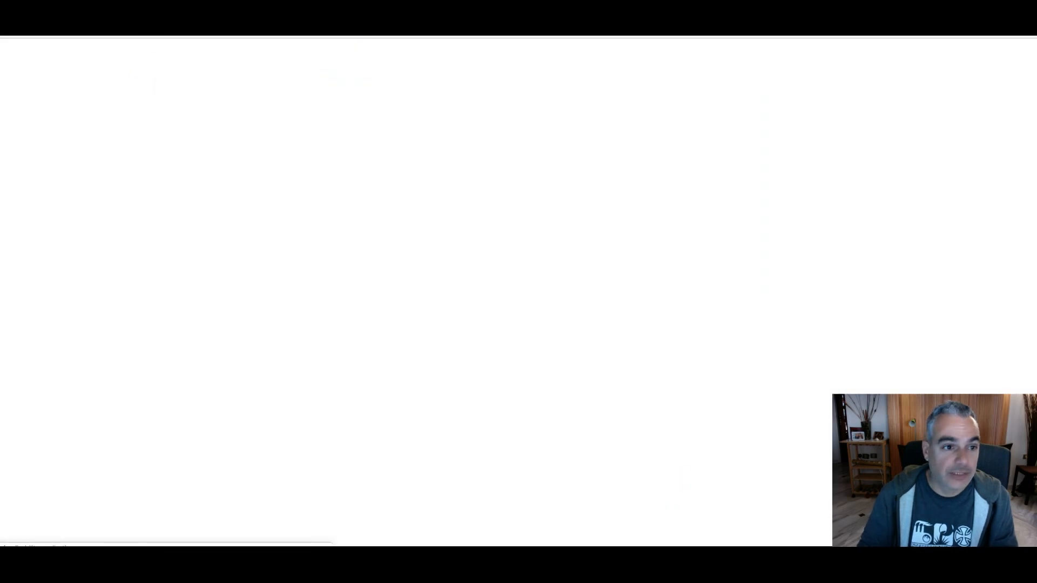
{"action": "right_click", "coordinate": [155, 26]}
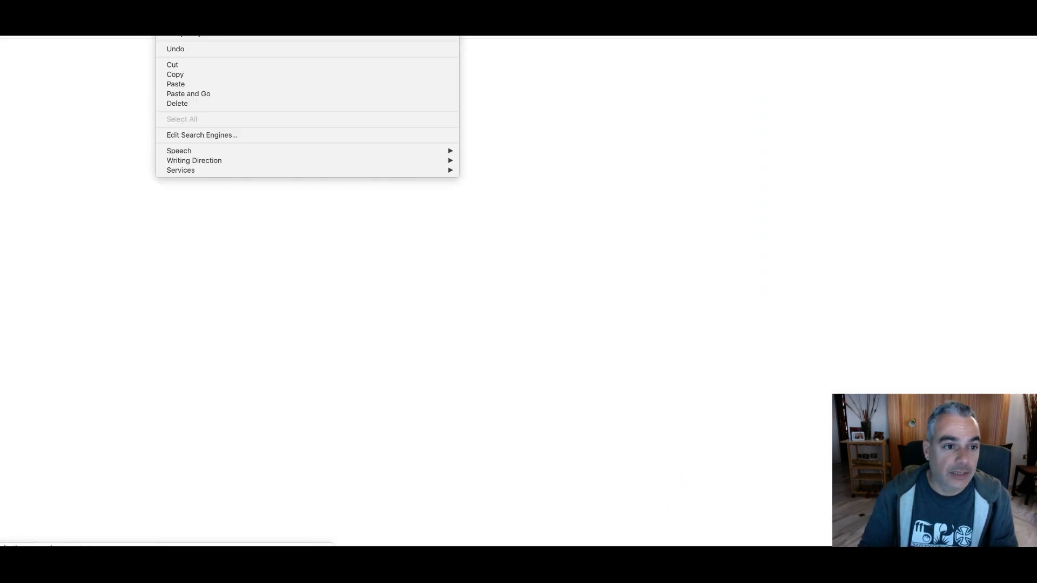
{"action": "left_click", "coordinate": [218, 85]}
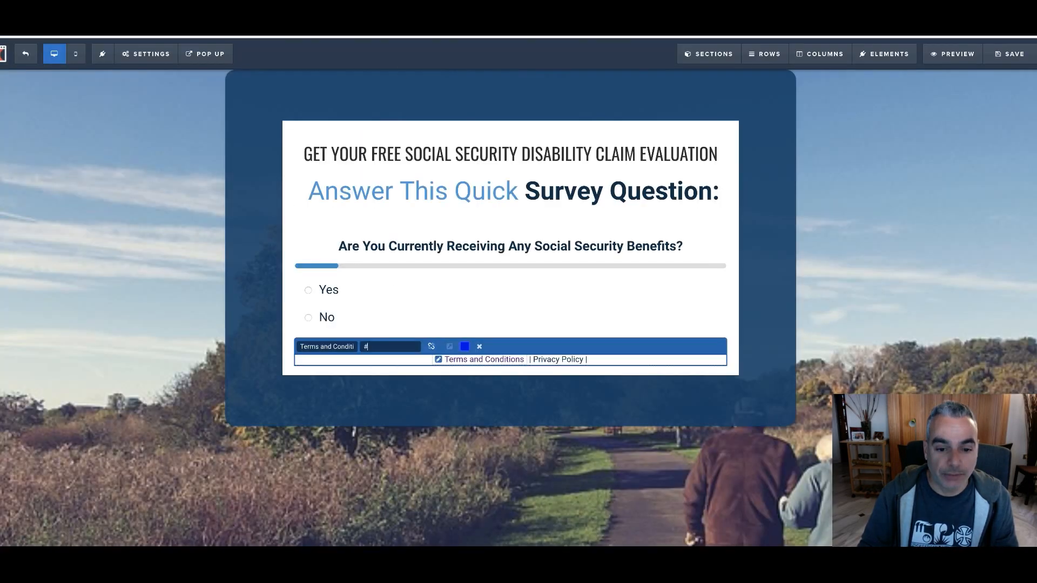
{"action": "left_click", "coordinate": [522, 361]}
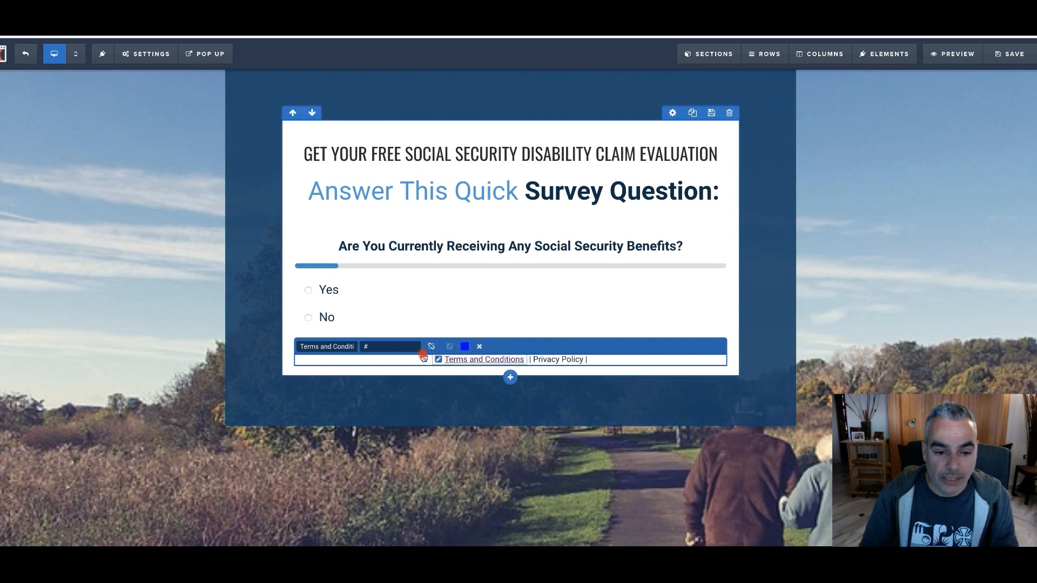
Try to set the "Terms and Conditions" link's target to the copied offer page address
{"action": "left_click", "coordinate": [398, 347]}
{"action": "key", "text": "ctrl+v"}
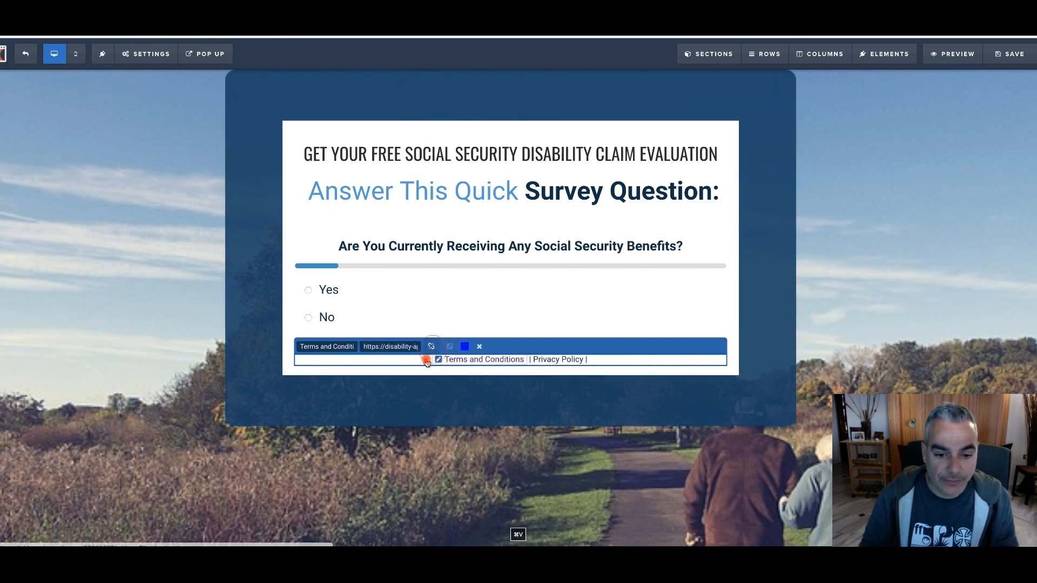
{"action": "left_click", "coordinate": [413, 379]}
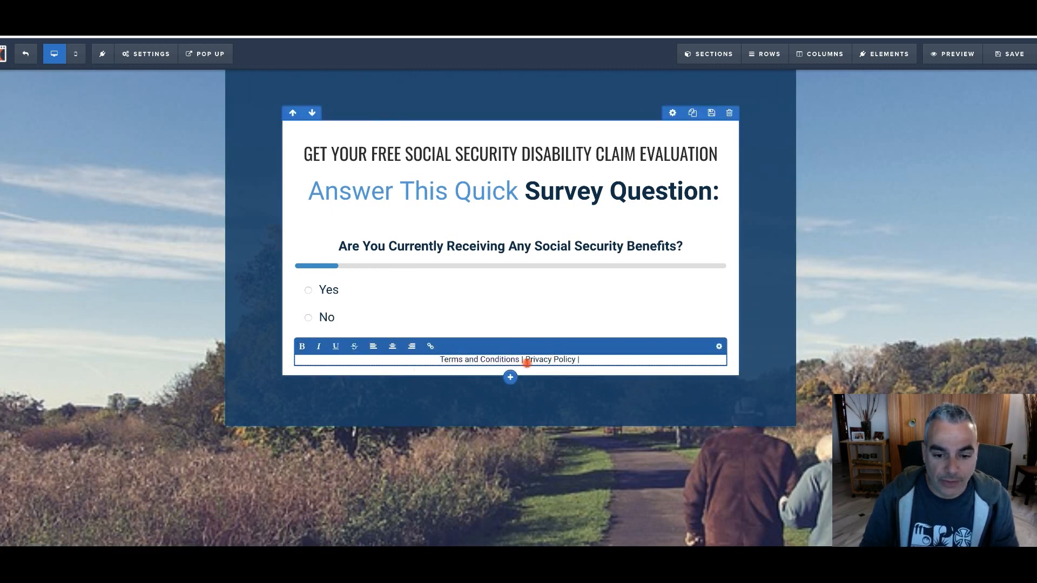
Add a second footer line reading "2019" below the terms and privacy text and save the page
{"action": "left_click", "coordinate": [598, 362]}
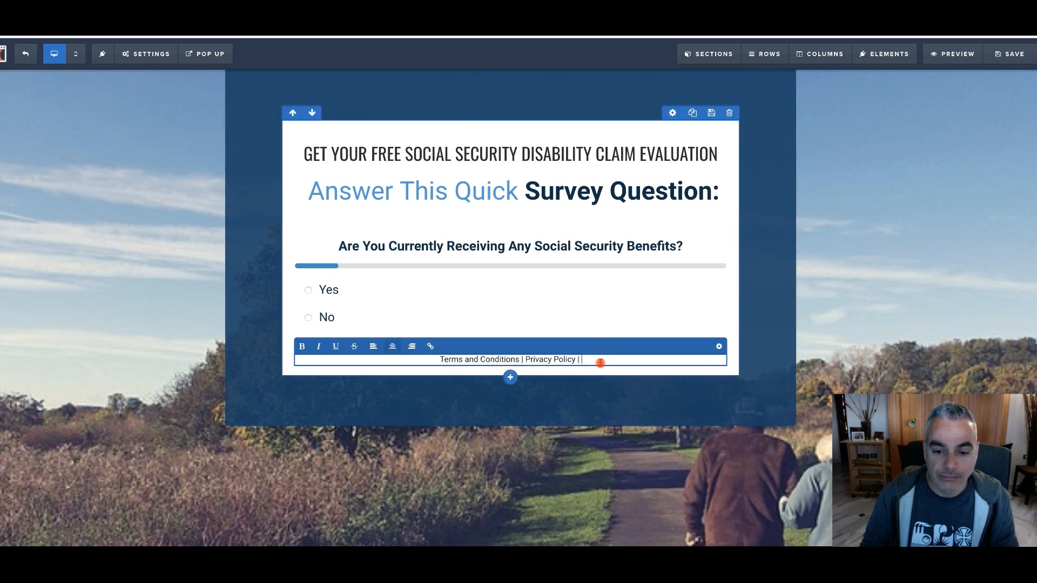
{"action": "key", "text": "Return"}
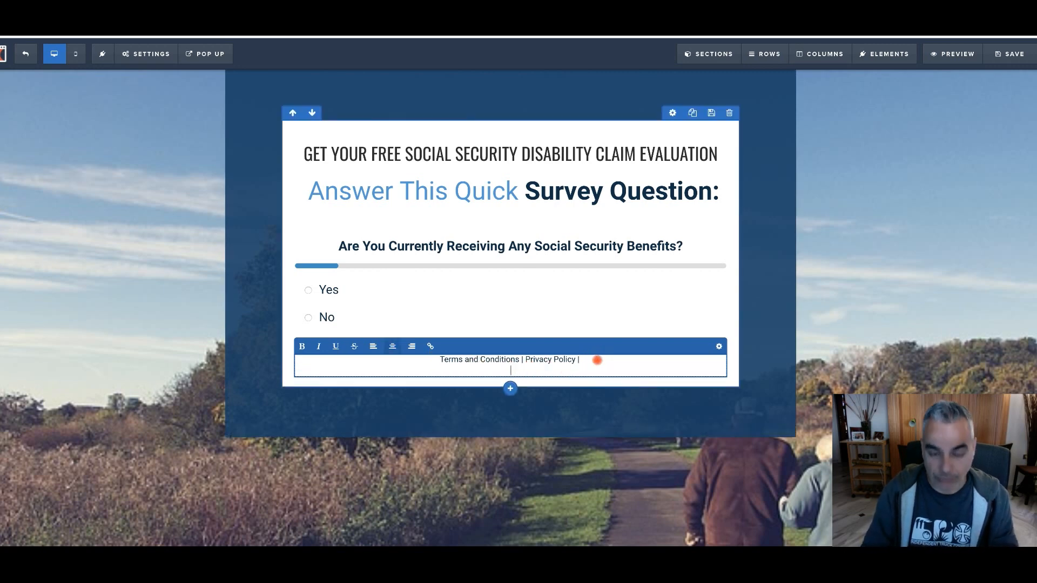
{"action": "type", "text": "2019"}
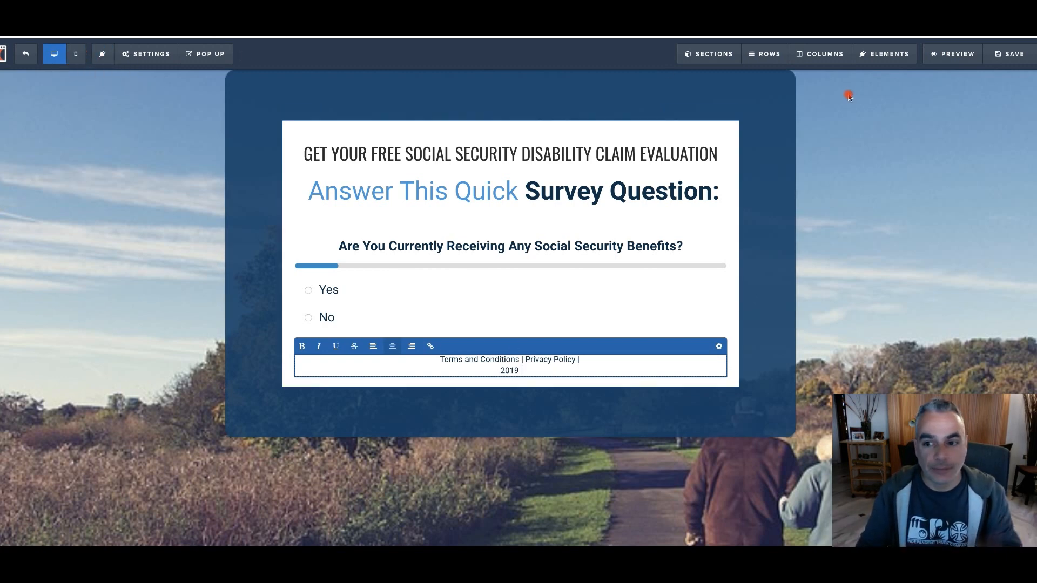
{"action": "left_click", "coordinate": [1009, 57]}
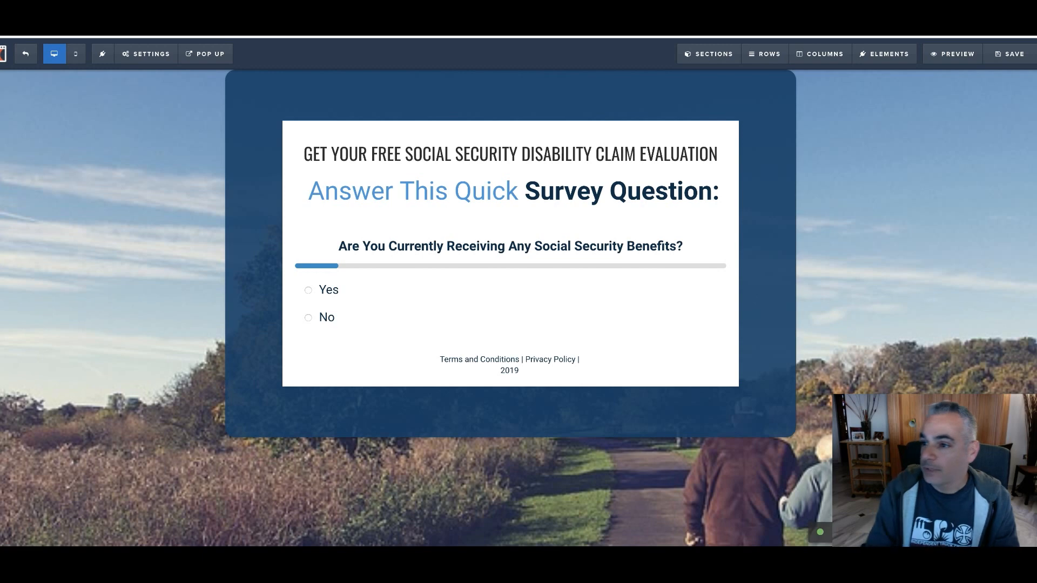
{"action": "key", "text": "BackSpace"}
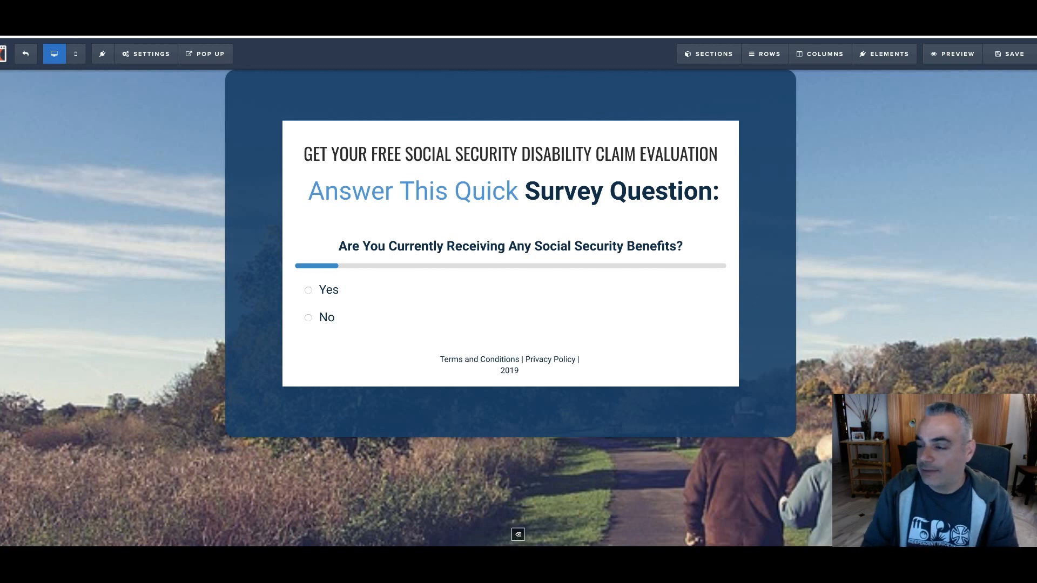
{"action": "key", "text": "space"}
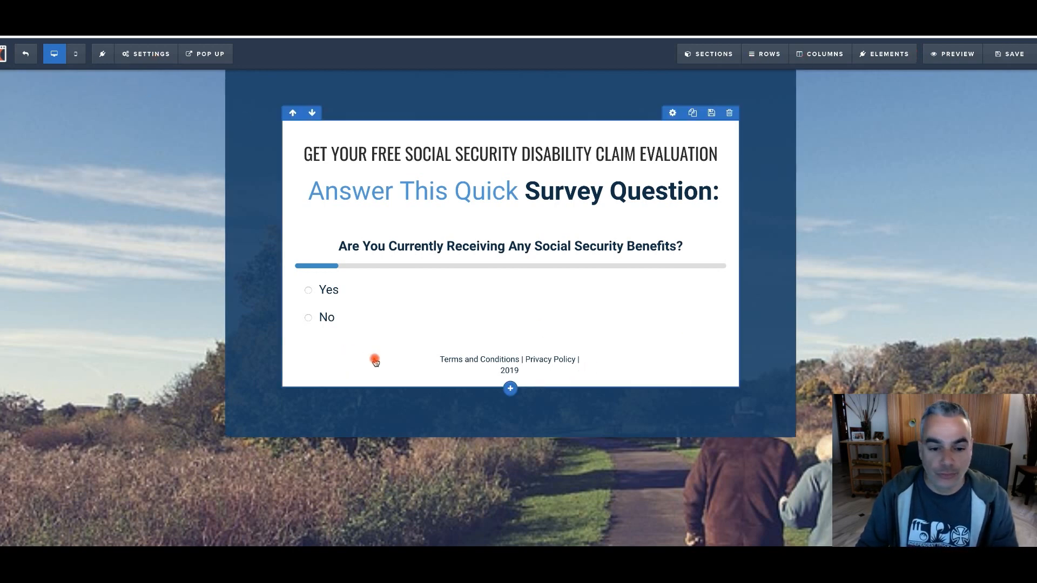
Replace the footer with the copied Privacy Policy, Terms & Conditions, Contact Us and Facebook disclaimer text, without the leading separator
{"action": "left_click", "coordinate": [439, 359]}
{"action": "key", "text": "Return"}
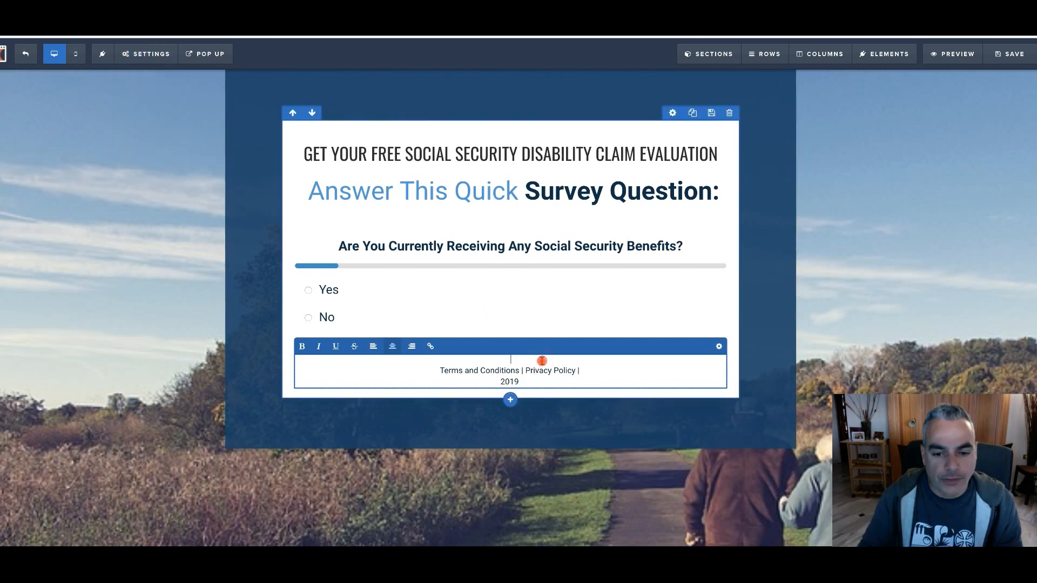
{"action": "type", "text": "| Privacy Policy | Terms & Conditions | Contact Us  This site is not a part of the Facebook App. or Facebook, Inc. Additionally this website is is in no way sponsored, endorsed, administered by, or associated with Facebook Inc."}
{"action": "left_click_drag", "start_coordinate": [461, 419], "coordinate": [620, 449]}
{"action": "key", "text": "BackSpace"}
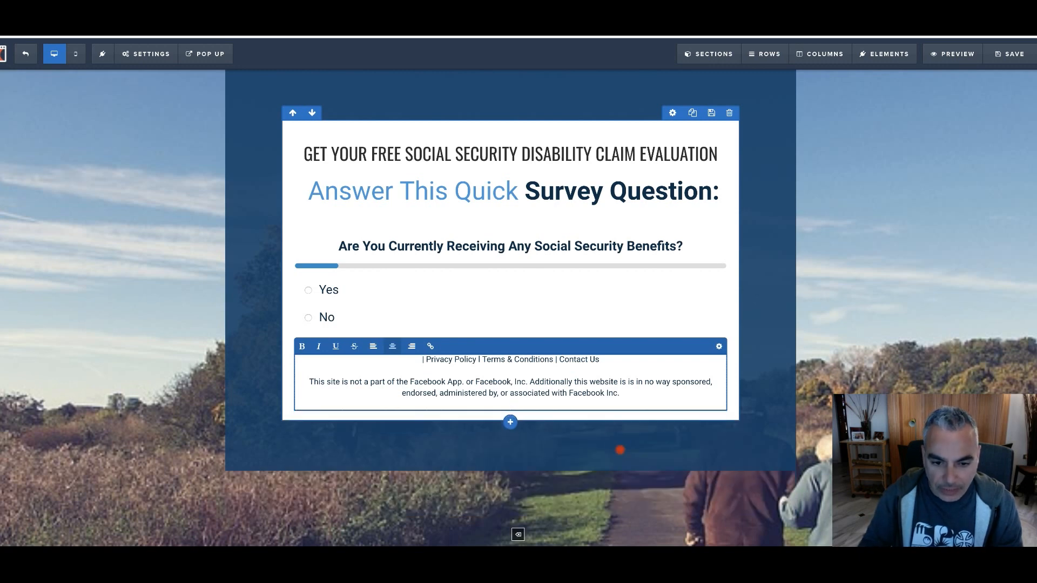
{"action": "left_click", "coordinate": [426, 360]}
{"action": "key", "text": "BackSpace"}
{"action": "key", "text": "BackSpace"}
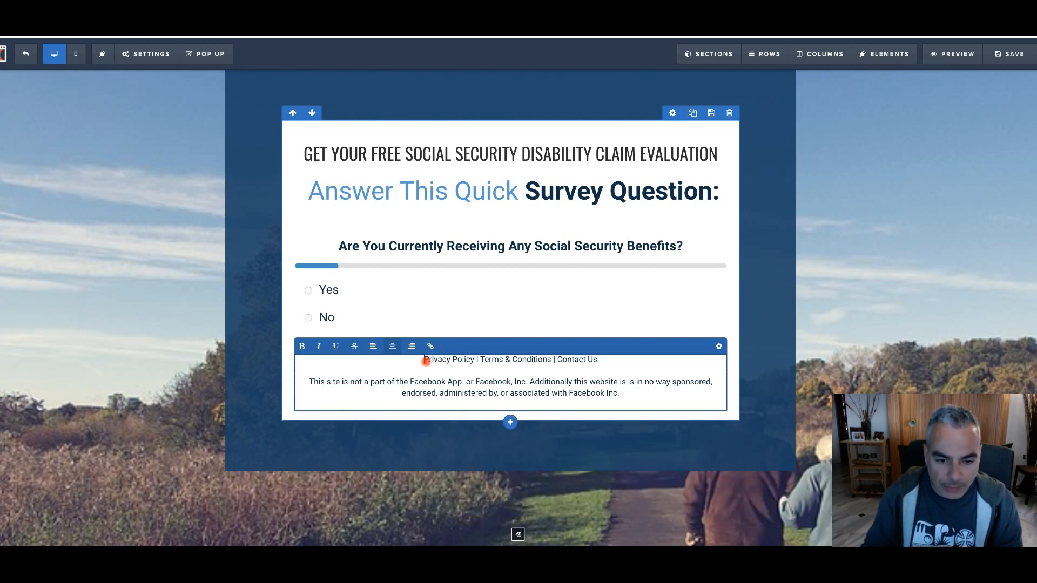
Turn the footer's "Privacy Policy", "Terms & Conditions" and "Contact Us" texts into links
{"action": "left_click_drag", "start_coordinate": [474, 360], "coordinate": [415, 361]}
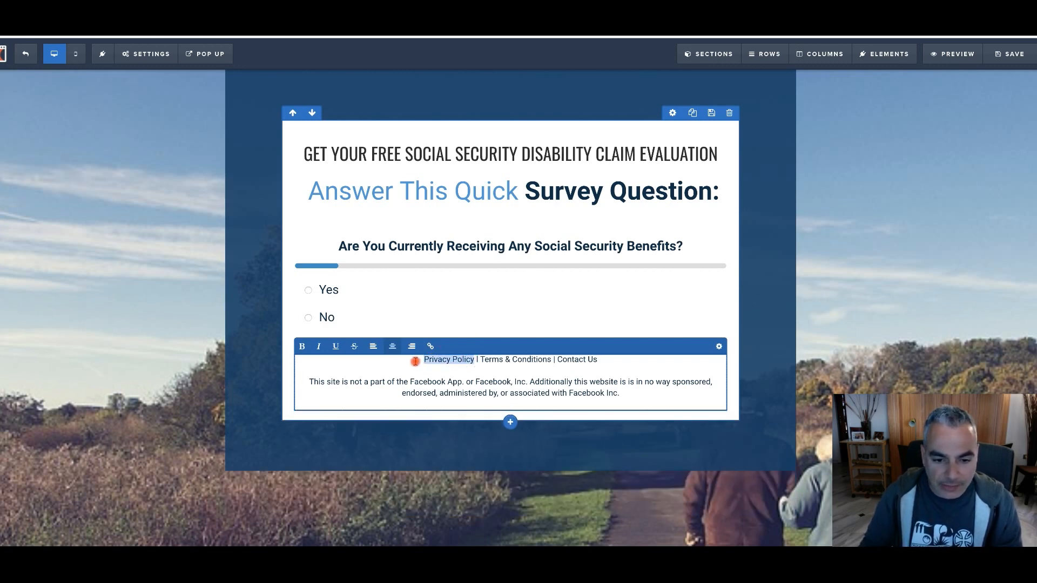
{"action": "left_click", "coordinate": [430, 346]}
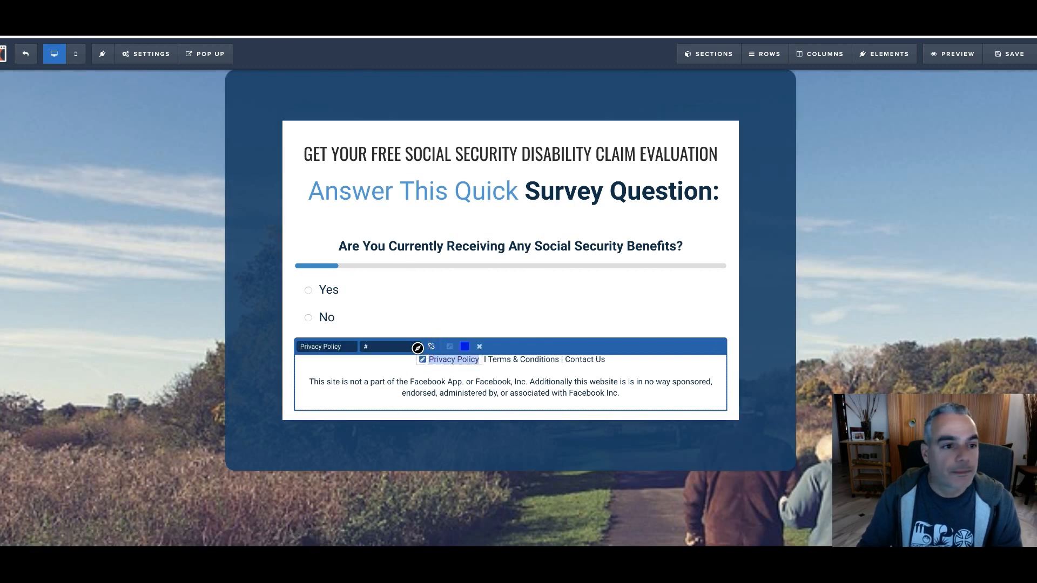
{"action": "left_click", "coordinate": [417, 347]}
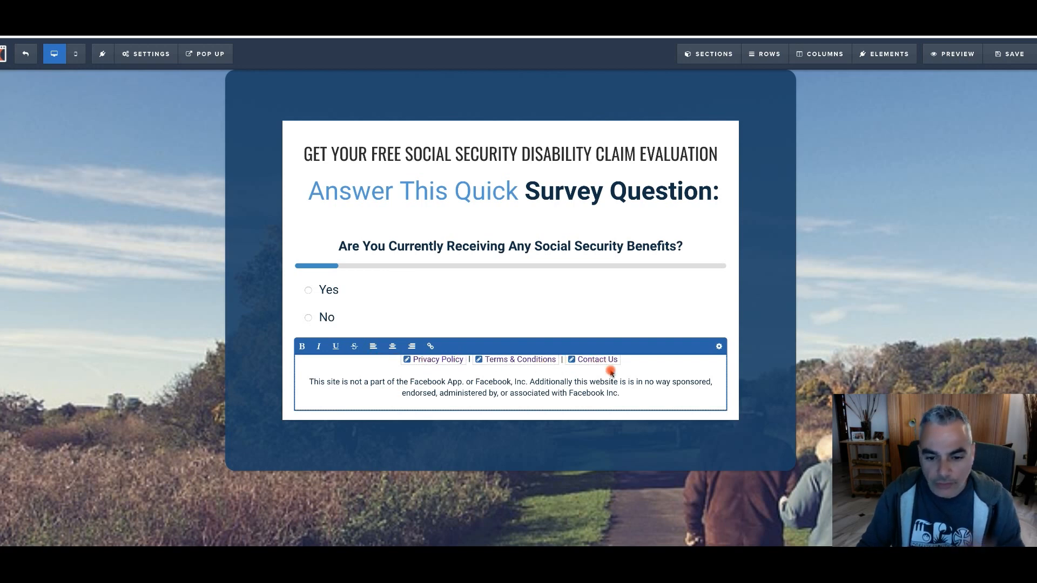
{"action": "left_click", "coordinate": [632, 359]}
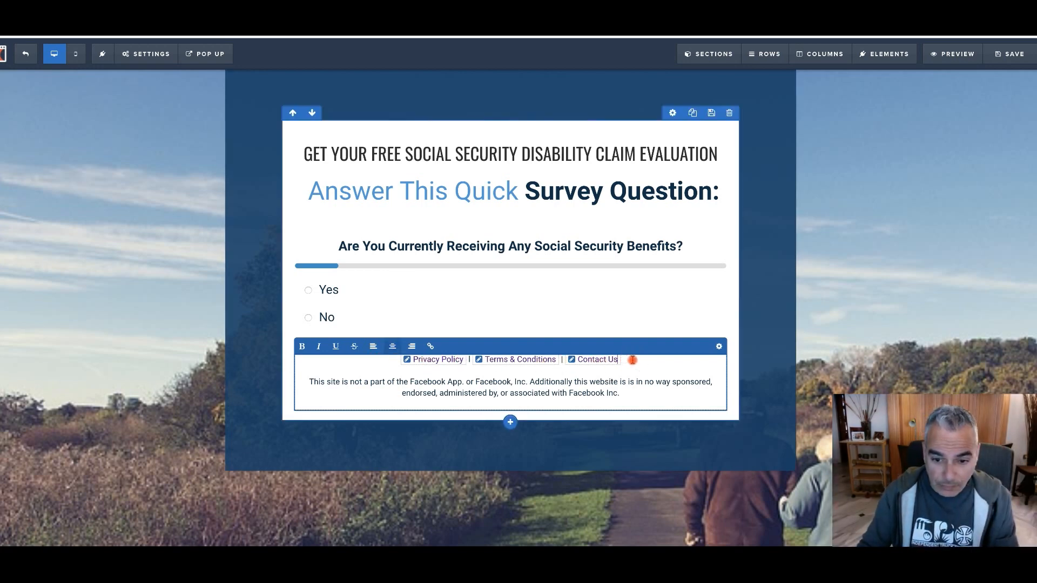
{"action": "left_click", "coordinate": [633, 395]}
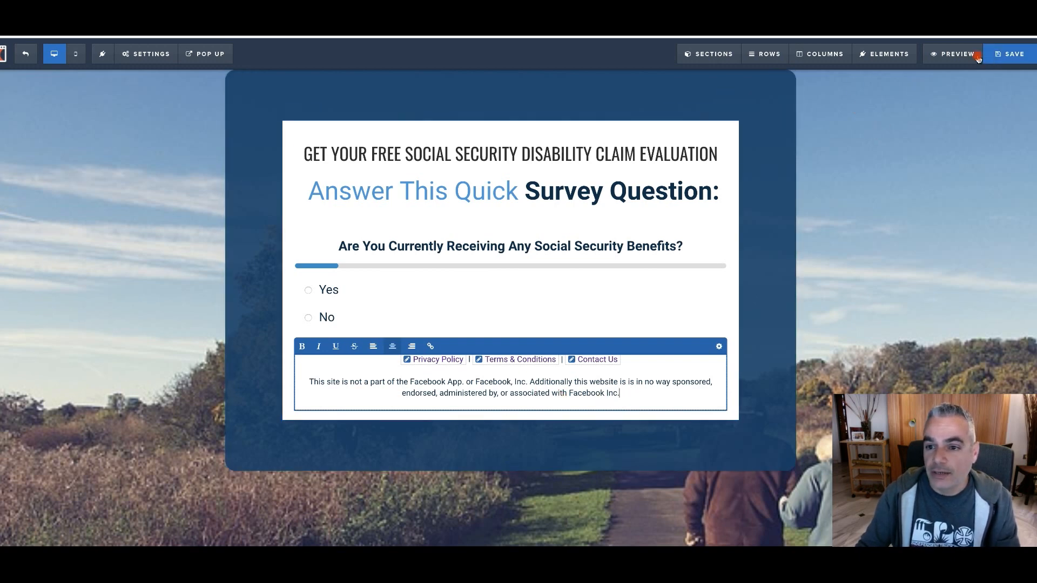
Open the page's general settings and save the quiz page
{"action": "mouse_move", "coordinate": [146, 54]}
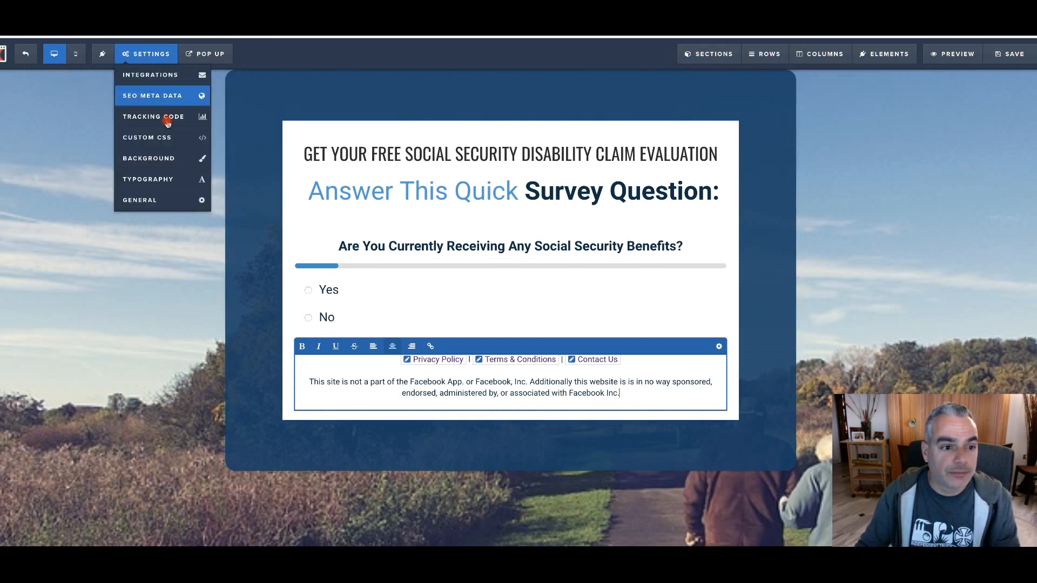
{"action": "left_click", "coordinate": [162, 201]}
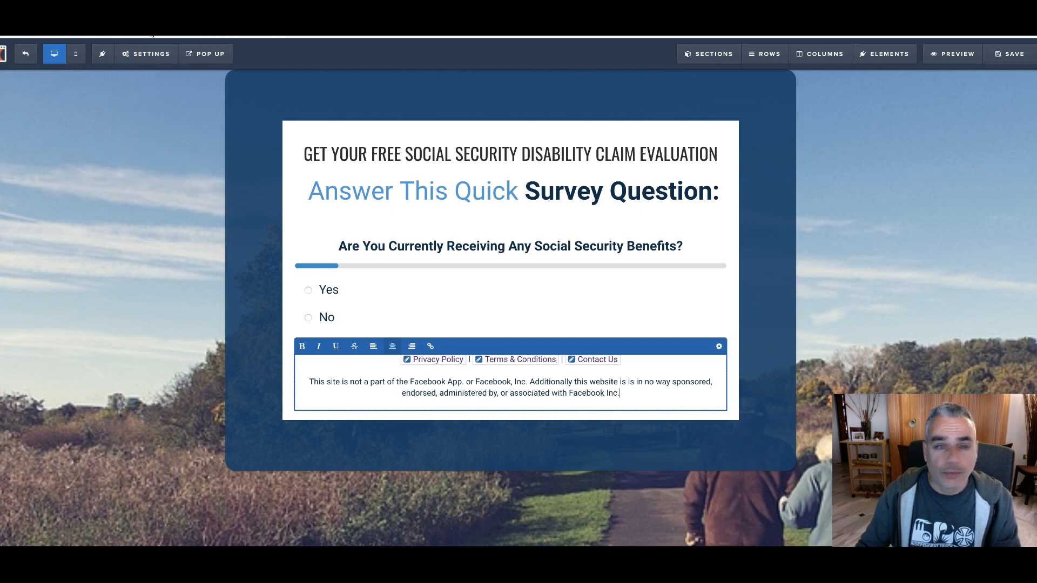
{"action": "left_click", "coordinate": [1008, 54]}
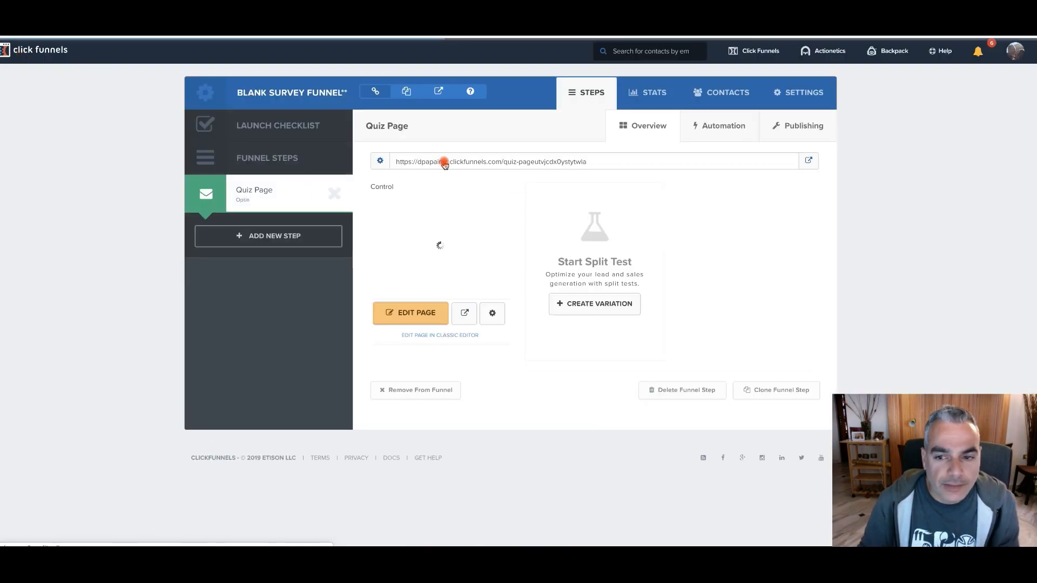
Open the Quiz Page's funnel step settings and rename the step to "Disability Bridge Maxbounty"
{"action": "left_click", "coordinate": [380, 163]}
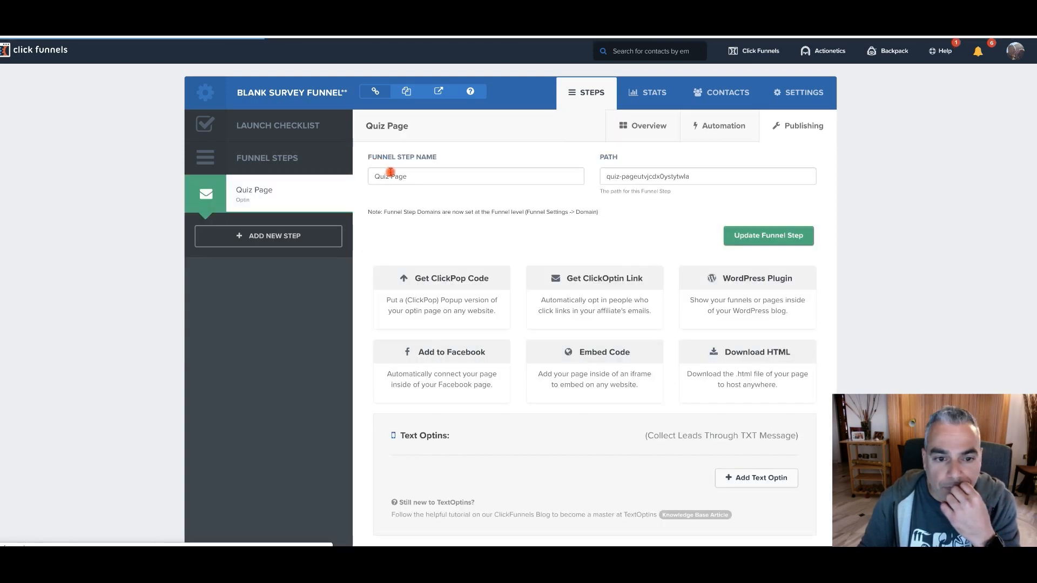
{"action": "left_click_drag", "start_coordinate": [439, 177], "coordinate": [359, 174]}
{"action": "type", "text": "Disab"}
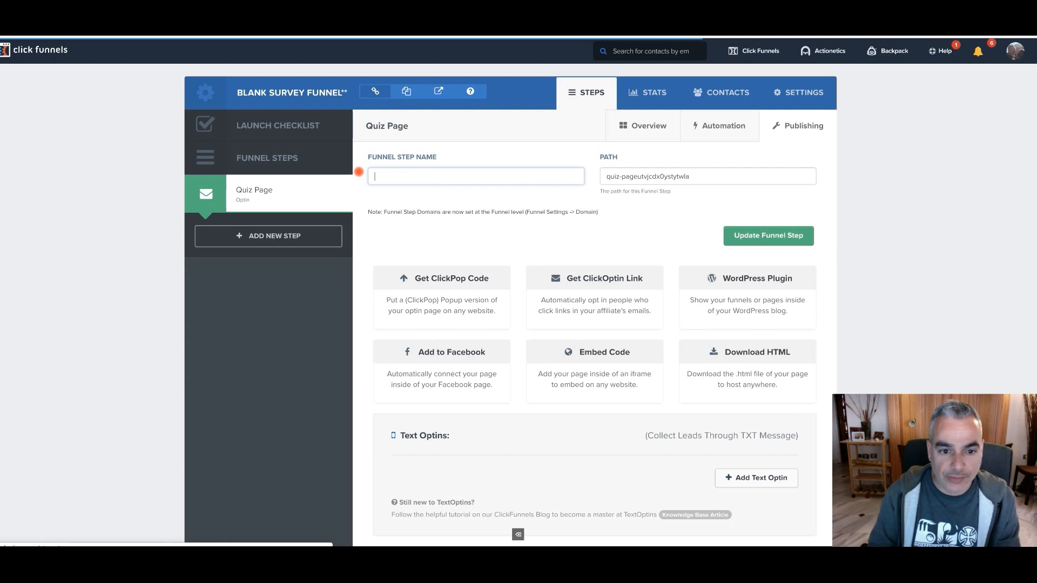
{"action": "type", "text": "ilt"}
{"action": "type", "text": "y"}
{"action": "type", "text": "lity Bridge"}
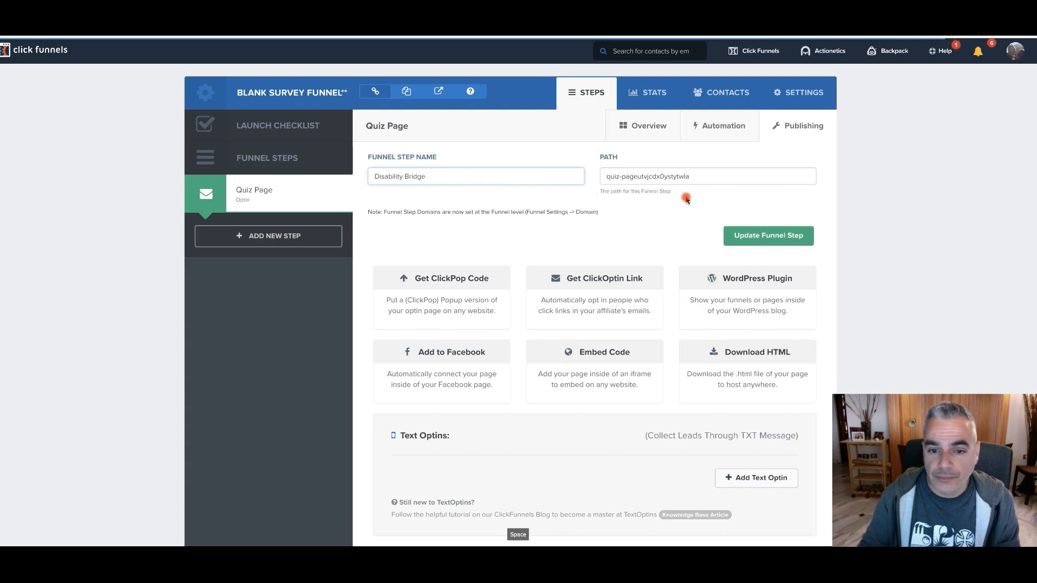
{"action": "type", "text": " Maxgboun"}
{"action": "key", "text": "BackSpace"}
{"action": "key", "text": "BackSpace"}
{"action": "key", "text": "BackSpace"}
{"action": "key", "text": "BackSpace"}
{"action": "key", "text": "BackSpace"}
{"action": "type", "text": "bounty"}
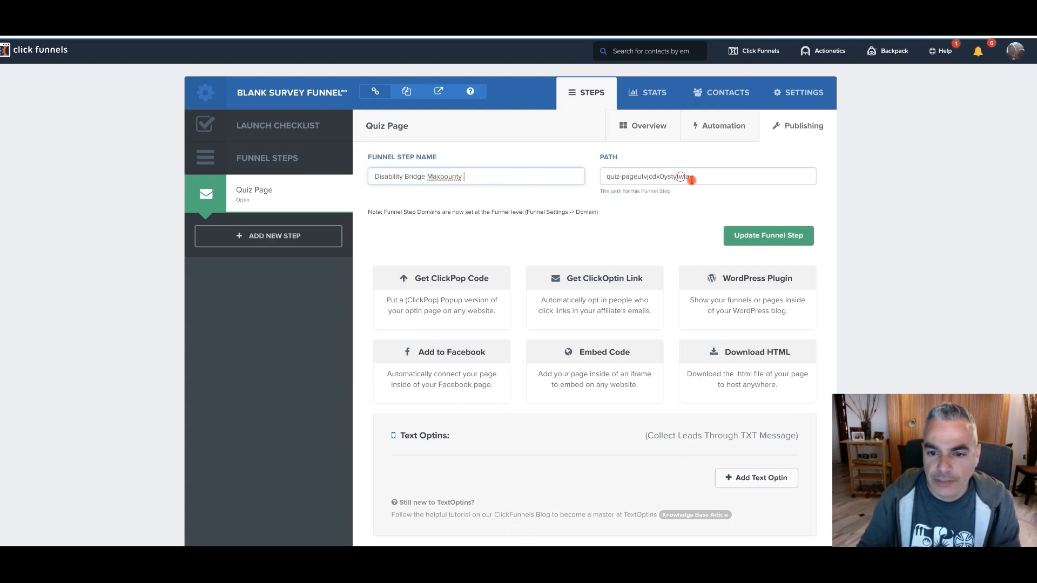
Set the funnel step's path to "disabilityguide" and update the step
{"action": "triple_click", "coordinate": [645, 177]}
{"action": "type", "text": "disabi"}
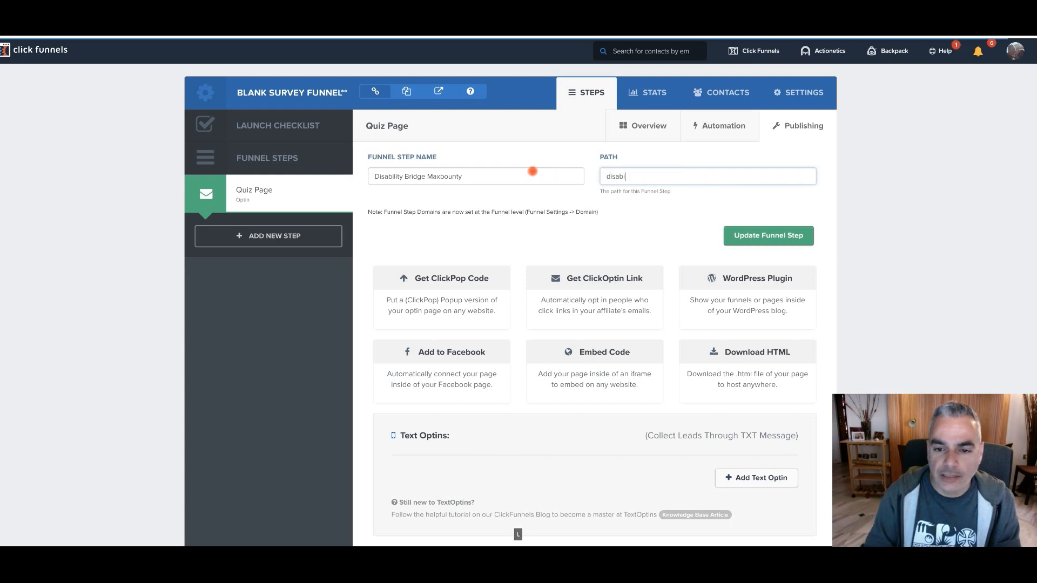
{"action": "type", "text": "lkty"}
{"action": "key", "text": "BackSpace"}
{"action": "key", "text": "BackSpace"}
{"action": "type", "text": "ityguide"}
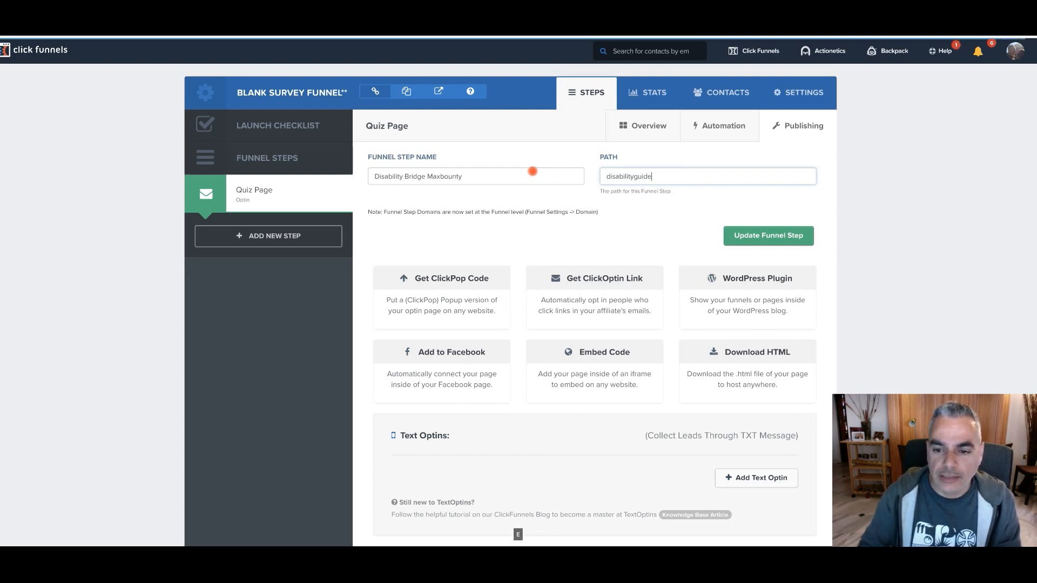
{"action": "left_click", "coordinate": [755, 235]}
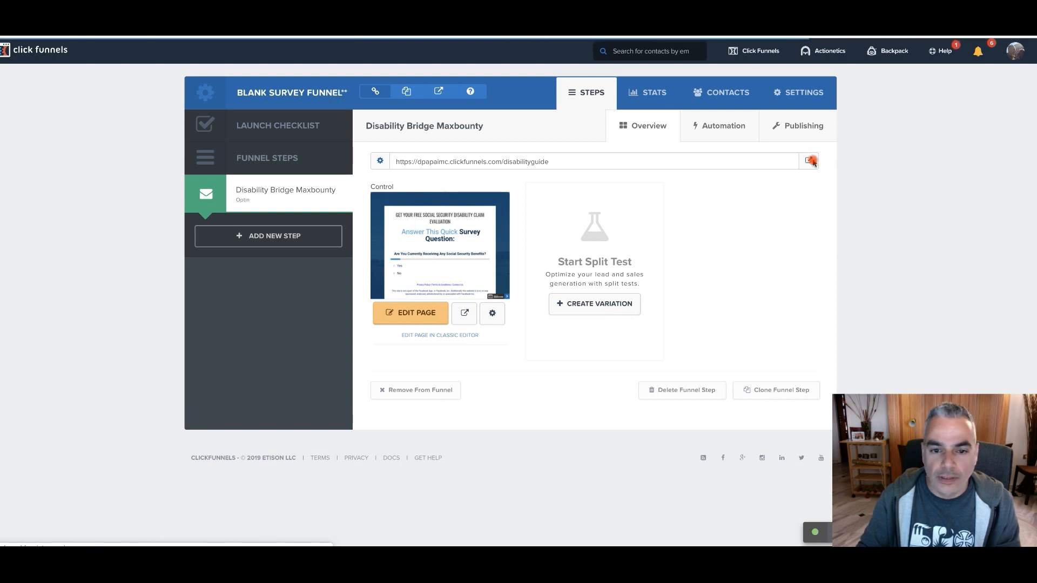
Open the live disability quiz page, test it by answering Yes to its questions until it redirects, and return to the funnel
{"action": "left_click", "coordinate": [810, 162]}
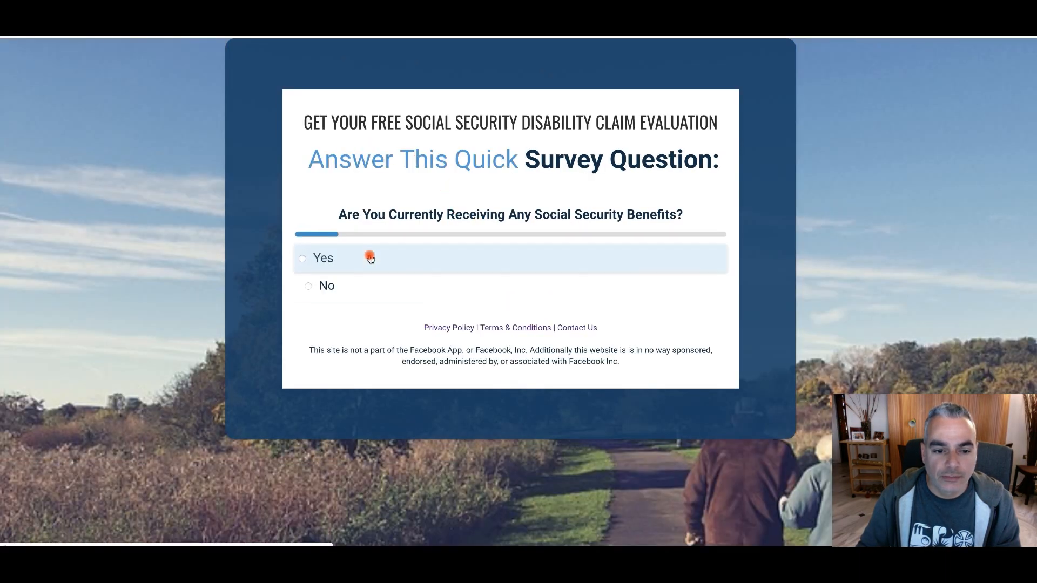
{"action": "left_click", "coordinate": [331, 261]}
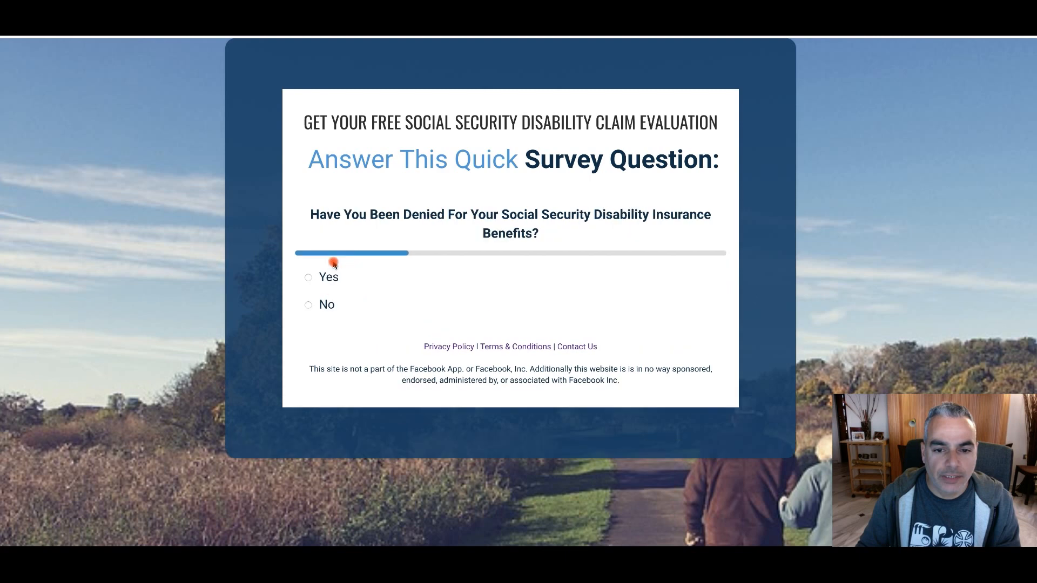
{"action": "left_click", "coordinate": [341, 285]}
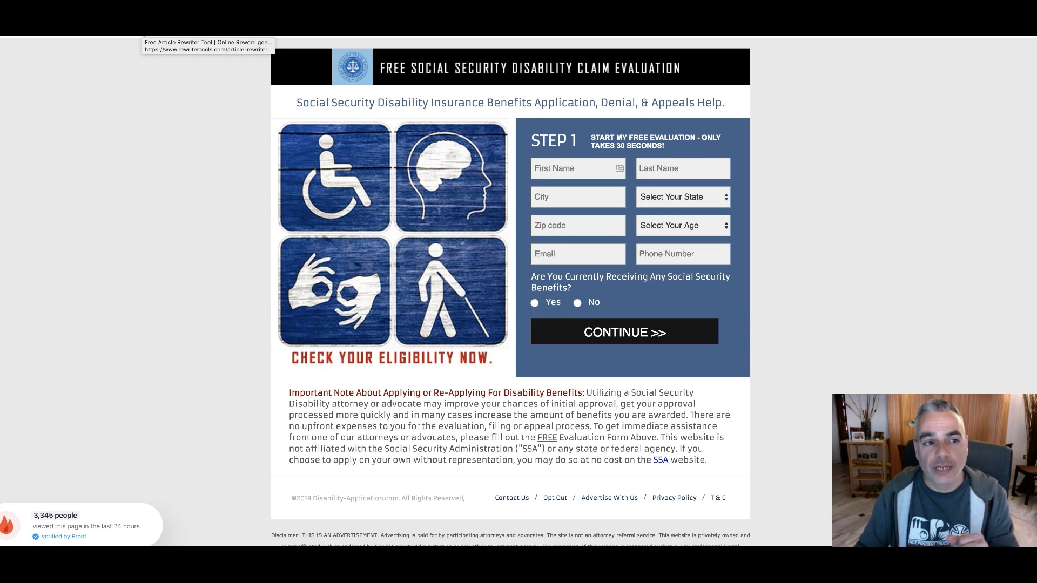
{"action": "left_click", "coordinate": [143, 5]}
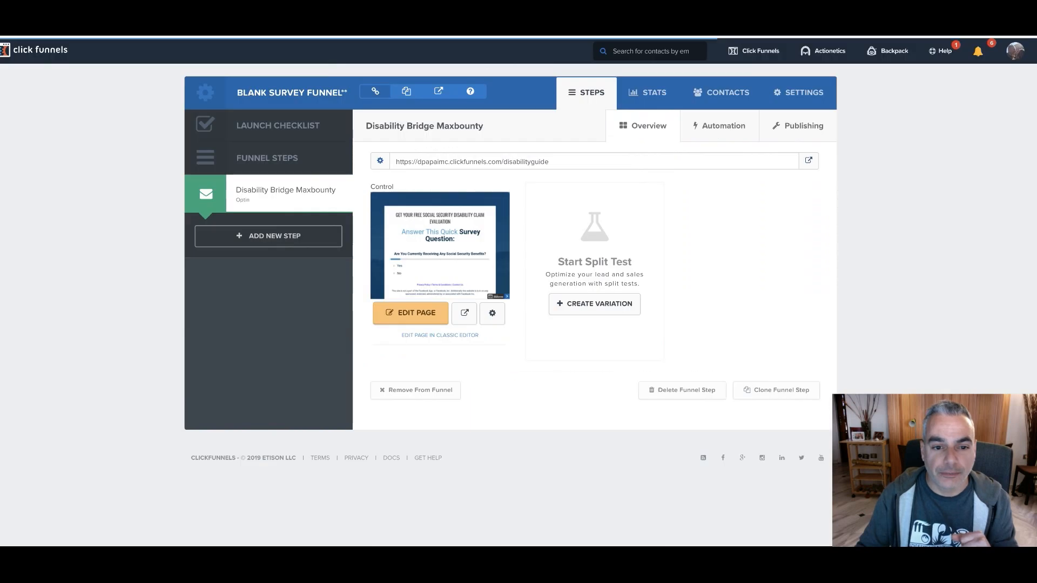
Open the funnel step's publishing settings to review the options for putting the page on another website
{"action": "left_click", "coordinate": [379, 163]}
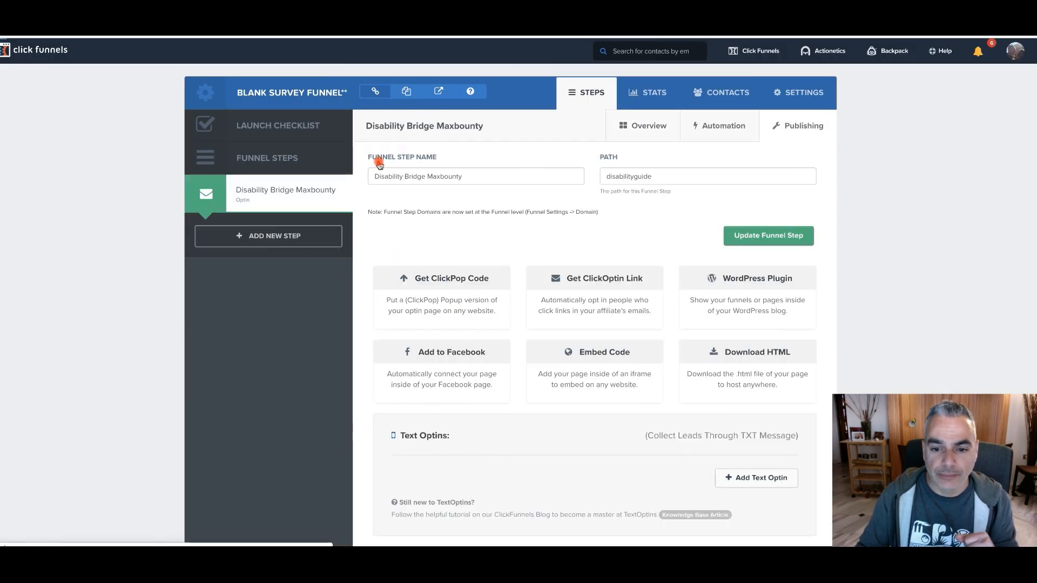
{"action": "left_click", "coordinate": [769, 288]}
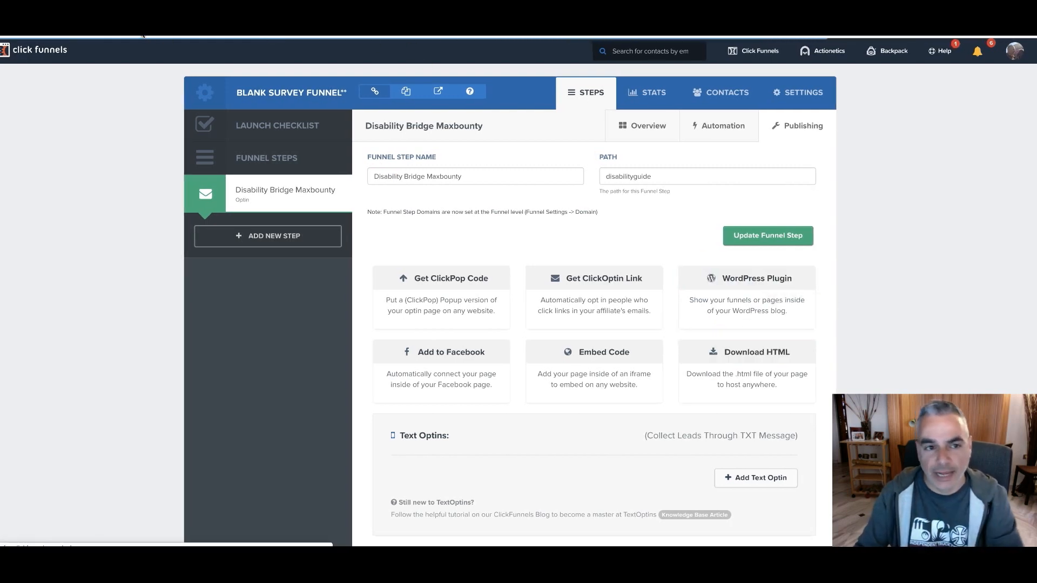
Switch to Namecheap and search for the domain name "disabilitybenefitsforu"
{"action": "left_click", "coordinate": [151, 31]}
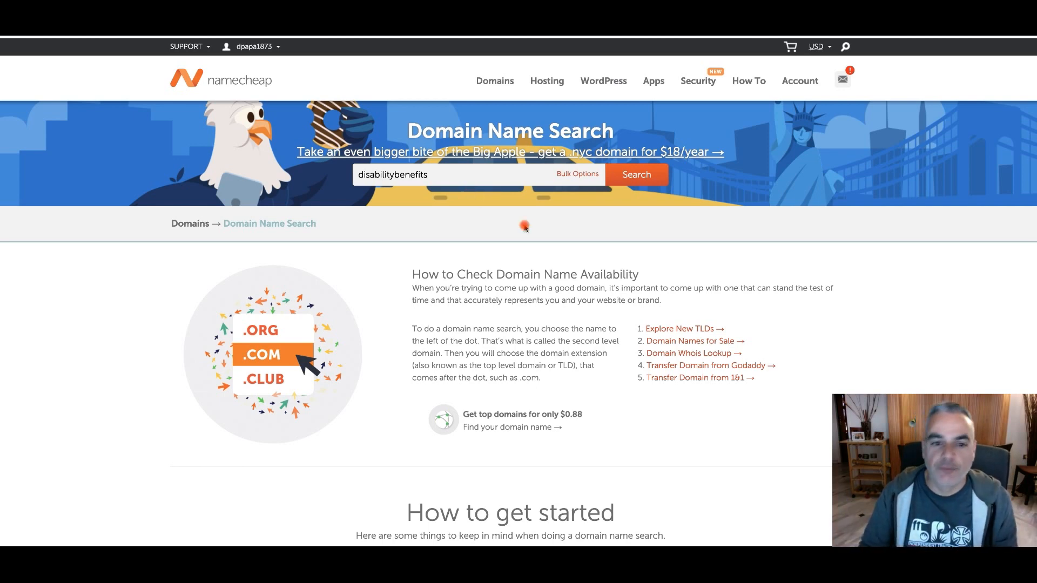
{"action": "left_click", "coordinate": [458, 176]}
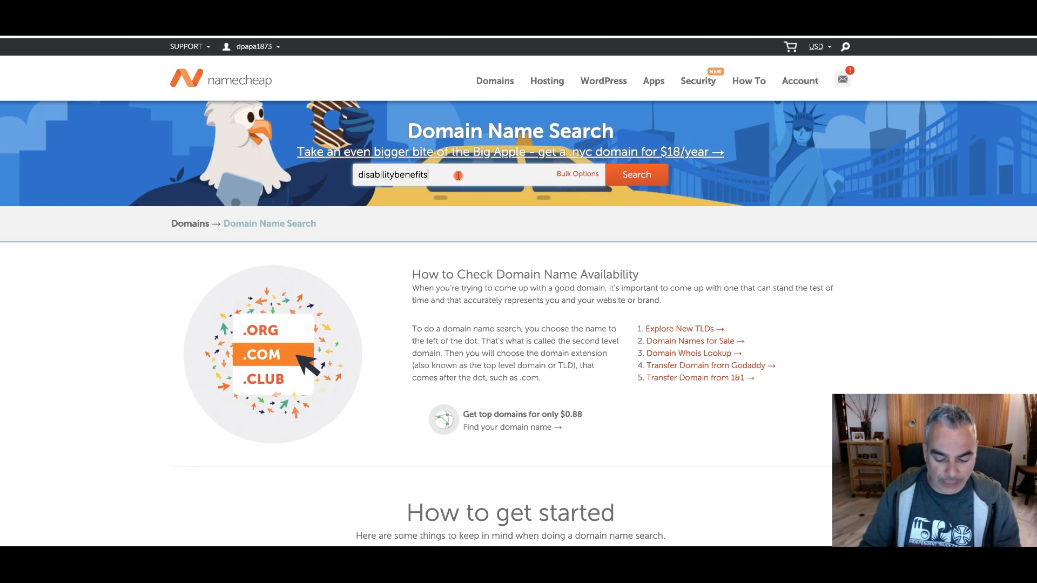
{"action": "key", "text": "BackSpace"}
{"action": "key", "text": "BackSpace"}
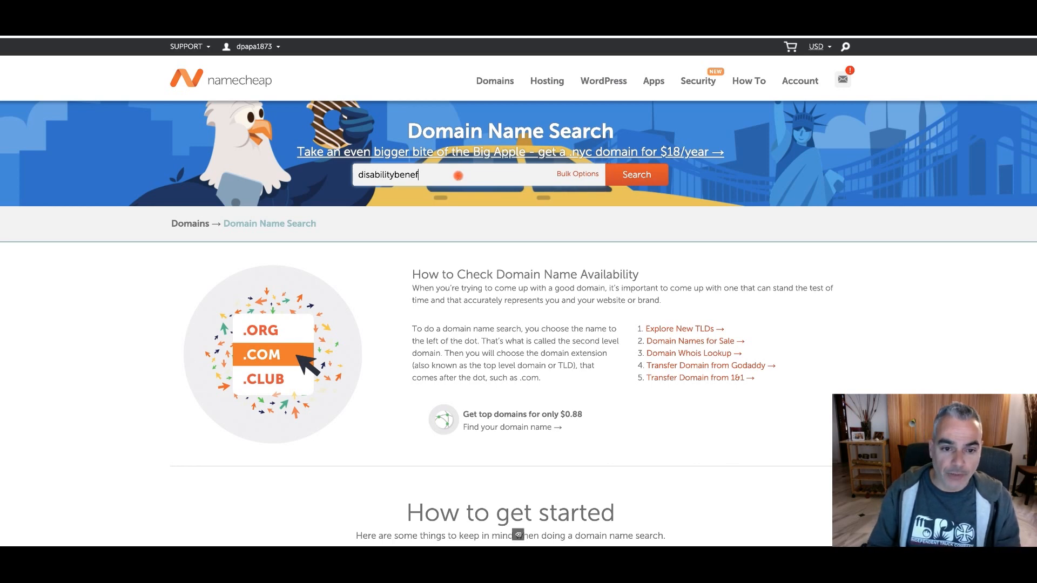
{"action": "type", "text": "itsforu"}
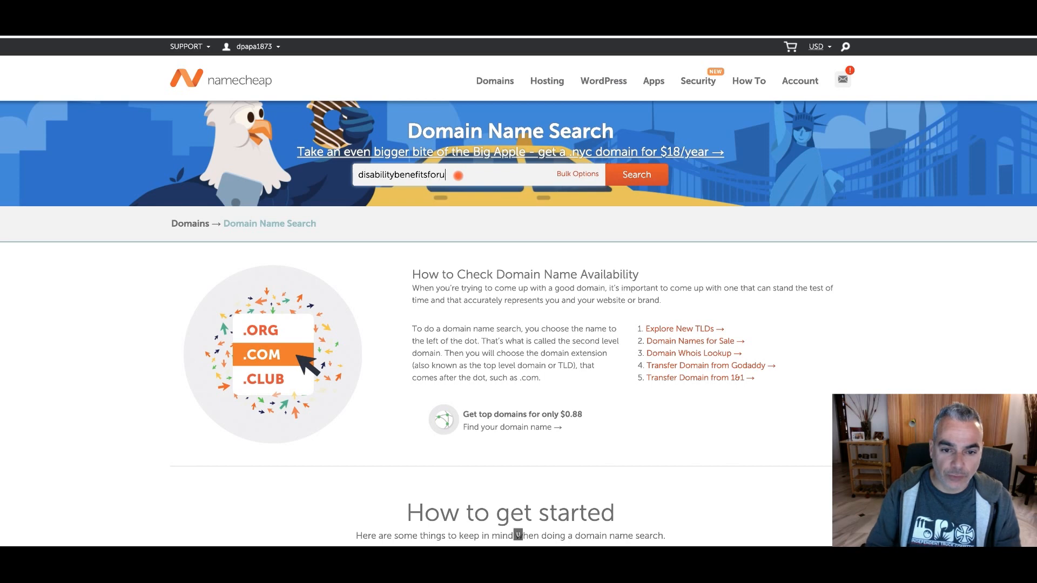
{"action": "left_click", "coordinate": [647, 181]}
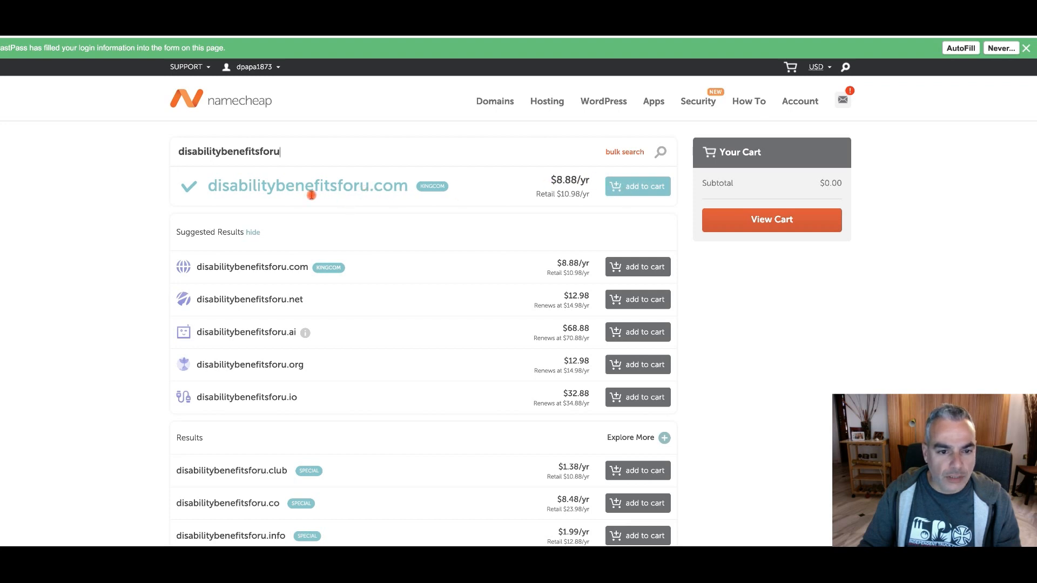
Add disabilitybenefitsforu.com to the cart and view the cart
{"action": "left_click", "coordinate": [617, 191]}
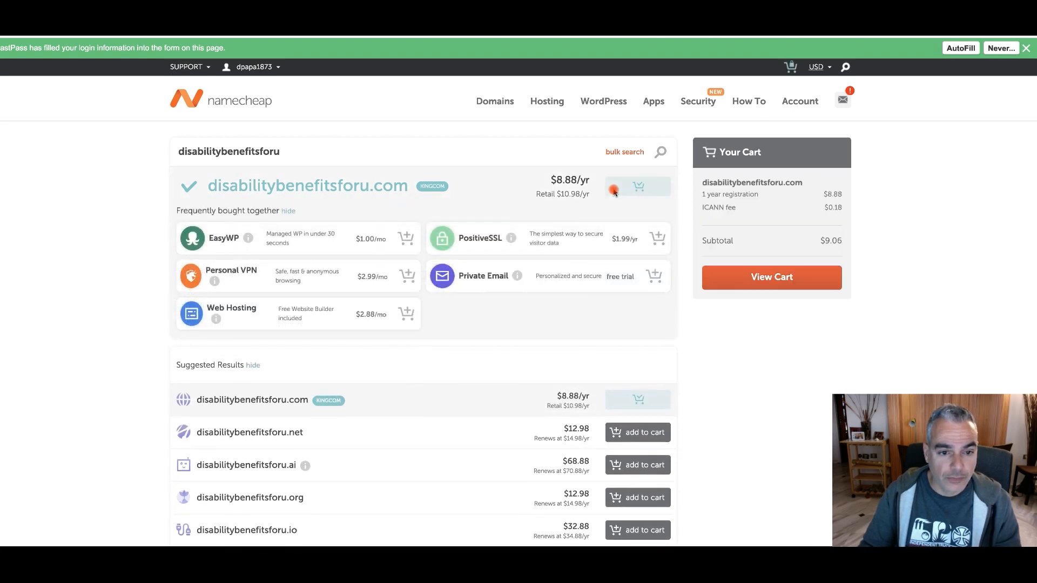
{"action": "left_click", "coordinate": [405, 239]}
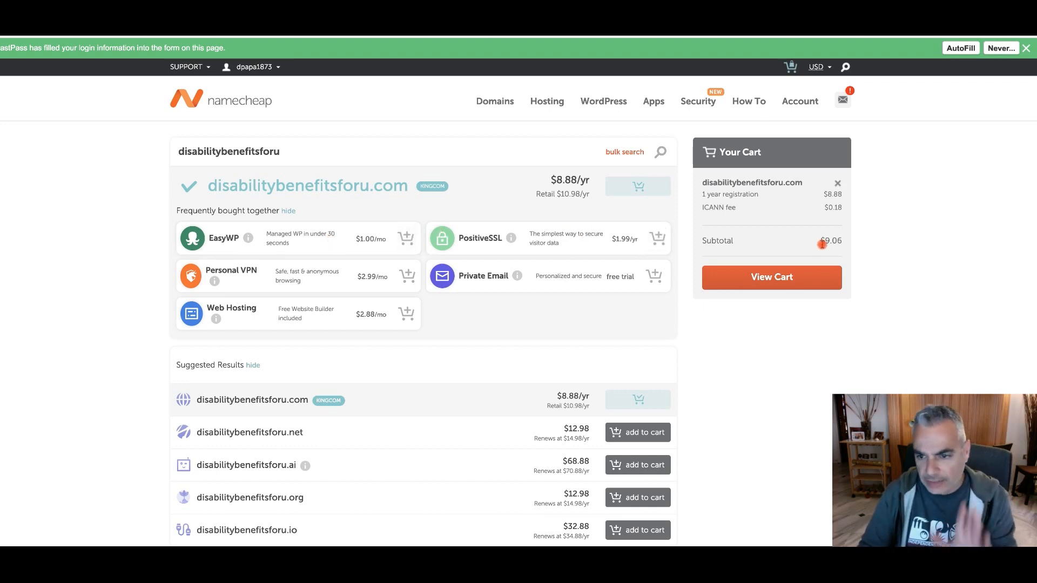
{"action": "left_click", "coordinate": [801, 276]}
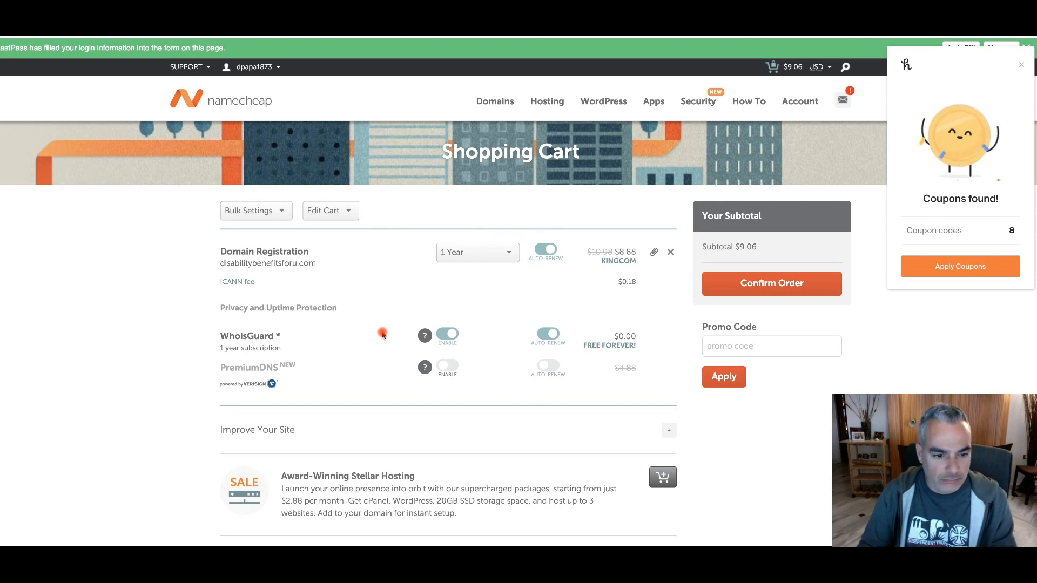
Confirm the order for a one-year registration of disabilitybenefitsforu.com and complete the purchase with secure card payment
{"action": "scroll", "coordinate": [382, 332], "scroll_direction": "down", "scroll_amount": 1}
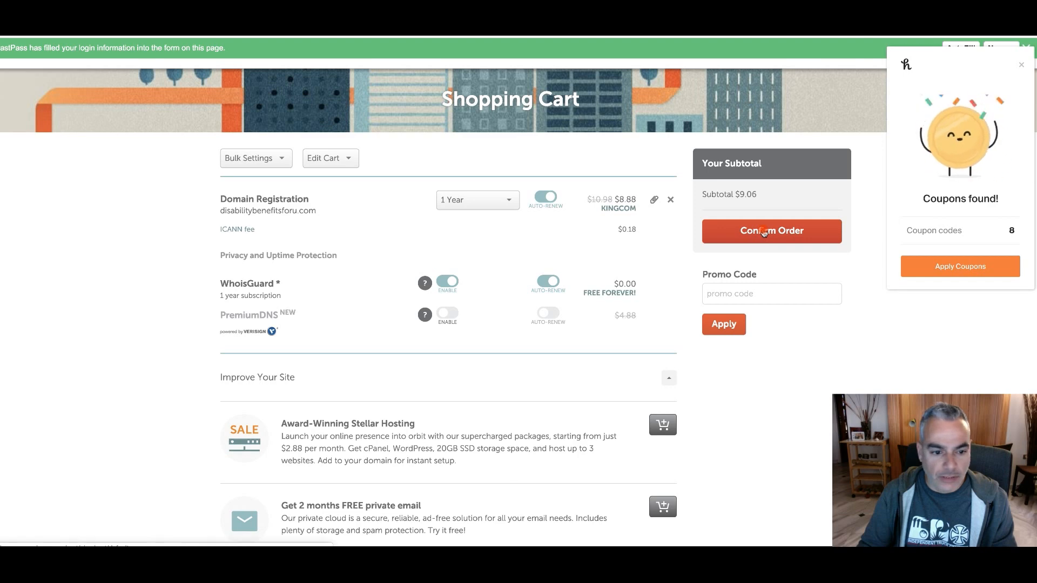
{"action": "scroll", "coordinate": [495, 291], "scroll_direction": "down", "scroll_amount": 2}
{"action": "scroll", "coordinate": [496, 293], "scroll_direction": "up", "scroll_amount": 2}
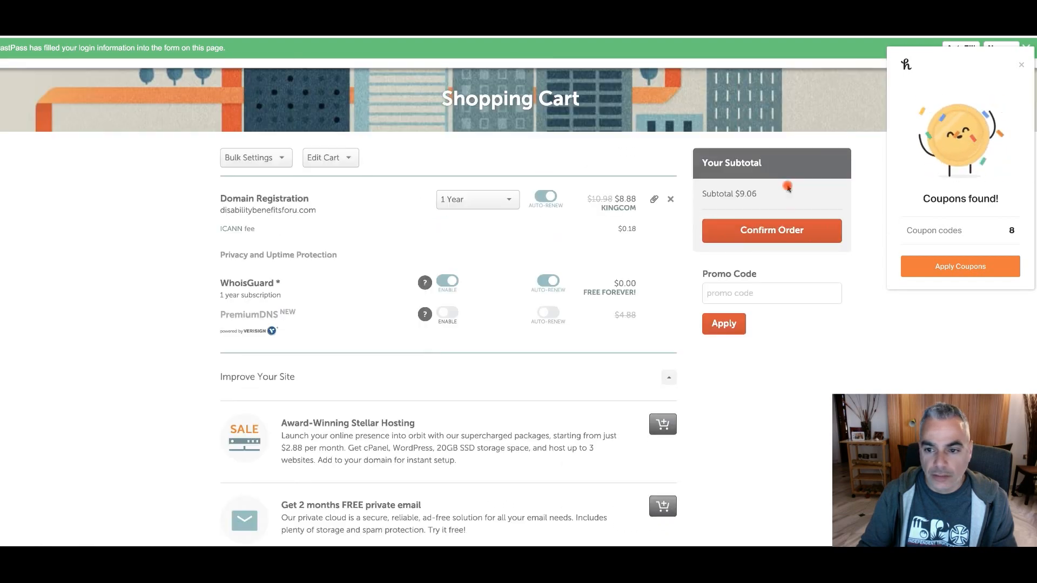
{"action": "left_click", "coordinate": [767, 231]}
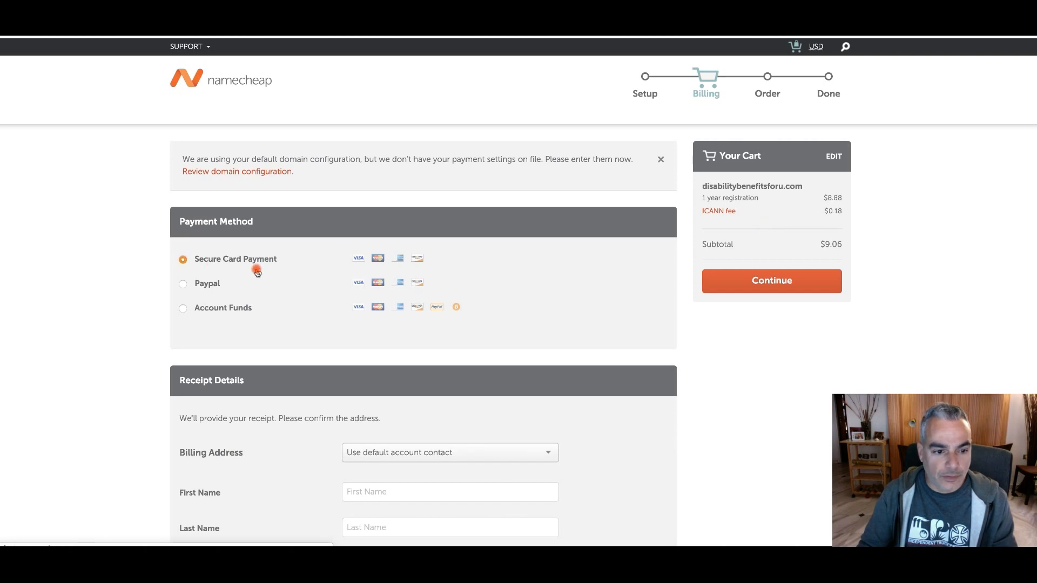
{"action": "scroll", "coordinate": [254, 269], "scroll_direction": "down", "scroll_amount": 1}
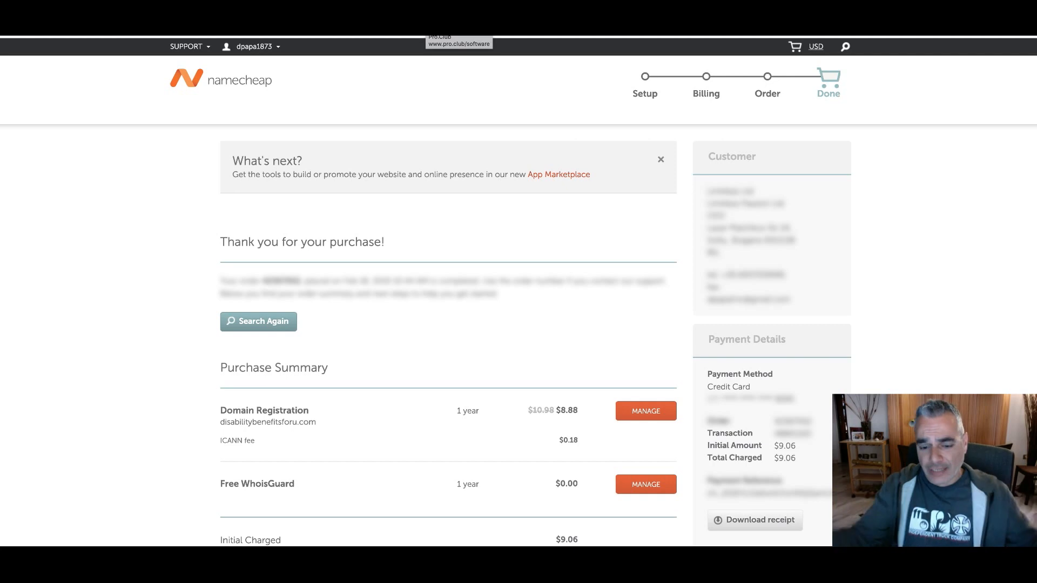
Switch to the SiteGround website and log in to the hosting account
{"action": "type", "text": "site"}
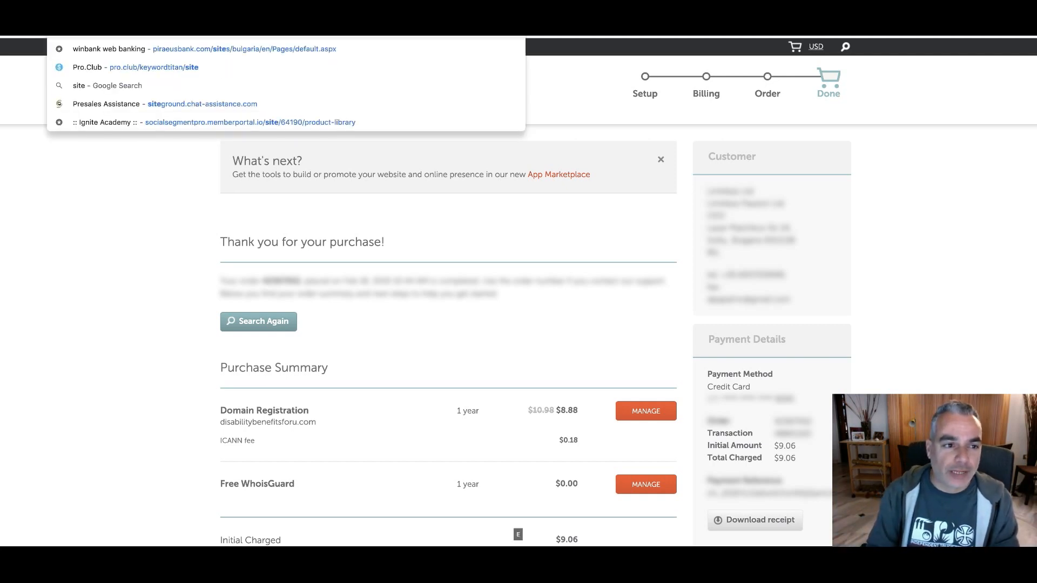
{"action": "key", "text": "Return"}
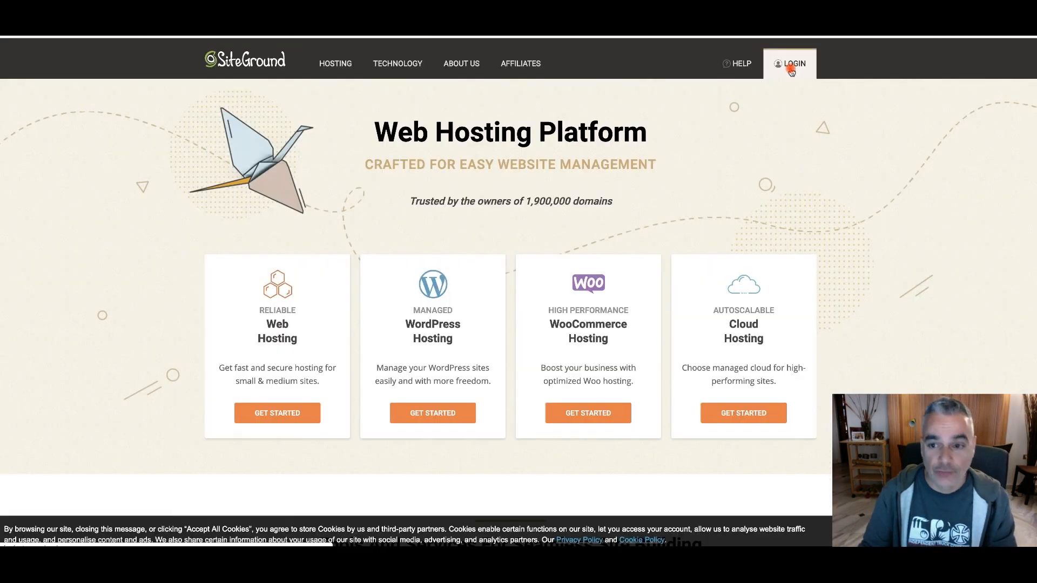
{"action": "left_click", "coordinate": [791, 68]}
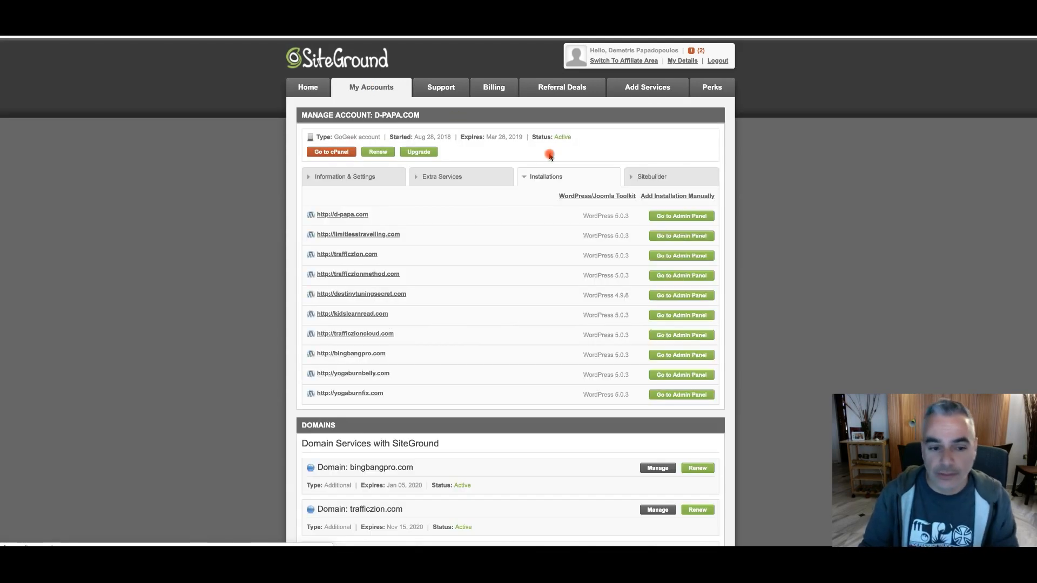
Go to the hosting account's cPanel and open its Addon Domains page
{"action": "scroll", "coordinate": [547, 156], "scroll_direction": "down", "scroll_amount": 4}
{"action": "scroll", "coordinate": [545, 159], "scroll_direction": "up", "scroll_amount": 3}
{"action": "scroll", "coordinate": [486, 216], "scroll_direction": "up", "scroll_amount": 2}
{"action": "scroll", "coordinate": [440, 238], "scroll_direction": "down", "scroll_amount": 3}
{"action": "scroll", "coordinate": [441, 243], "scroll_direction": "up", "scroll_amount": 3}
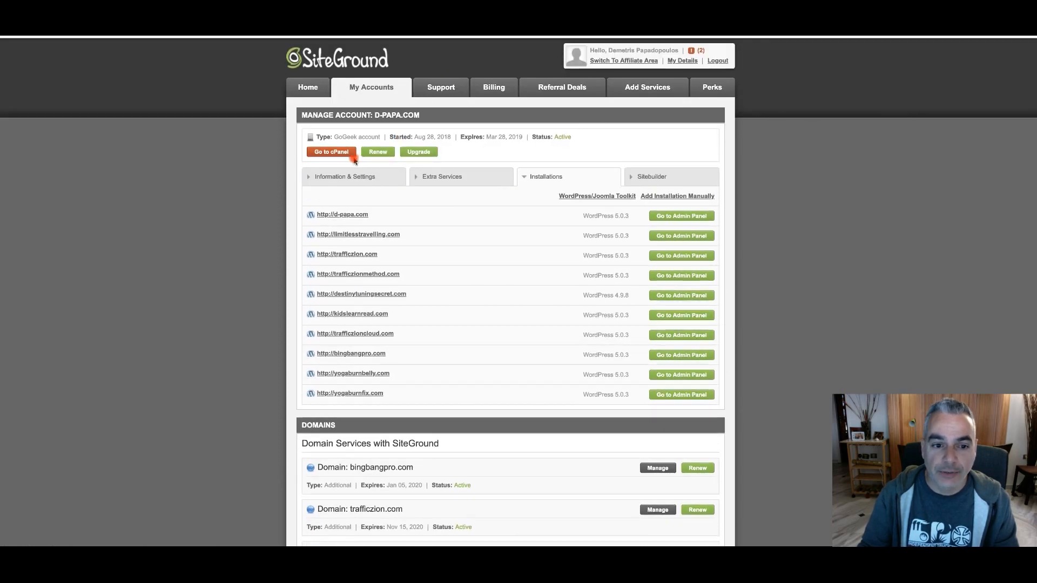
{"action": "left_click", "coordinate": [335, 152]}
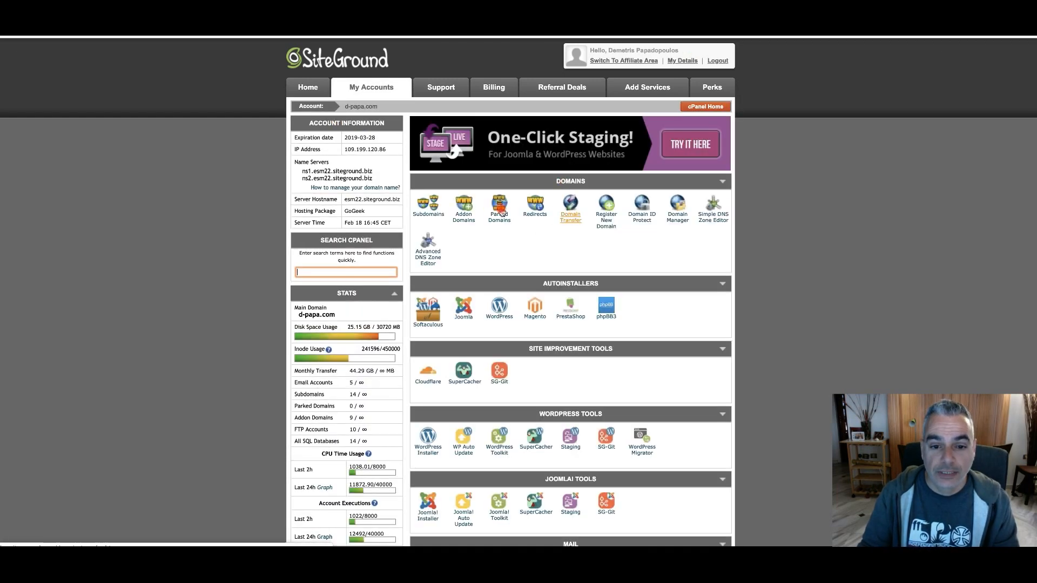
{"action": "left_click", "coordinate": [465, 208]}
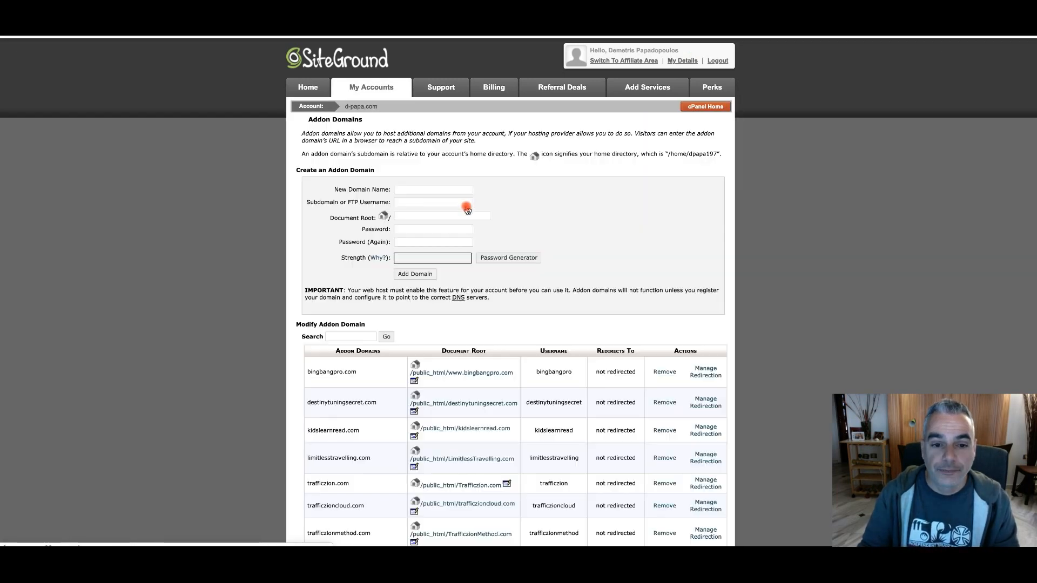
Enter "disabilitybenefitsforu" as the new addon domain, fill in and repeat the FTP account password, and try to add the domain
{"action": "left_click", "coordinate": [453, 189]}
{"action": "type", "text": "disabilitybenefitsforu"}
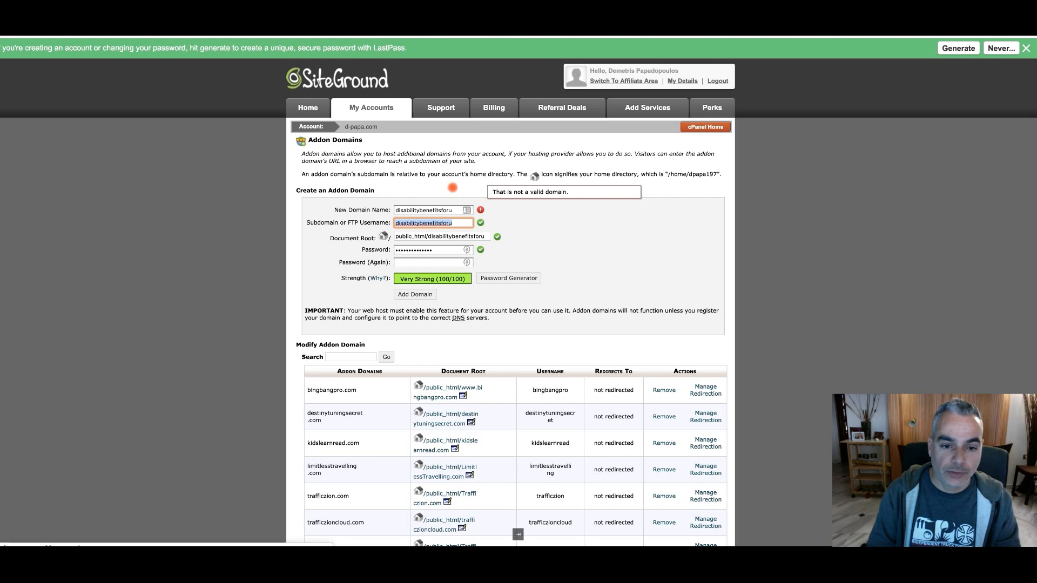
{"action": "left_click", "coordinate": [428, 250]}
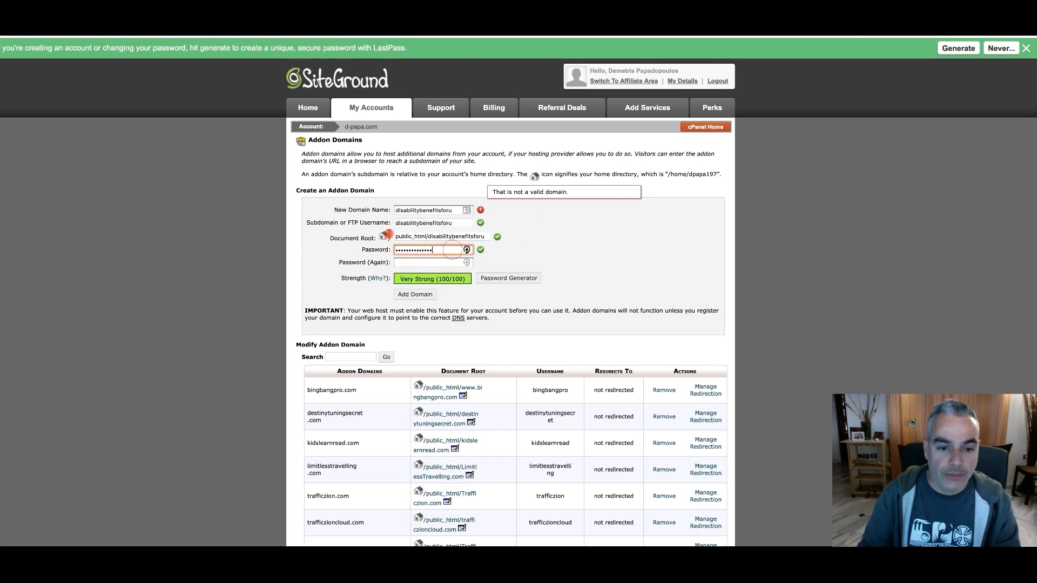
{"action": "left_click_drag", "start_coordinate": [447, 250], "coordinate": [372, 226]}
{"action": "type", "text": "••••••"}
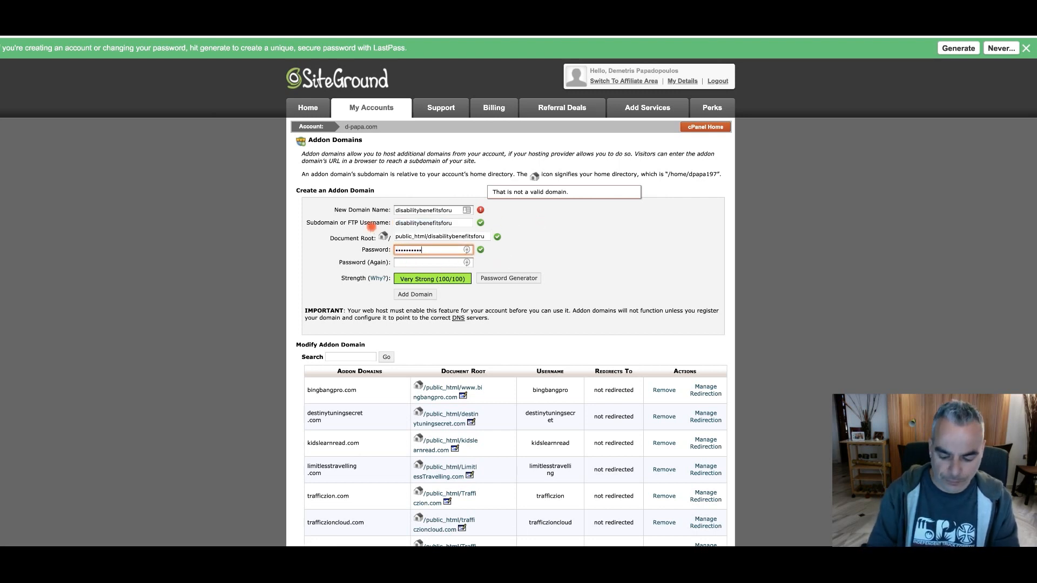
{"action": "key", "text": "Tab"}
{"action": "type", "text": "••"}
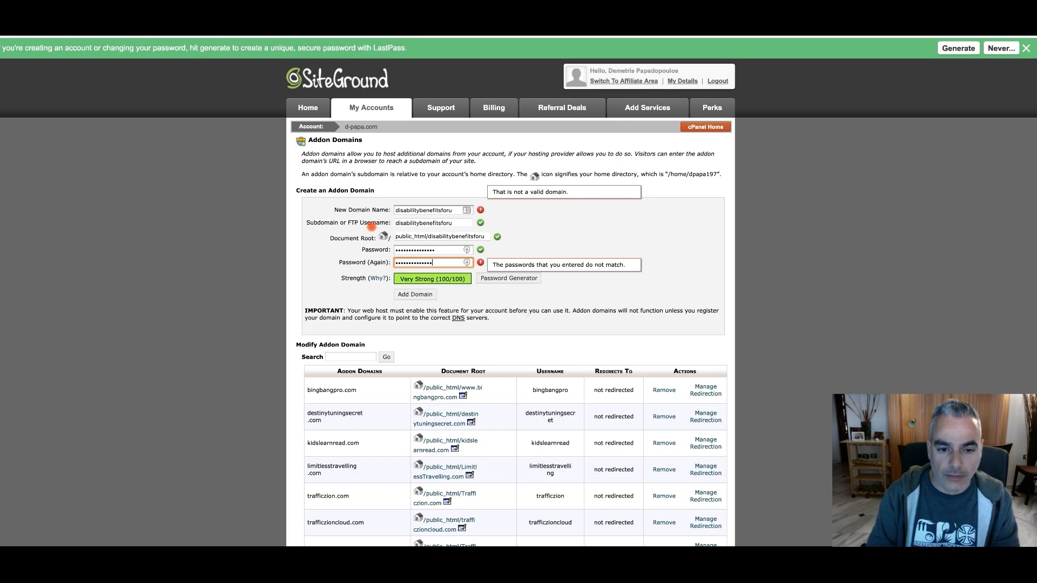
{"action": "type", "text": "•"}
{"action": "left_click", "coordinate": [418, 293]}
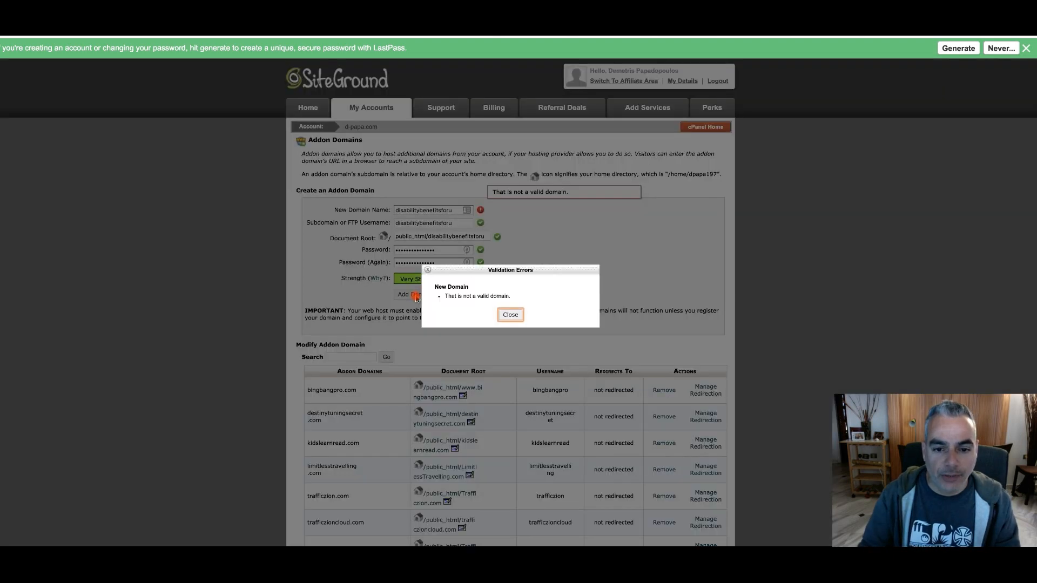
Correct the new domain name to "disabilitybenefitsforu.com" and try to add the addon domain again
{"action": "left_click", "coordinate": [503, 313]}
{"action": "left_click", "coordinate": [453, 210]}
{"action": "type", "text": ".com"}
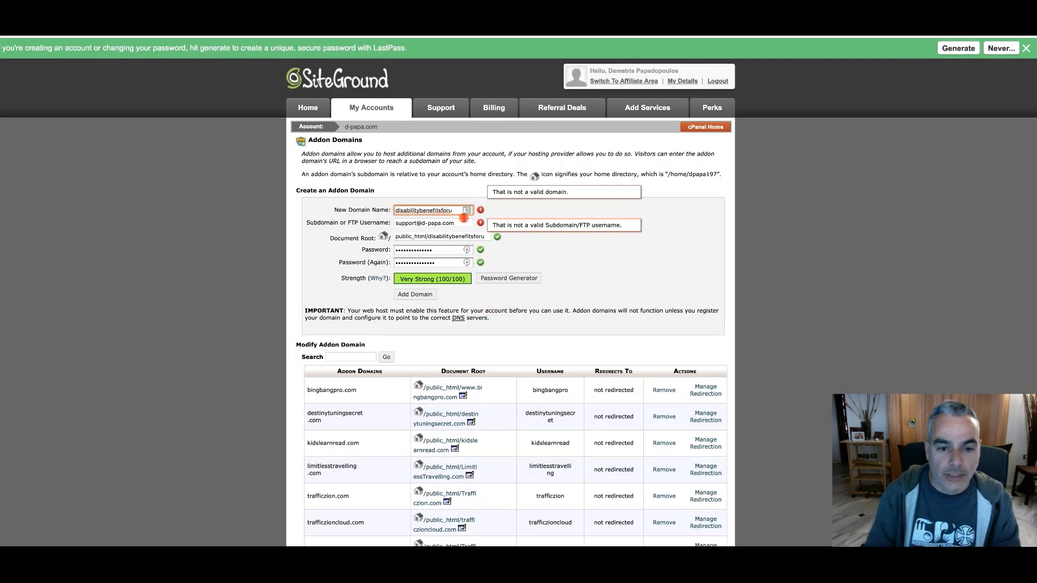
{"action": "left_click", "coordinate": [415, 294]}
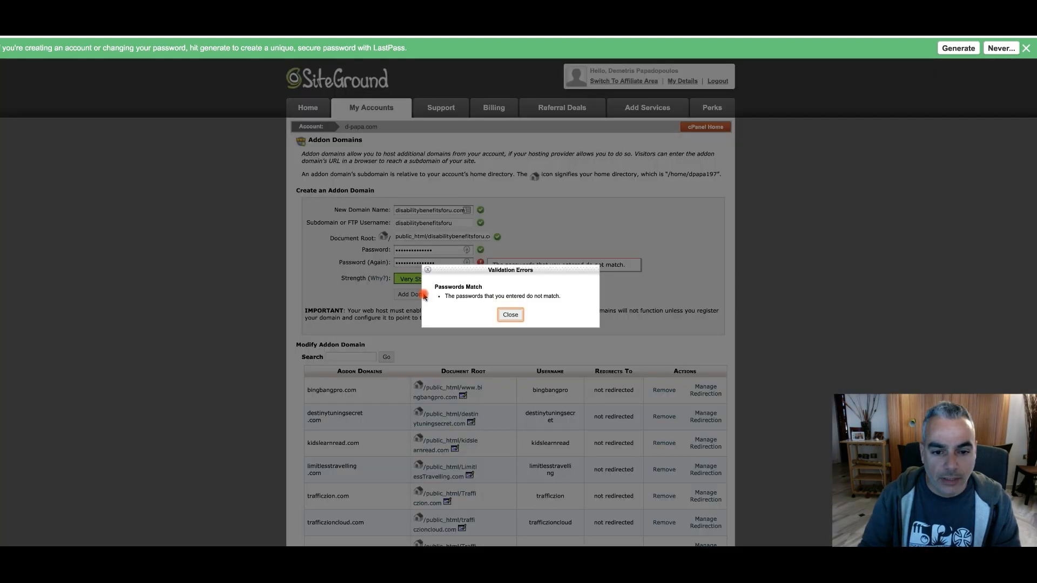
Re-enter the same password in both password fields and add the addon domain
{"action": "left_click", "coordinate": [510, 315]}
{"action": "left_click", "coordinate": [446, 264]}
{"action": "left_click_drag", "start_coordinate": [445, 265], "coordinate": [326, 241]}
{"action": "type", "text": "••"}
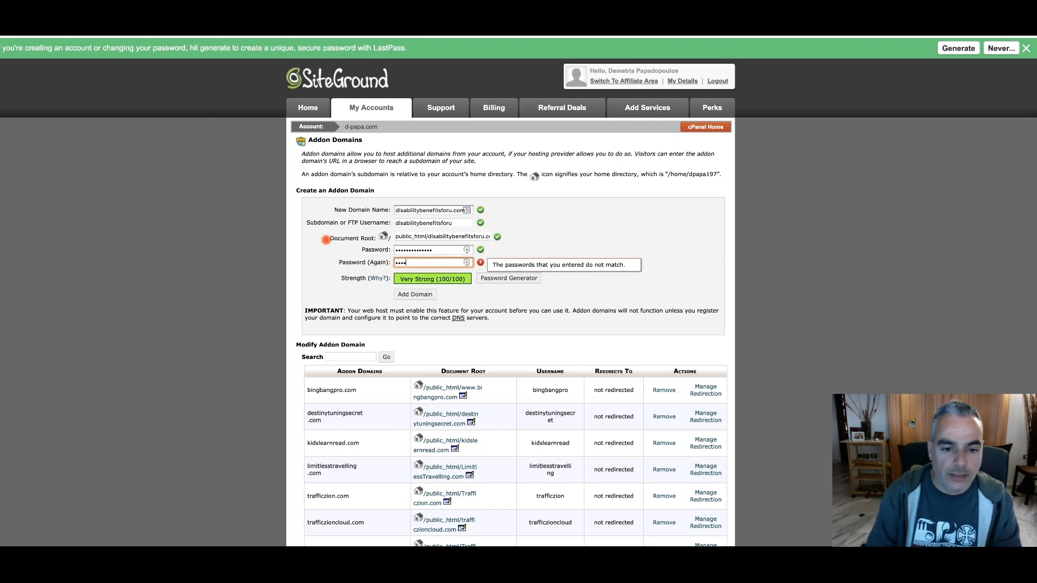
{"action": "left_click_drag", "start_coordinate": [452, 250], "coordinate": [324, 224]}
{"action": "type", "text": "•••••"}
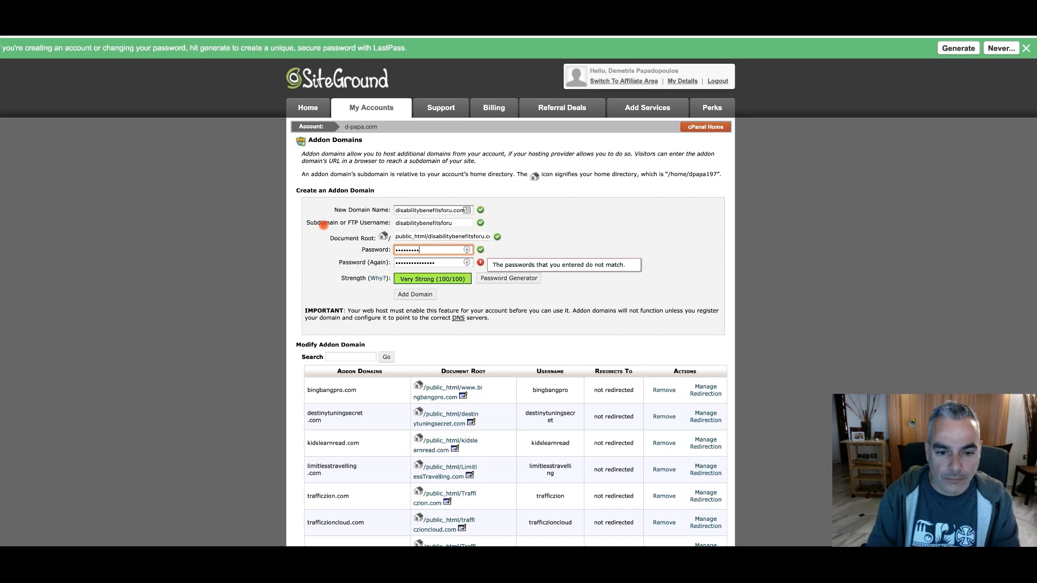
{"action": "left_click_drag", "start_coordinate": [450, 266], "coordinate": [383, 257]}
{"action": "type", "text": "•"}
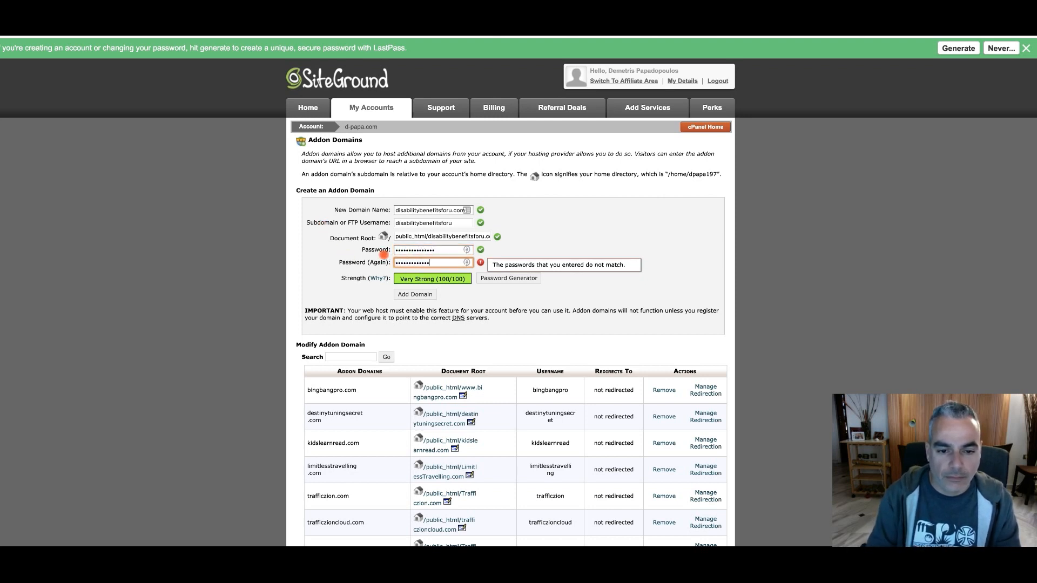
{"action": "type", "text": "••"}
{"action": "left_click", "coordinate": [419, 296]}
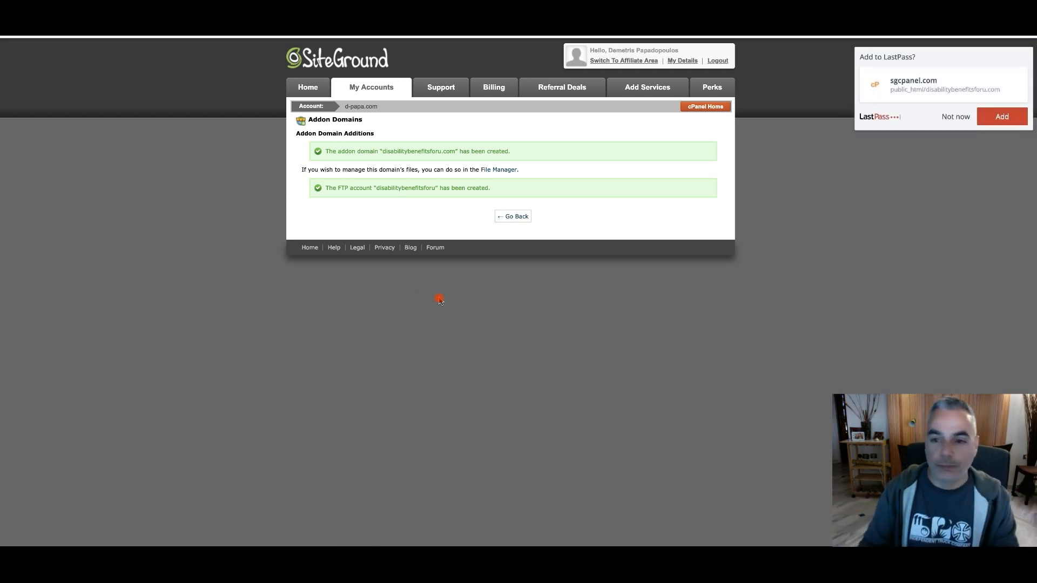
Decline saving the login to LastPass, leave the addon domain confirmation, and return to the d-papa.com account page to check its installations and domains
{"action": "left_click", "coordinate": [959, 116]}
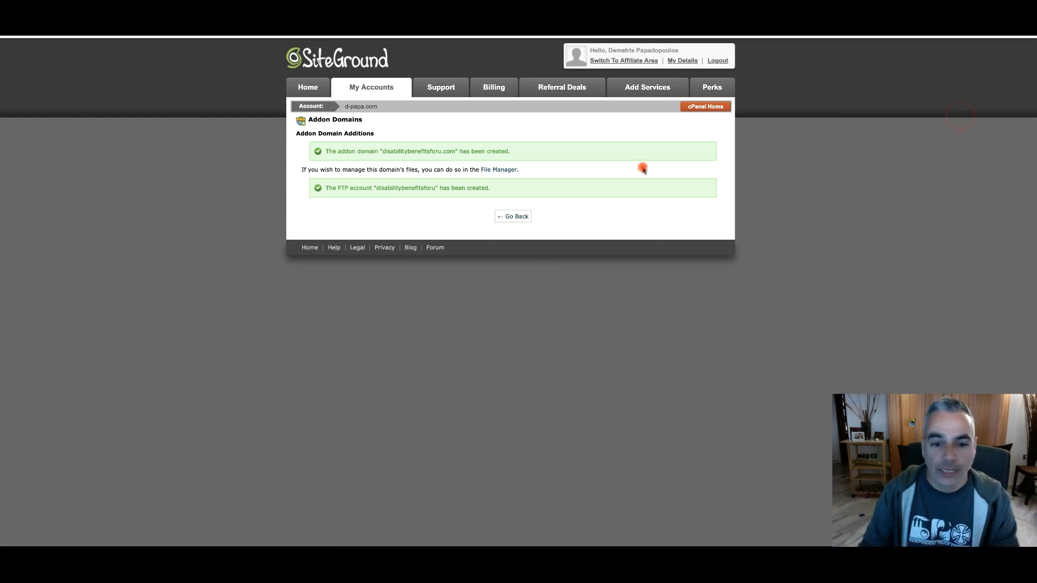
{"action": "left_click", "coordinate": [514, 218]}
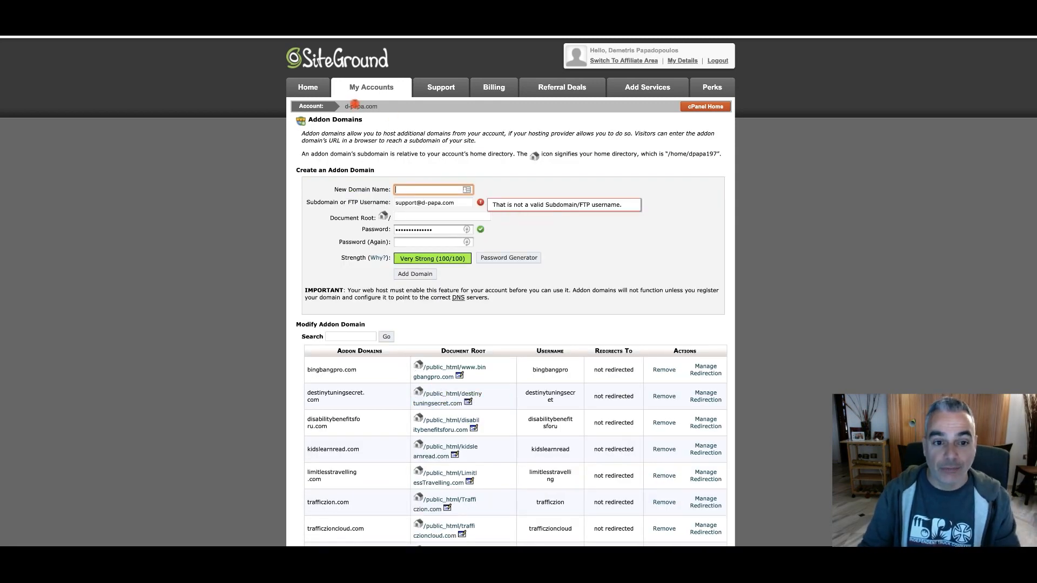
{"action": "left_click", "coordinate": [364, 88]}
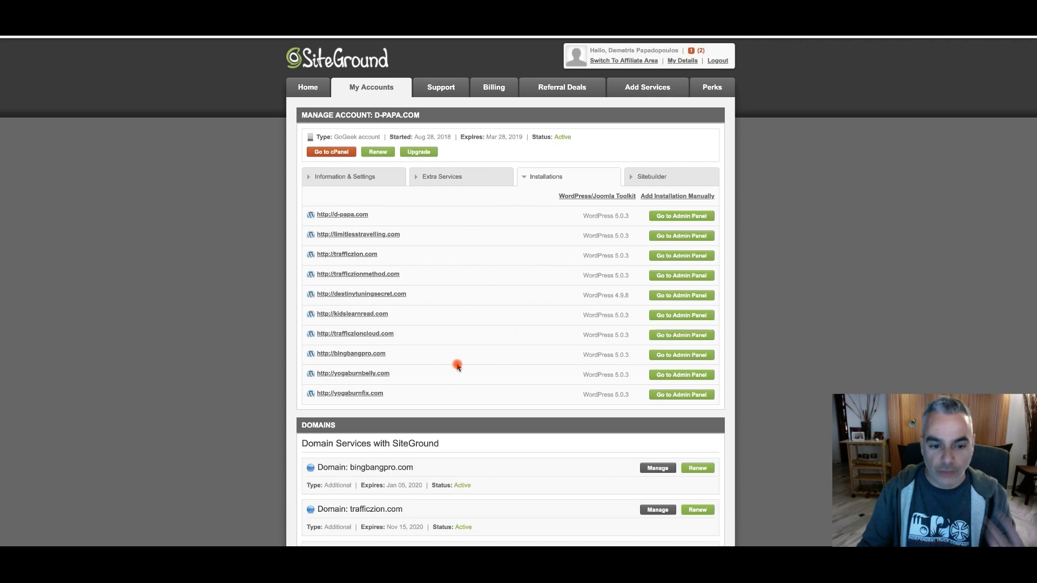
{"action": "scroll", "coordinate": [419, 324], "scroll_direction": "down", "scroll_amount": 1}
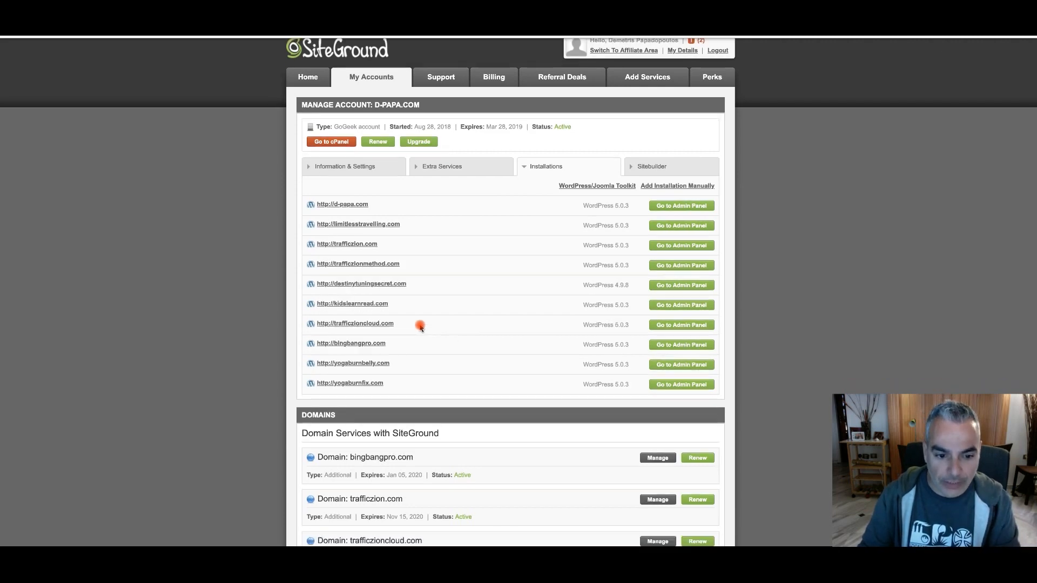
{"action": "scroll", "coordinate": [481, 381], "scroll_direction": "down", "scroll_amount": 5}
{"action": "scroll", "coordinate": [483, 384], "scroll_direction": "up", "scroll_amount": 4}
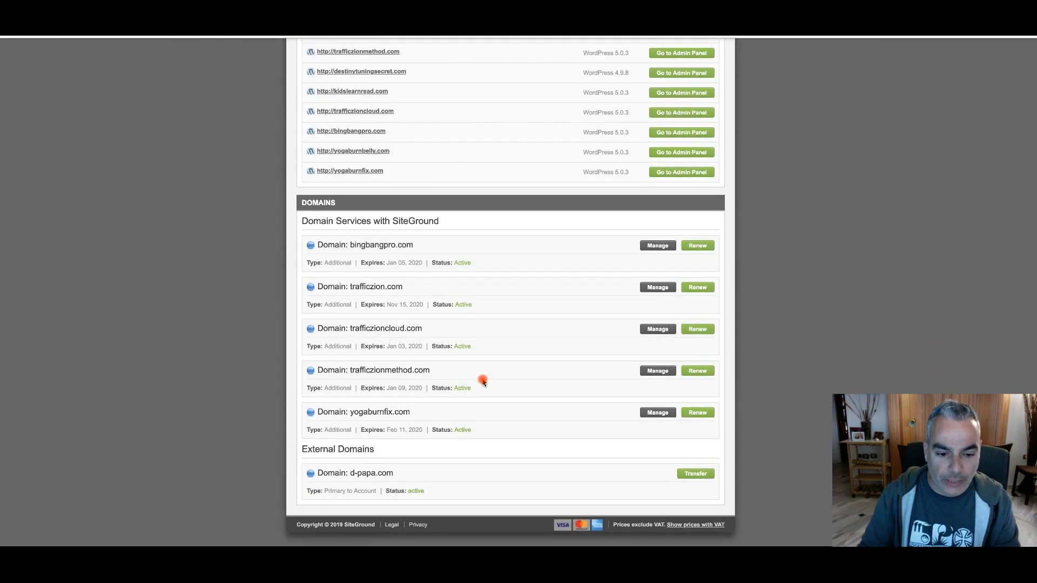
{"action": "scroll", "coordinate": [481, 385], "scroll_direction": "up", "scroll_amount": 1}
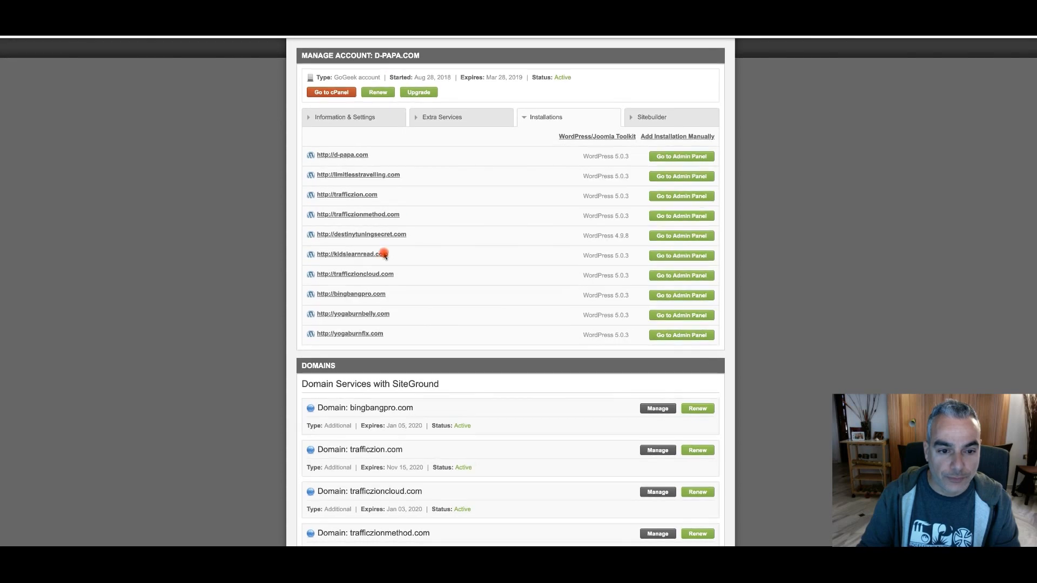
Go to the account's cPanel, launch the WordPress Installer, and open its installation form
{"action": "left_click", "coordinate": [339, 92]}
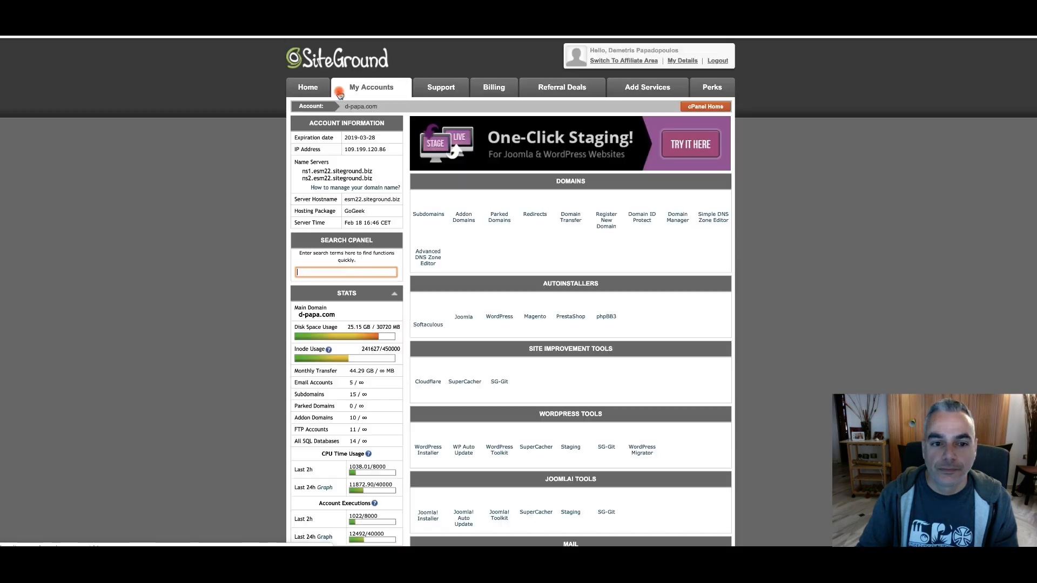
{"action": "scroll", "coordinate": [464, 383], "scroll_direction": "down", "scroll_amount": 1}
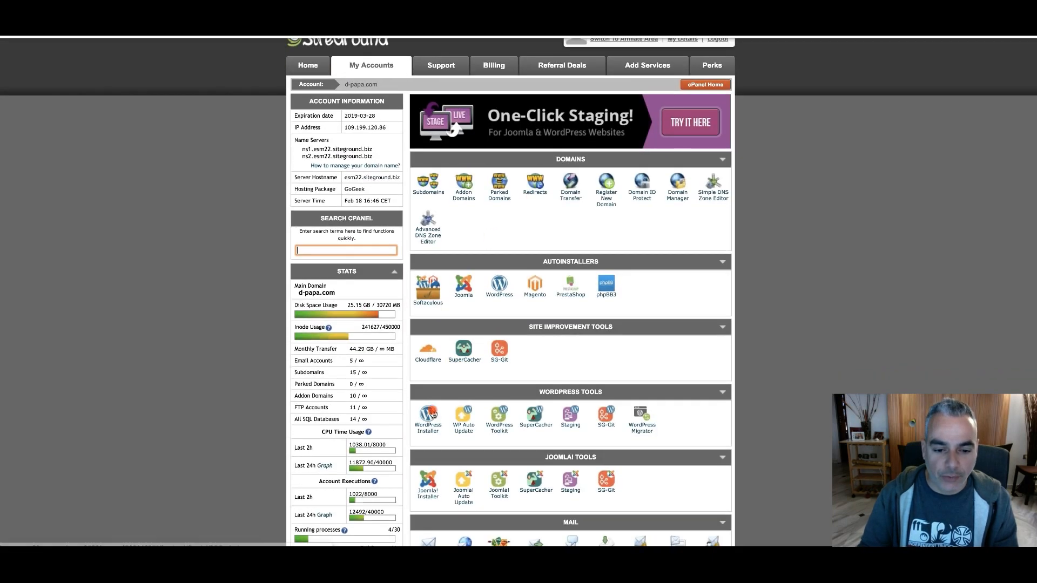
{"action": "left_click", "coordinate": [428, 417]}
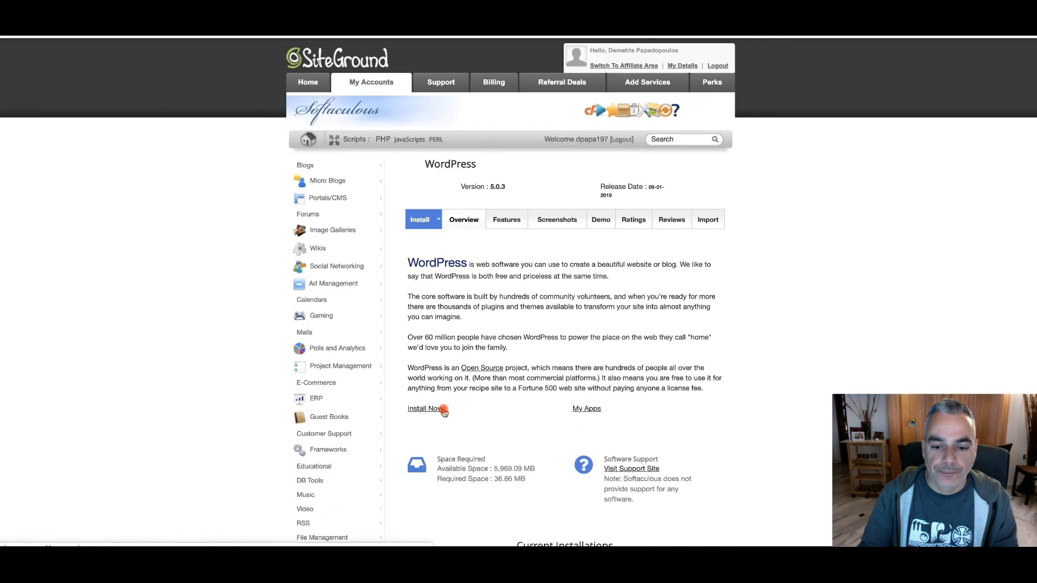
{"action": "left_click", "coordinate": [425, 409]}
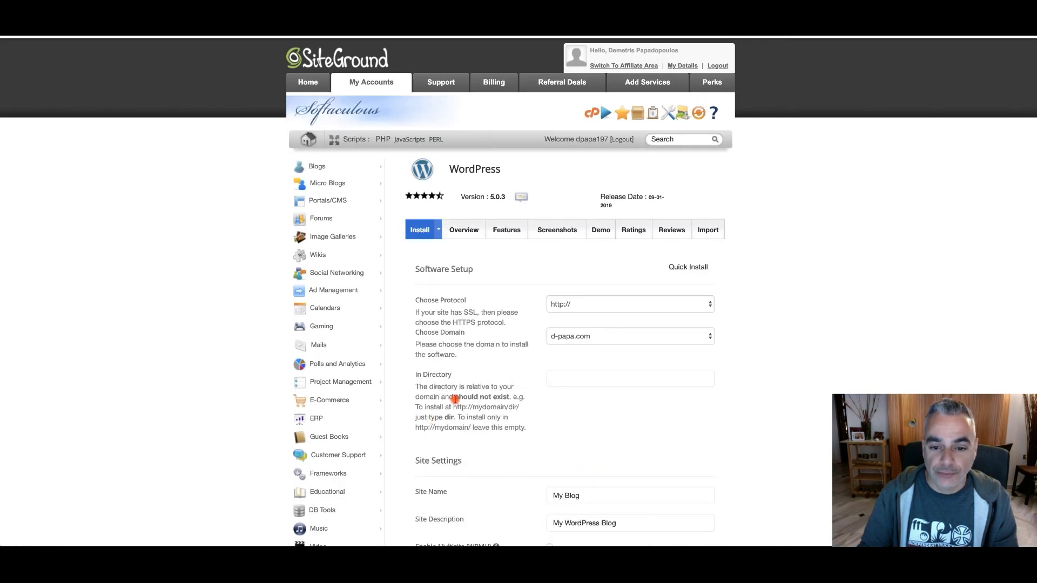
{"action": "left_click", "coordinate": [623, 304]}
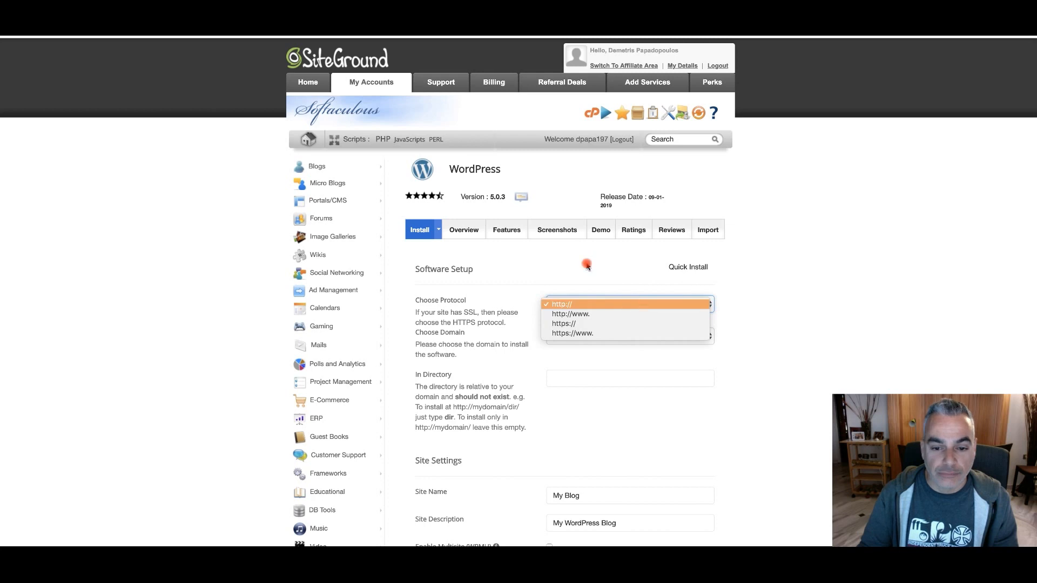
{"action": "left_click", "coordinate": [610, 321]}
{"action": "left_click", "coordinate": [588, 306]}
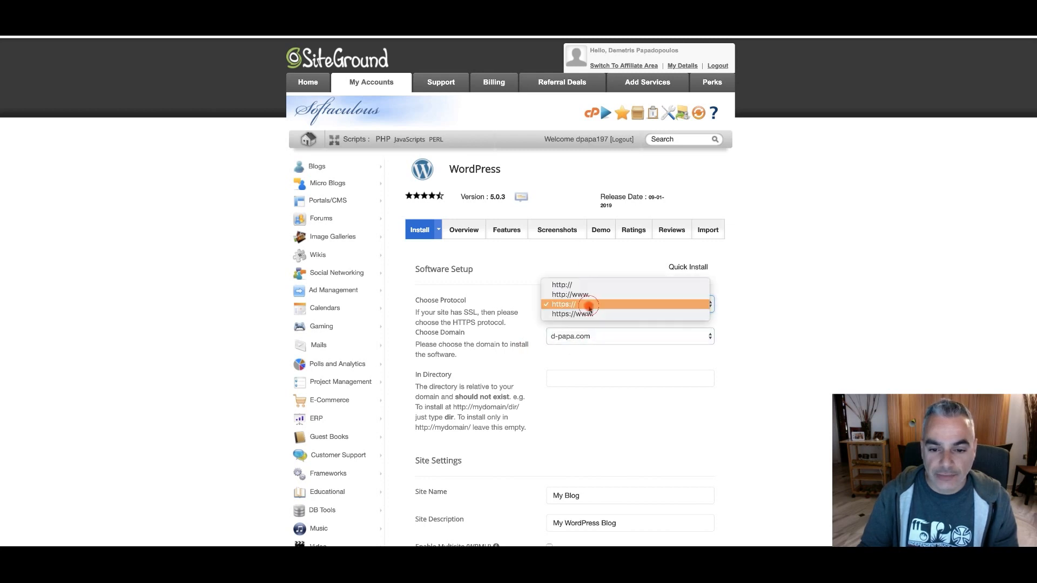
{"action": "left_click", "coordinate": [584, 284]}
Choose disabilitybenefitsforu.com as the domain for the WordPress installation
{"action": "left_click", "coordinate": [608, 338]}
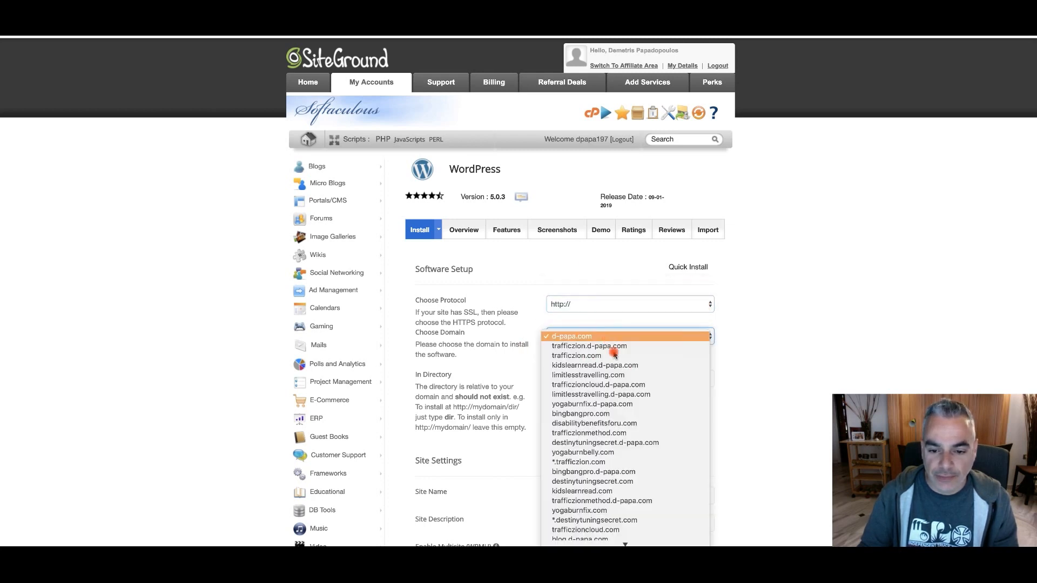
{"action": "scroll", "coordinate": [648, 486], "scroll_direction": "down", "scroll_amount": 2}
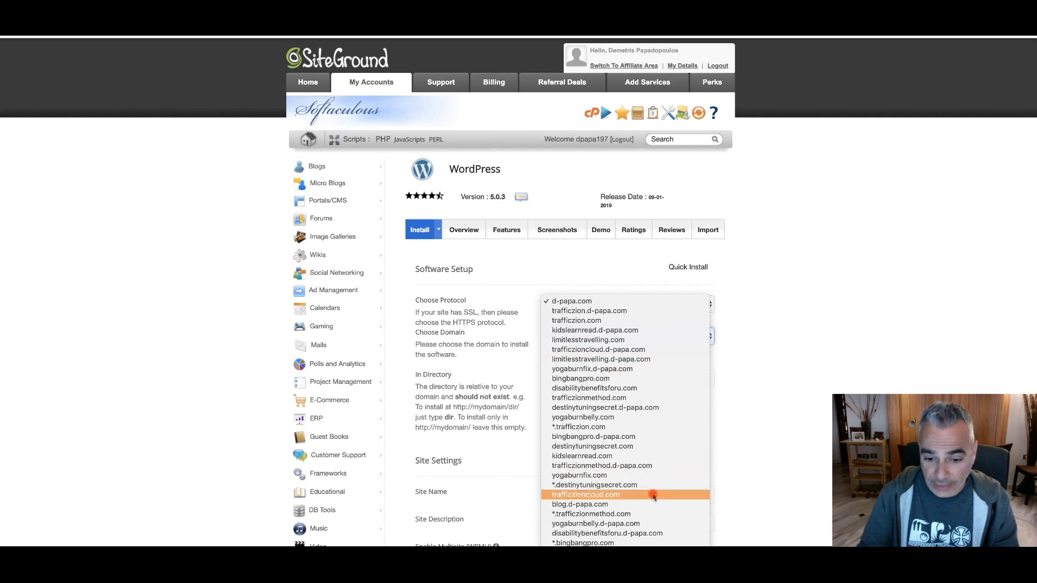
{"action": "left_click", "coordinate": [641, 304]}
{"action": "left_click", "coordinate": [107, 107]}
{"action": "scroll", "coordinate": [238, 105], "scroll_direction": "down", "scroll_amount": 4}
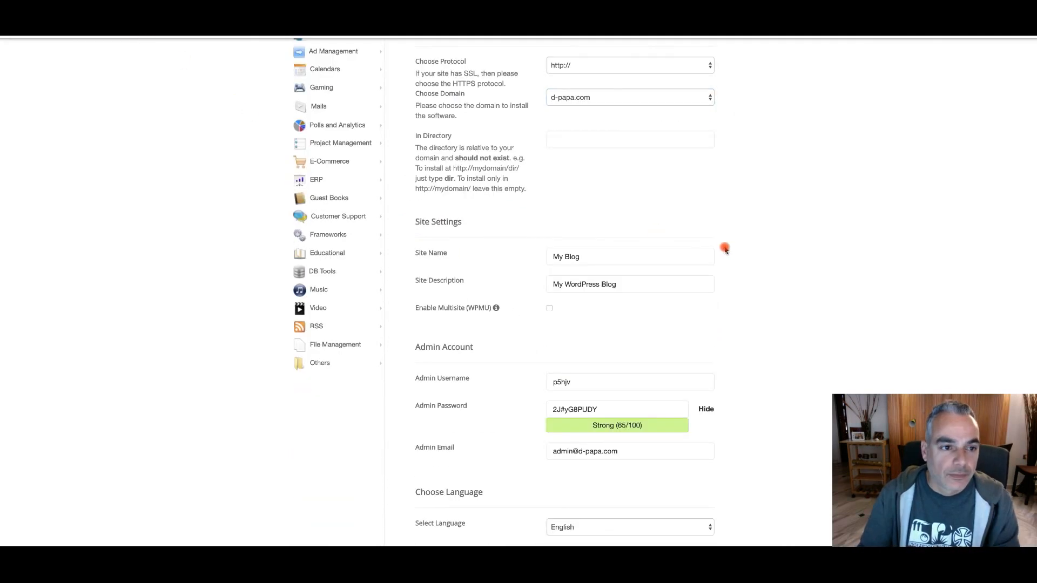
{"action": "scroll", "coordinate": [725, 248], "scroll_direction": "up", "scroll_amount": 1}
{"action": "left_click", "coordinate": [631, 165]}
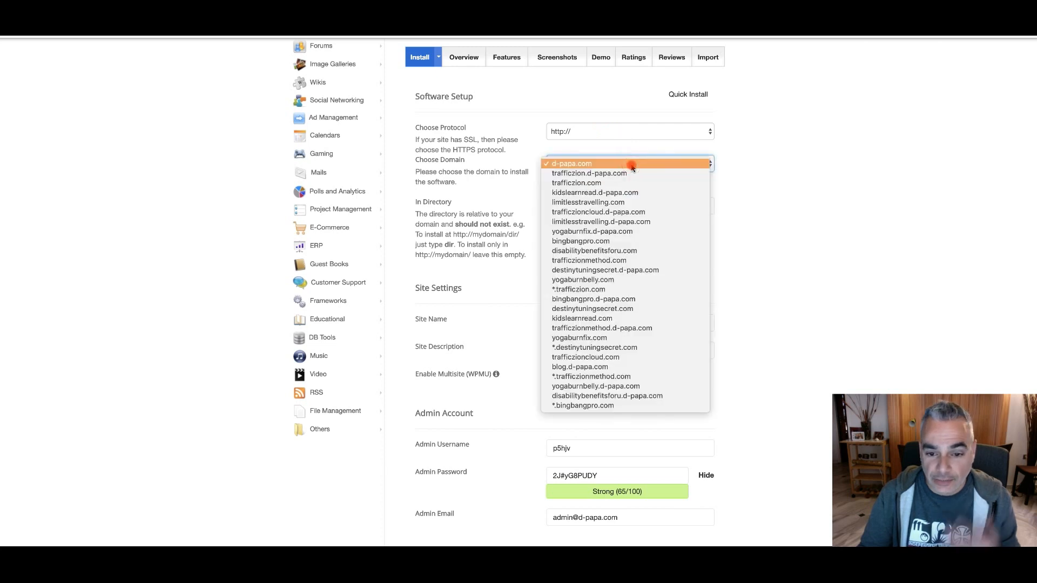
{"action": "left_click", "coordinate": [624, 251]}
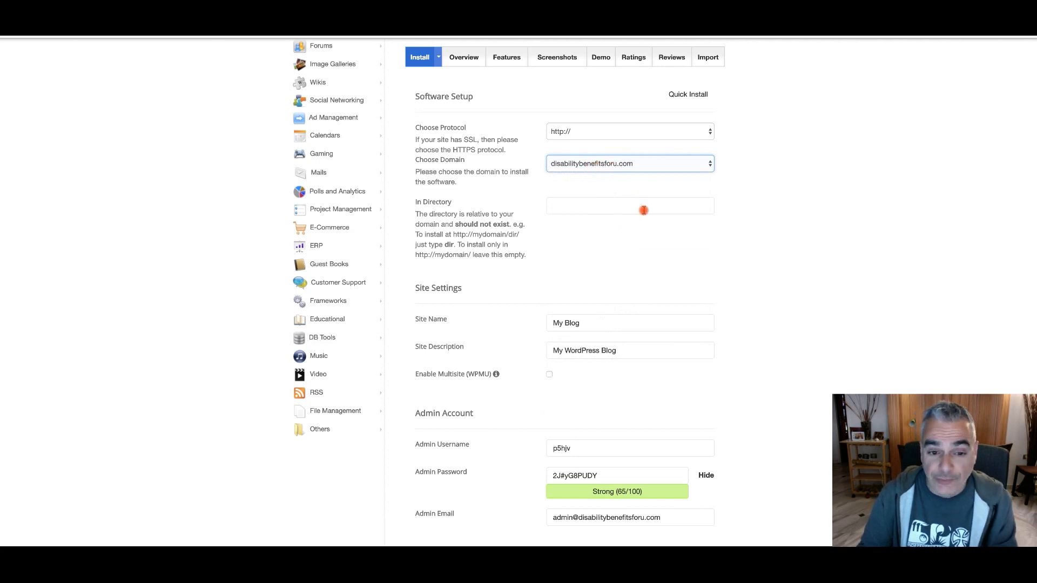
Set both the site name and the site description to "Disability Benefits"
{"action": "scroll", "coordinate": [648, 265], "scroll_direction": "down", "scroll_amount": 3}
{"action": "left_click_drag", "start_coordinate": [609, 241], "coordinate": [444, 202]}
{"action": "type", "text": "Di"}
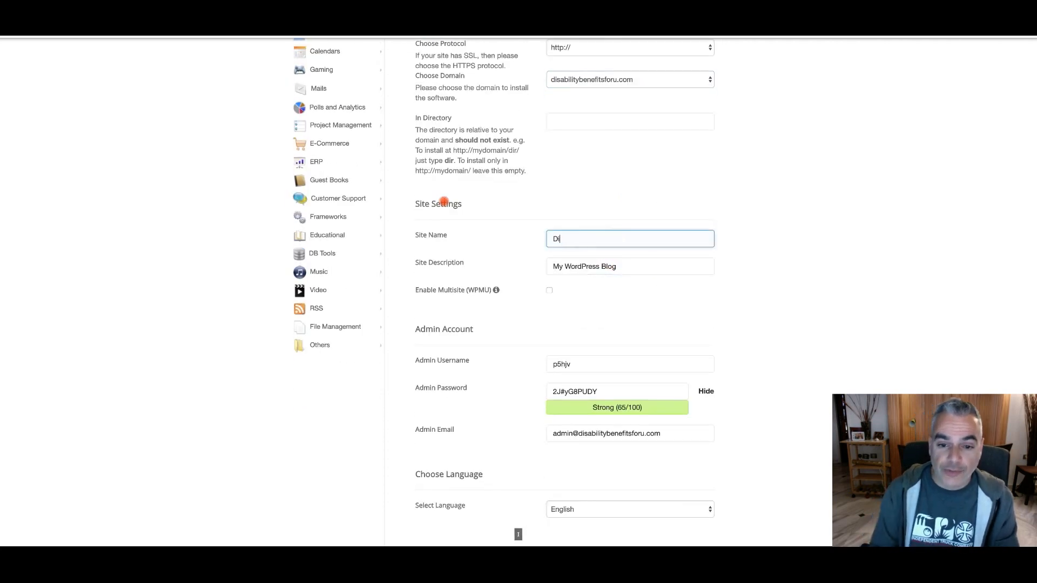
{"action": "type", "text": "sability Benefits"}
{"action": "left_click_drag", "start_coordinate": [643, 264], "coordinate": [529, 256]}
{"action": "type", "text": "Disability Benefits"}
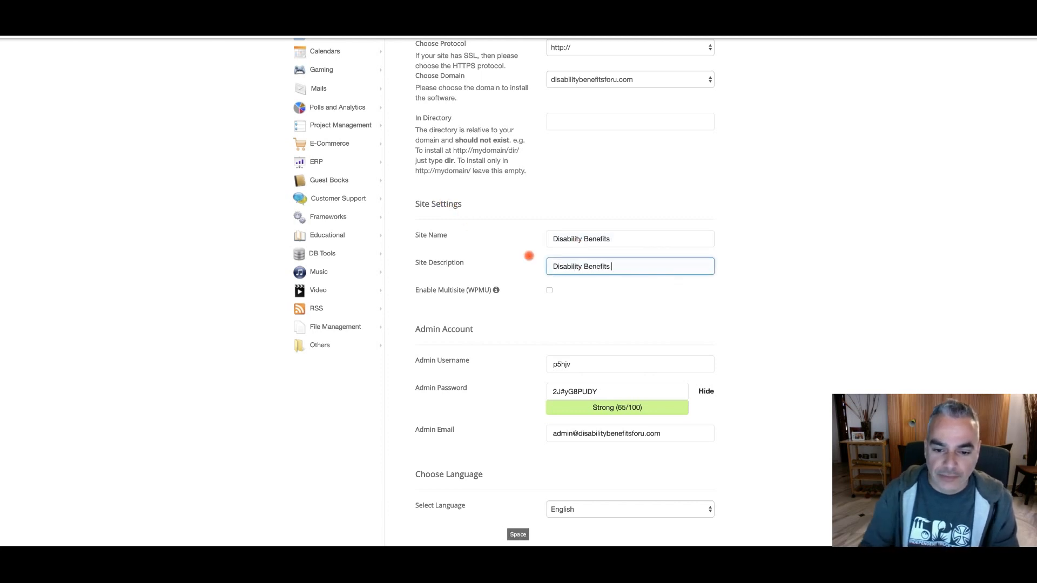
Enter "admin" as the admin username, mask the admin password, and replace it with a new password
{"action": "scroll", "coordinate": [606, 363], "scroll_direction": "down", "scroll_amount": 3}
{"action": "left_click_drag", "start_coordinate": [613, 269], "coordinate": [532, 262]}
{"action": "type", "text": "admin"}
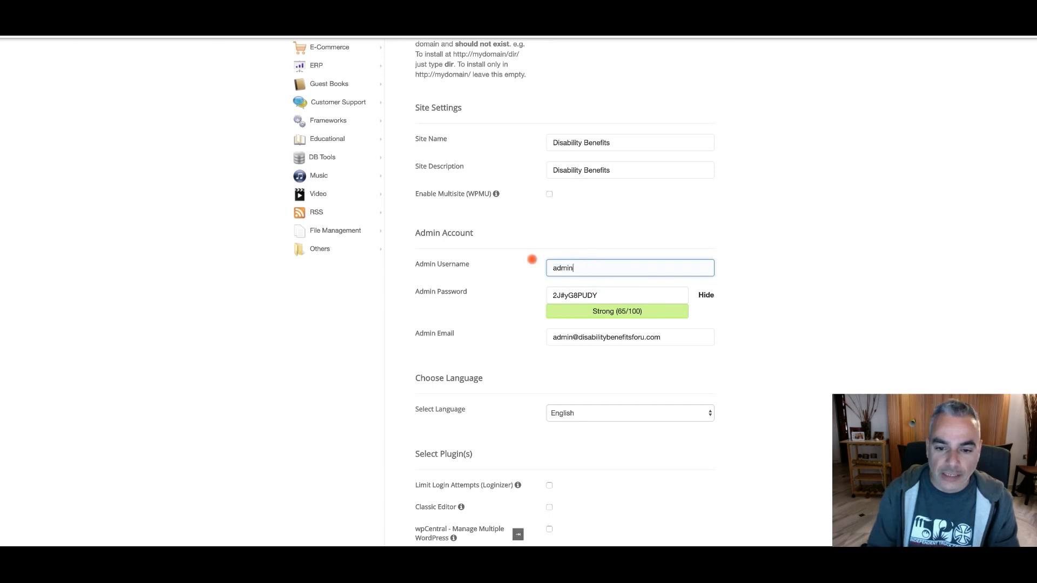
{"action": "key", "text": "Tab"}
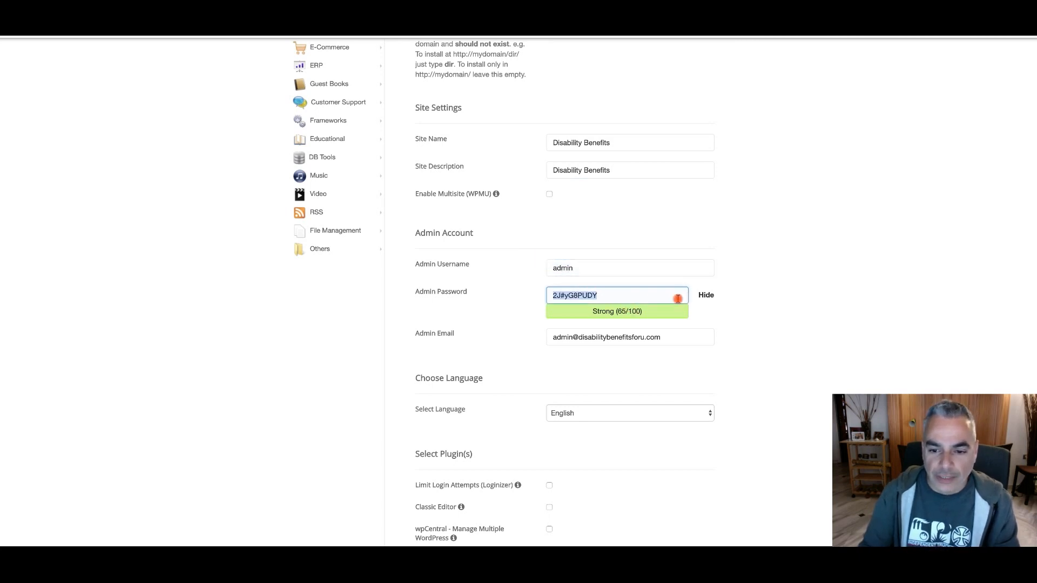
{"action": "left_click", "coordinate": [592, 297]}
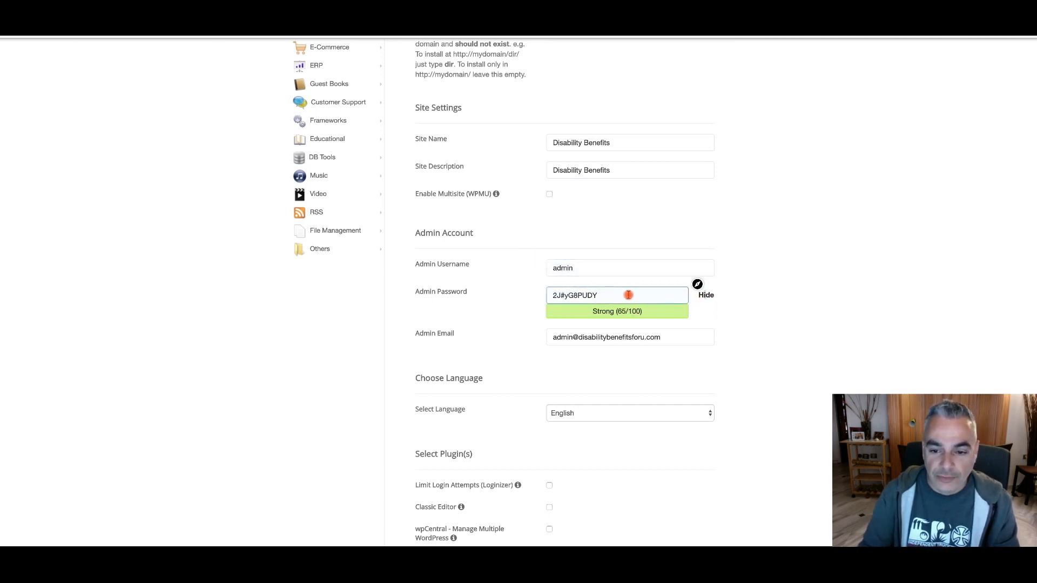
{"action": "left_click", "coordinate": [707, 294]}
{"action": "left_click_drag", "start_coordinate": [632, 298], "coordinate": [529, 282]}
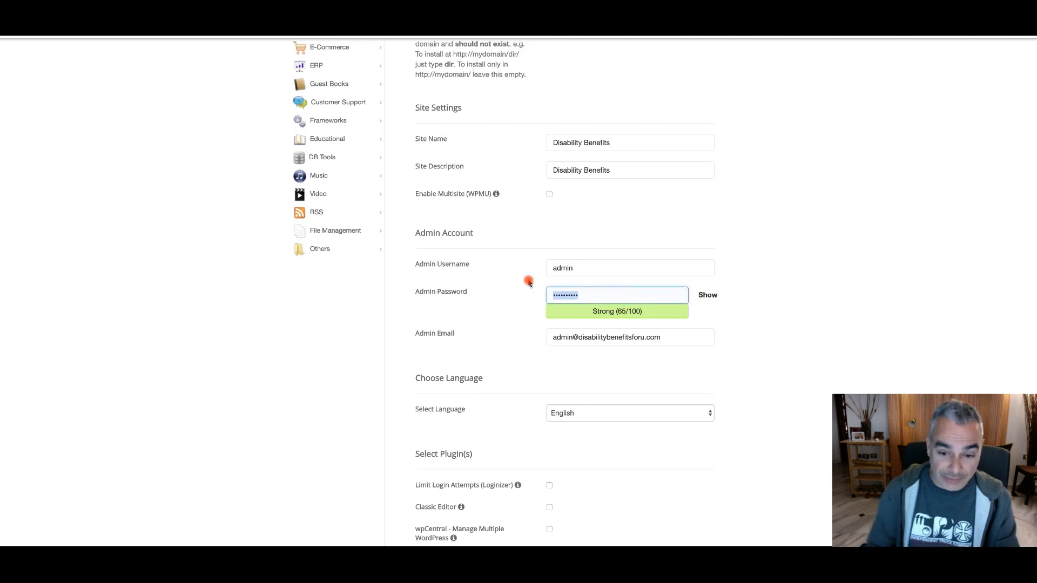
{"action": "type", "text": "•••••••••••••"}
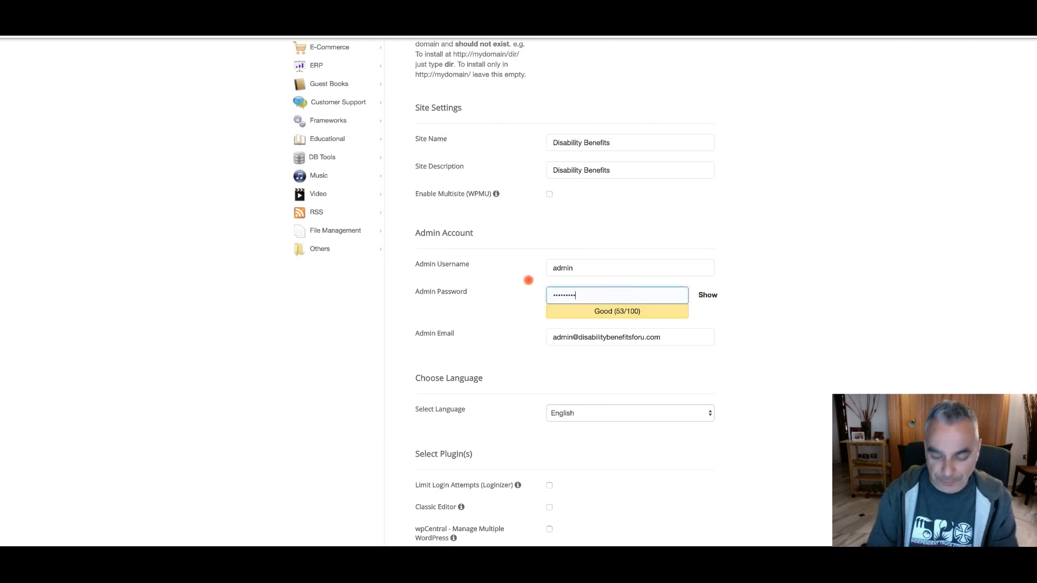
Change the admin username to "disabilitybenefitsforu"
{"action": "double_click", "coordinate": [585, 273]}
{"action": "key", "text": "BackSpace"}
{"action": "type", "text": "disabilitybenefits"}
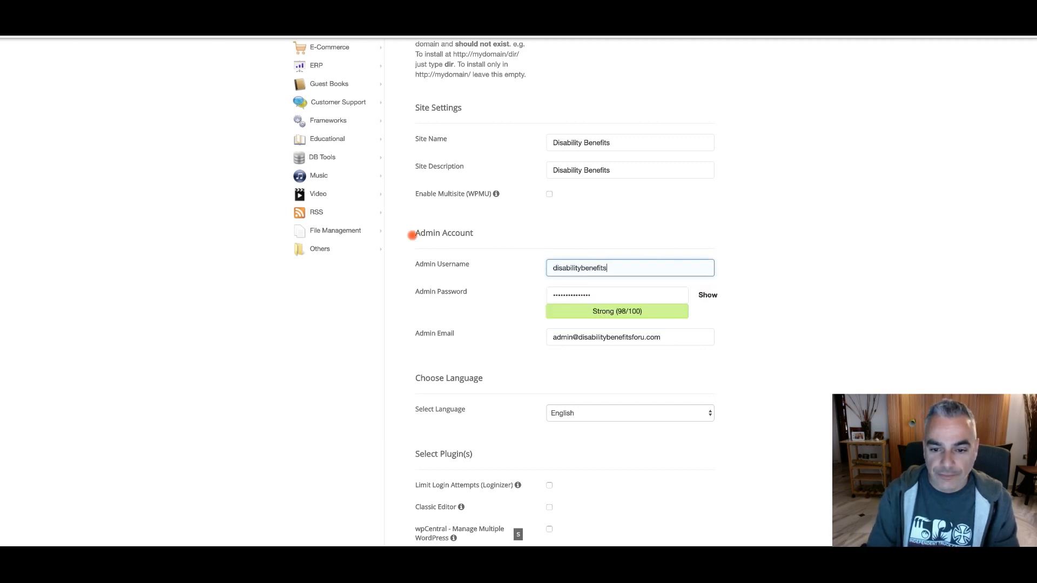
{"action": "type", "text": "foru"}
Start the WordPress installation with the language, plugin and WordPress Starter options left as they are
{"action": "scroll", "coordinate": [567, 313], "scroll_direction": "down", "scroll_amount": 5}
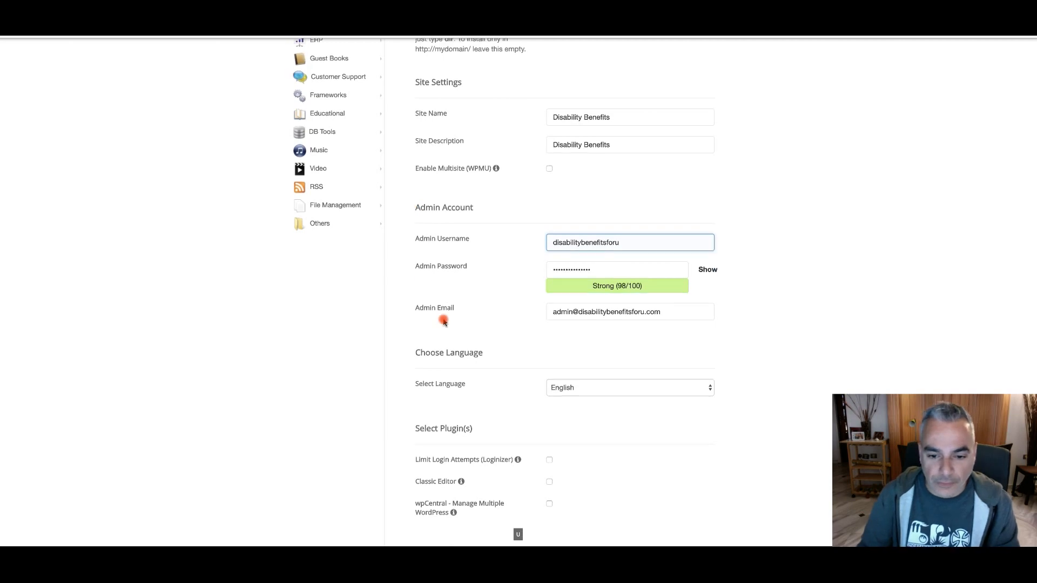
{"action": "scroll", "coordinate": [596, 234], "scroll_direction": "down", "scroll_amount": 3}
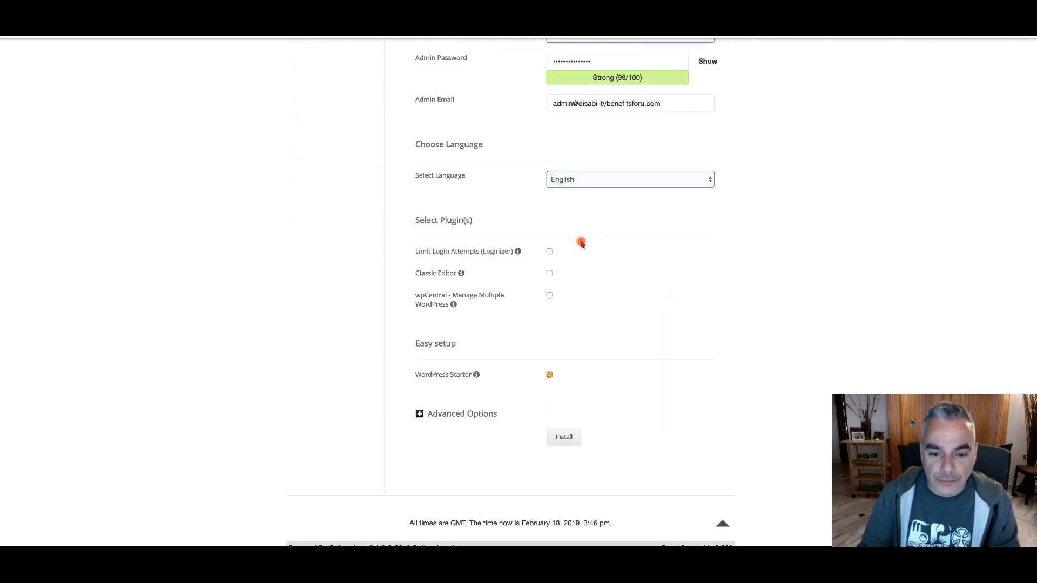
{"action": "left_click", "coordinate": [564, 409]}
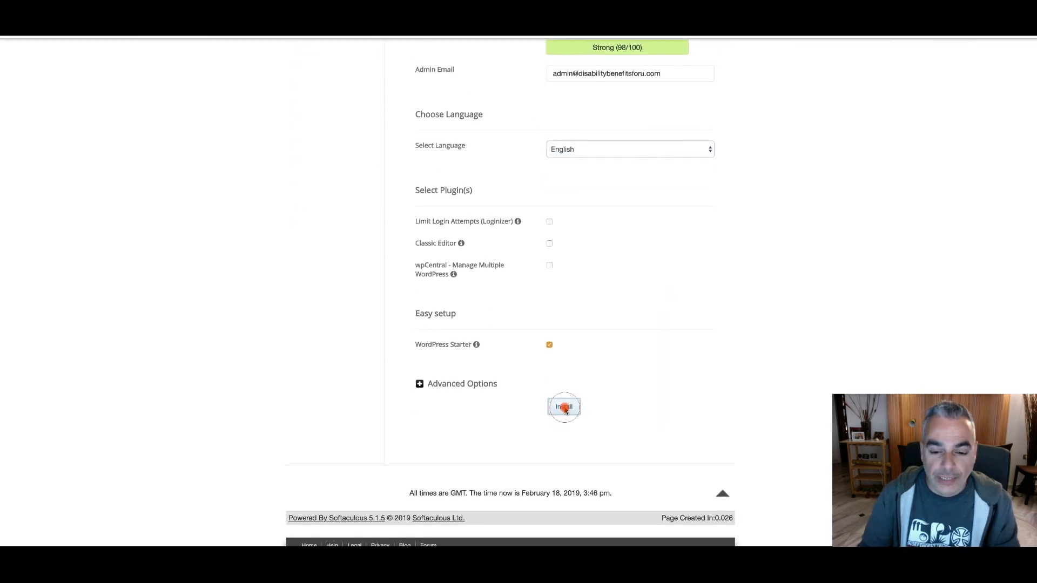
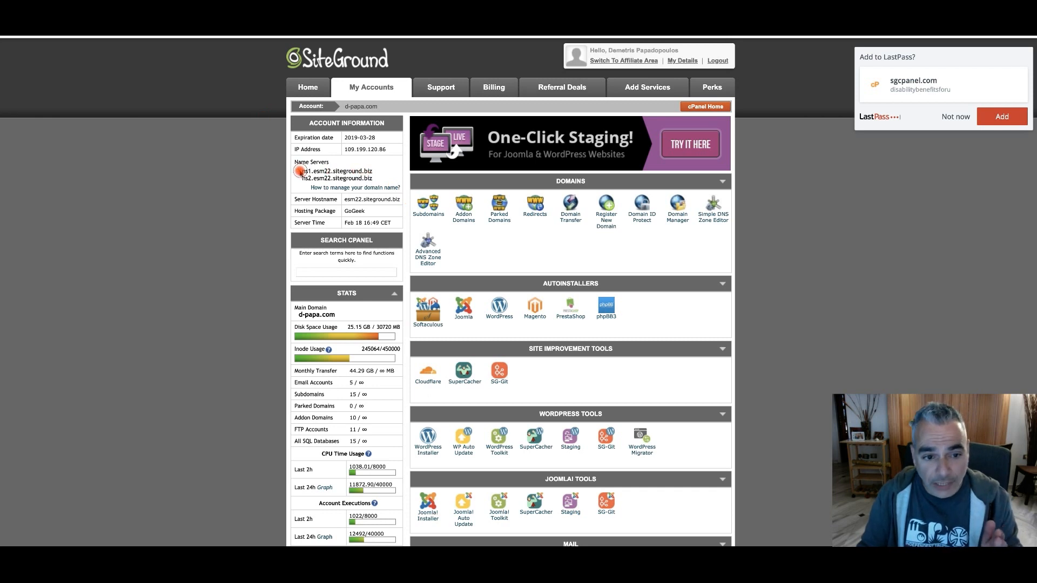
Copy the two SiteGround name servers, ns1.esm22.siteground.biz and ns2.esm22.siteground.biz, from the account information
{"action": "left_click_drag", "start_coordinate": [300, 171], "coordinate": [378, 178]}
{"action": "key", "text": "ctrl+c"}
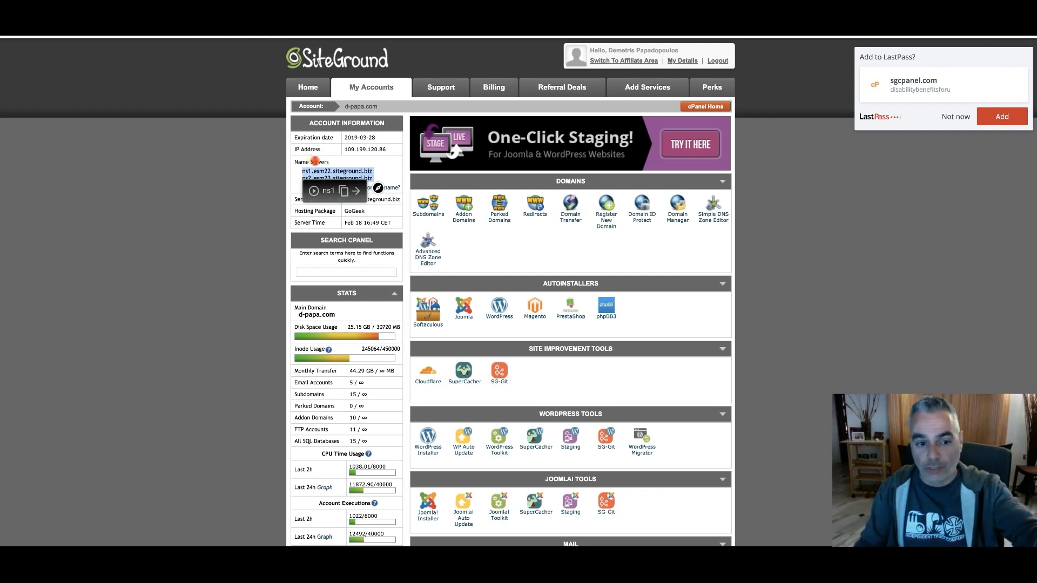
{"action": "right_click", "coordinate": [330, 171]}
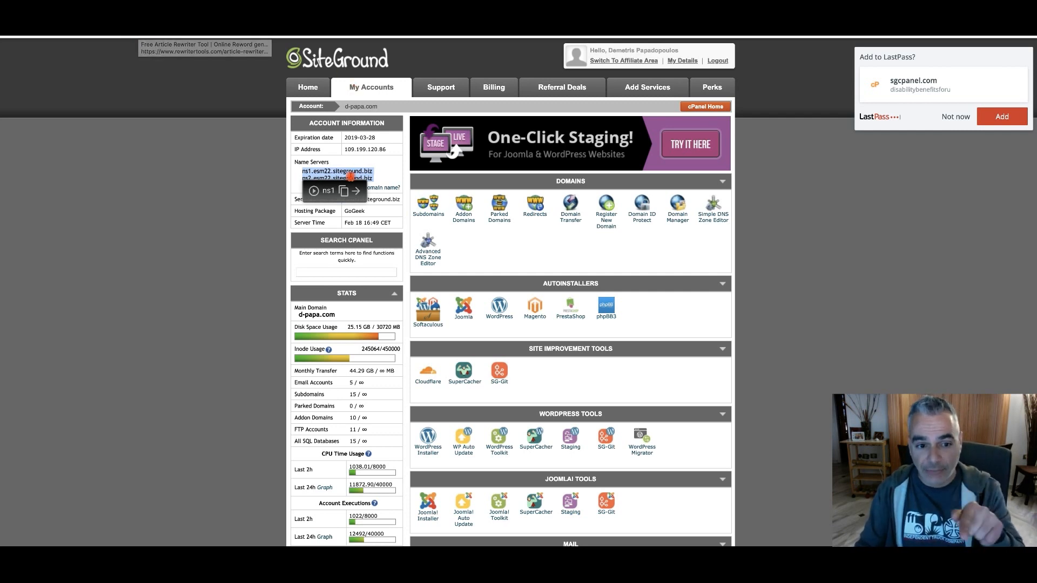
{"action": "right_click", "coordinate": [348, 172]}
{"action": "left_click", "coordinate": [381, 197]}
{"action": "left_click", "coordinate": [299, 184]}
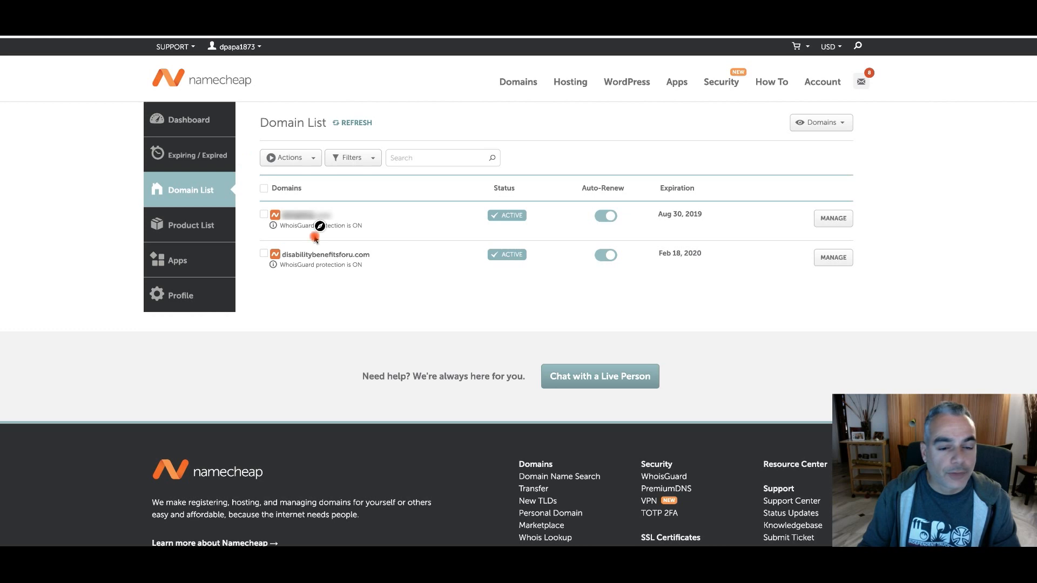
Open the management page of disabilitybenefitsforu.com at Namecheap and turn off its Parking Page
{"action": "left_click", "coordinate": [306, 254]}
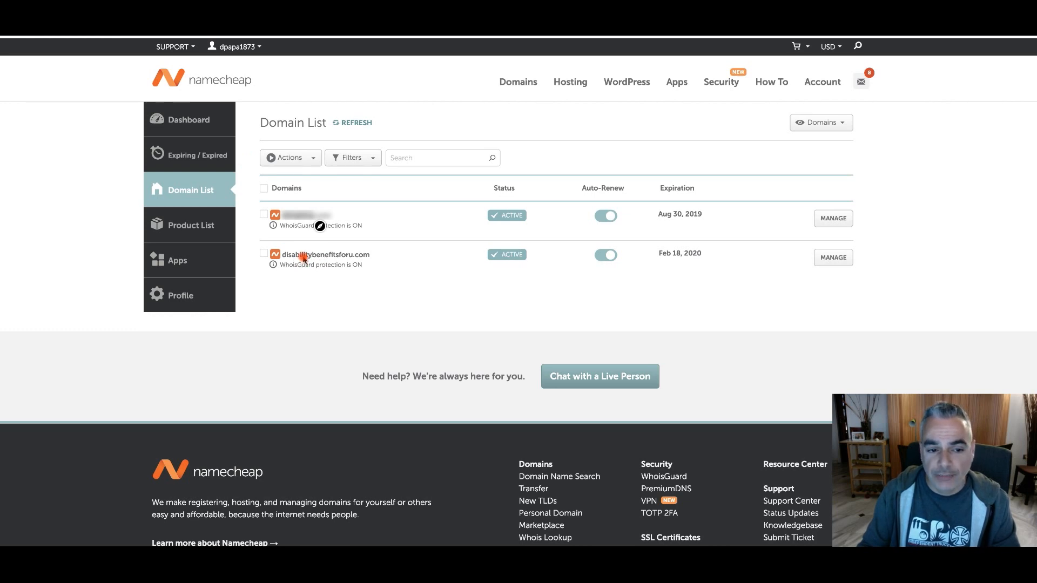
{"action": "left_click", "coordinate": [834, 259]}
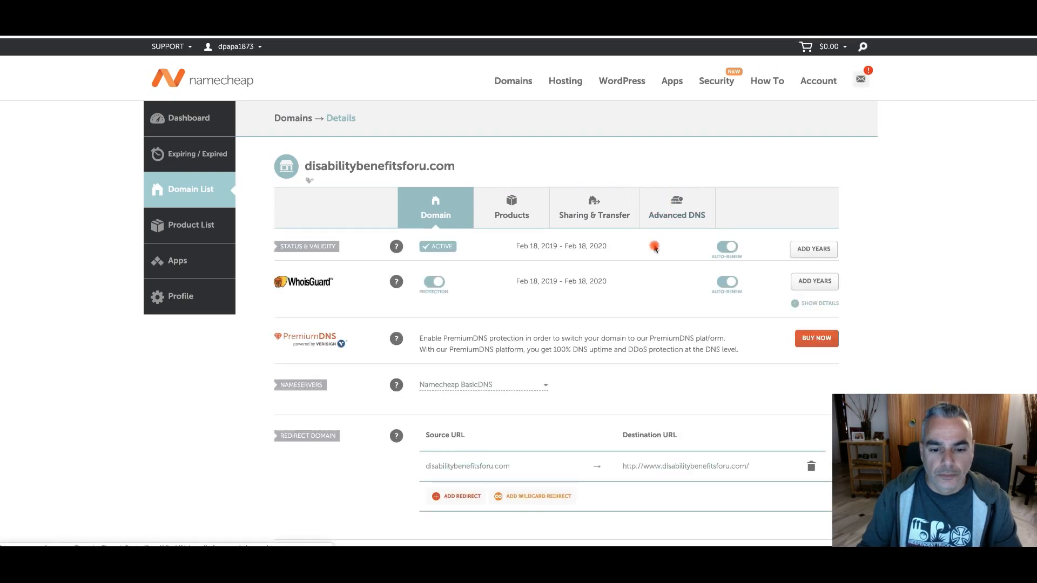
{"action": "scroll", "coordinate": [655, 248], "scroll_direction": "down", "scroll_amount": 3}
{"action": "scroll", "coordinate": [655, 249], "scroll_direction": "down", "scroll_amount": 6}
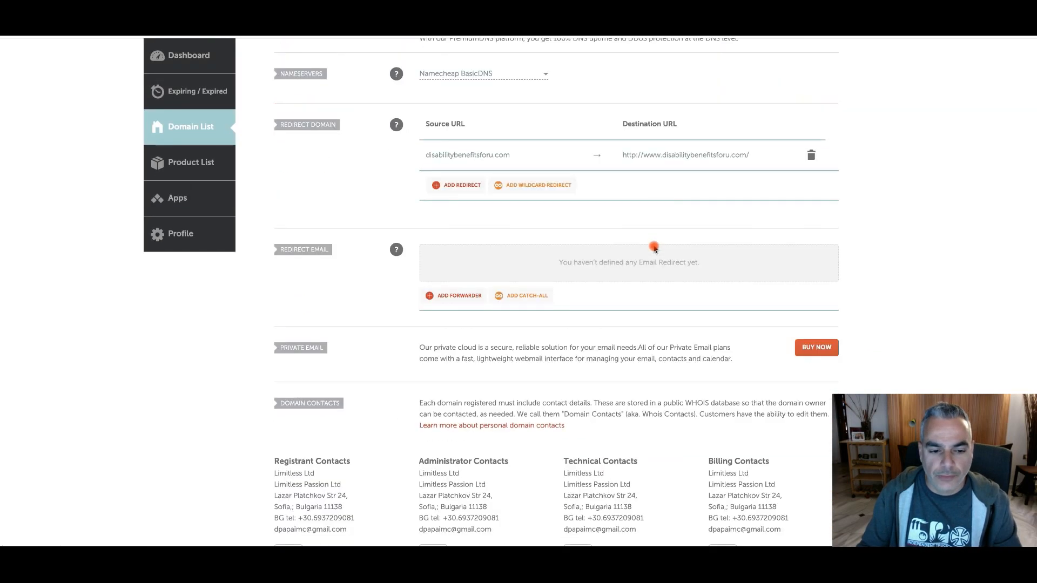
{"action": "scroll", "coordinate": [655, 248], "scroll_direction": "down", "scroll_amount": 2}
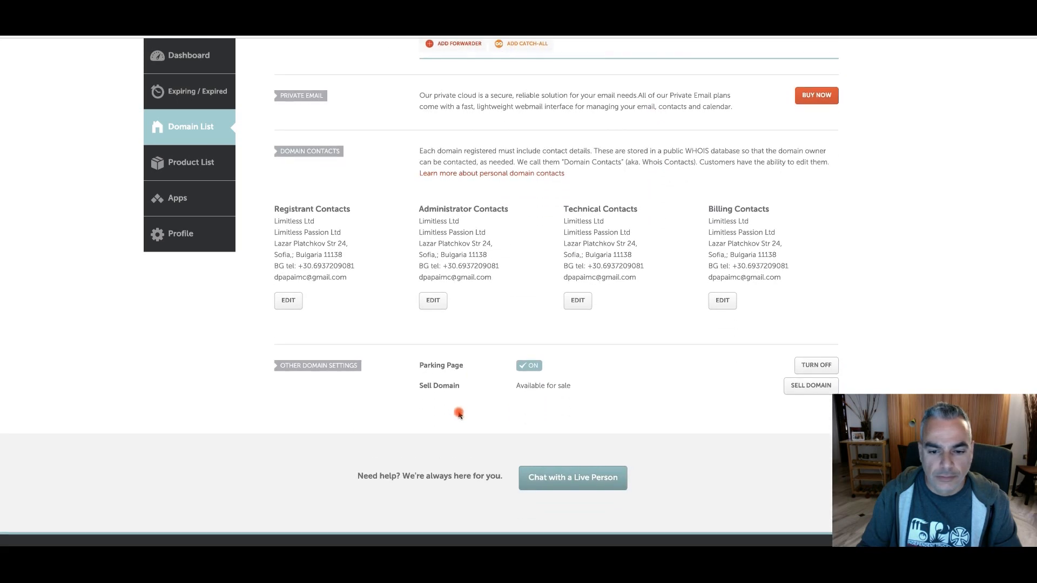
{"action": "left_click", "coordinate": [807, 365]}
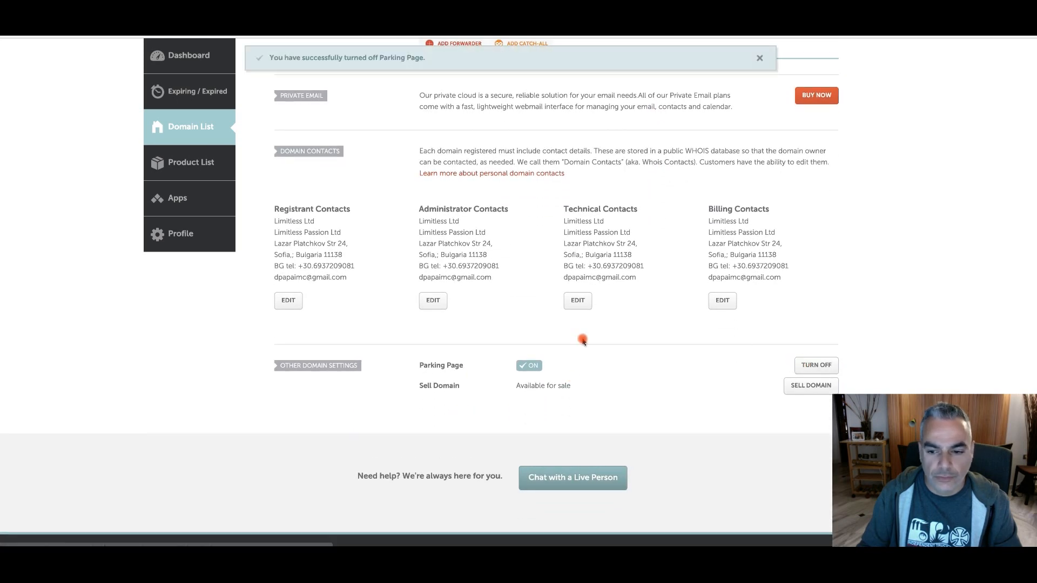
Switch the domain's nameservers to Custom DNS and paste both copied SiteGround name servers into the first nameserver entry
{"action": "scroll", "coordinate": [580, 339], "scroll_direction": "up", "scroll_amount": 1}
{"action": "scroll", "coordinate": [455, 292], "scroll_direction": "up", "scroll_amount": 5}
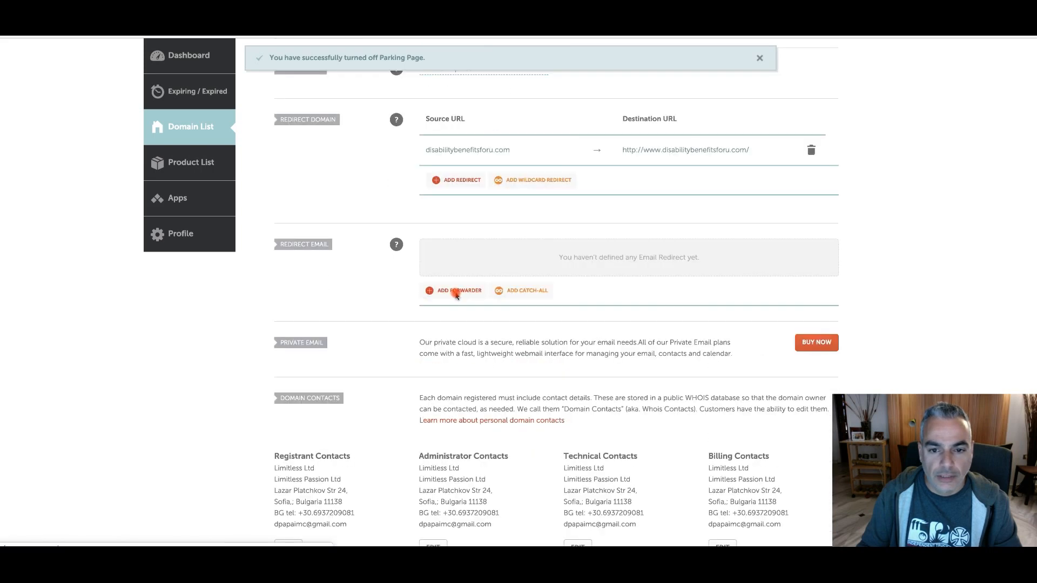
{"action": "scroll", "coordinate": [689, 268], "scroll_direction": "up", "scroll_amount": 1}
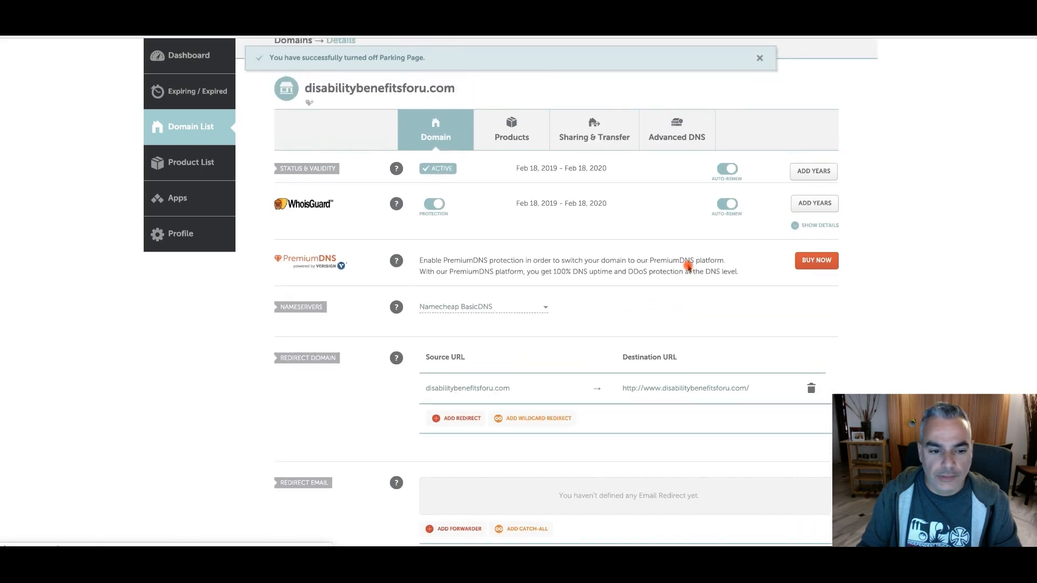
{"action": "left_click", "coordinate": [487, 307]}
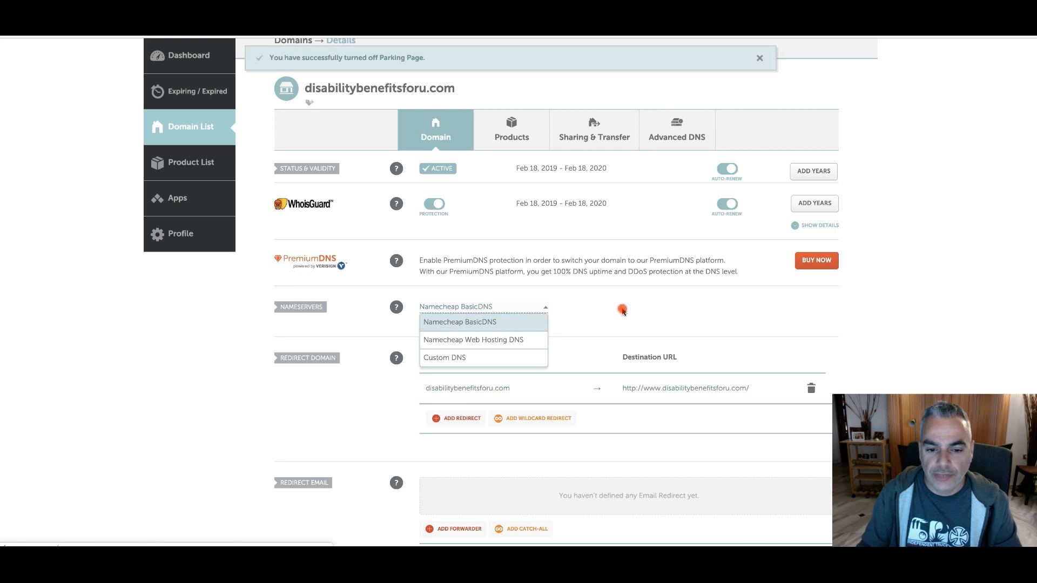
{"action": "left_click", "coordinate": [475, 358]}
{"action": "left_click", "coordinate": [479, 335]}
{"action": "key", "text": "ctrl+v"}
{"action": "left_click_drag", "start_coordinate": [500, 335], "coordinate": [651, 334]}
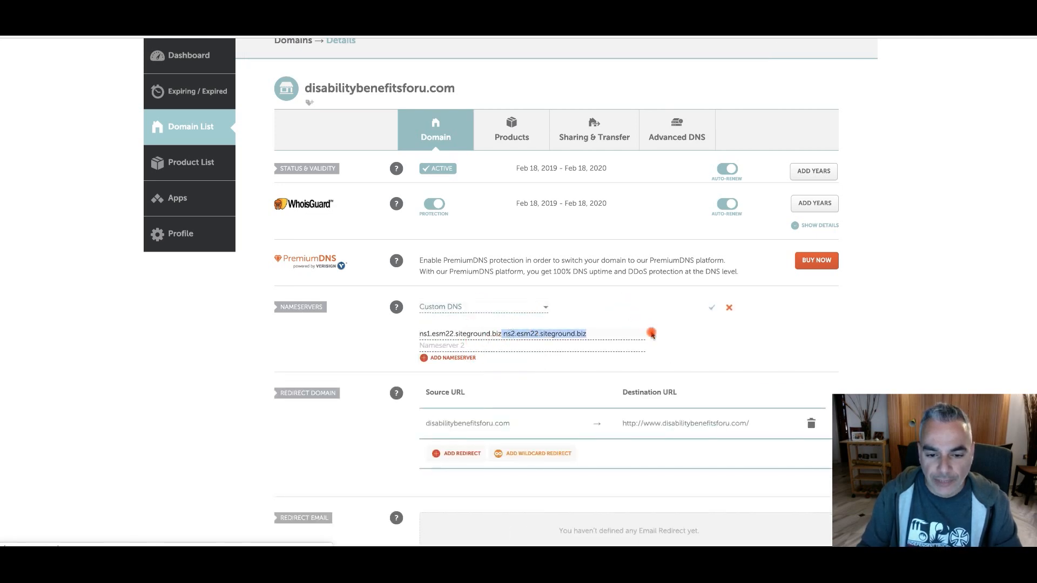
Move ns2.esm22.siteground.biz from the first to the second nameserver entry and remove its leading space
{"action": "right_click", "coordinate": [596, 335]}
{"action": "left_click", "coordinate": [590, 335]}
{"action": "right_click", "coordinate": [591, 336]}
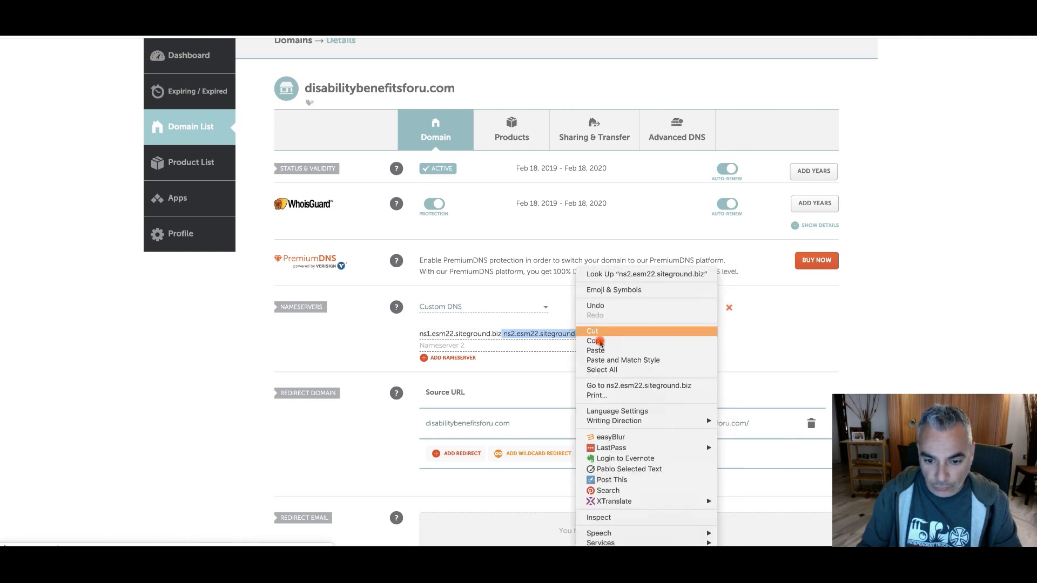
{"action": "left_click", "coordinate": [593, 331]}
{"action": "left_click", "coordinate": [480, 346]}
{"action": "key", "text": "super+v"}
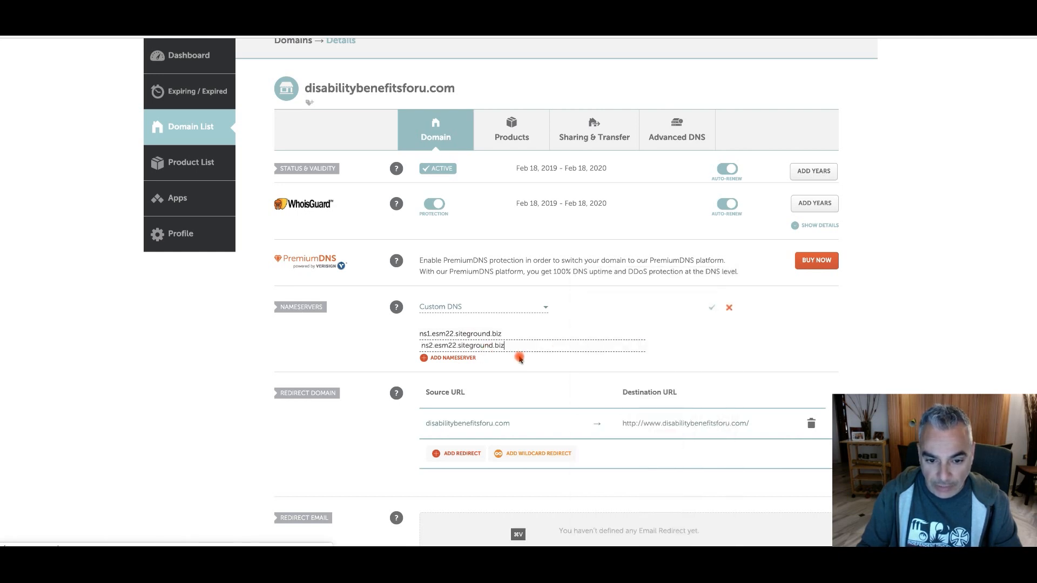
{"action": "left_click", "coordinate": [422, 345]}
{"action": "key", "text": "BackSpace"}
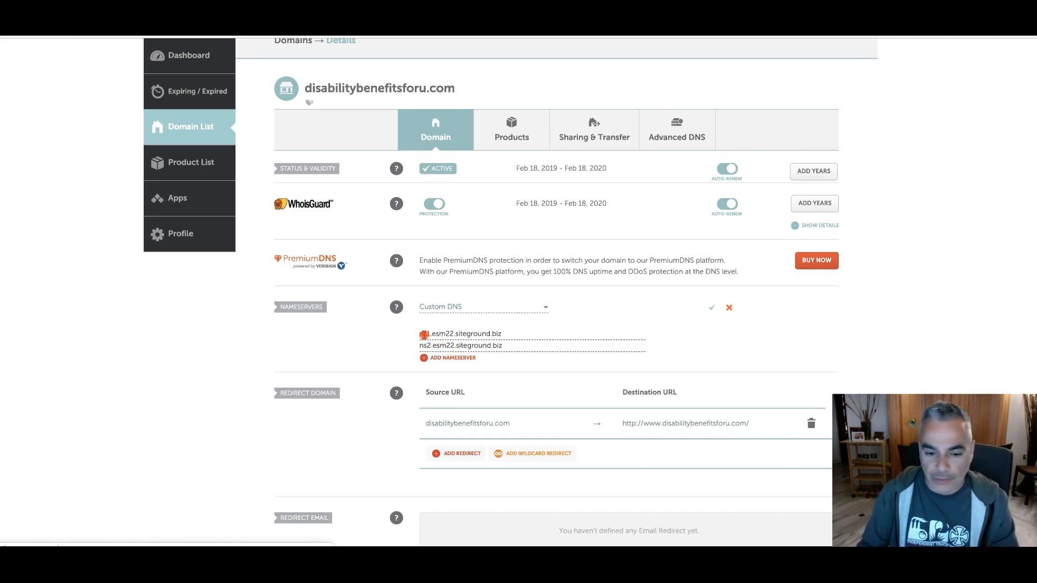
Check the Parking Page setting and reload the domain's details page
{"action": "scroll", "coordinate": [427, 338], "scroll_direction": "down", "scroll_amount": 3}
{"action": "scroll", "coordinate": [428, 340], "scroll_direction": "down", "scroll_amount": 10}
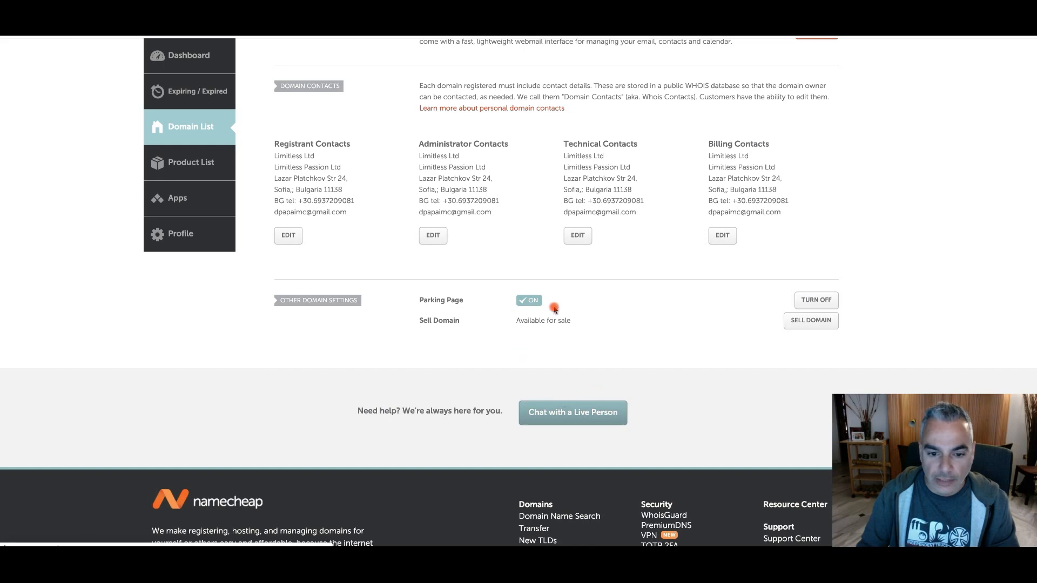
{"action": "scroll", "coordinate": [533, 315], "scroll_direction": "up", "scroll_amount": 13}
{"action": "key", "text": "super+r"}
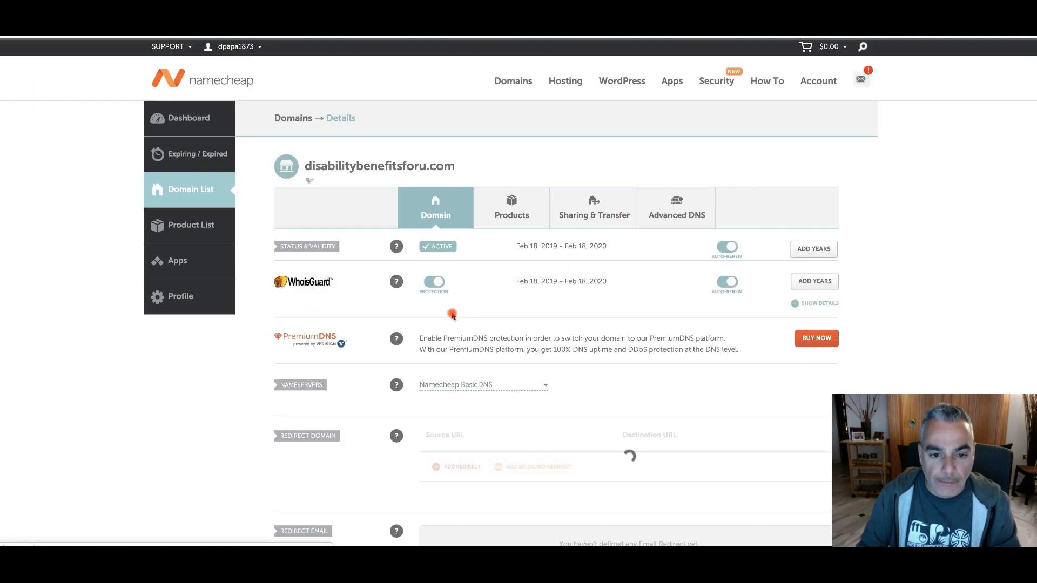
Set the nameservers of disabilitybenefitsforu.com to Custom DNS again and paste ns2.esm22.siteground.biz into the first entry
{"action": "scroll", "coordinate": [450, 314], "scroll_direction": "down", "scroll_amount": 1}
{"action": "scroll", "coordinate": [450, 314], "scroll_direction": "down", "scroll_amount": 1}
{"action": "left_click", "coordinate": [510, 330]}
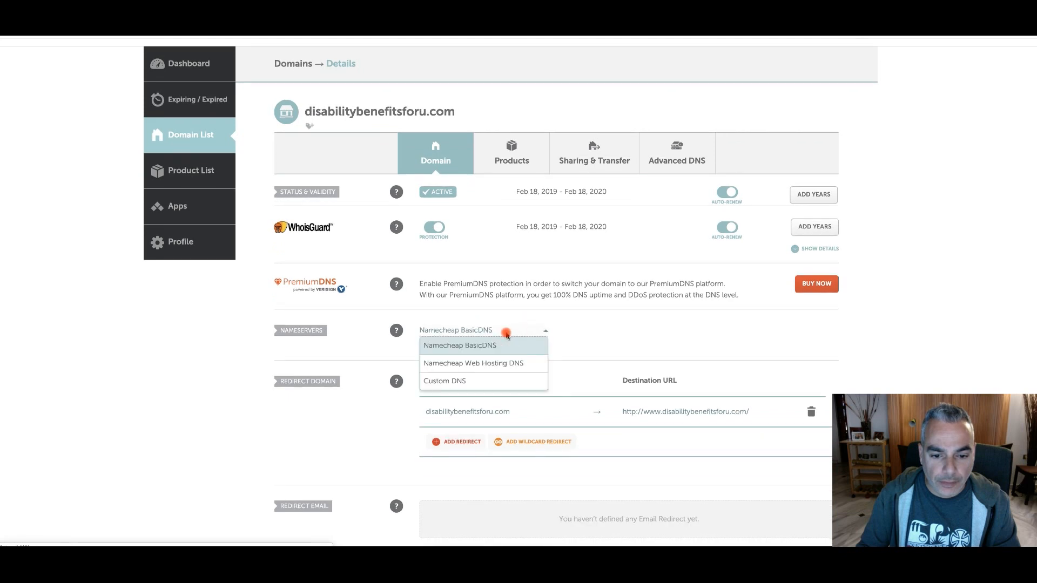
{"action": "left_click", "coordinate": [470, 381]}
{"action": "left_click", "coordinate": [500, 357]}
{"action": "key", "text": "super+v"}
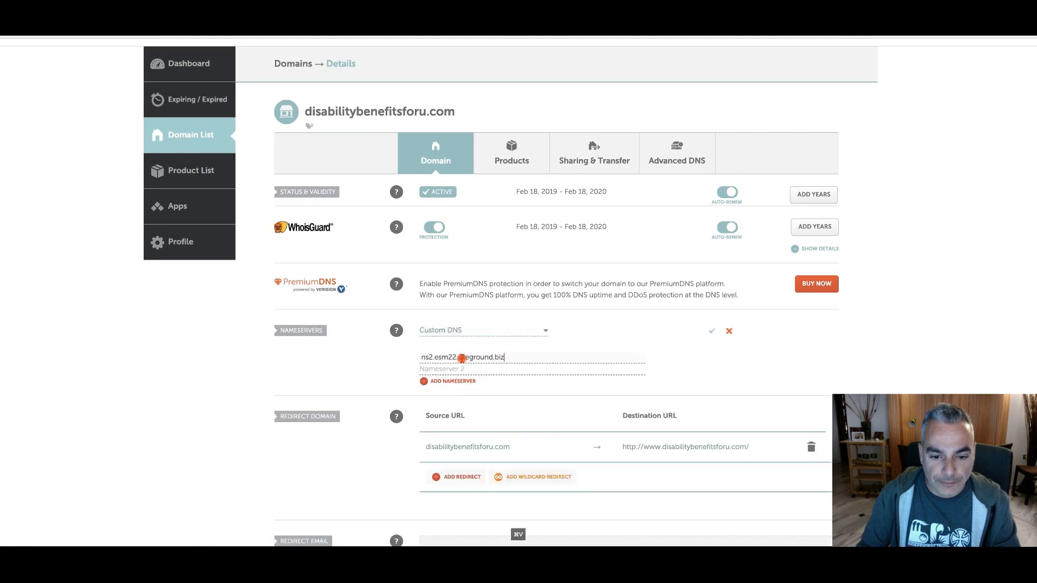
Enter ns2.esm22.siteground.biz as the second nameserver and change the first one to ns1.esm22.siteground.biz
{"action": "triple_click", "coordinate": [440, 353]}
{"action": "right_click", "coordinate": [440, 353]}
{"action": "left_click", "coordinate": [459, 330]}
{"action": "left_click", "coordinate": [429, 369]}
{"action": "key", "text": "super+v"}
{"action": "left_click", "coordinate": [421, 357]}
{"action": "key", "text": "super+v"}
{"action": "key", "text": "BackSpace"}
{"action": "type", "text": "1"}
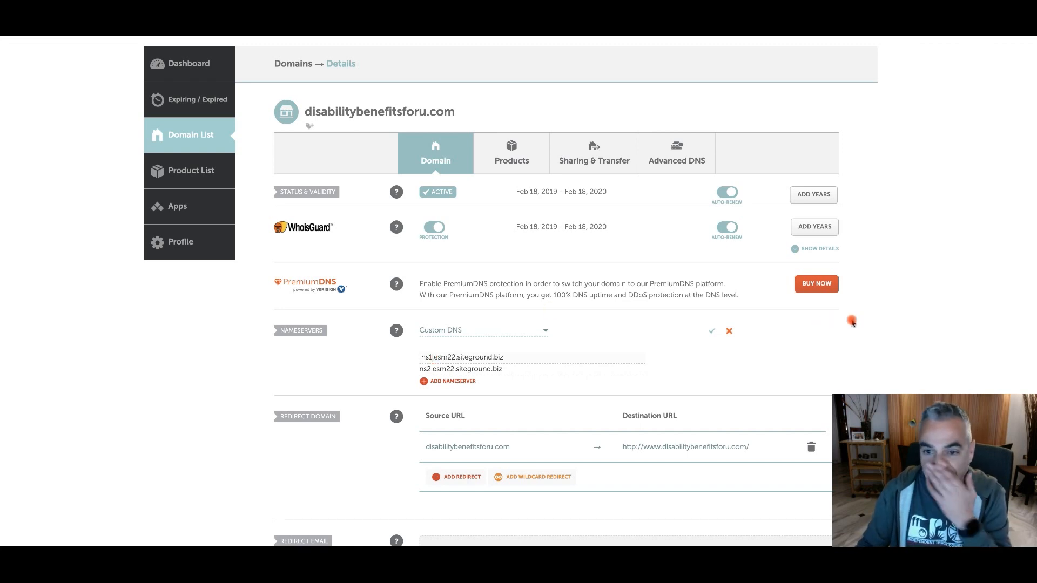
Check the Parking Page setting and save the two custom nameservers
{"action": "scroll", "coordinate": [882, 314], "scroll_direction": "up", "scroll_amount": 2}
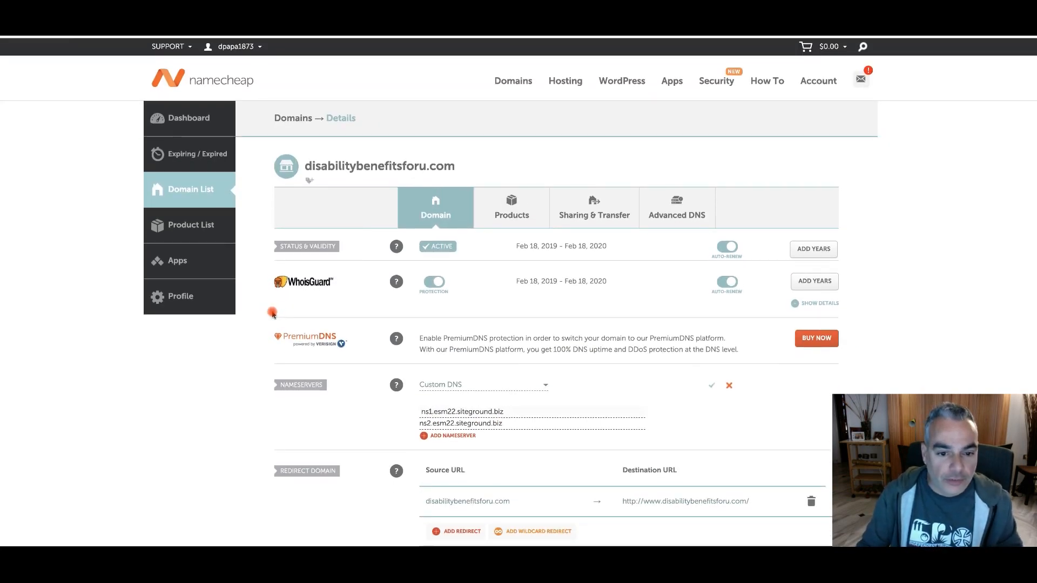
{"action": "scroll", "coordinate": [252, 324], "scroll_direction": "down", "scroll_amount": 5}
{"action": "scroll", "coordinate": [252, 326], "scroll_direction": "down", "scroll_amount": 6}
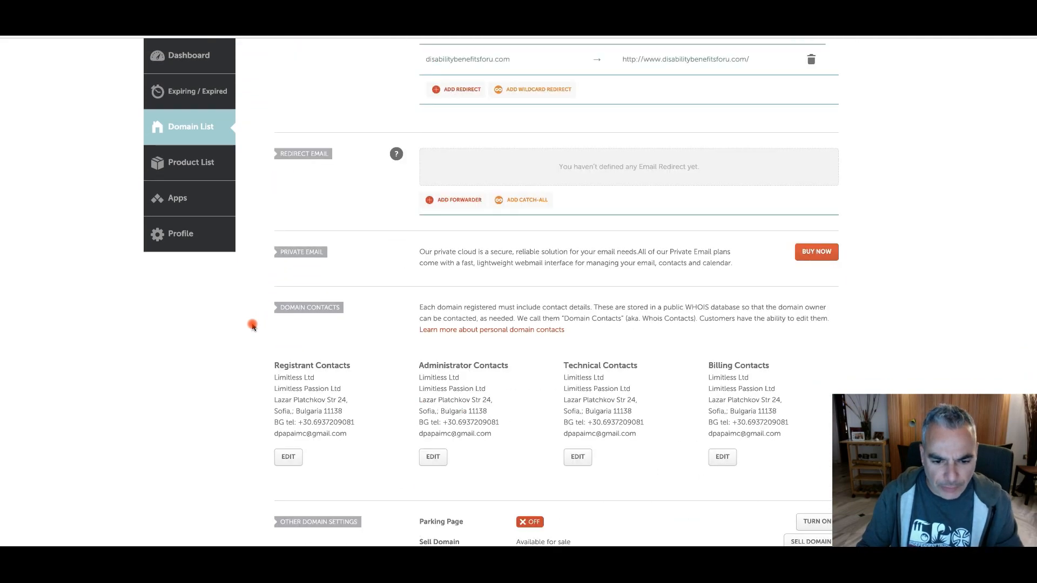
{"action": "scroll", "coordinate": [251, 326], "scroll_direction": "down", "scroll_amount": 4}
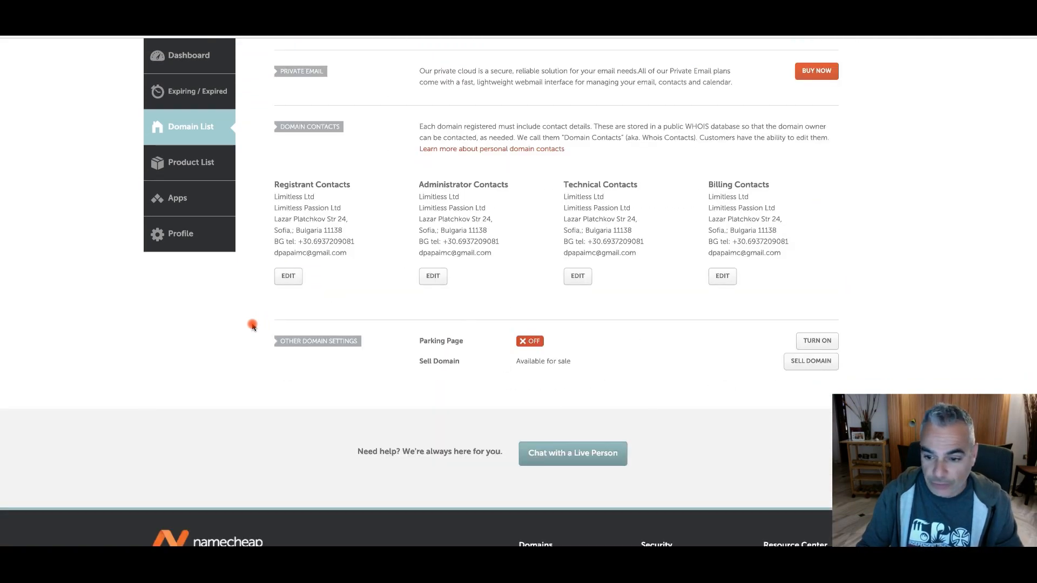
{"action": "scroll", "coordinate": [251, 325], "scroll_direction": "up", "scroll_amount": 1}
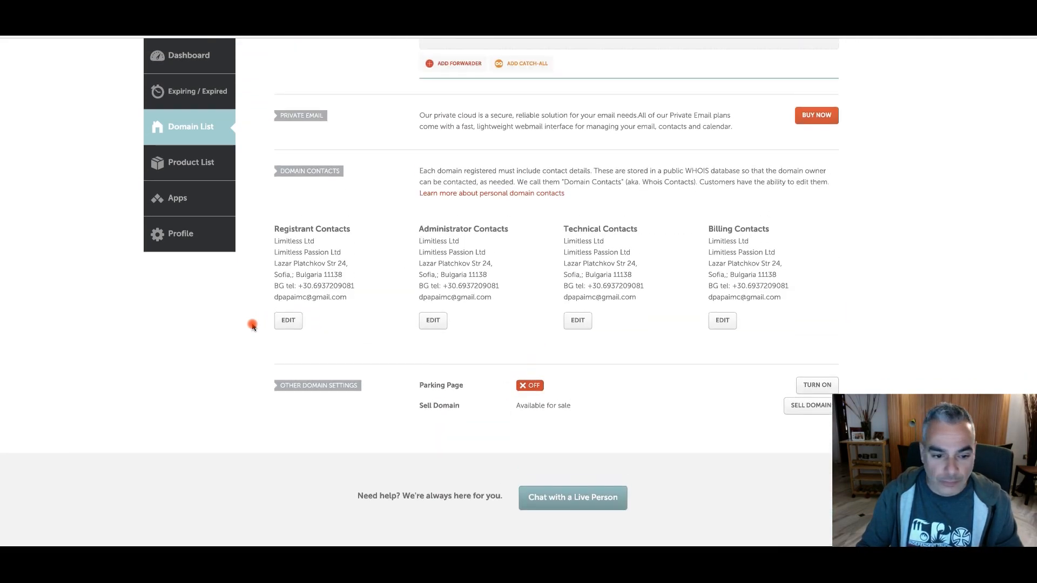
{"action": "scroll", "coordinate": [252, 326], "scroll_direction": "up", "scroll_amount": 10}
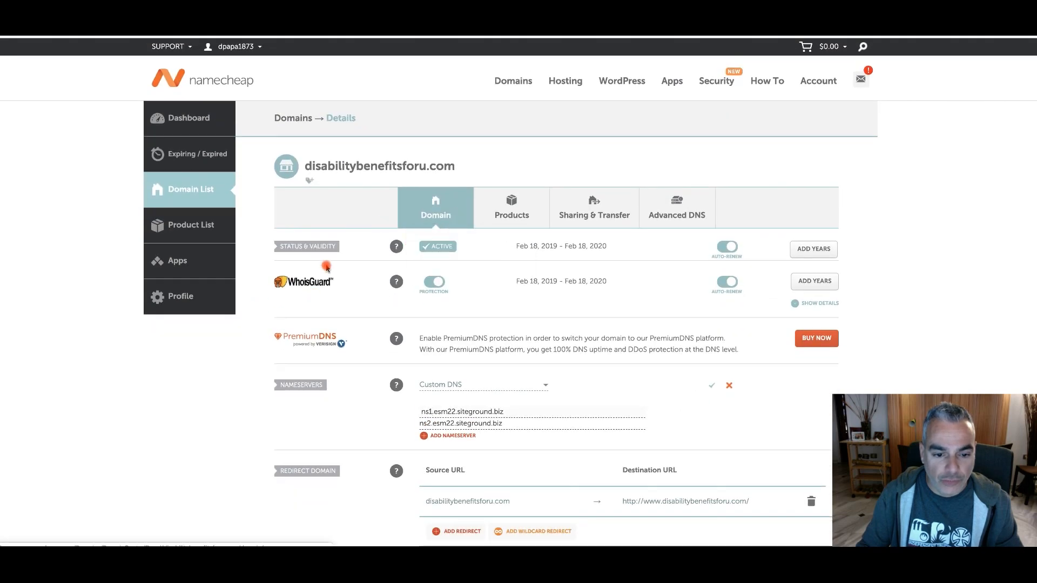
{"action": "left_click", "coordinate": [712, 385]}
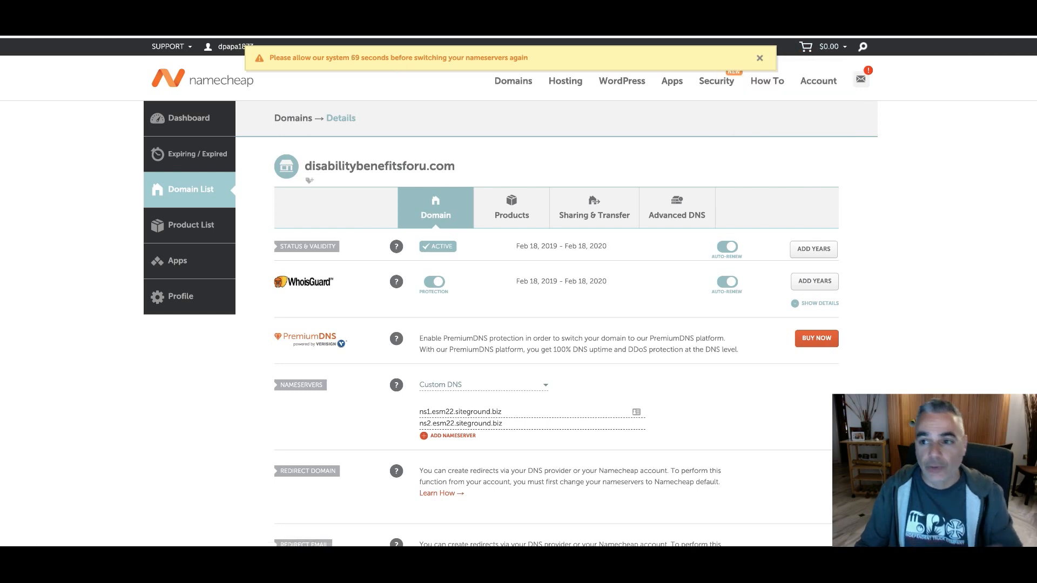
Return to SiteGround and open the WordPress admin panel of disabilitybenefitsforu.com from the account's installations
{"action": "left_click", "coordinate": [142, 34]}
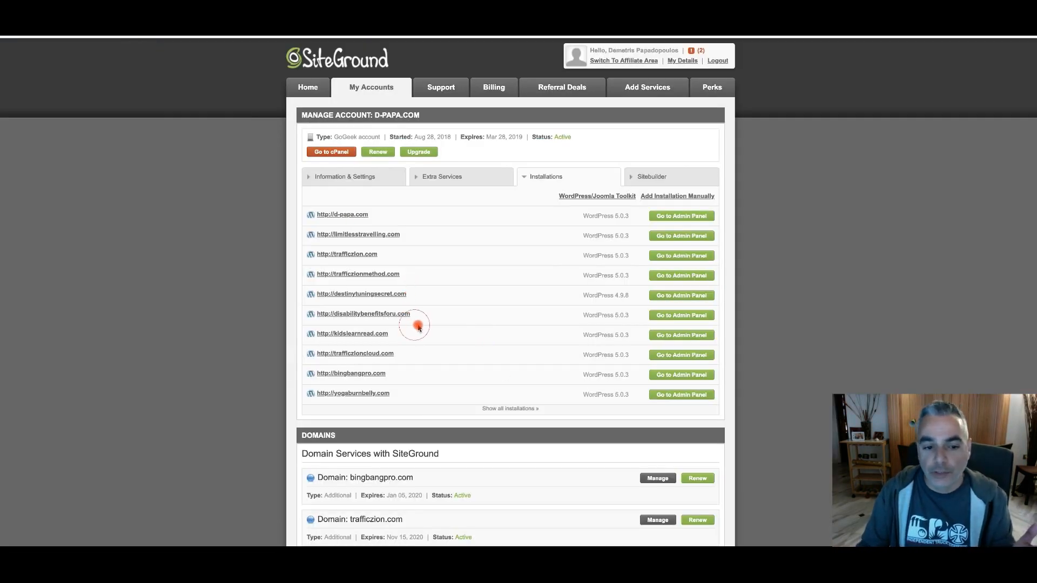
{"action": "left_click", "coordinate": [668, 316]}
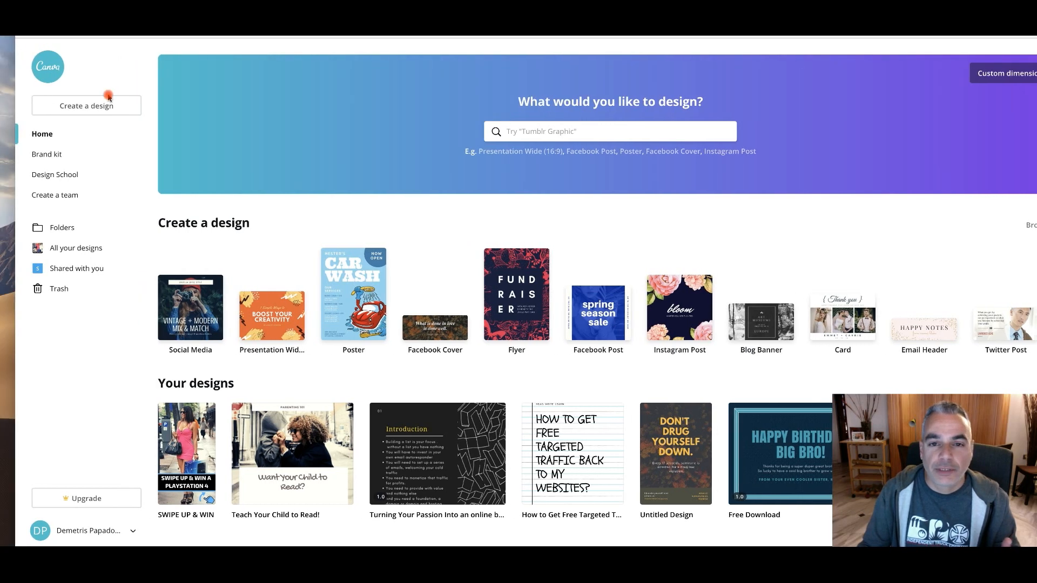
Create a new blank Social Media design in Canva
{"action": "left_click", "coordinate": [72, 110]}
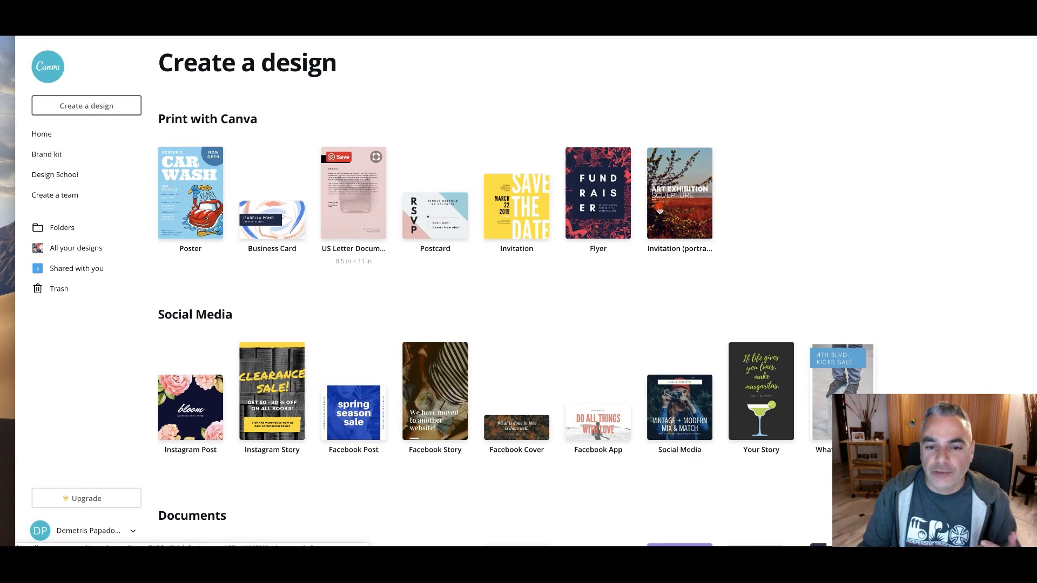
{"action": "scroll", "coordinate": [572, 363], "scroll_direction": "down", "scroll_amount": 2}
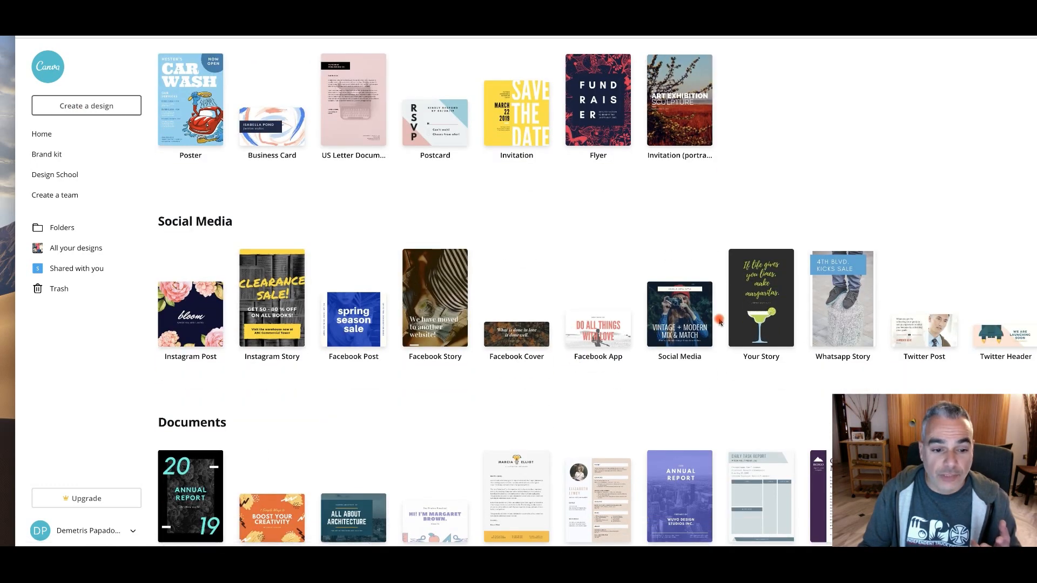
{"action": "scroll", "coordinate": [719, 321], "scroll_direction": "down", "scroll_amount": 2}
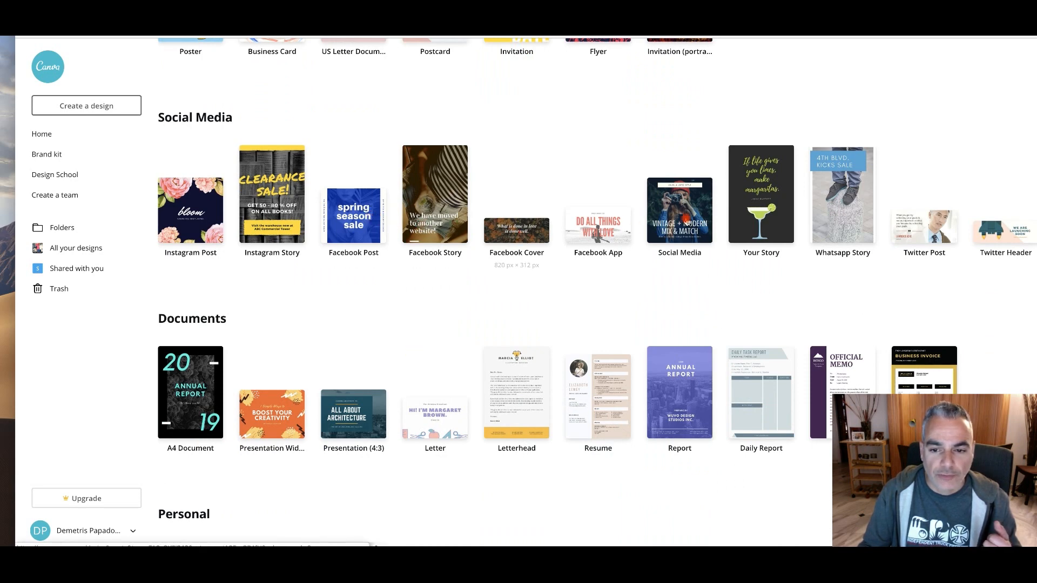
{"action": "left_click", "coordinate": [674, 209]}
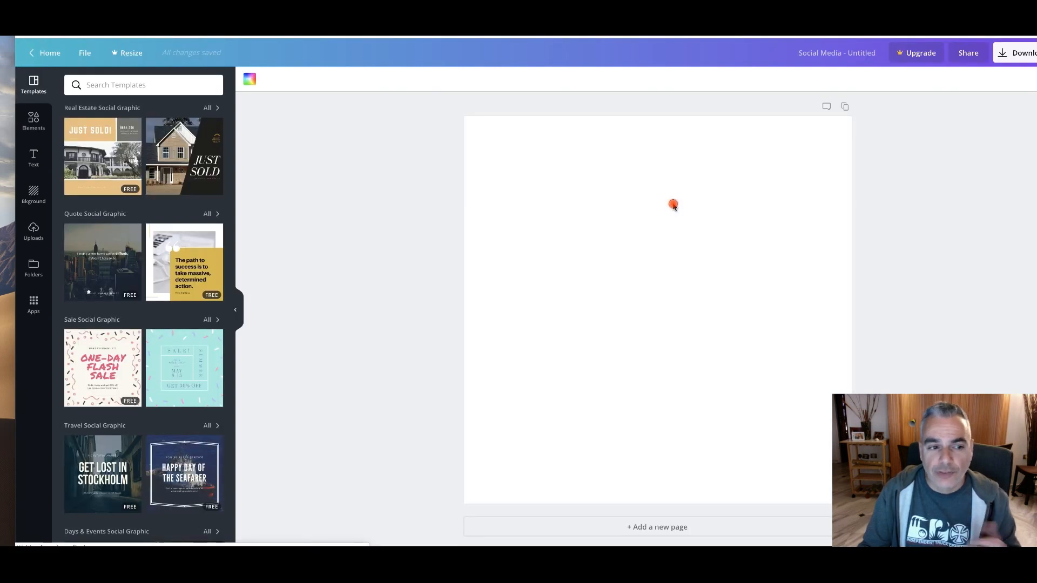
Look through the social media templates for a suitable layout and open the uploaded files
{"action": "scroll", "coordinate": [212, 257], "scroll_direction": "down", "scroll_amount": 3}
{"action": "scroll", "coordinate": [212, 256], "scroll_direction": "down", "scroll_amount": 10}
{"action": "scroll", "coordinate": [212, 256], "scroll_direction": "down", "scroll_amount": 10}
{"action": "scroll", "coordinate": [213, 258], "scroll_direction": "down", "scroll_amount": 7}
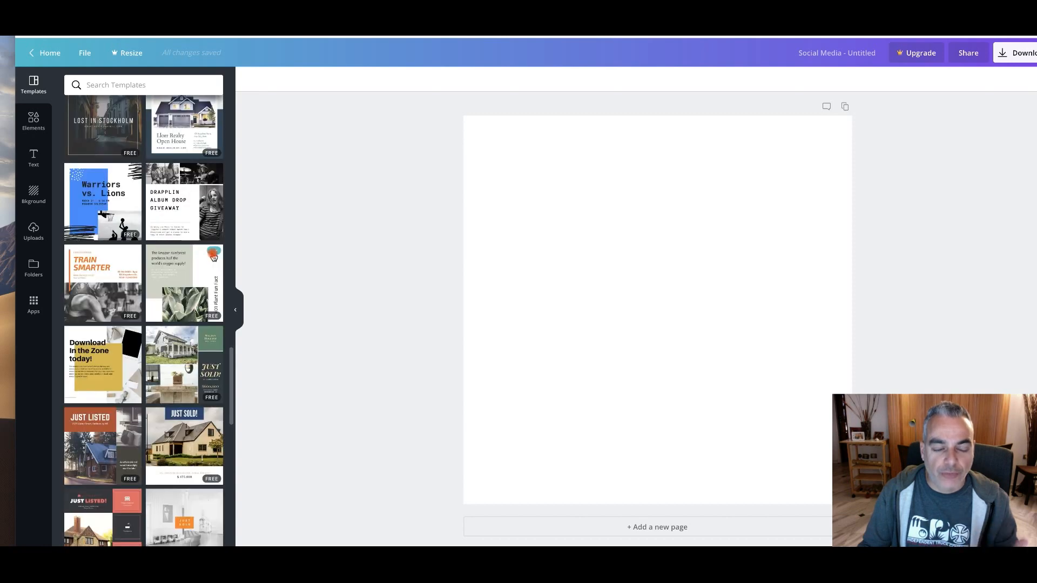
{"action": "scroll", "coordinate": [213, 257], "scroll_direction": "down", "scroll_amount": 6}
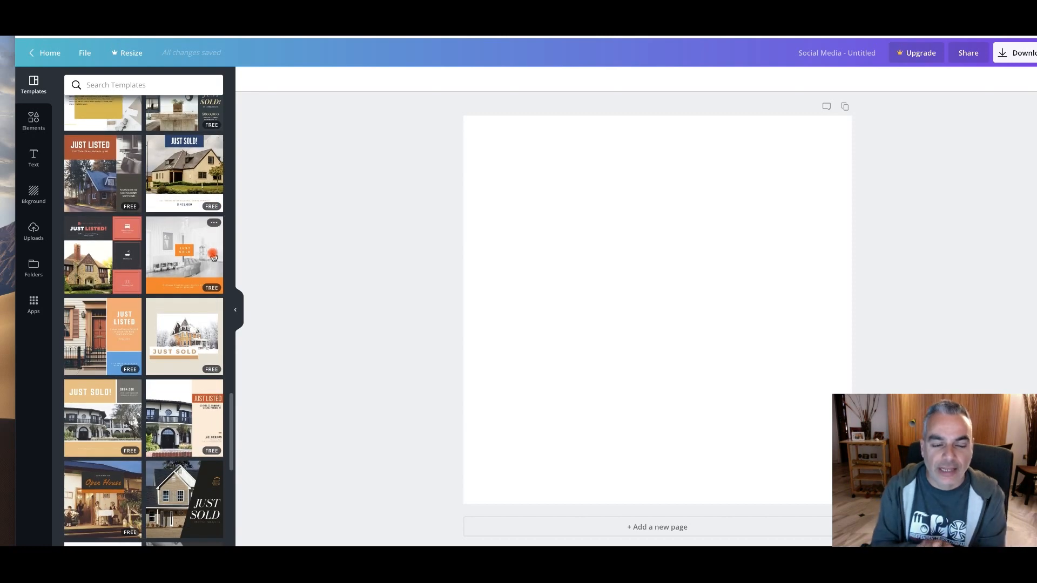
{"action": "scroll", "coordinate": [121, 227], "scroll_direction": "down", "scroll_amount": 10}
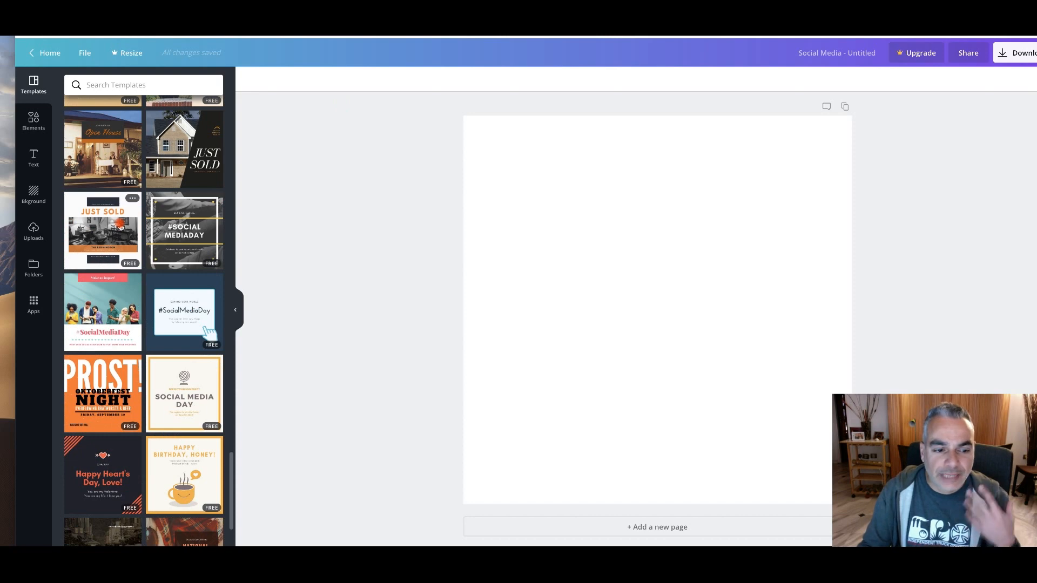
{"action": "scroll", "coordinate": [120, 227], "scroll_direction": "down", "scroll_amount": 3}
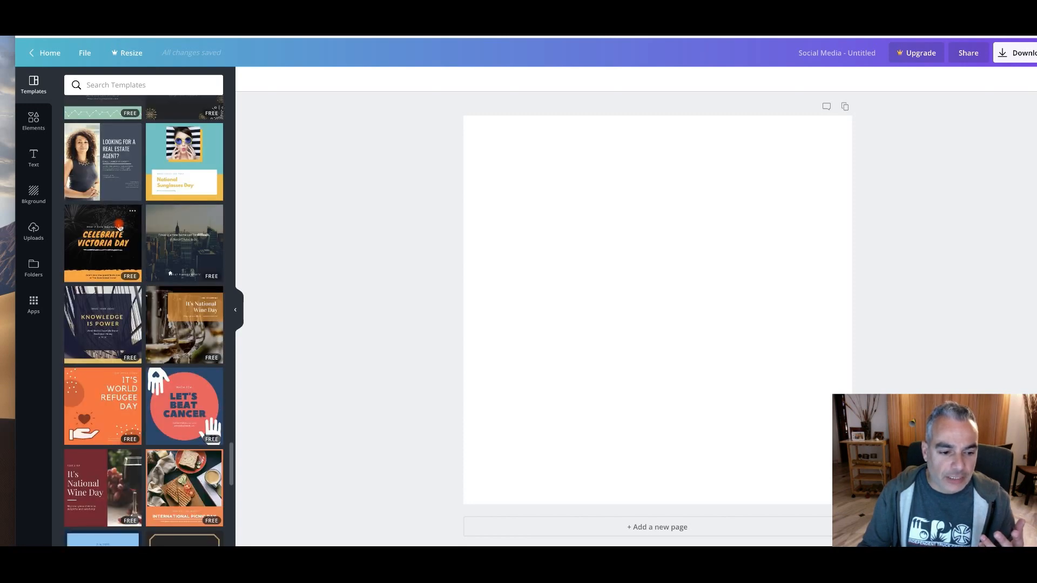
{"action": "scroll", "coordinate": [120, 227], "scroll_direction": "down", "scroll_amount": 5}
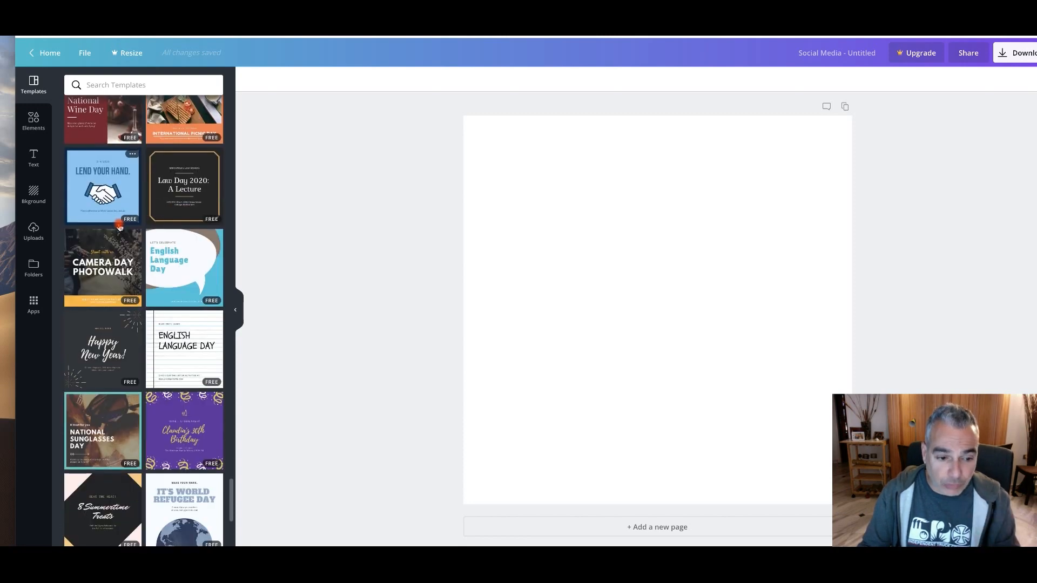
{"action": "scroll", "coordinate": [120, 226], "scroll_direction": "down", "scroll_amount": 5}
{"action": "scroll", "coordinate": [120, 227], "scroll_direction": "down", "scroll_amount": 5}
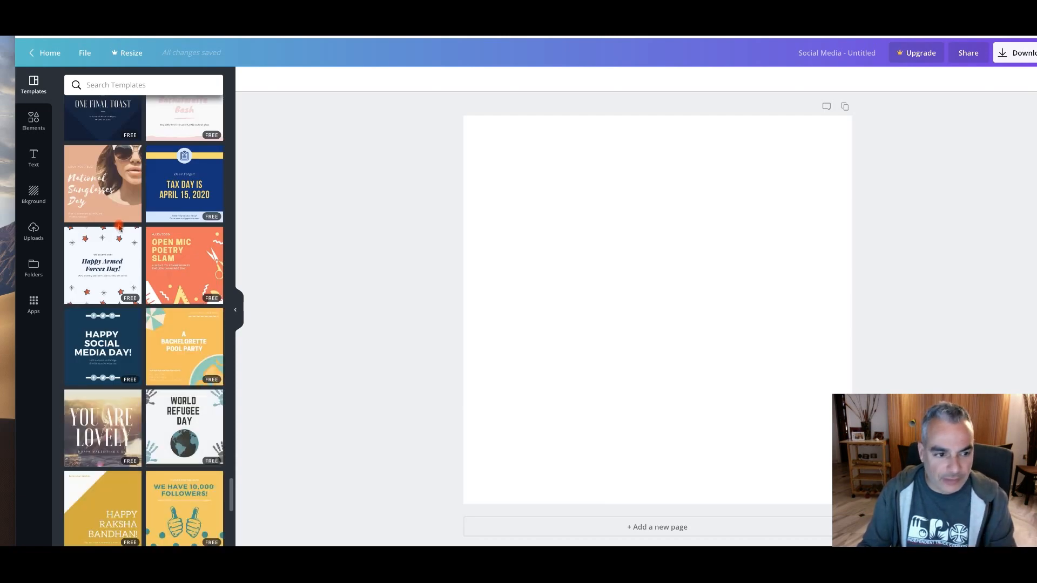
{"action": "scroll", "coordinate": [120, 227], "scroll_direction": "down", "scroll_amount": 5}
{"action": "scroll", "coordinate": [120, 228], "scroll_direction": "down", "scroll_amount": 3}
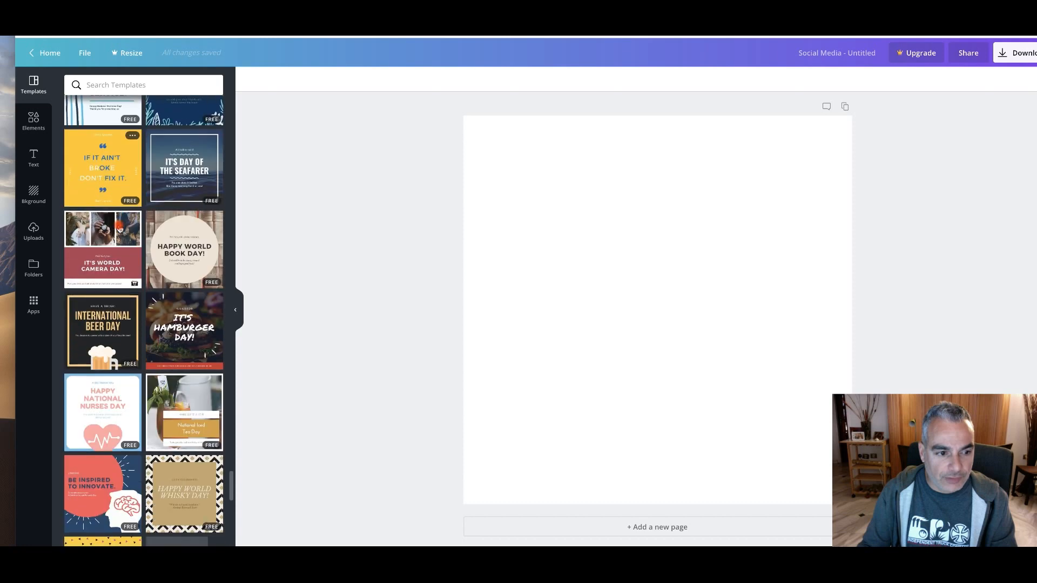
{"action": "scroll", "coordinate": [119, 229], "scroll_direction": "down", "scroll_amount": 7}
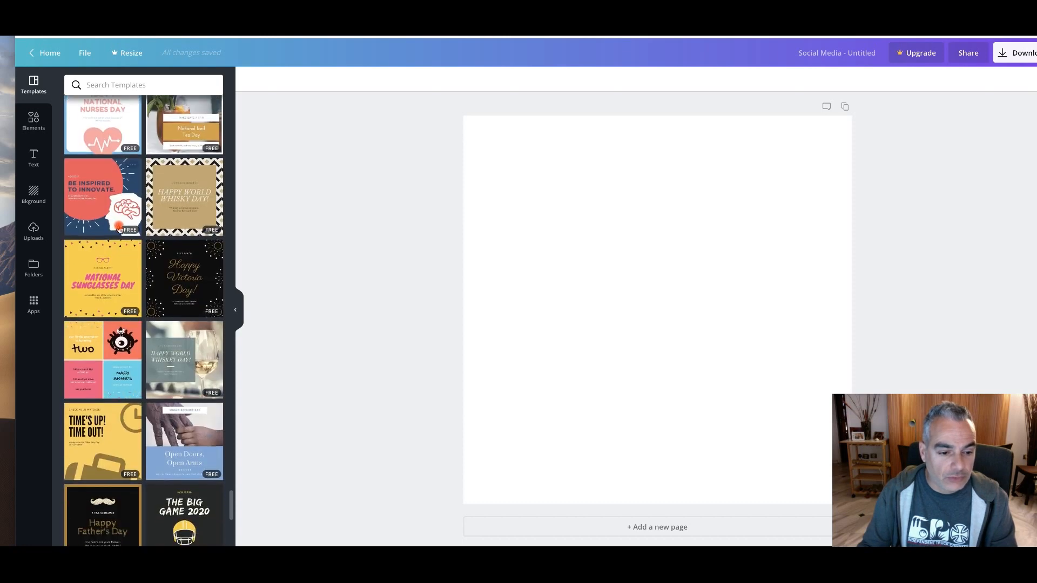
{"action": "left_click", "coordinate": [692, 255]}
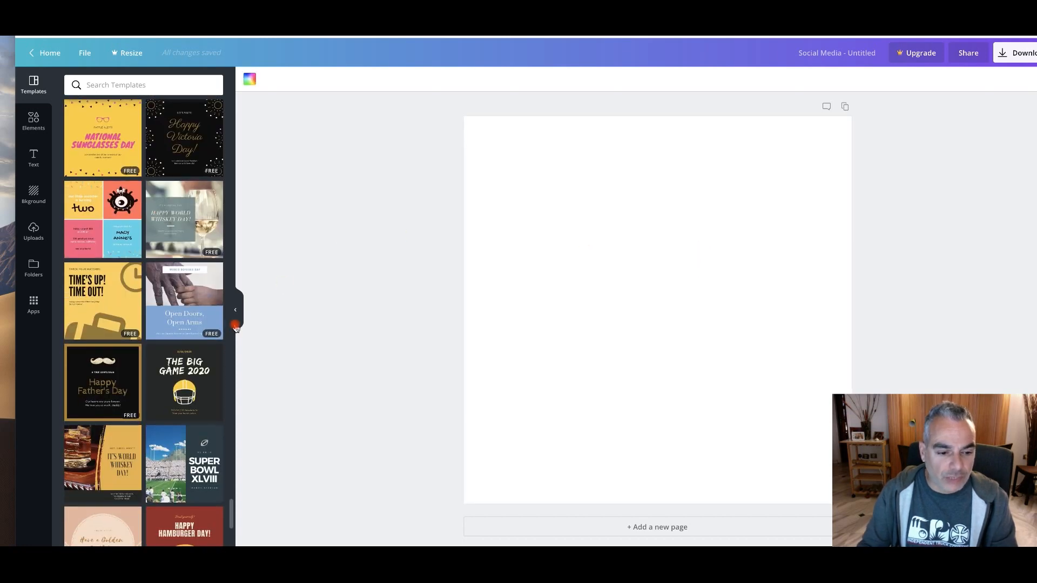
{"action": "scroll", "coordinate": [189, 318], "scroll_direction": "down", "scroll_amount": 5}
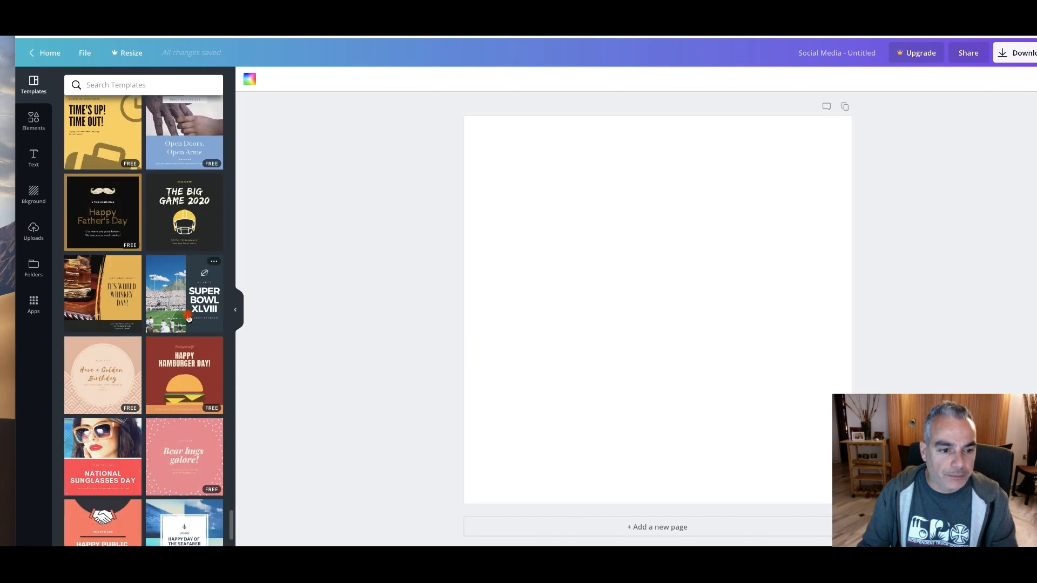
{"action": "scroll", "coordinate": [188, 318], "scroll_direction": "down", "scroll_amount": 10}
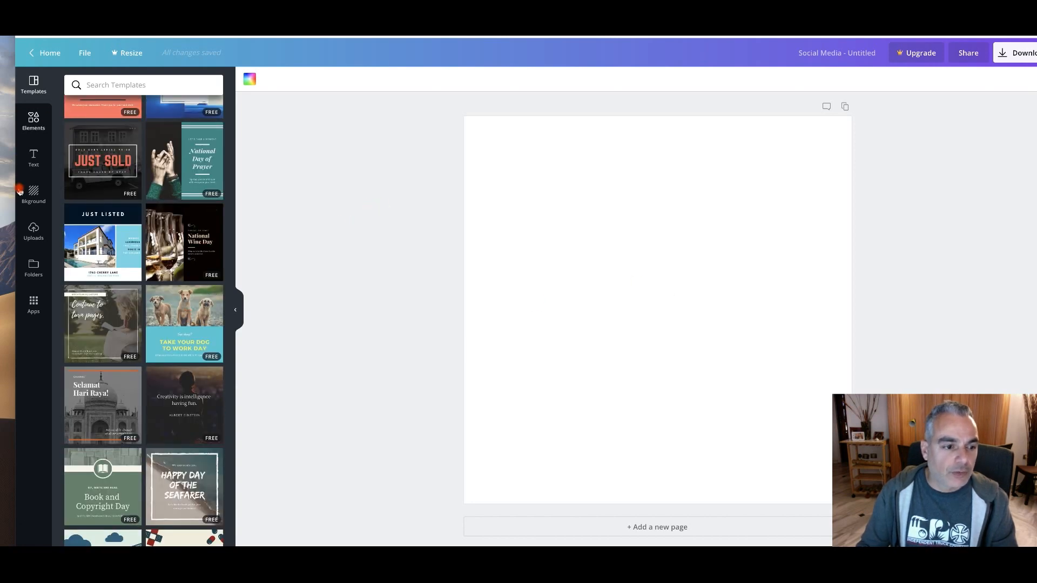
{"action": "left_click", "coordinate": [30, 228]}
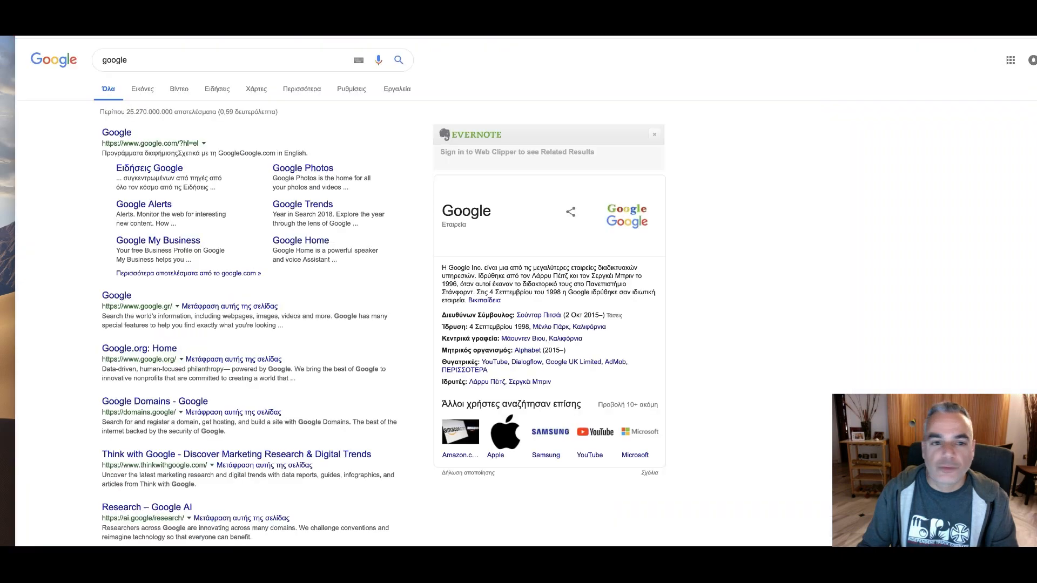
Switch to Google, search for "older couple disability" and look through the image results for a suitable picture
{"action": "left_click", "coordinate": [259, 60]}
{"action": "key", "text": "BackSpace"}
{"action": "key", "text": "BackSpace"}
{"action": "type", "text": "older "}
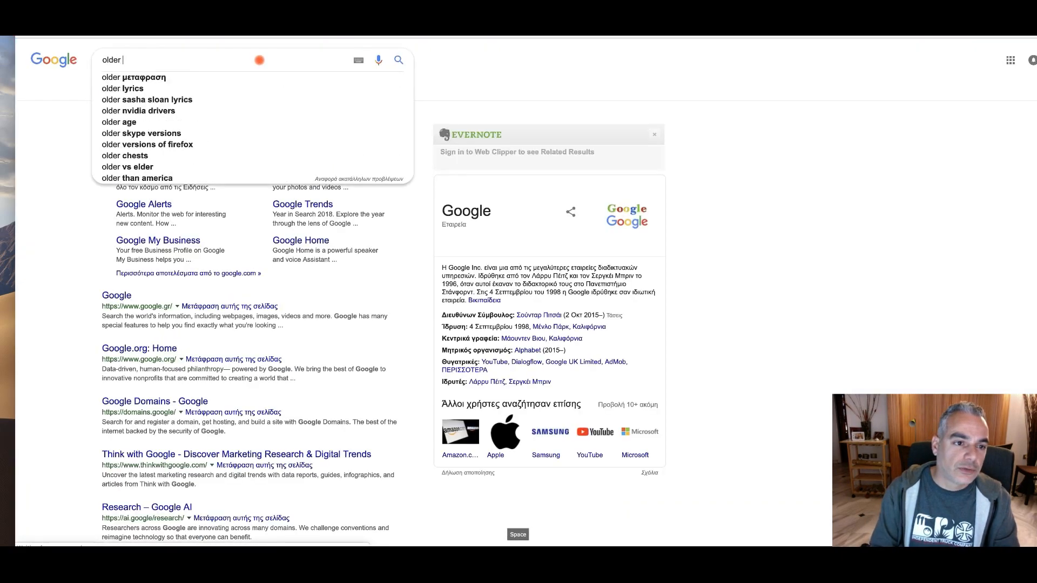
{"action": "type", "text": "couple disability"}
{"action": "key", "text": "Return"}
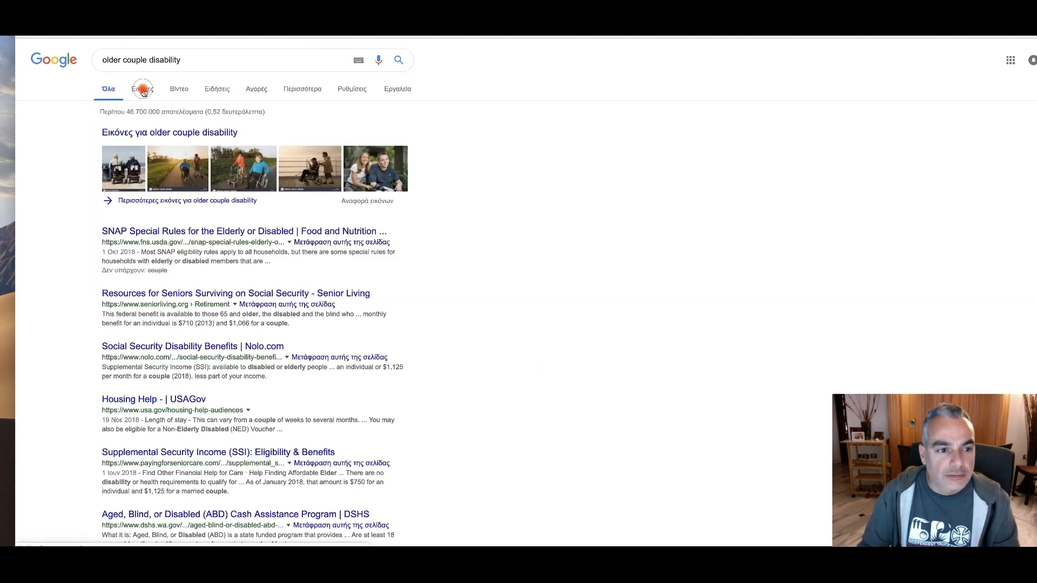
{"action": "left_click", "coordinate": [143, 92]}
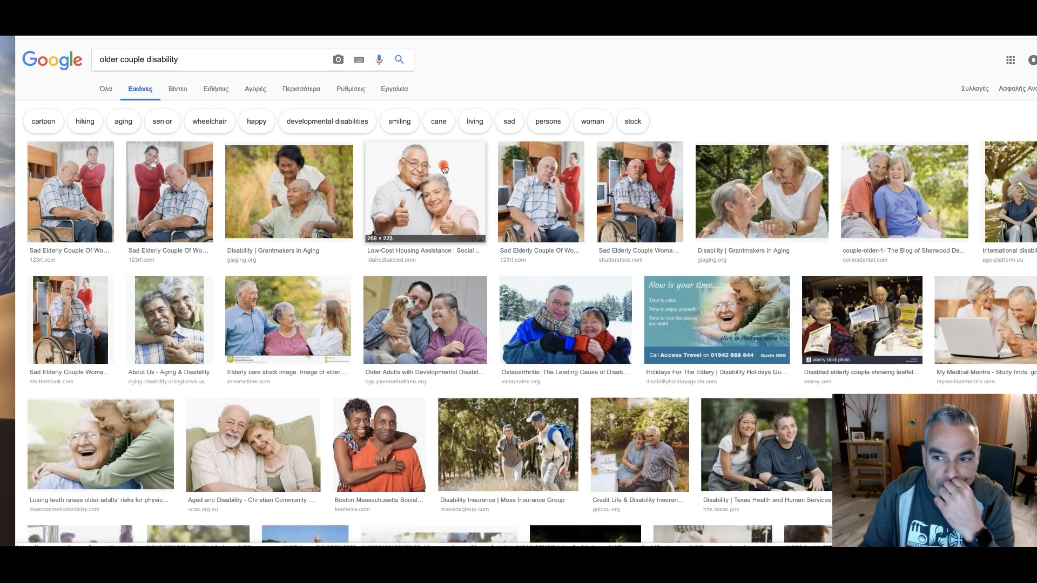
{"action": "scroll", "coordinate": [443, 169], "scroll_direction": "down", "scroll_amount": 1}
{"action": "scroll", "coordinate": [443, 169], "scroll_direction": "down", "scroll_amount": 2}
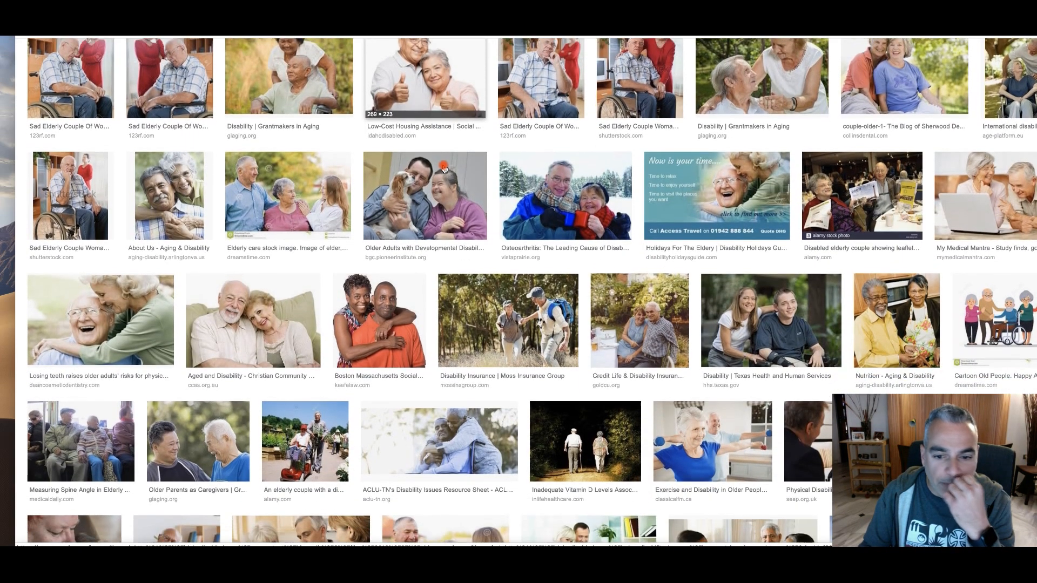
{"action": "scroll", "coordinate": [443, 170], "scroll_direction": "down", "scroll_amount": 3}
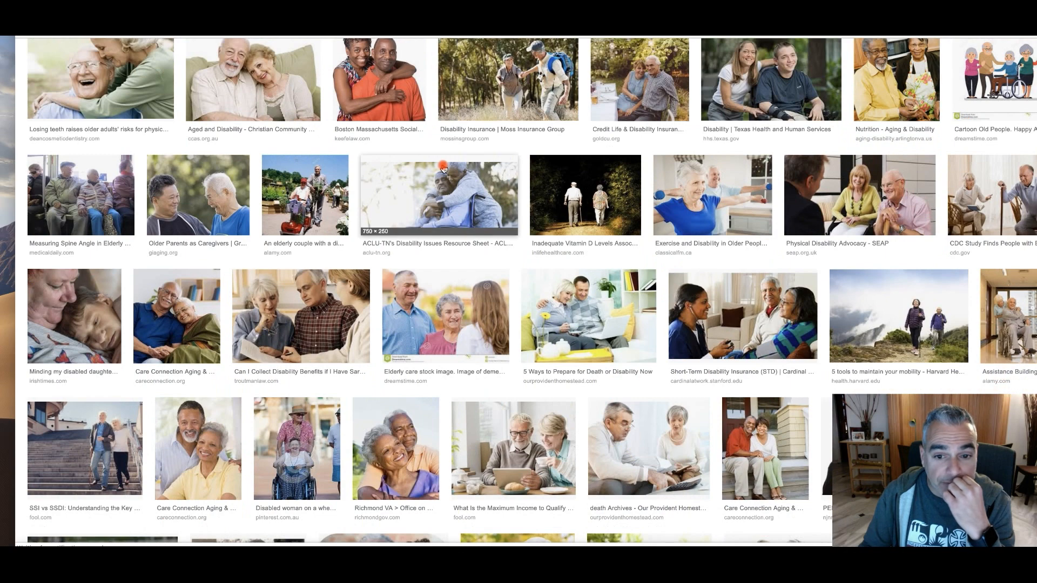
{"action": "scroll", "coordinate": [443, 170], "scroll_direction": "up", "scroll_amount": 1}
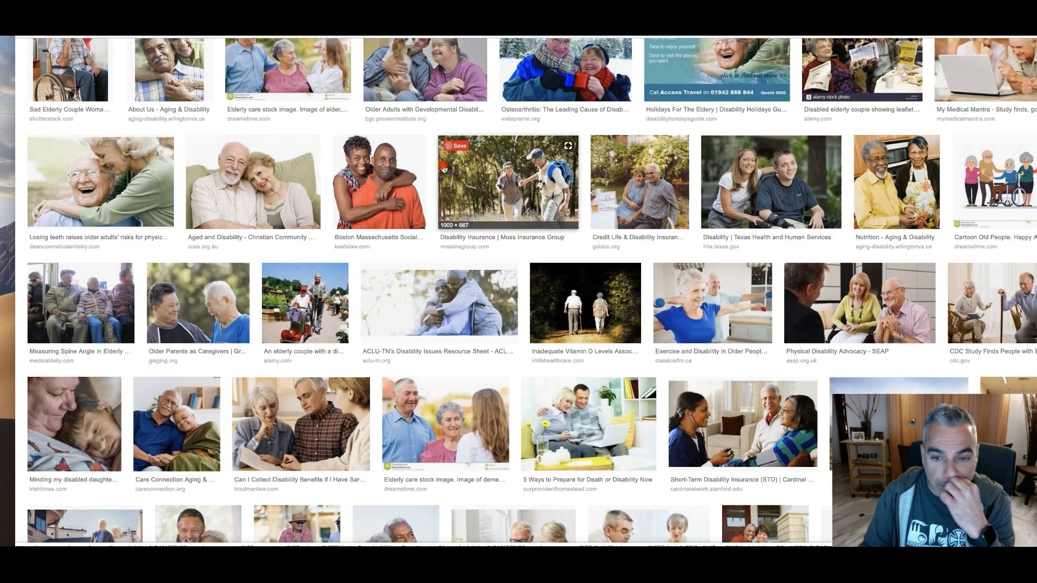
{"action": "scroll", "coordinate": [444, 169], "scroll_direction": "up", "scroll_amount": 4}
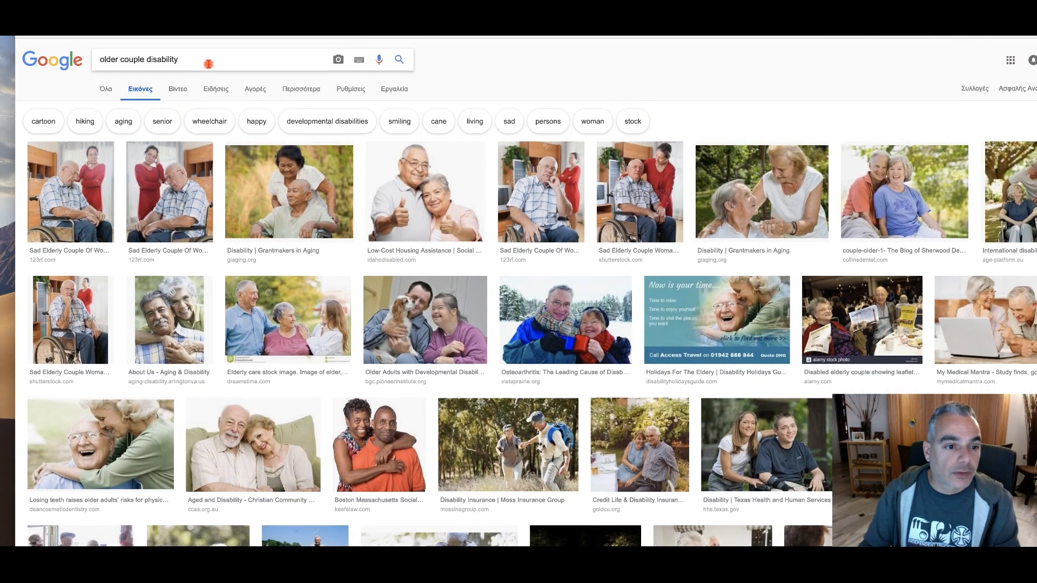
Replace the image search with "denied disability"
{"action": "triple_click", "coordinate": [215, 62]}
{"action": "type", "text": "denie"}
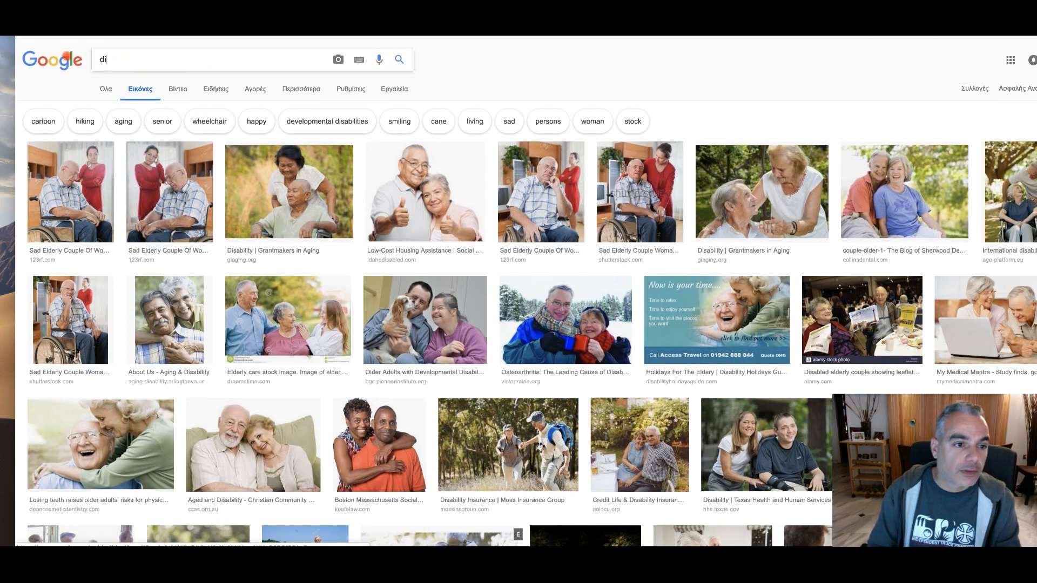
{"action": "type", "text": "d dis"}
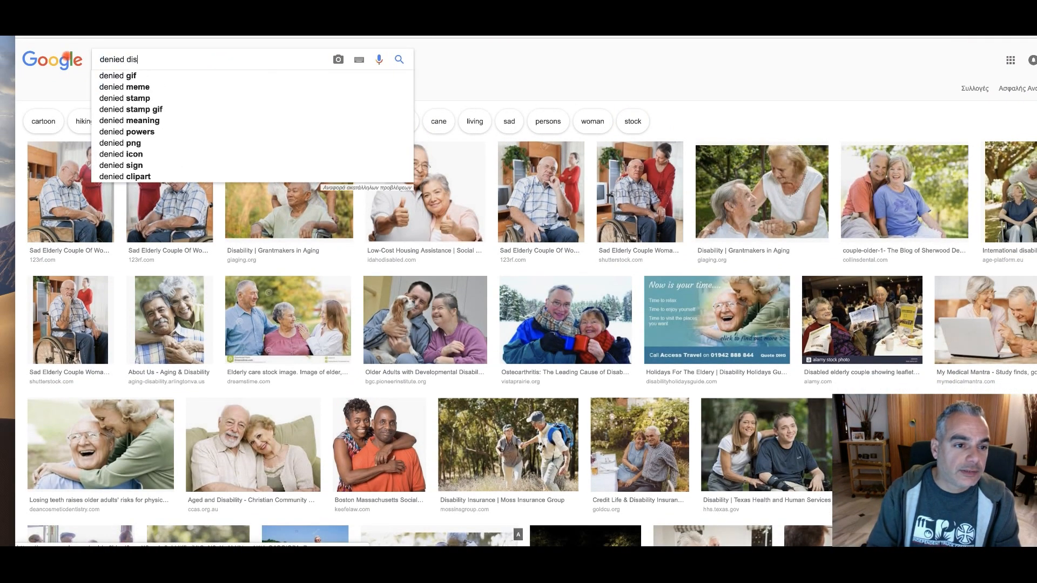
{"action": "type", "text": "ability"}
{"action": "key", "text": "Return"}
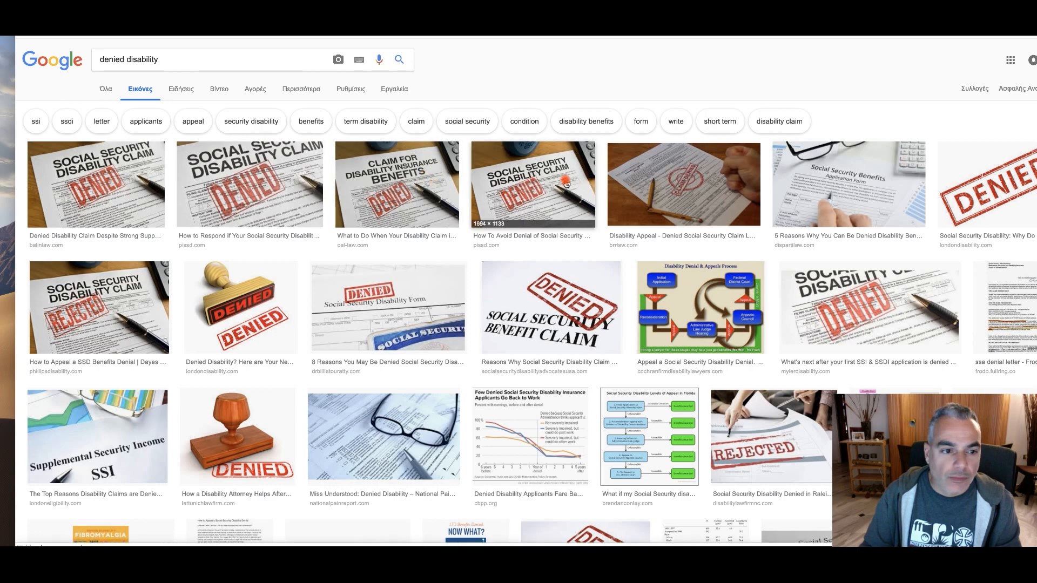
Look through the "denied disability" image results for a picture that suits the ad and open the "APPROVED" letter picture
{"action": "scroll", "coordinate": [372, 258], "scroll_direction": "down", "scroll_amount": 2}
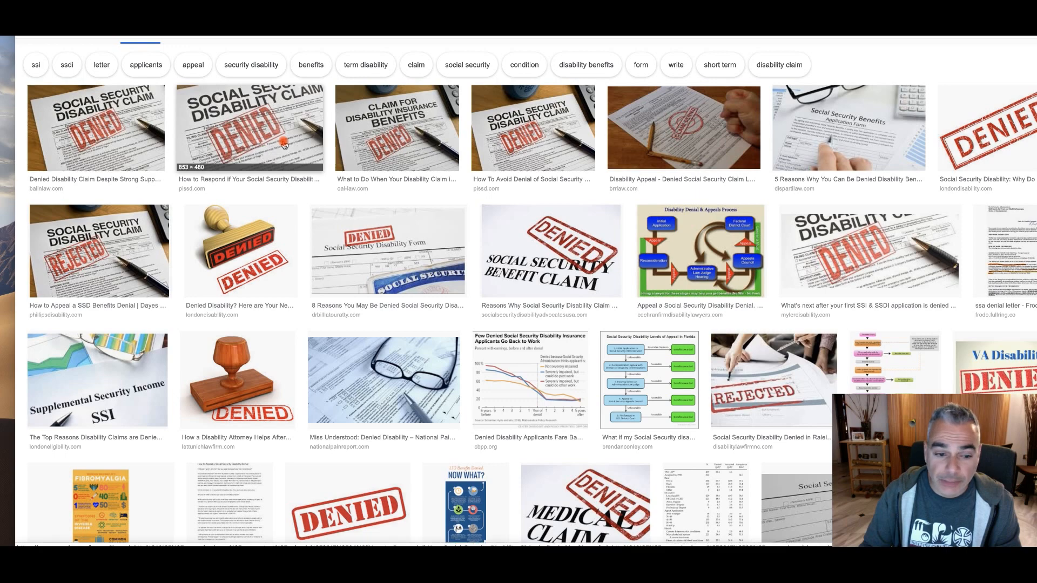
{"action": "scroll", "coordinate": [283, 146], "scroll_direction": "up", "scroll_amount": 1}
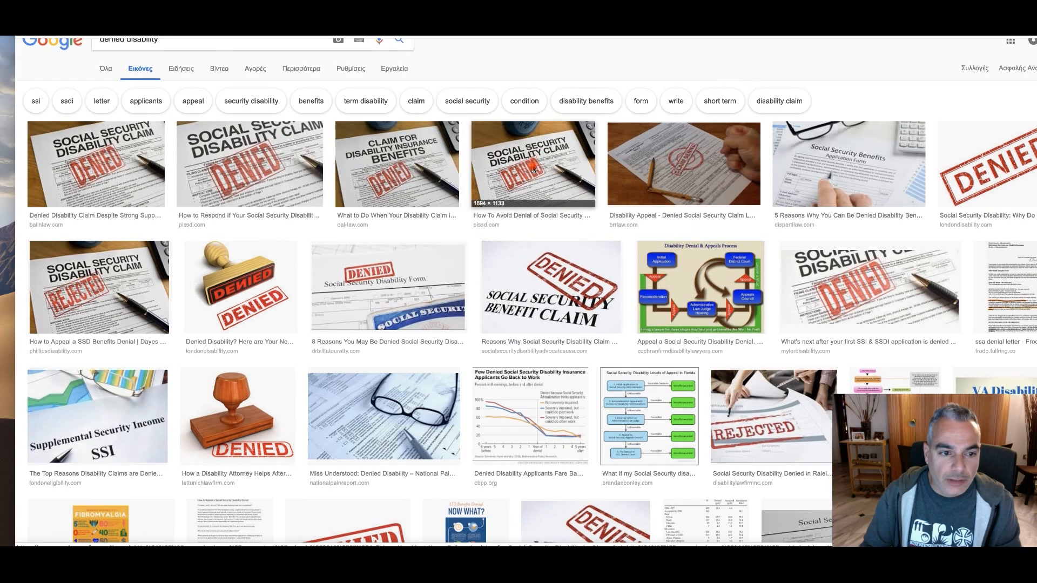
{"action": "scroll", "coordinate": [532, 168], "scroll_direction": "down", "scroll_amount": 10}
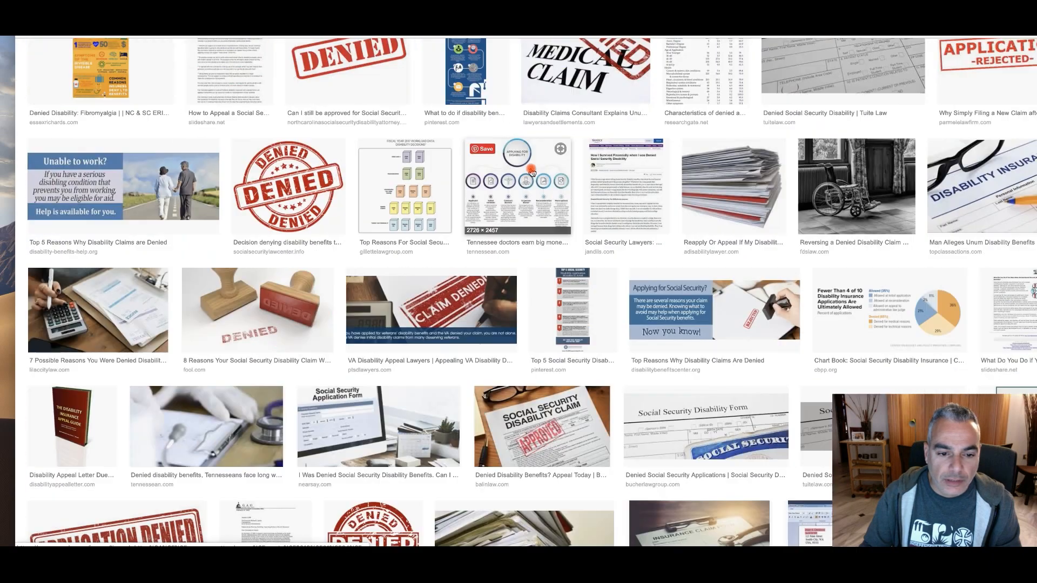
{"action": "scroll", "coordinate": [532, 172], "scroll_direction": "down", "scroll_amount": 3}
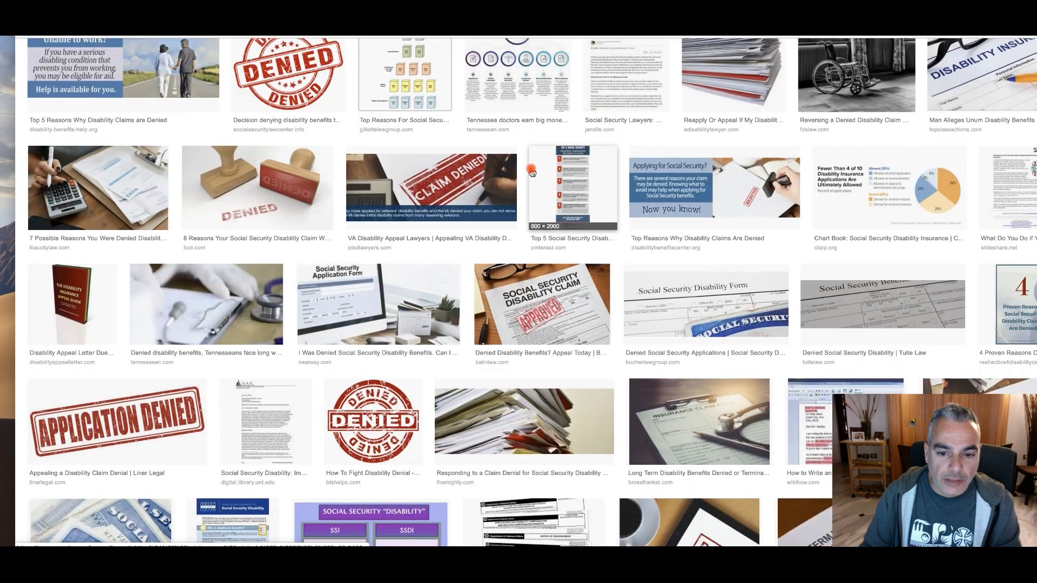
{"action": "scroll", "coordinate": [532, 171], "scroll_direction": "down", "scroll_amount": 2}
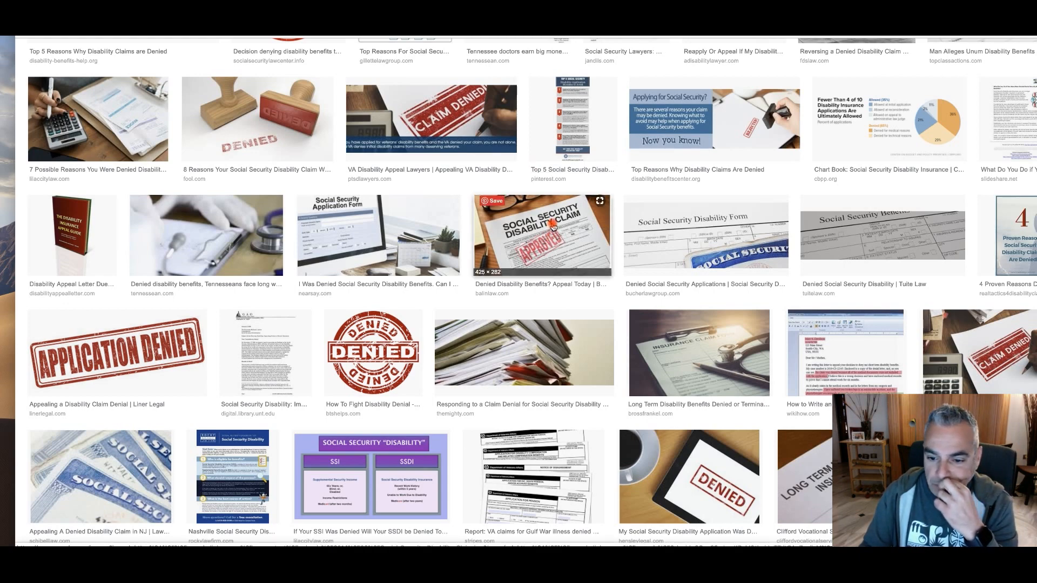
{"action": "scroll", "coordinate": [551, 227], "scroll_direction": "down", "scroll_amount": 2}
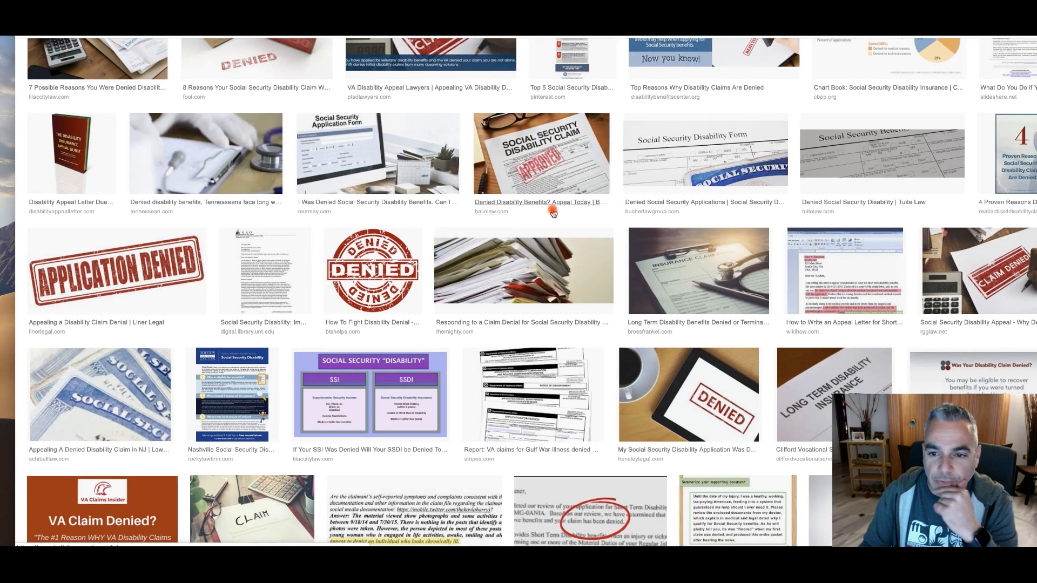
{"action": "scroll", "coordinate": [519, 211], "scroll_direction": "down", "scroll_amount": 5}
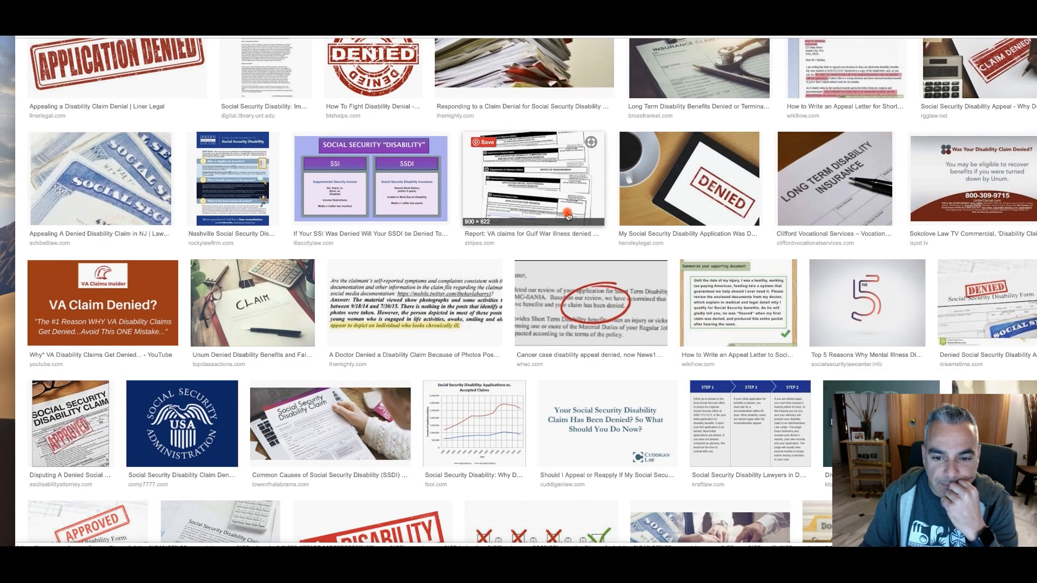
{"action": "scroll", "coordinate": [567, 216], "scroll_direction": "down", "scroll_amount": 2}
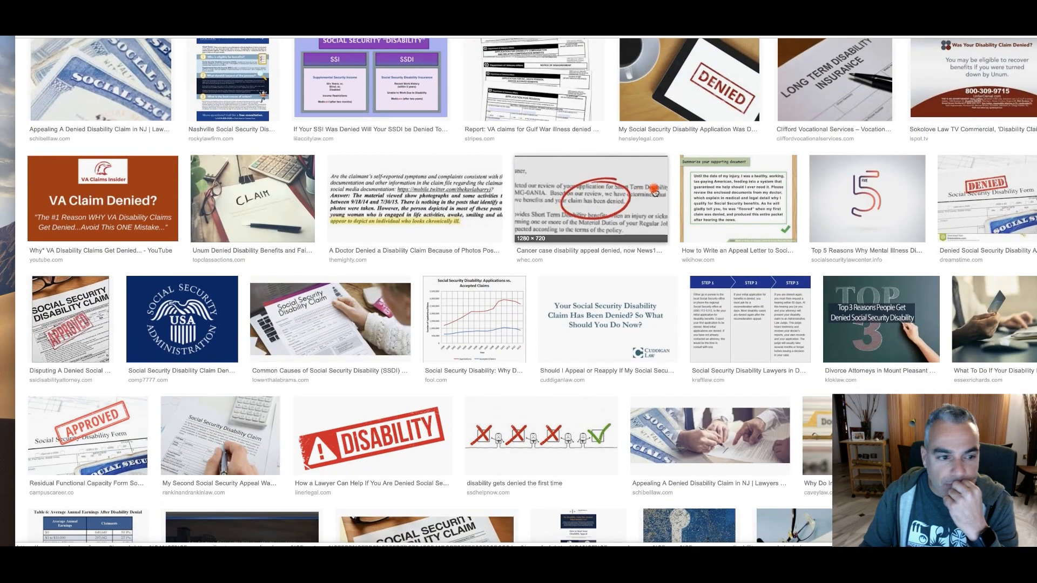
{"action": "scroll", "coordinate": [653, 192], "scroll_direction": "down", "scroll_amount": 2}
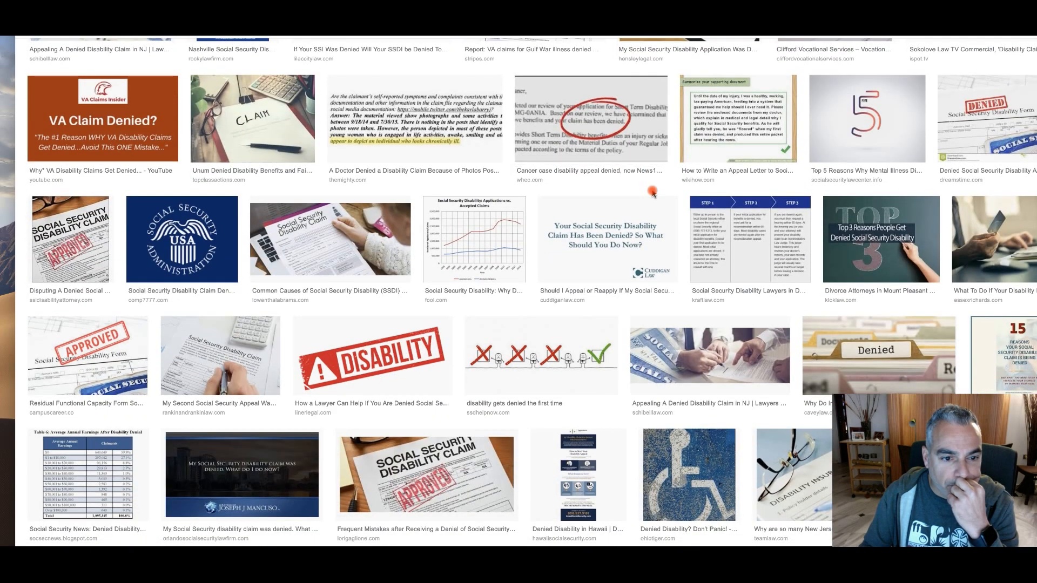
{"action": "scroll", "coordinate": [652, 192], "scroll_direction": "down", "scroll_amount": 2}
{"action": "scroll", "coordinate": [652, 193], "scroll_direction": "down", "scroll_amount": 4}
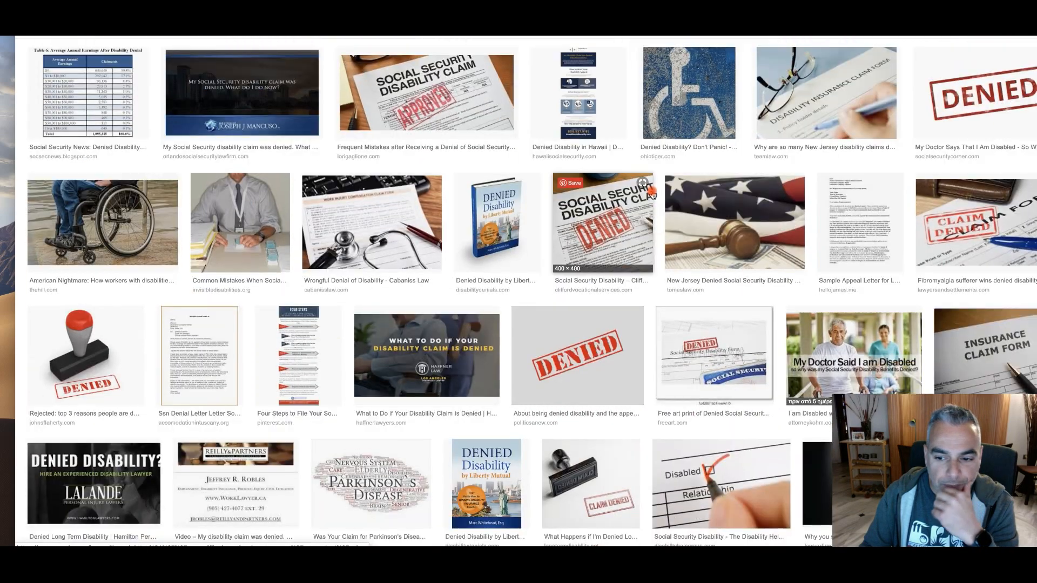
{"action": "scroll", "coordinate": [651, 193], "scroll_direction": "down", "scroll_amount": 2}
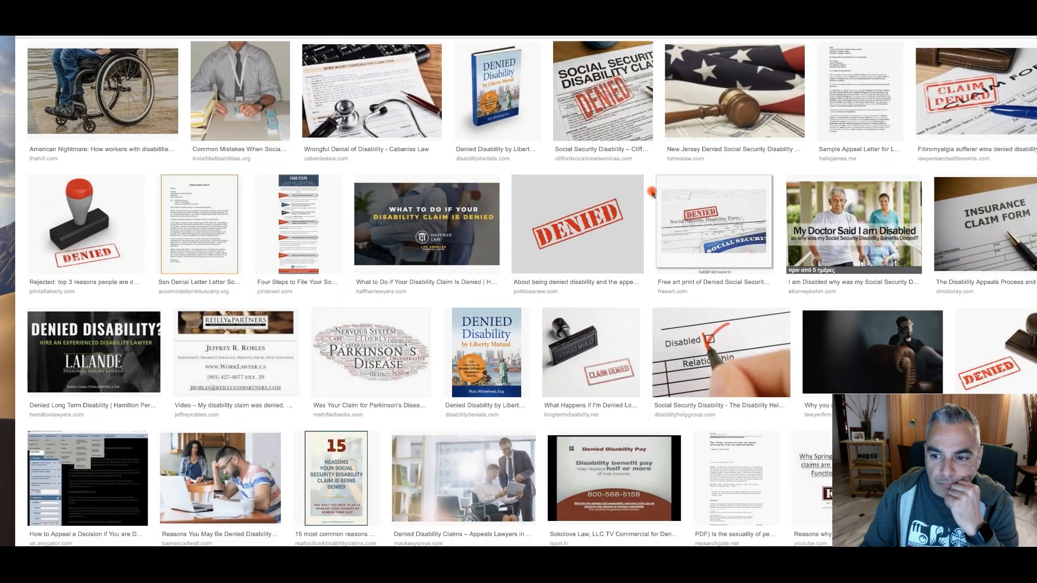
{"action": "scroll", "coordinate": [652, 193], "scroll_direction": "down", "scroll_amount": 1}
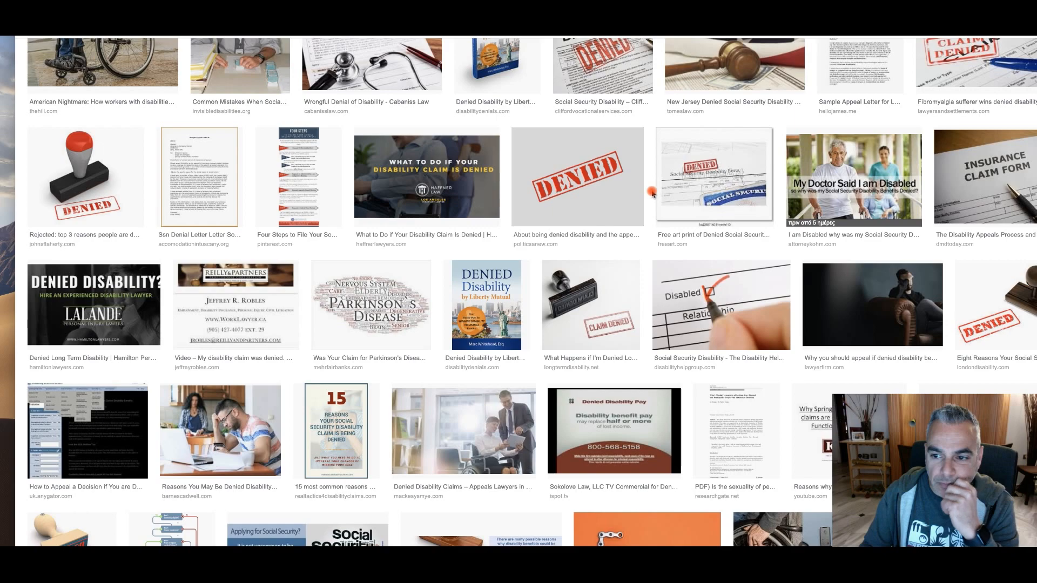
{"action": "scroll", "coordinate": [652, 194], "scroll_direction": "down", "scroll_amount": 2}
{"action": "scroll", "coordinate": [652, 194], "scroll_direction": "down", "scroll_amount": 6}
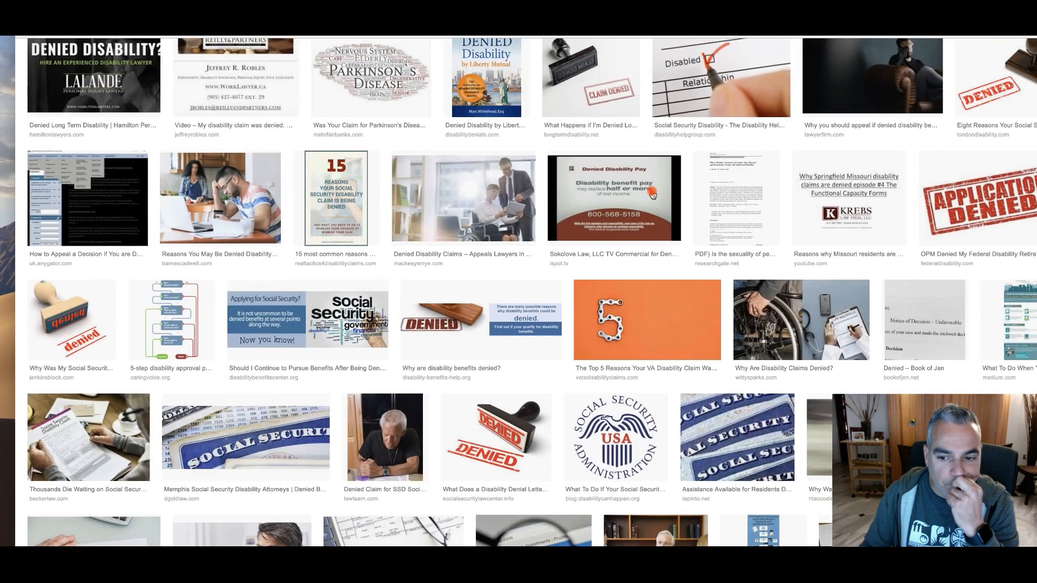
{"action": "scroll", "coordinate": [652, 194], "scroll_direction": "down", "scroll_amount": 2}
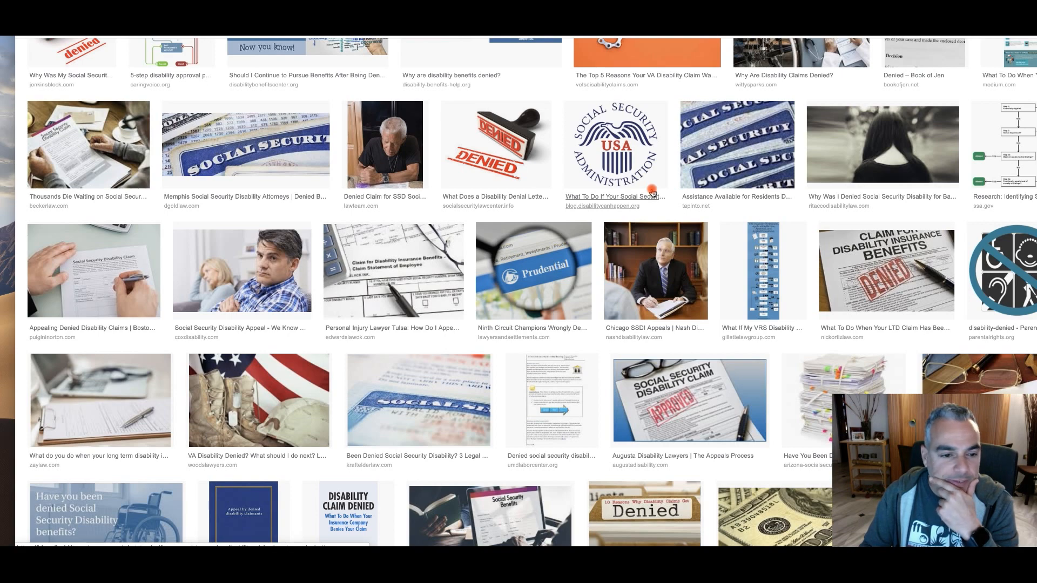
{"action": "scroll", "coordinate": [652, 193], "scroll_direction": "down", "scroll_amount": 3}
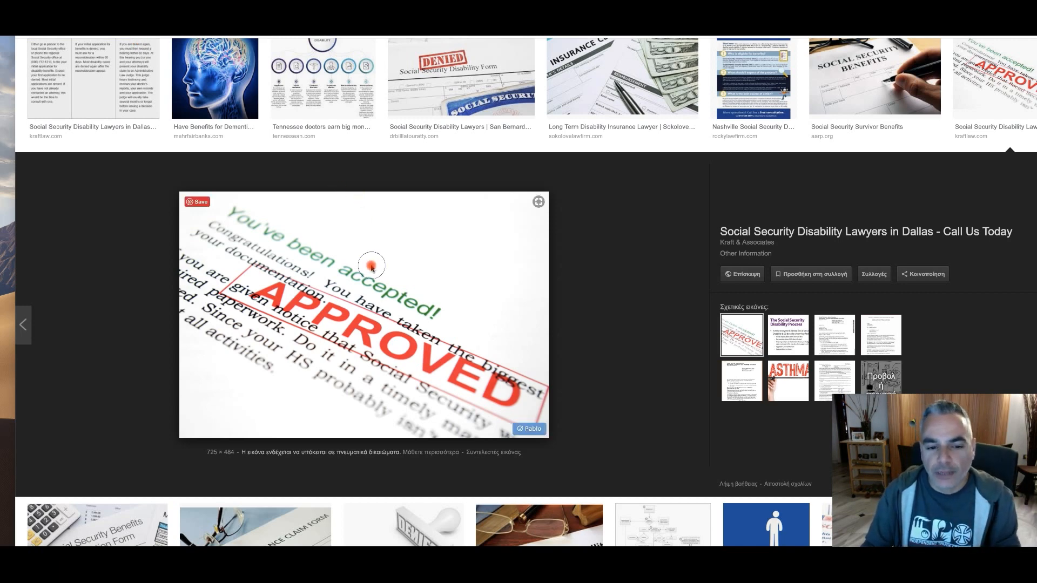
Save the enlarged "You've been accepted! APPROVED" picture to the Desktop as a JPEG image
{"action": "right_click", "coordinate": [372, 266]}
{"action": "left_click", "coordinate": [458, 341]}
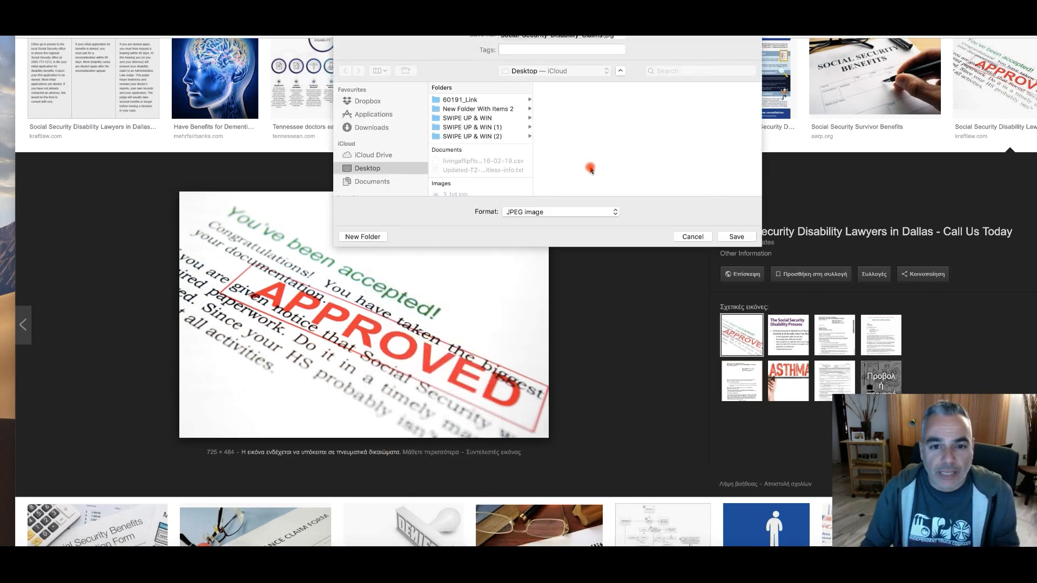
{"action": "left_click", "coordinate": [733, 236]}
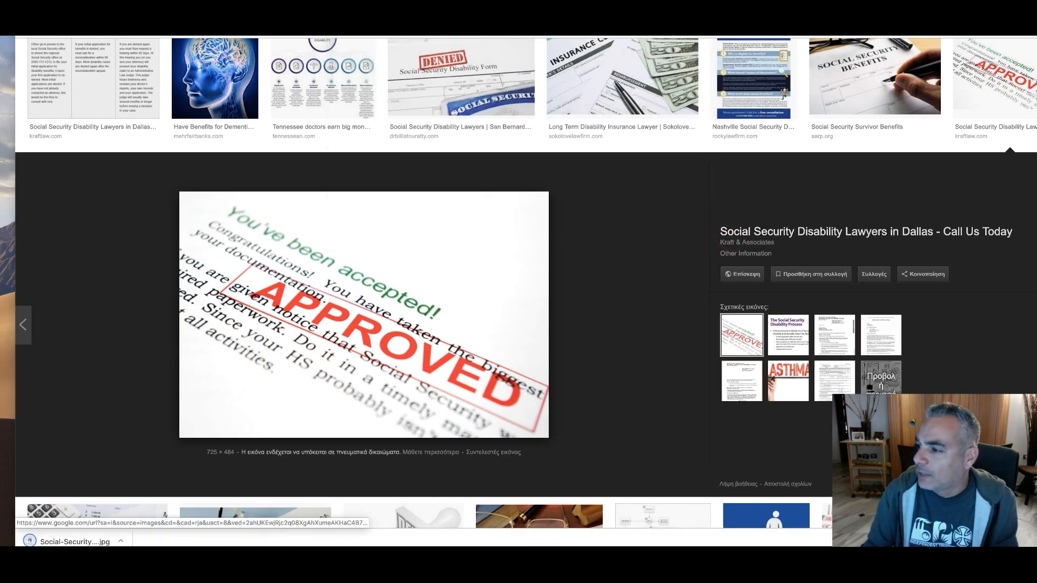
Switch to Canva and upload the saved "APPROVED" picture from the Desktop
{"action": "key", "text": "ctrl+Tab"}
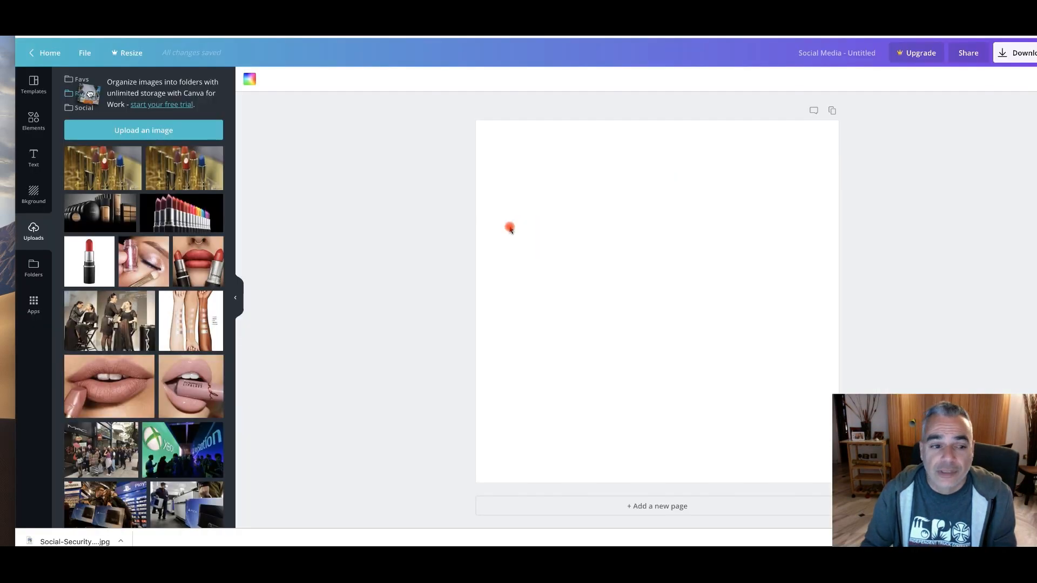
{"action": "left_click", "coordinate": [122, 132]}
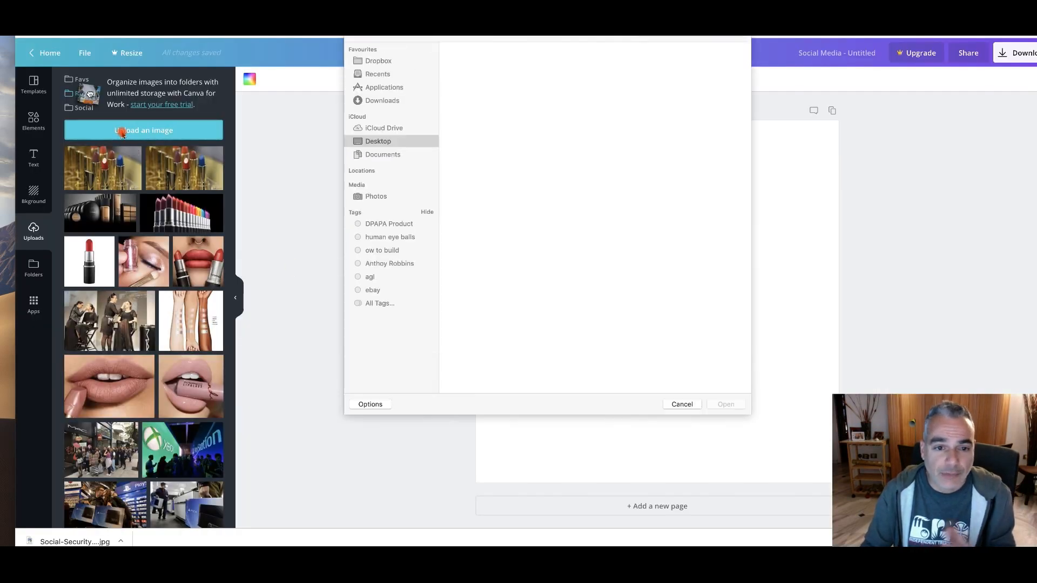
{"action": "left_click", "coordinate": [469, 269]}
{"action": "left_click", "coordinate": [714, 403]}
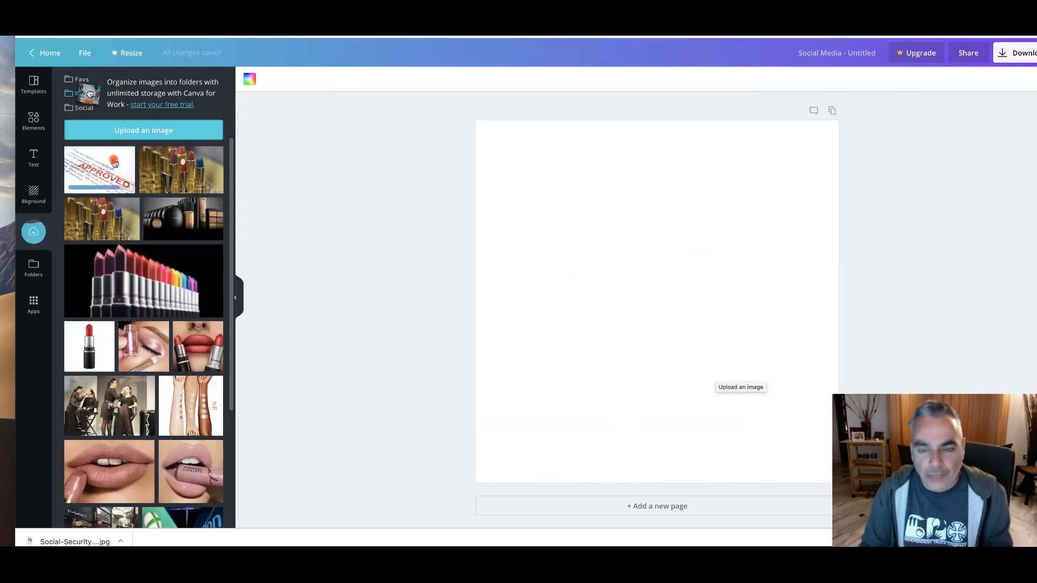
Give the blank page a coral red background and place the "APPROVED" picture on it, enlarged to almost the full page width
{"action": "left_click", "coordinate": [248, 81]}
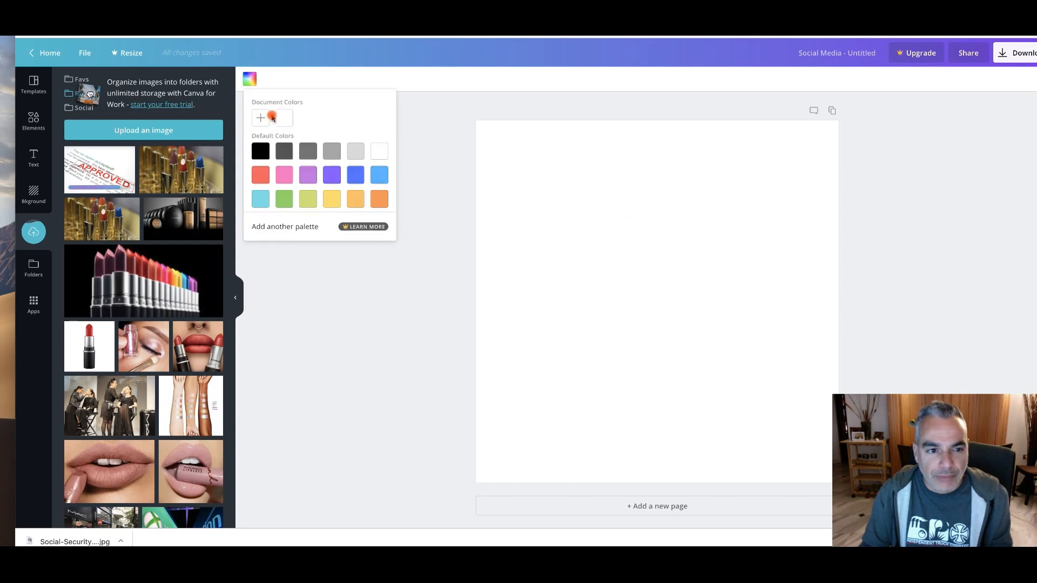
{"action": "left_click", "coordinate": [260, 174]}
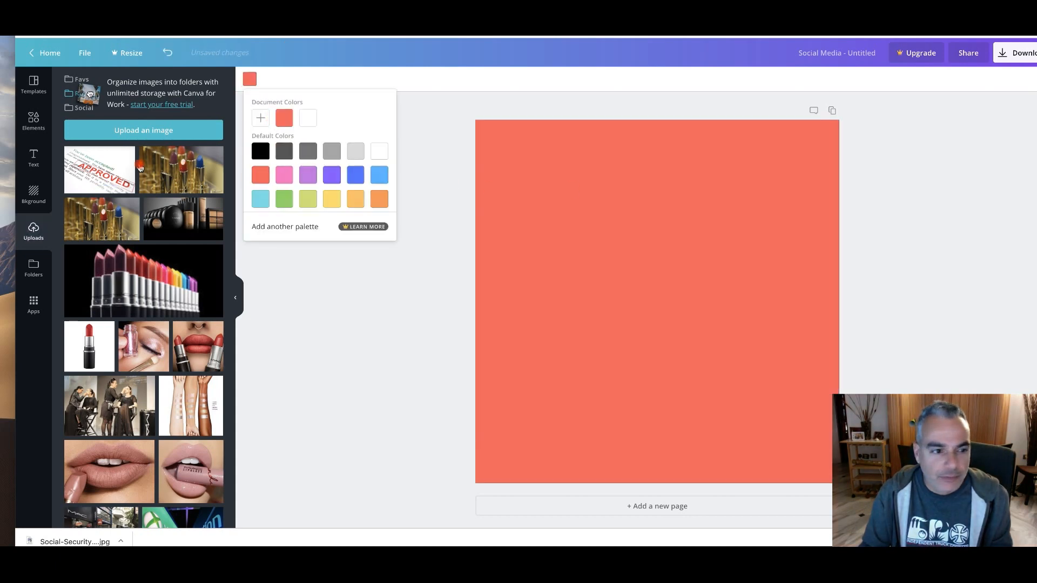
{"action": "left_click", "coordinate": [102, 170]}
{"action": "left_click_drag", "start_coordinate": [512, 204], "coordinate": [484, 186]}
{"action": "left_click_drag", "start_coordinate": [805, 402], "coordinate": [833, 421]}
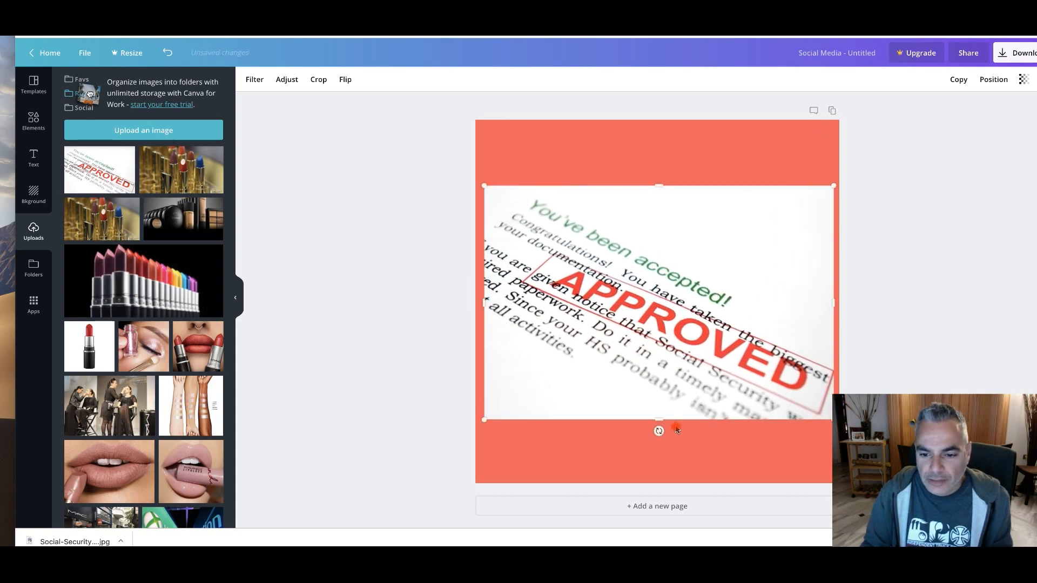
Extend the picture up and down to fill the page, leaving only a thin, even border of the background color
{"action": "left_click_drag", "start_coordinate": [660, 420], "coordinate": [674, 483]}
{"action": "left_click_drag", "start_coordinate": [665, 200], "coordinate": [658, 133]}
{"action": "left_click_drag", "start_coordinate": [490, 305], "coordinate": [488, 302]}
{"action": "left_click", "coordinate": [469, 276]}
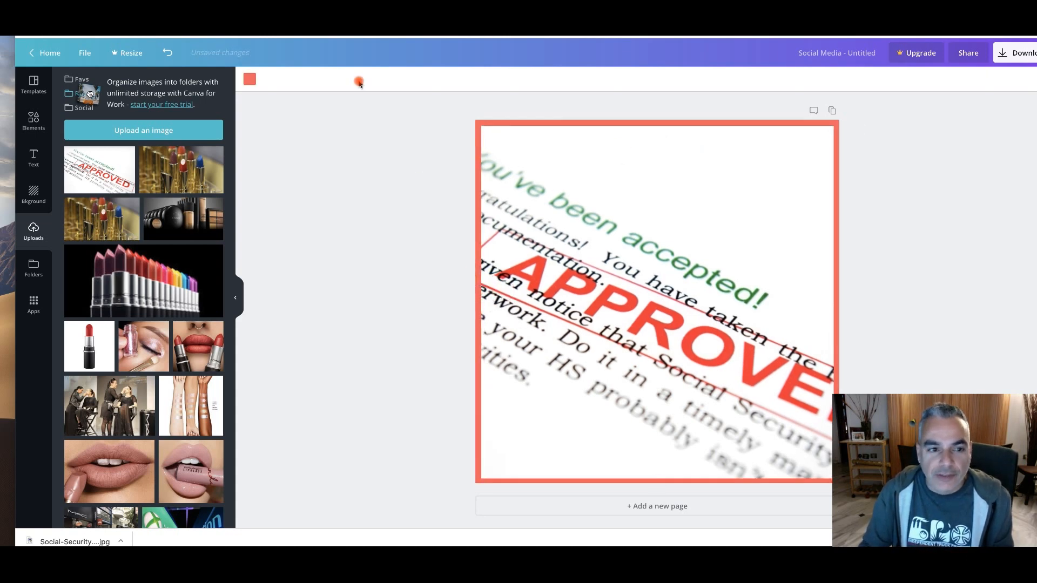
Change the background color of the page to green so the picture has a green border
{"action": "left_click", "coordinate": [250, 83]}
{"action": "left_click", "coordinate": [284, 198]}
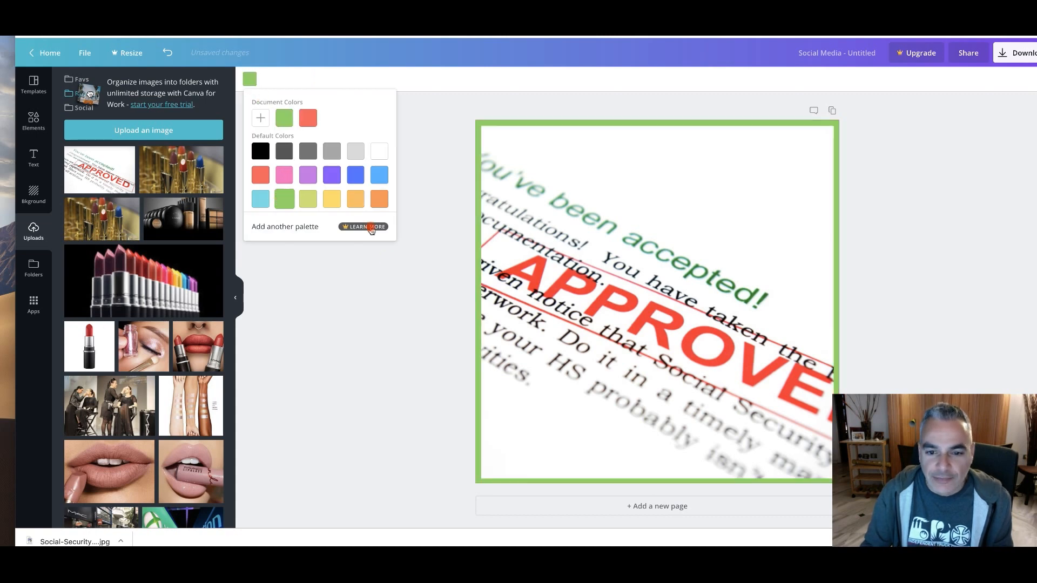
{"action": "left_click", "coordinate": [401, 273]}
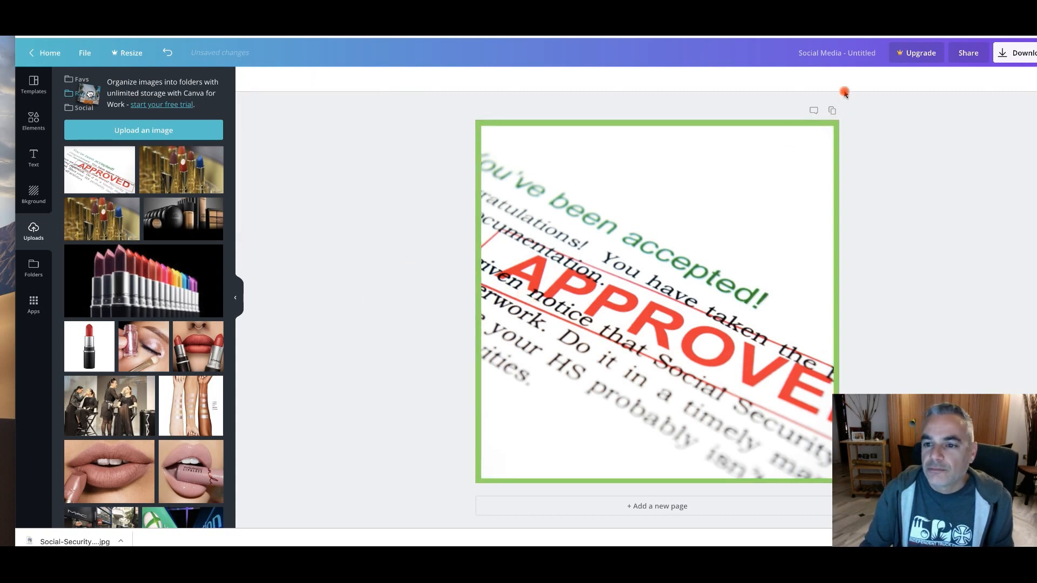
Download the design as a PNG to the Desktop under a name starting with "disabilityappro" and dismiss the Canva for Work offer
{"action": "left_click", "coordinate": [1013, 52]}
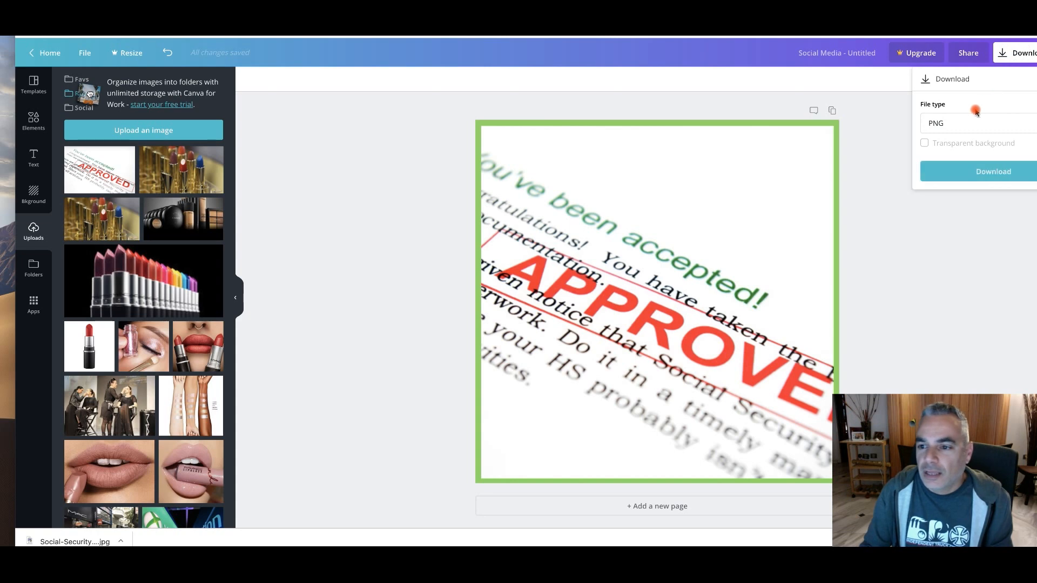
{"action": "left_click", "coordinate": [986, 171]}
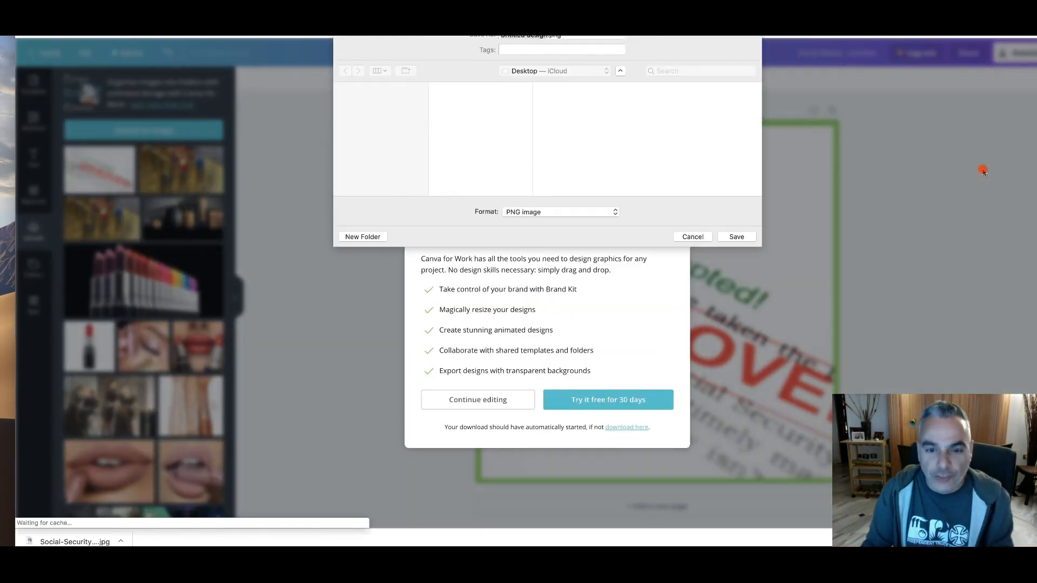
{"action": "type", "text": "1"}
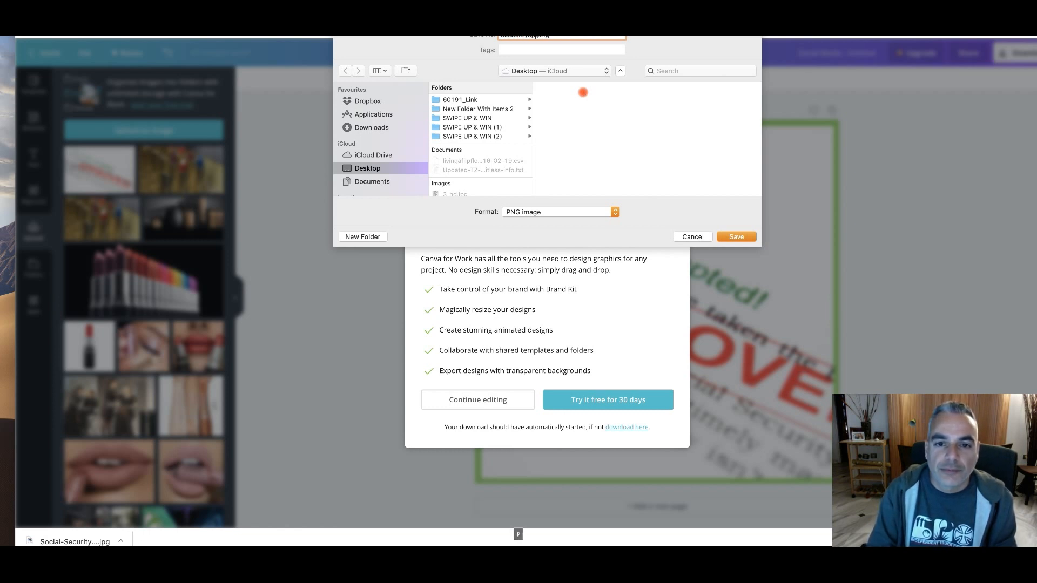
{"action": "key", "text": "Return"}
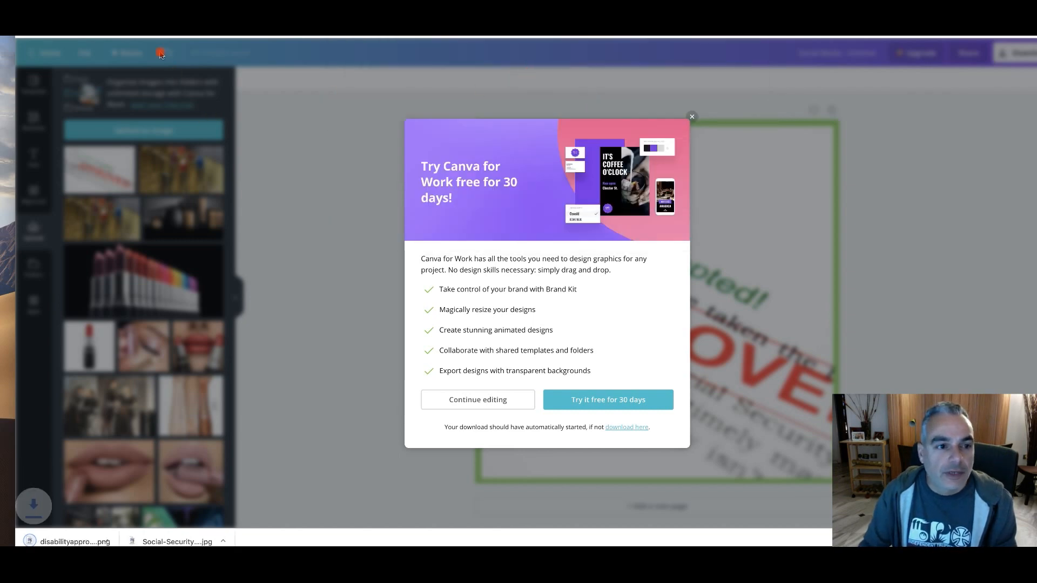
{"action": "left_click", "coordinate": [692, 116]}
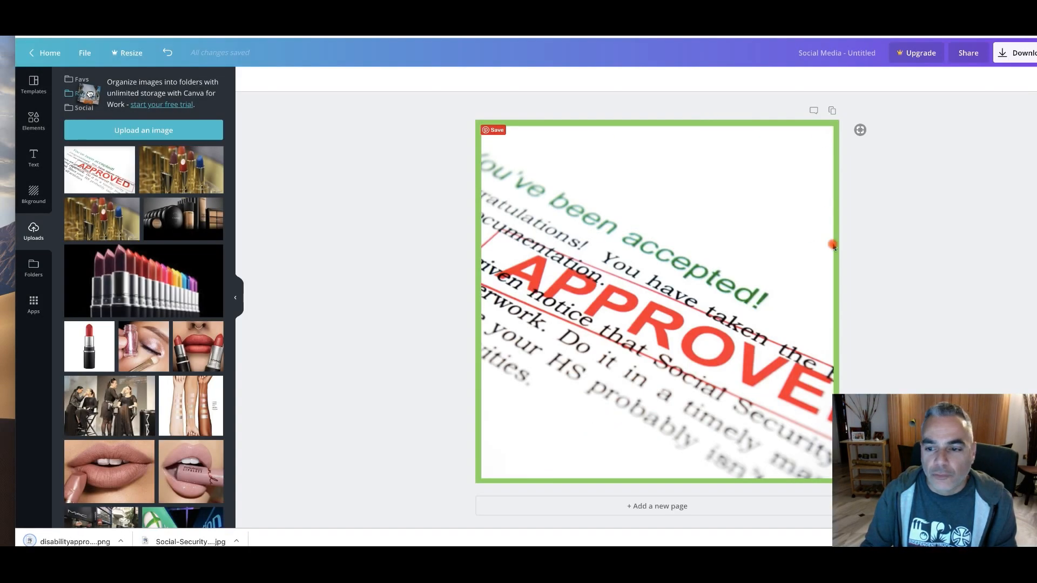
Duplicate the page for a second ad version and compare the green "APPROVED" page with the red "DENIED" page
{"action": "left_click", "coordinate": [830, 110]}
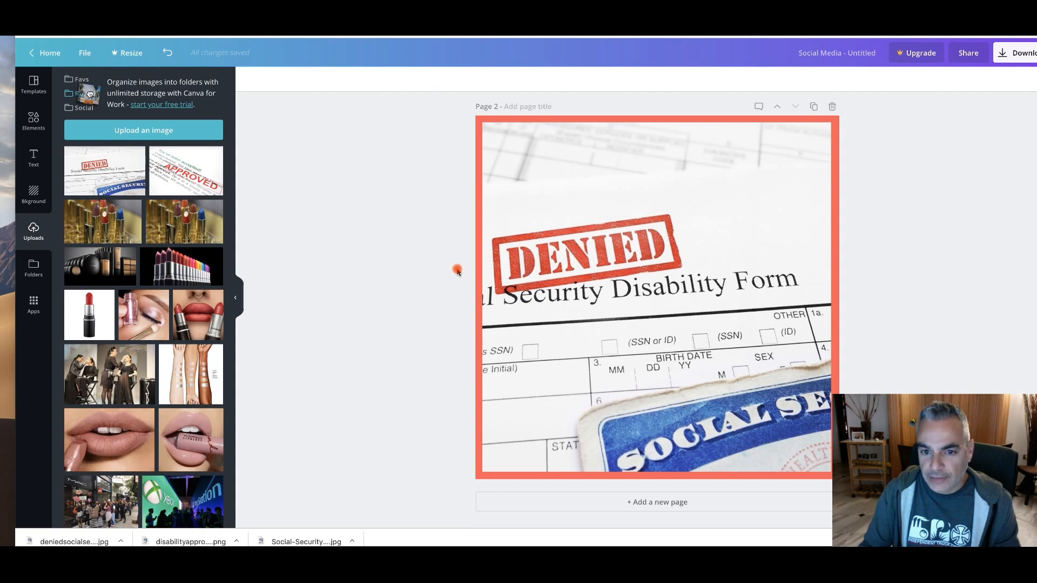
{"action": "scroll", "coordinate": [458, 272], "scroll_direction": "up", "scroll_amount": 7}
{"action": "scroll", "coordinate": [458, 271], "scroll_direction": "down", "scroll_amount": 7}
{"action": "scroll", "coordinate": [458, 271], "scroll_direction": "up", "scroll_amount": 7}
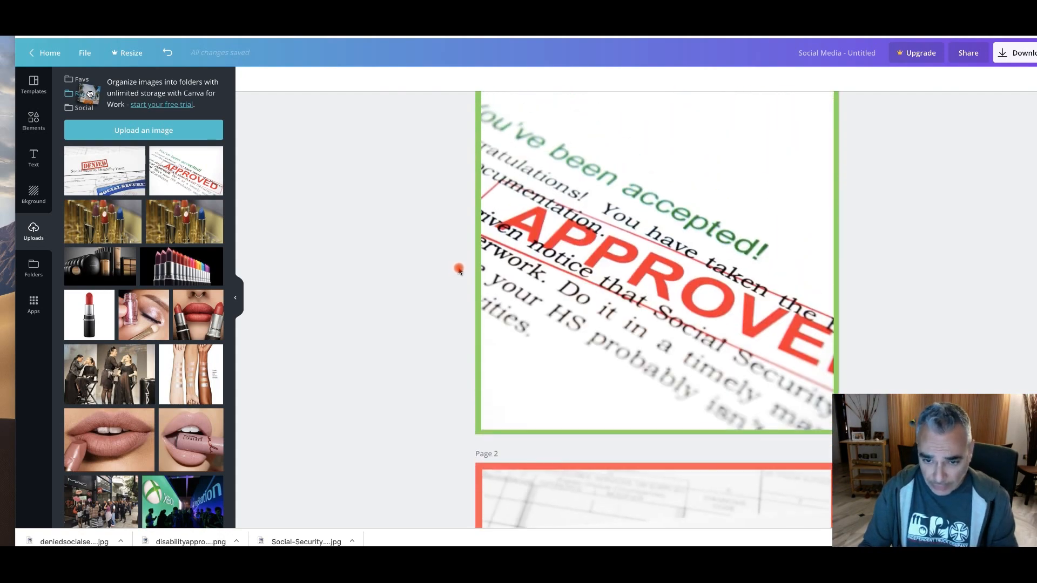
{"action": "scroll", "coordinate": [458, 271], "scroll_direction": "up", "scroll_amount": 2}
{"action": "scroll", "coordinate": [458, 271], "scroll_direction": "down", "scroll_amount": 2}
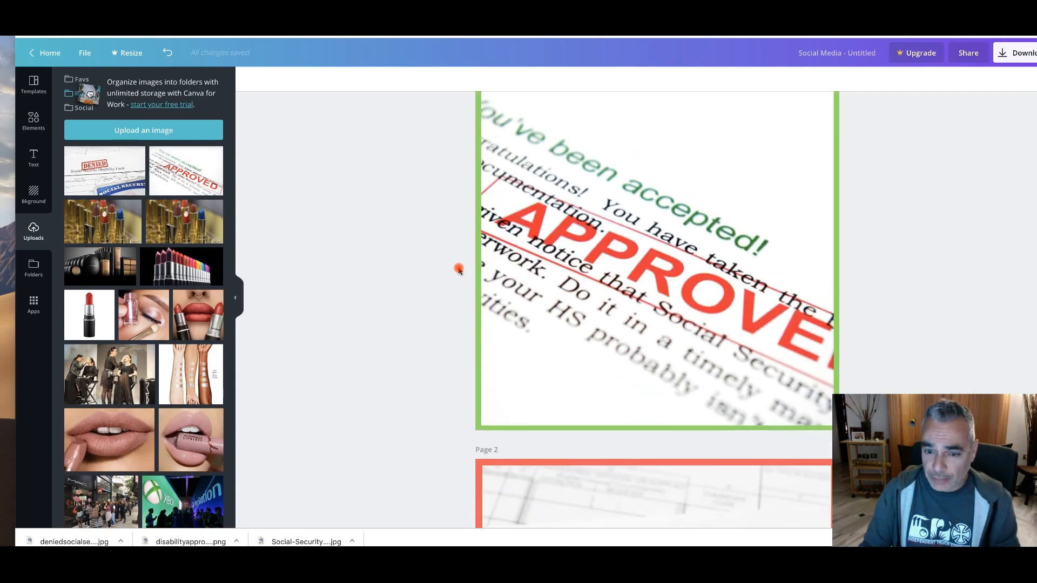
{"action": "scroll", "coordinate": [459, 270], "scroll_direction": "down", "scroll_amount": 5}
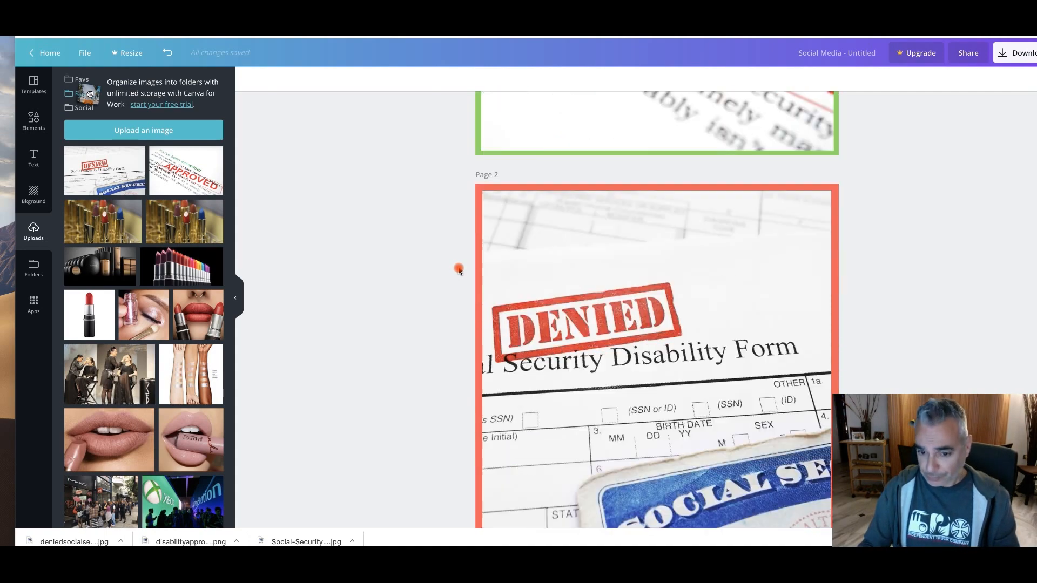
Download both ad pages together as a zip archive named disabilitybanners.zip to the Desktop
{"action": "scroll", "coordinate": [460, 270], "scroll_direction": "up", "scroll_amount": 4}
{"action": "scroll", "coordinate": [874, 207], "scroll_direction": "up", "scroll_amount": 3}
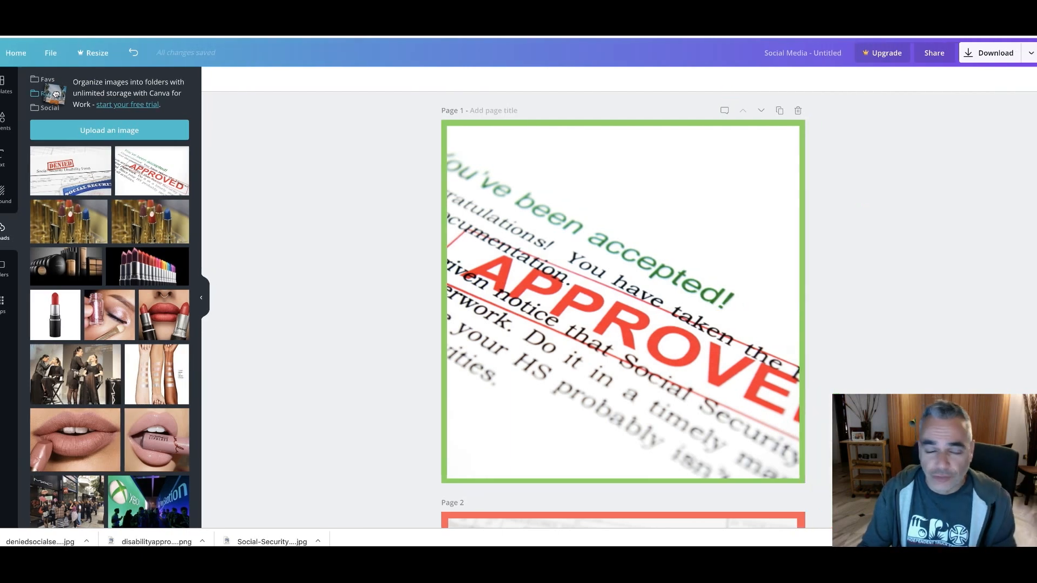
{"action": "left_click", "coordinate": [1004, 55]}
{"action": "left_click", "coordinate": [921, 212]}
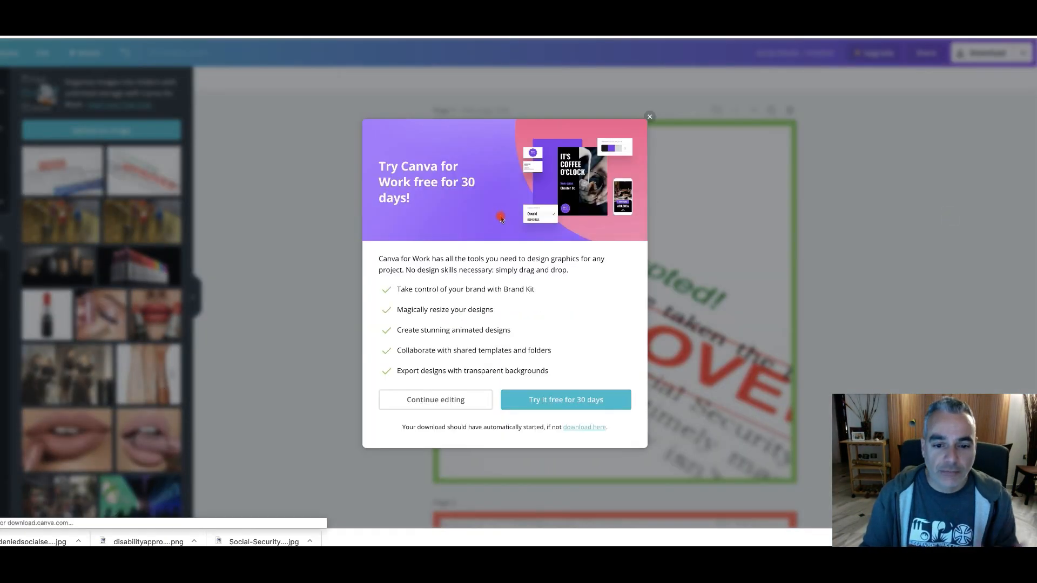
{"action": "type", "text": "abilitybanners.zip"}
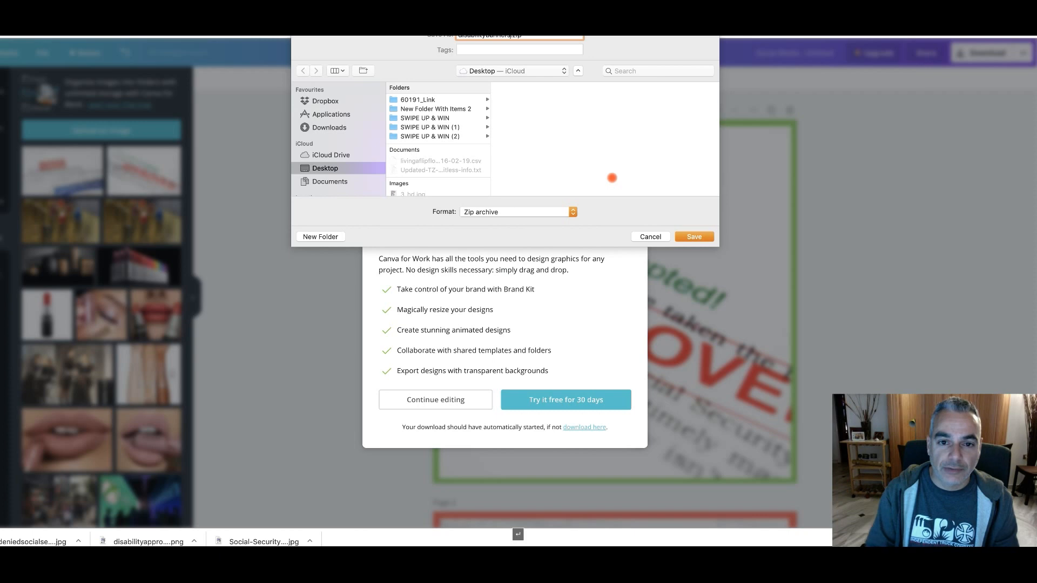
{"action": "key", "text": "Return"}
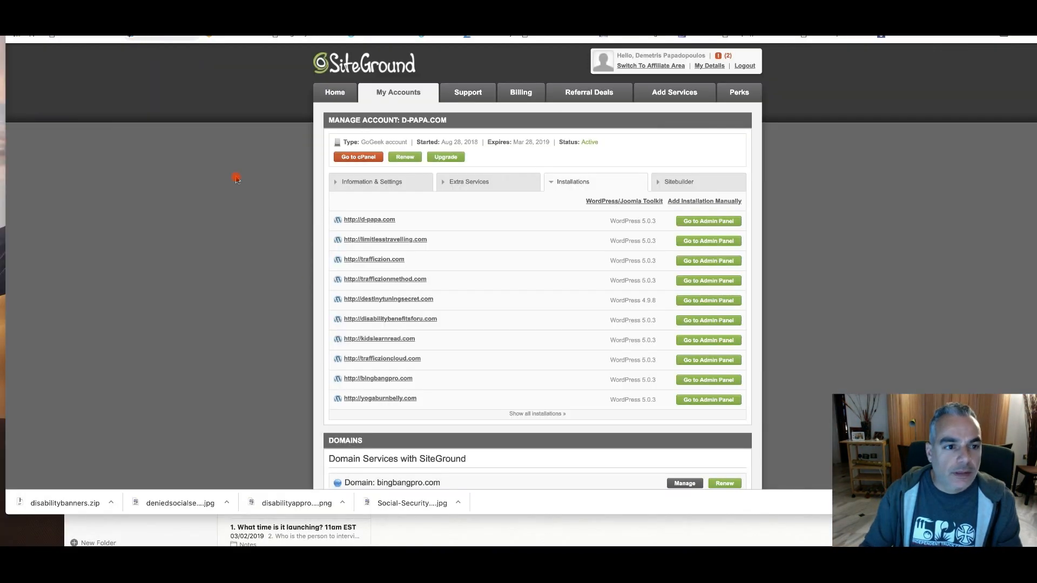
Switch to the WordPress admin of destinytuningsecret.com from SiteGround and open the page for adding a new plugin
{"action": "left_click", "coordinate": [718, 304]}
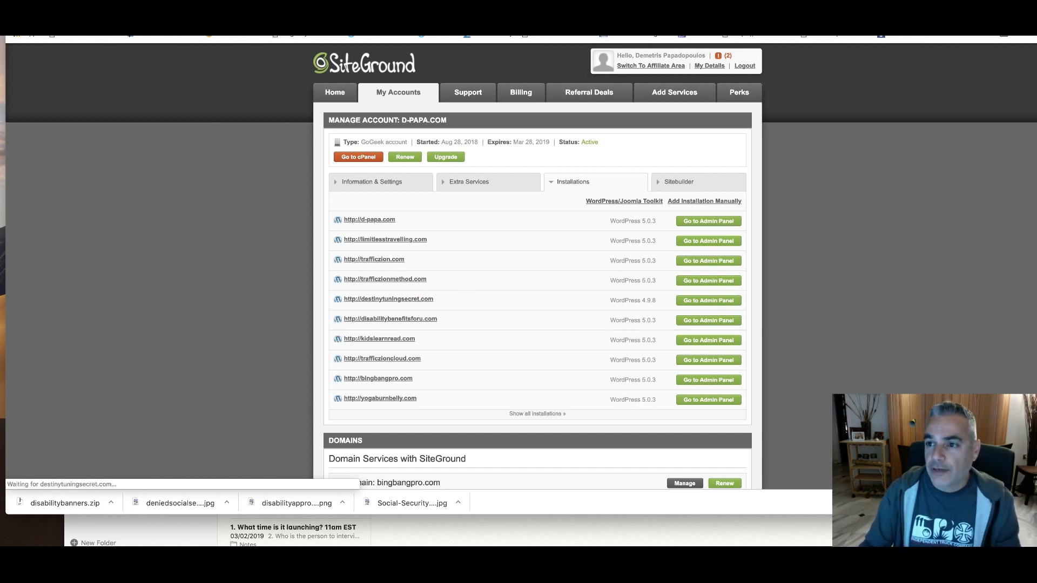
{"action": "left_click_drag", "start_coordinate": [324, 11], "coordinate": [317, 13]}
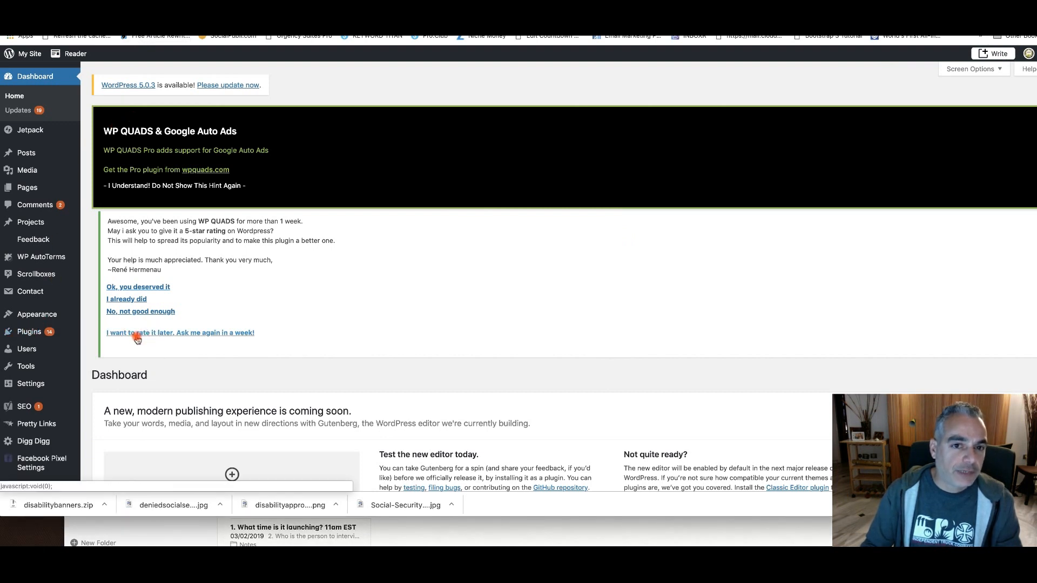
{"action": "left_click", "coordinate": [39, 335]}
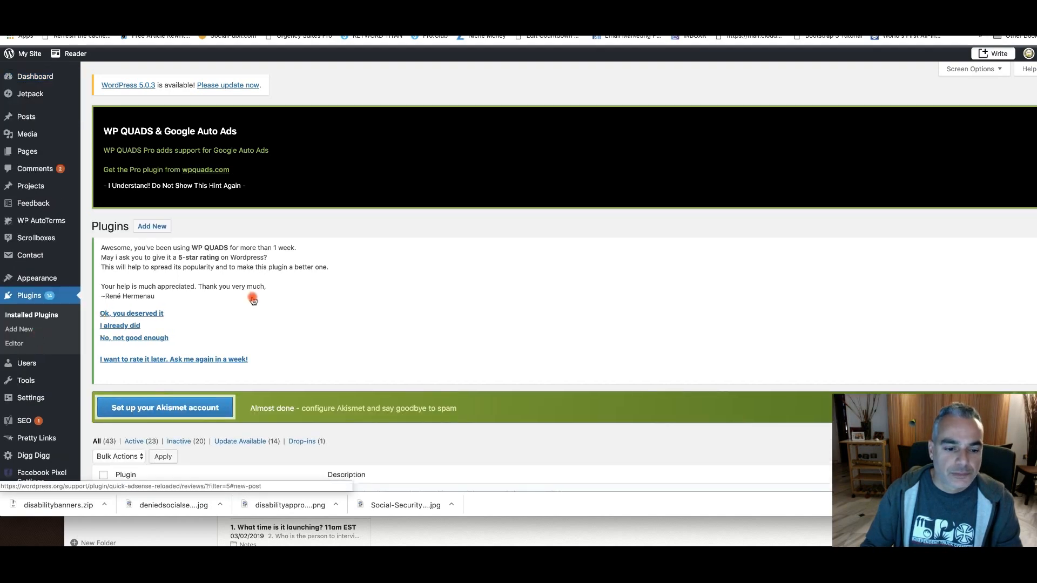
{"action": "scroll", "coordinate": [237, 295], "scroll_direction": "down", "scroll_amount": 3}
{"action": "scroll", "coordinate": [156, 194], "scroll_direction": "up", "scroll_amount": 3}
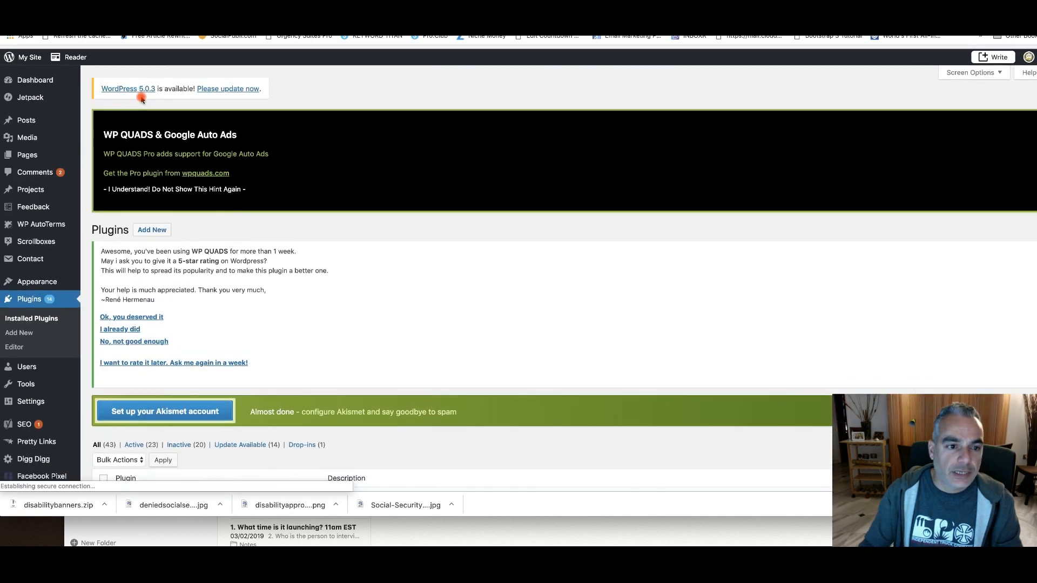
{"action": "left_click", "coordinate": [152, 227]}
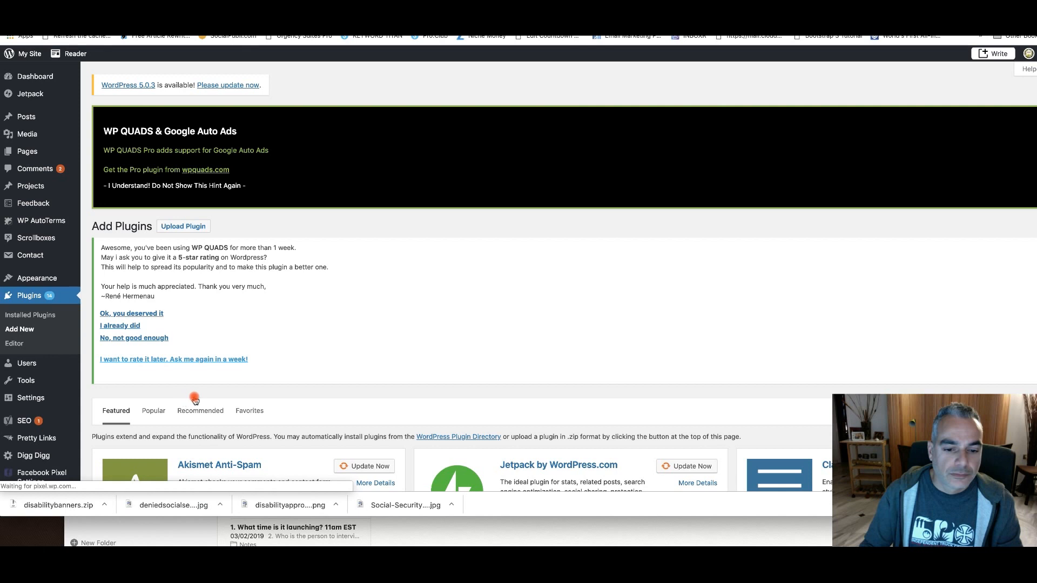
Upload the plugin file clickfunnels.3.1.1.zip from the Desktop and install it
{"action": "scroll", "coordinate": [196, 394], "scroll_direction": "down", "scroll_amount": 1}
{"action": "left_click", "coordinate": [189, 212]}
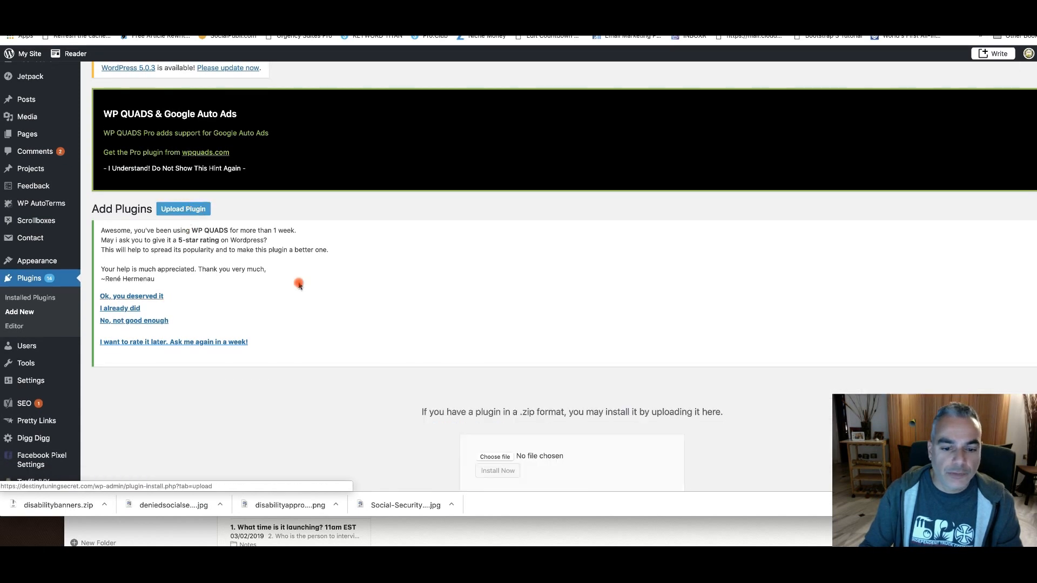
{"action": "left_click", "coordinate": [493, 457]}
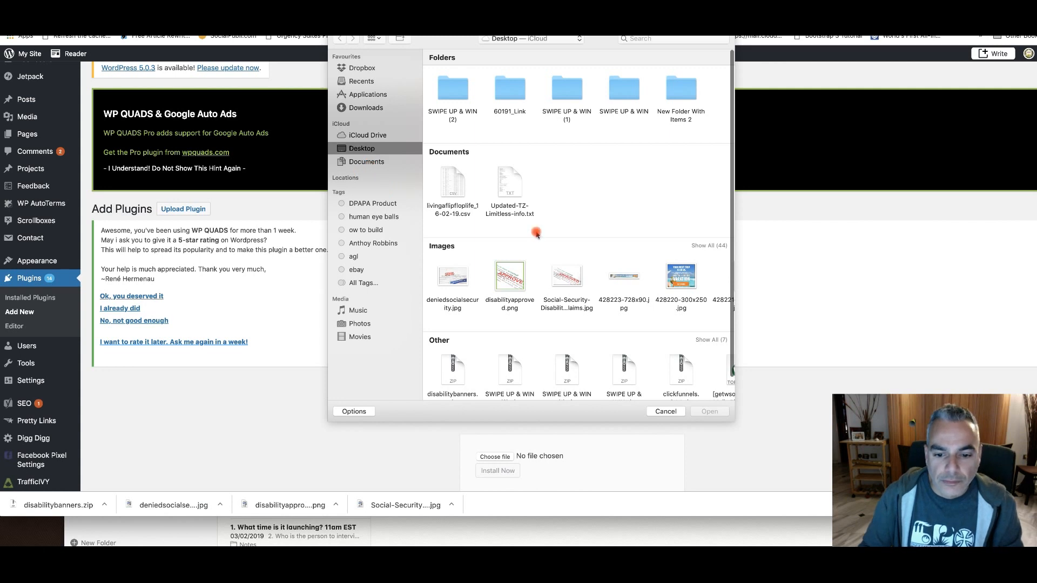
{"action": "scroll", "coordinate": [536, 235], "scroll_direction": "down", "scroll_amount": 2}
{"action": "left_click", "coordinate": [681, 349]}
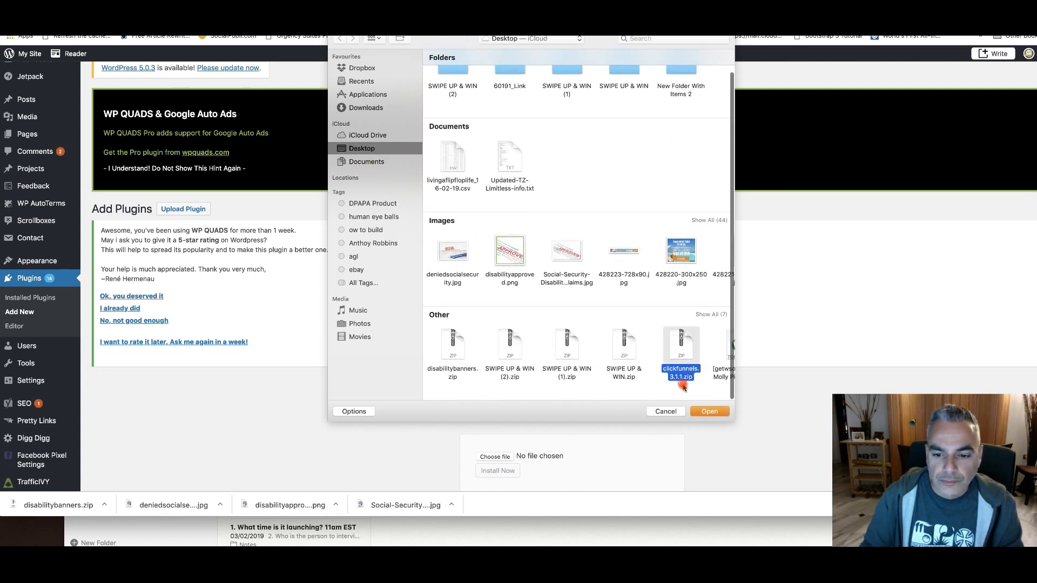
{"action": "left_click", "coordinate": [698, 413]}
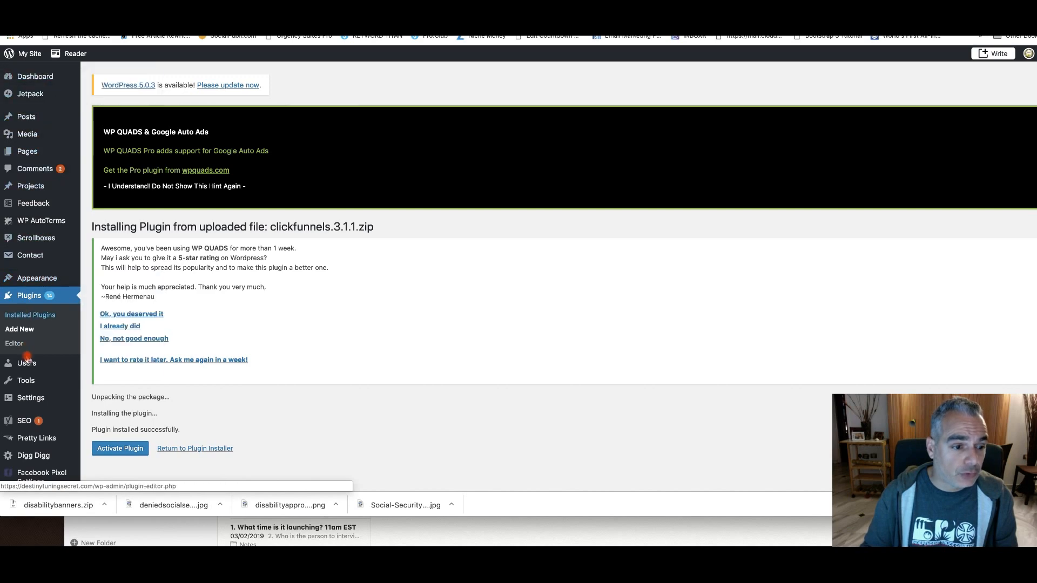
Activate the newly installed ClickFunnels plugin
{"action": "scroll", "coordinate": [51, 374], "scroll_direction": "down", "scroll_amount": 3}
{"action": "scroll", "coordinate": [50, 374], "scroll_direction": "up", "scroll_amount": 2}
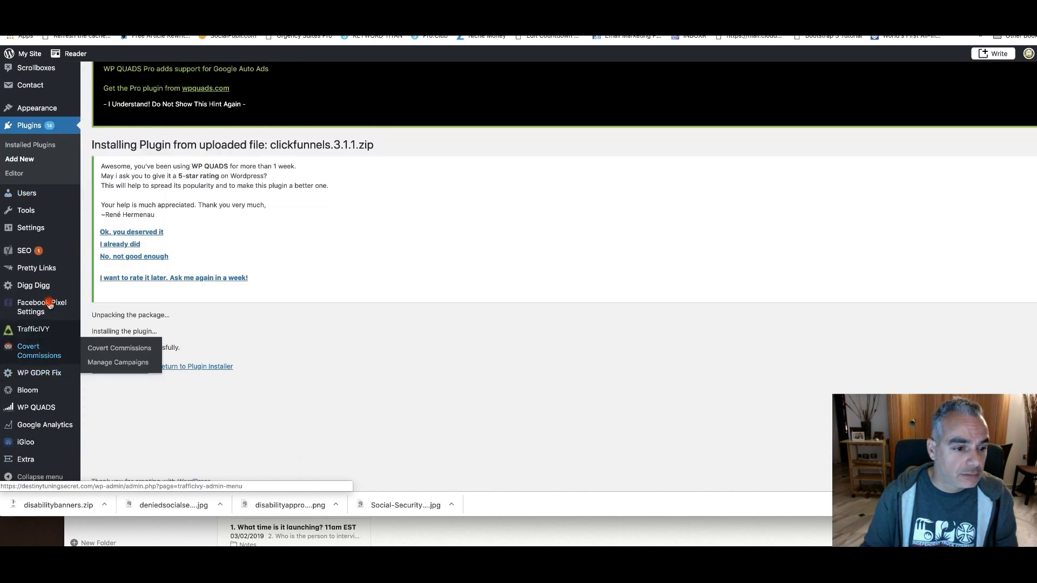
{"action": "scroll", "coordinate": [42, 401], "scroll_direction": "up", "scroll_amount": 3}
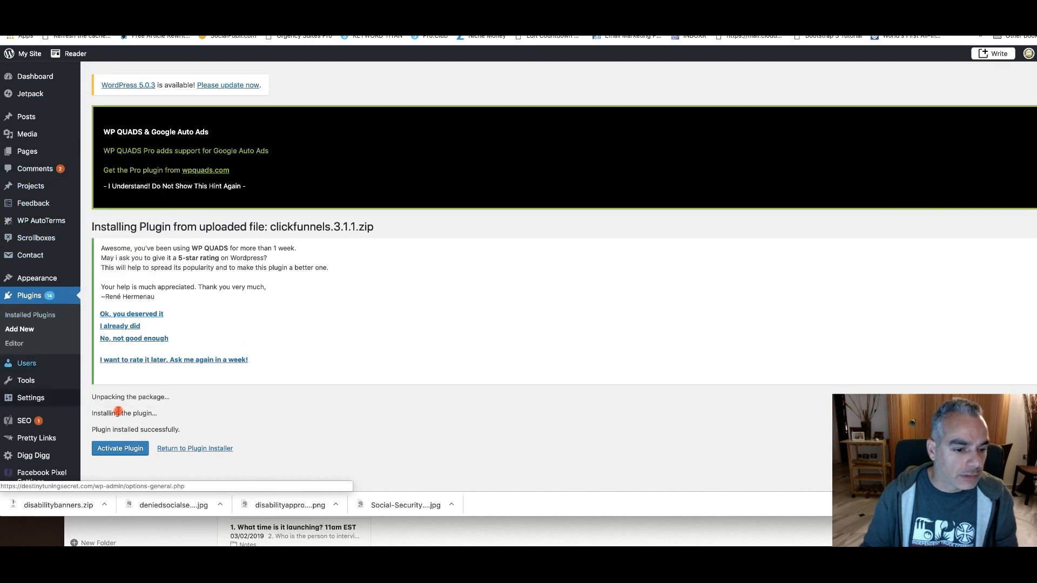
{"action": "scroll", "coordinate": [129, 416], "scroll_direction": "down", "scroll_amount": 3}
{"action": "left_click", "coordinate": [130, 368]}
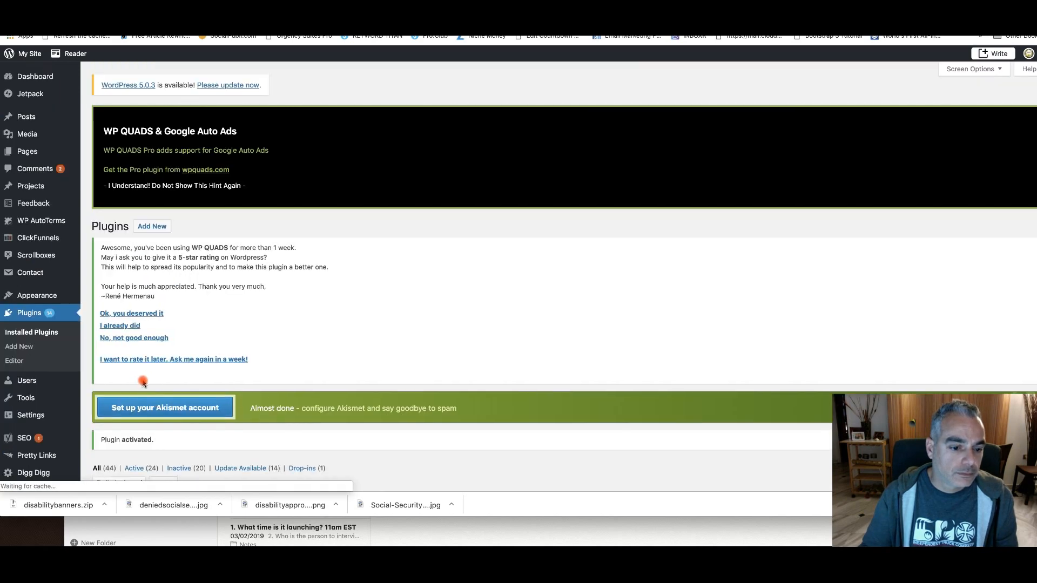
In the ClickFunnels pages, copy the link of the page with the custom slug disabilitybenefits and view that survey page in the browser
{"action": "scroll", "coordinate": [107, 383], "scroll_direction": "down", "scroll_amount": 3}
{"action": "scroll", "coordinate": [216, 376], "scroll_direction": "down", "scroll_amount": 10}
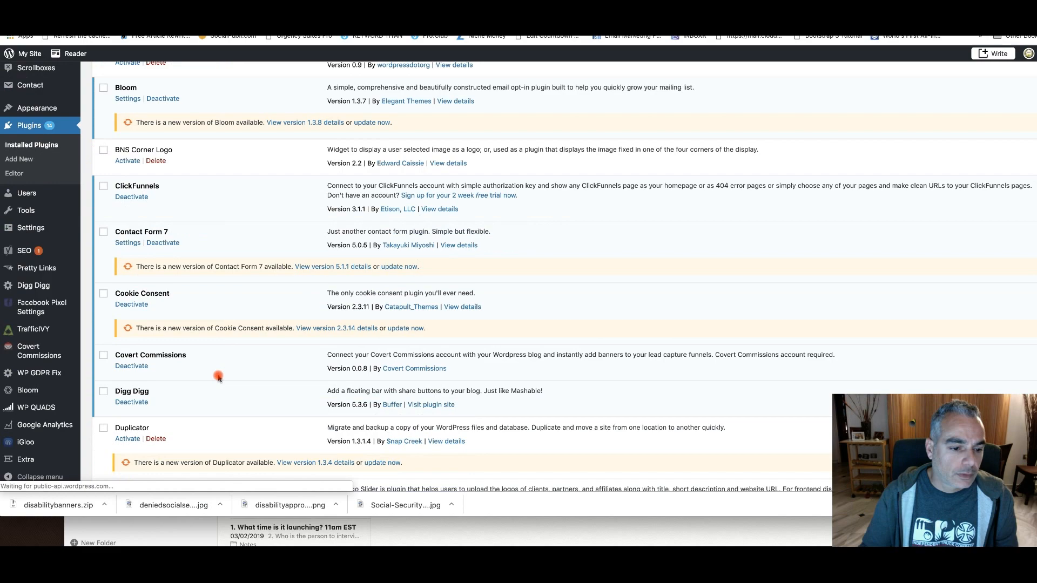
{"action": "scroll", "coordinate": [50, 321], "scroll_direction": "down", "scroll_amount": 2}
{"action": "scroll", "coordinate": [50, 281], "scroll_direction": "up", "scroll_amount": 6}
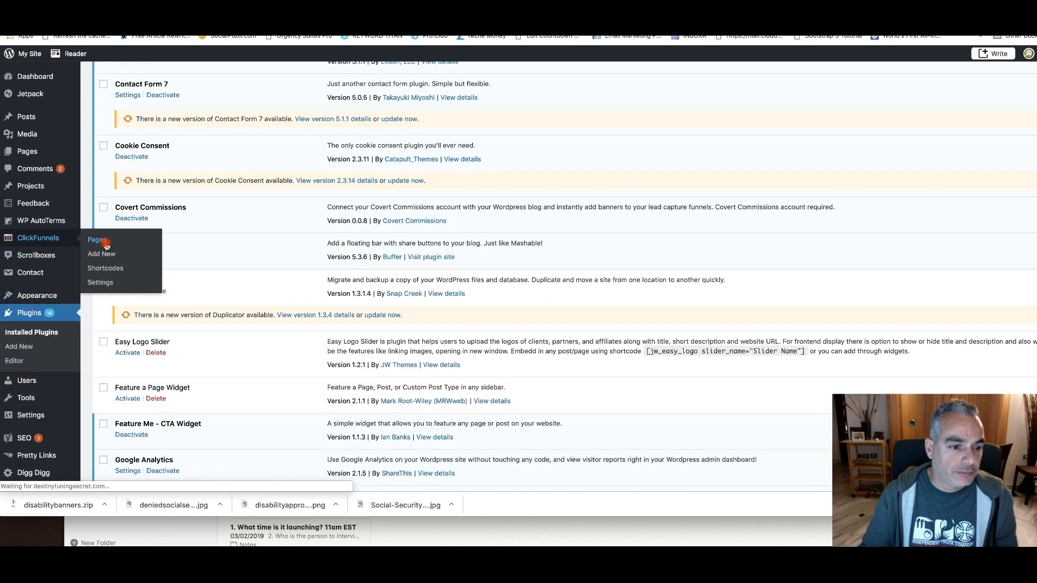
{"action": "left_click", "coordinate": [100, 239]}
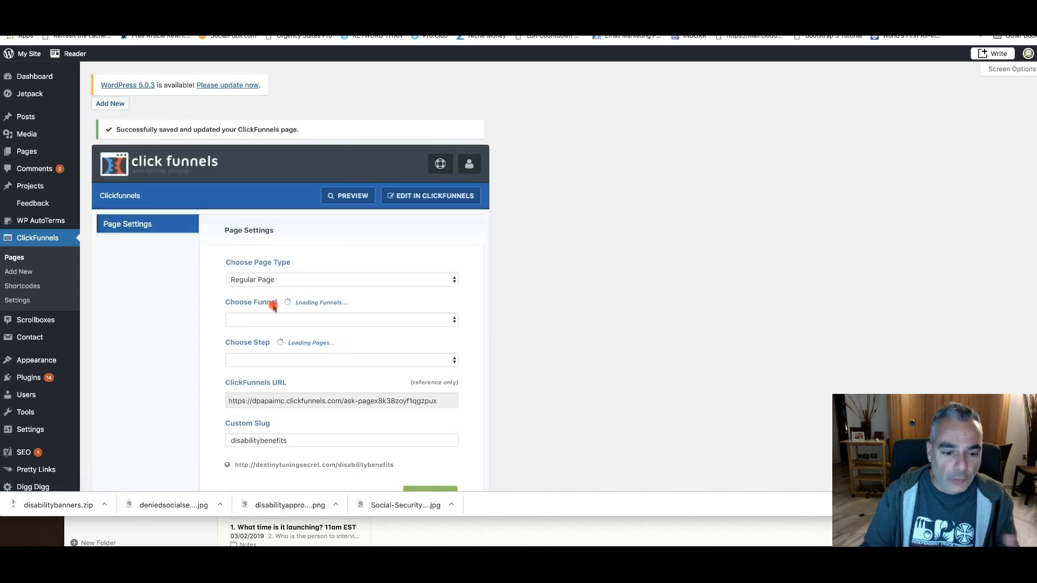
{"action": "left_click_drag", "start_coordinate": [403, 465], "coordinate": [232, 462]}
{"action": "key", "text": "super+c"}
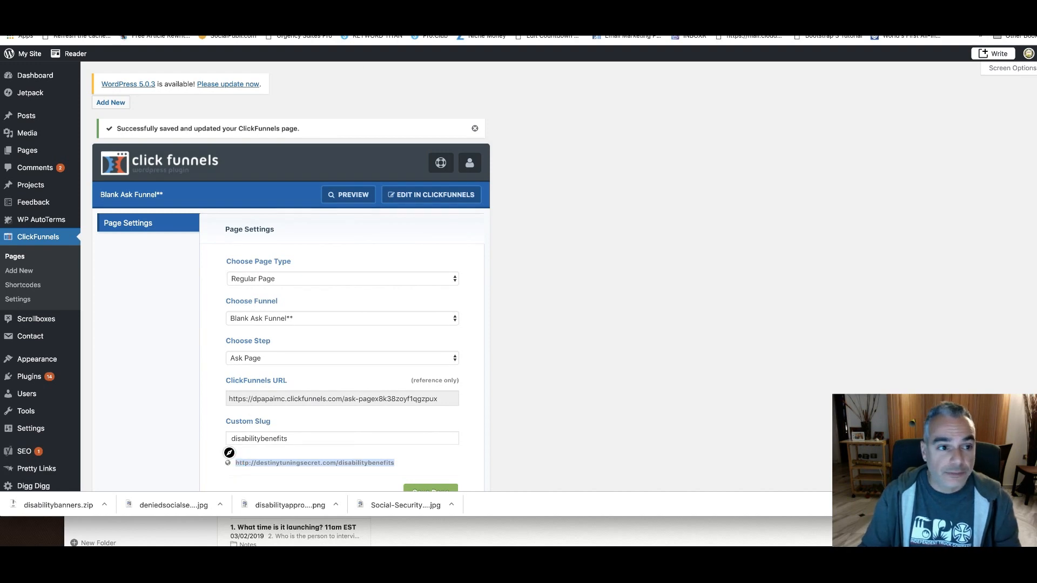
{"action": "left_click", "coordinate": [136, 50]}
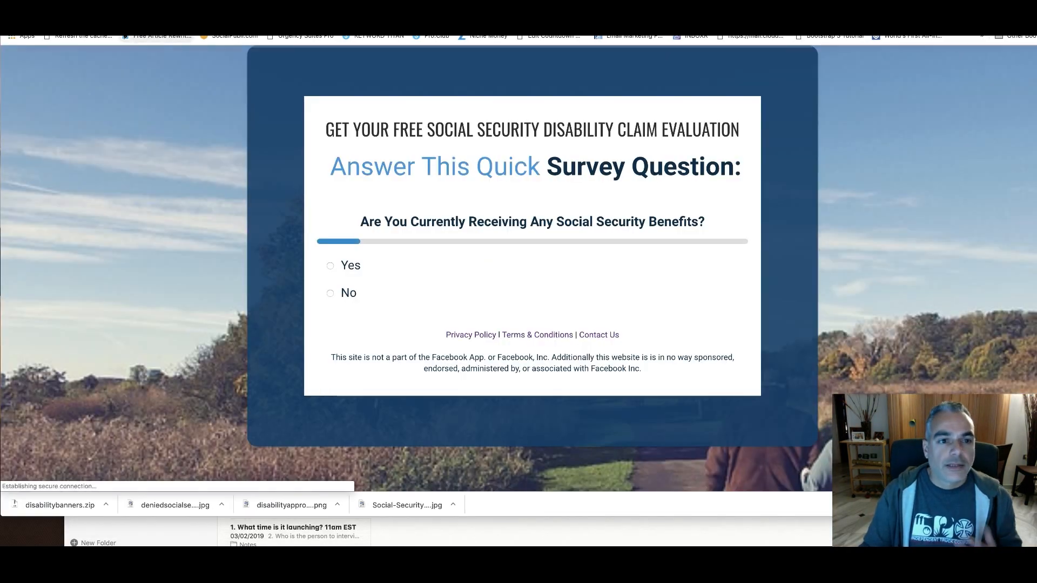
Switch to Facebook Ads Manager and choose Traffic as the objective of a new campaign
{"action": "left_click_drag", "start_coordinate": [157, 7], "coordinate": [259, 1]}
{"action": "left_click", "coordinate": [115, 48]}
{"action": "left_click", "coordinate": [259, 51]}
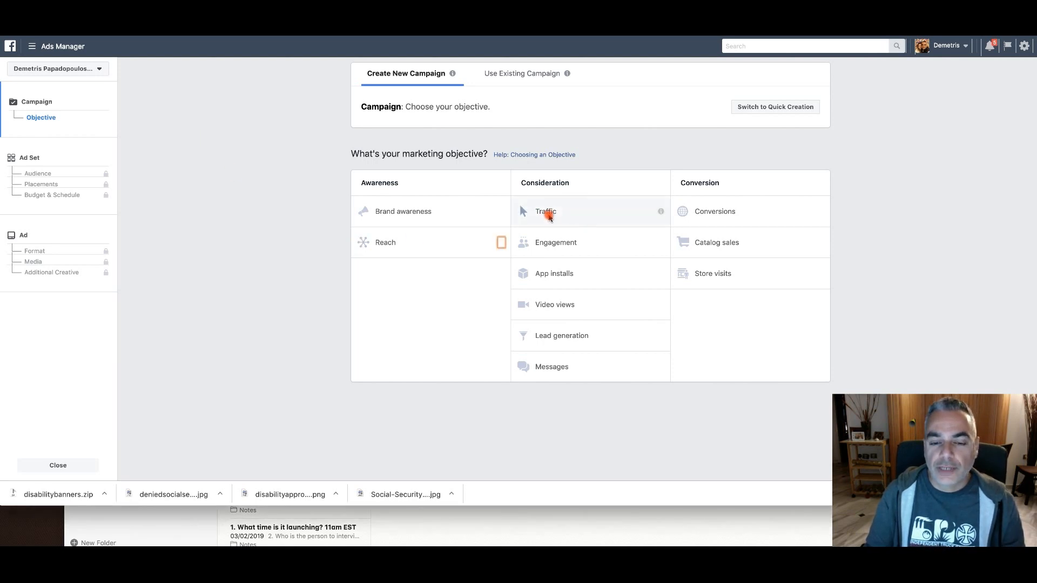
{"action": "left_click", "coordinate": [543, 212]}
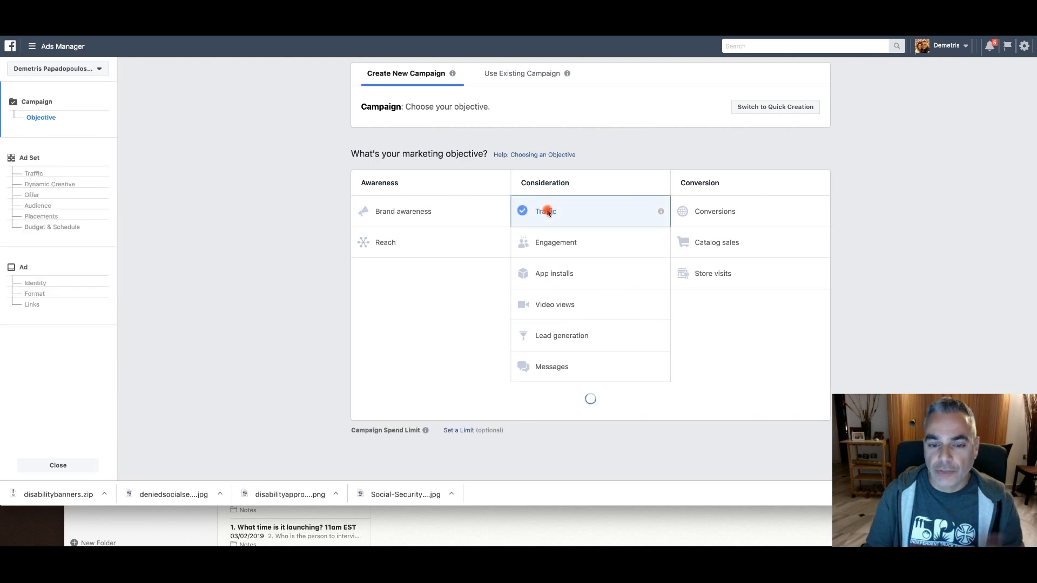
{"action": "scroll", "coordinate": [631, 317], "scroll_direction": "down", "scroll_amount": 3}
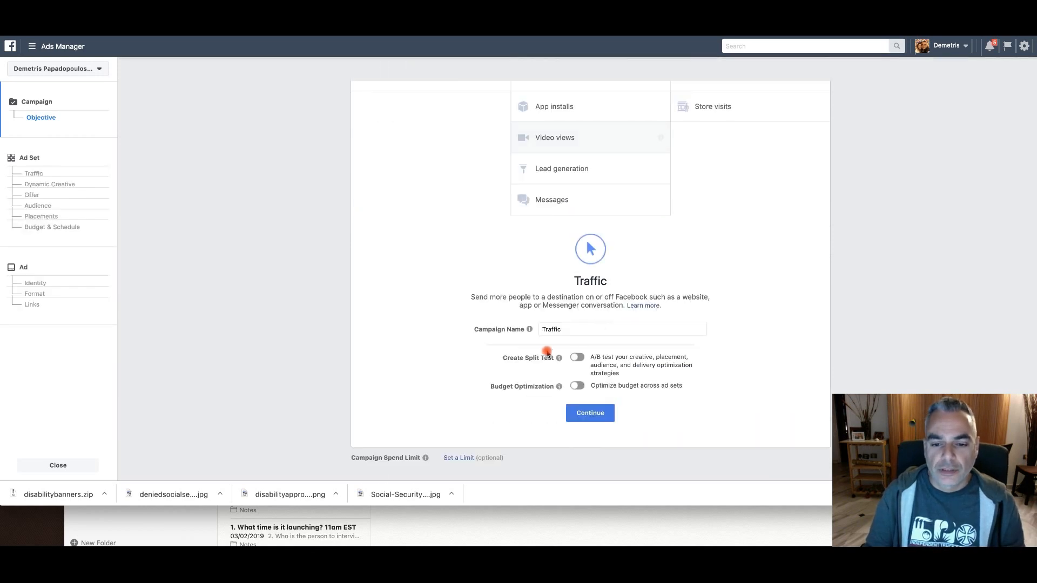
Replace the campaign name with one starting with "Disability" and continue to the ad set
{"action": "double_click", "coordinate": [575, 329]}
{"action": "type", "text": "Disabioity "}
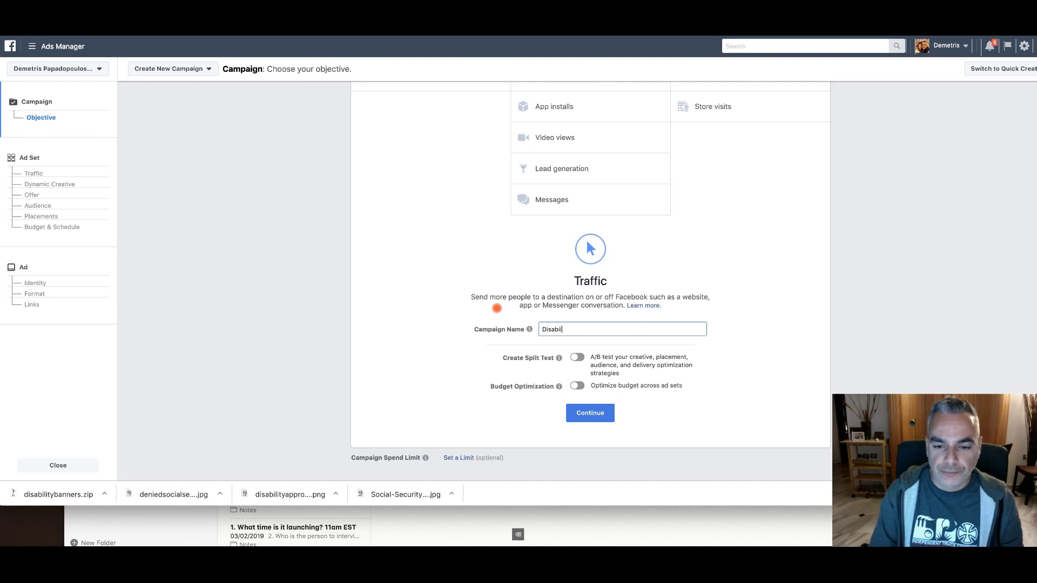
{"action": "type", "text": "ty"}
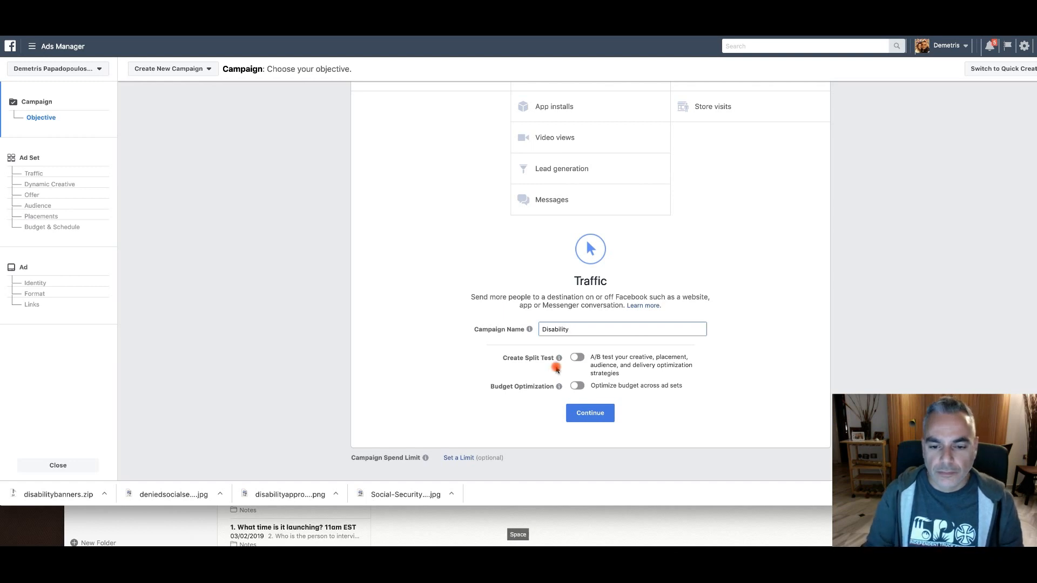
{"action": "type", "text": " OP"}
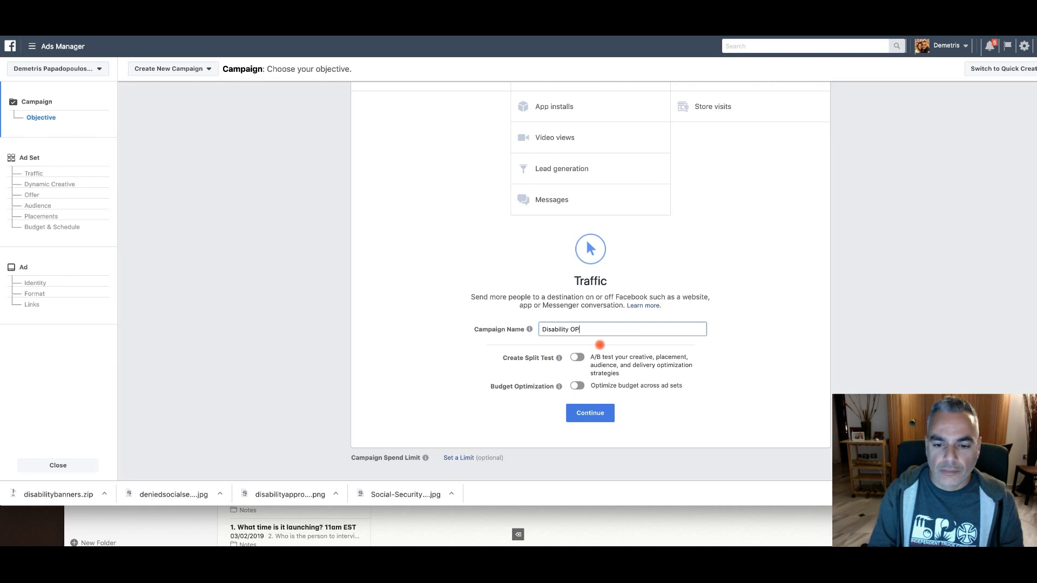
{"action": "type", "text": "ffer"}
{"action": "left_click", "coordinate": [594, 413]}
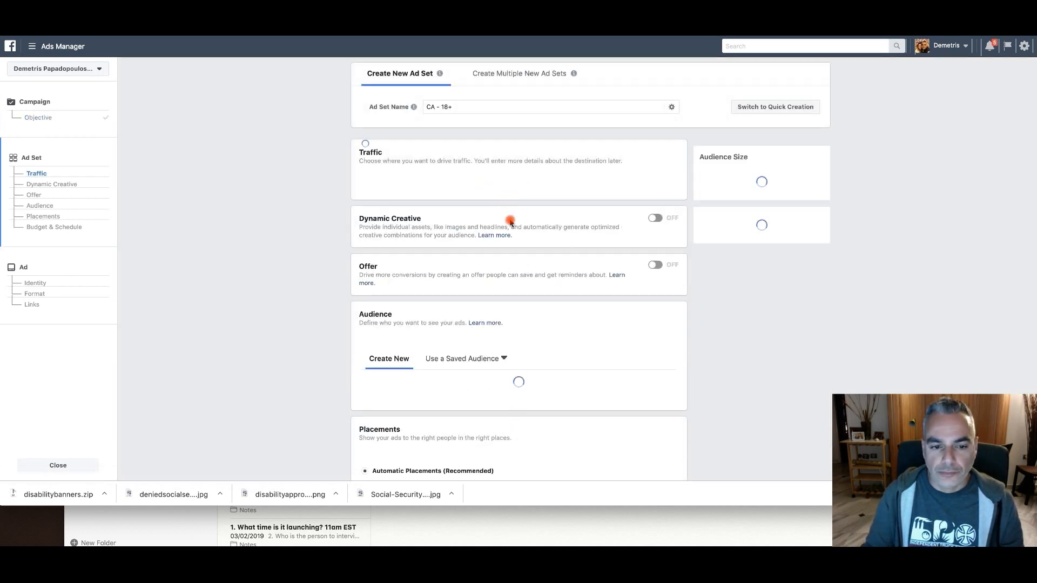
Replace Canada with United States as the audience location of the ad set
{"action": "scroll", "coordinate": [513, 223], "scroll_direction": "down", "scroll_amount": 3}
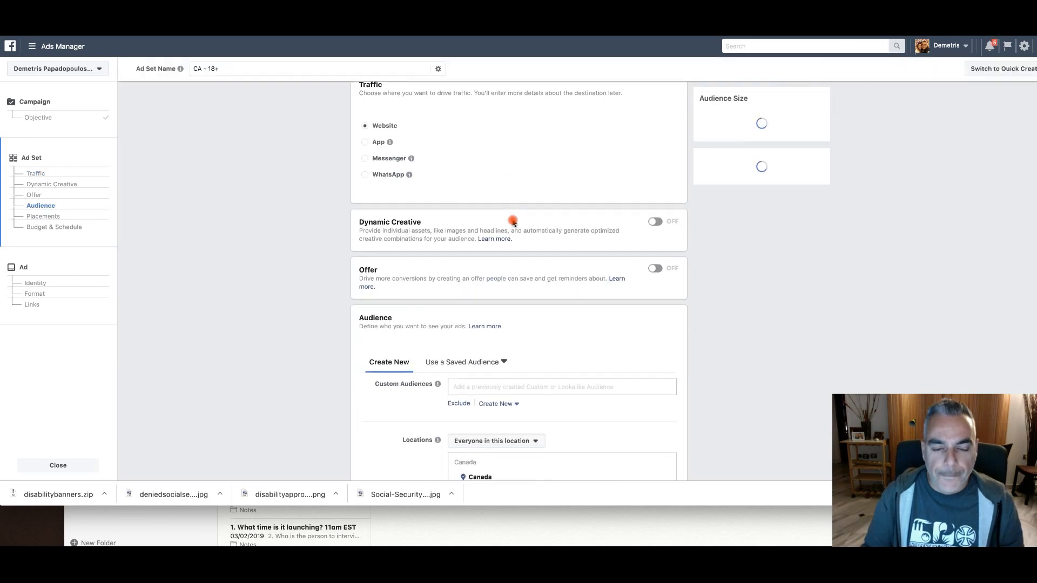
{"action": "scroll", "coordinate": [513, 222], "scroll_direction": "down", "scroll_amount": 3}
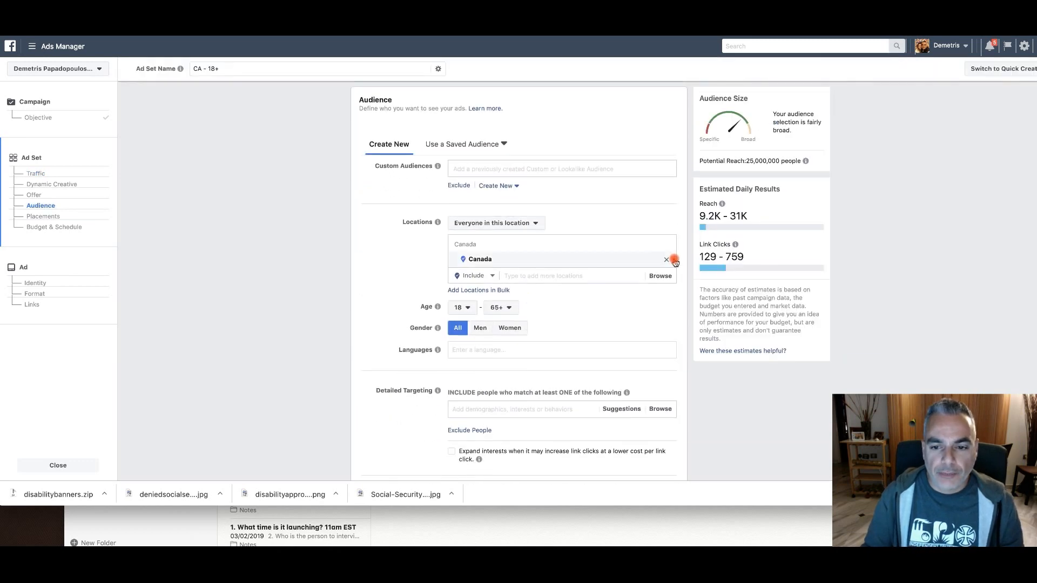
{"action": "left_click", "coordinate": [654, 263]}
{"action": "left_click", "coordinate": [569, 293]}
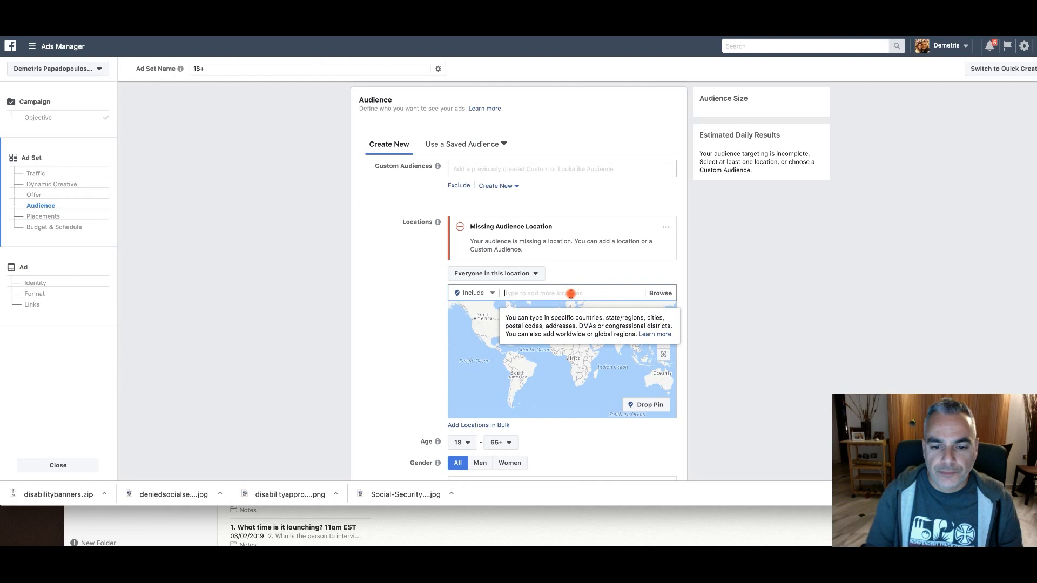
{"action": "type", "text": "United Sates"}
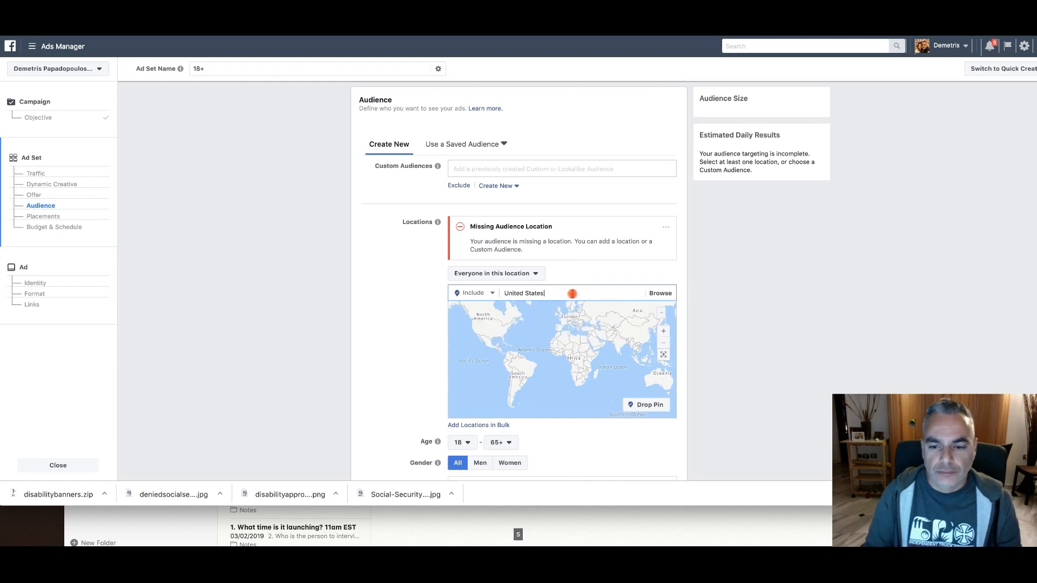
{"action": "left_click", "coordinate": [551, 309]}
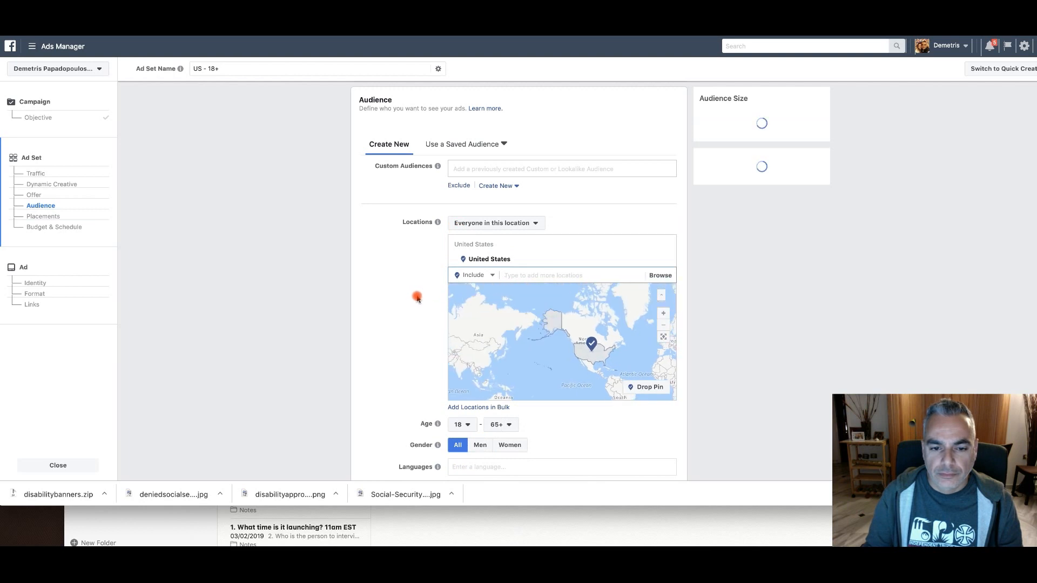
Set the minimum age of the audience to 37
{"action": "scroll", "coordinate": [417, 298], "scroll_direction": "down", "scroll_amount": 2}
{"action": "left_click", "coordinate": [462, 314]}
{"action": "scroll", "coordinate": [471, 373], "scroll_direction": "down", "scroll_amount": 5}
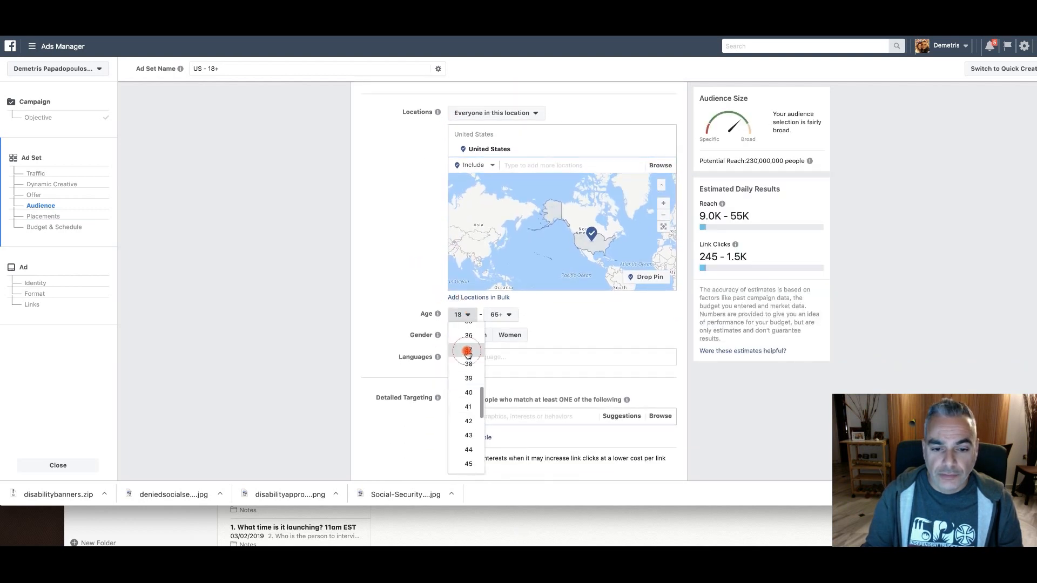
{"action": "left_click", "coordinate": [467, 352]}
{"action": "scroll", "coordinate": [419, 261], "scroll_direction": "down", "scroll_amount": 1}
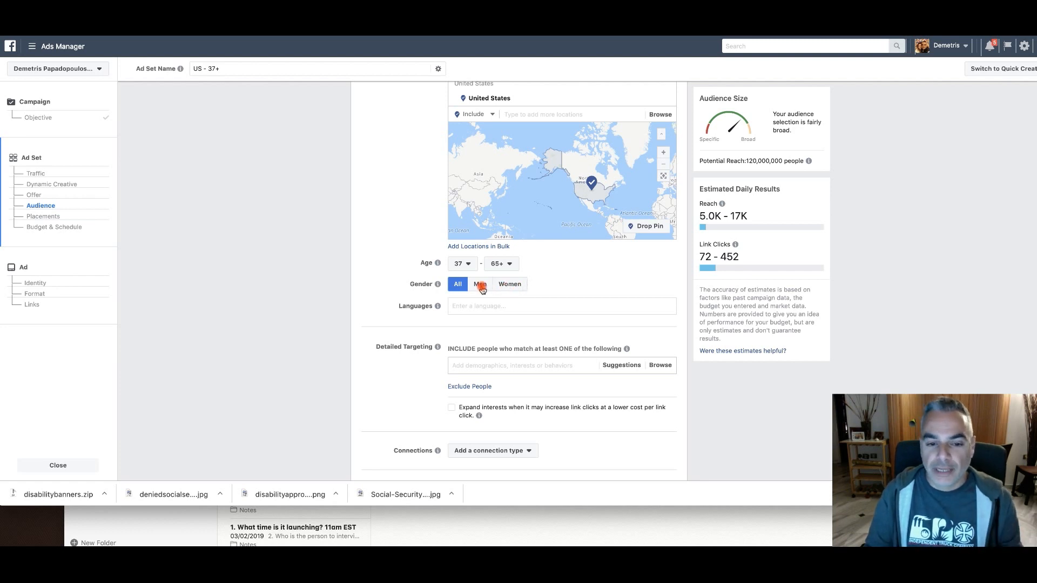
Set the audience language to English (US)
{"action": "left_click", "coordinate": [522, 307]}
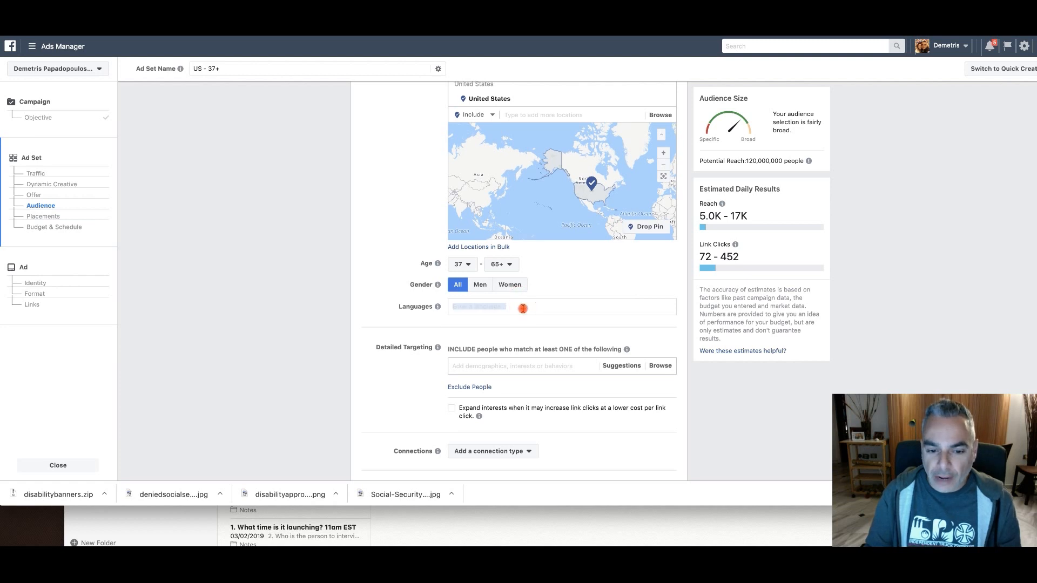
{"action": "type", "text": "Englis"}
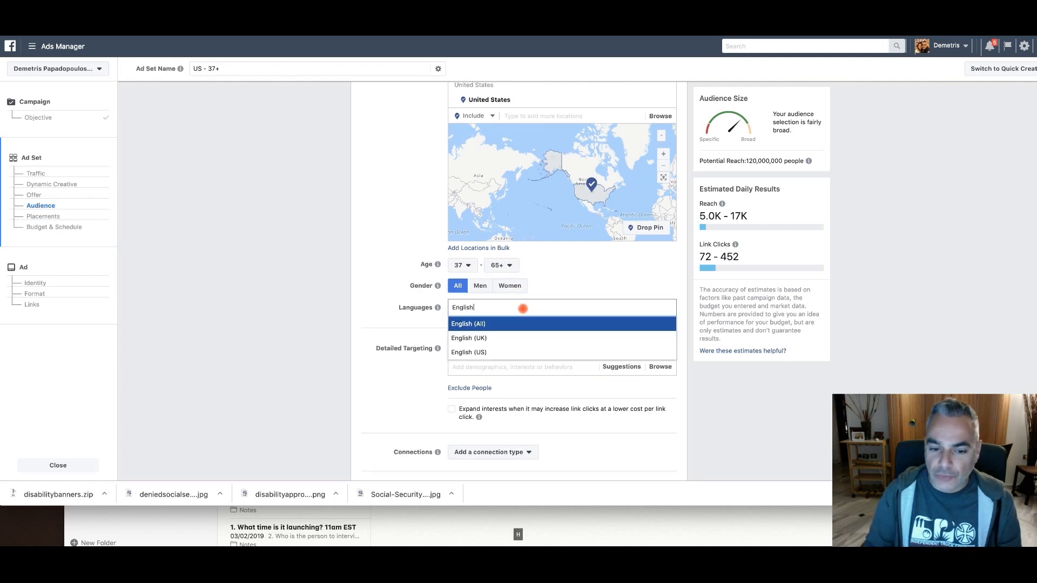
{"action": "type", "text": "h"}
{"action": "left_click", "coordinate": [503, 352]}
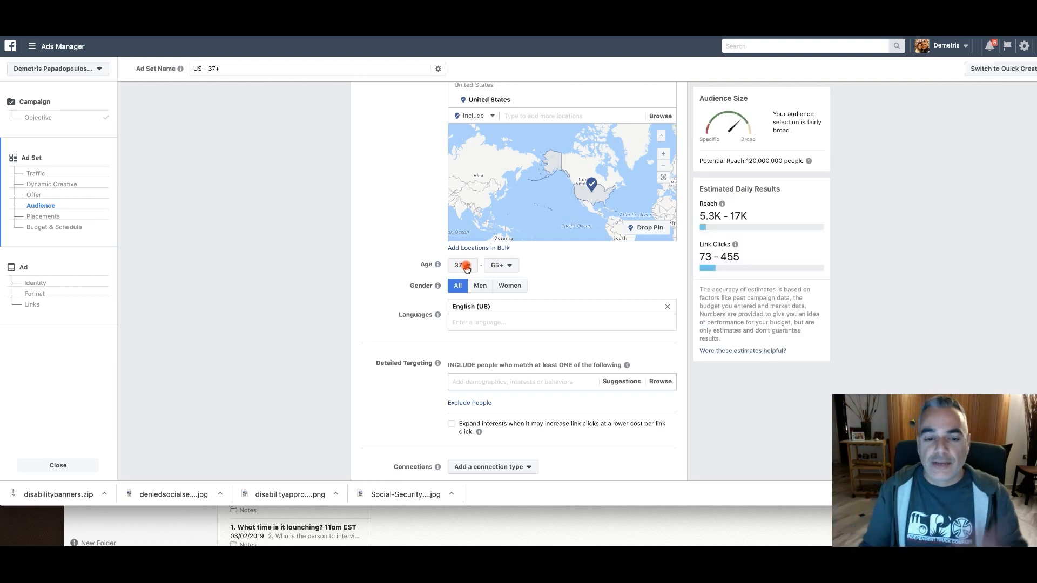
Search the audience's detailed targeting options for "disability" and examine the sizes and descriptions of the matching entries
{"action": "scroll", "coordinate": [436, 261], "scroll_direction": "down", "scroll_amount": 2}
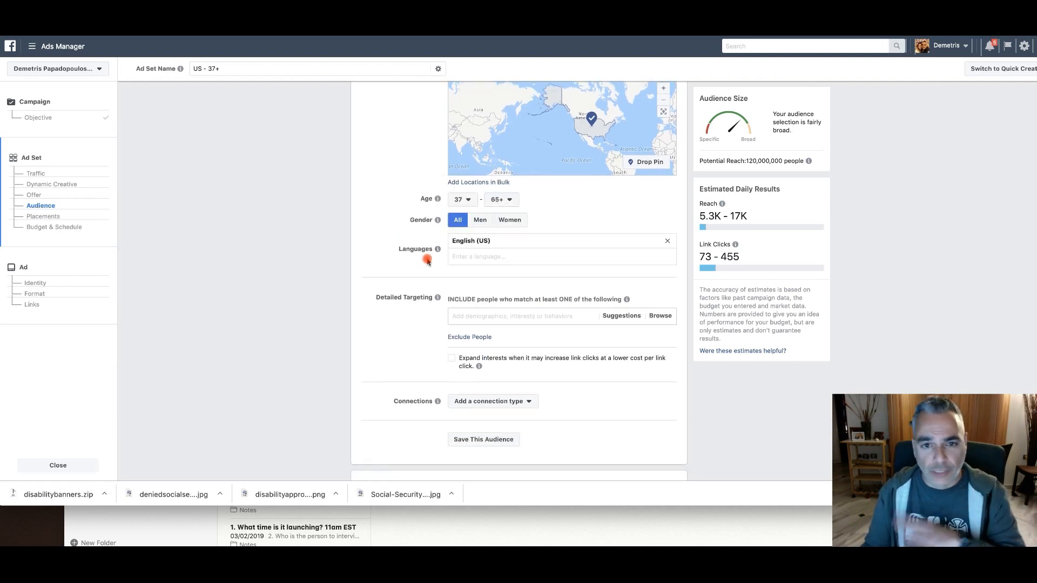
{"action": "scroll", "coordinate": [427, 260], "scroll_direction": "down", "scroll_amount": 2}
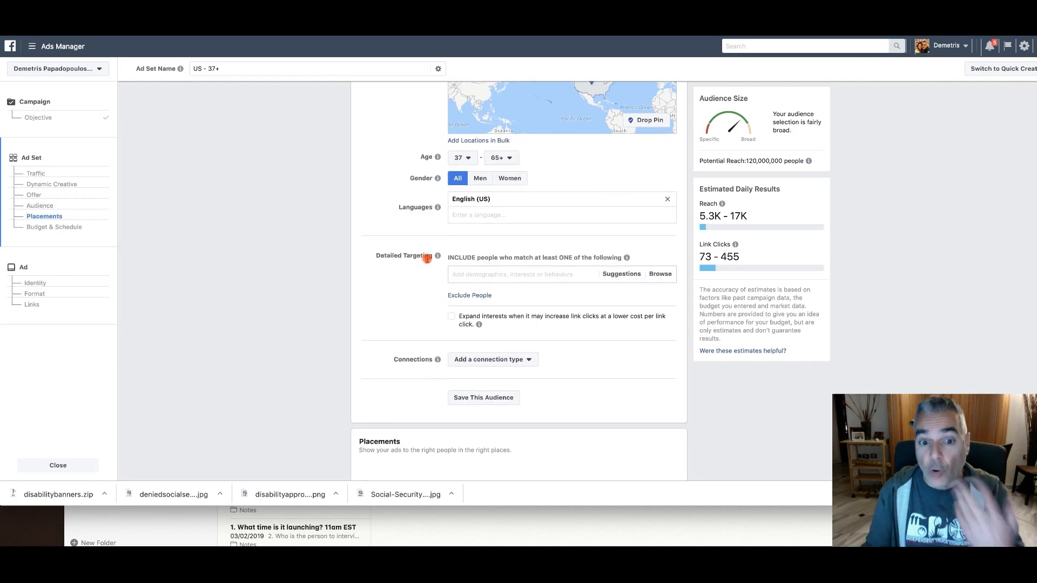
{"action": "left_click", "coordinate": [562, 252]}
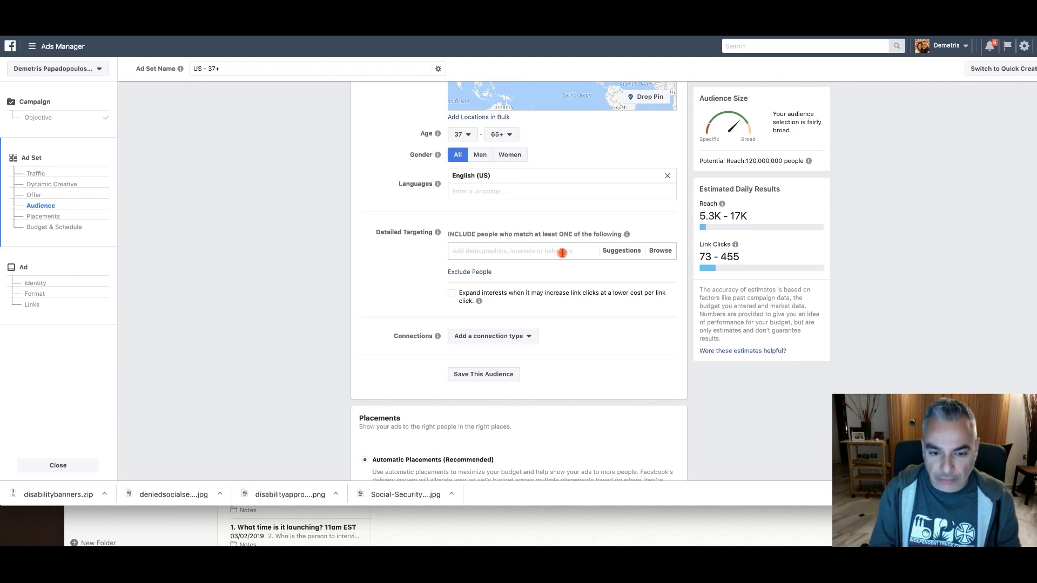
{"action": "type", "text": "disab"}
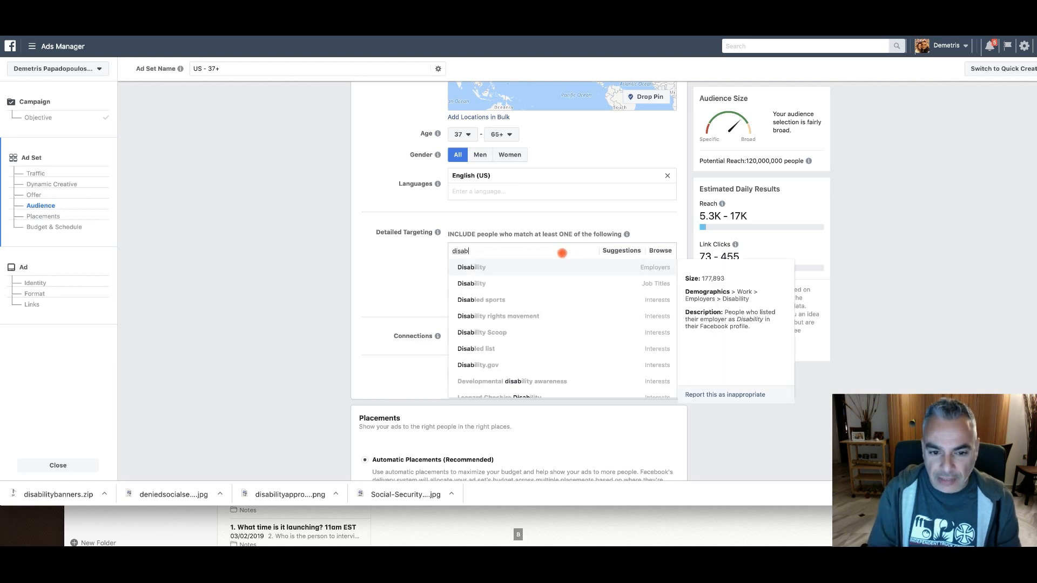
{"action": "key", "text": "Down"}
{"action": "key", "text": "Down"}
{"action": "key", "text": "Down"}
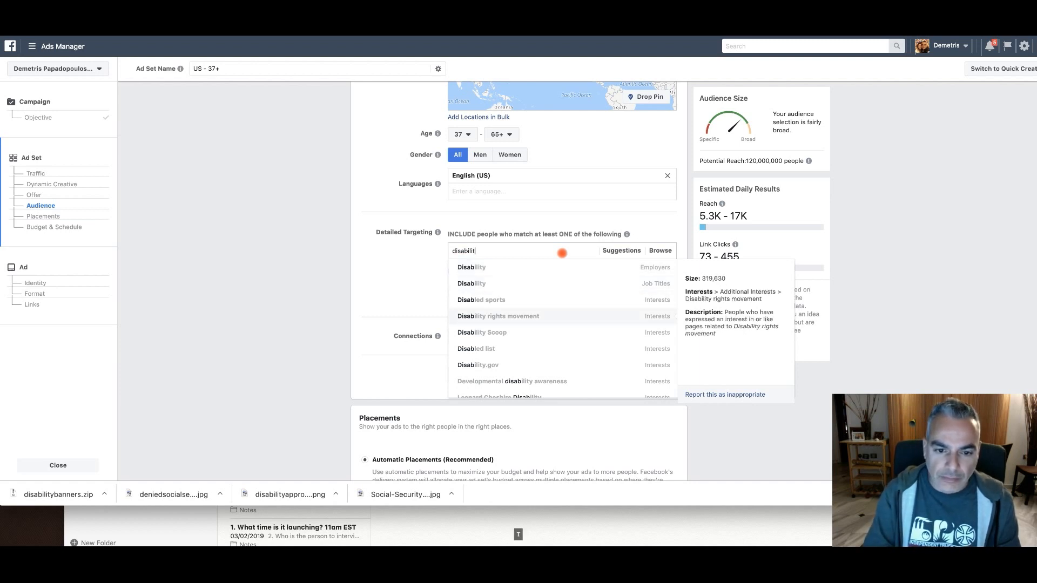
{"action": "key", "text": "Down"}
{"action": "key", "text": "Down"}
{"action": "key", "text": "Down"}
{"action": "key", "text": "Down"}
{"action": "key", "text": "Down"}
{"action": "key", "text": "Up"}
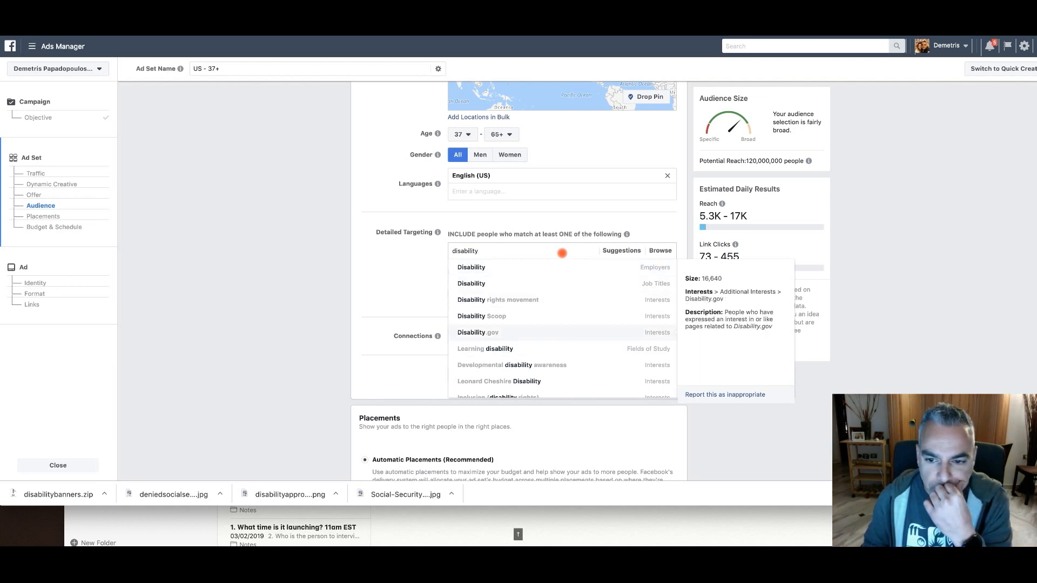
{"action": "key", "text": "Down"}
{"action": "key", "text": "Down"}
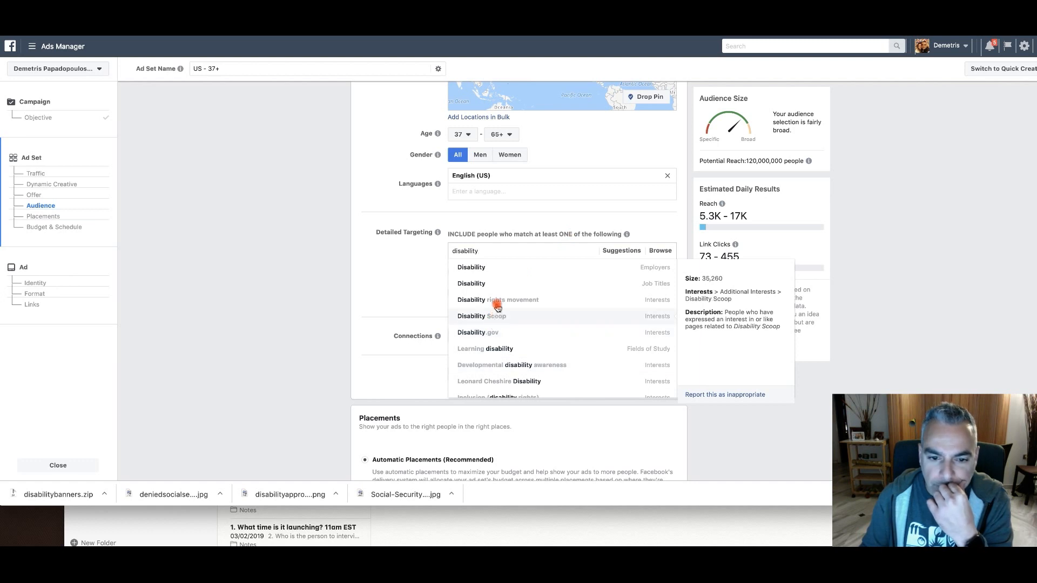
Add the Disability entry of the Employers category to the audience's detailed targeting
{"action": "scroll", "coordinate": [500, 302], "scroll_direction": "down", "scroll_amount": 2}
{"action": "scroll", "coordinate": [506, 304], "scroll_direction": "down", "scroll_amount": 2}
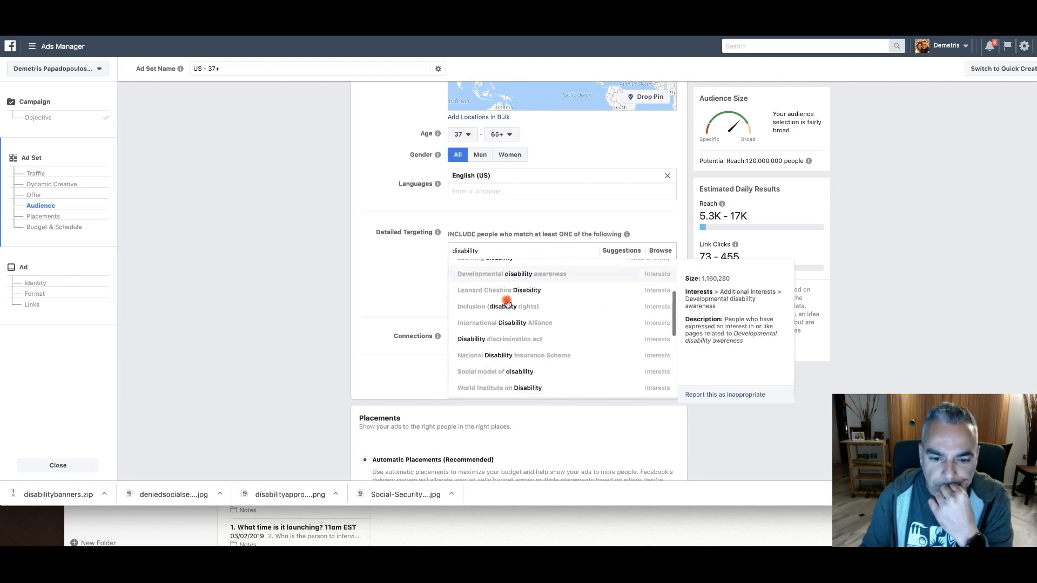
{"action": "scroll", "coordinate": [517, 359], "scroll_direction": "down", "scroll_amount": 3}
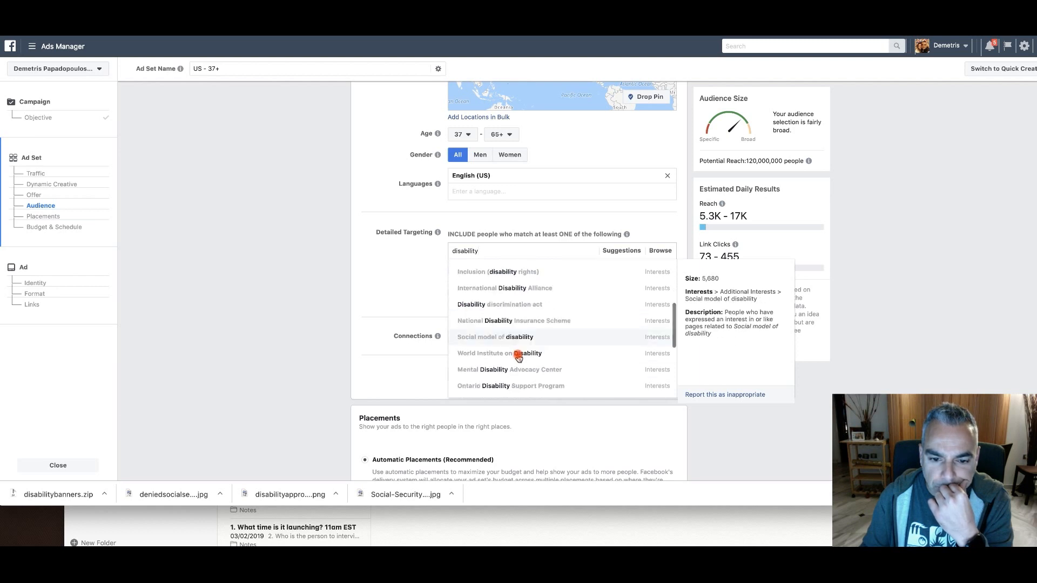
{"action": "scroll", "coordinate": [516, 361], "scroll_direction": "down", "scroll_amount": 3}
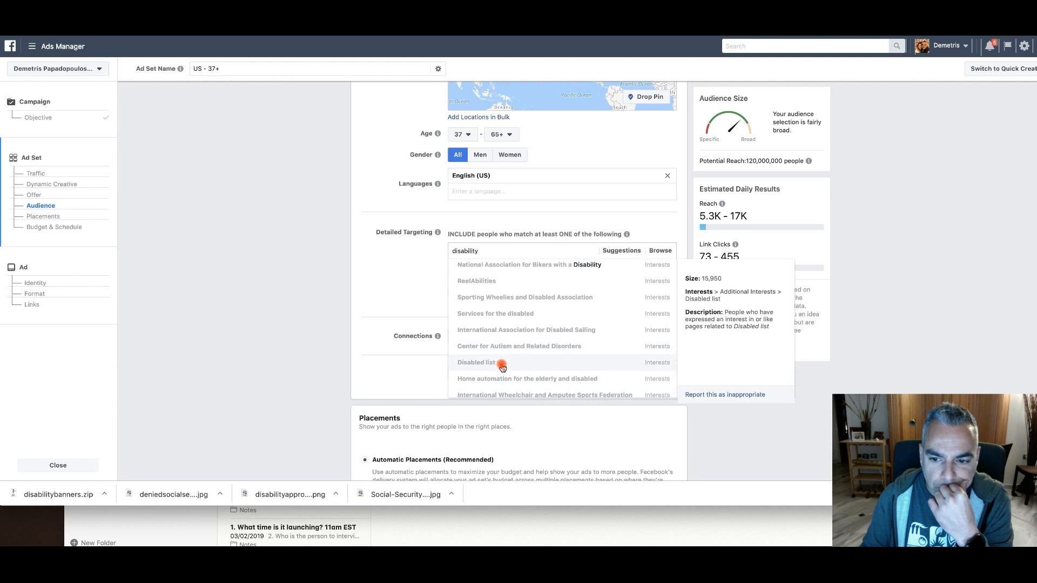
{"action": "scroll", "coordinate": [500, 367], "scroll_direction": "down", "scroll_amount": 1}
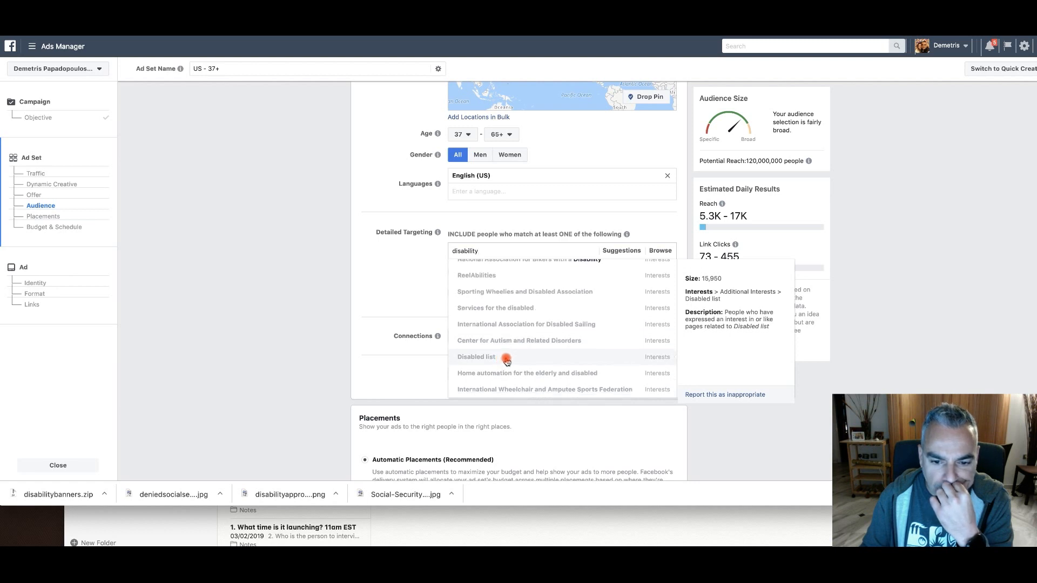
{"action": "scroll", "coordinate": [520, 388], "scroll_direction": "up", "scroll_amount": 8}
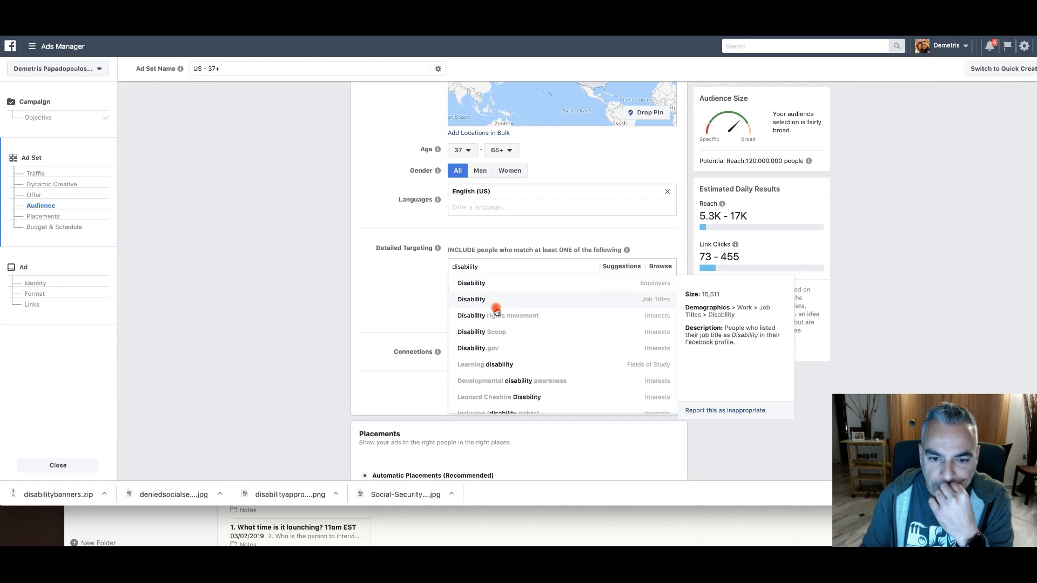
{"action": "left_click", "coordinate": [495, 287]}
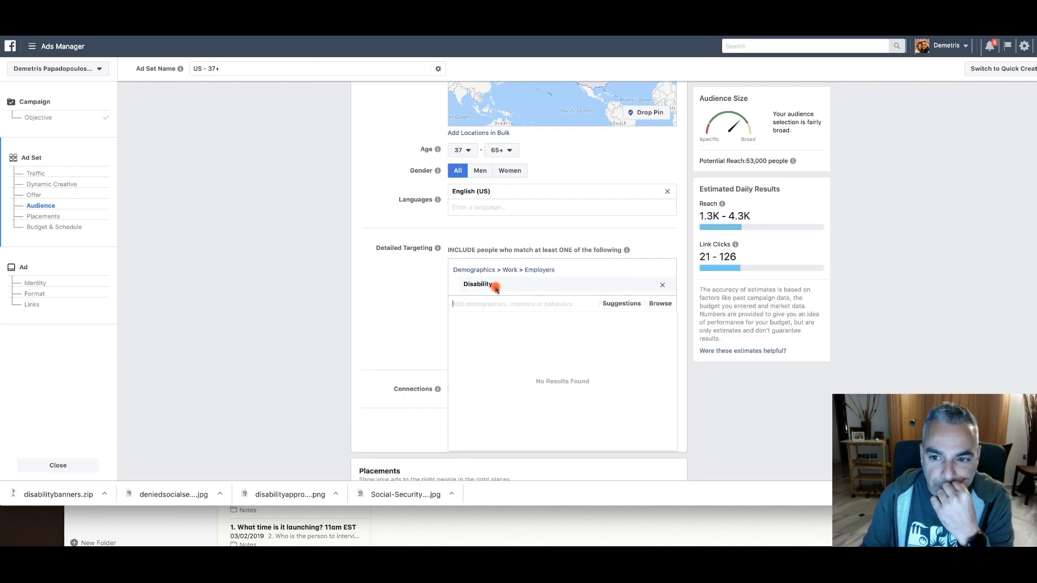
Look through the suggested targeting entries related to the Disability employer
{"action": "left_click", "coordinate": [615, 308]}
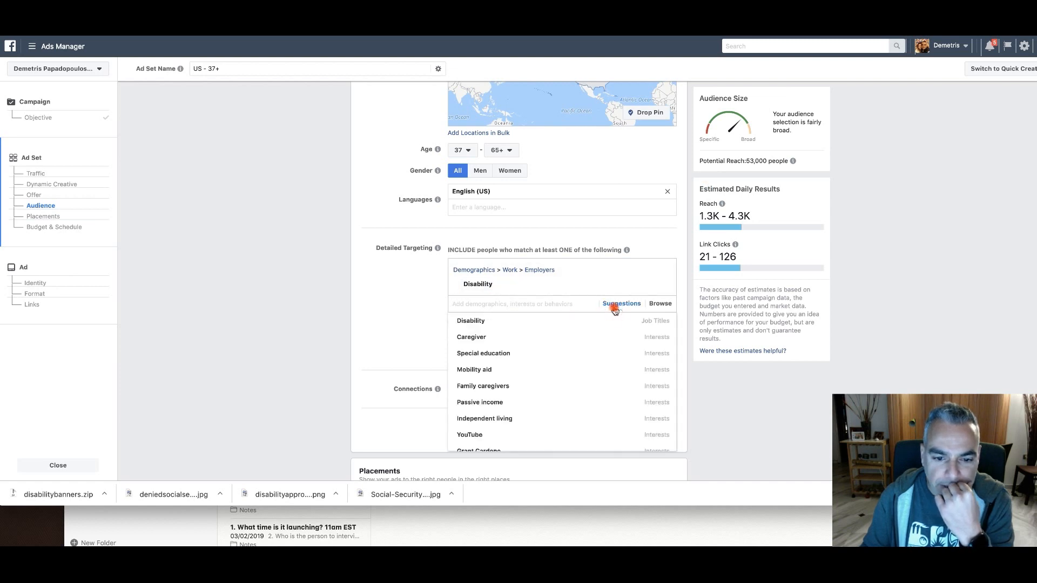
{"action": "scroll", "coordinate": [577, 327], "scroll_direction": "down", "scroll_amount": 3}
{"action": "scroll", "coordinate": [577, 326], "scroll_direction": "down", "scroll_amount": 1}
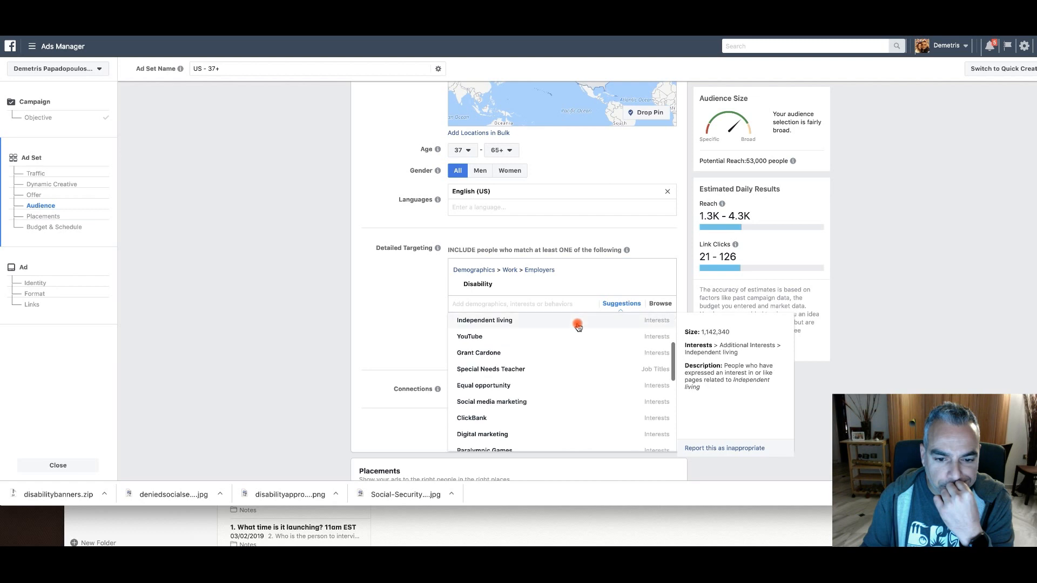
{"action": "scroll", "coordinate": [577, 326], "scroll_direction": "down", "scroll_amount": 6}
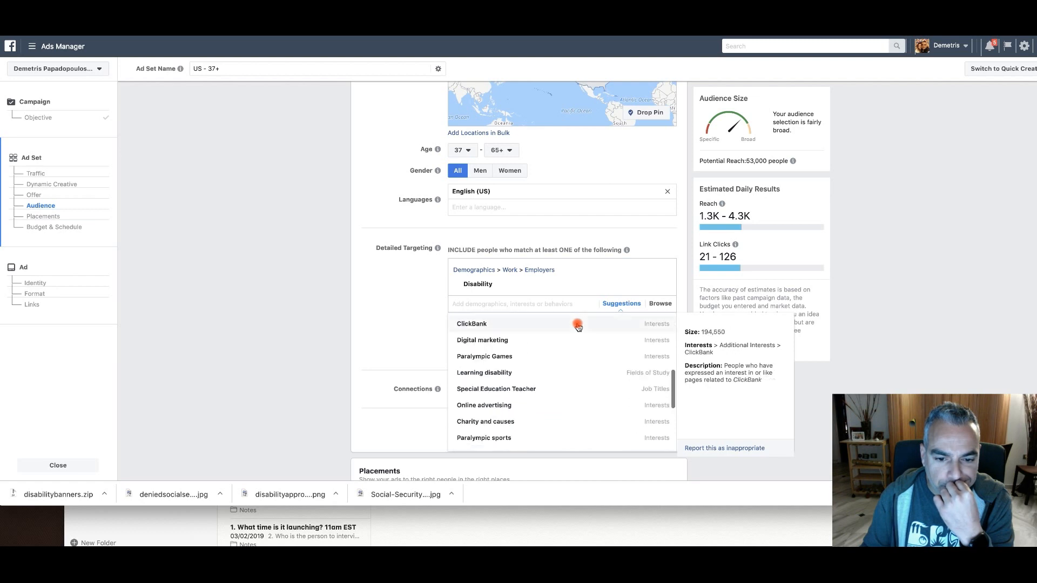
{"action": "scroll", "coordinate": [577, 326], "scroll_direction": "down", "scroll_amount": 1}
{"action": "scroll", "coordinate": [577, 326], "scroll_direction": "down", "scroll_amount": 5}
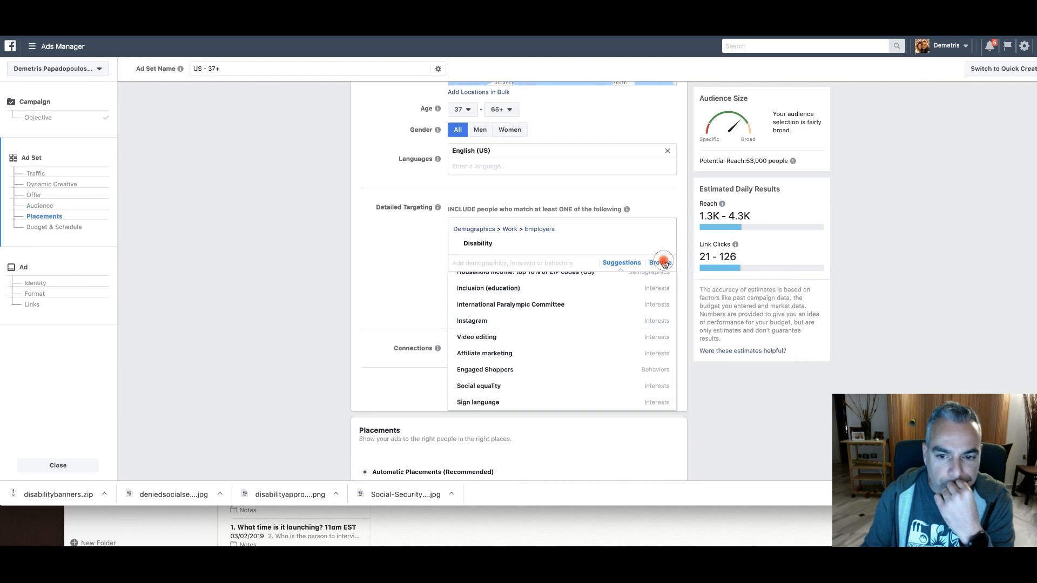
Browse the Demographics targeting categories, including the household income options under Financial
{"action": "left_click", "coordinate": [664, 263]}
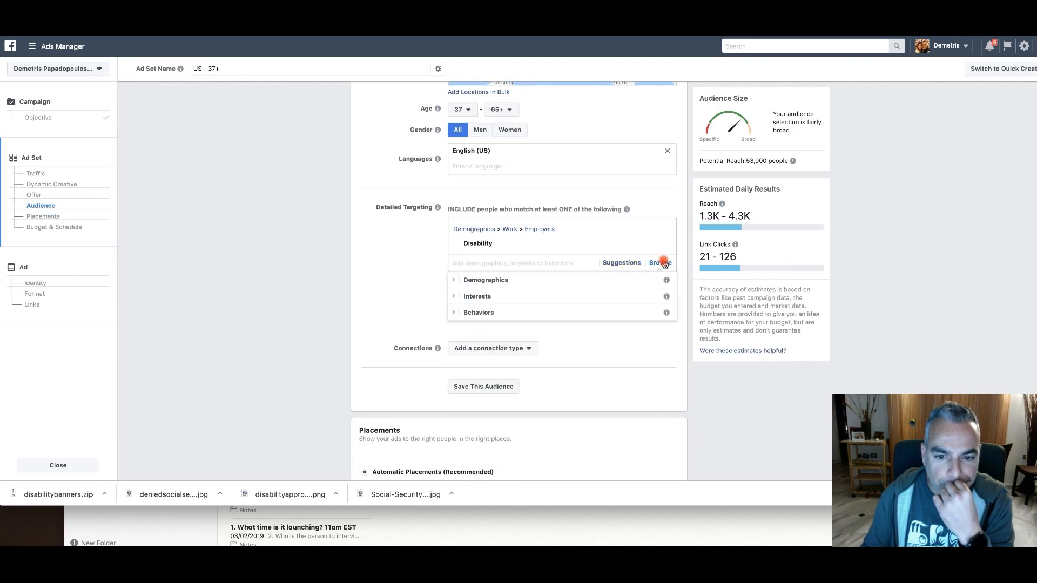
{"action": "left_click", "coordinate": [512, 280]}
{"action": "scroll", "coordinate": [515, 321], "scroll_direction": "down", "scroll_amount": 2}
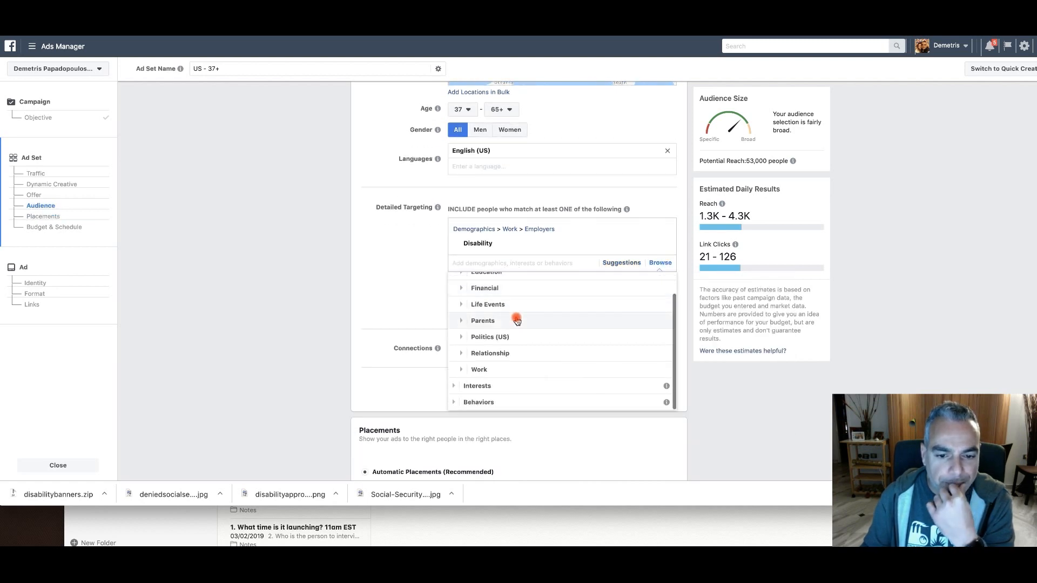
{"action": "scroll", "coordinate": [501, 362], "scroll_direction": "up", "scroll_amount": 3}
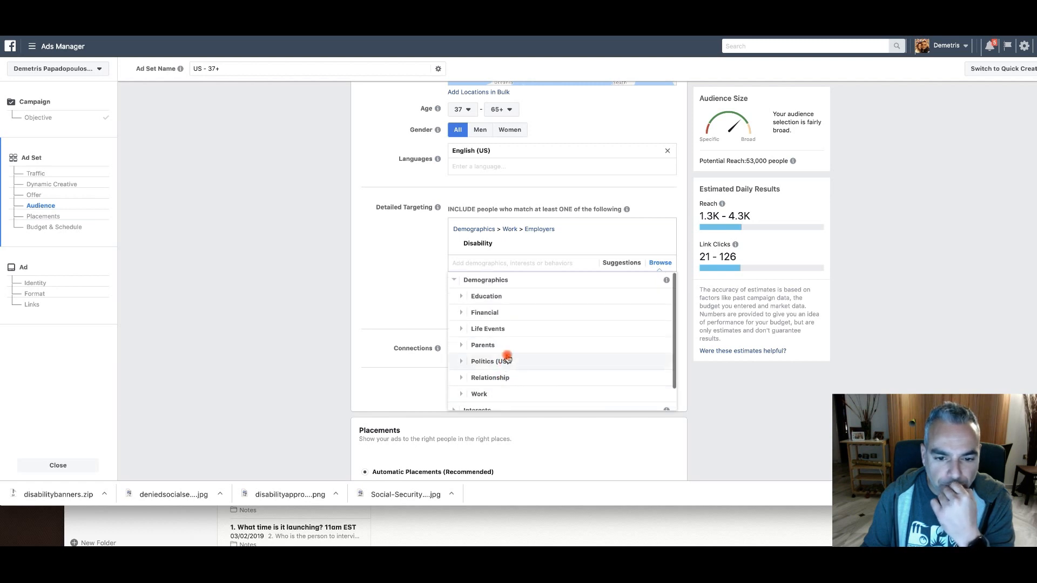
{"action": "scroll", "coordinate": [511, 334], "scroll_direction": "up", "scroll_amount": 1}
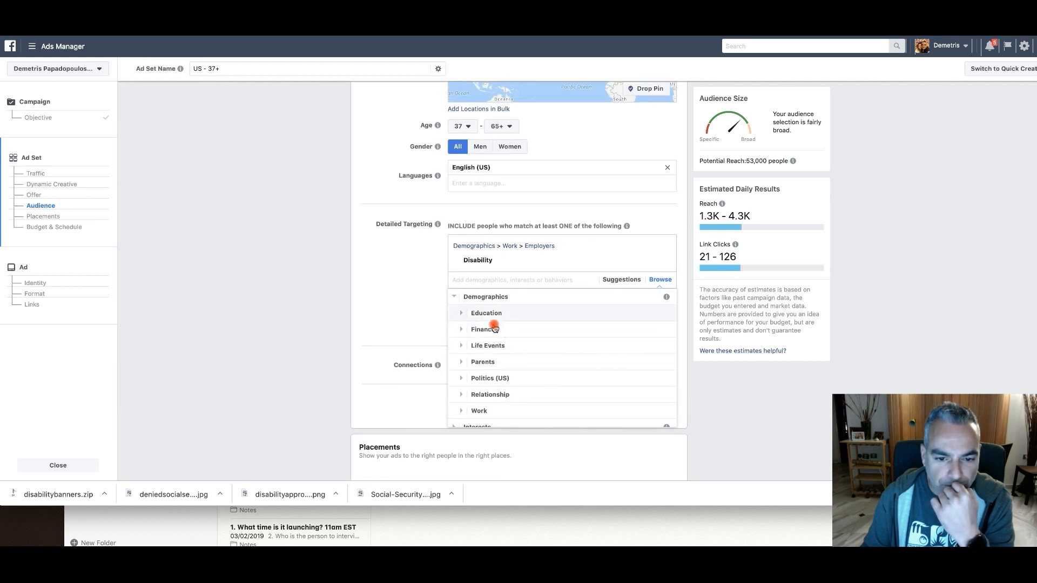
{"action": "left_click", "coordinate": [492, 335]}
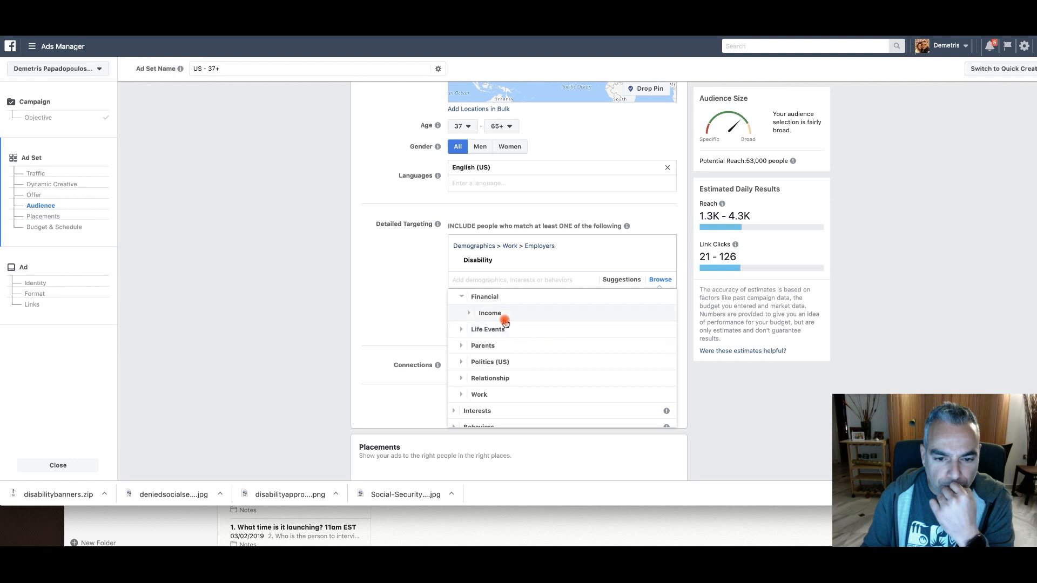
{"action": "left_click", "coordinate": [473, 314]}
{"action": "scroll", "coordinate": [535, 330], "scroll_direction": "down", "scroll_amount": 3}
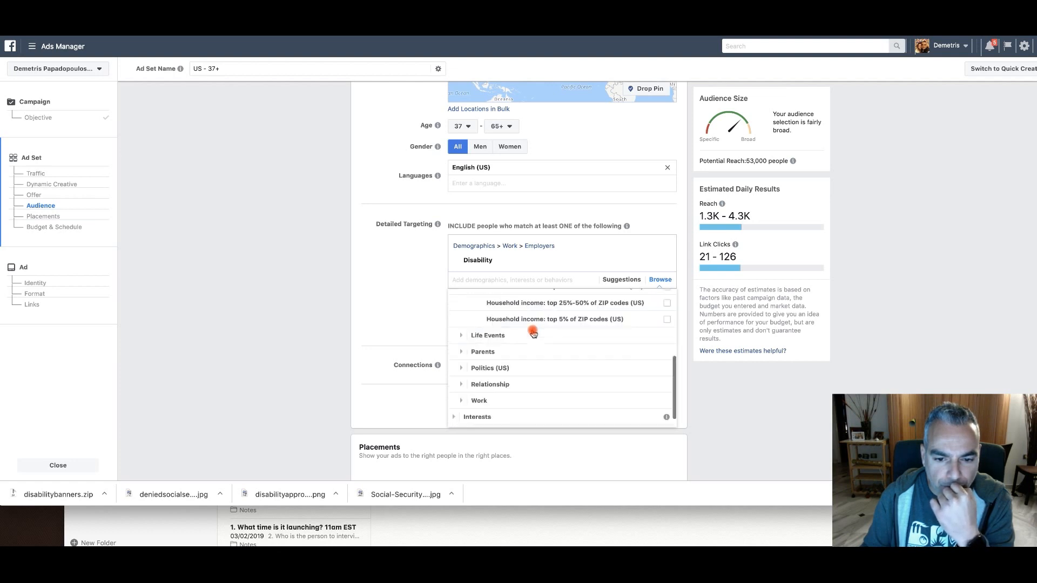
Examine the Life Events options and the Interests categories, and close the targeting list without adding any
{"action": "left_click", "coordinate": [503, 329]}
{"action": "scroll", "coordinate": [575, 341], "scroll_direction": "down", "scroll_amount": 6}
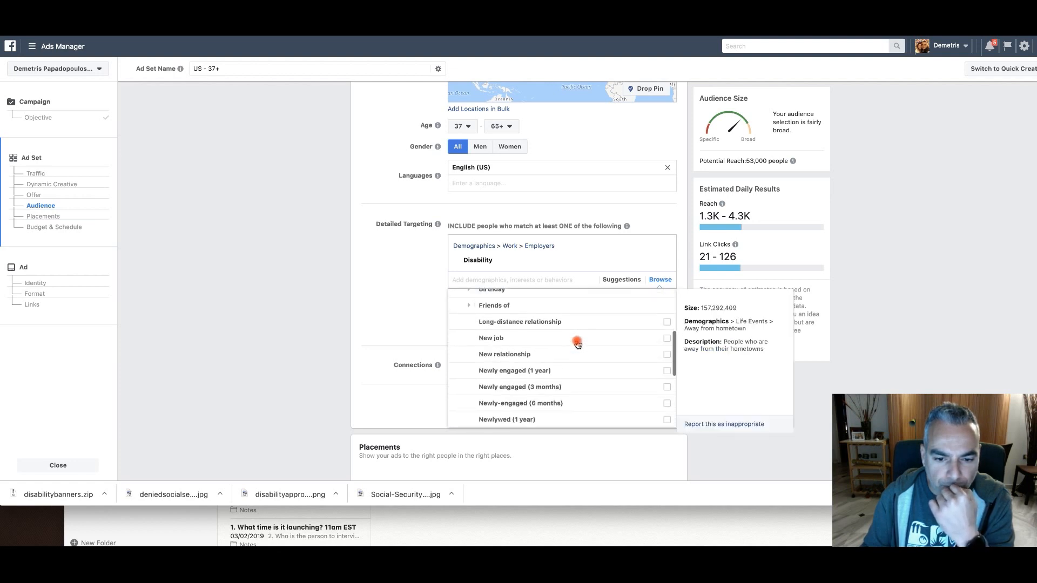
{"action": "scroll", "coordinate": [534, 349], "scroll_direction": "down", "scroll_amount": 1}
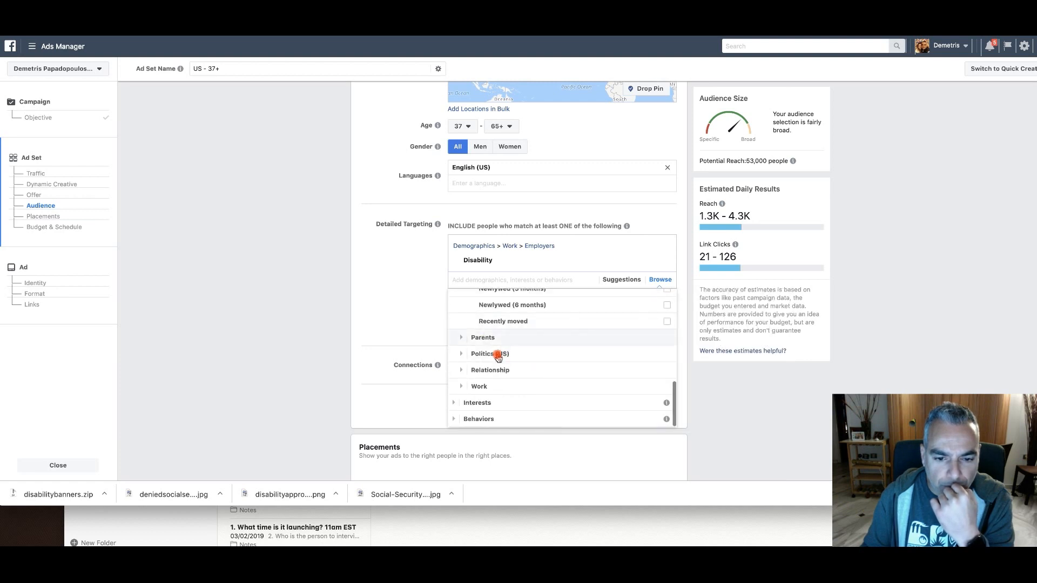
{"action": "left_click", "coordinate": [497, 410]}
{"action": "scroll", "coordinate": [557, 392], "scroll_direction": "down", "scroll_amount": 2}
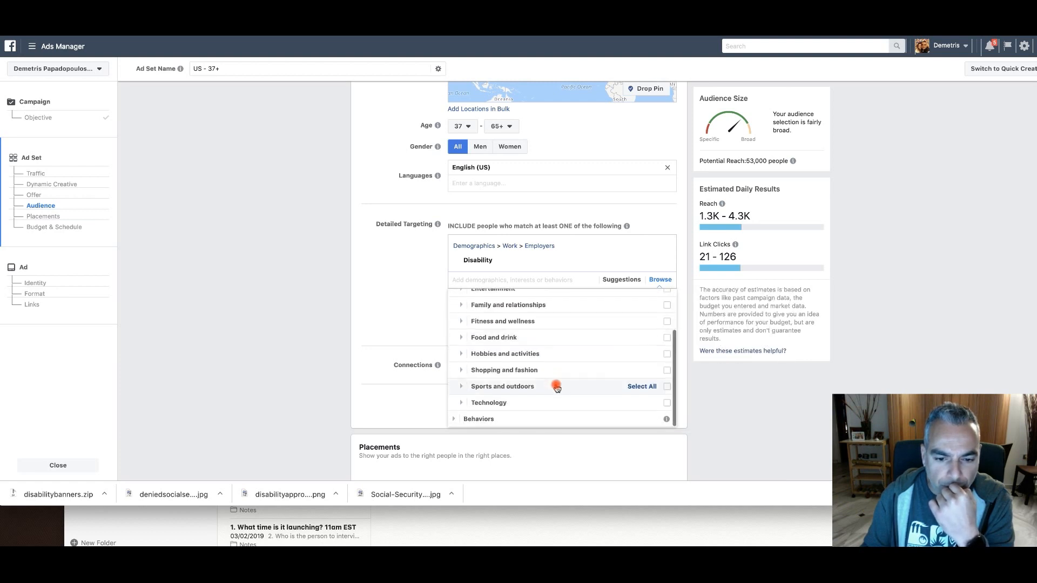
{"action": "left_click", "coordinate": [418, 292]}
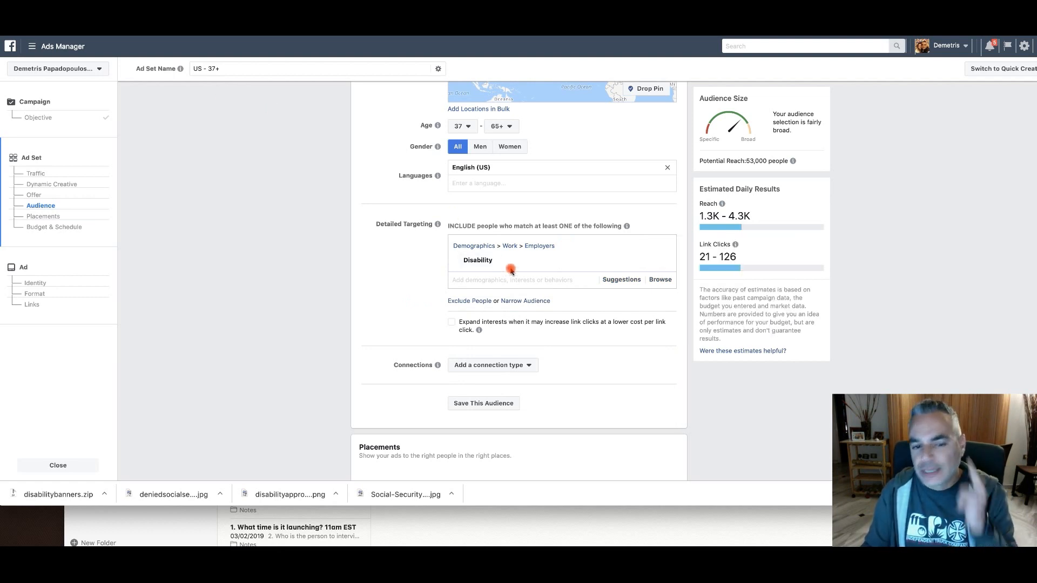
Switch to the SimilarWeb website in the browser
{"action": "mouse_move", "coordinate": [483, 263]}
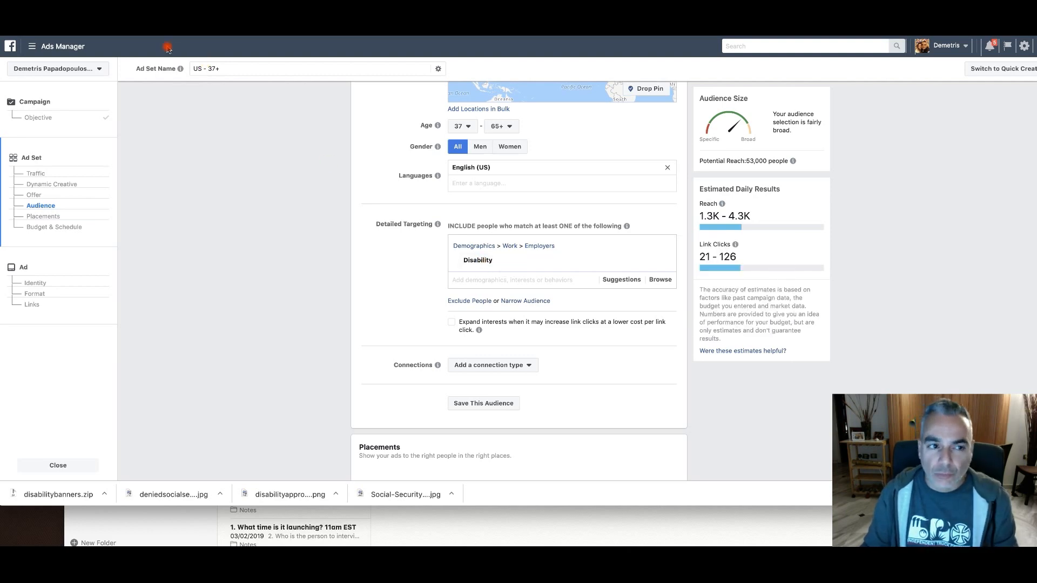
{"action": "left_click", "coordinate": [142, 36]}
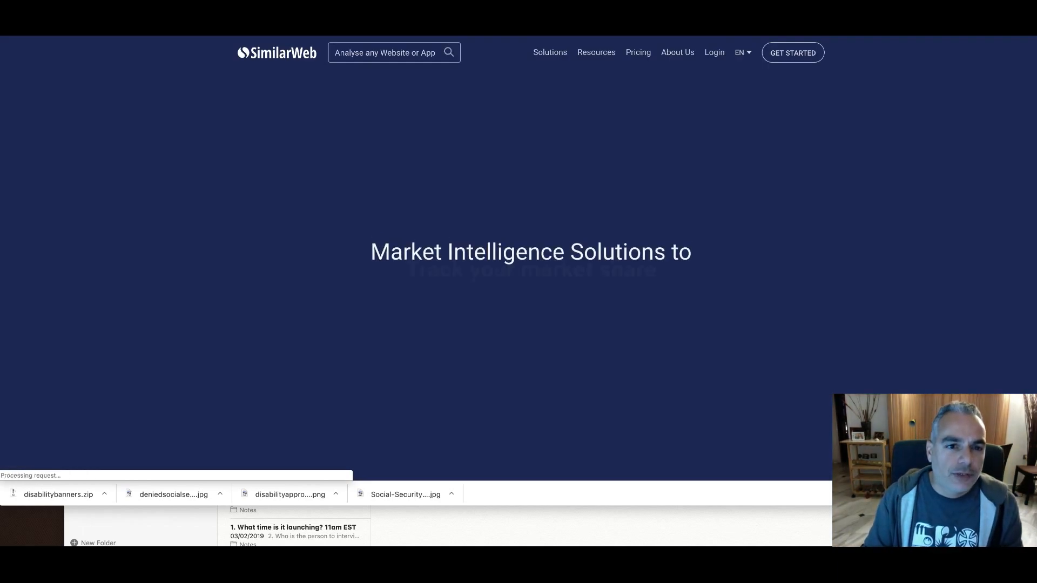
{"action": "mouse_move", "coordinate": [230, 8]}
{"action": "left_mouse_down"}
{"action": "mouse_move", "coordinate": [230, 38]}
{"action": "mouse_move", "coordinate": [230, 0]}
{"action": "left_mouse_up"}
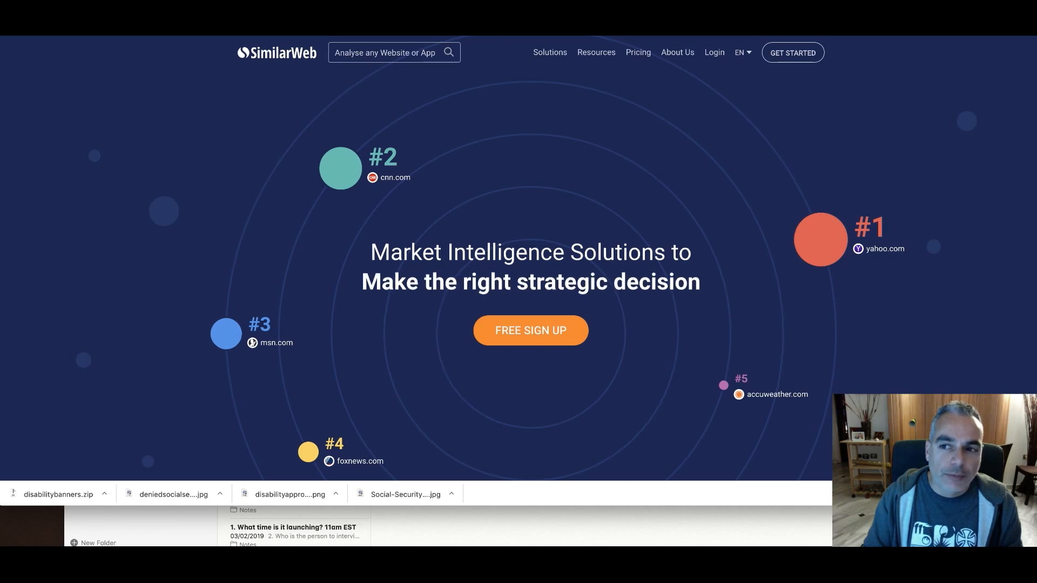
Search Google for "disability benefits" in a new tab and open the sponsored Benefits.com application result
{"action": "key", "text": "super+t"}
{"action": "type", "text": "disability"}
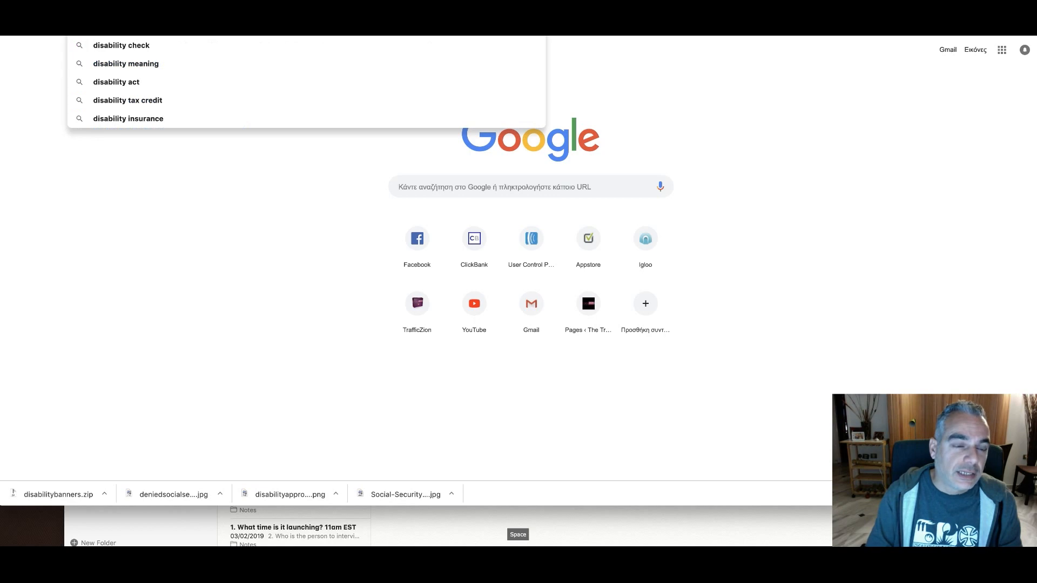
{"action": "key", "text": "BackSpace"}
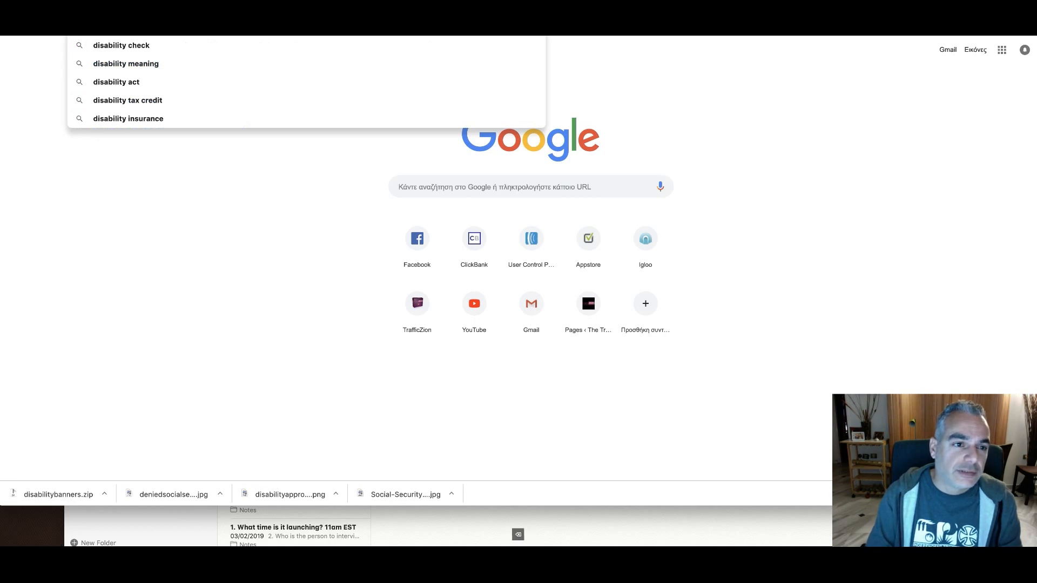
{"action": "type", "text": "benefits"}
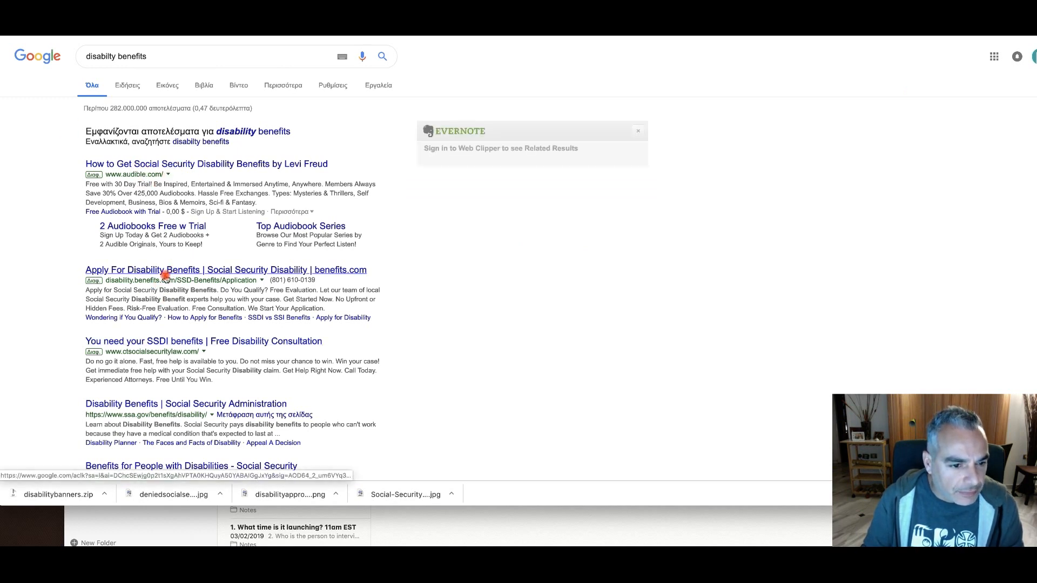
{"action": "left_click", "coordinate": [146, 271]}
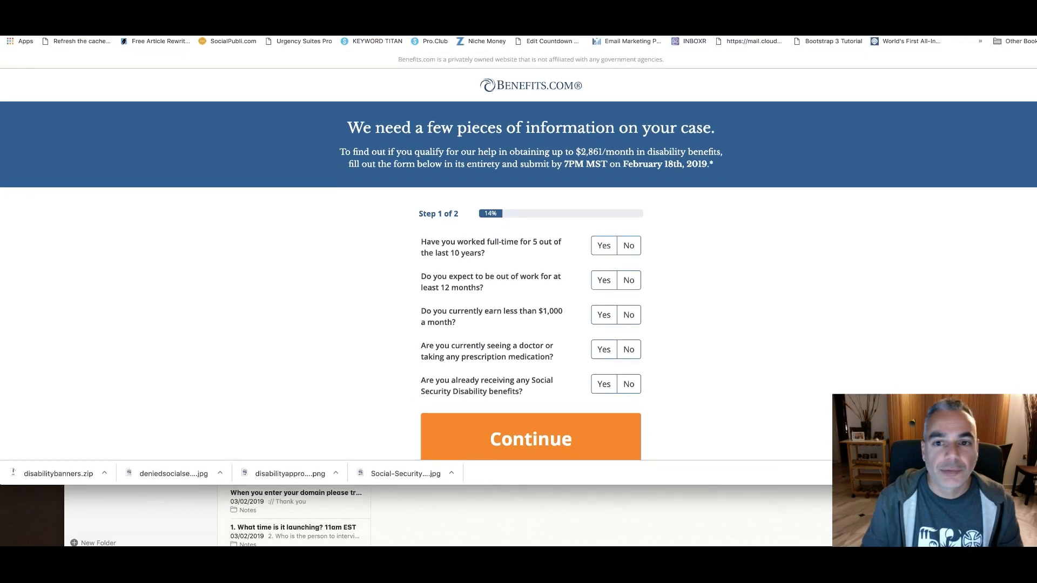
Look up disability.benefits.com on SimilarWeb and open its analysis report
{"action": "key", "text": "ctrl+Tab"}
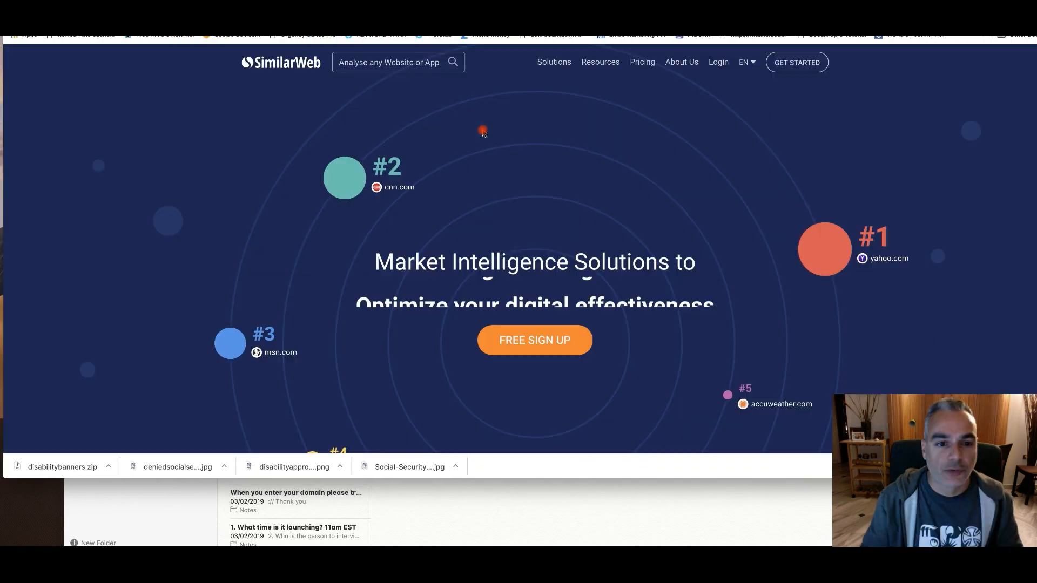
{"action": "left_click", "coordinate": [408, 62]}
{"action": "type", "text": "https://disability.benefits.com"}
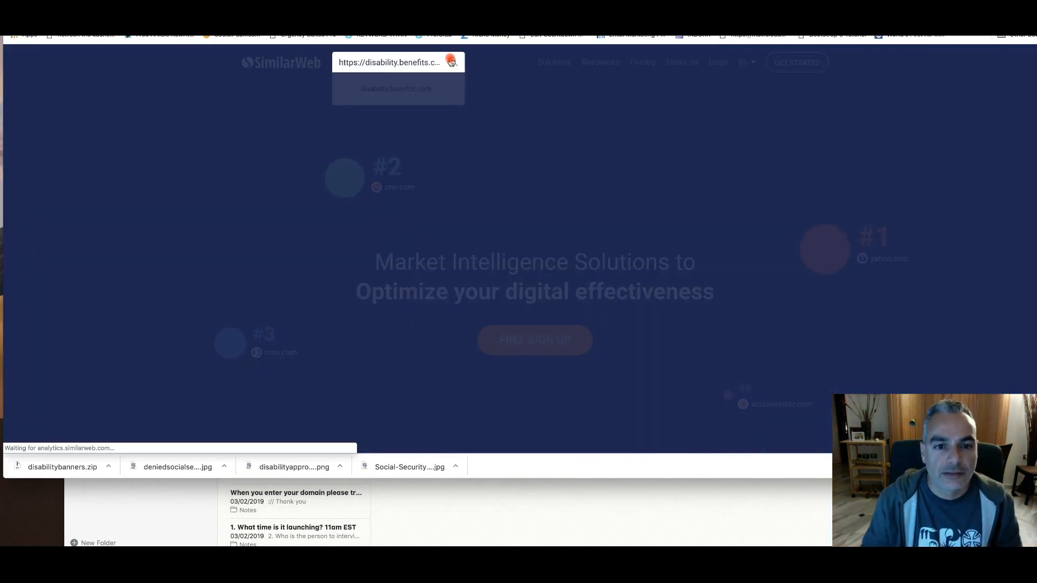
{"action": "left_click", "coordinate": [451, 62]}
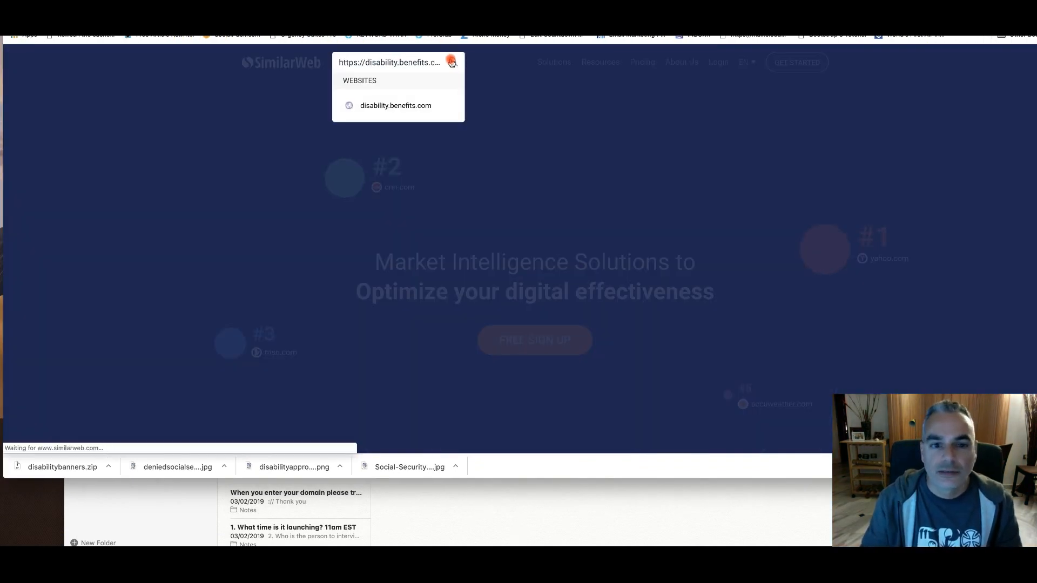
{"action": "left_click", "coordinate": [422, 117]}
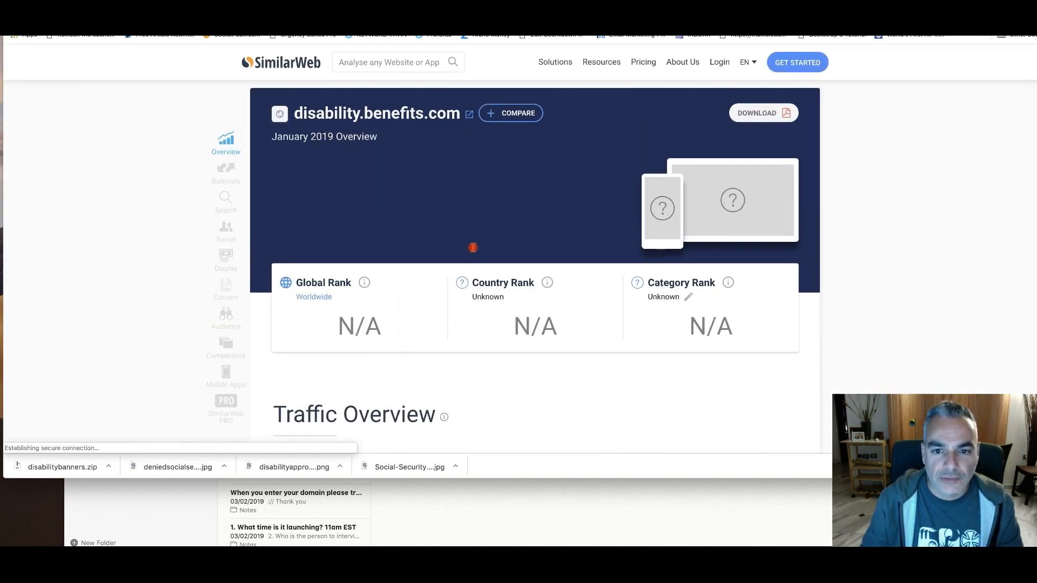
Examine the organic and paid search keywords, website content and related apps in the disability.benefits.com report
{"action": "scroll", "coordinate": [473, 248], "scroll_direction": "down", "scroll_amount": 15}
{"action": "scroll", "coordinate": [473, 250], "scroll_direction": "down", "scroll_amount": 6}
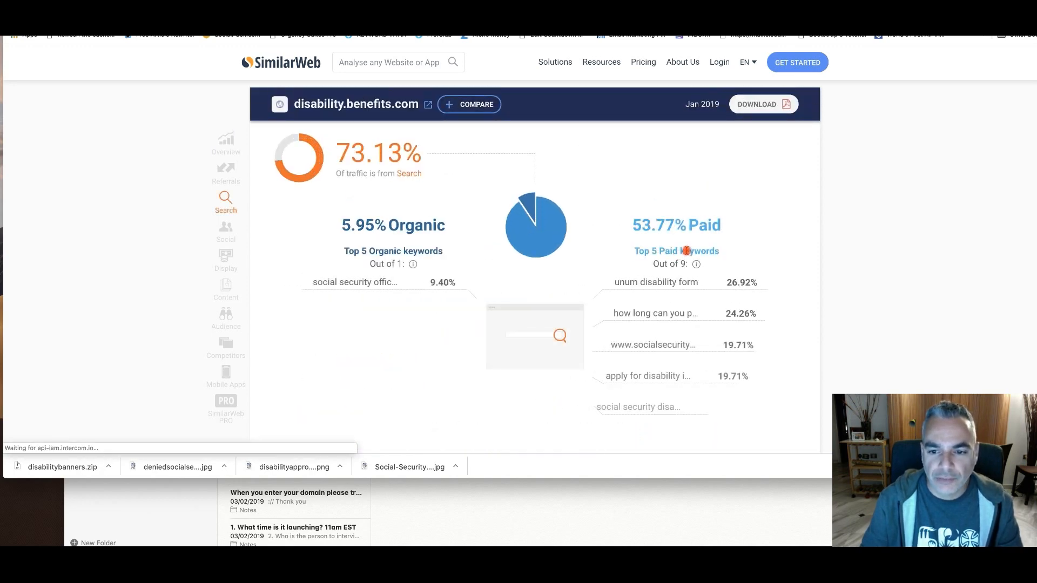
{"action": "scroll", "coordinate": [702, 267], "scroll_direction": "down", "scroll_amount": 1}
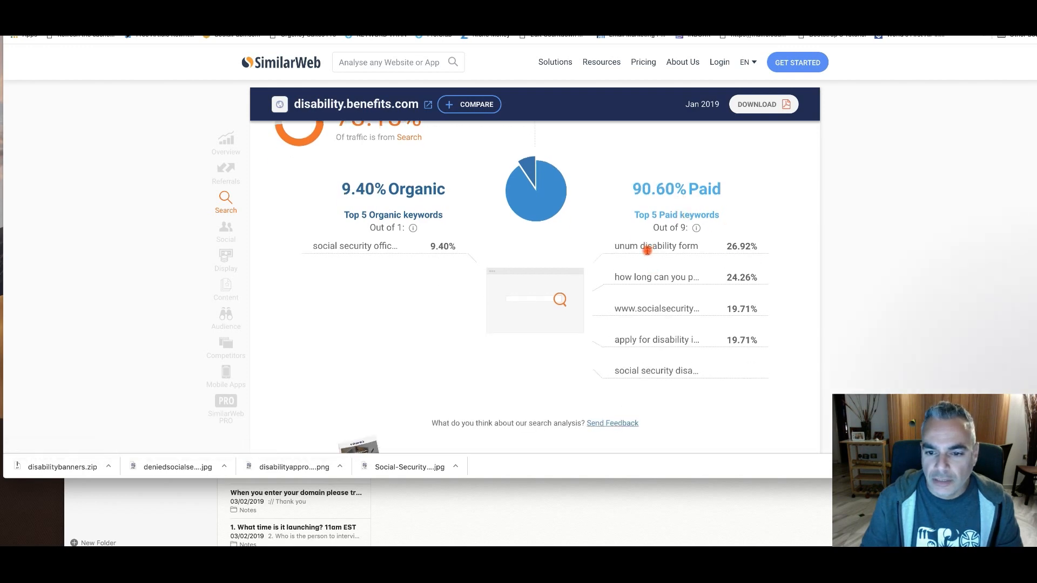
{"action": "scroll", "coordinate": [684, 212], "scroll_direction": "down", "scroll_amount": 1}
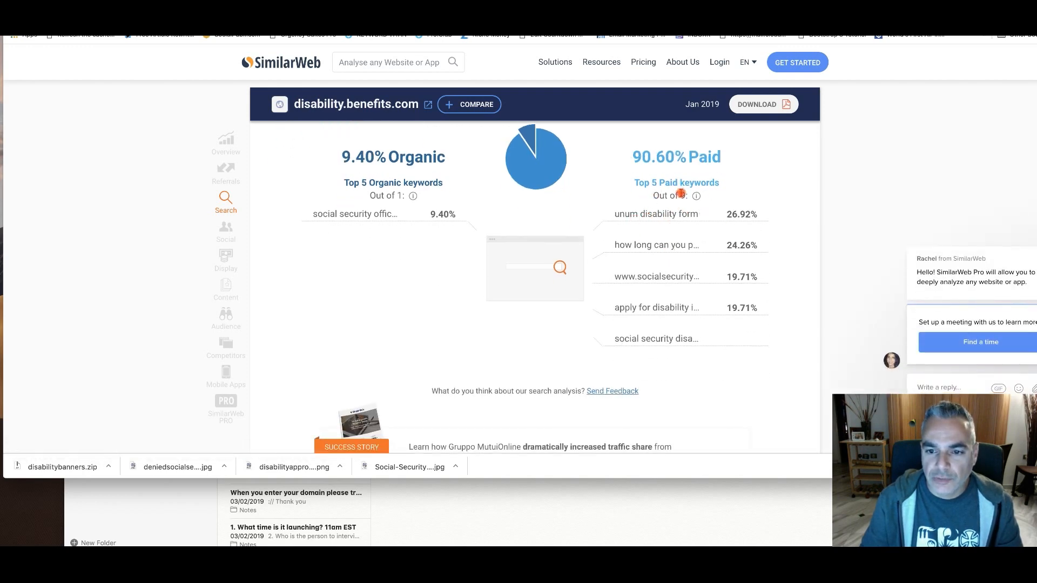
{"action": "scroll", "coordinate": [647, 278], "scroll_direction": "down", "scroll_amount": 15}
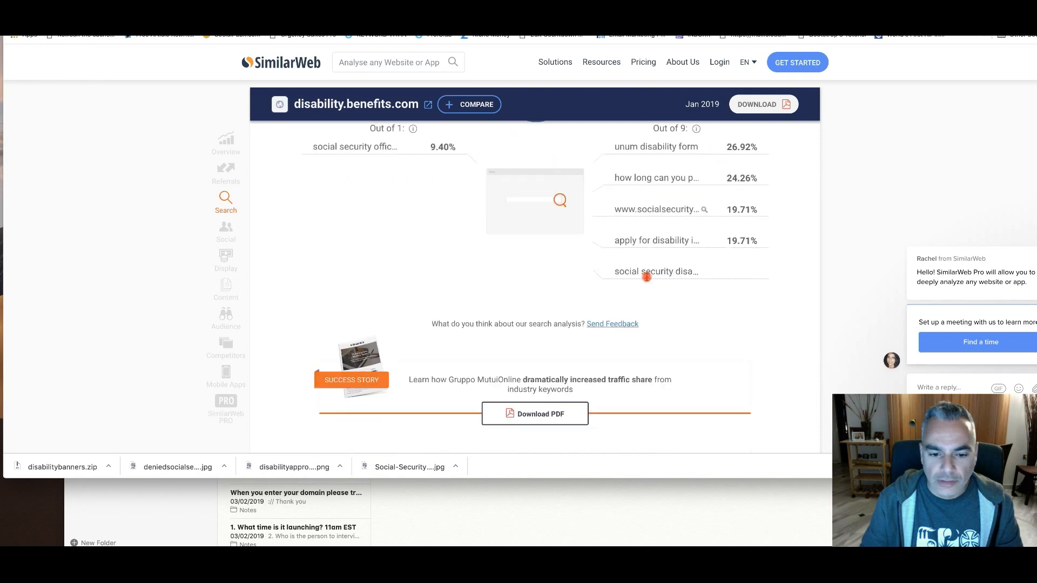
{"action": "scroll", "coordinate": [648, 278], "scroll_direction": "down", "scroll_amount": 10}
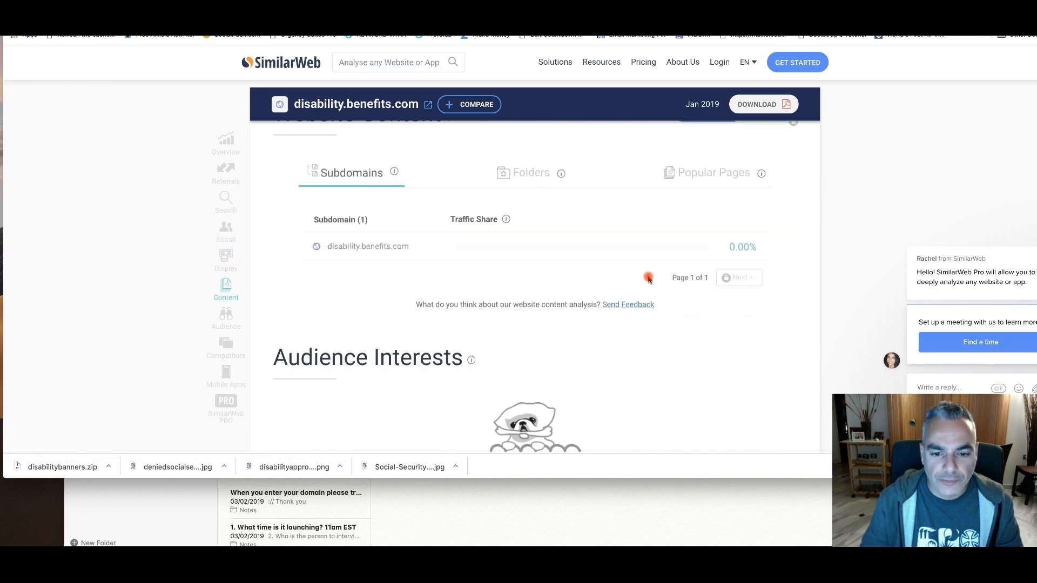
{"action": "scroll", "coordinate": [649, 278], "scroll_direction": "down", "scroll_amount": 10}
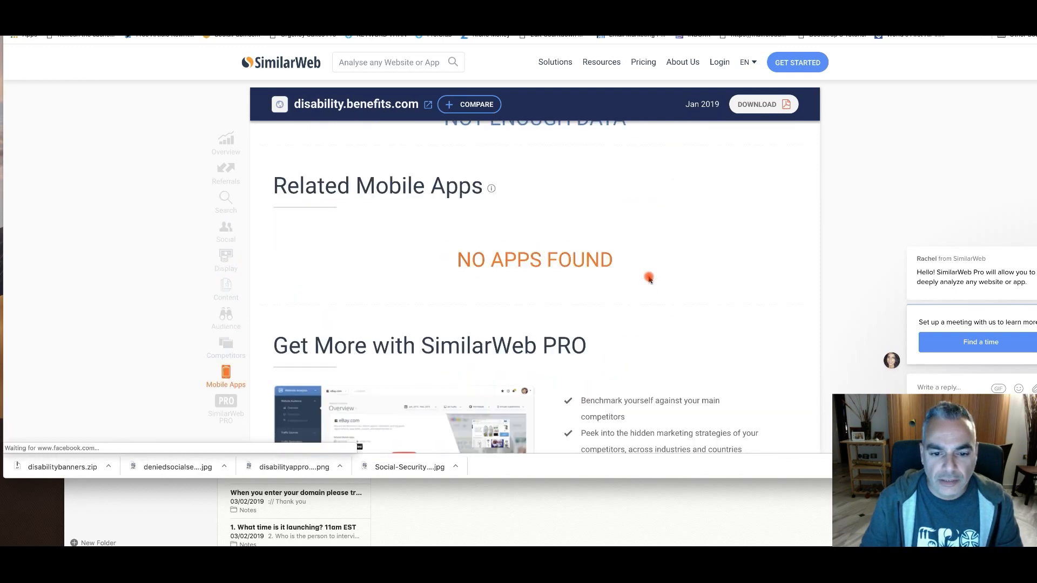
Review the report's social and traffic sources sections, and return to the top paid keywords
{"action": "scroll", "coordinate": [649, 279], "scroll_direction": "up", "scroll_amount": 20}
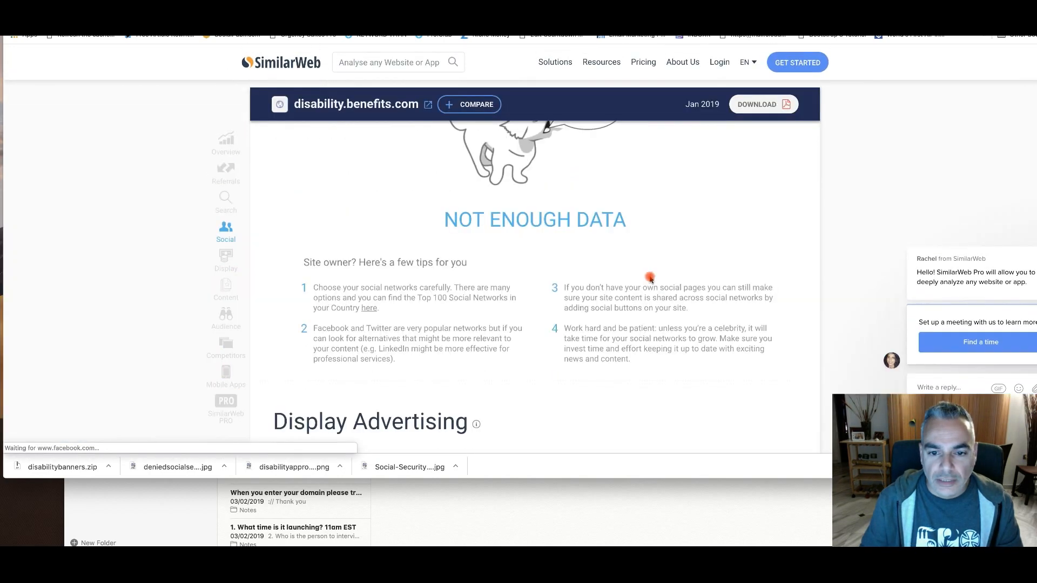
{"action": "scroll", "coordinate": [649, 280], "scroll_direction": "down", "scroll_amount": 4}
{"action": "scroll", "coordinate": [648, 280], "scroll_direction": "up", "scroll_amount": 6}
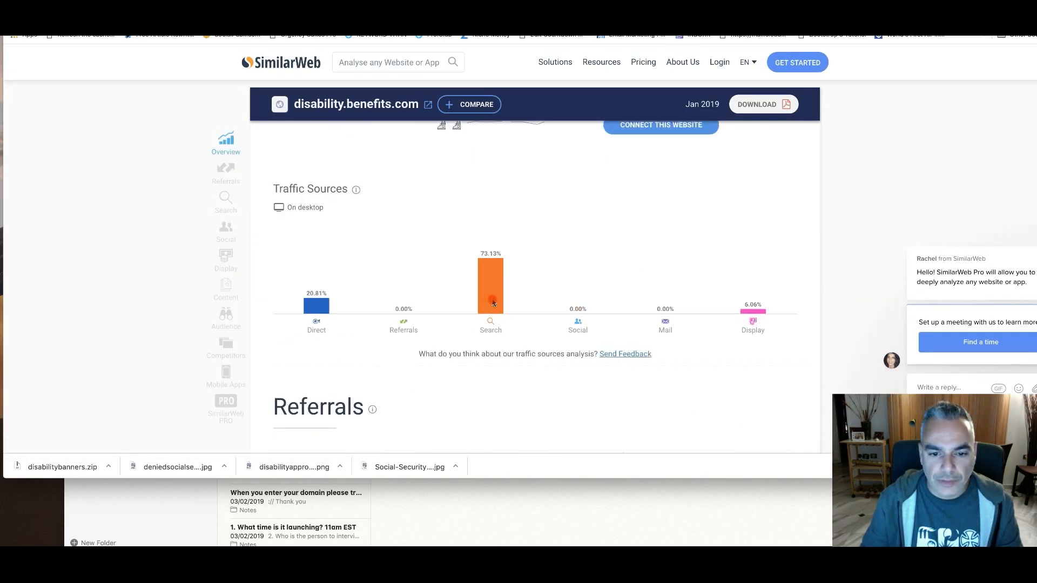
{"action": "scroll", "coordinate": [493, 303], "scroll_direction": "up", "scroll_amount": 8}
{"action": "scroll", "coordinate": [673, 294], "scroll_direction": "down", "scroll_amount": 15}
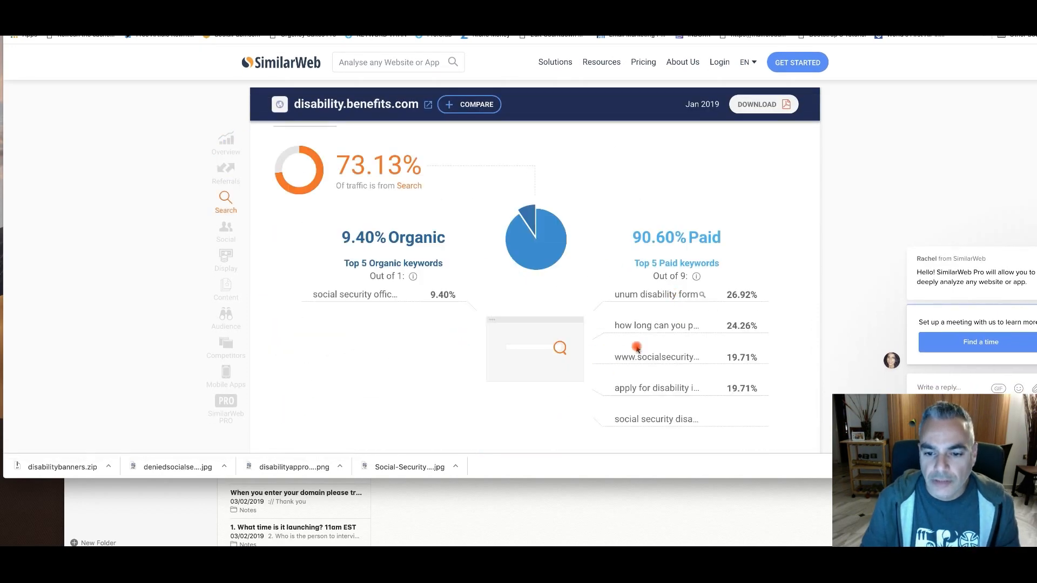
{"action": "left_click_drag", "start_coordinate": [606, 356], "coordinate": [703, 357]}
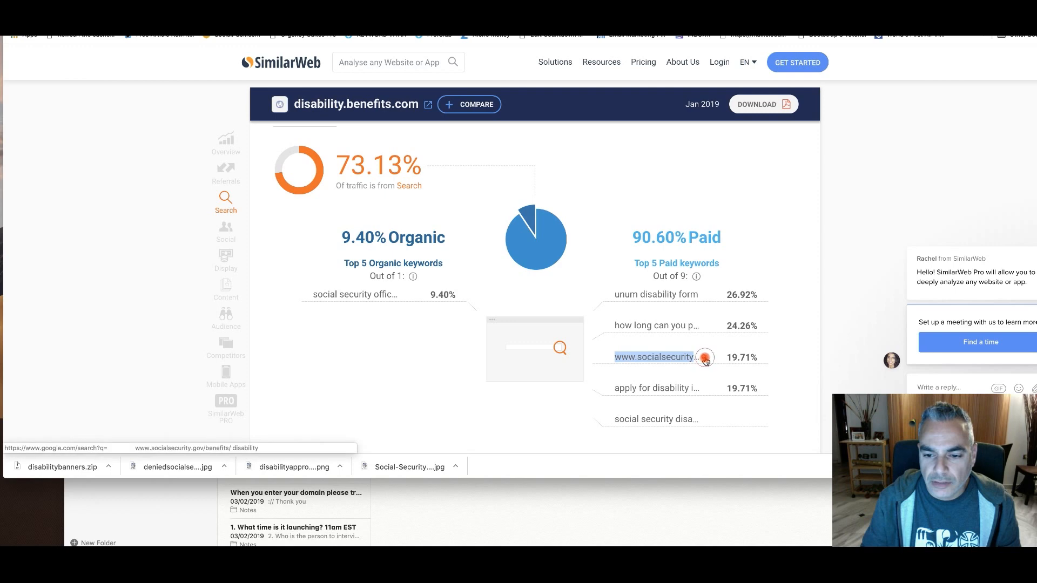
{"action": "left_click", "coordinate": [705, 359]}
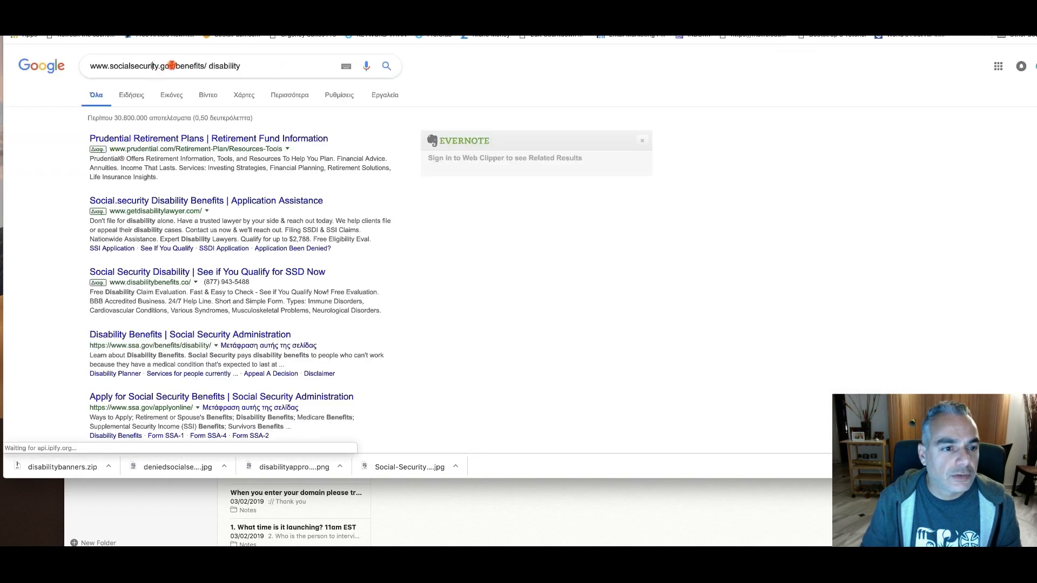
{"action": "left_click_drag", "start_coordinate": [174, 65], "coordinate": [46, 62]}
{"action": "key", "text": "super+c"}
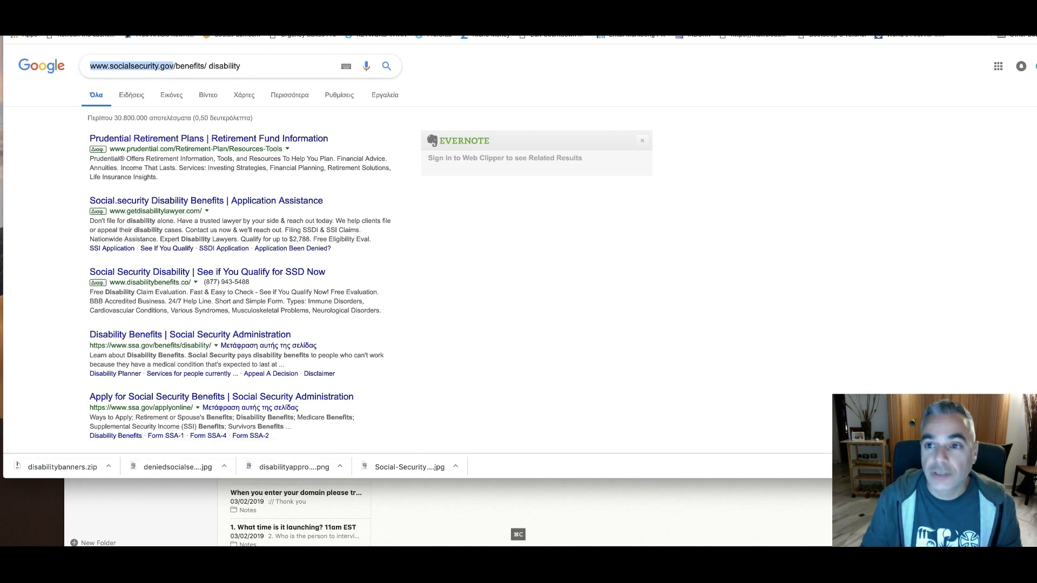
{"action": "left_click", "coordinate": [265, 16]}
{"action": "left_click", "coordinate": [403, 58]}
{"action": "key", "text": "super+v"}
{"action": "left_click", "coordinate": [448, 64]}
{"action": "left_click", "coordinate": [453, 64]}
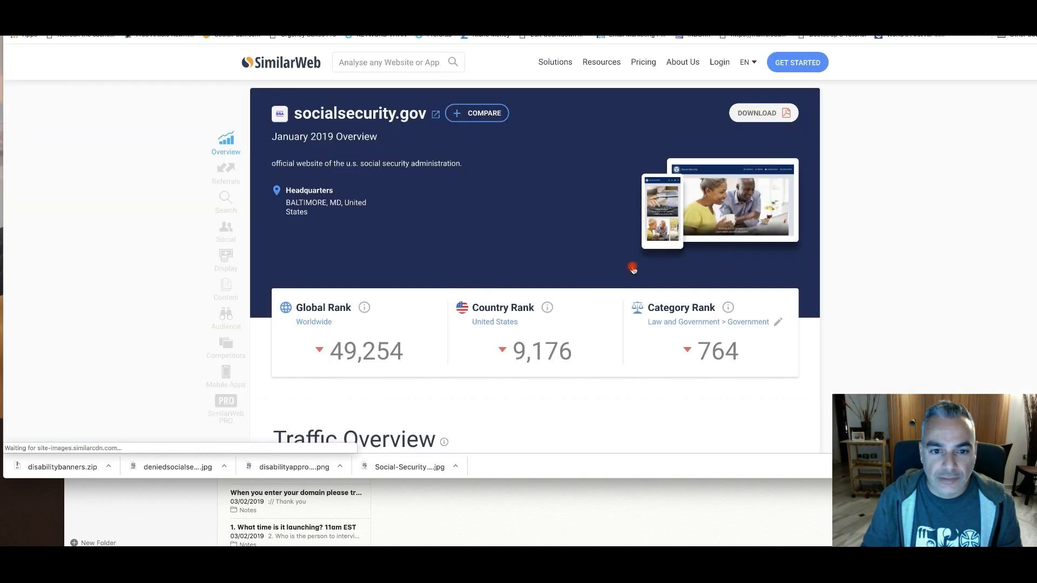
Examine the ranks, total visits, engagement and traffic by country for socialsecurity.gov
{"action": "scroll", "coordinate": [631, 268], "scroll_direction": "down", "scroll_amount": 5}
{"action": "scroll", "coordinate": [632, 270], "scroll_direction": "up", "scroll_amount": 2}
{"action": "scroll", "coordinate": [632, 269], "scroll_direction": "down", "scroll_amount": 6}
{"action": "scroll", "coordinate": [633, 270], "scroll_direction": "up", "scroll_amount": 10}
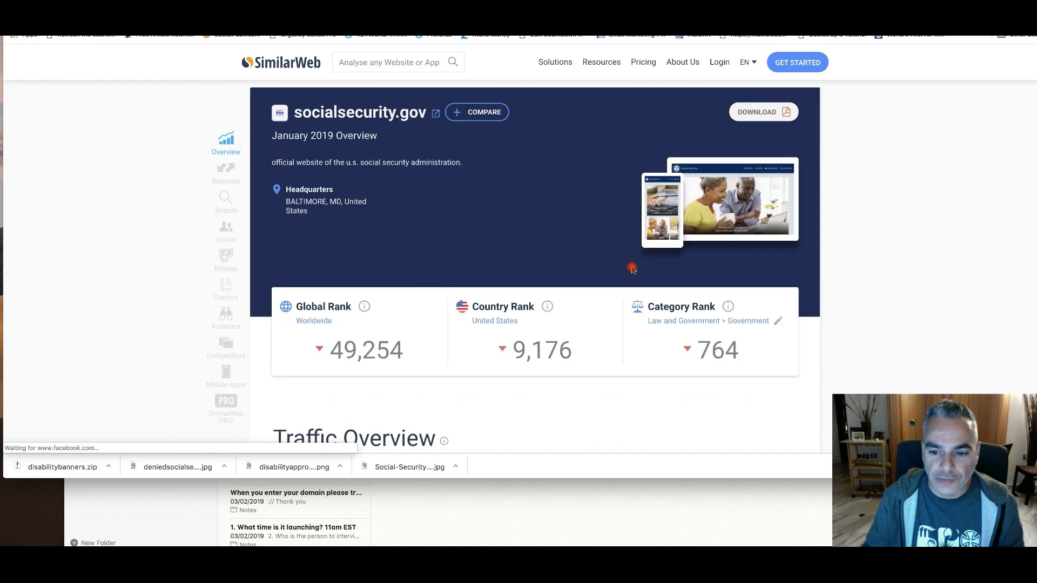
{"action": "scroll", "coordinate": [632, 270], "scroll_direction": "down", "scroll_amount": 6}
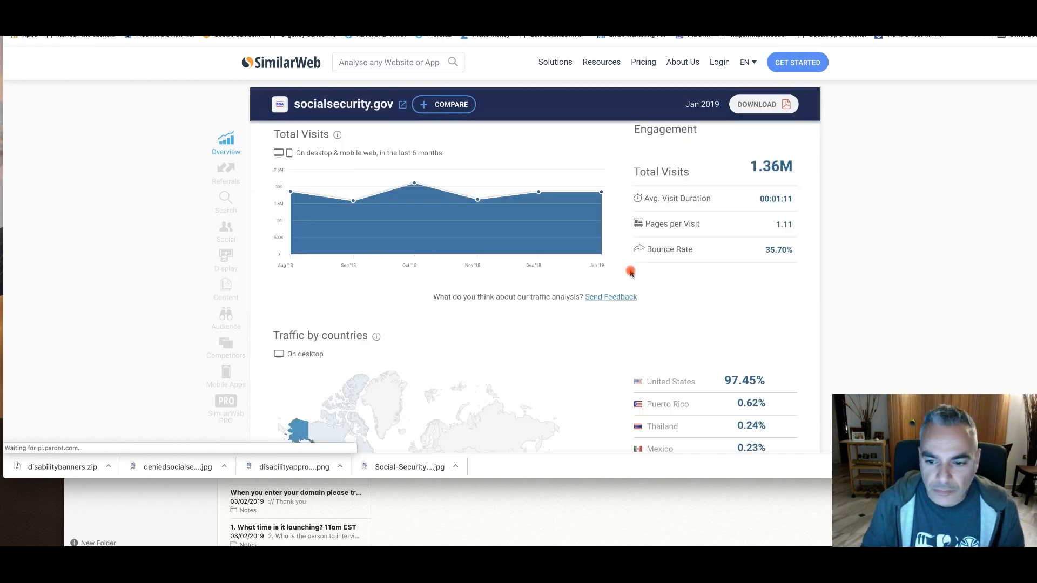
{"action": "scroll", "coordinate": [631, 273], "scroll_direction": "down", "scroll_amount": 3}
{"action": "scroll", "coordinate": [710, 277], "scroll_direction": "up", "scroll_amount": 3}
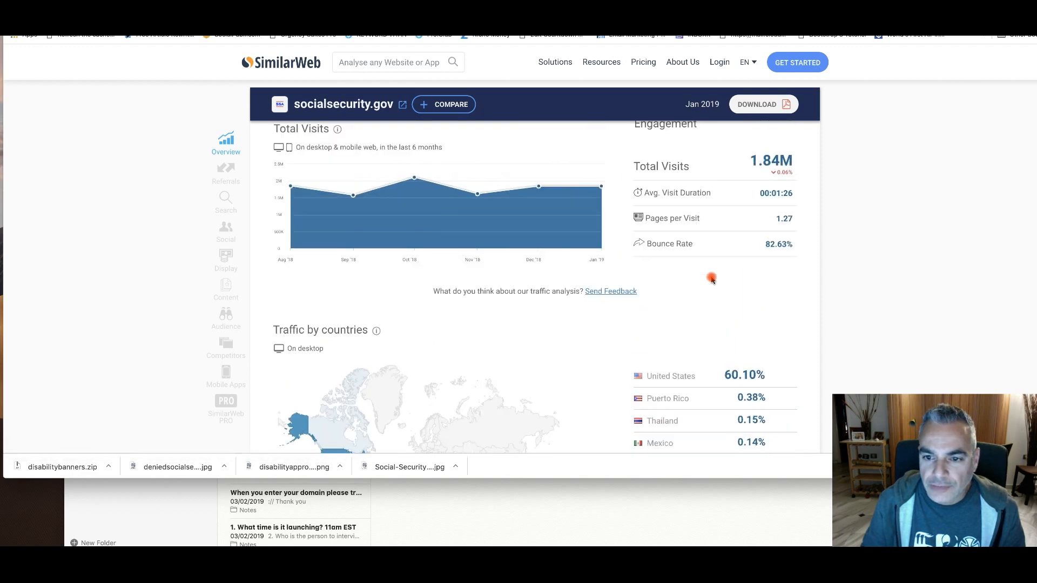
Examine the traffic sources, referring and destination sites, and top organic keywords of socialsecurity.gov
{"action": "scroll", "coordinate": [673, 273], "scroll_direction": "down", "scroll_amount": 8}
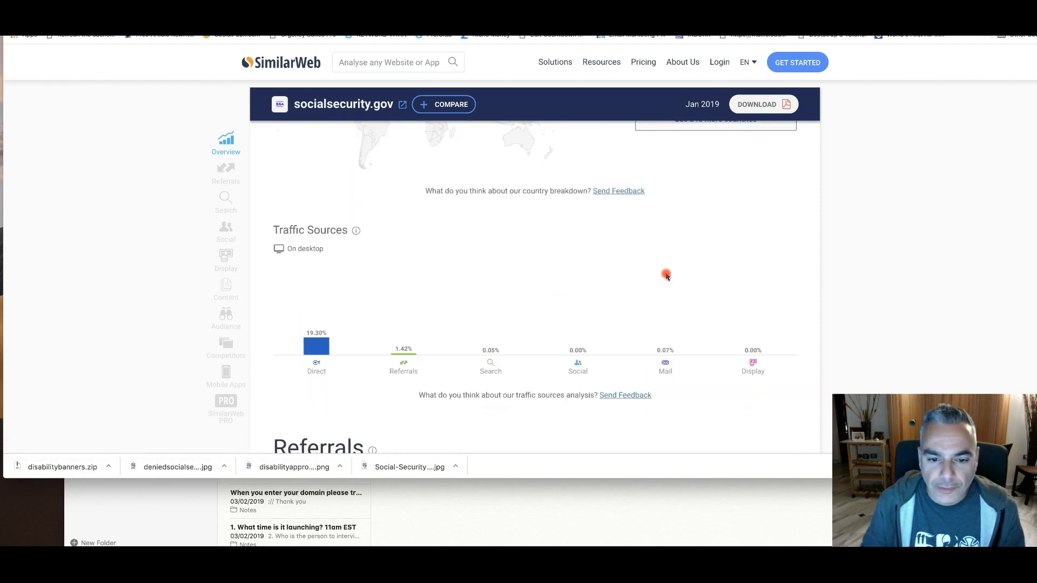
{"action": "scroll", "coordinate": [667, 276], "scroll_direction": "down", "scroll_amount": 2}
{"action": "scroll", "coordinate": [666, 276], "scroll_direction": "down", "scroll_amount": 6}
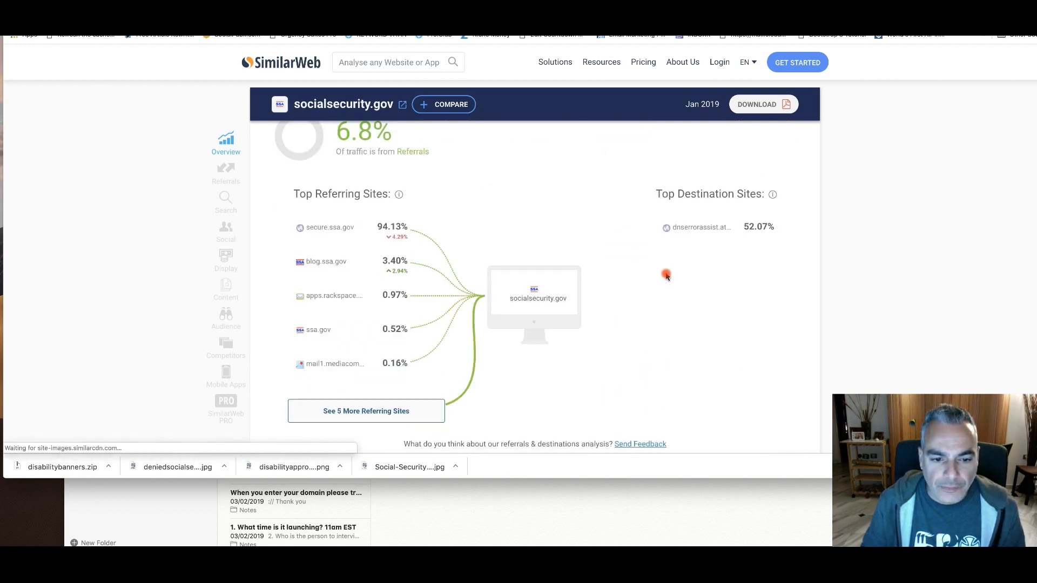
{"action": "scroll", "coordinate": [615, 268], "scroll_direction": "up", "scroll_amount": 2}
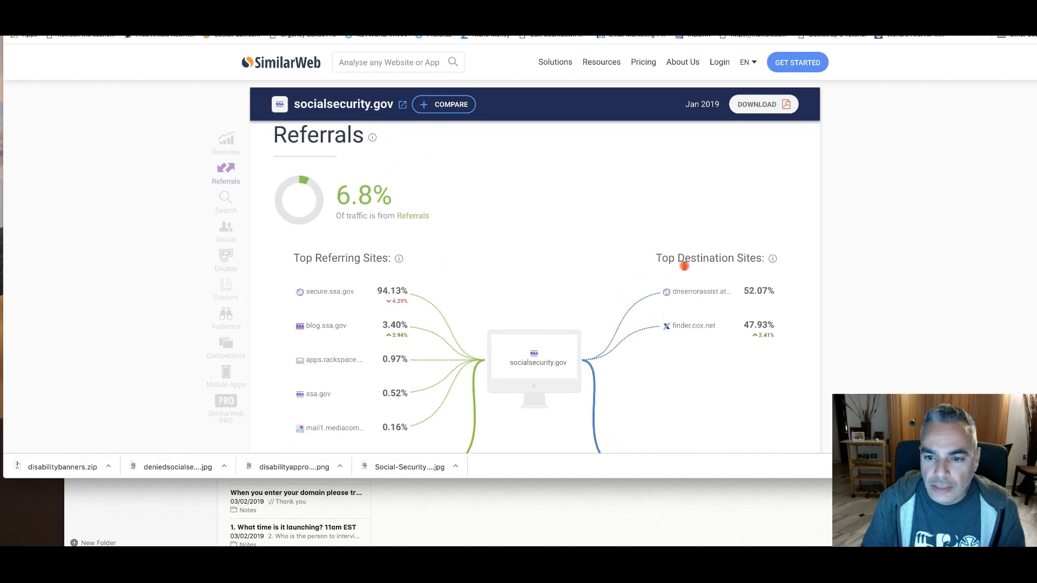
{"action": "scroll", "coordinate": [746, 264], "scroll_direction": "down", "scroll_amount": 1}
{"action": "mouse_move", "coordinate": [696, 255]}
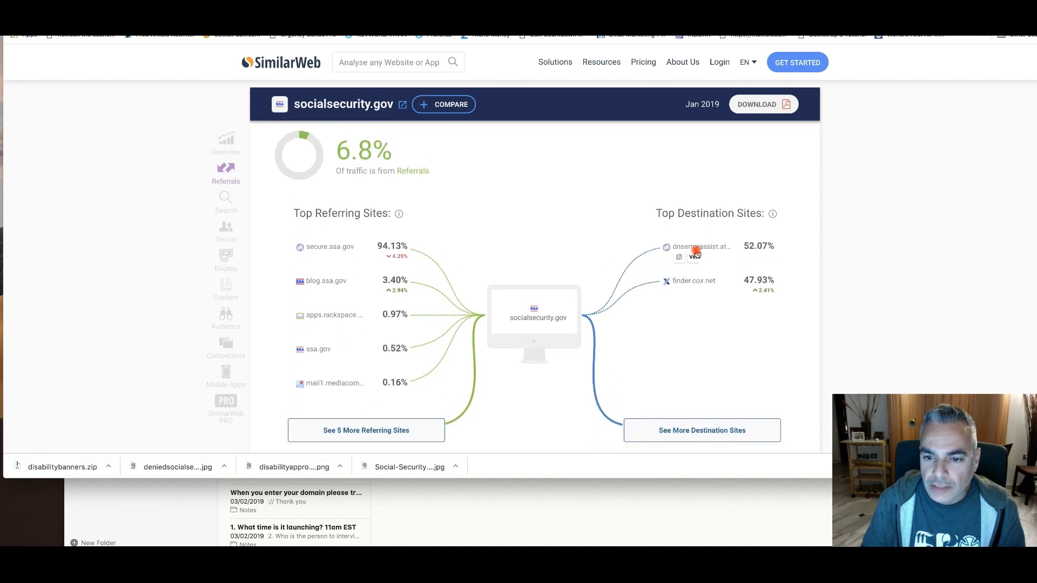
{"action": "scroll", "coordinate": [696, 255], "scroll_direction": "down", "scroll_amount": 5}
{"action": "scroll", "coordinate": [695, 255], "scroll_direction": "down", "scroll_amount": 3}
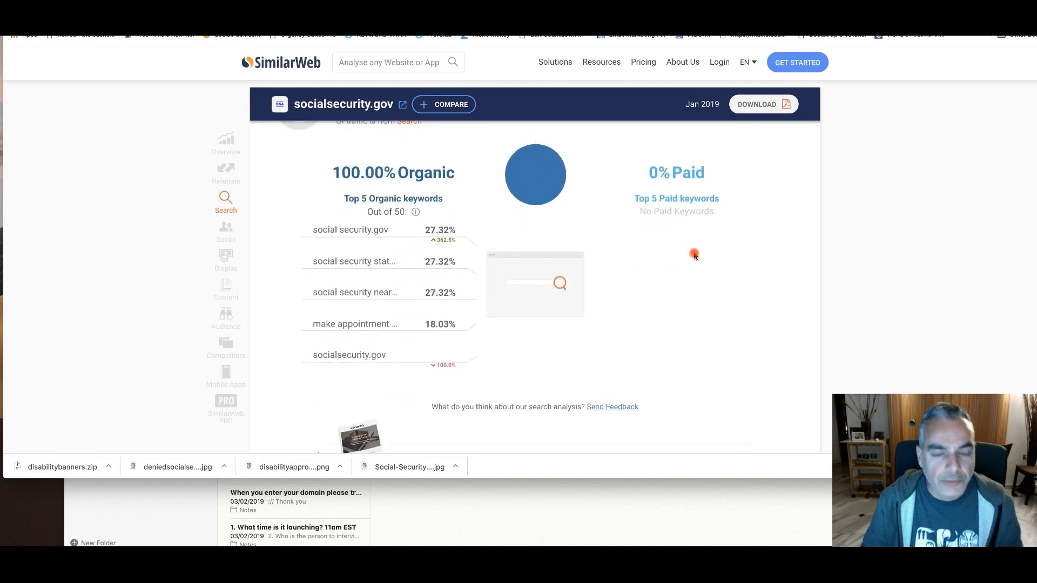
{"action": "left_click_drag", "start_coordinate": [394, 233], "coordinate": [425, 235]}
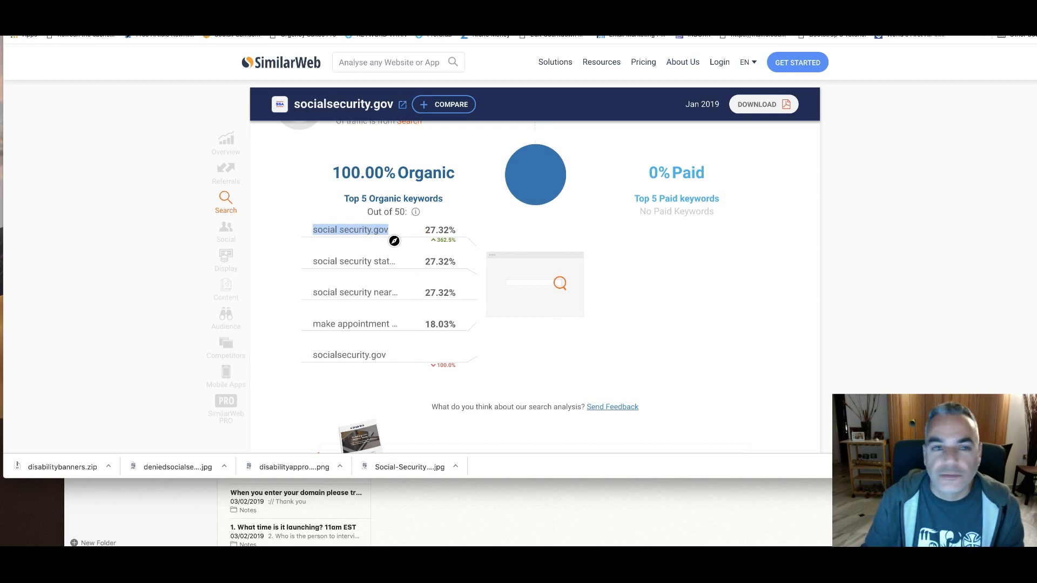
Switch back to Facebook Ads Manager and remove the Disability employer from the ad set's detailed targeting
{"action": "key", "text": "ctrl+Tab"}
{"action": "mouse_move", "coordinate": [516, 268]}
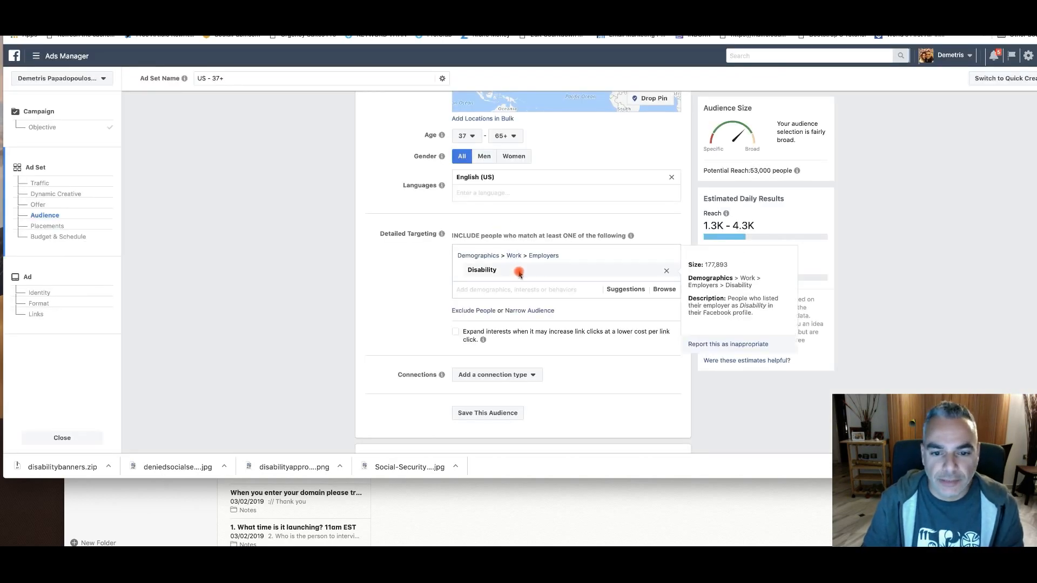
{"action": "left_click", "coordinate": [506, 275]}
{"action": "key", "text": "BackSpace"}
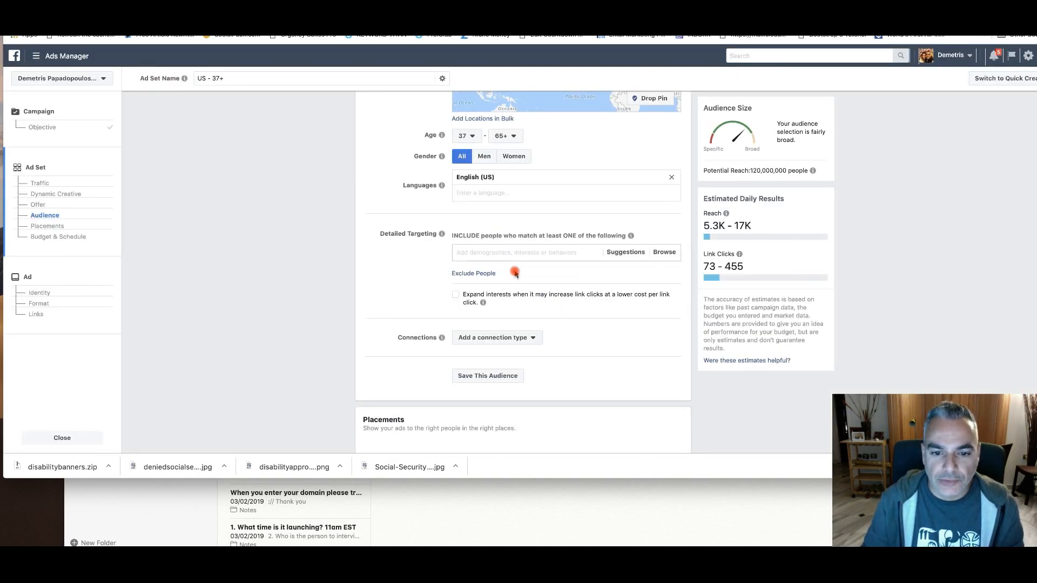
Search the detailed targeting options for "social security gov" and "social security benefits"
{"action": "type", "text": "social security gov"}
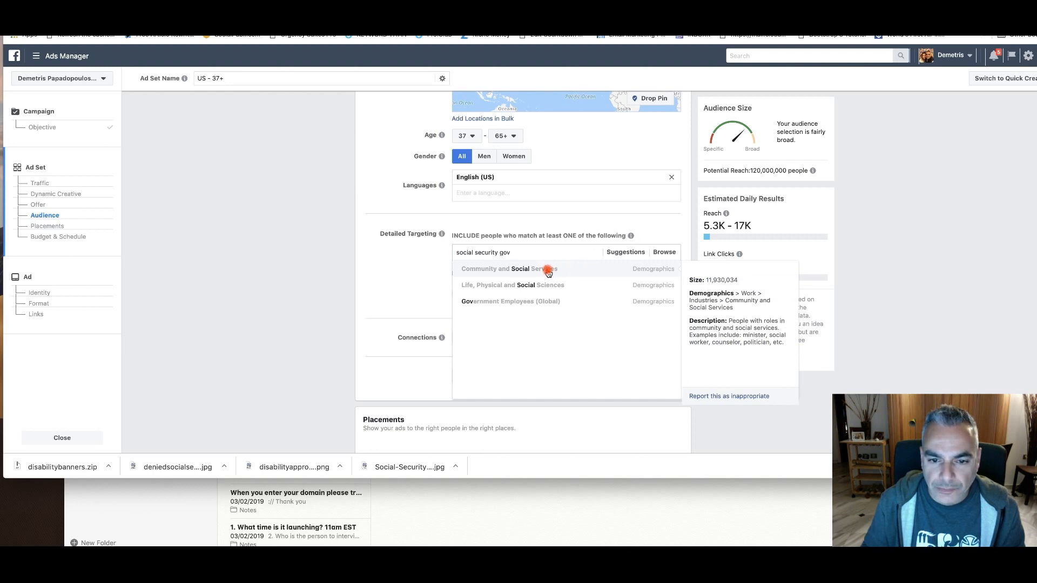
{"action": "left_click", "coordinate": [608, 253]}
{"action": "left_click", "coordinate": [524, 253]}
{"action": "type", "text": "soc"}
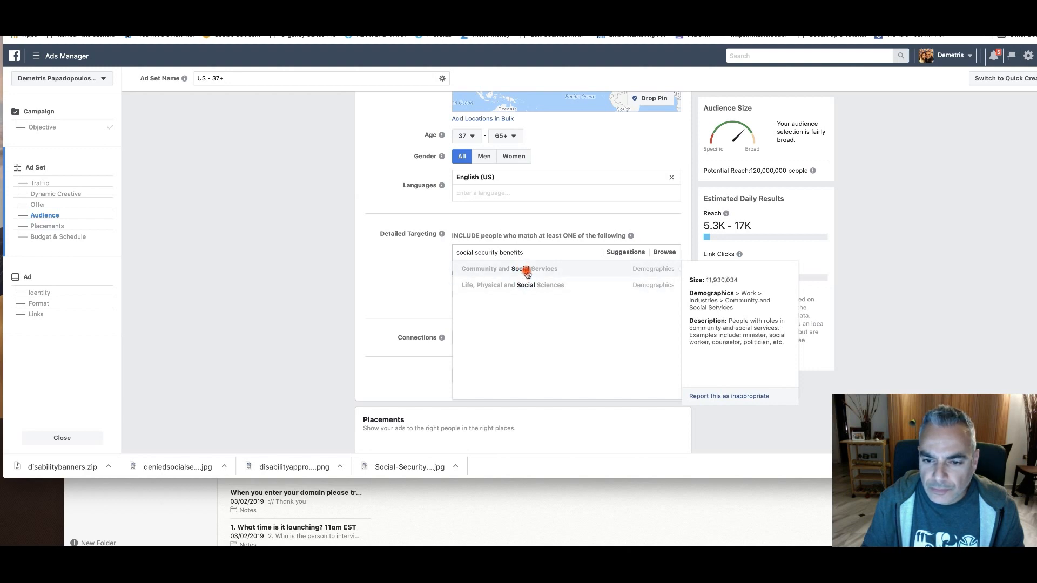
Replace the detailed targeting search with the broader term "social security"
{"action": "key", "text": "super+a"}
{"action": "key", "text": "BackSpace"}
{"action": "type", "text": "soc"}
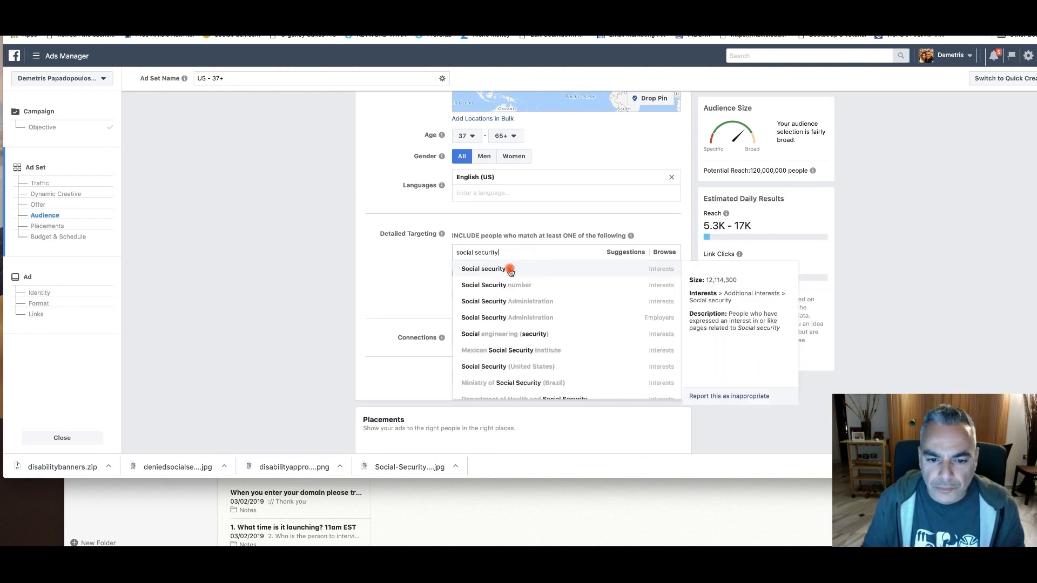
Add the Social Security (United States) interest to the detailed targeting and search its options for "disability"
{"action": "left_click", "coordinate": [514, 367]}
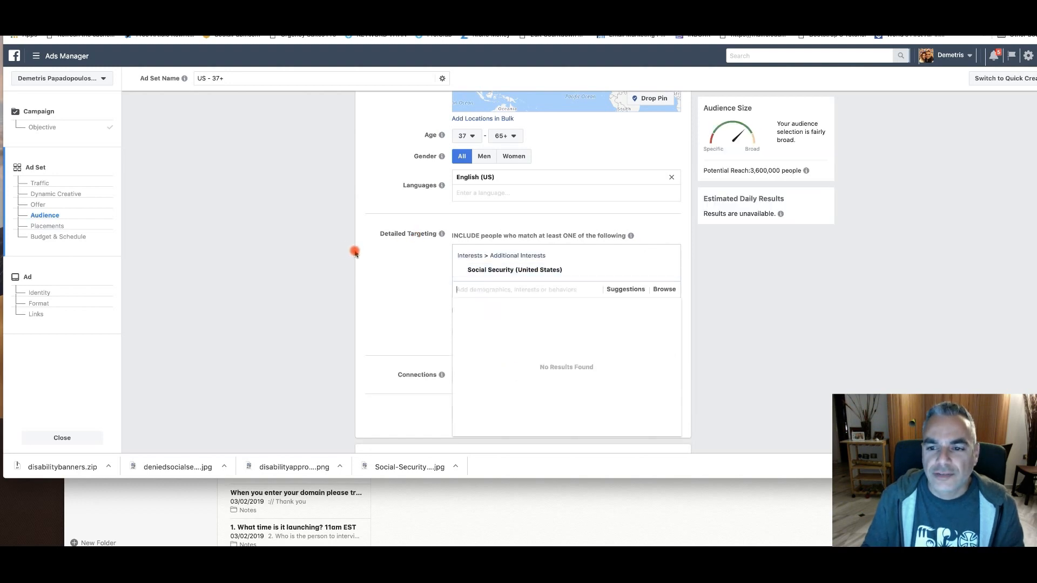
{"action": "left_click", "coordinate": [737, 296]}
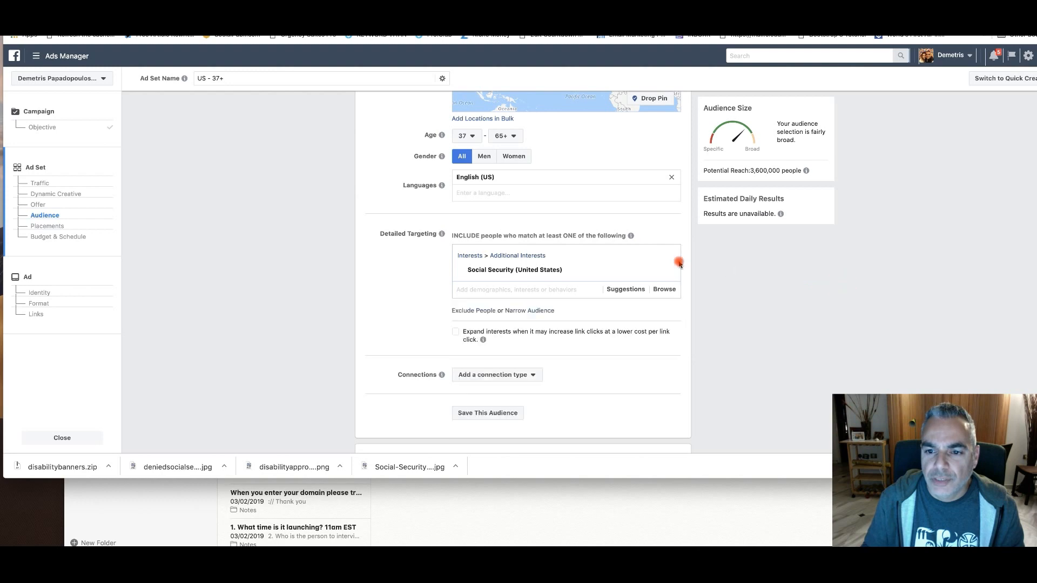
{"action": "left_click", "coordinate": [540, 287]}
{"action": "type", "text": "disability"}
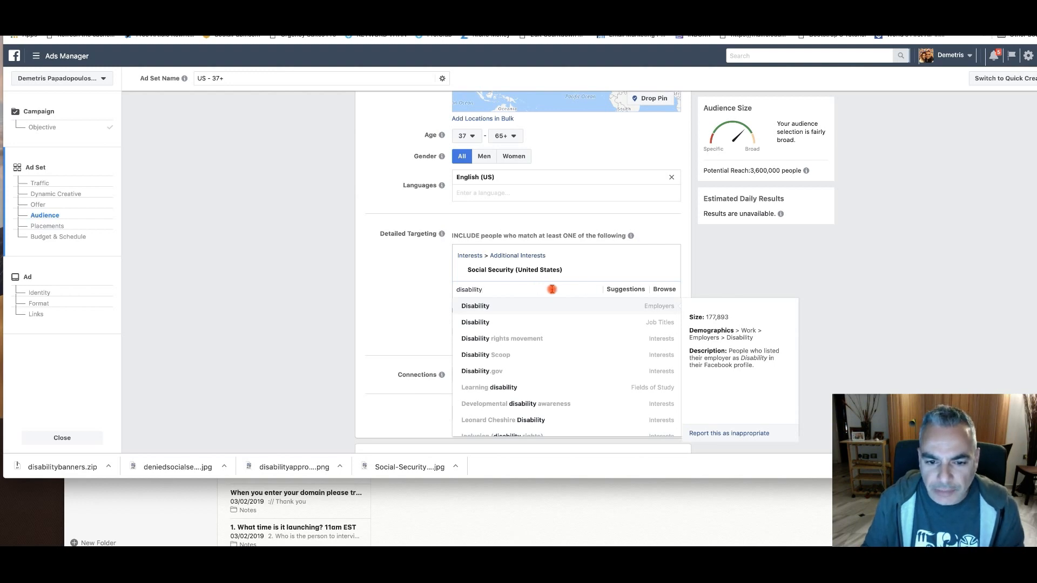
Narrow the audience with a must-also-match condition and search that condition's options for "disability"
{"action": "left_click", "coordinate": [533, 309]}
{"action": "left_click", "coordinate": [501, 326]}
{"action": "type", "text": "disabili"}
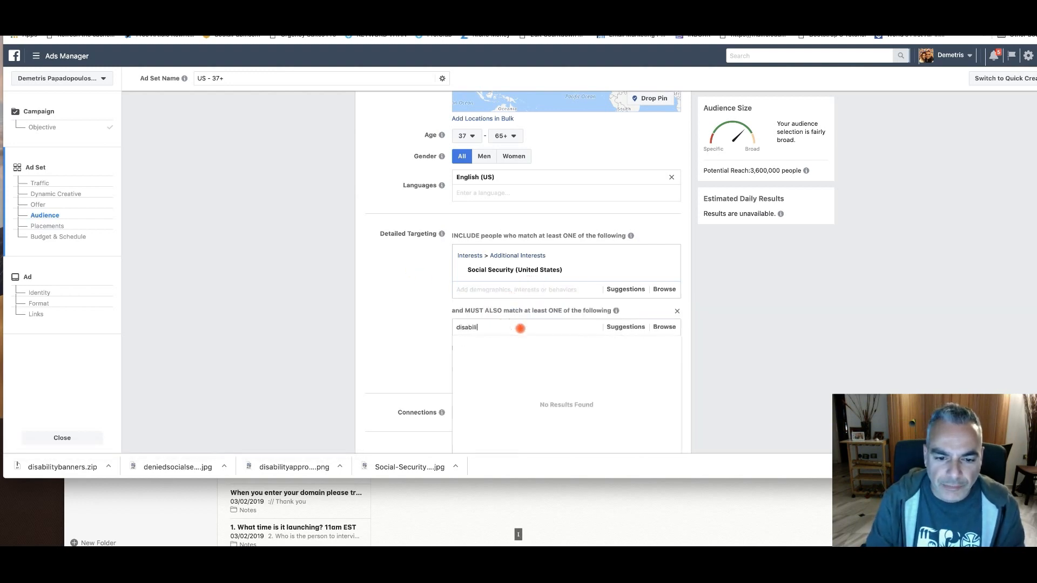
{"action": "type", "text": "y"}
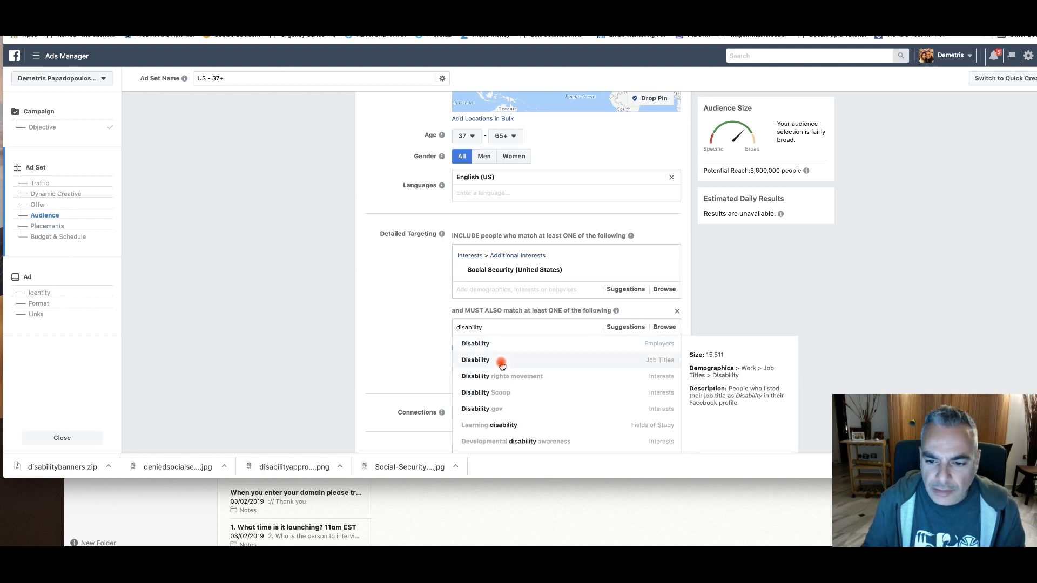
Look through the disability options and add the Disability employer to the must-also-match condition
{"action": "scroll", "coordinate": [503, 362], "scroll_direction": "down", "scroll_amount": 1}
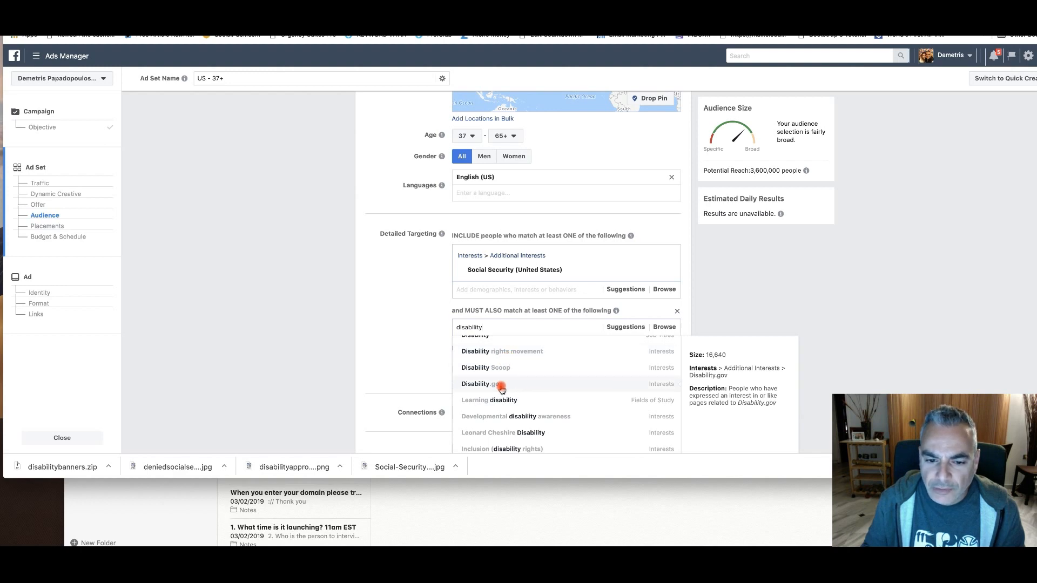
{"action": "scroll", "coordinate": [509, 388], "scroll_direction": "down", "scroll_amount": 4}
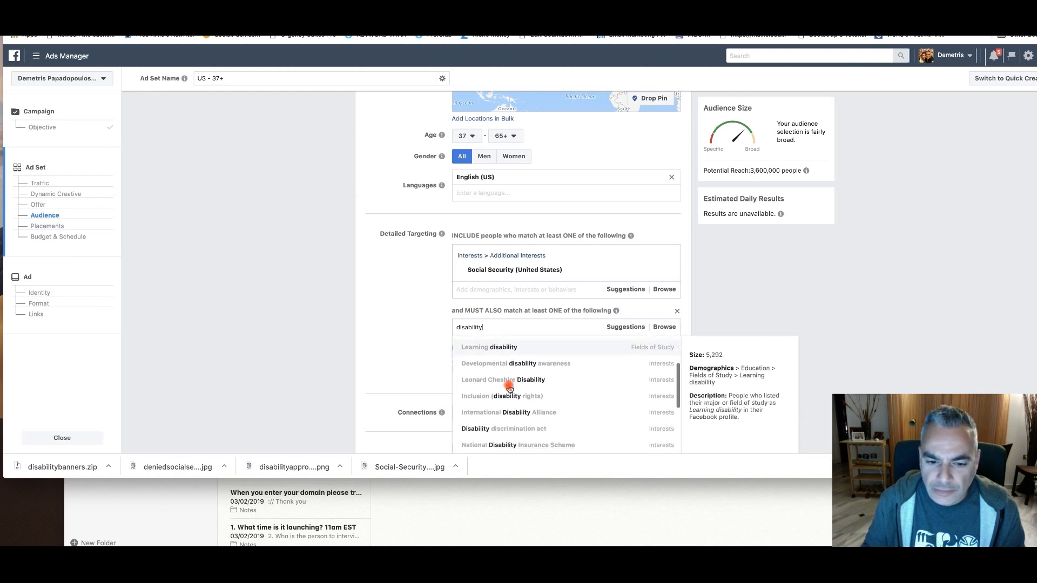
{"action": "scroll", "coordinate": [508, 388], "scroll_direction": "down", "scroll_amount": 5}
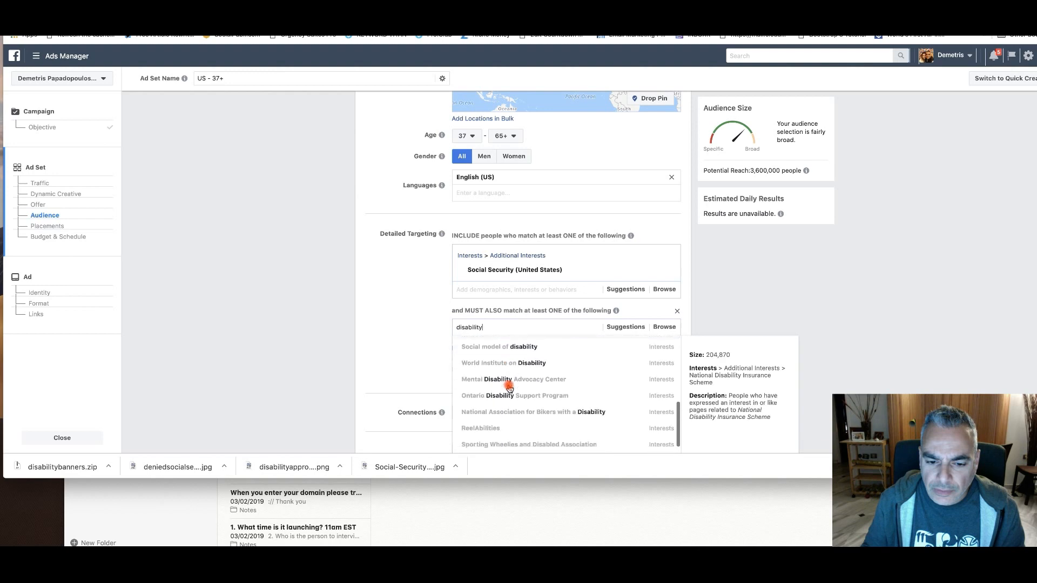
{"action": "scroll", "coordinate": [509, 388], "scroll_direction": "down", "scroll_amount": 1}
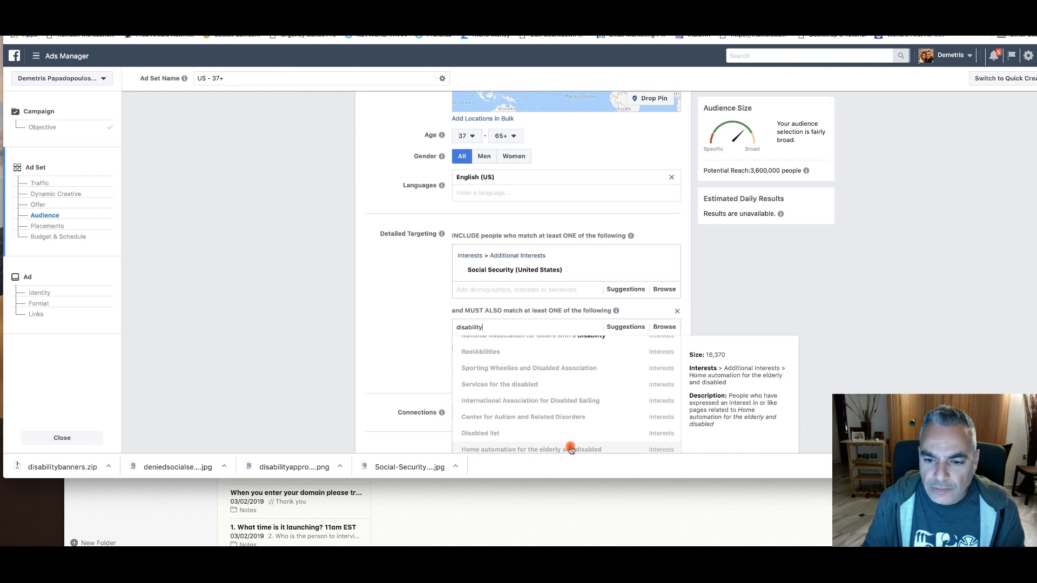
{"action": "scroll", "coordinate": [568, 443], "scroll_direction": "up", "scroll_amount": 4}
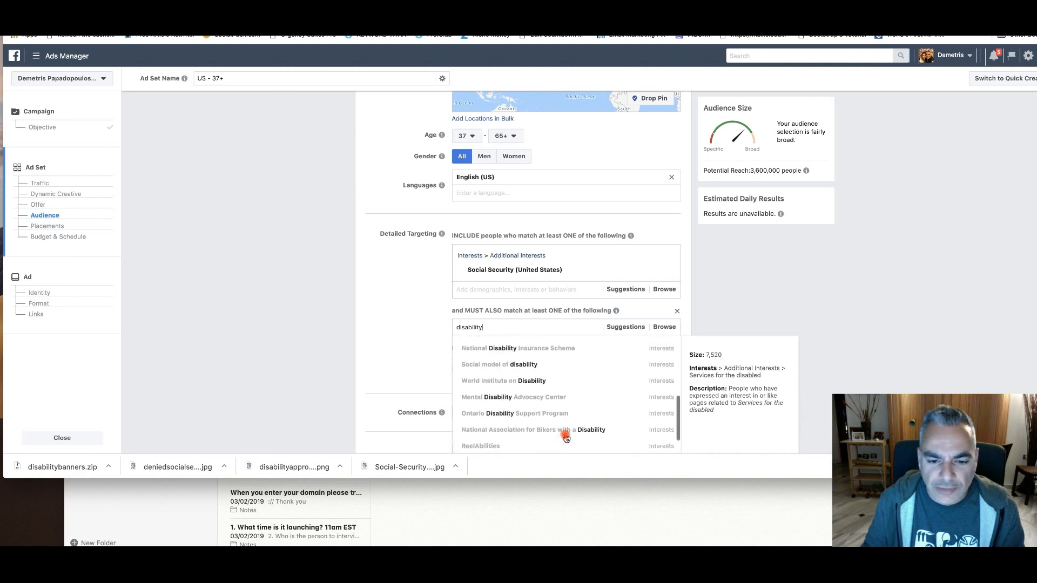
{"action": "scroll", "coordinate": [565, 438], "scroll_direction": "up", "scroll_amount": 3}
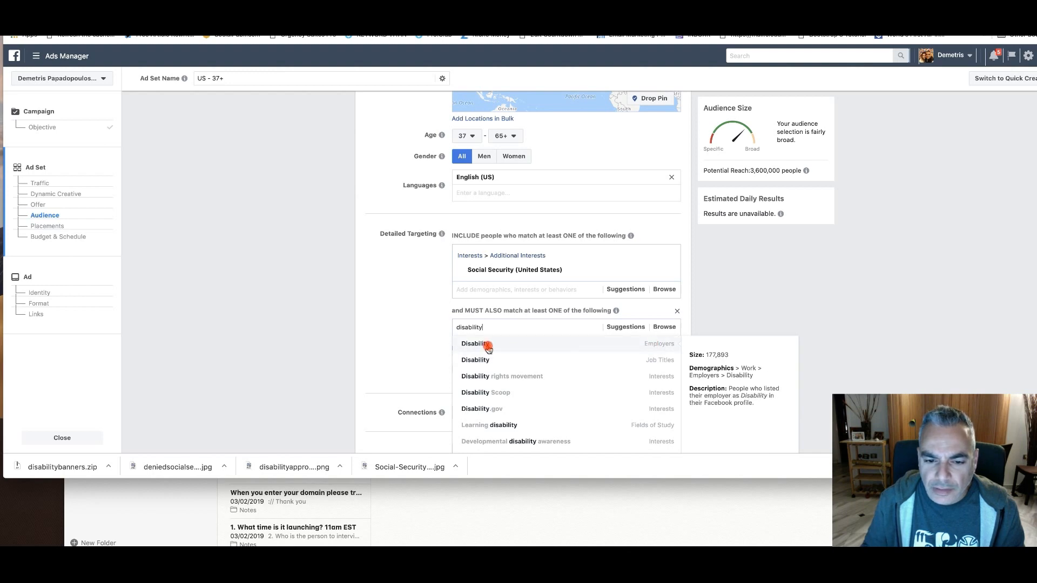
{"action": "left_click", "coordinate": [653, 345]}
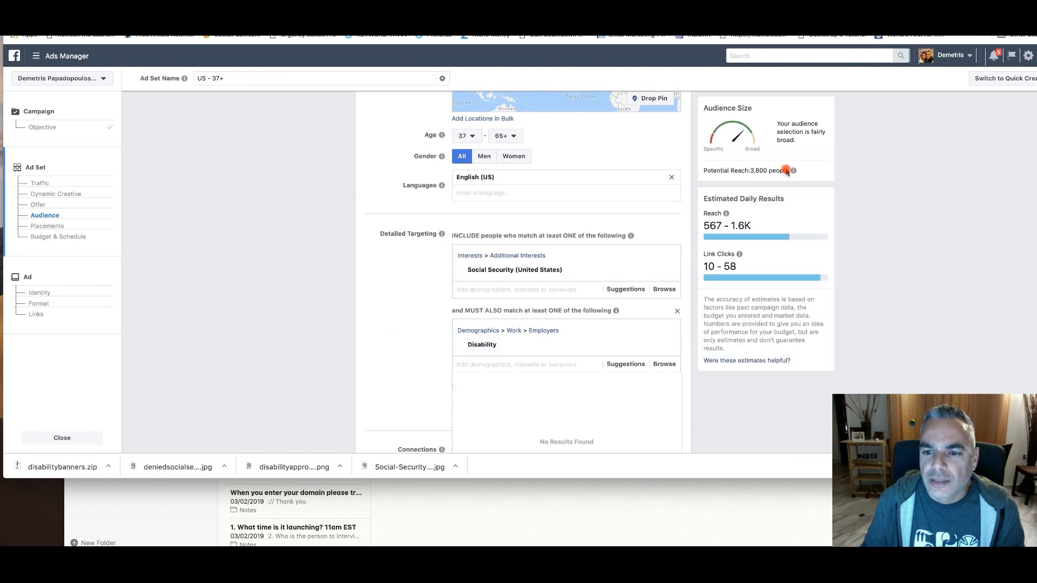
Examine the suggested demographics and interests for the must-also-match condition
{"action": "left_click", "coordinate": [621, 363]}
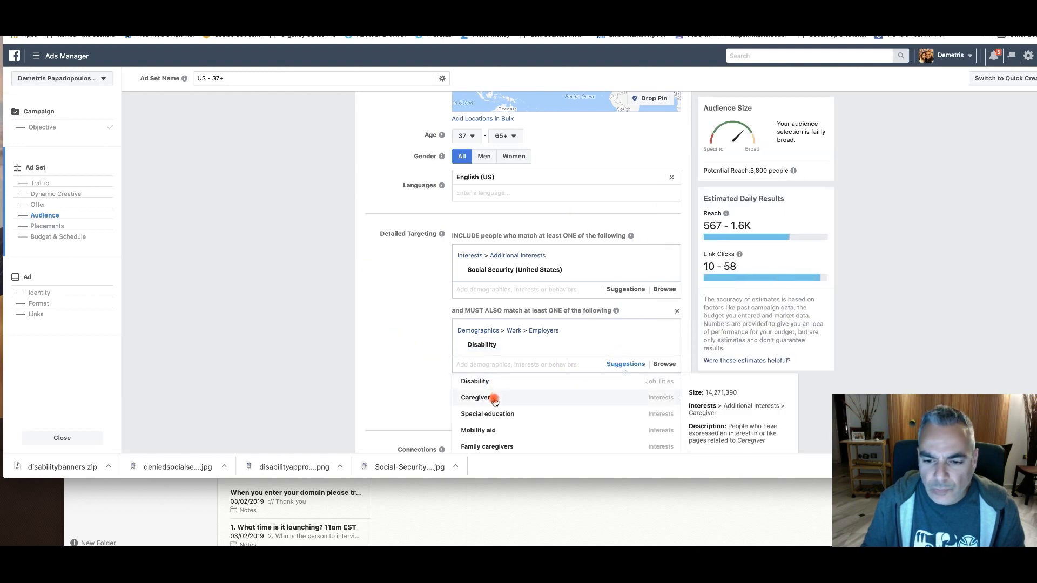
{"action": "scroll", "coordinate": [494, 401], "scroll_direction": "down", "scroll_amount": 1}
{"action": "scroll", "coordinate": [525, 408], "scroll_direction": "down", "scroll_amount": 2}
{"action": "scroll", "coordinate": [526, 422], "scroll_direction": "down", "scroll_amount": 5}
{"action": "scroll", "coordinate": [527, 423], "scroll_direction": "down", "scroll_amount": 4}
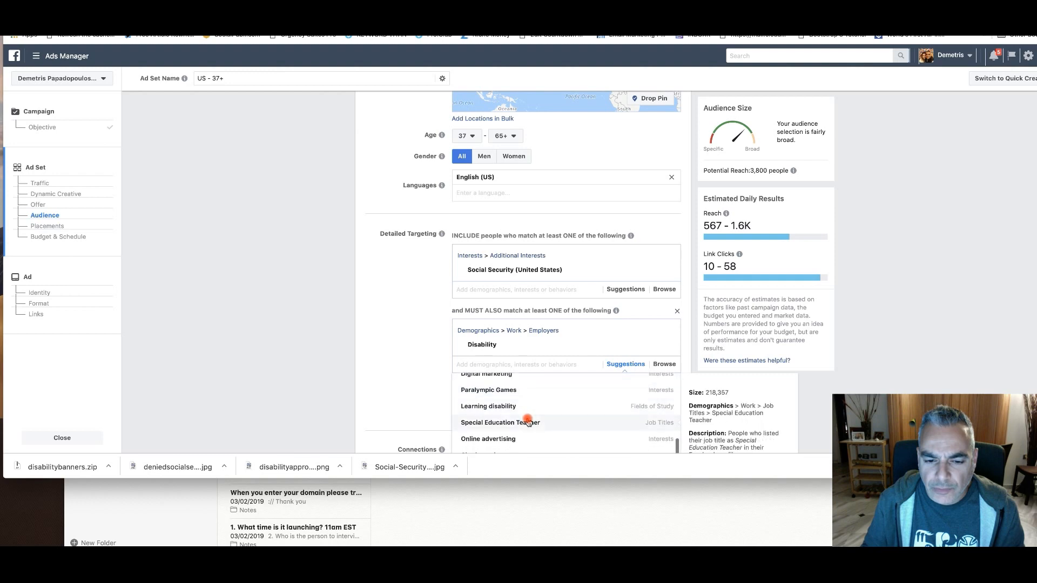
{"action": "scroll", "coordinate": [527, 418], "scroll_direction": "down", "scroll_amount": 4}
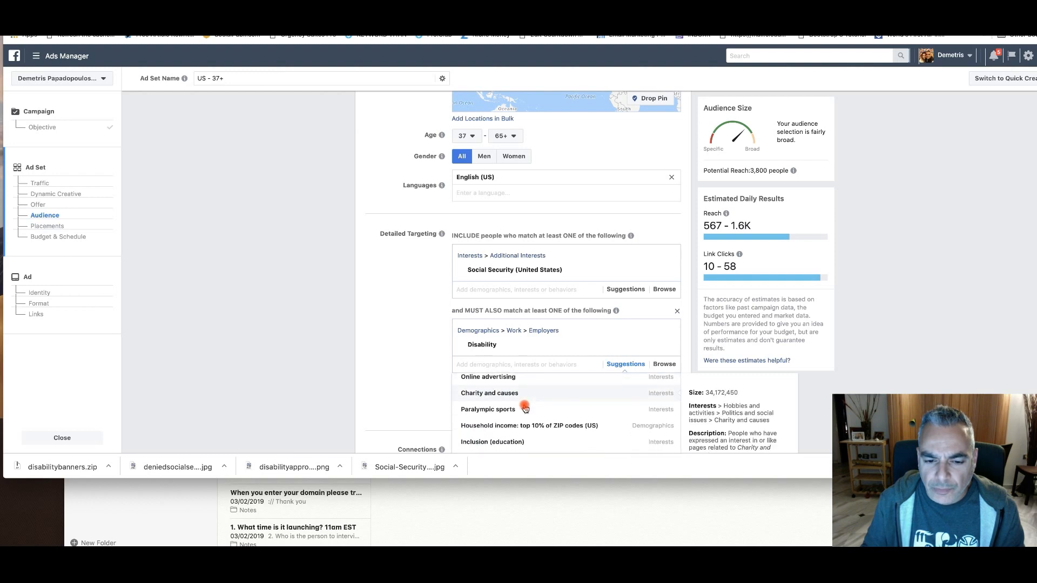
{"action": "scroll", "coordinate": [525, 408], "scroll_direction": "down", "scroll_amount": 1}
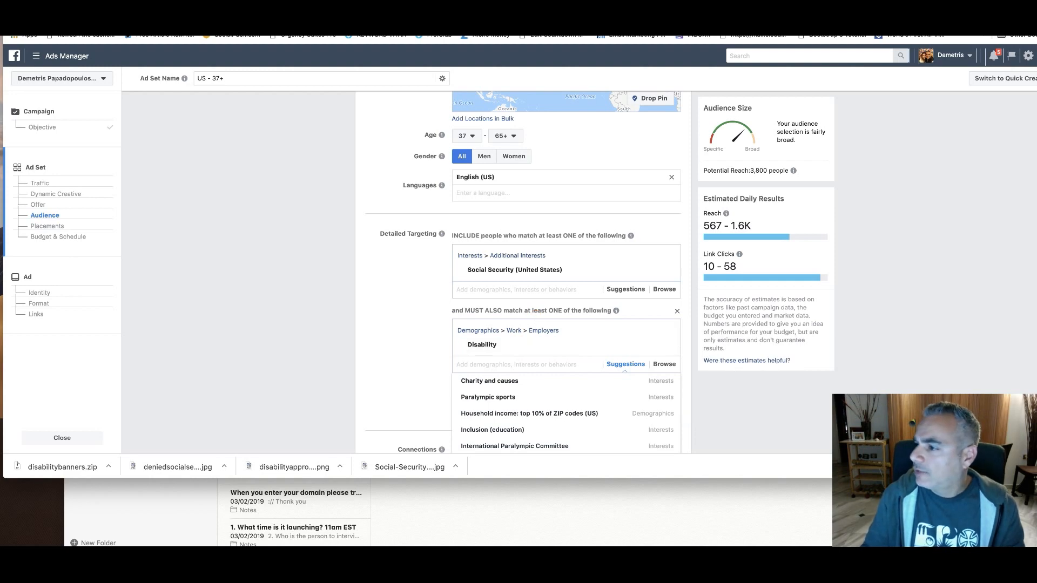
Check the Social Security disability claim landing page and search the must-also-match options for "free social security"
{"action": "left_click_drag", "start_coordinate": [1035, 72], "coordinate": [562, 29]}
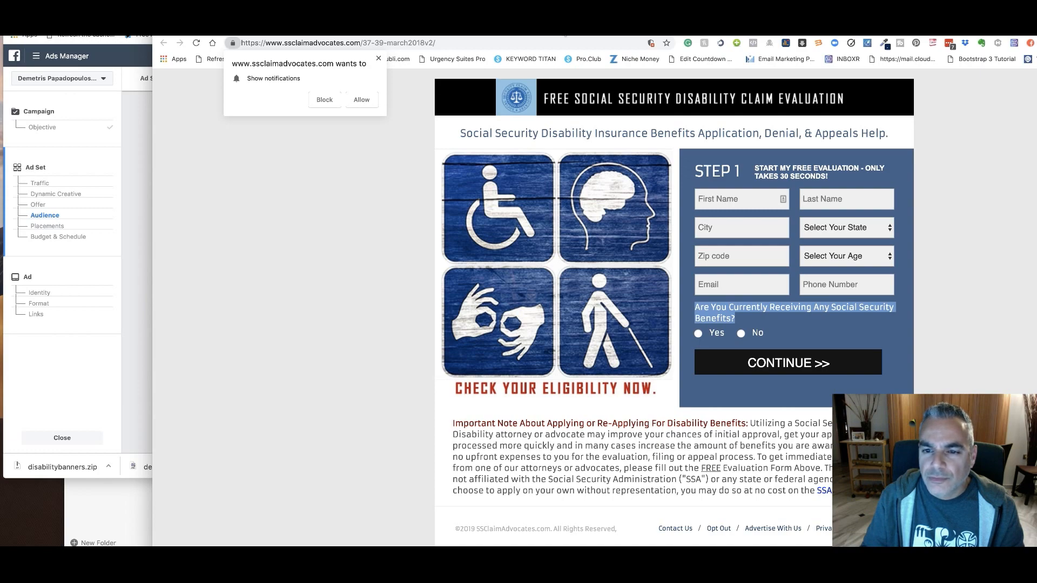
{"action": "left_click_drag", "start_coordinate": [563, 39], "coordinate": [1036, 42]}
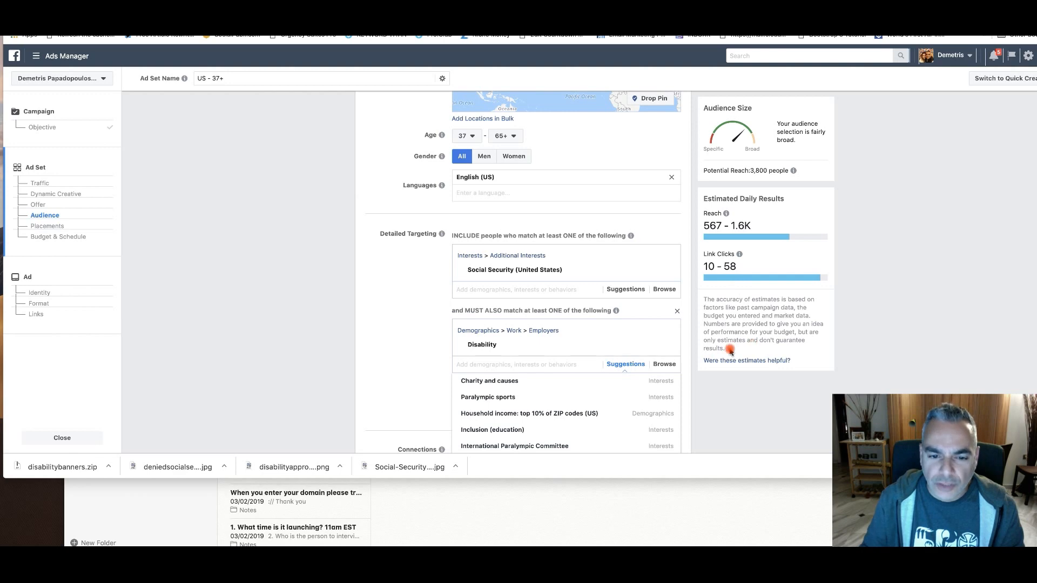
{"action": "left_click", "coordinate": [516, 365]}
{"action": "type", "text": "free social security"}
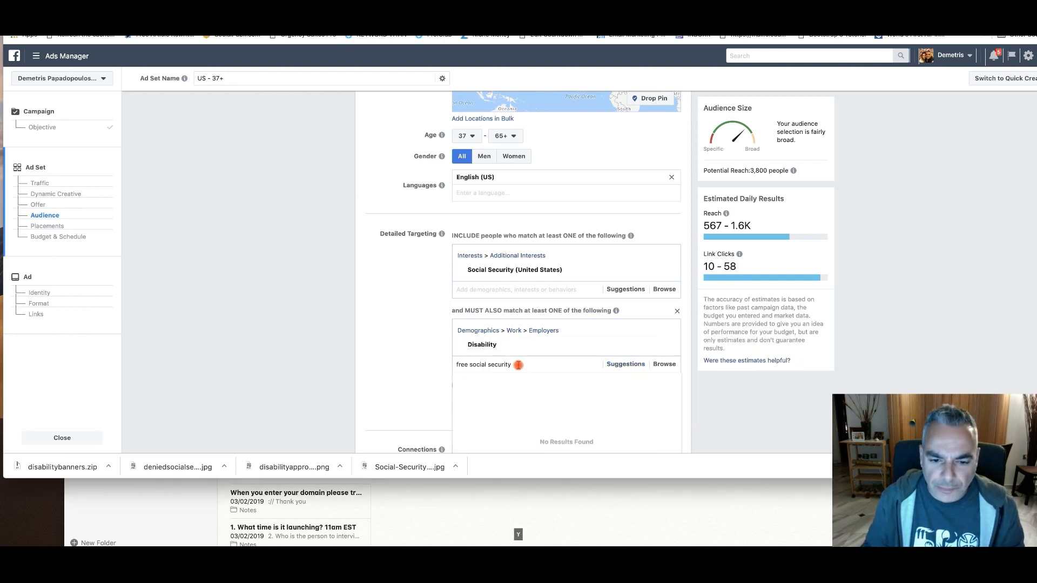
{"action": "mouse_move", "coordinate": [555, 384]}
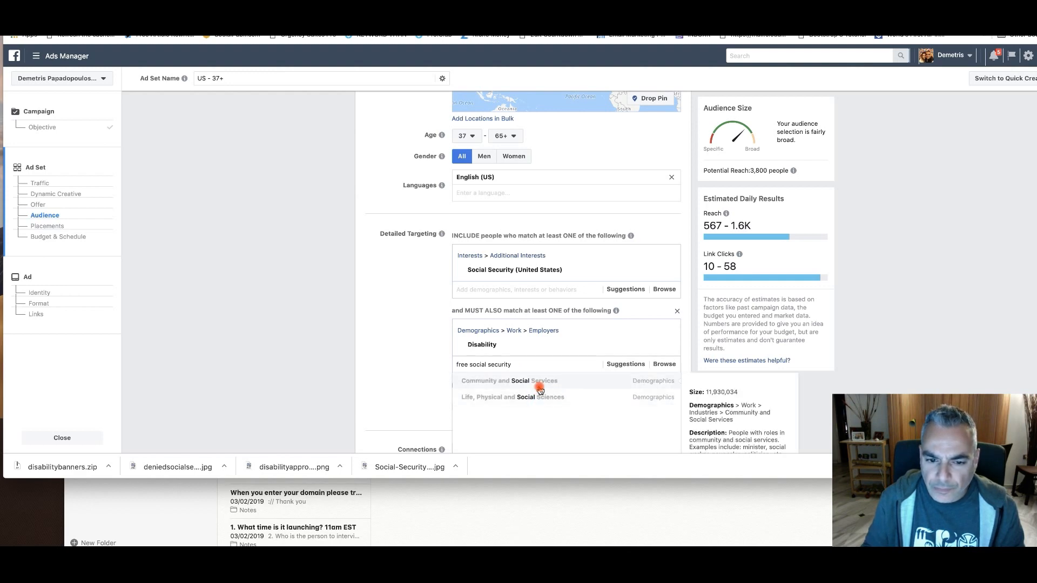
Replace the must-also-match search with "Social Security" and look through the matching options
{"action": "left_click_drag", "start_coordinate": [532, 363], "coordinate": [426, 354]}
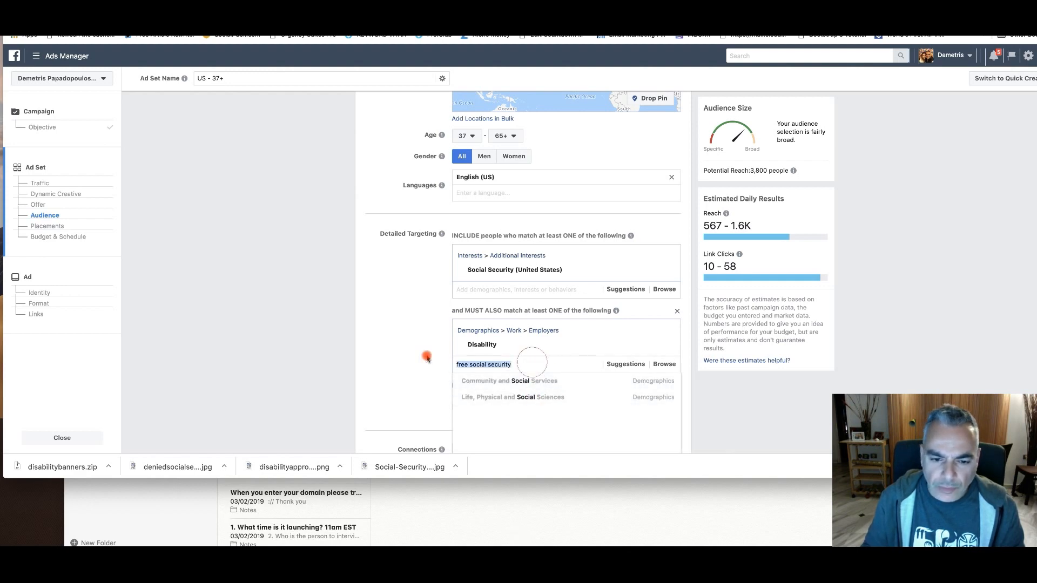
{"action": "key", "text": "BackSpace"}
{"action": "type", "text": "S"}
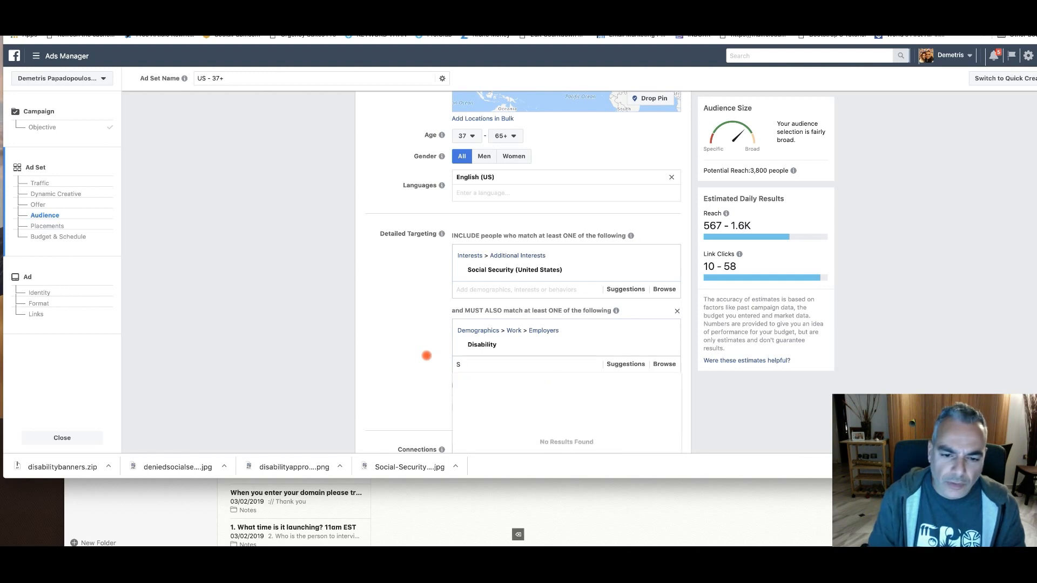
{"action": "type", "text": "ociocial Security"}
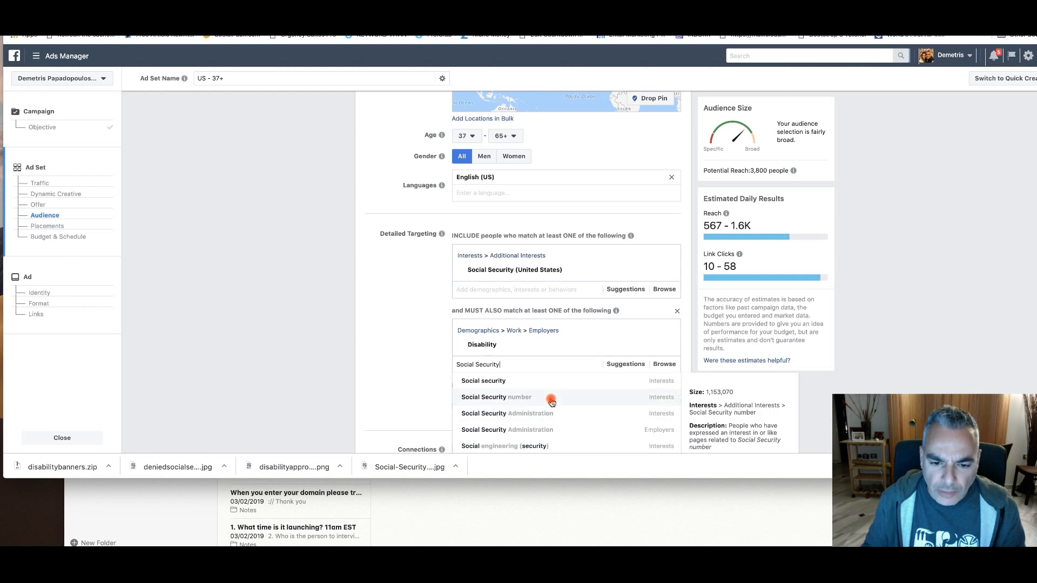
{"action": "scroll", "coordinate": [563, 398], "scroll_direction": "down", "scroll_amount": 1}
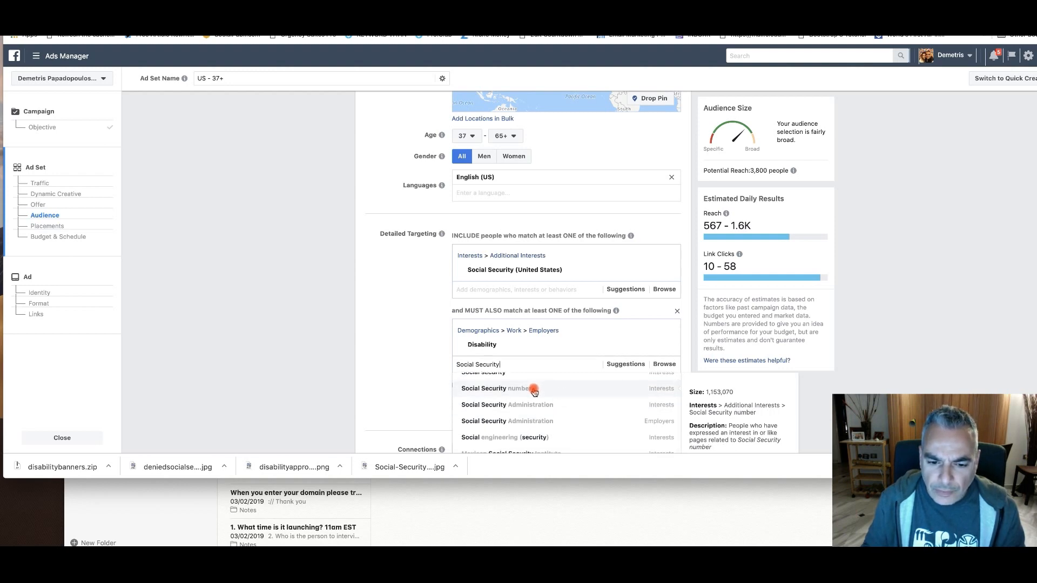
{"action": "scroll", "coordinate": [534, 392], "scroll_direction": "down", "scroll_amount": 2}
{"action": "scroll", "coordinate": [534, 393], "scroll_direction": "down", "scroll_amount": 2}
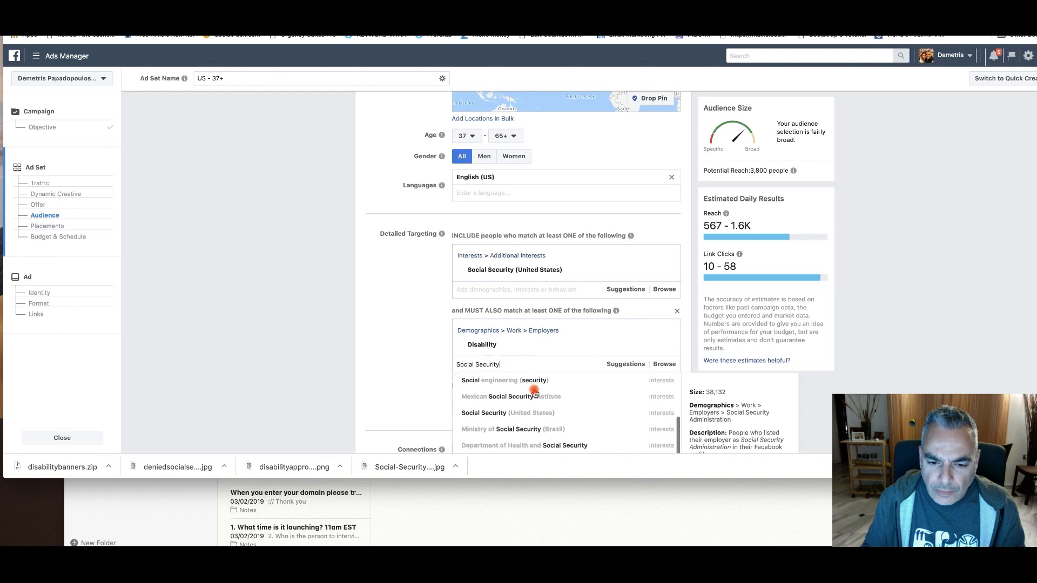
{"action": "scroll", "coordinate": [551, 419], "scroll_direction": "down", "scroll_amount": 2}
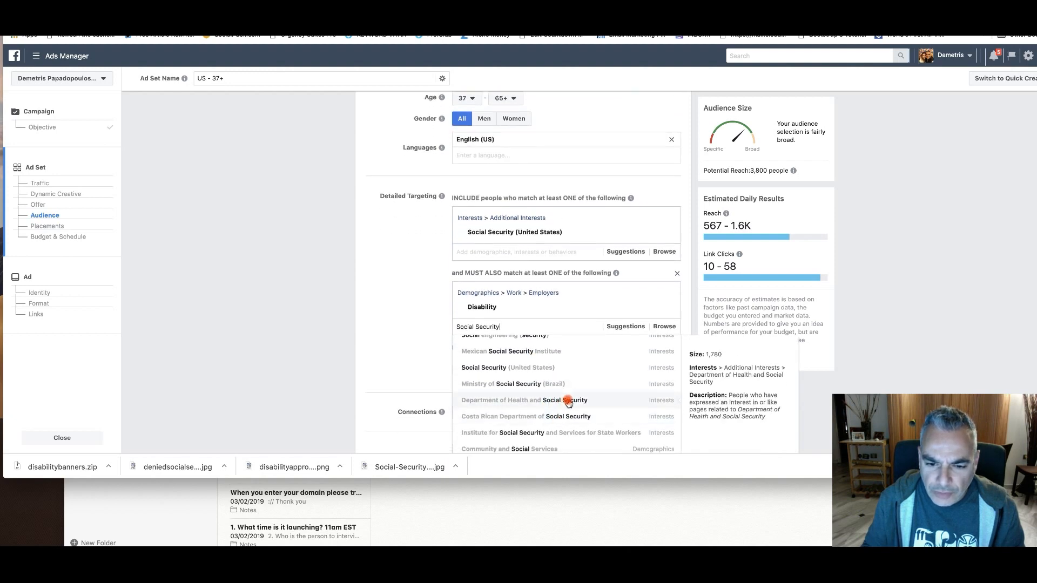
{"action": "scroll", "coordinate": [567, 411], "scroll_direction": "down", "scroll_amount": 3}
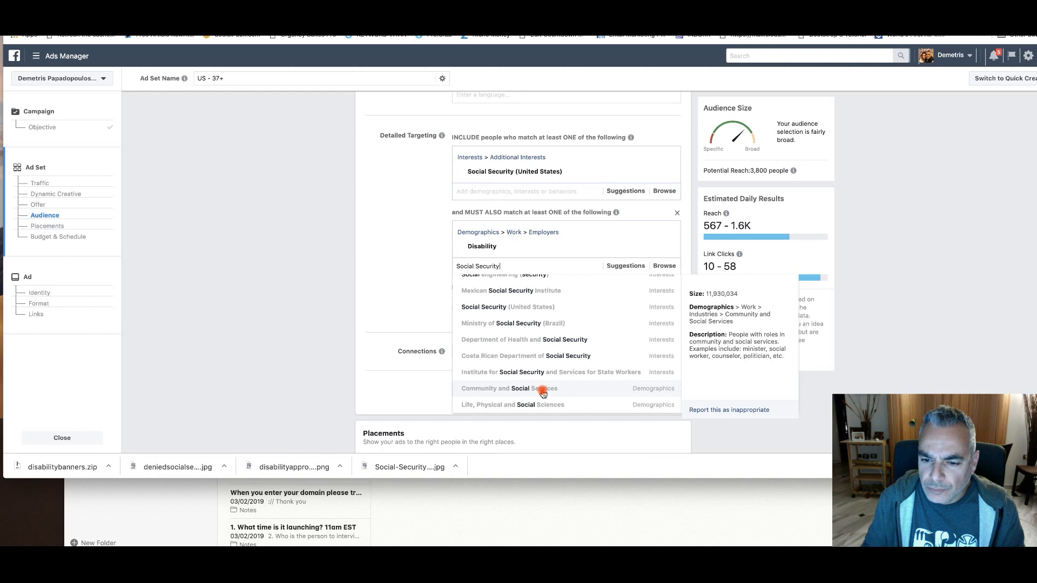
Remove the Disability employer from the must-also-match condition
{"action": "scroll", "coordinate": [543, 394], "scroll_direction": "up", "scroll_amount": 10}
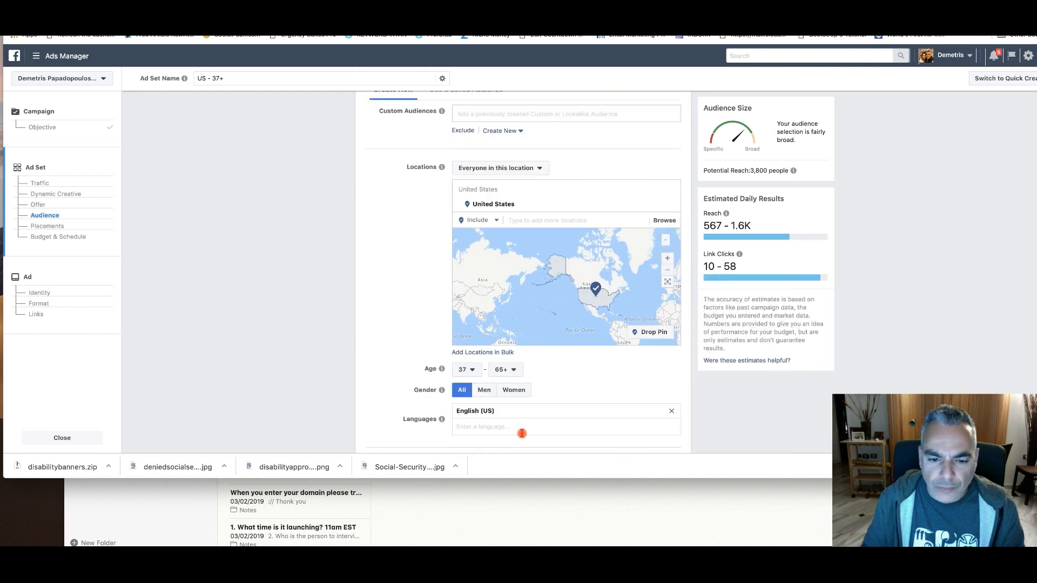
{"action": "scroll", "coordinate": [513, 412], "scroll_direction": "down", "scroll_amount": 6}
{"action": "scroll", "coordinate": [429, 371], "scroll_direction": "down", "scroll_amount": 1}
{"action": "left_click", "coordinate": [531, 327]}
{"action": "left_click", "coordinate": [666, 387]}
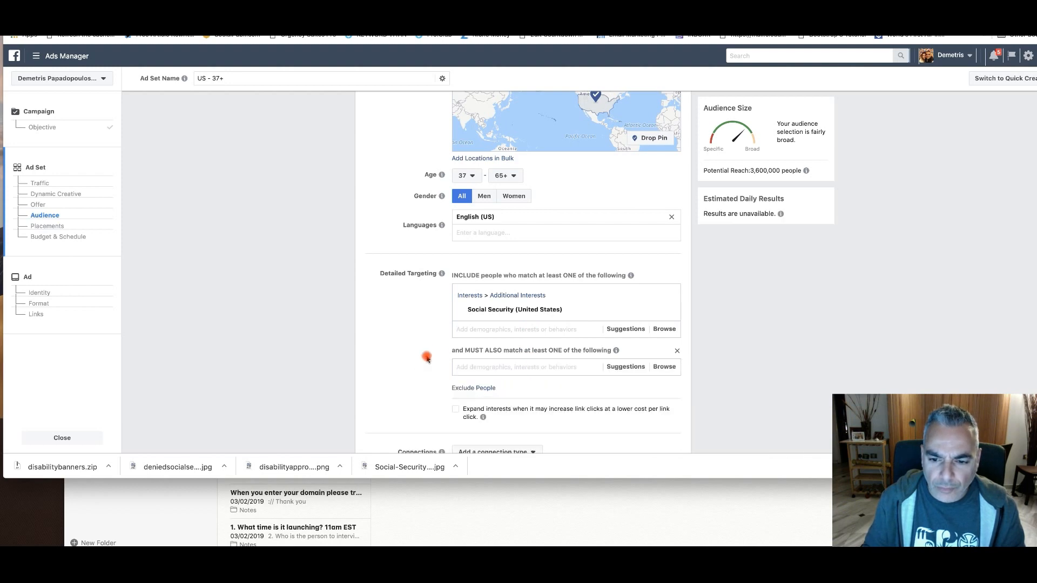
Examine the suggested interests for the include condition of the detailed targeting
{"action": "scroll", "coordinate": [640, 290], "scroll_direction": "up", "scroll_amount": 3}
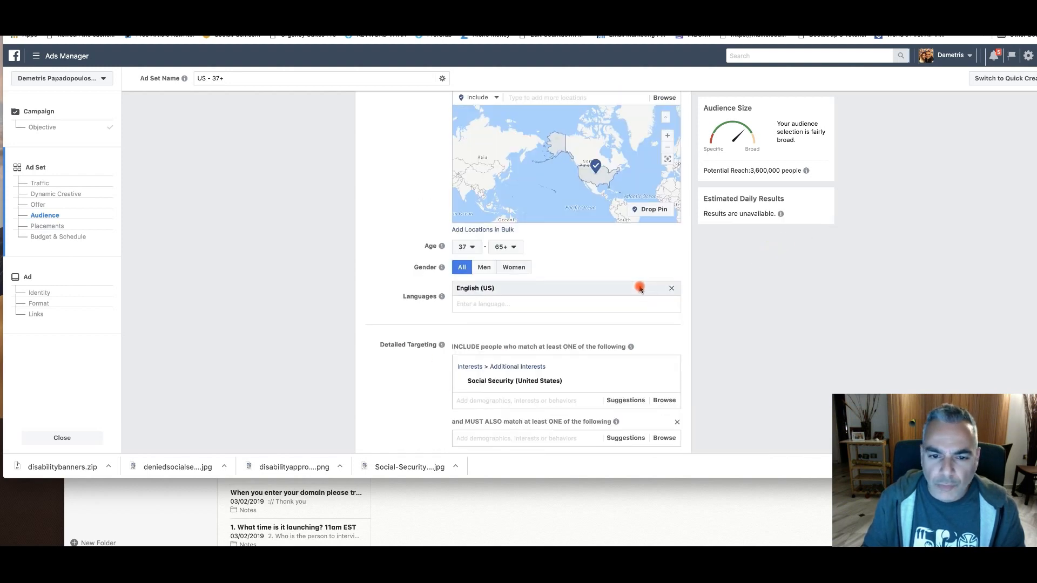
{"action": "scroll", "coordinate": [643, 290], "scroll_direction": "down", "scroll_amount": 3}
{"action": "left_click", "coordinate": [524, 327]}
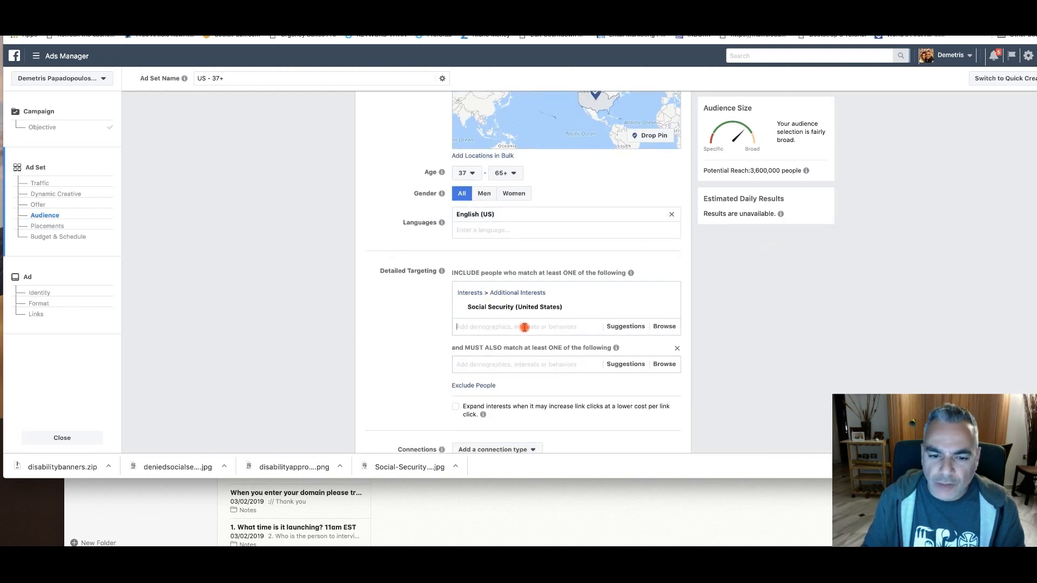
{"action": "left_click", "coordinate": [619, 327]}
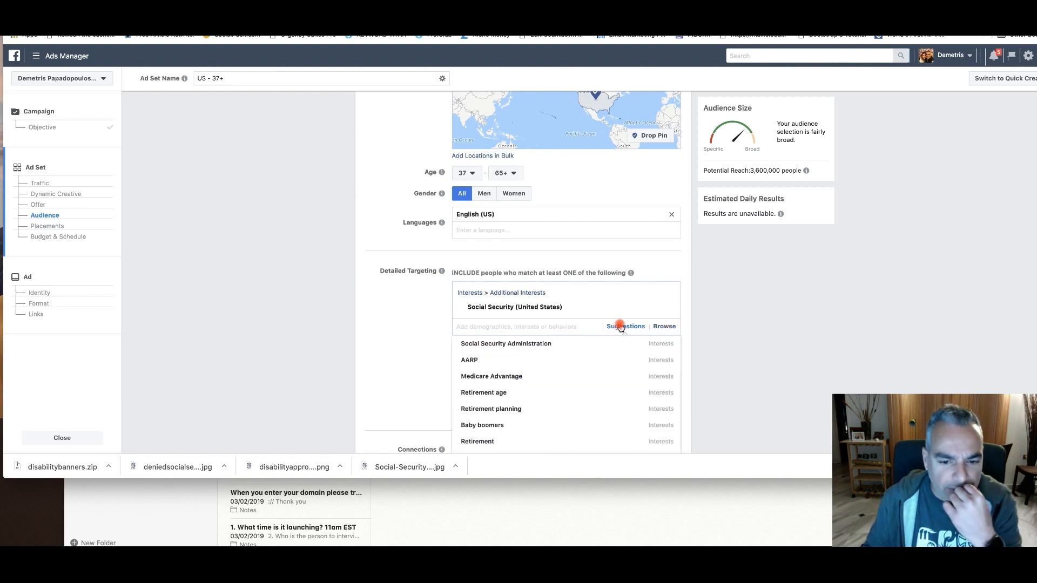
{"action": "scroll", "coordinate": [571, 358], "scroll_direction": "down", "scroll_amount": 3}
{"action": "scroll", "coordinate": [594, 349], "scroll_direction": "up", "scroll_amount": 3}
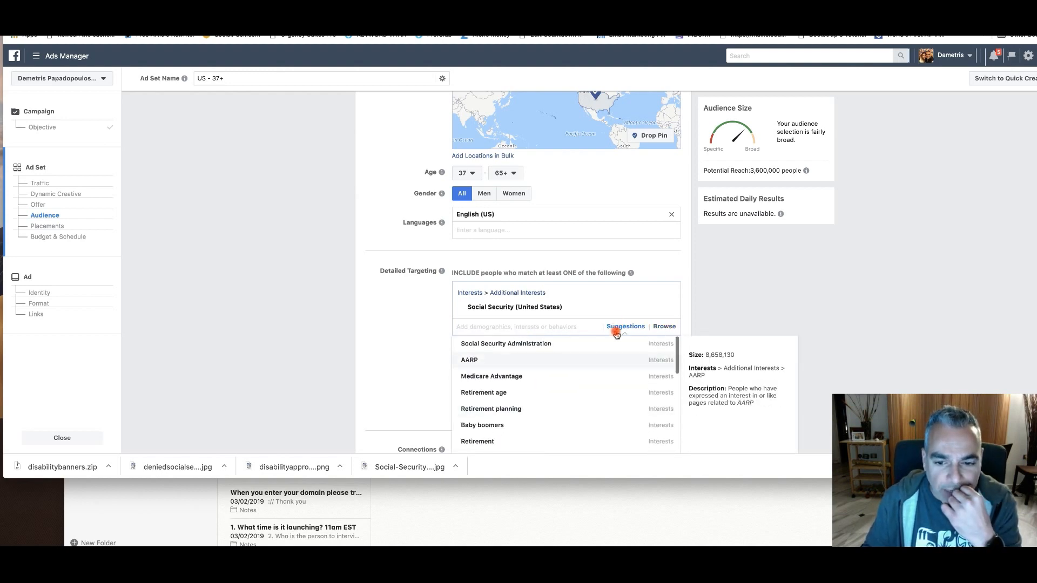
{"action": "scroll", "coordinate": [548, 360], "scroll_direction": "up", "scroll_amount": 1}
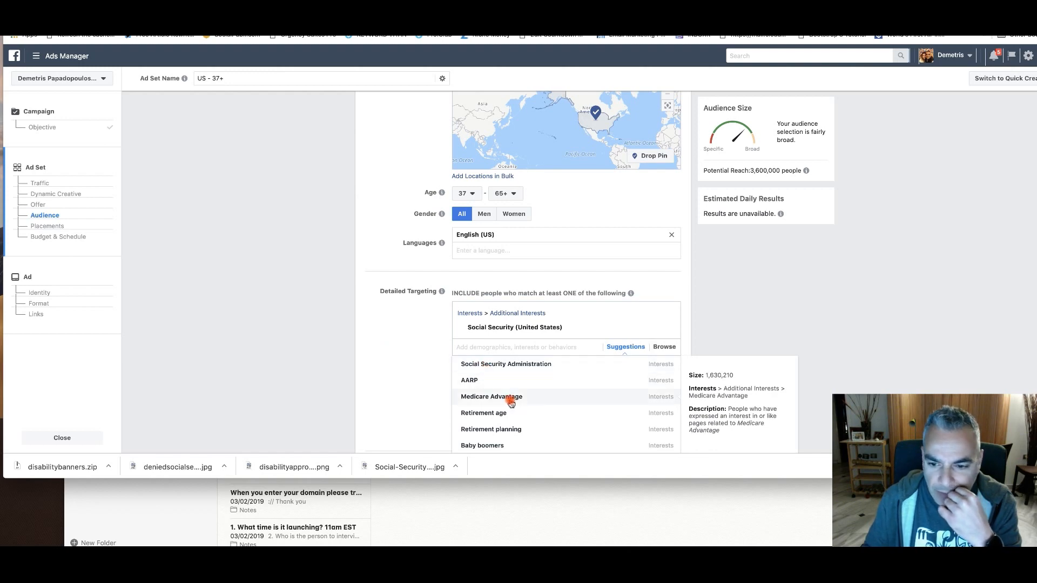
{"action": "scroll", "coordinate": [513, 400], "scroll_direction": "down", "scroll_amount": 3}
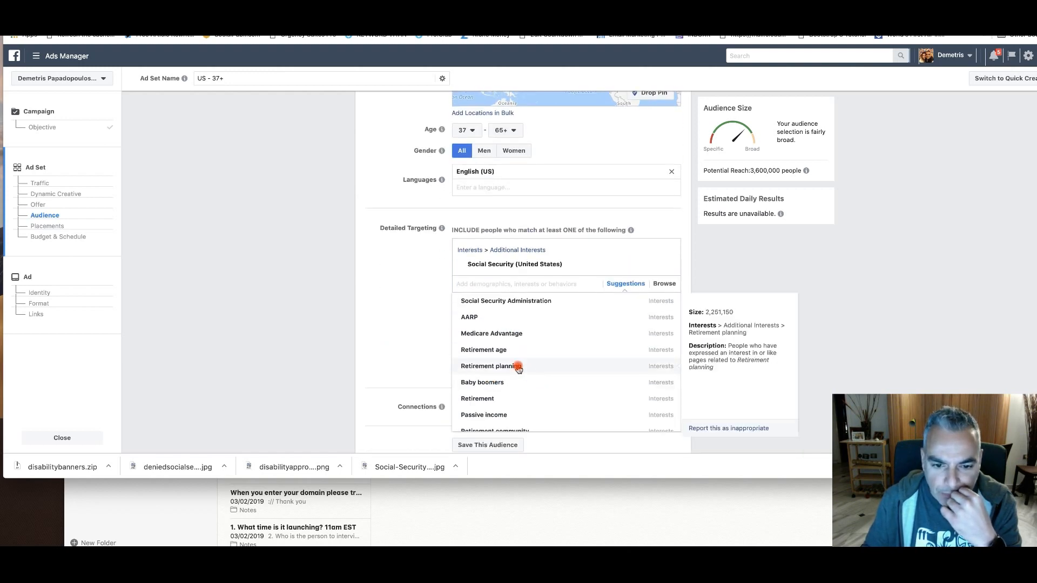
{"action": "scroll", "coordinate": [522, 370], "scroll_direction": "down", "scroll_amount": 5}
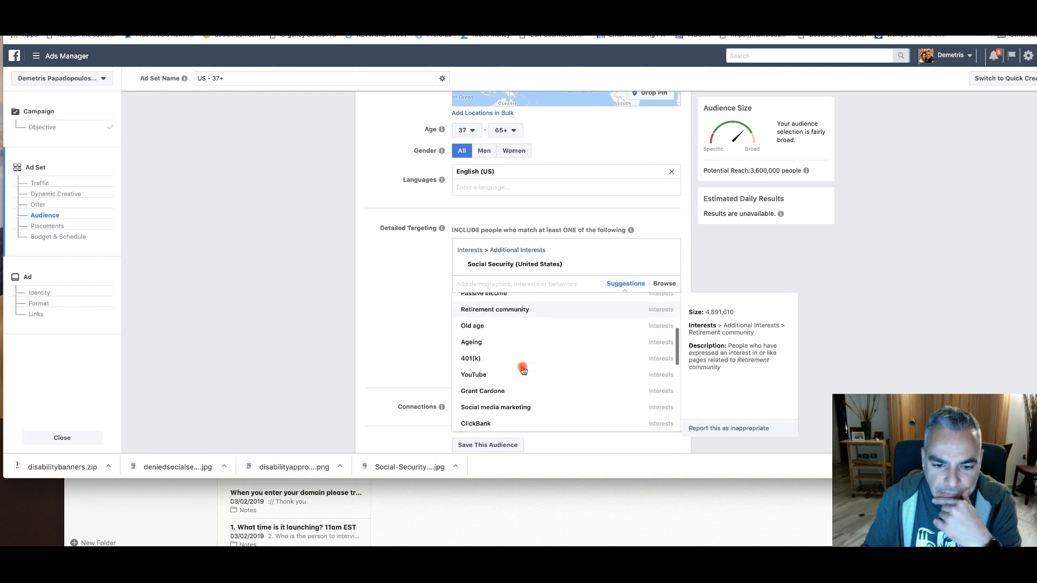
{"action": "scroll", "coordinate": [522, 369], "scroll_direction": "down", "scroll_amount": 4}
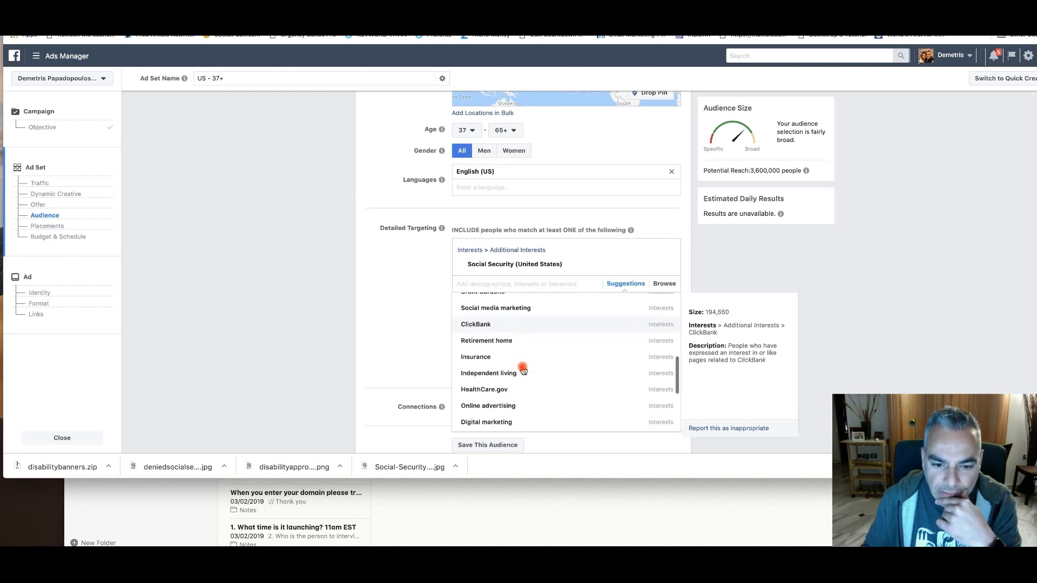
{"action": "scroll", "coordinate": [522, 371], "scroll_direction": "down", "scroll_amount": 1}
{"action": "scroll", "coordinate": [503, 367], "scroll_direction": "down", "scroll_amount": 3}
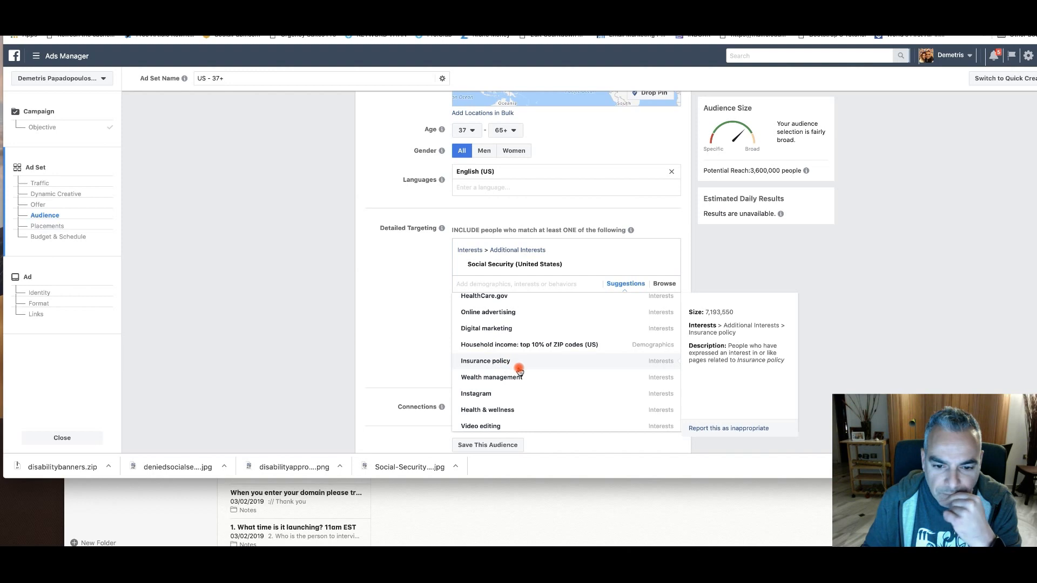
{"action": "left_click", "coordinate": [416, 347]}
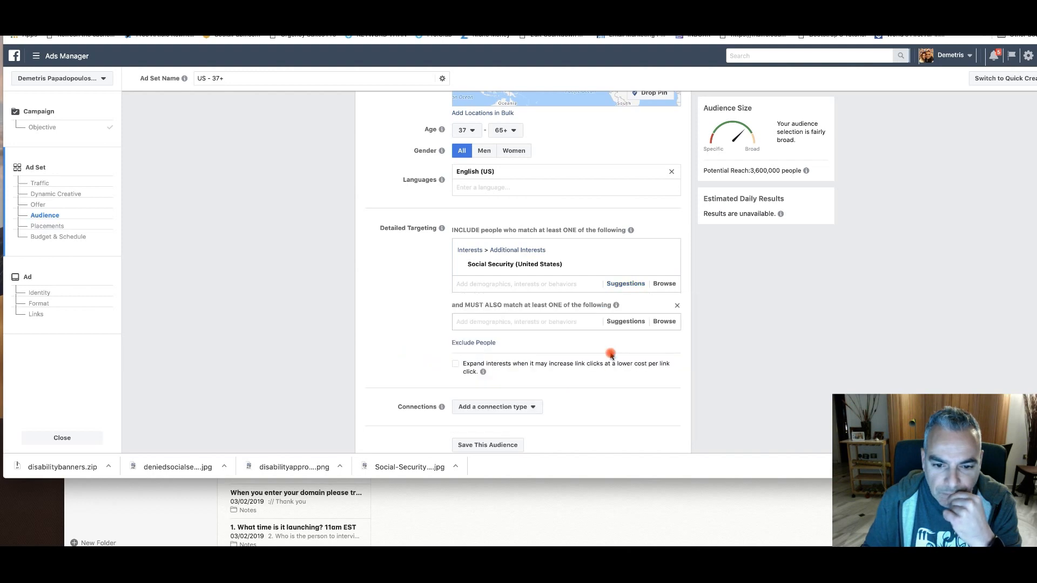
Search the must-also-match options for "social security health" and add the Healthcare and Medical Services industry
{"action": "left_click", "coordinate": [624, 323]}
{"action": "left_click", "coordinate": [535, 320]}
{"action": "type", "text": "social se"}
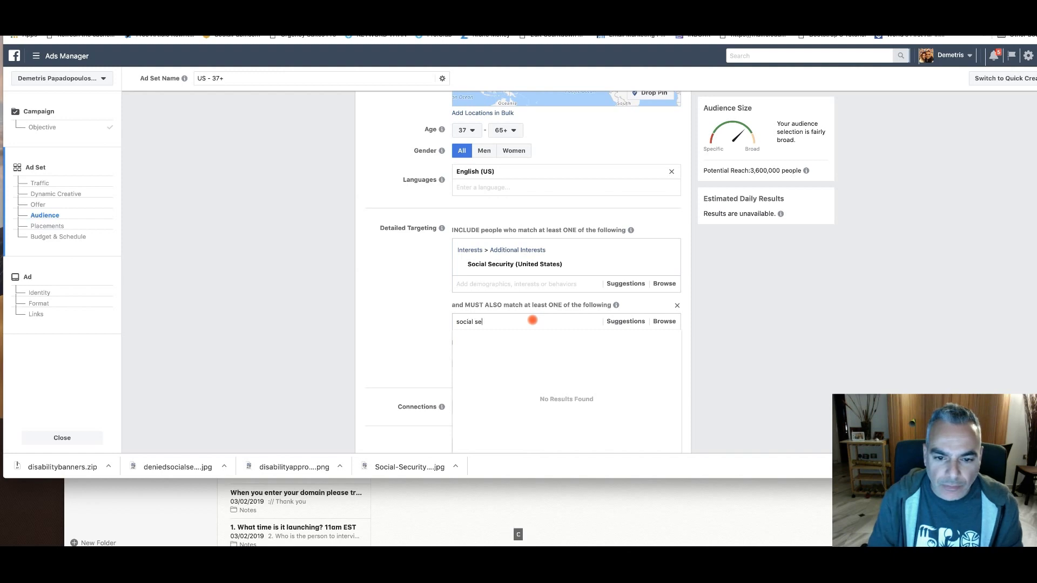
{"action": "type", "text": "cuirty"}
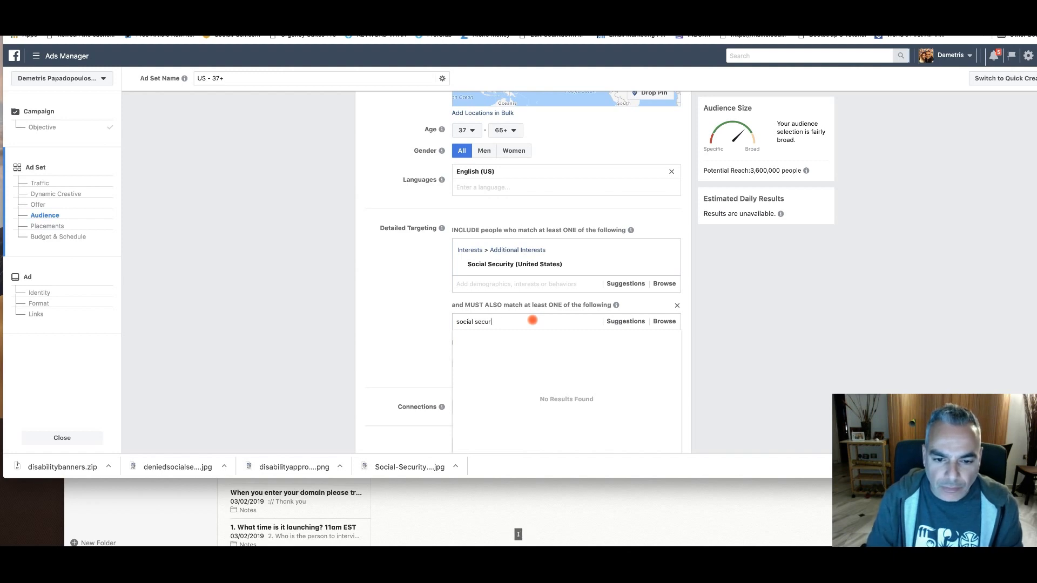
{"action": "type", "text": " health"}
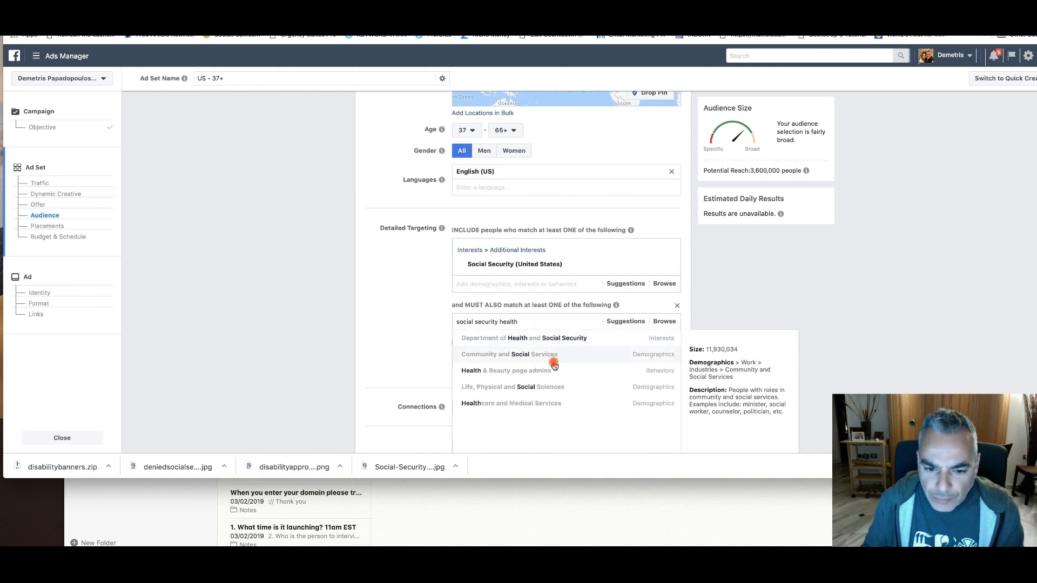
{"action": "left_click", "coordinate": [553, 405]}
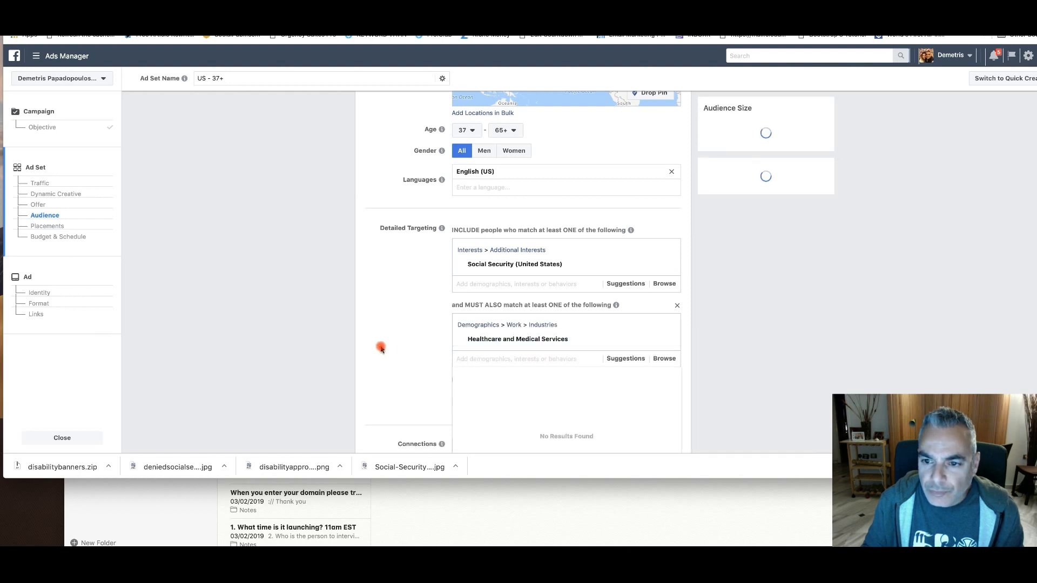
Add Community and Social Services, Legal Services and the Health insurance interest to the must-also-match condition
{"action": "scroll", "coordinate": [621, 340], "scroll_direction": "down", "scroll_amount": 1}
{"action": "left_click", "coordinate": [627, 327]}
{"action": "scroll", "coordinate": [582, 358], "scroll_direction": "down", "scroll_amount": 6}
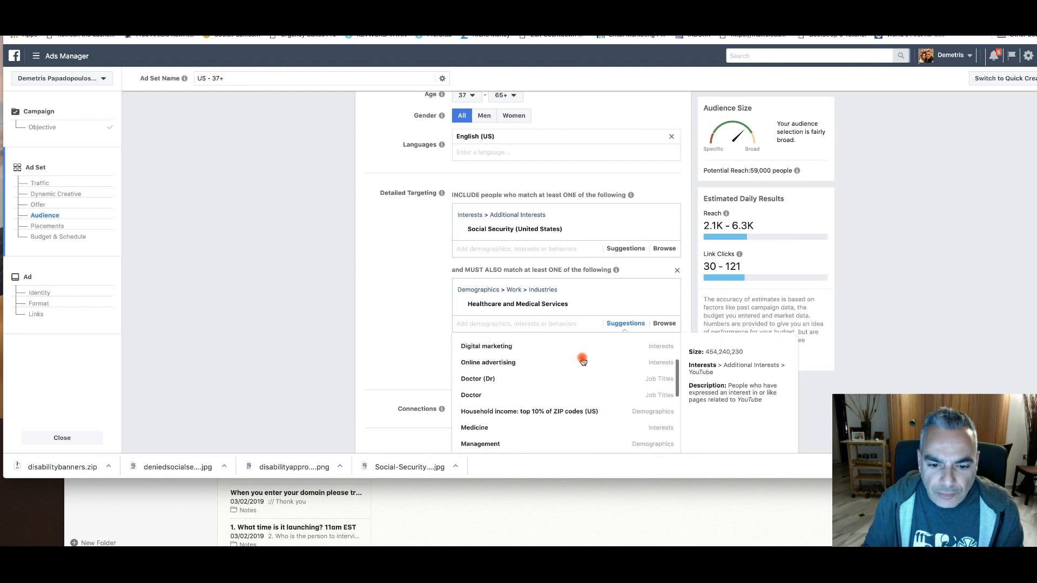
{"action": "scroll", "coordinate": [583, 360], "scroll_direction": "down", "scroll_amount": 2}
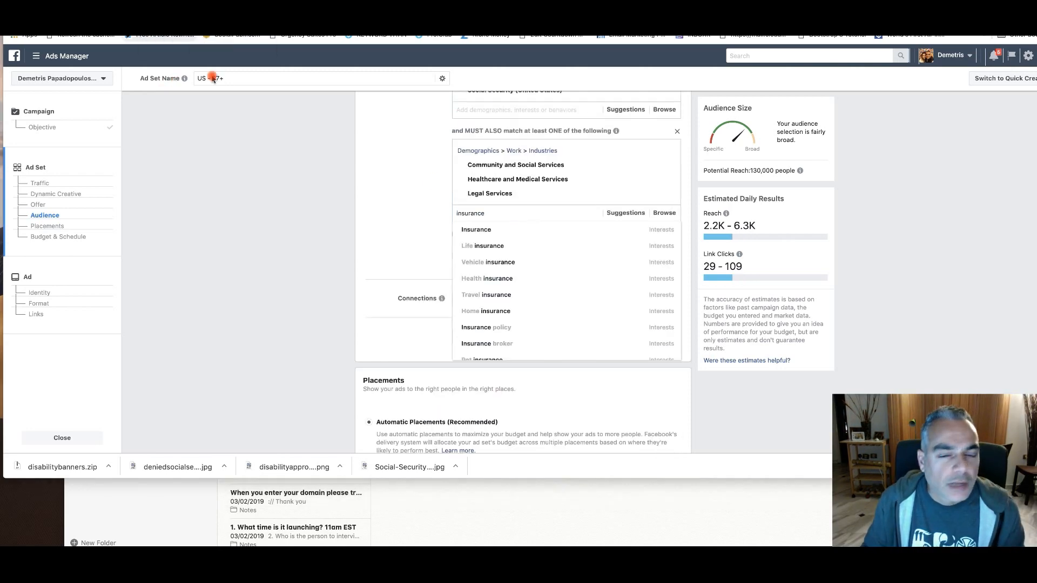
{"action": "mouse_move", "coordinate": [501, 285]}
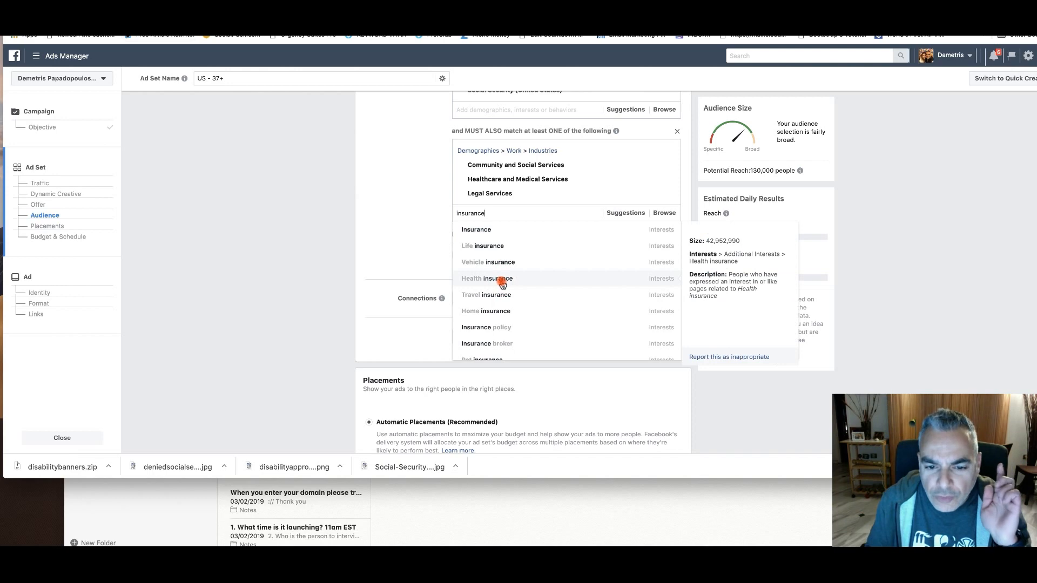
{"action": "left_click", "coordinate": [501, 278]}
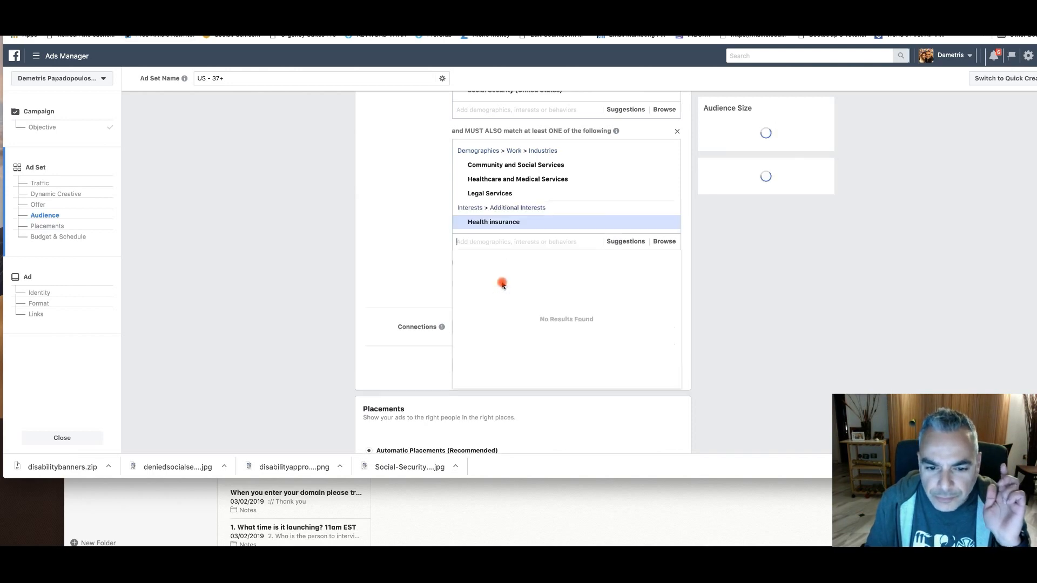
Look through the suggestions for further demographics and interests in the must-also-match condition
{"action": "left_click", "coordinate": [621, 241]}
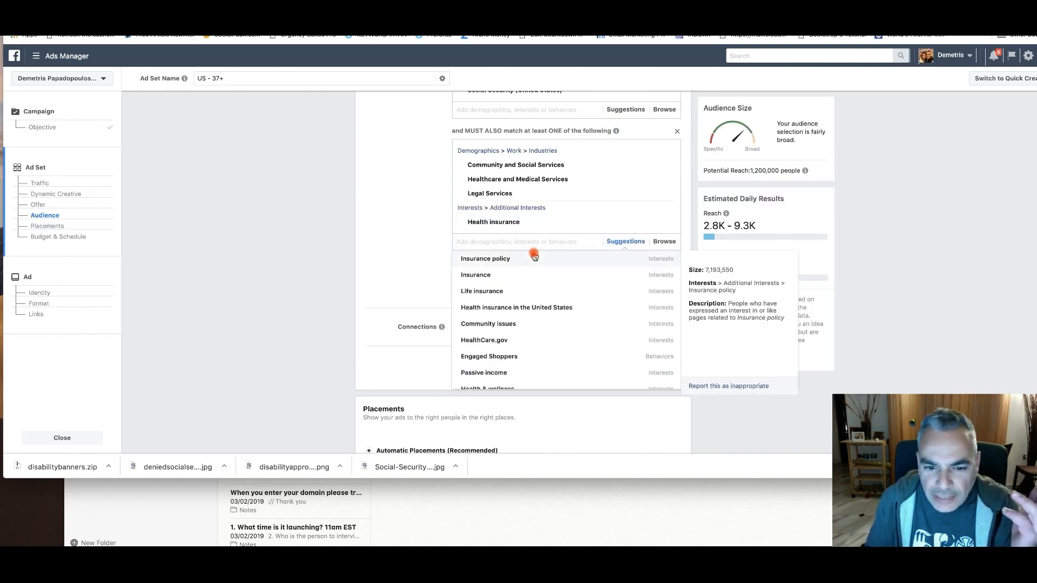
{"action": "scroll", "coordinate": [555, 307], "scroll_direction": "down", "scroll_amount": 1}
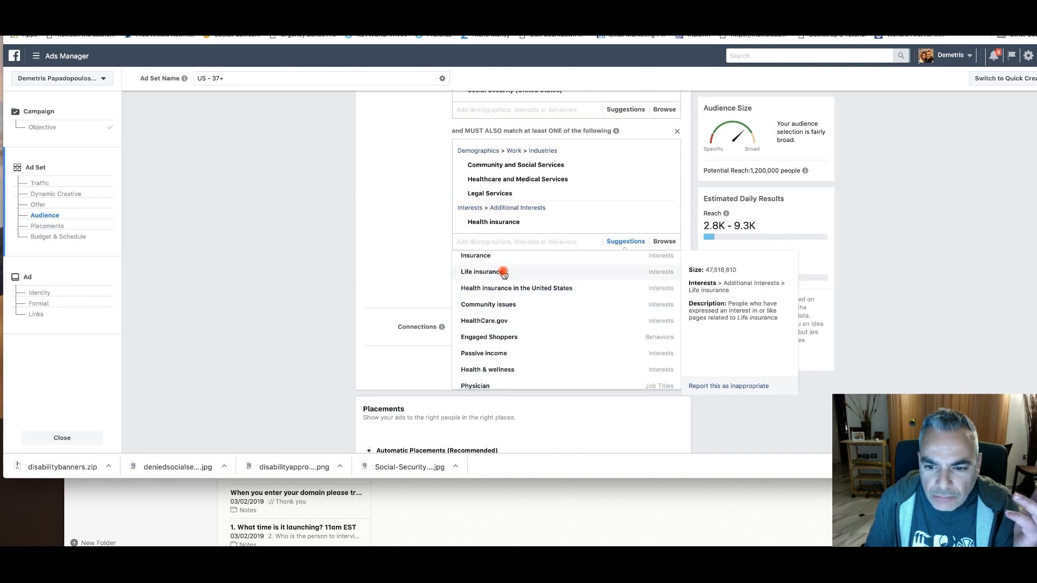
{"action": "scroll", "coordinate": [572, 319], "scroll_direction": "down", "scroll_amount": 1}
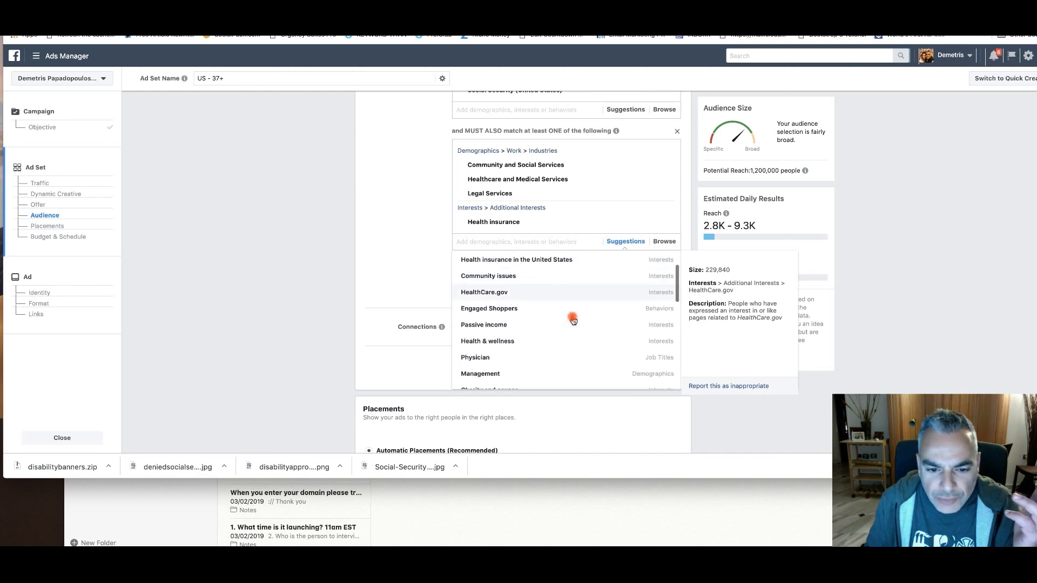
{"action": "scroll", "coordinate": [535, 357], "scroll_direction": "down", "scroll_amount": 1}
{"action": "scroll", "coordinate": [535, 360], "scroll_direction": "down", "scroll_amount": 3}
{"action": "scroll", "coordinate": [536, 359], "scroll_direction": "down", "scroll_amount": 5}
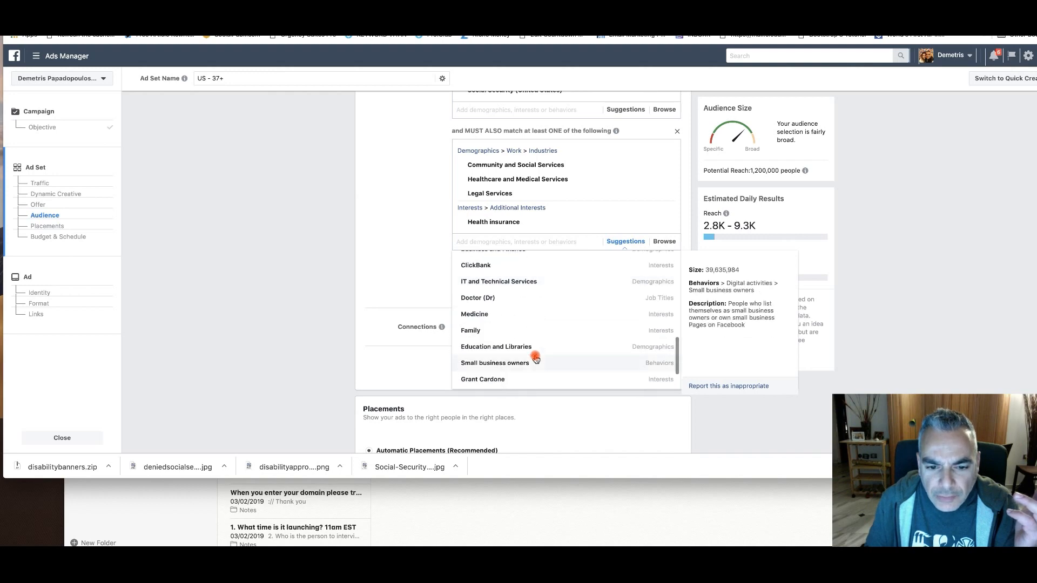
{"action": "left_click", "coordinate": [408, 213]}
Switch the ad set from automatic to edited placements and limit the device types to Desktop
{"action": "scroll", "coordinate": [383, 278], "scroll_direction": "down", "scroll_amount": 5}
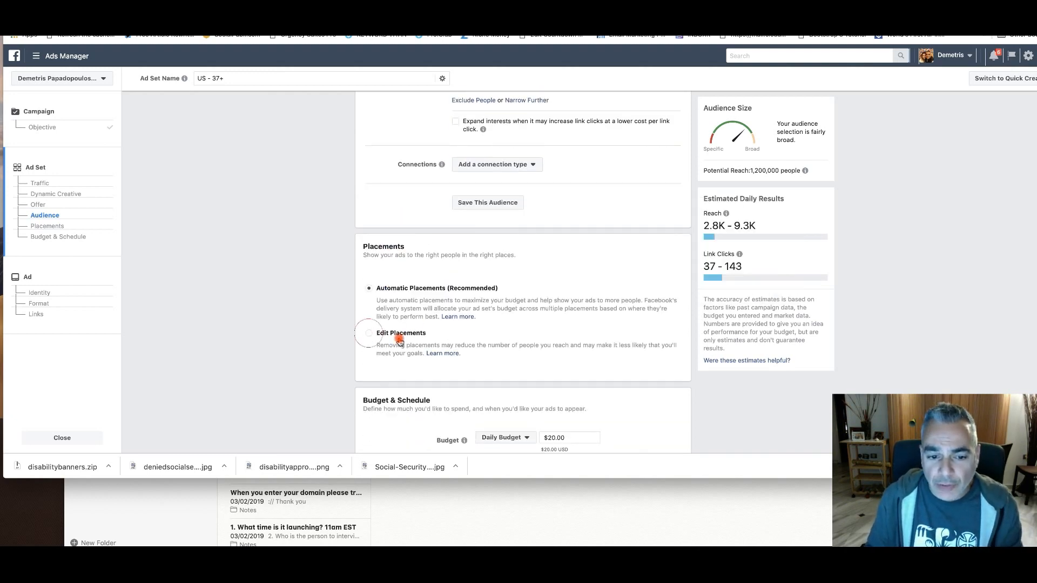
{"action": "left_click", "coordinate": [397, 335]}
{"action": "scroll", "coordinate": [486, 333], "scroll_direction": "down", "scroll_amount": 3}
{"action": "left_click", "coordinate": [467, 270]}
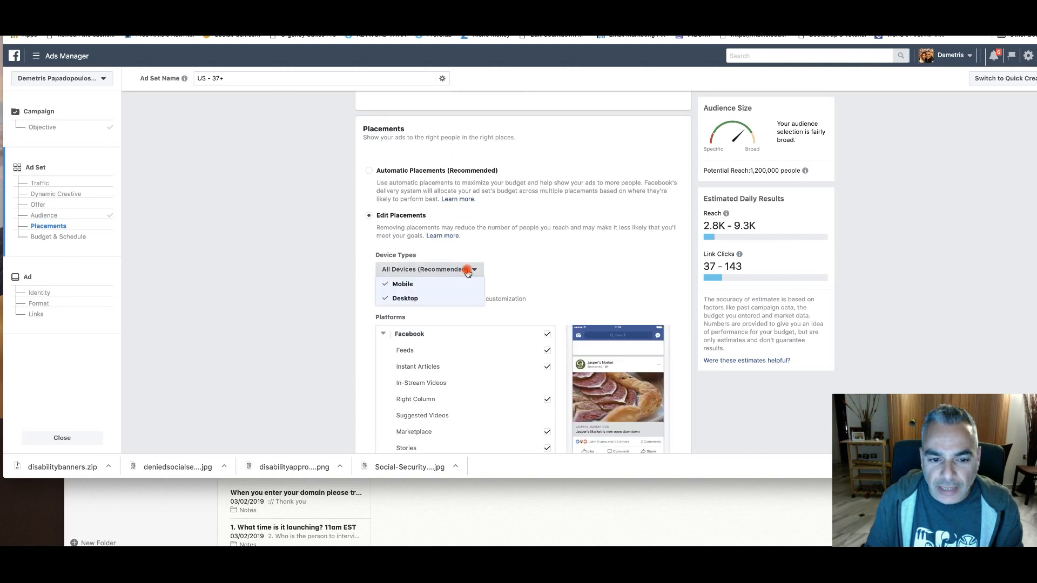
{"action": "left_click", "coordinate": [418, 301]}
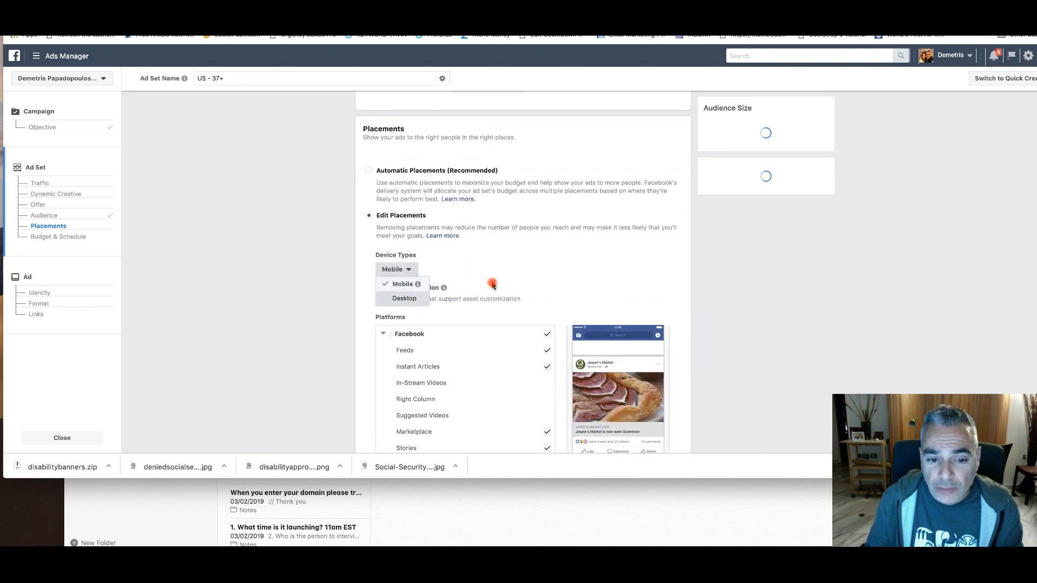
{"action": "left_click", "coordinate": [411, 273]}
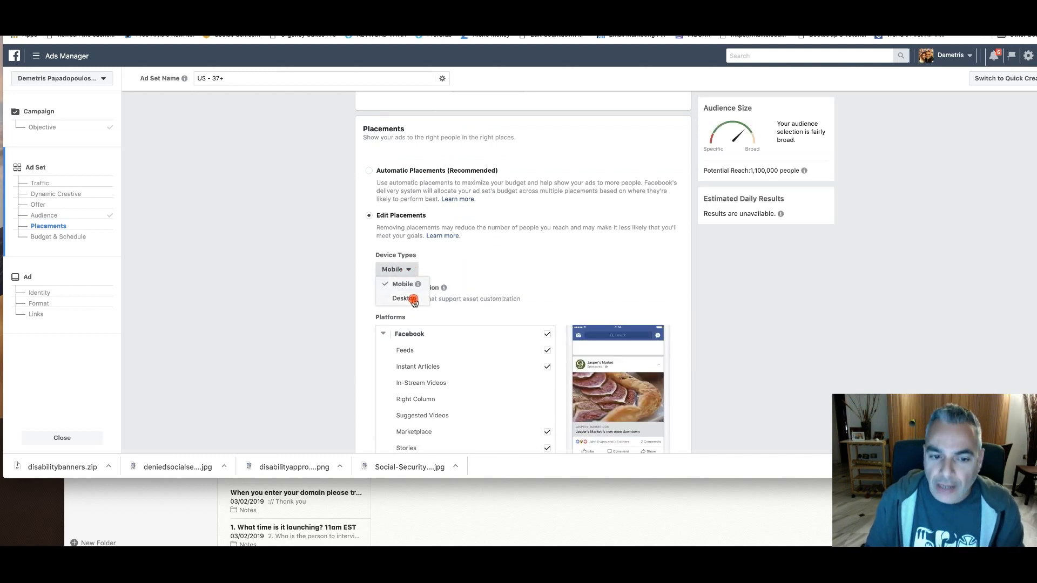
{"action": "left_click", "coordinate": [411, 297]}
{"action": "left_click", "coordinate": [414, 286]}
{"action": "left_click", "coordinate": [498, 274]}
Review which Facebook, Instagram, Audience Network and Messenger placements are available for the Desktop device type
{"action": "scroll", "coordinate": [514, 272], "scroll_direction": "down", "scroll_amount": 5}
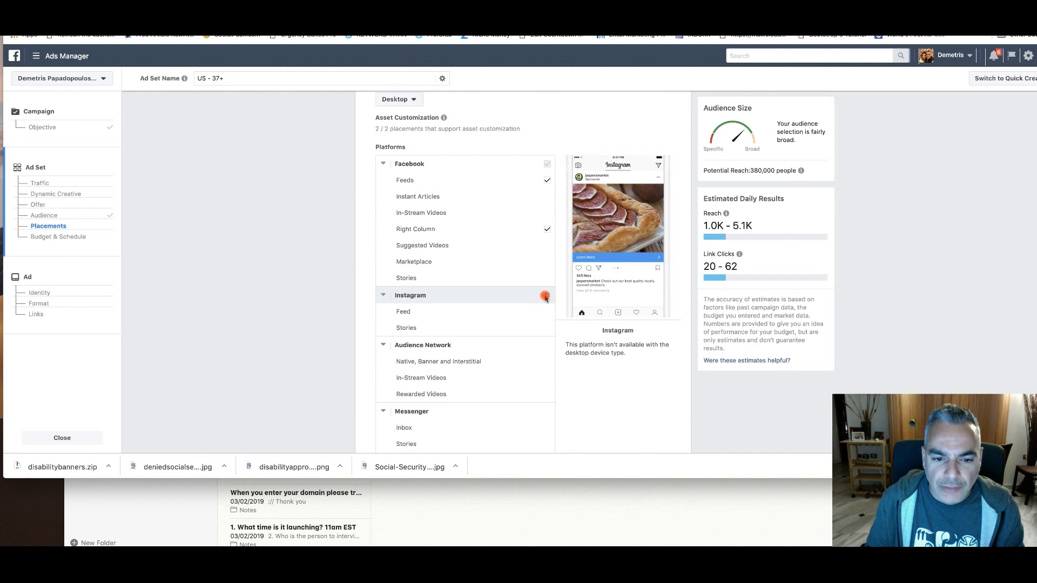
{"action": "scroll", "coordinate": [541, 312], "scroll_direction": "down", "scroll_amount": 2}
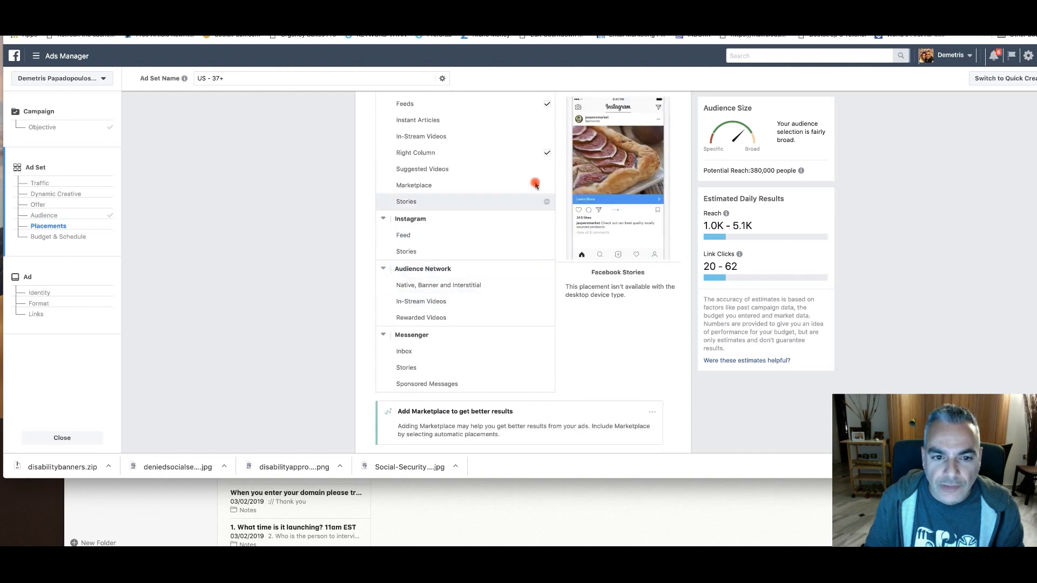
{"action": "scroll", "coordinate": [536, 186], "scroll_direction": "up", "scroll_amount": 1}
{"action": "scroll", "coordinate": [546, 146], "scroll_direction": "up", "scroll_amount": 2}
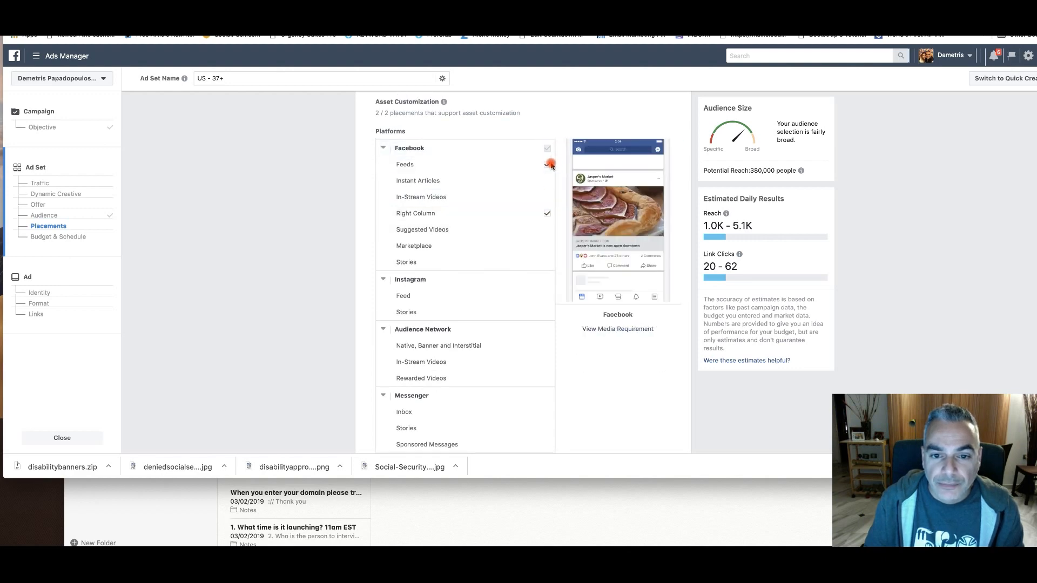
{"action": "scroll", "coordinate": [548, 214], "scroll_direction": "up", "scroll_amount": 2}
{"action": "scroll", "coordinate": [537, 259], "scroll_direction": "down", "scroll_amount": 5}
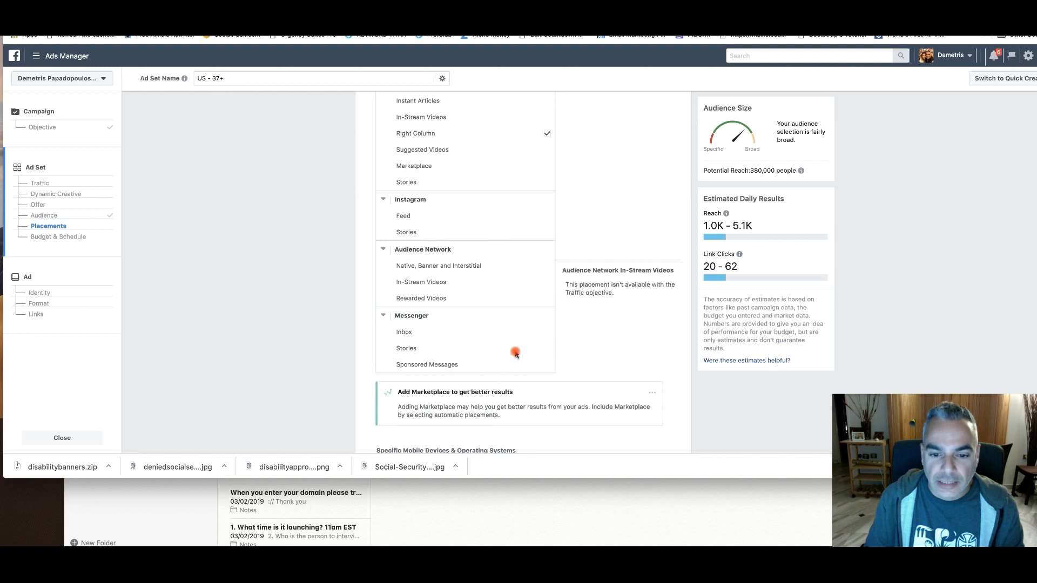
{"action": "scroll", "coordinate": [545, 317], "scroll_direction": "up", "scroll_amount": 5}
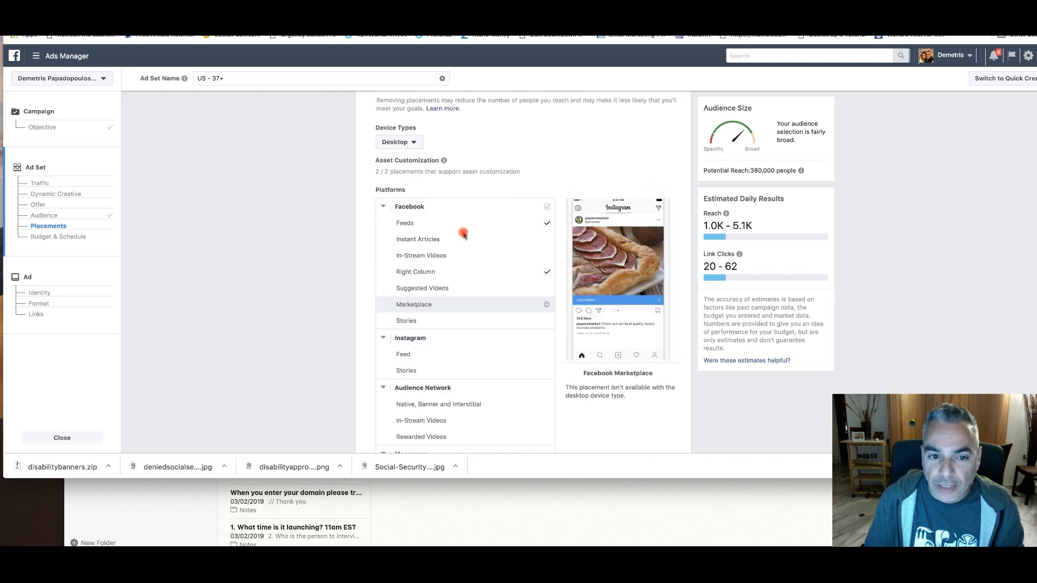
Add Mobile to the placement device types to cover all devices, and remove it again
{"action": "left_click", "coordinate": [414, 143]}
{"action": "left_click", "coordinate": [402, 156]}
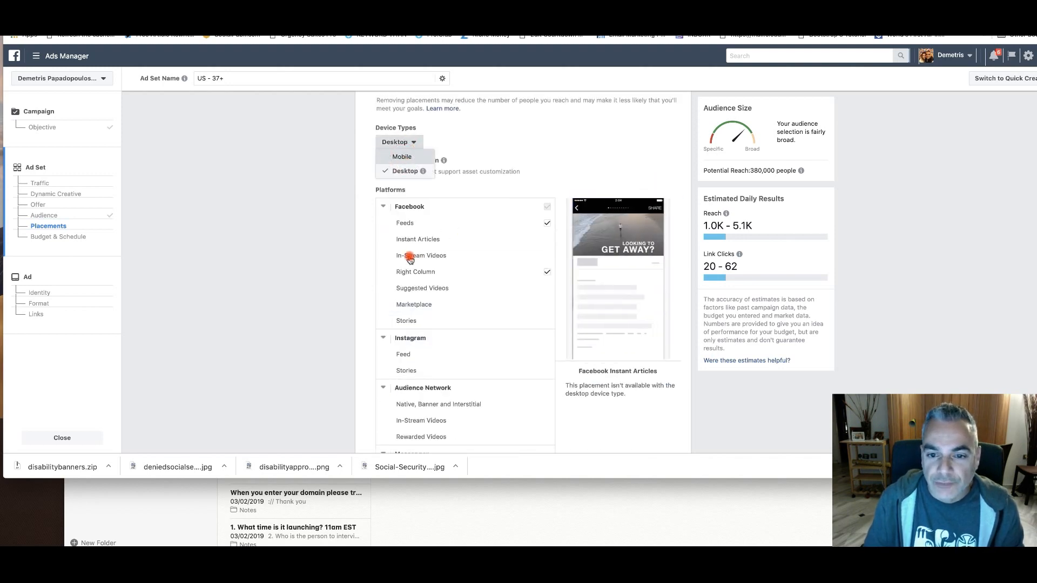
{"action": "left_click", "coordinate": [558, 155]}
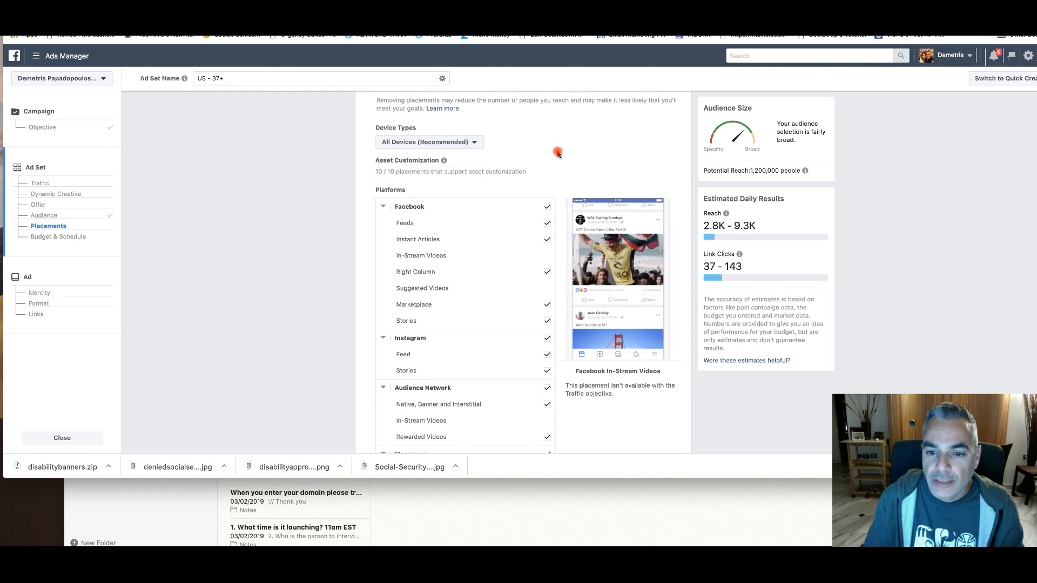
{"action": "left_click", "coordinate": [462, 142]}
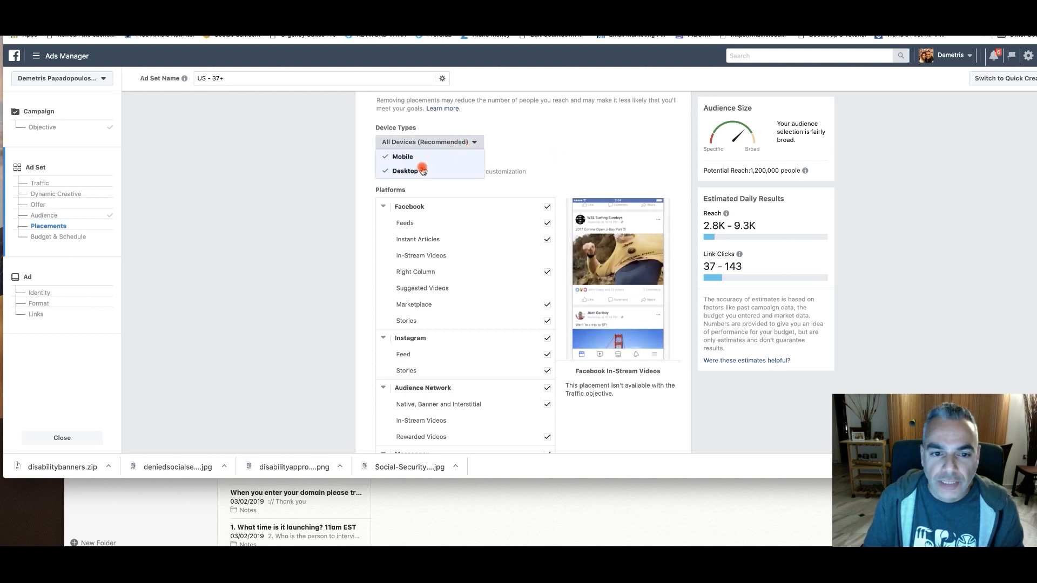
{"action": "left_click", "coordinate": [411, 158]}
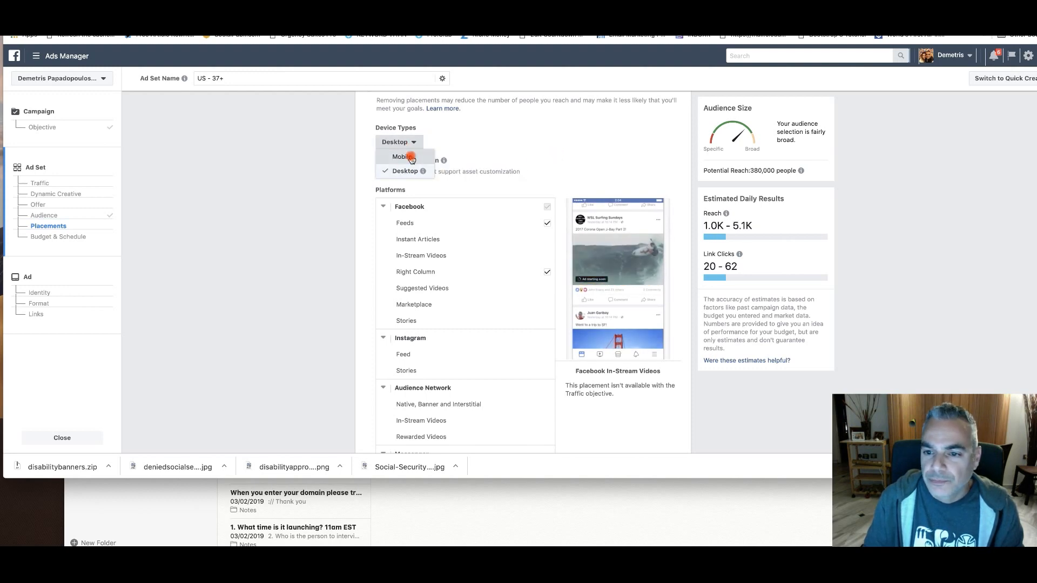
Collapse the Instagram, Audience Network and Messenger placement groups, leaving only the Facebook placements expanded
{"action": "left_click", "coordinate": [750, 171]}
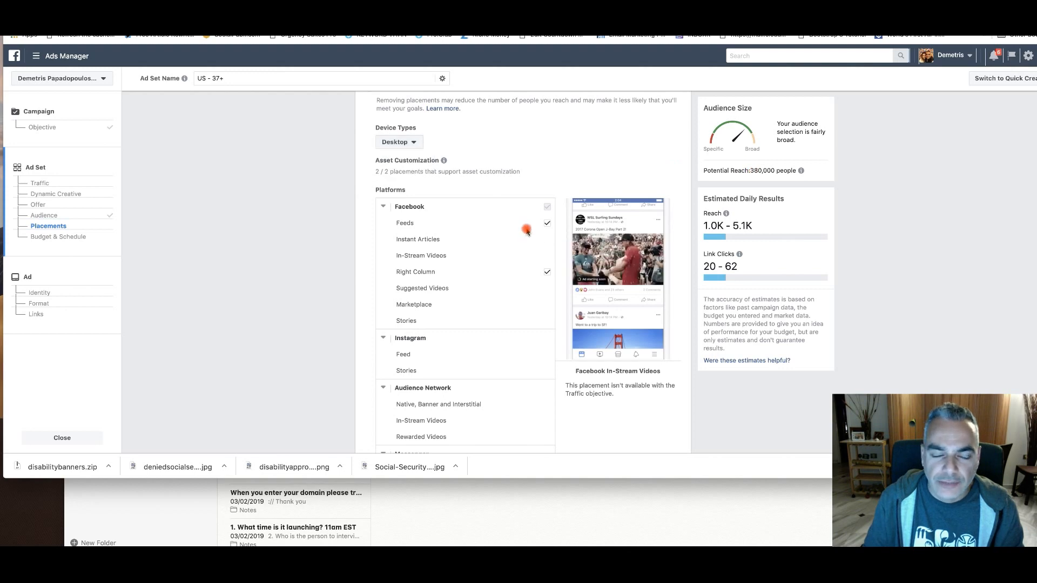
{"action": "scroll", "coordinate": [529, 232], "scroll_direction": "down", "scroll_amount": 5}
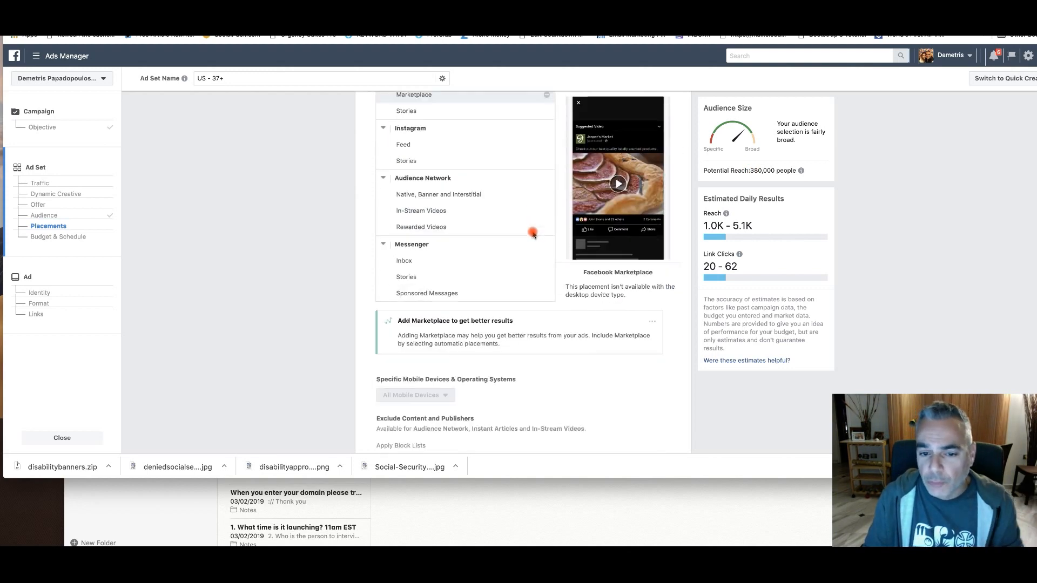
{"action": "scroll", "coordinate": [540, 232], "scroll_direction": "up", "scroll_amount": 2}
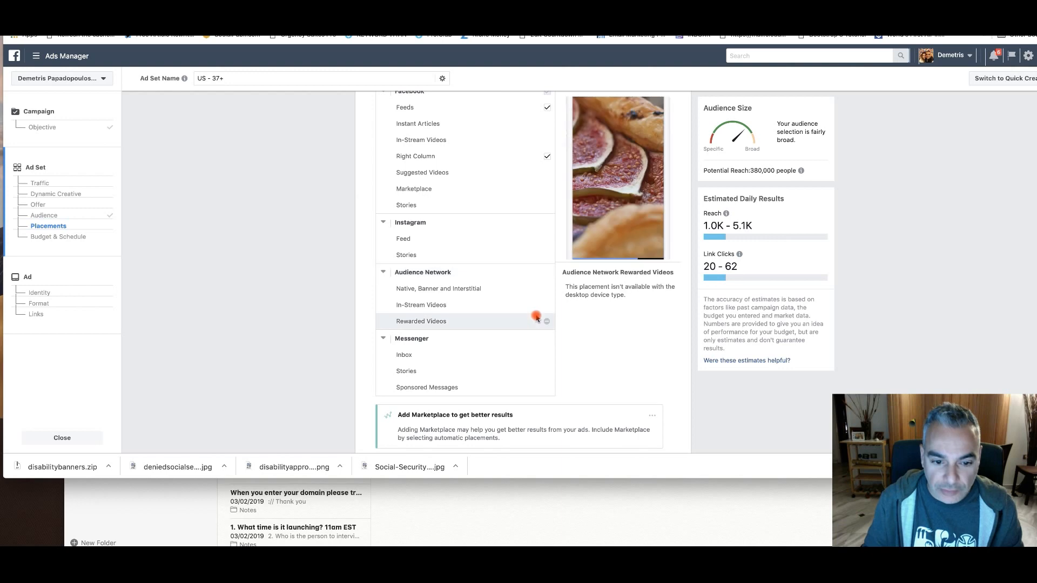
{"action": "scroll", "coordinate": [534, 270], "scroll_direction": "down", "scroll_amount": 1}
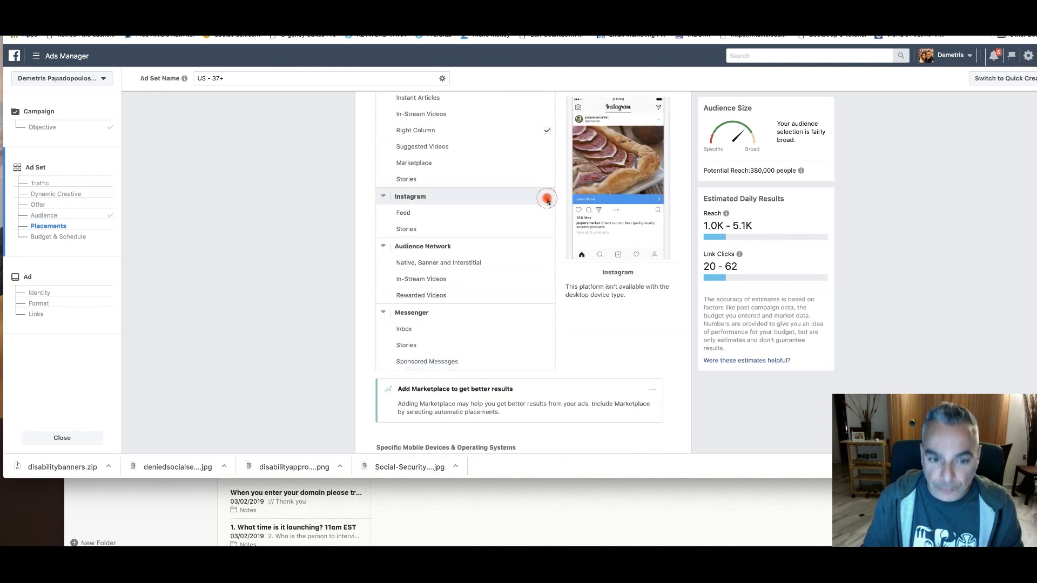
{"action": "left_click", "coordinate": [383, 197]}
{"action": "left_click", "coordinate": [383, 213]}
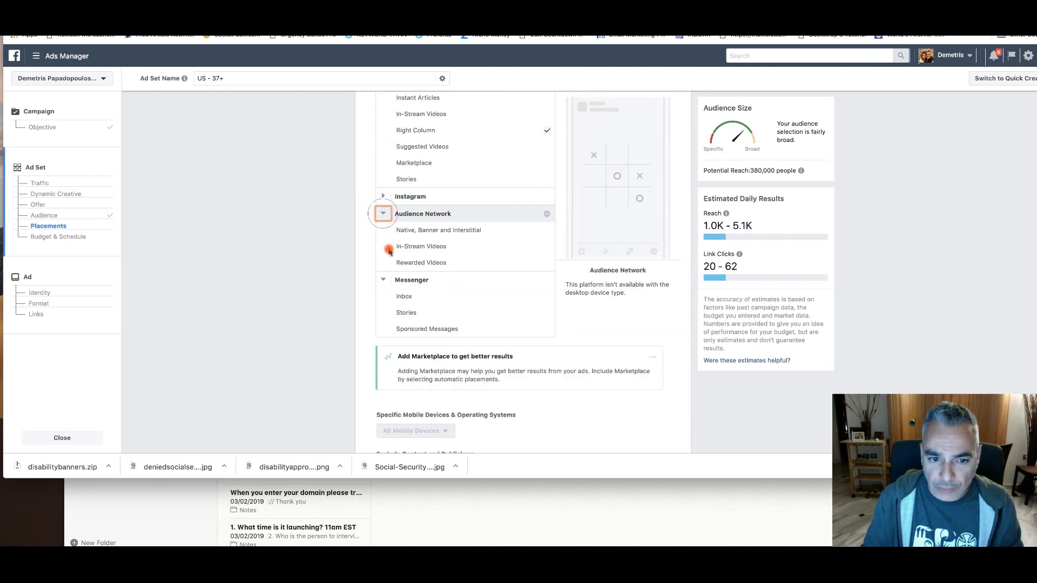
{"action": "left_click", "coordinate": [383, 231]}
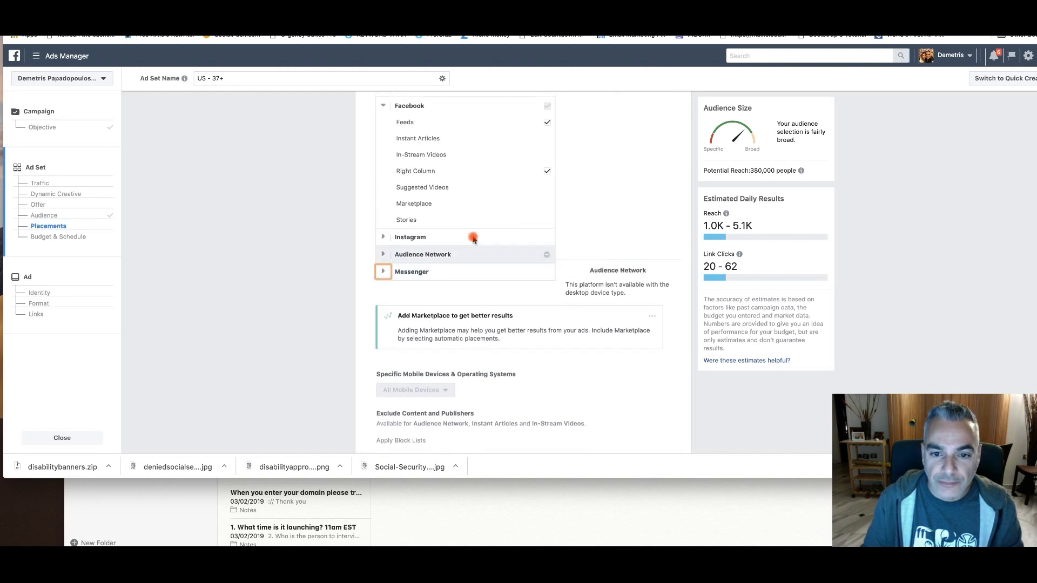
Set the ad set's daily budget to $5.00
{"action": "scroll", "coordinate": [464, 351], "scroll_direction": "down", "scroll_amount": 6}
{"action": "left_click", "coordinate": [567, 230]}
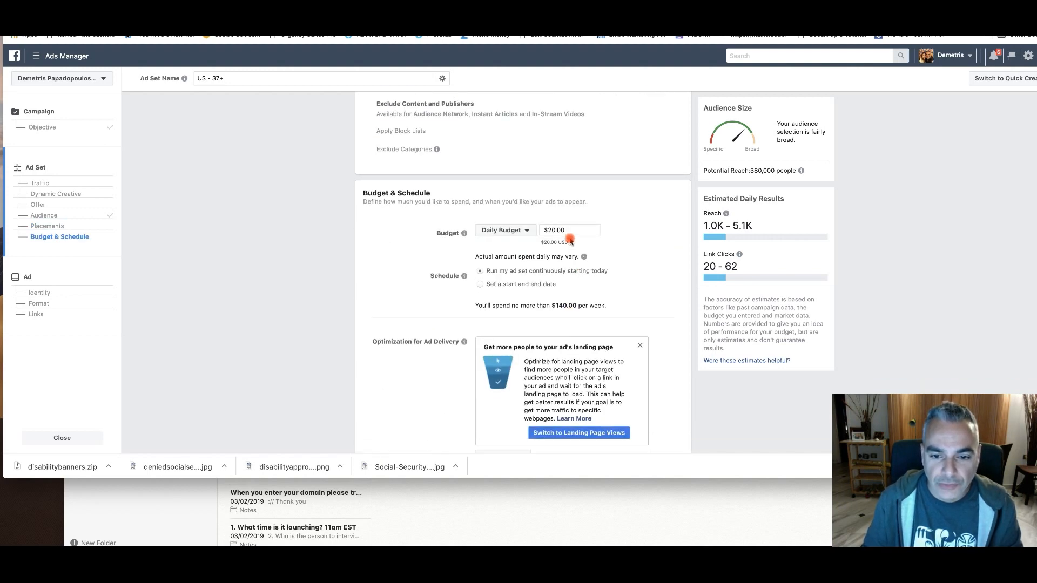
{"action": "type", "text": "5"}
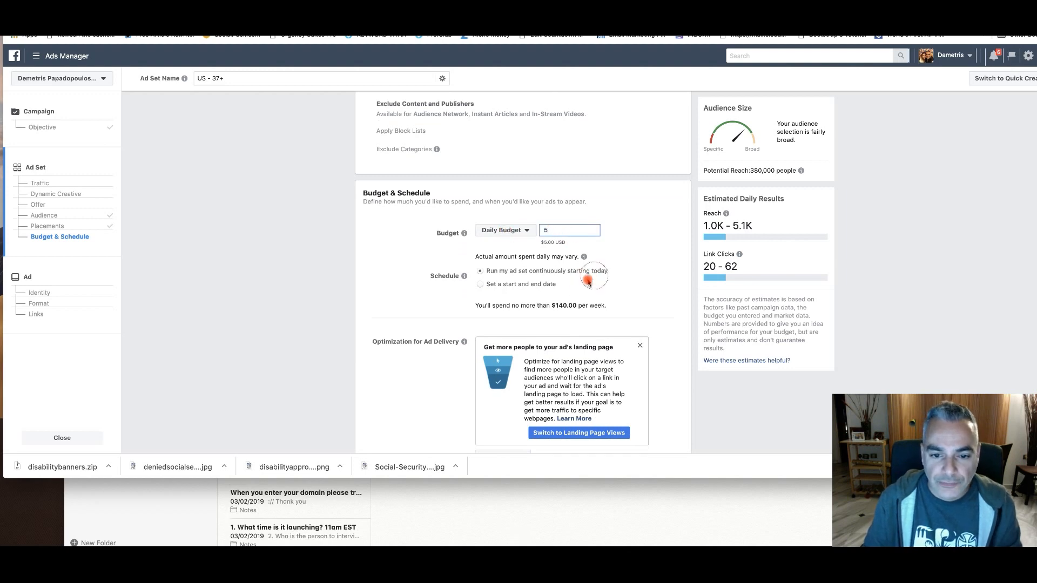
Set the optimization for ad delivery to Landing Page Views and continue to the ad setup
{"action": "scroll", "coordinate": [540, 278], "scroll_direction": "down", "scroll_amount": 5}
{"action": "left_click", "coordinate": [502, 261]}
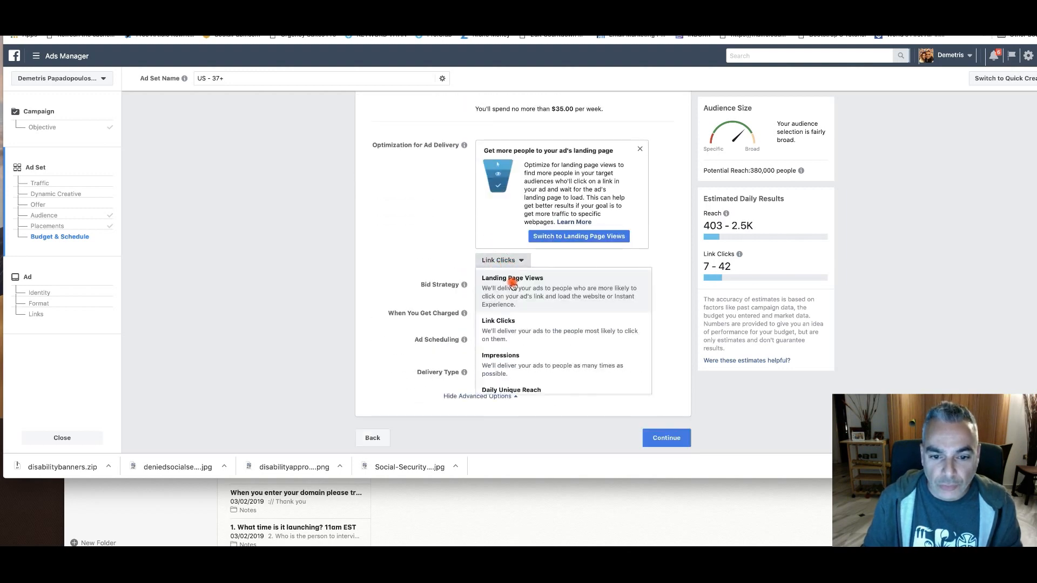
{"action": "left_click", "coordinate": [510, 286]}
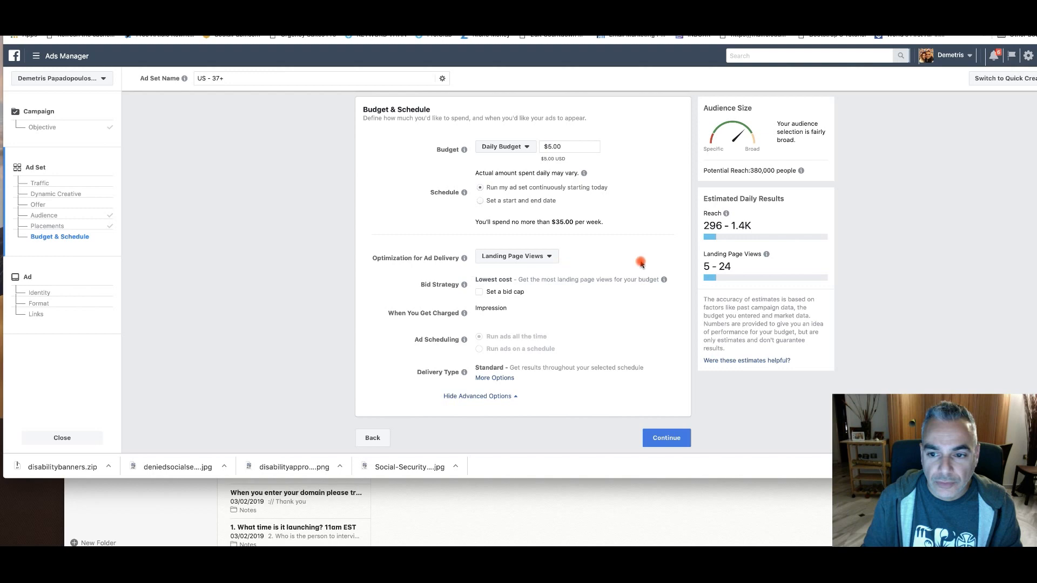
{"action": "left_click", "coordinate": [673, 447]}
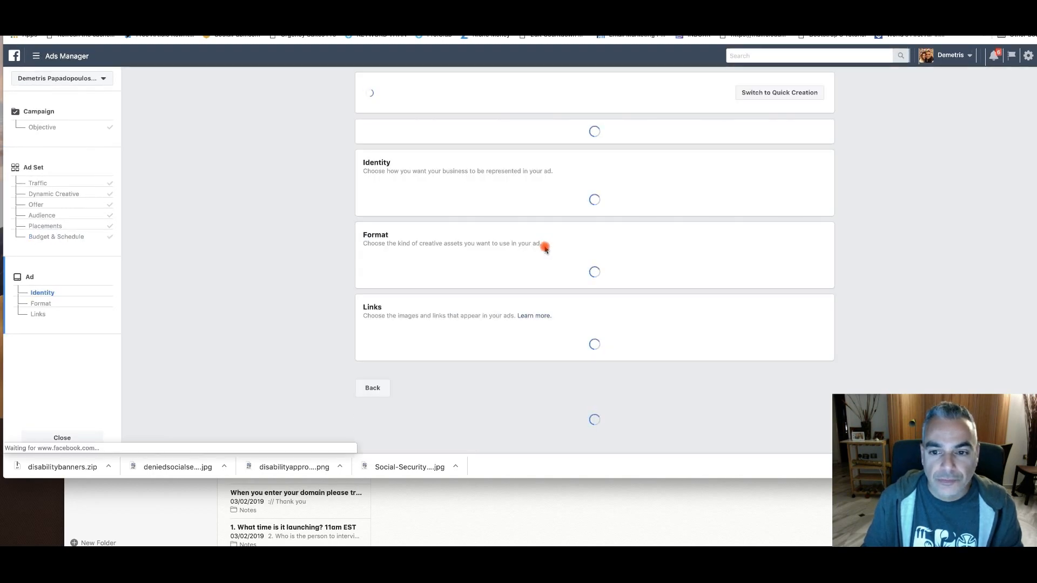
Choose the Single Image format for the ad and start uploading an image from the computer
{"action": "scroll", "coordinate": [511, 274], "scroll_direction": "down", "scroll_amount": 2}
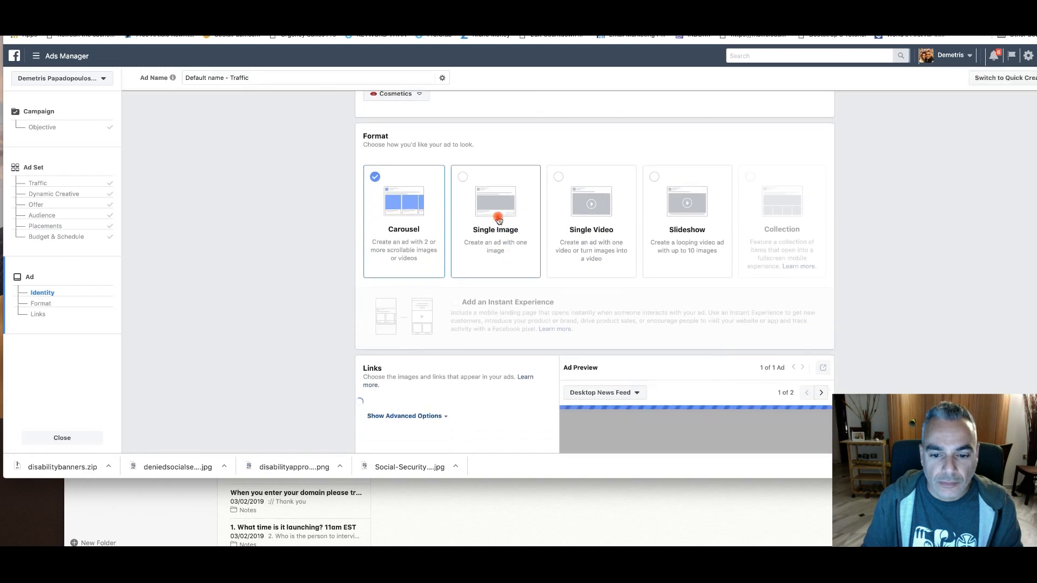
{"action": "left_click", "coordinate": [497, 219]}
{"action": "scroll", "coordinate": [486, 270], "scroll_direction": "down", "scroll_amount": 2}
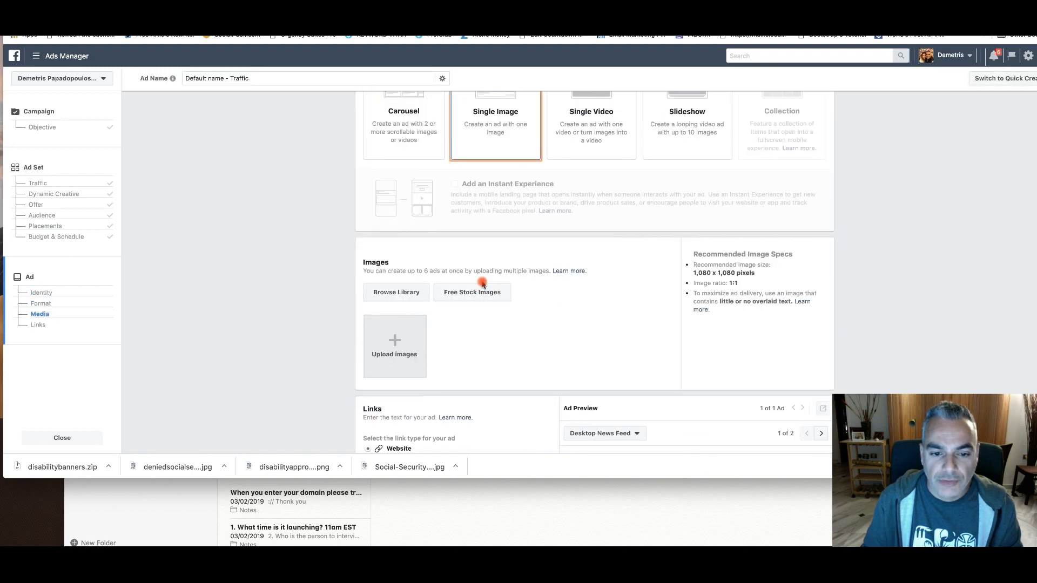
{"action": "left_click", "coordinate": [394, 346]}
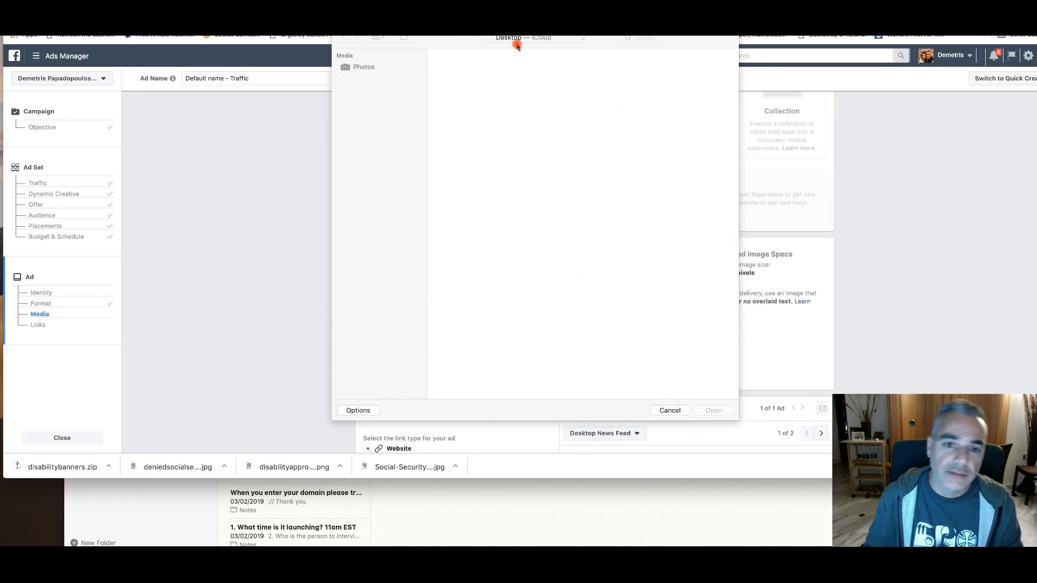
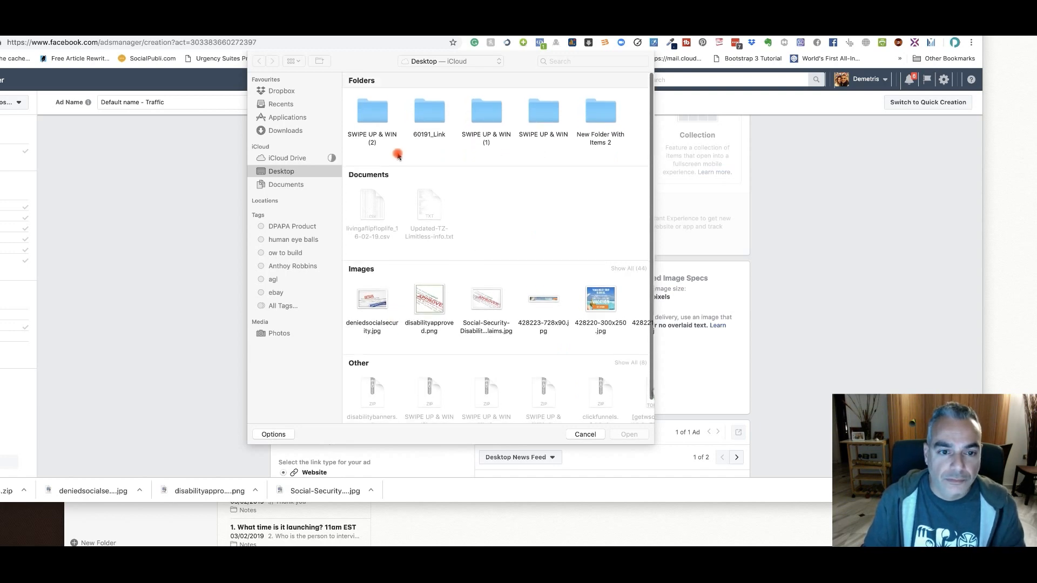
Upload 1.png from the disabilitybanners folder on the Desktop as the ad's image
{"action": "scroll", "coordinate": [395, 156], "scroll_direction": "down", "scroll_amount": 1}
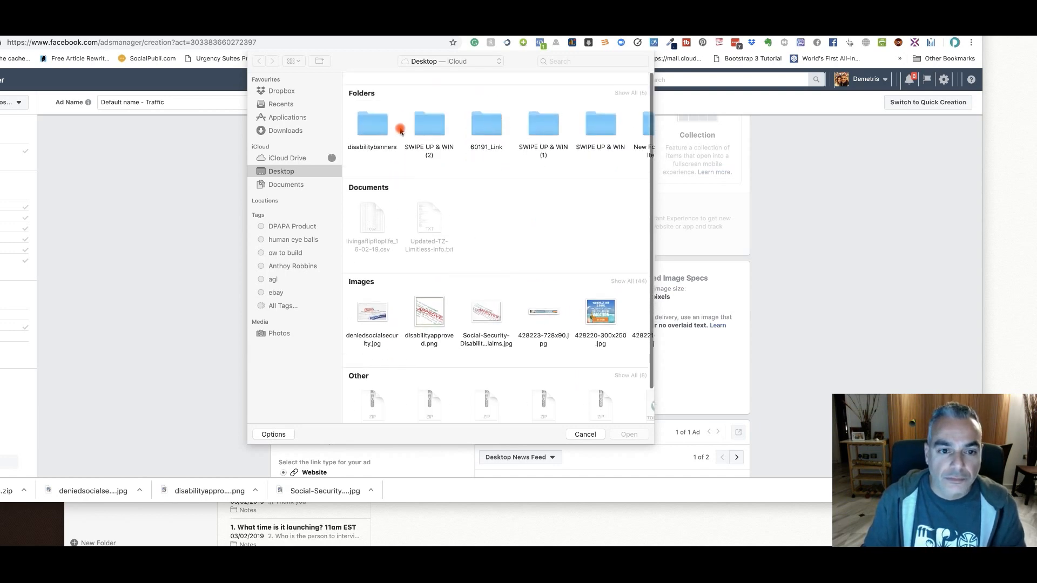
{"action": "double_click", "coordinate": [378, 114]}
{"action": "left_click", "coordinate": [382, 115]}
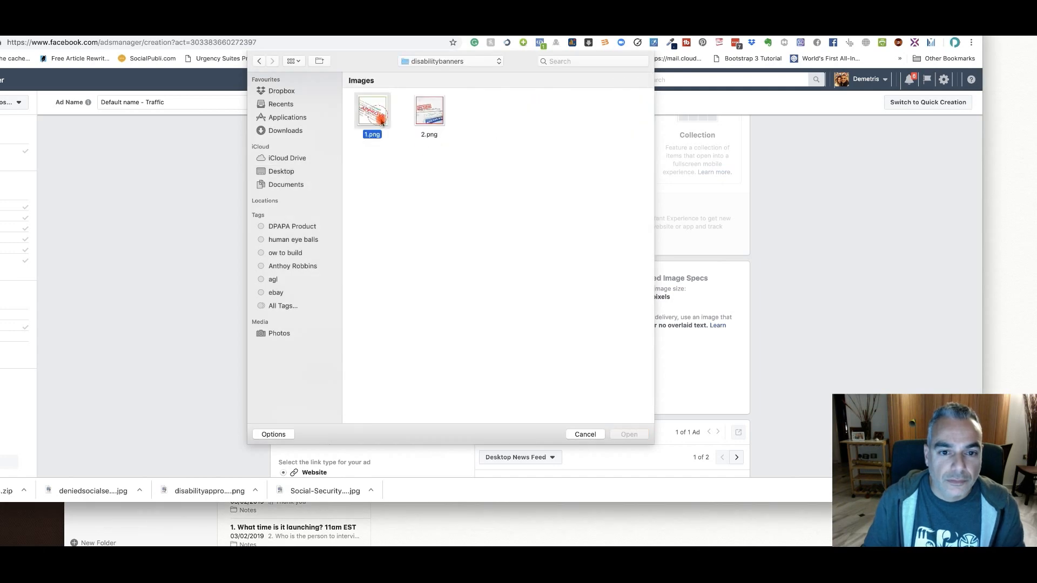
{"action": "left_click", "coordinate": [633, 433]}
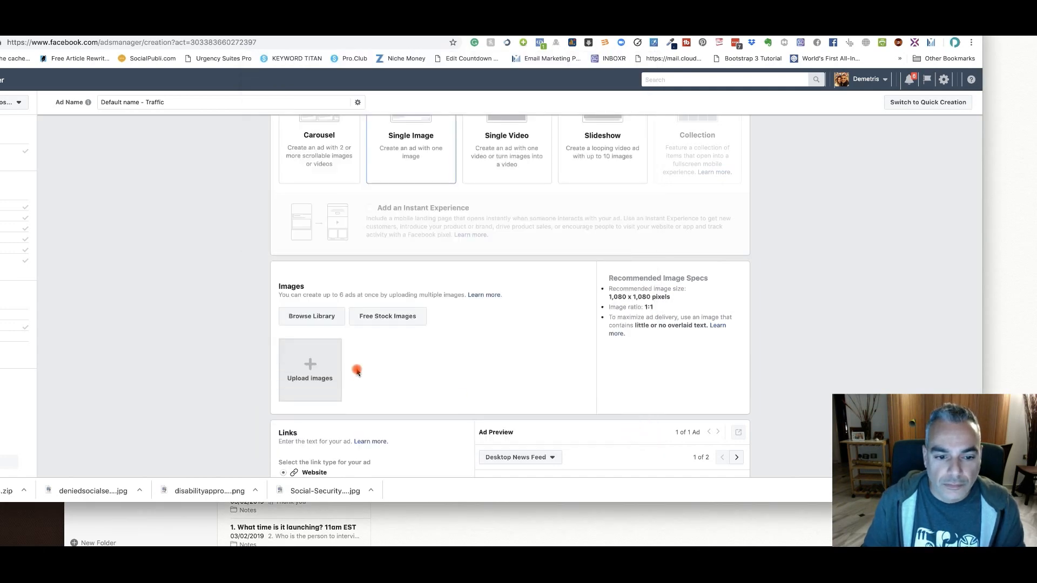
Reposition the browser window so the campaign outline is in view, and go to the ad's Links section
{"action": "scroll", "coordinate": [363, 377], "scroll_direction": "down", "scroll_amount": 3}
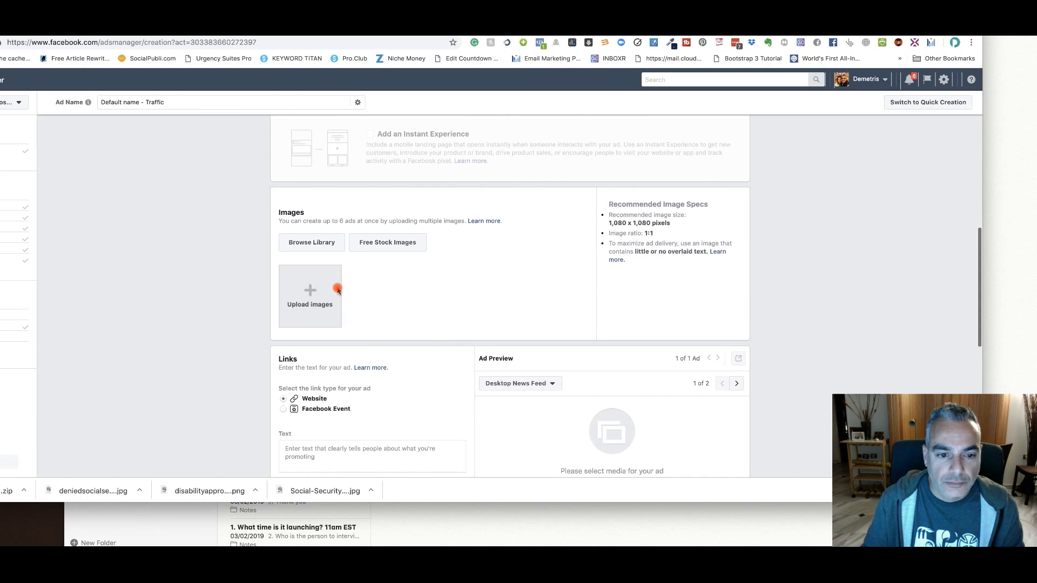
{"action": "scroll", "coordinate": [472, 293], "scroll_direction": "down", "scroll_amount": 1}
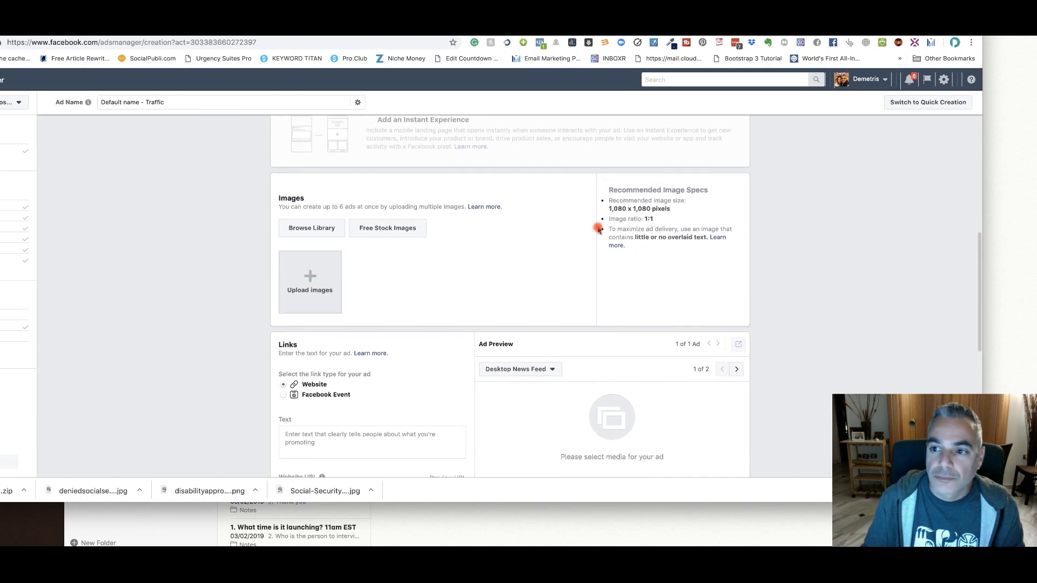
{"action": "left_click_drag", "start_coordinate": [602, 25], "coordinate": [662, 14]}
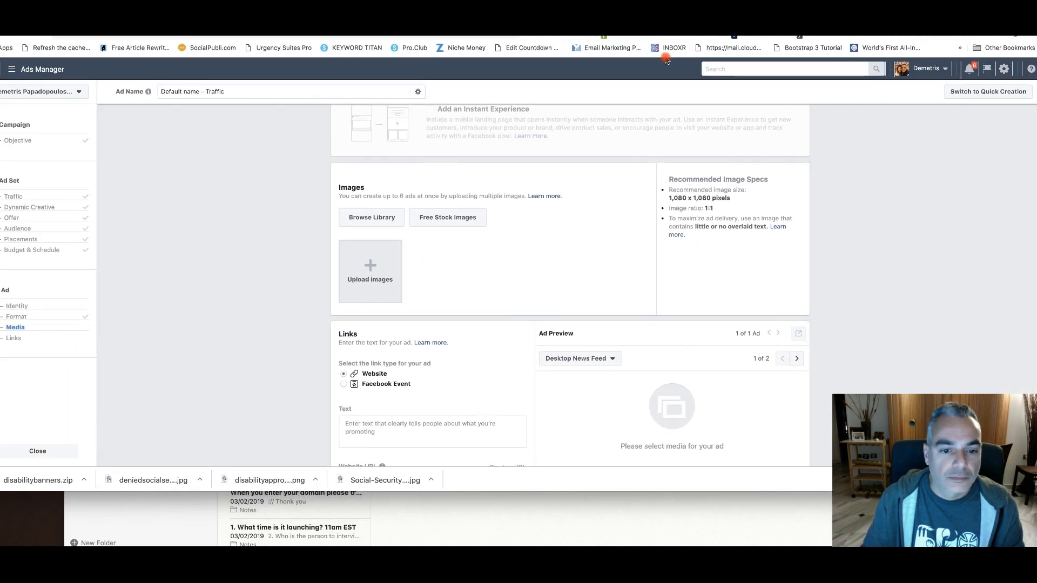
{"action": "scroll", "coordinate": [607, 314], "scroll_direction": "down", "scroll_amount": 5}
{"action": "scroll", "coordinate": [608, 328], "scroll_direction": "up", "scroll_amount": 5}
{"action": "scroll", "coordinate": [605, 328], "scroll_direction": "up", "scroll_amount": 10}
{"action": "scroll", "coordinate": [540, 313], "scroll_direction": "down", "scroll_amount": 12}
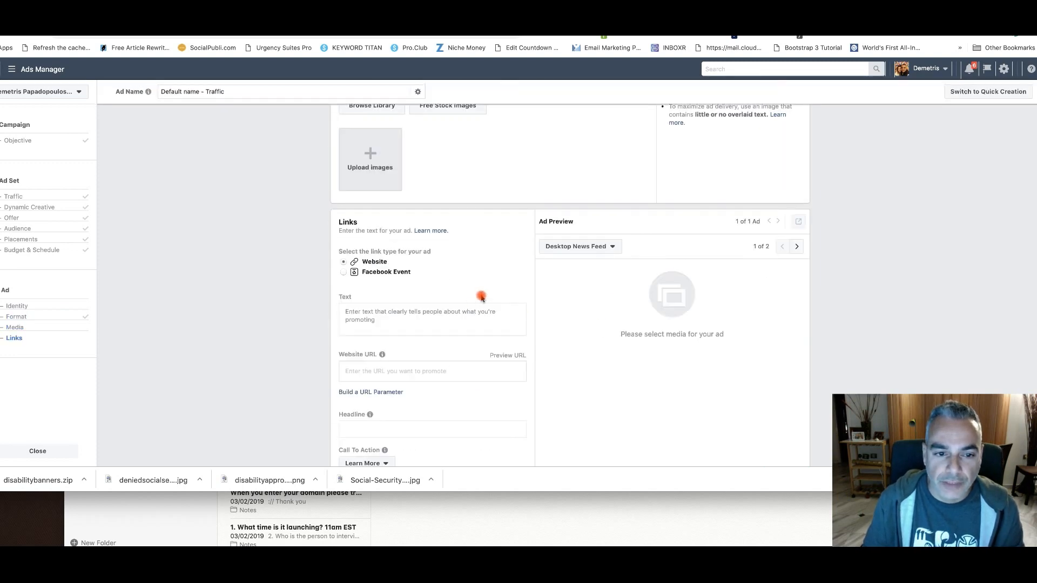
{"action": "scroll", "coordinate": [482, 297], "scroll_direction": "up", "scroll_amount": 1}
{"action": "scroll", "coordinate": [482, 296], "scroll_direction": "down", "scroll_amount": 2}
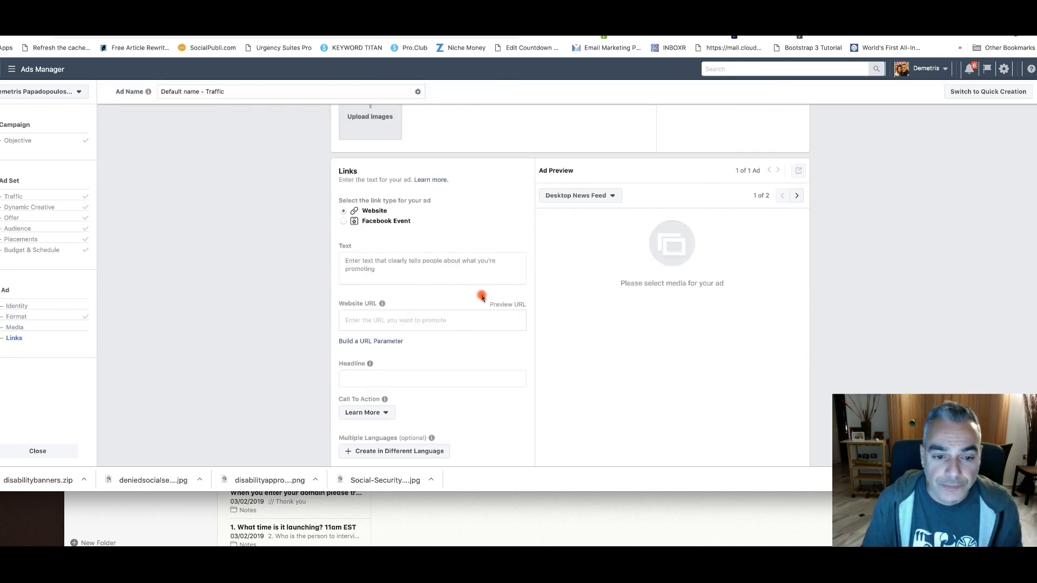
Paste the offer's target demographic description for ages 37-63 into the ad's Text field
{"action": "left_click", "coordinate": [393, 269]}
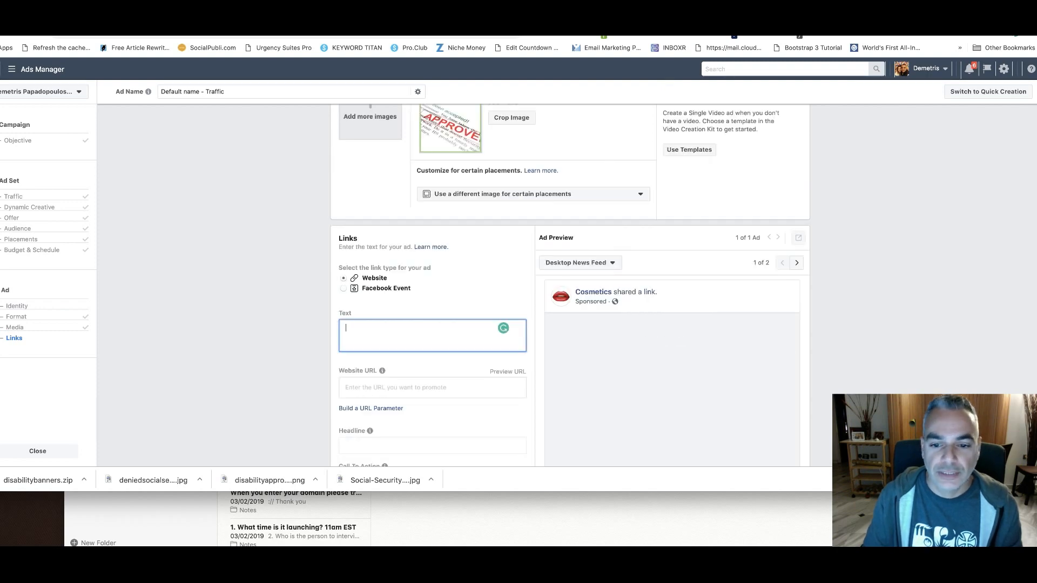
{"action": "key", "text": "ctrl+Tab"}
{"action": "mouse_move", "coordinate": [316, 13]}
{"action": "left_mouse_down"}
{"action": "mouse_move", "coordinate": [390, 91]}
{"action": "mouse_move", "coordinate": [335, 12]}
{"action": "left_mouse_up"}
{"action": "left_click", "coordinate": [368, 13]}
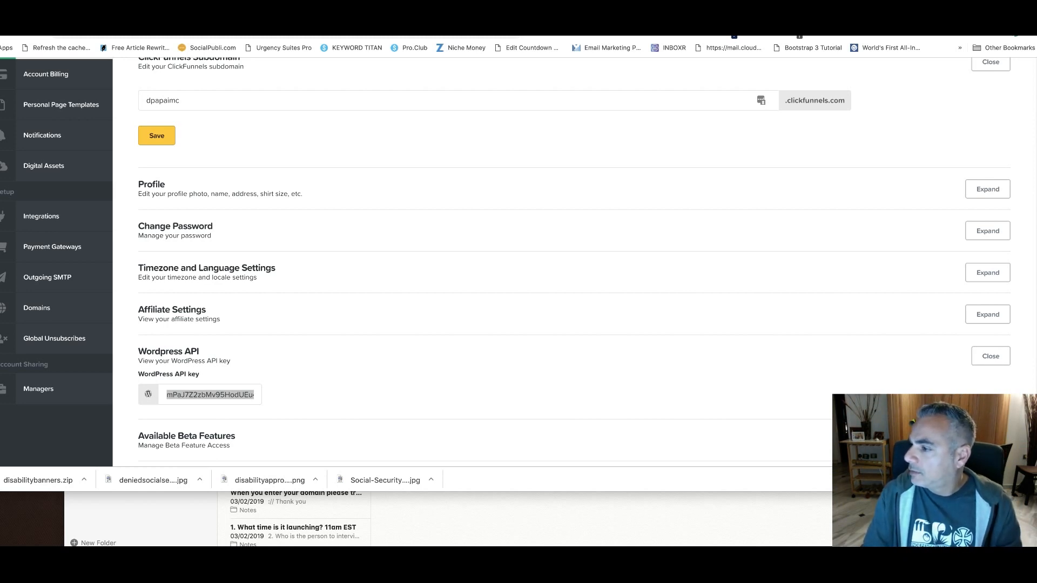
{"action": "left_click", "coordinate": [454, 164]}
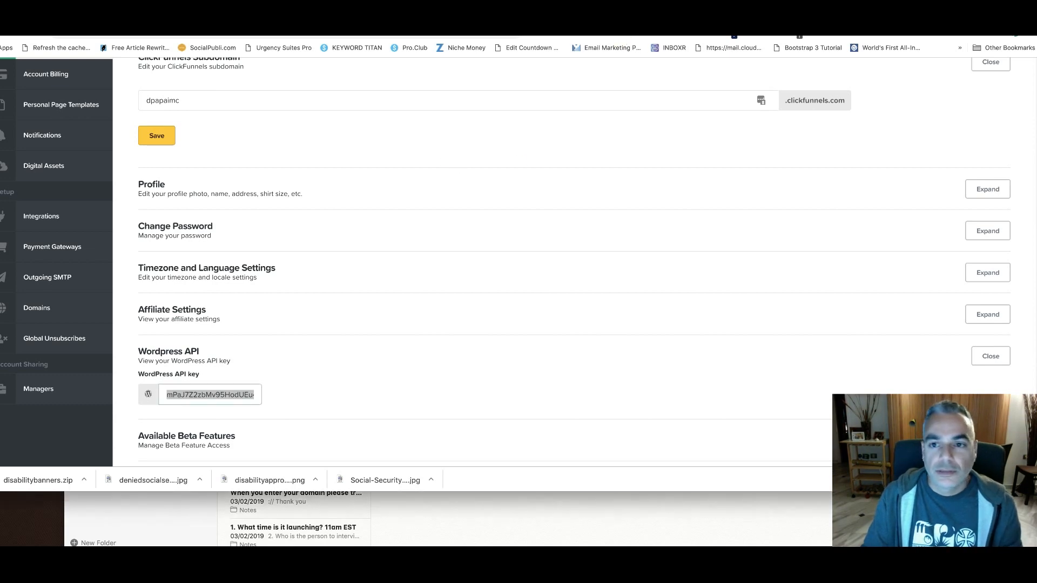
{"action": "key", "text": "ctrl+Tab"}
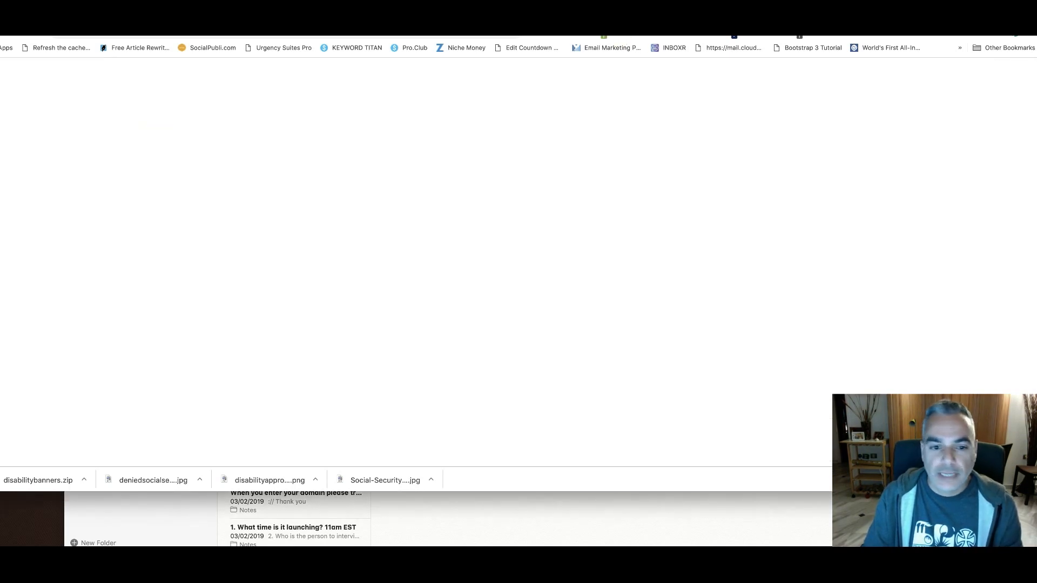
{"action": "left_click", "coordinate": [401, 338]}
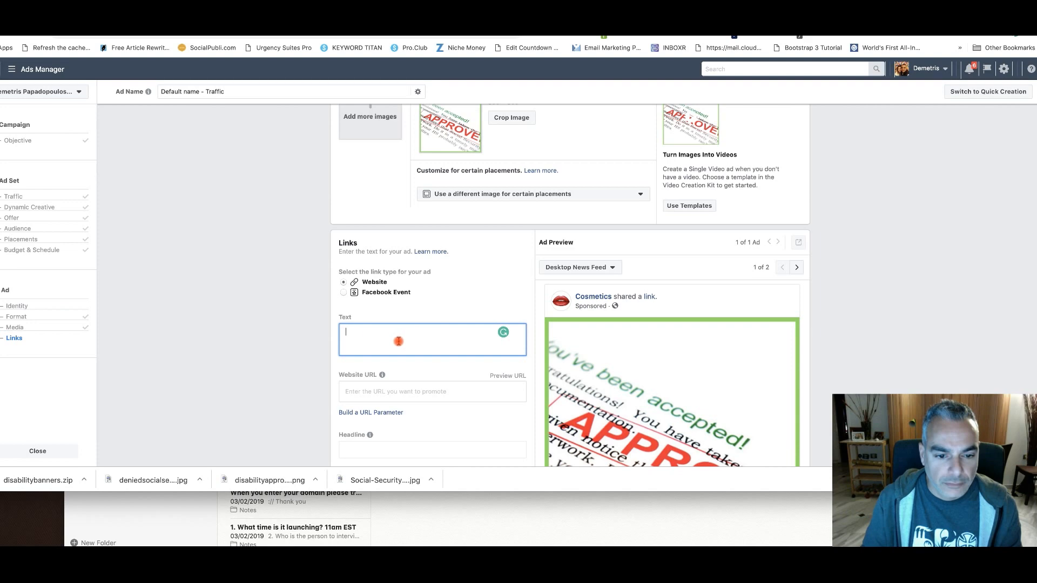
{"action": "type", "text": "arget Demo (M/F) Age 37-63 Years Old, currently disabled due to medical disability, unable to work for at least 12-18/months, looking for help applying, reapplying or filing for a social security disability hearing."}
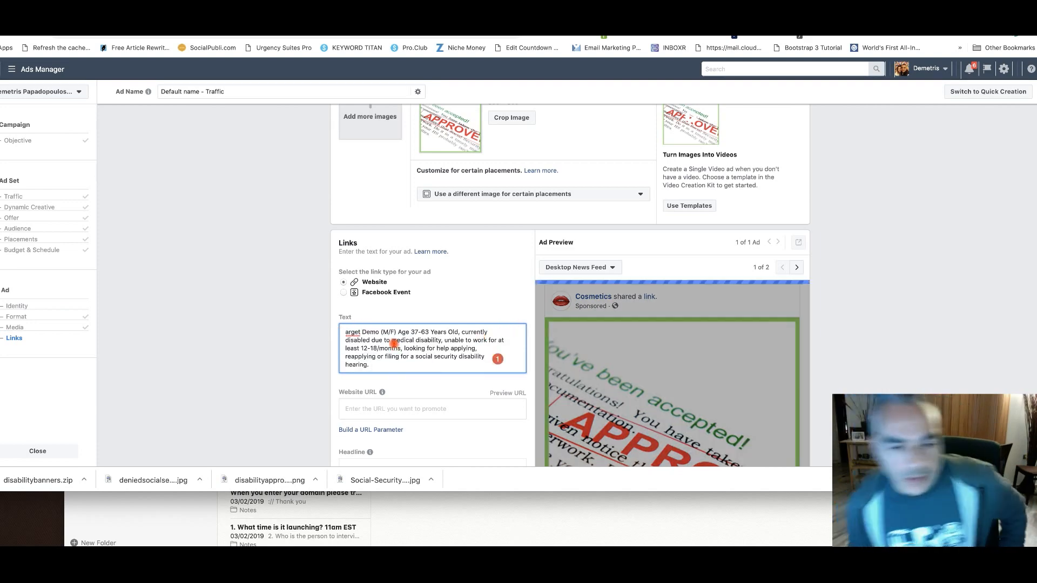
Replace the demographic and age wording at the start of the ad text with "Hundreds of Americans are"
{"action": "left_click_drag", "start_coordinate": [459, 332], "coordinate": [345, 330]}
{"action": "key", "text": "BackSpace"}
{"action": "key", "text": "Delete"}
{"action": "key", "text": "Delete"}
{"action": "type", "text": "Hun"}
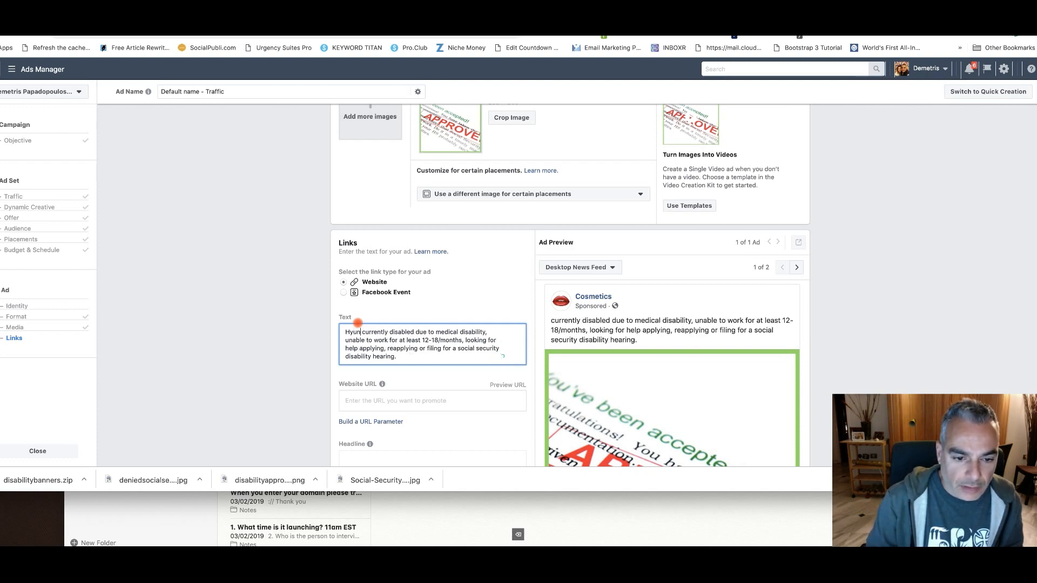
{"action": "type", "text": "dreds "}
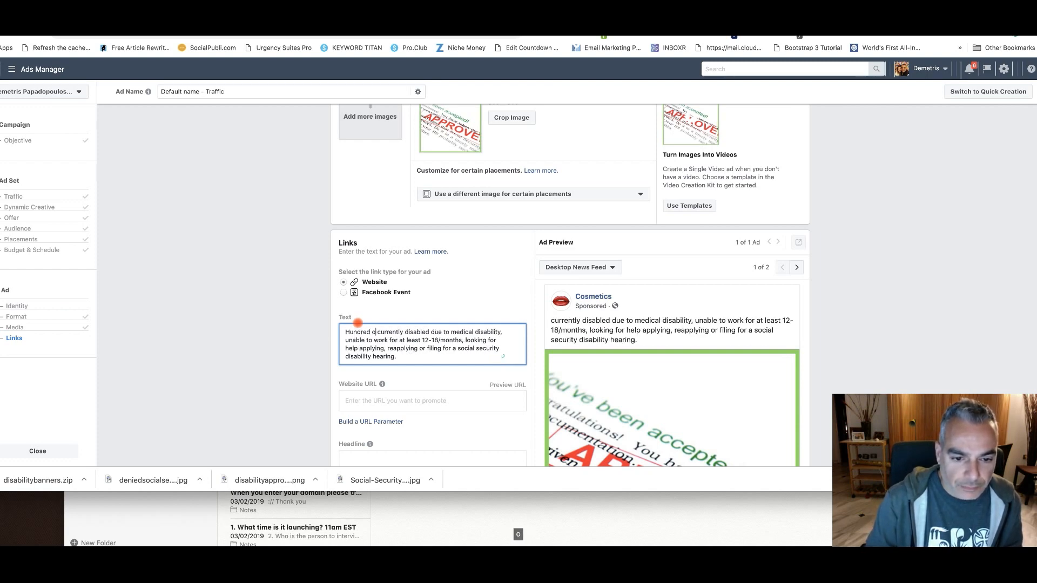
{"action": "type", "text": "of Americans "}
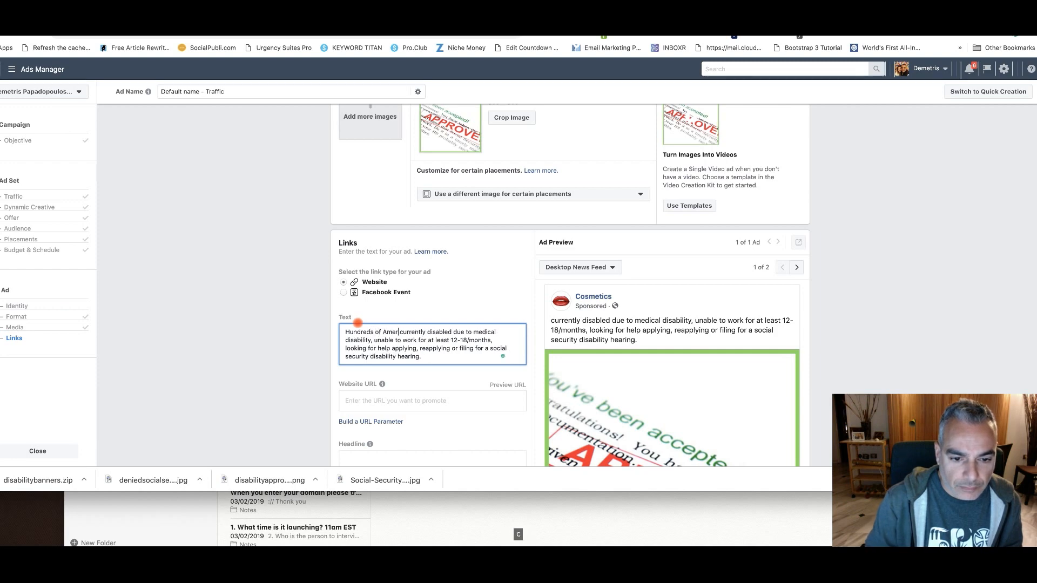
{"action": "type", "text": "are"}
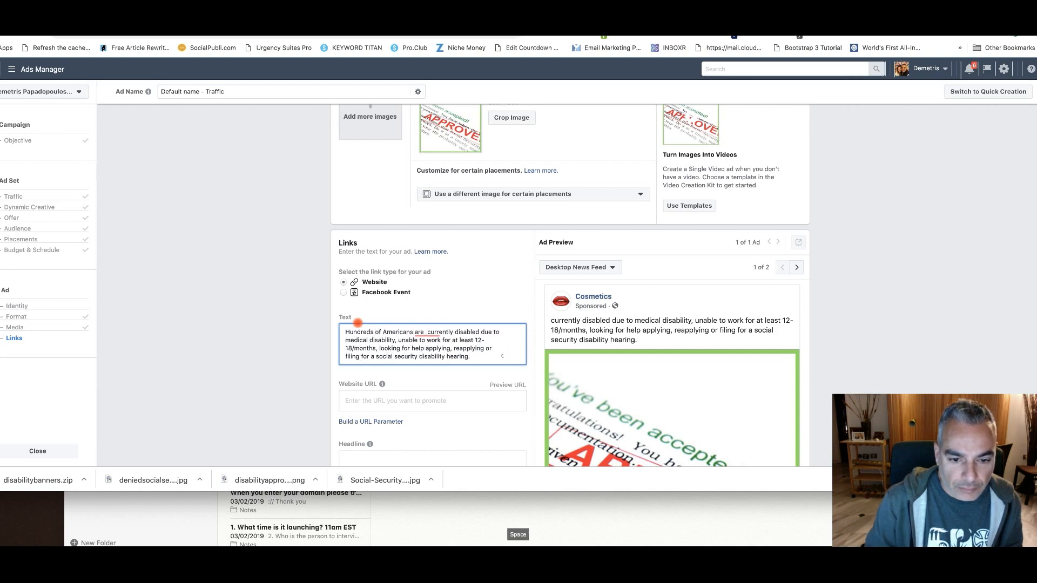
{"action": "key", "text": "BackSpace"}
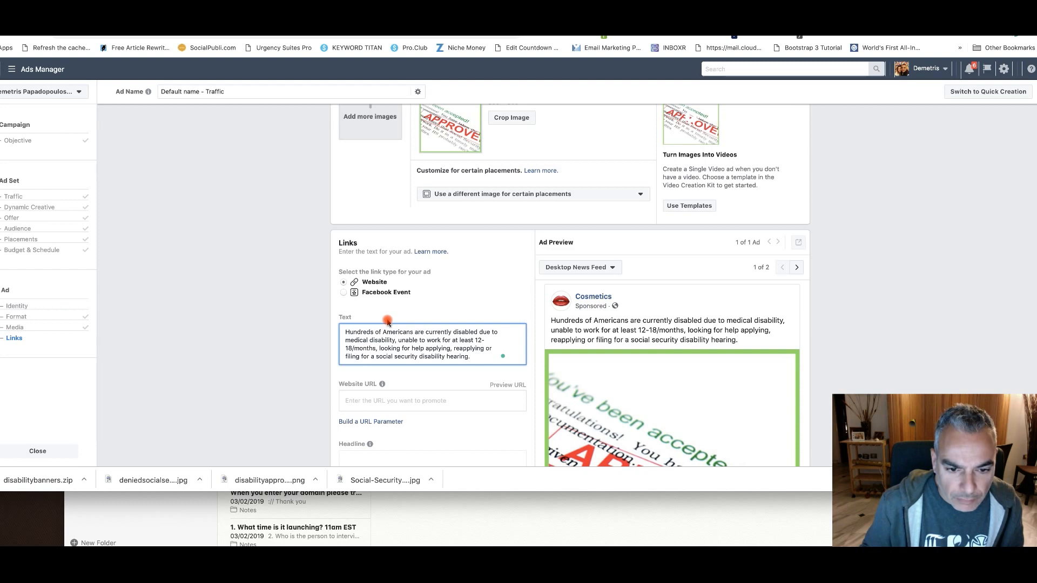
{"action": "key", "text": "BackSpace"}
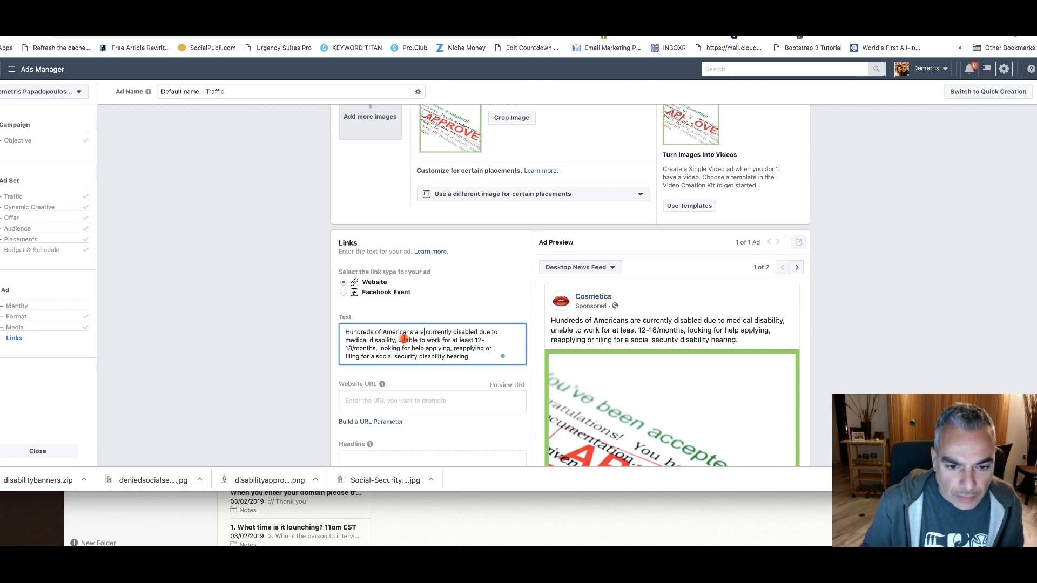
Remove the reapplying and disability hearing wording from the ad text and insert "and are" before "looking for help applying"
{"action": "left_click", "coordinate": [380, 349]}
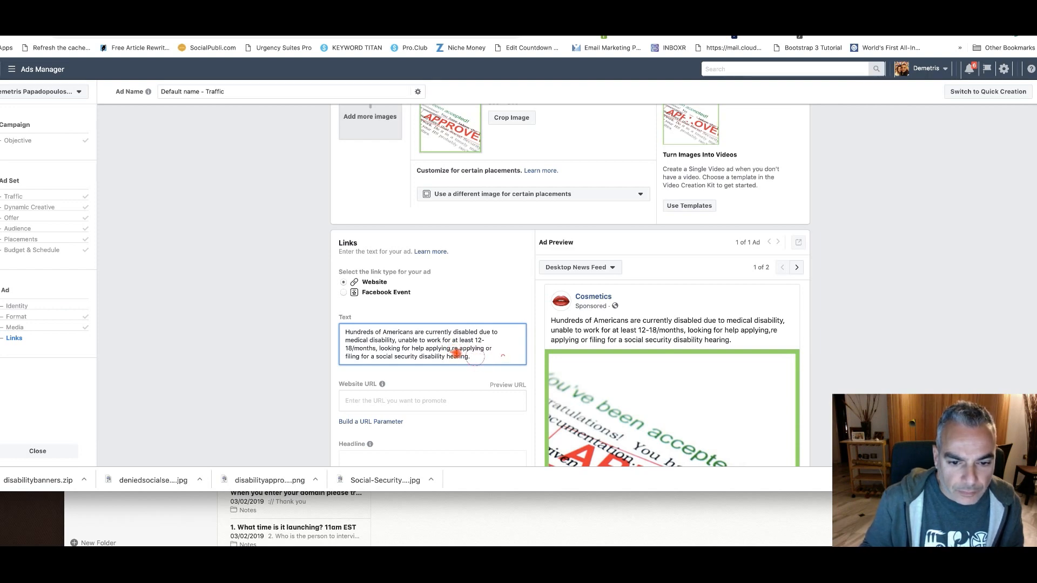
{"action": "left_click_drag", "start_coordinate": [471, 357], "coordinate": [448, 351]}
{"action": "key", "text": "BackSpace"}
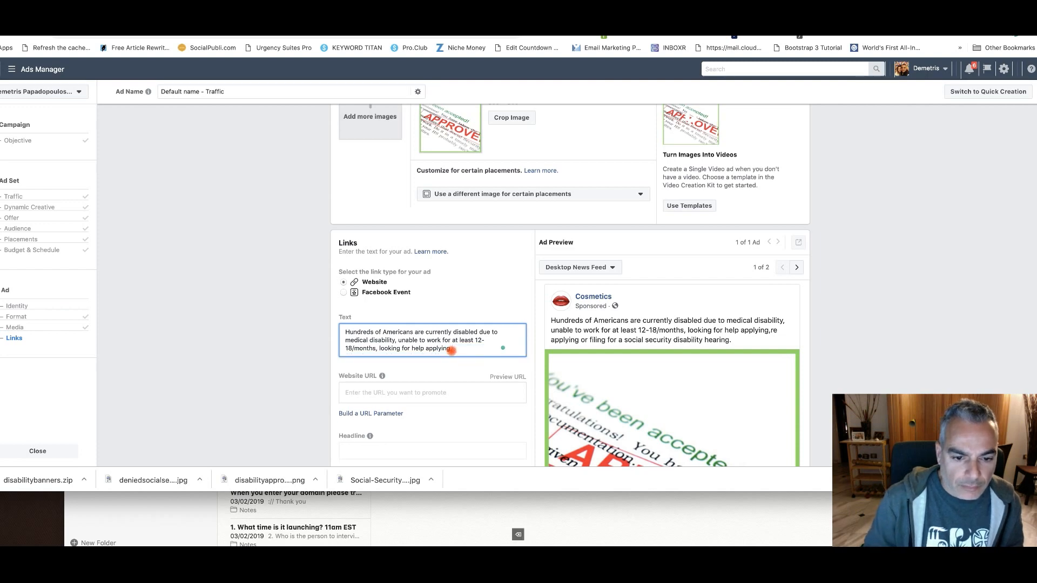
{"action": "key", "text": "BackSpace"}
{"action": "type", "text": "and are"}
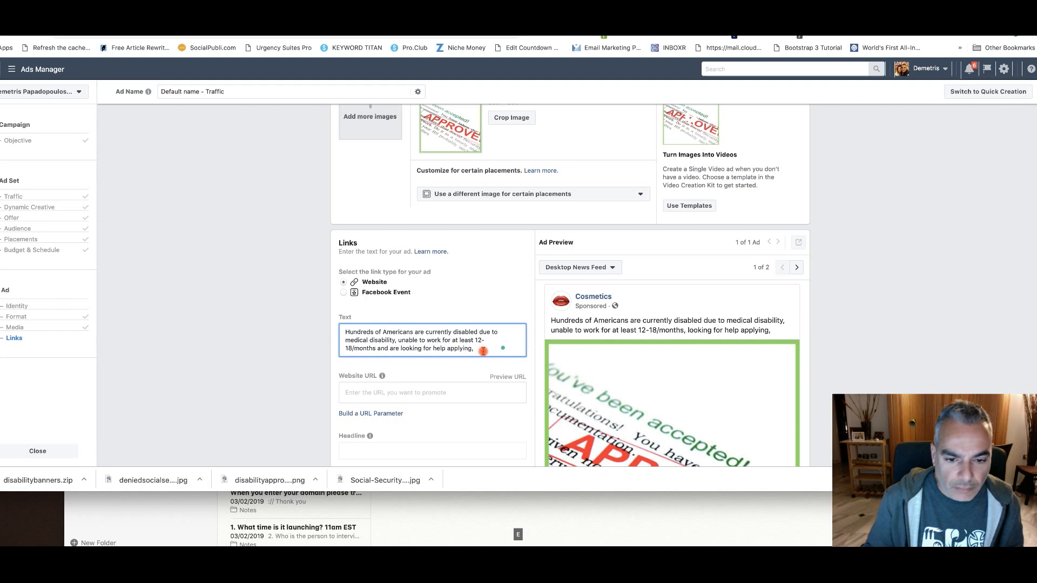
Complete the ad text's first sentence after "help applying" with "for their Social Security Benefit Claim!"
{"action": "left_click", "coordinate": [480, 351]}
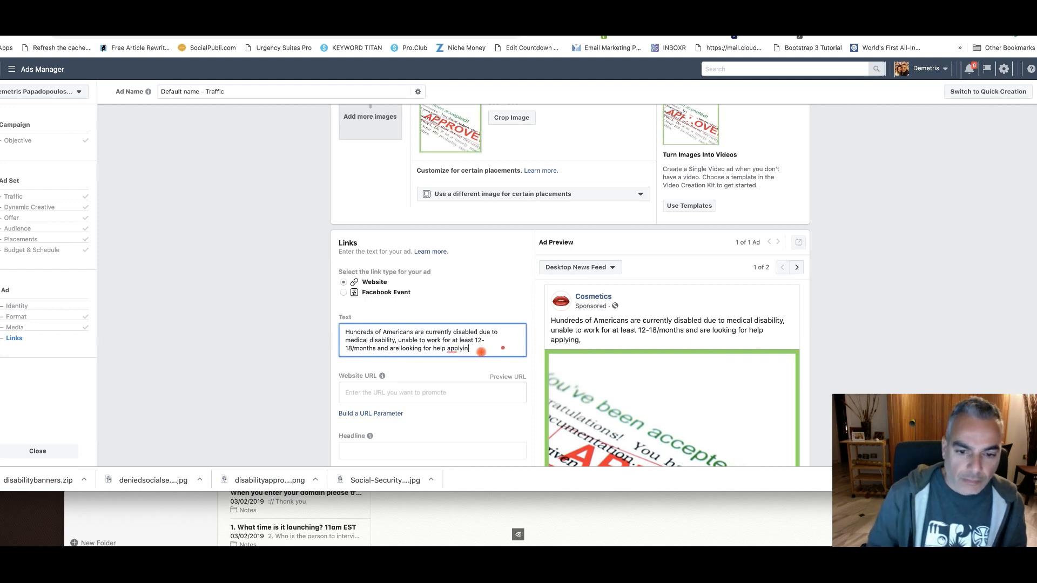
{"action": "type", "text": "g for thei"}
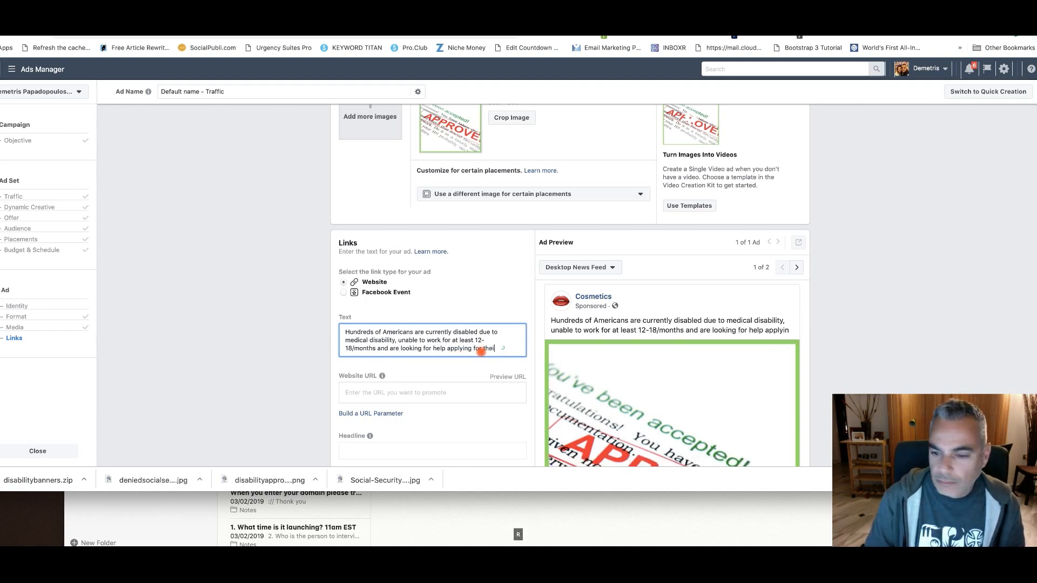
{"action": "type", "text": "r "}
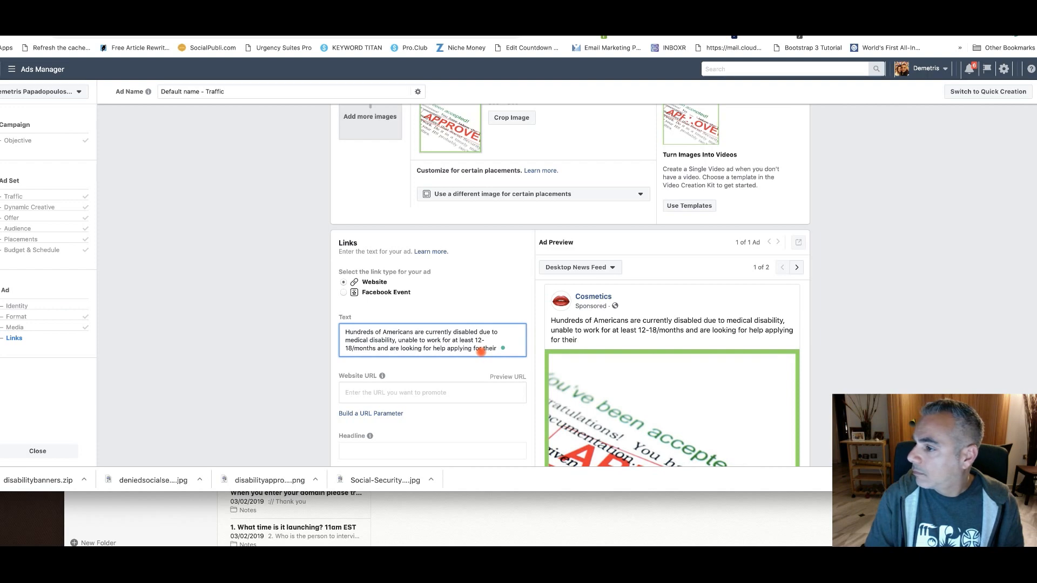
{"action": "type", "text": "Free Social"}
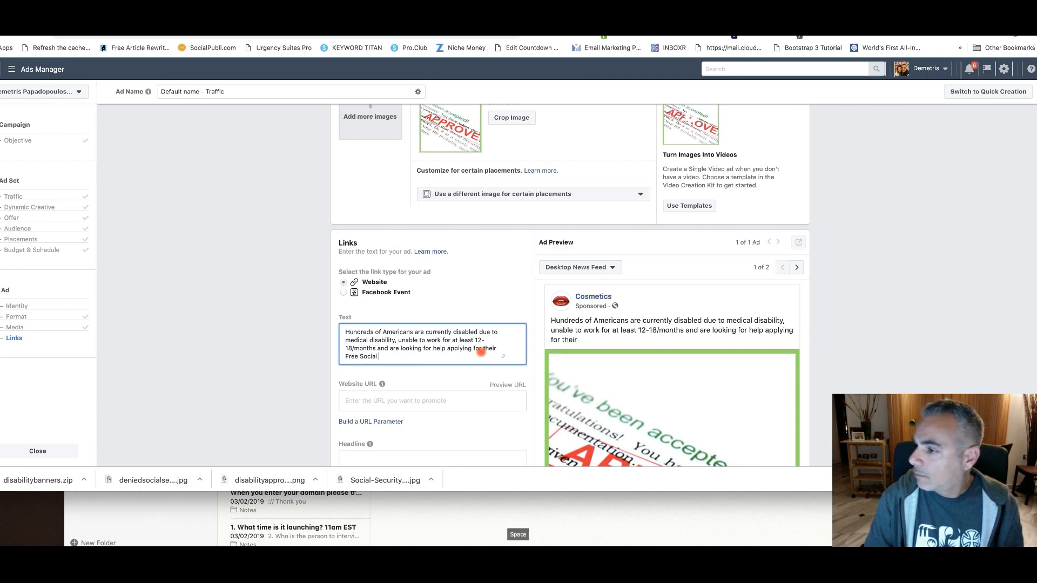
{"action": "key", "text": "BackSpace"}
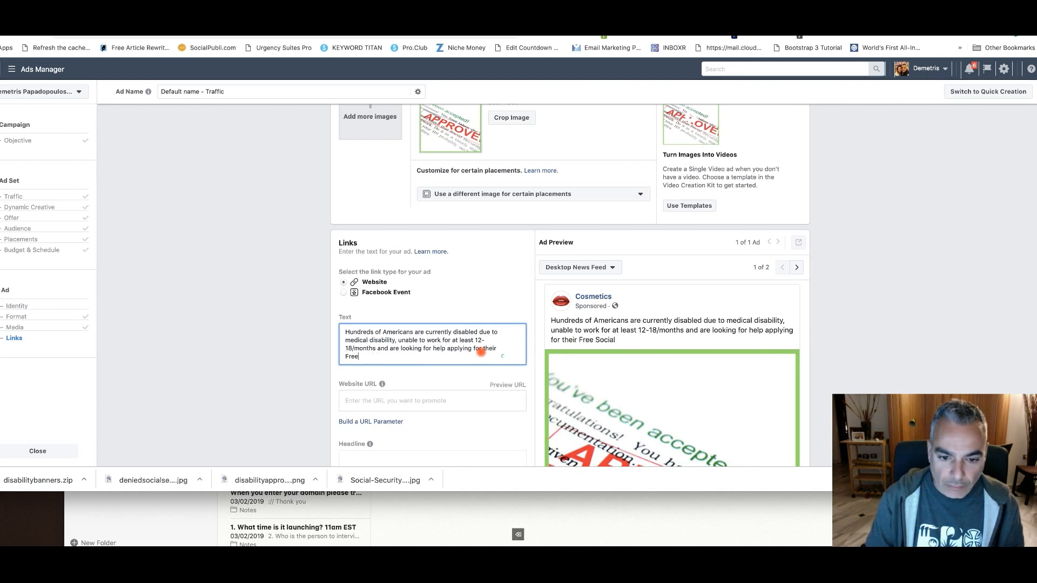
{"action": "key", "text": "BackSpace"}
{"action": "key", "text": "BackSpace"}
{"action": "key", "text": "BackSpace"}
{"action": "type", "text": "Social "}
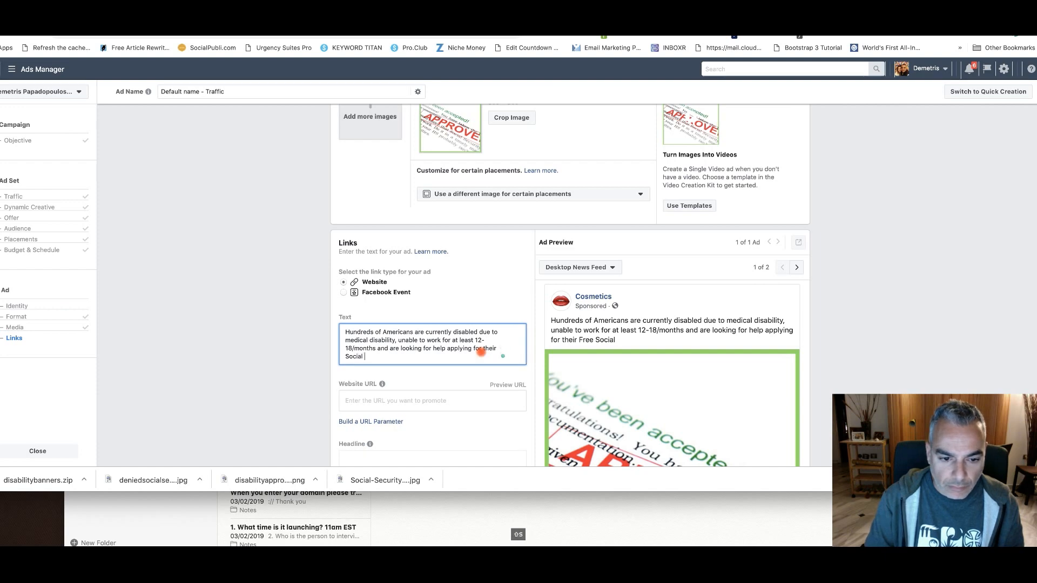
{"action": "type", "text": "Security Be"}
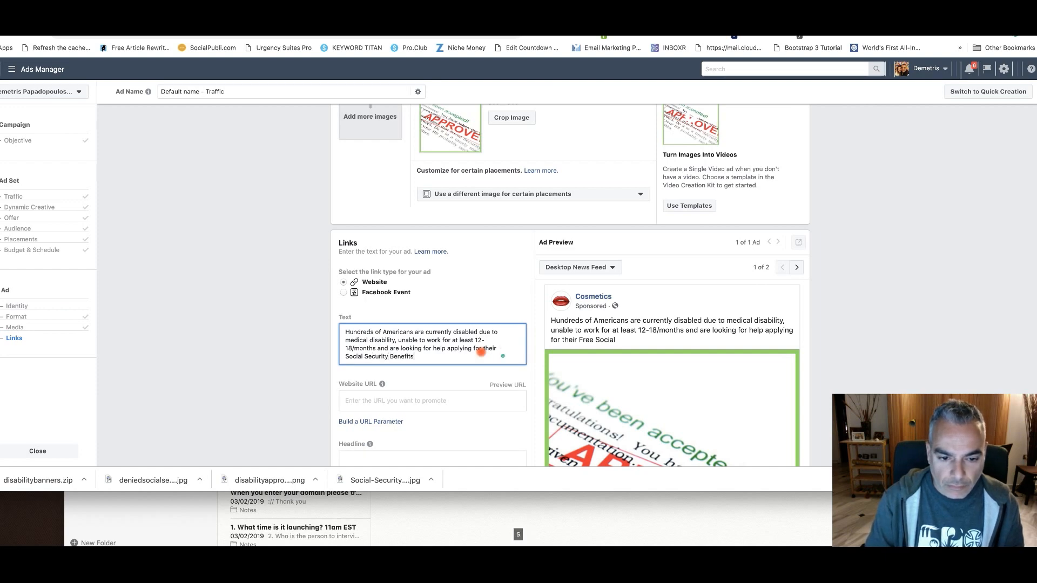
{"action": "type", "text": "nefits"}
{"action": "key", "text": "BackSpace"}
{"action": "type", "text": "Claim! "}
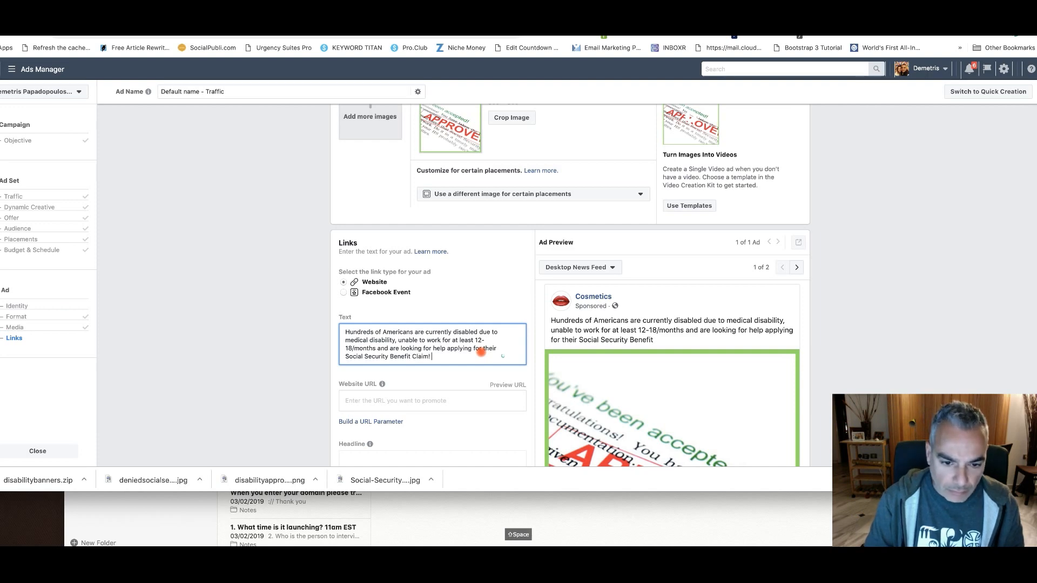
{"action": "type", "text": " Ar"}
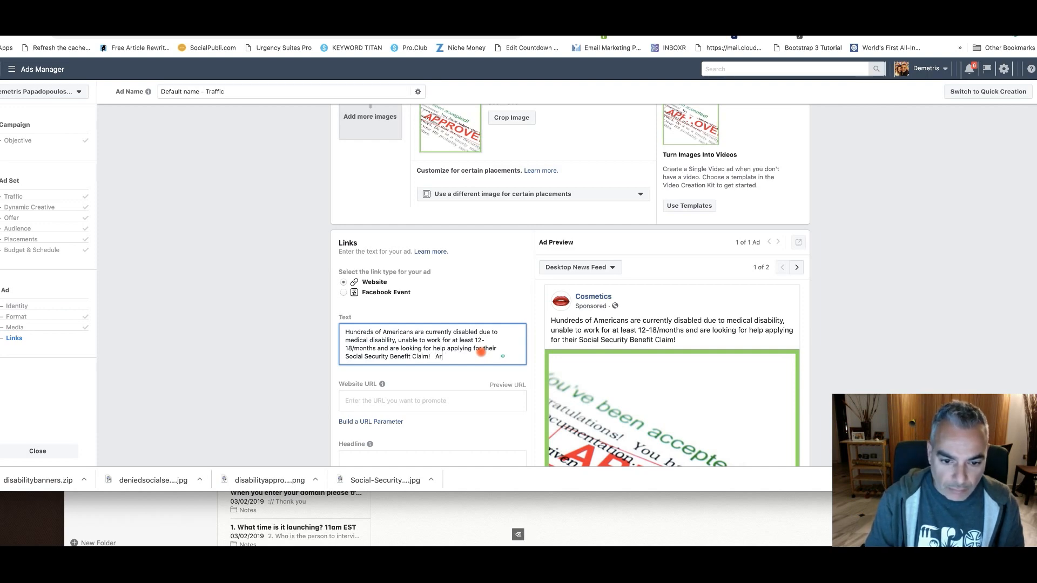
{"action": "key", "text": "BackSpace"}
{"action": "key", "text": "BackSpace"}
{"action": "type", "text": "See Why"}
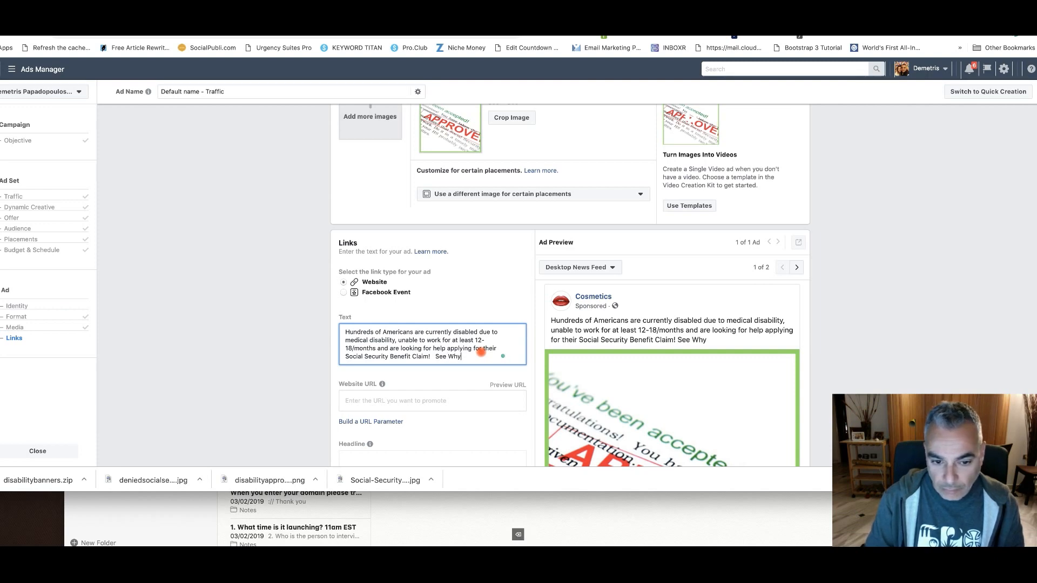
{"action": "type", "text": " j why "}
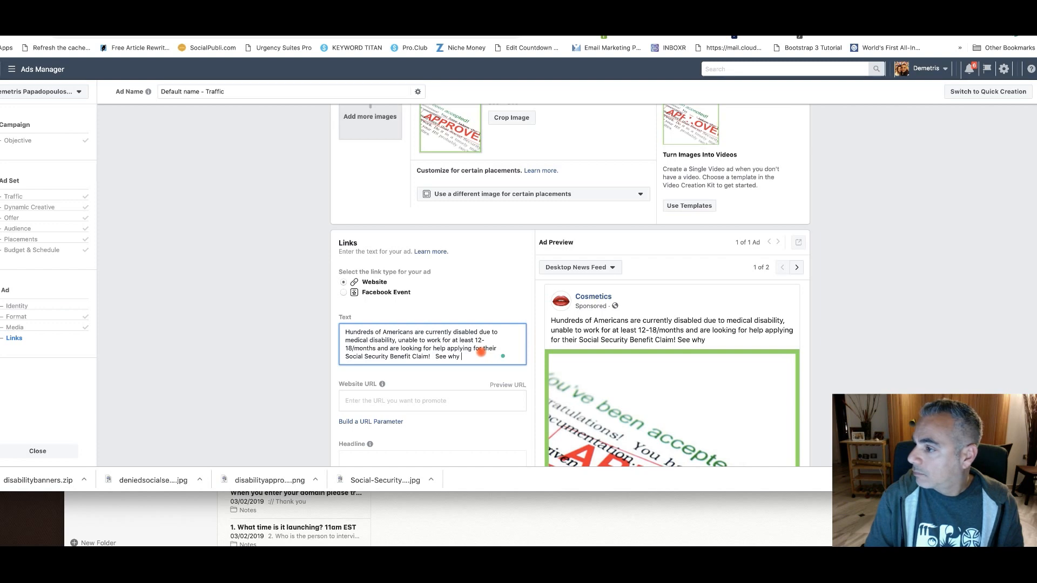
{"action": "type", "text": "you can"}
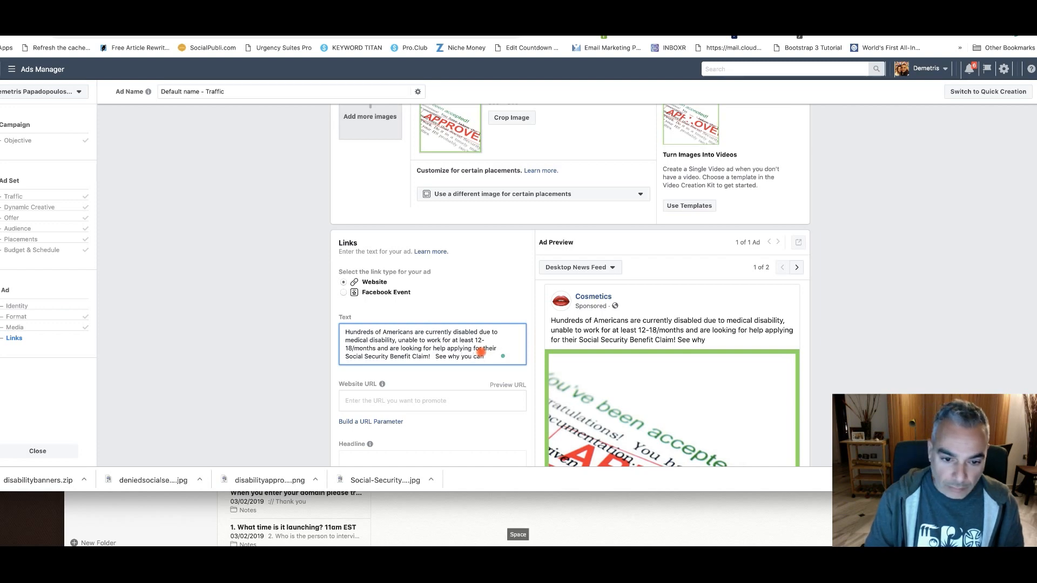
Add the sentence "See how you can get your own application approved today!" to the end of the ad text
{"action": "key", "text": "BackSpace"}
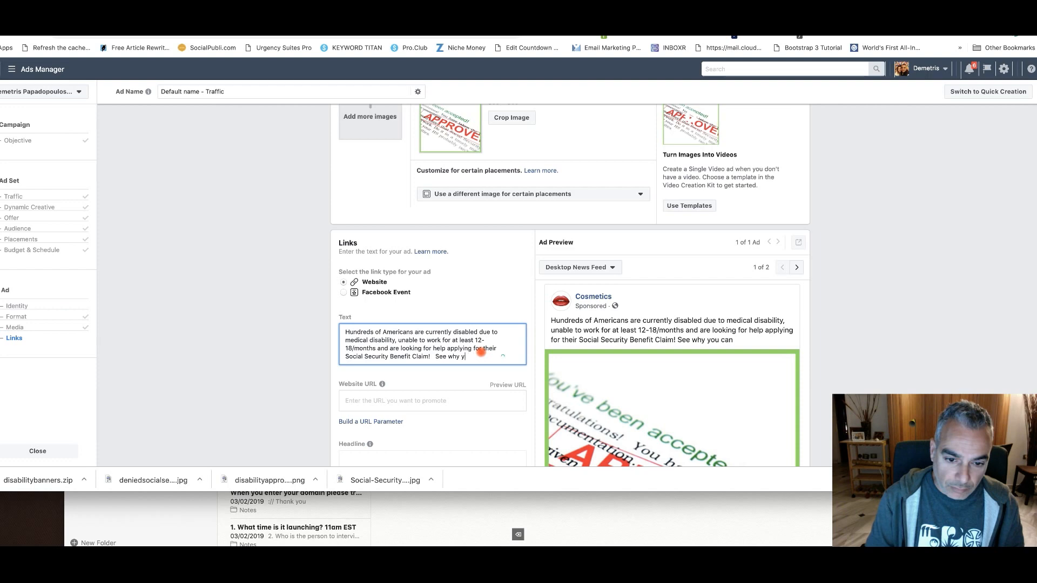
{"action": "type", "text": "how you can gget your"}
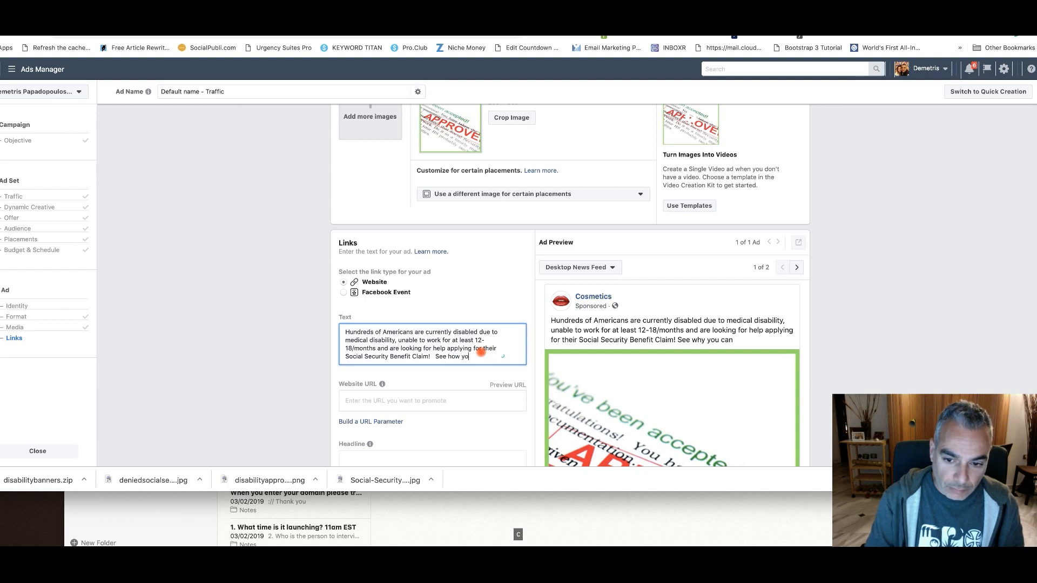
{"action": "key", "text": "BackSpace"}
{"action": "key", "text": "BackSpace"}
{"action": "key", "text": "BackSpace"}
{"action": "key", "text": "BackSpace"}
{"action": "key", "text": "BackSpace"}
{"action": "key", "text": "BackSpace"}
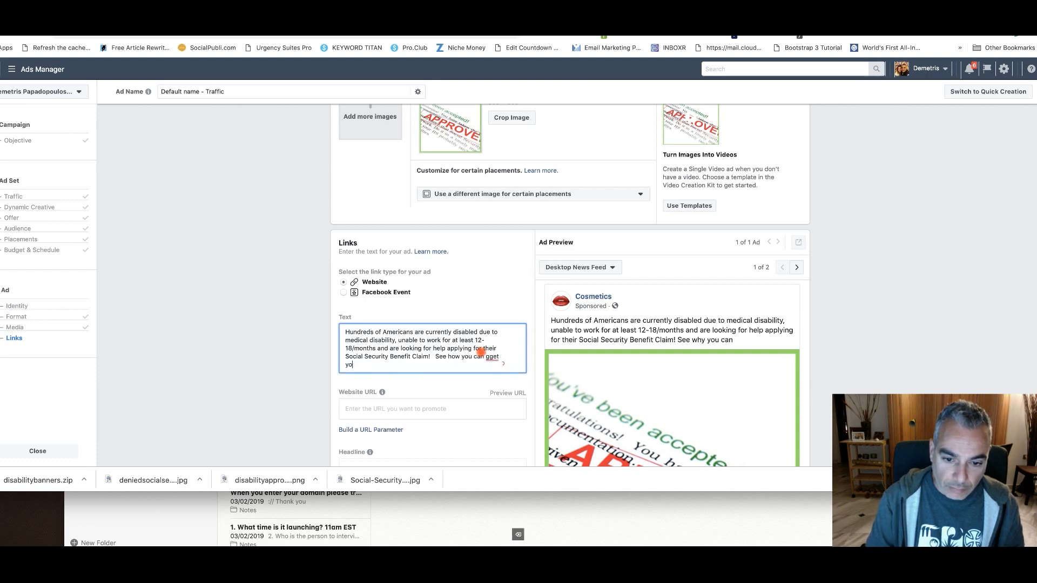
{"action": "type", "text": "r own "}
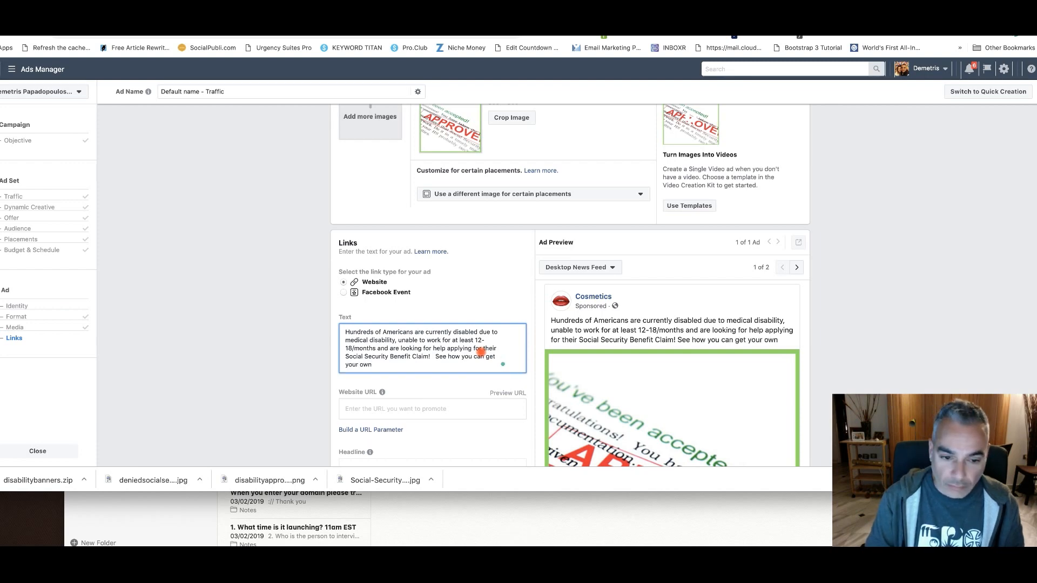
{"action": "type", "text": "application ap"}
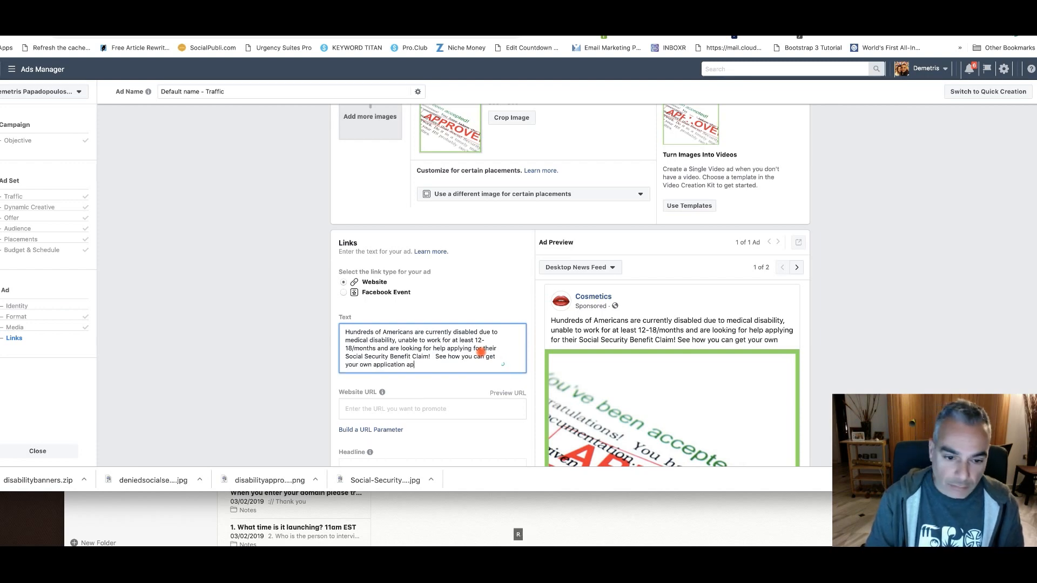
{"action": "type", "text": "proved today!"}
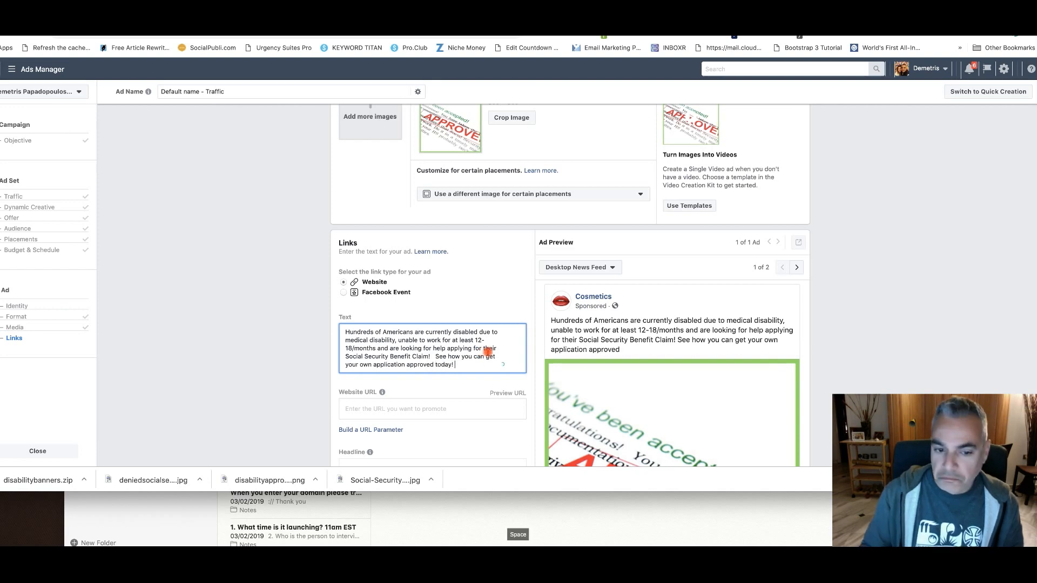
Separate the "See how you can get your own application approved today!" sentence into its own paragraph with a blank line above it
{"action": "scroll", "coordinate": [459, 340], "scroll_direction": "down", "scroll_amount": 2}
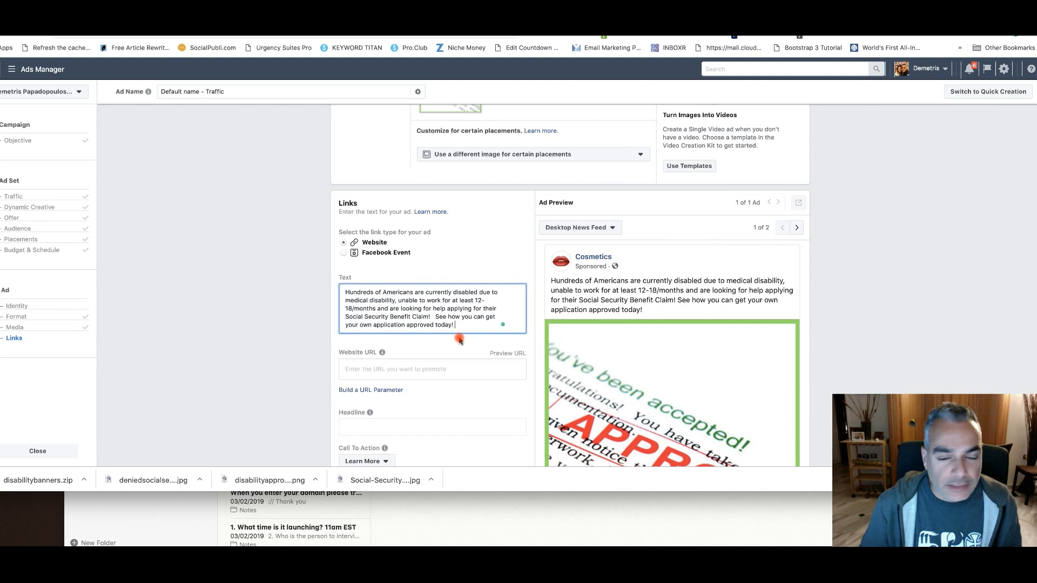
{"action": "scroll", "coordinate": [460, 341], "scroll_direction": "down", "scroll_amount": 1}
{"action": "key", "text": "Return"}
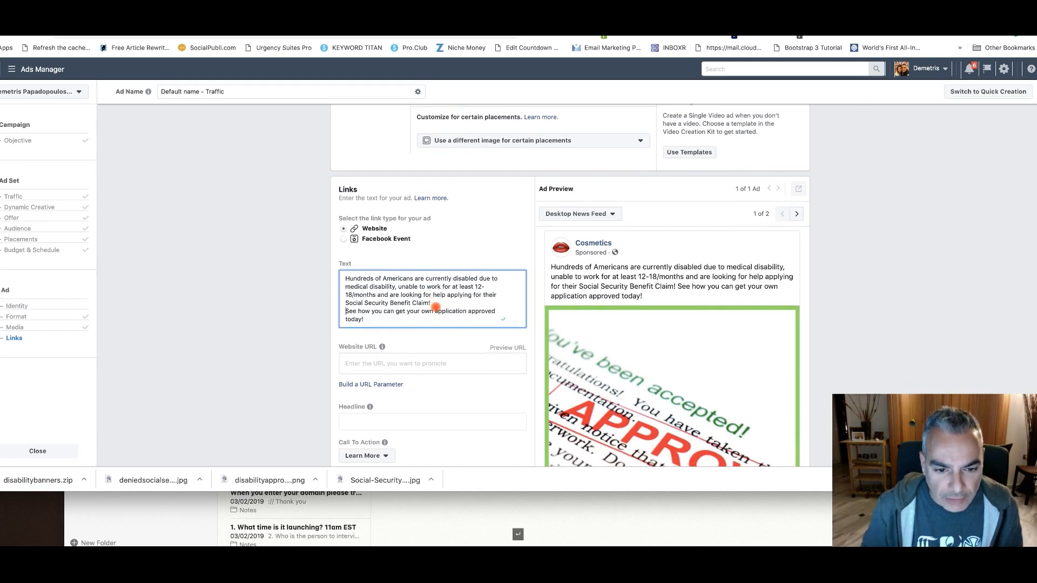
{"action": "key", "text": "Return"}
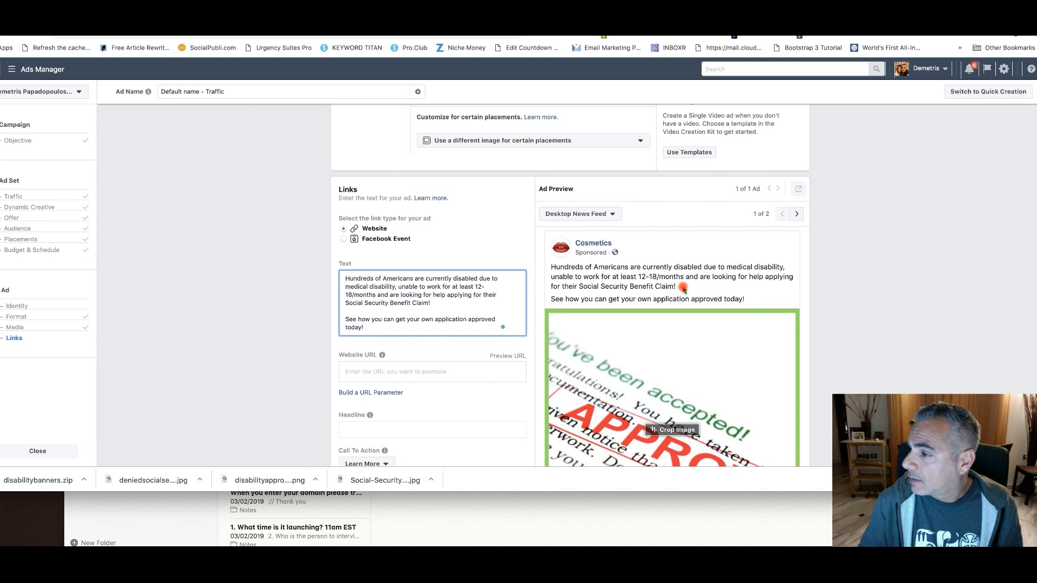
Insert "Disability" between "Social Security" and "Benefit Claim!" in the ad text
{"action": "left_click", "coordinate": [402, 296]}
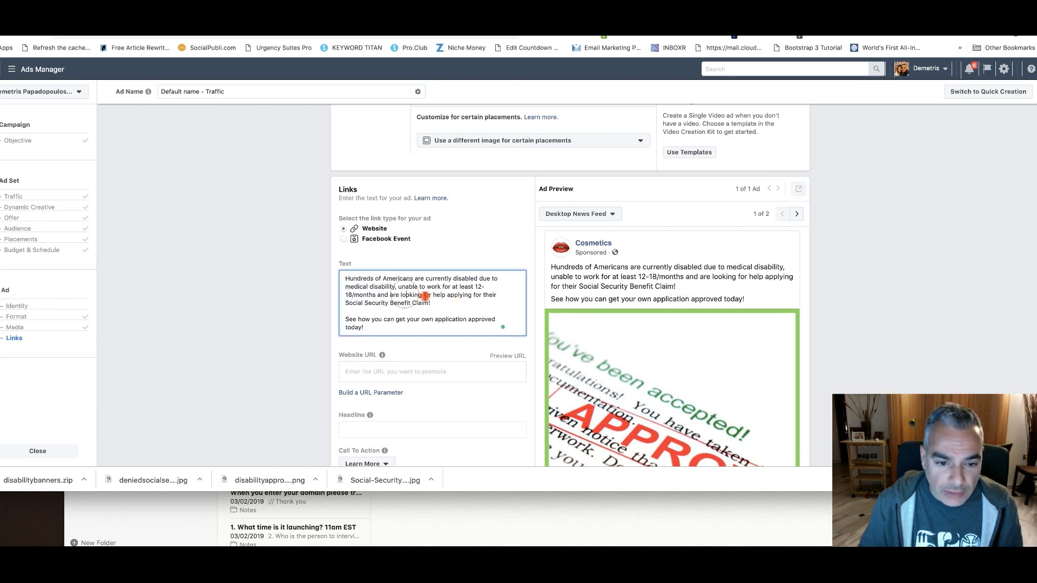
{"action": "left_click", "coordinate": [390, 303]}
{"action": "type", "text": "Dis"}
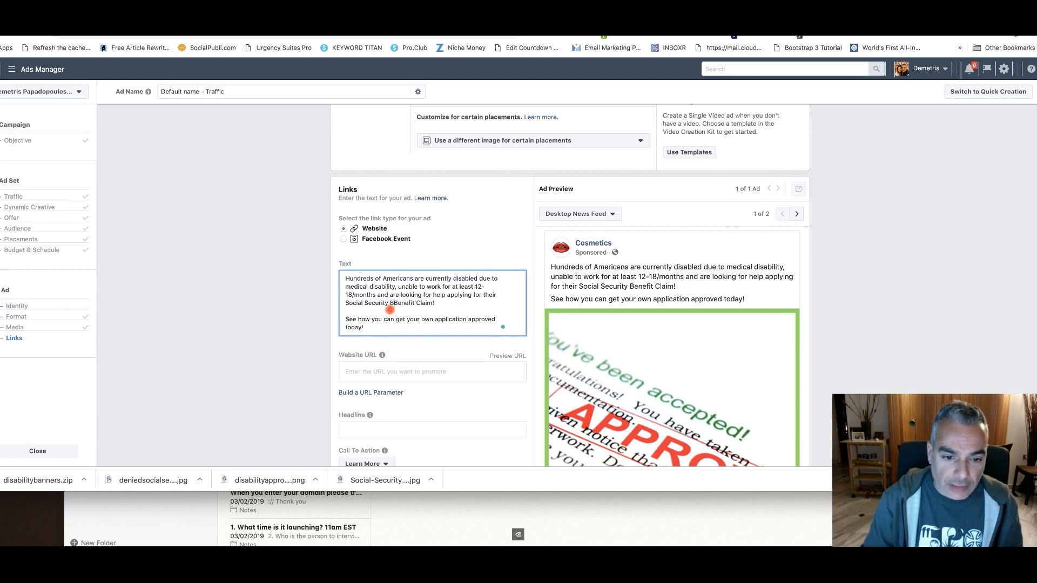
{"action": "type", "text": "ability"}
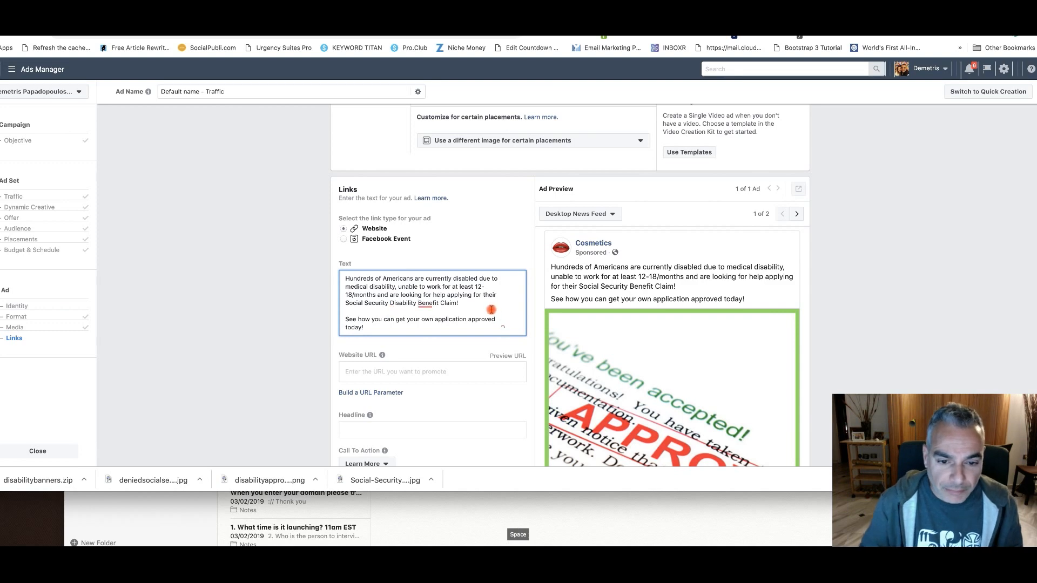
Replace "Benefit Claim" with "Insurance Claim" after "Social Security Disability" in the ad text
{"action": "left_click", "coordinate": [454, 304]}
{"action": "mouse_move", "coordinate": [433, 305]}
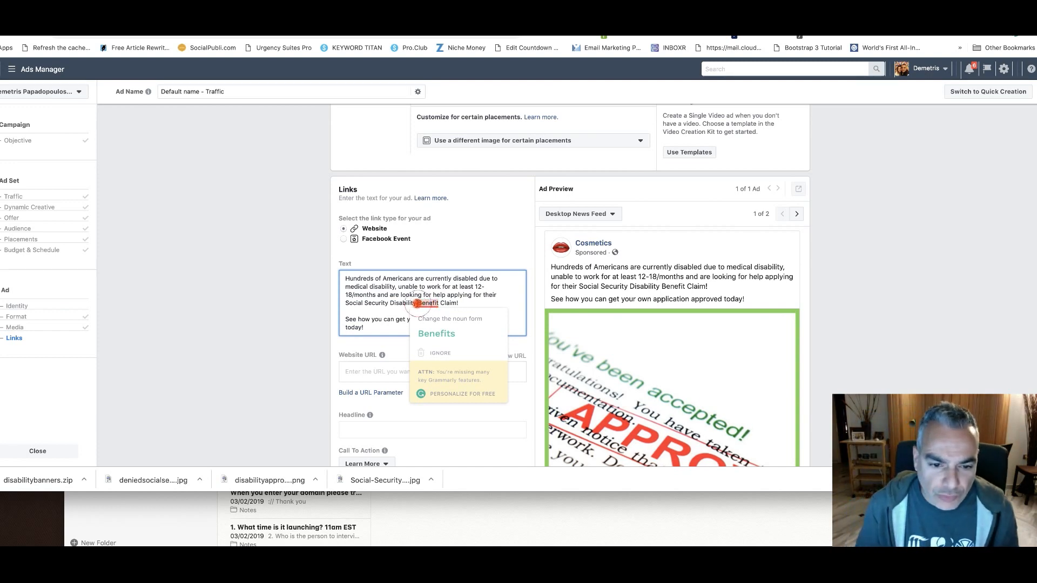
{"action": "double_click", "coordinate": [427, 303]}
{"action": "left_click_drag", "start_coordinate": [452, 303], "coordinate": [463, 303]}
{"action": "key", "text": "BackSpace"}
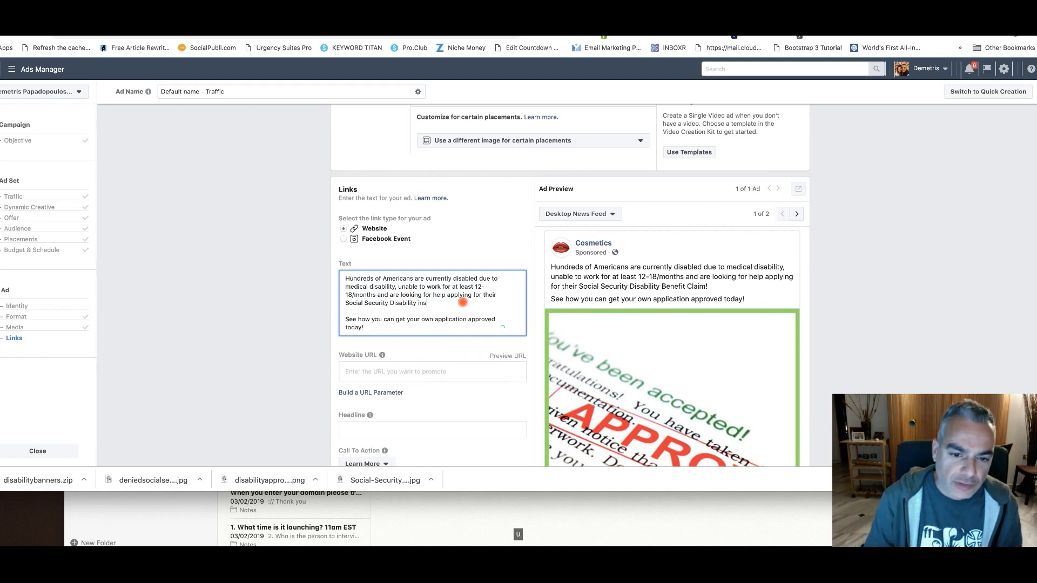
{"action": "type", "text": "/?"}
{"action": "key", "text": "BackSpace"}
{"action": "key", "text": "BackSpace"}
{"action": "type", "text": "INsur"}
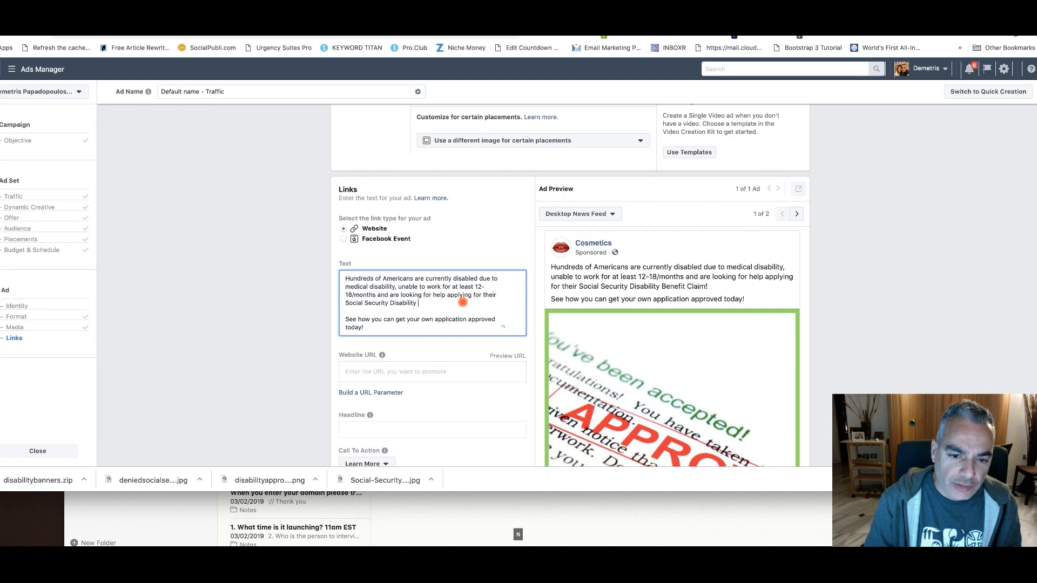
{"action": "type", "text": "ance Claim!"}
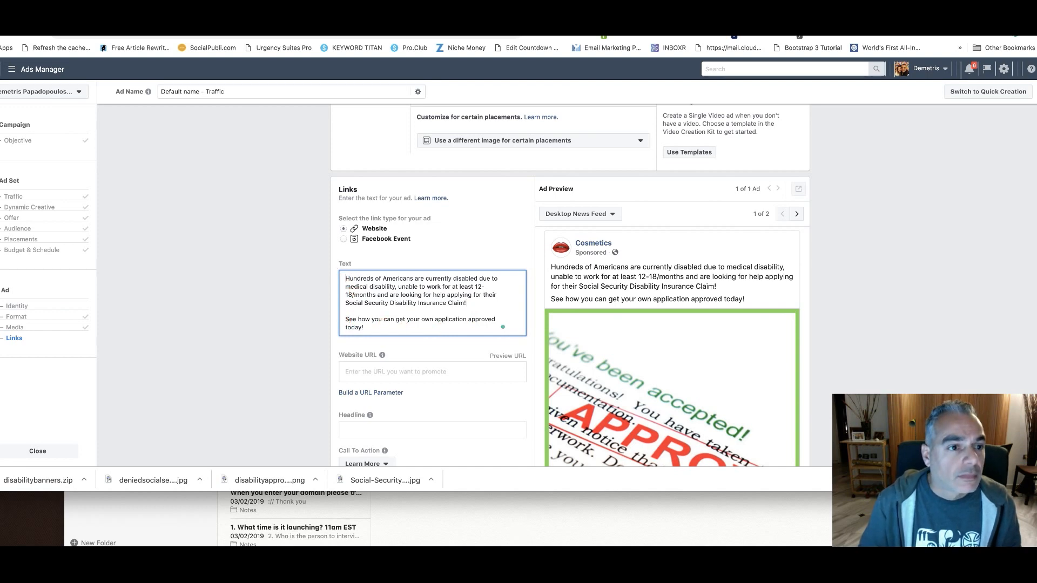
Insert a yellow raised-hand emoji with spread fingers at the very start of the ad text
{"action": "left_click", "coordinate": [87, 36]}
{"action": "left_click", "coordinate": [126, 117]}
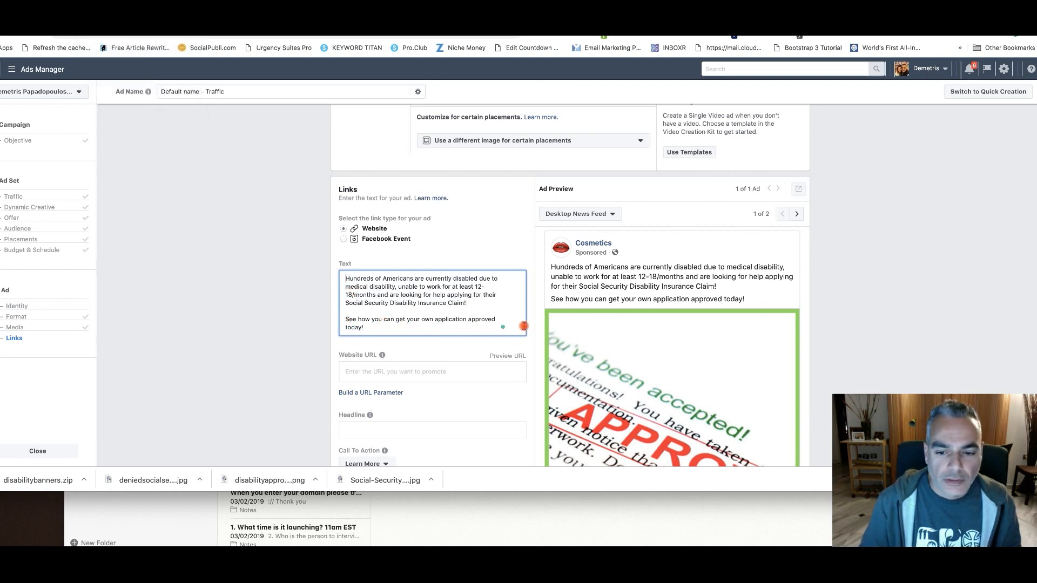
{"action": "left_click", "coordinate": [361, 374]}
{"action": "scroll", "coordinate": [359, 367], "scroll_direction": "up", "scroll_amount": 10}
{"action": "scroll", "coordinate": [325, 325], "scroll_direction": "up", "scroll_amount": 15}
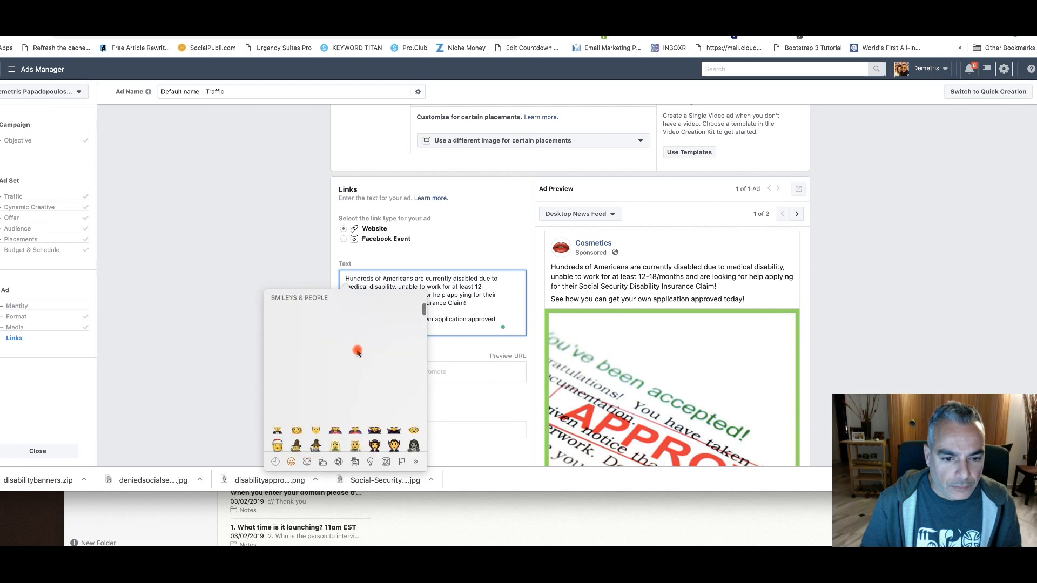
{"action": "scroll", "coordinate": [336, 346], "scroll_direction": "up", "scroll_amount": 5}
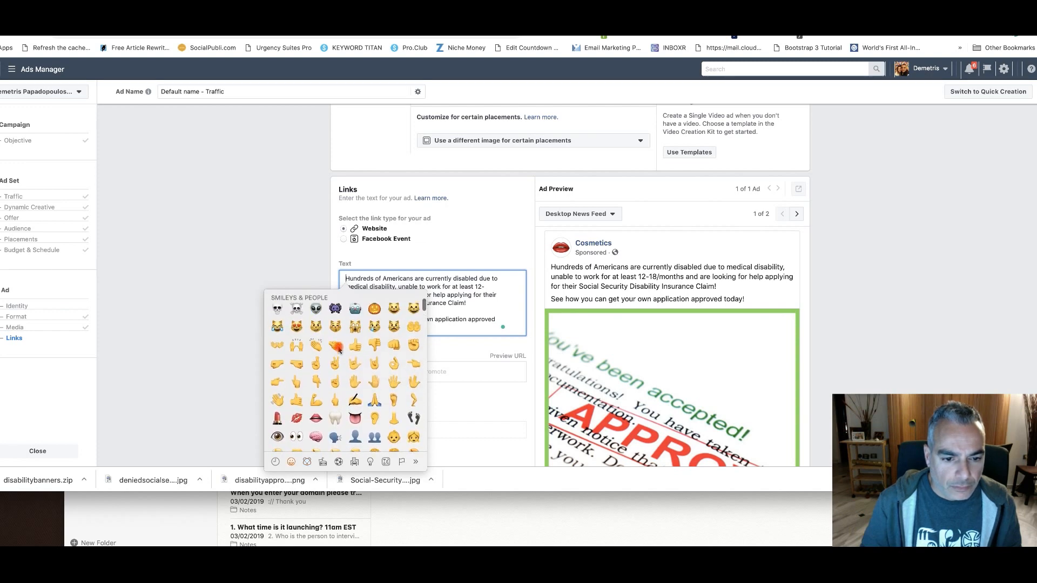
{"action": "scroll", "coordinate": [340, 349], "scroll_direction": "up", "scroll_amount": 2}
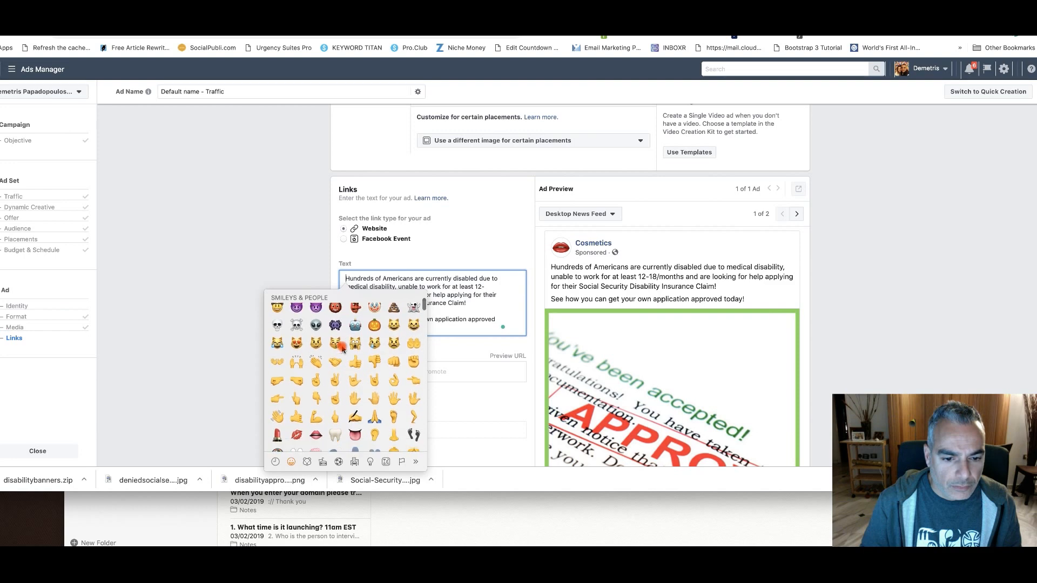
{"action": "left_click", "coordinate": [393, 393]}
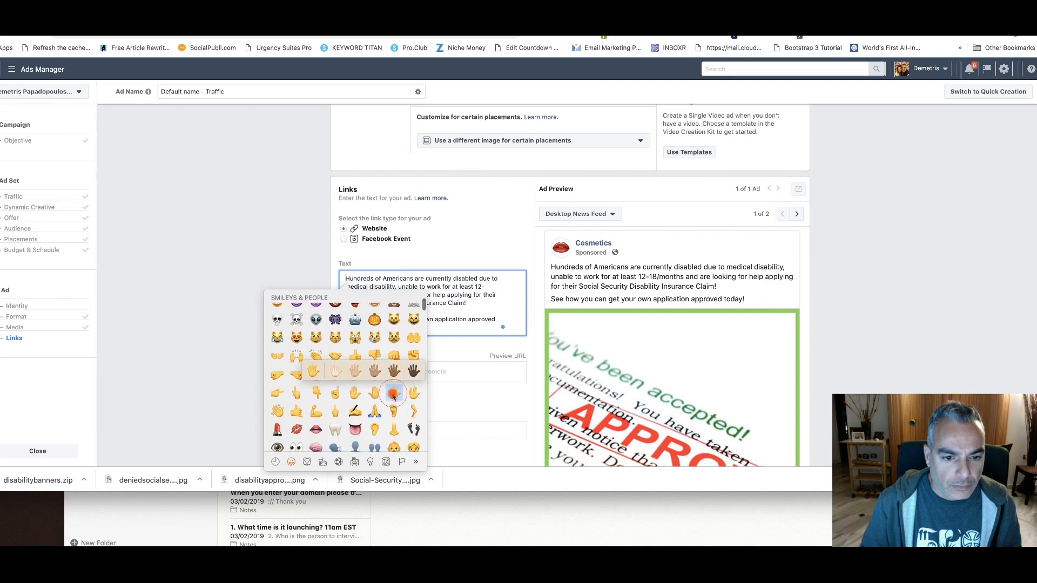
{"action": "left_click", "coordinate": [312, 373]}
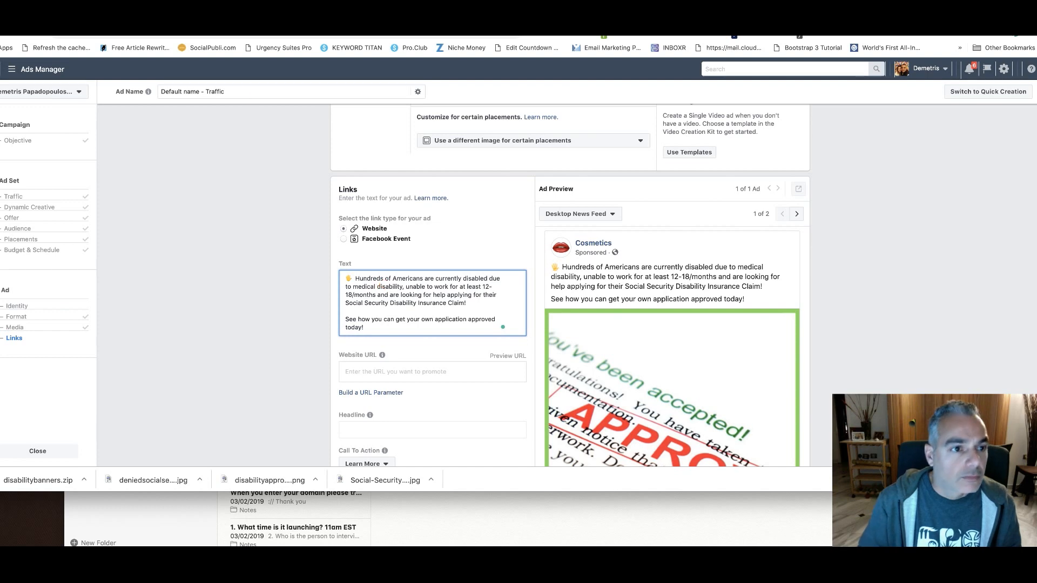
Insert the red double exclamation mark emoji between the hand emoji and "Hundreds" in the ad text
{"action": "left_click", "coordinate": [93, 36]}
{"action": "left_click", "coordinate": [120, 122]}
{"action": "scroll", "coordinate": [378, 374], "scroll_direction": "down", "scroll_amount": 10}
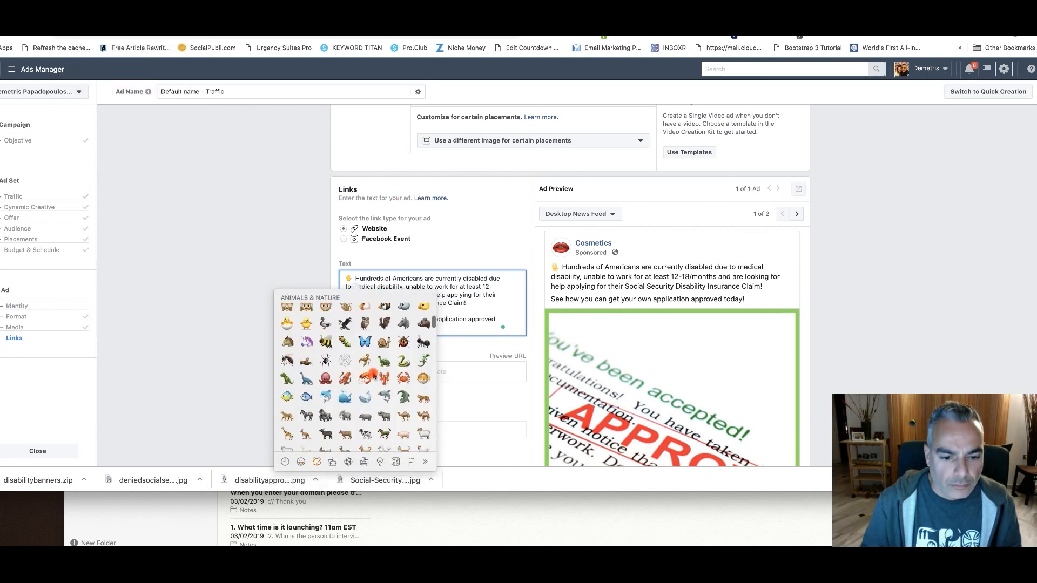
{"action": "scroll", "coordinate": [378, 373], "scroll_direction": "down", "scroll_amount": 15}
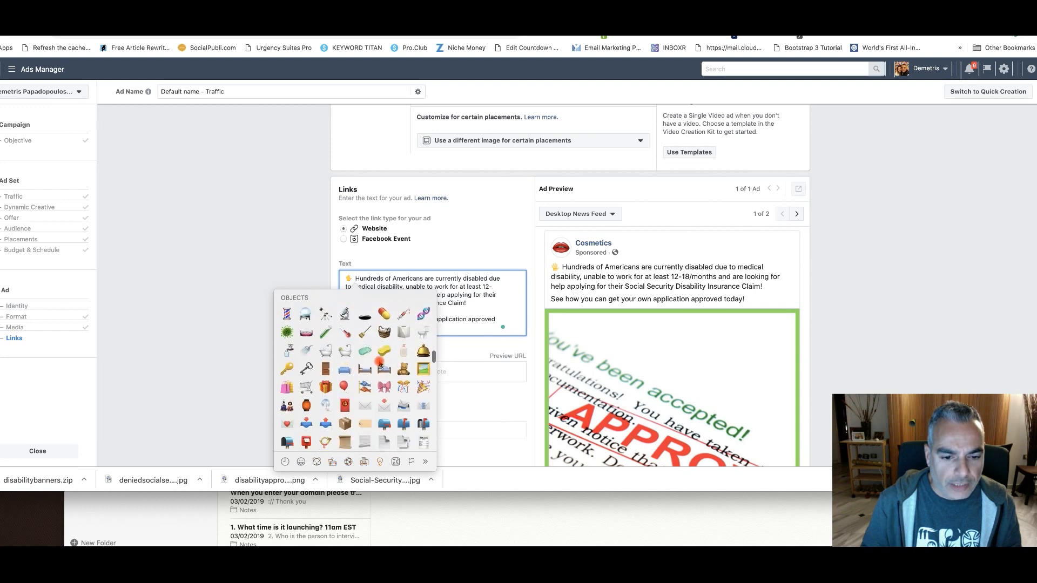
{"action": "scroll", "coordinate": [379, 365], "scroll_direction": "down", "scroll_amount": 5}
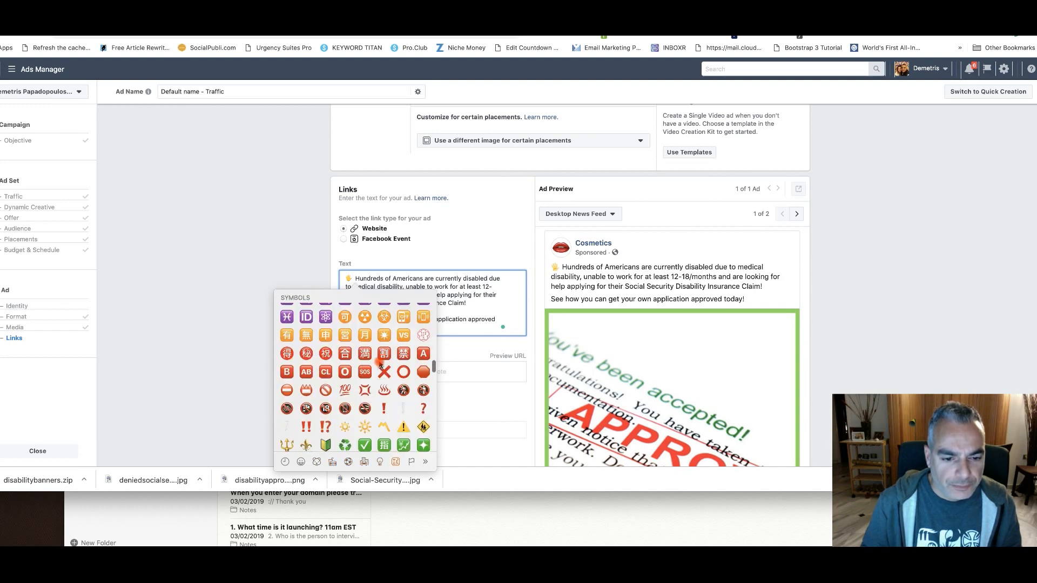
{"action": "scroll", "coordinate": [380, 365], "scroll_direction": "down", "scroll_amount": 3}
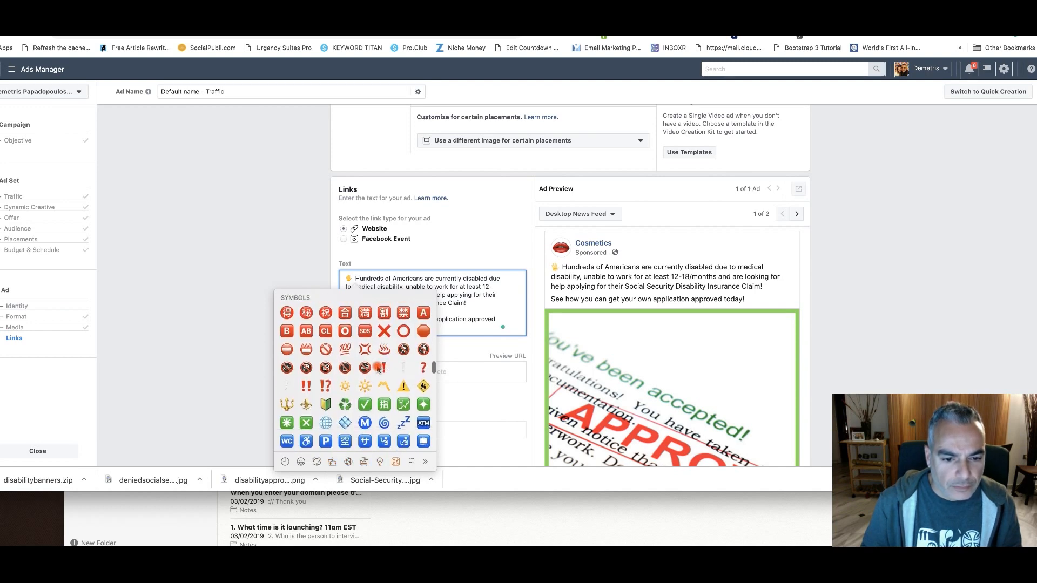
{"action": "left_click", "coordinate": [306, 386]}
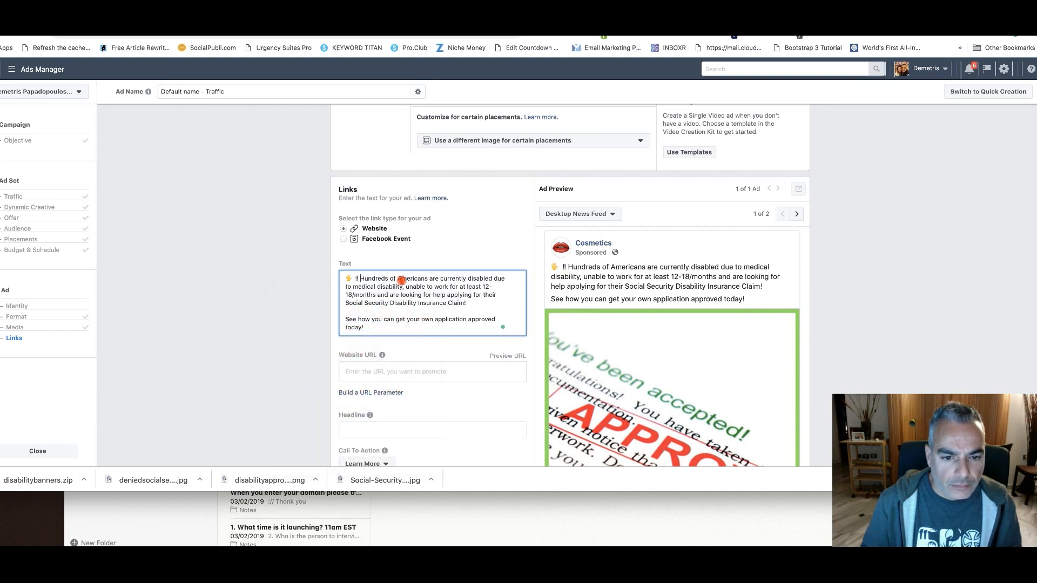
Try to insert the Liberia flag emoji before "Hundreds of Americans" in the ad text
{"action": "left_click", "coordinate": [65, 1]}
{"action": "mouse_move", "coordinate": [90, 1]}
{"action": "left_click", "coordinate": [97, 120]}
{"action": "scroll", "coordinate": [350, 371], "scroll_direction": "down", "scroll_amount": 5}
{"action": "scroll", "coordinate": [350, 371], "scroll_direction": "down", "scroll_amount": 15}
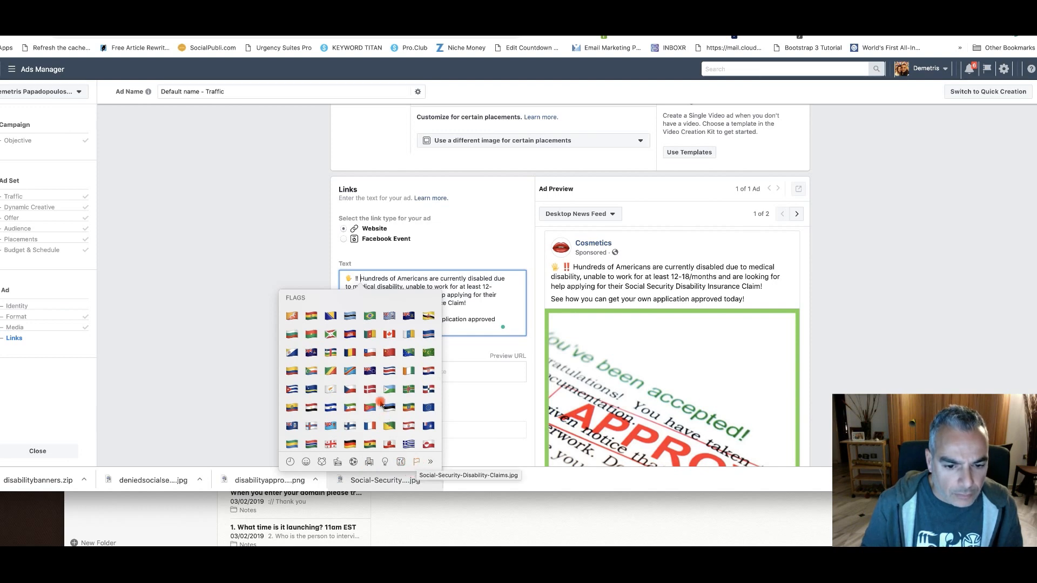
{"action": "scroll", "coordinate": [372, 395], "scroll_direction": "up", "scroll_amount": 10}
{"action": "scroll", "coordinate": [358, 373], "scroll_direction": "down", "scroll_amount": 4}
{"action": "scroll", "coordinate": [358, 372], "scroll_direction": "down", "scroll_amount": 5}
{"action": "scroll", "coordinate": [358, 373], "scroll_direction": "down", "scroll_amount": 4}
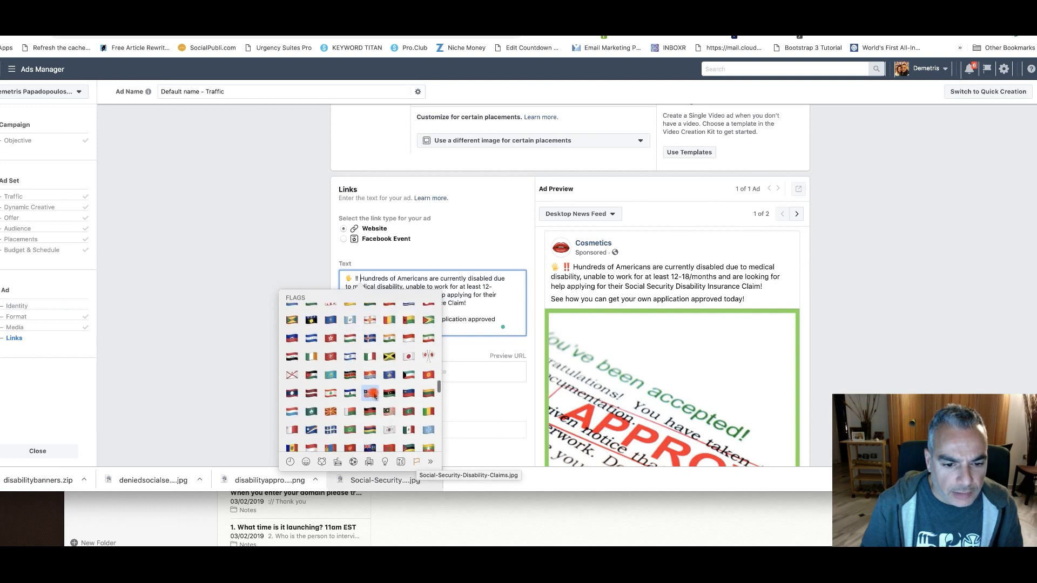
{"action": "left_click", "coordinate": [372, 394]}
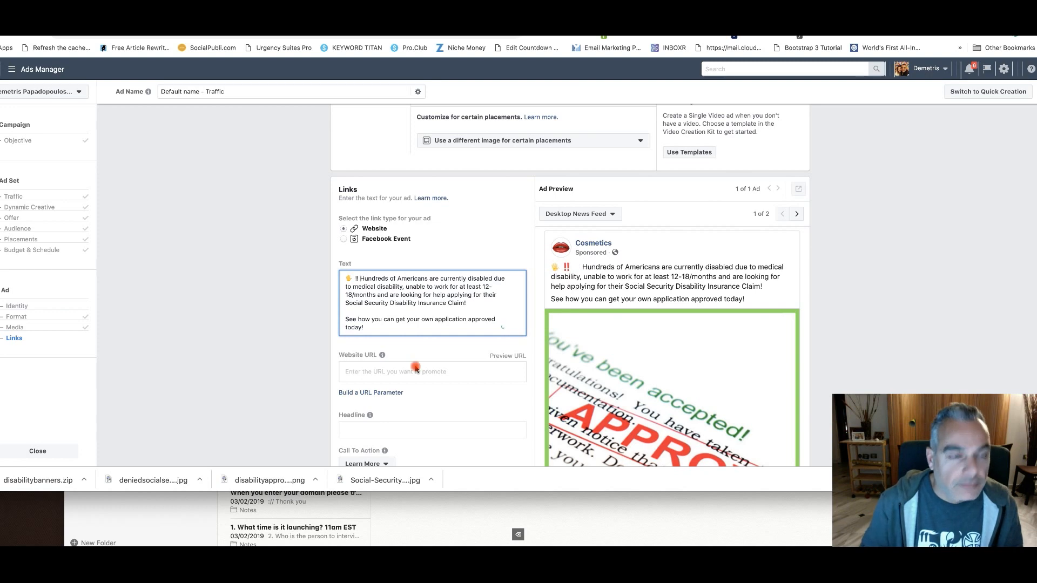
Insert the United States flag emoji before "Hundreds of Americans" in the ad text
{"action": "left_click", "coordinate": [86, 36]}
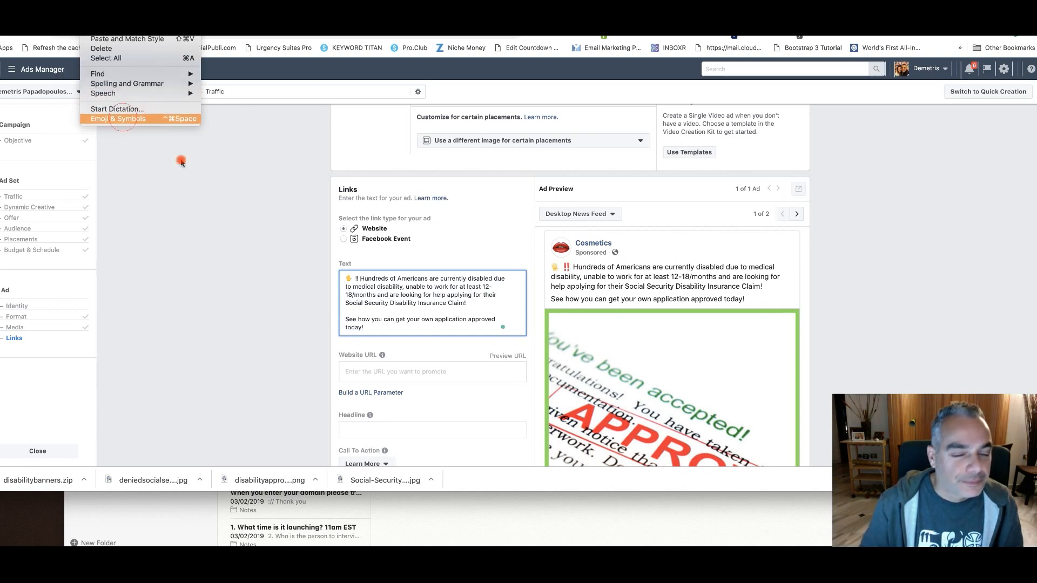
{"action": "left_click", "coordinate": [118, 118]}
{"action": "scroll", "coordinate": [370, 324], "scroll_direction": "down", "scroll_amount": 3}
{"action": "scroll", "coordinate": [370, 333], "scroll_direction": "down", "scroll_amount": 5}
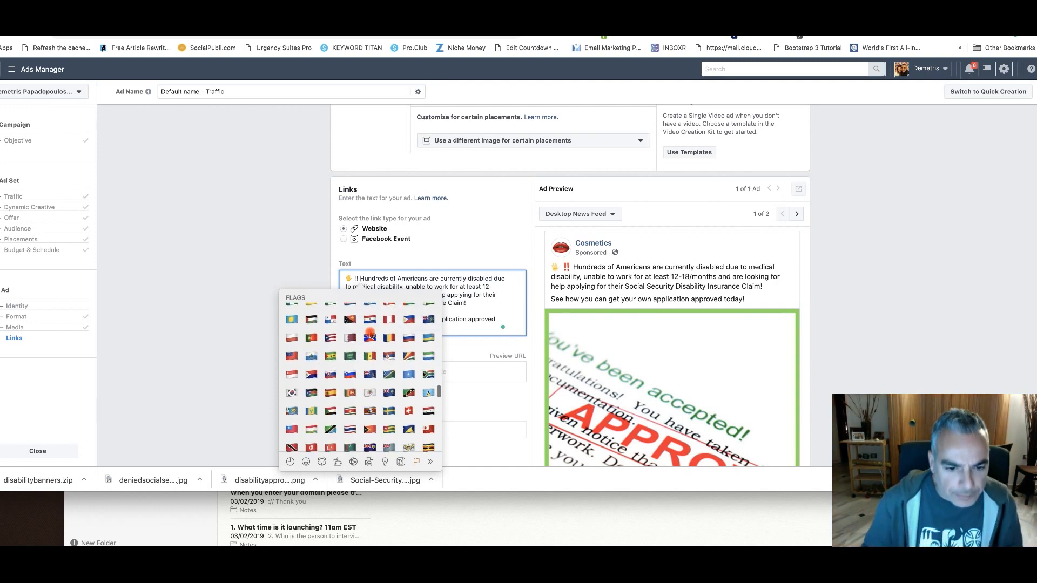
{"action": "scroll", "coordinate": [370, 335], "scroll_direction": "down", "scroll_amount": 3}
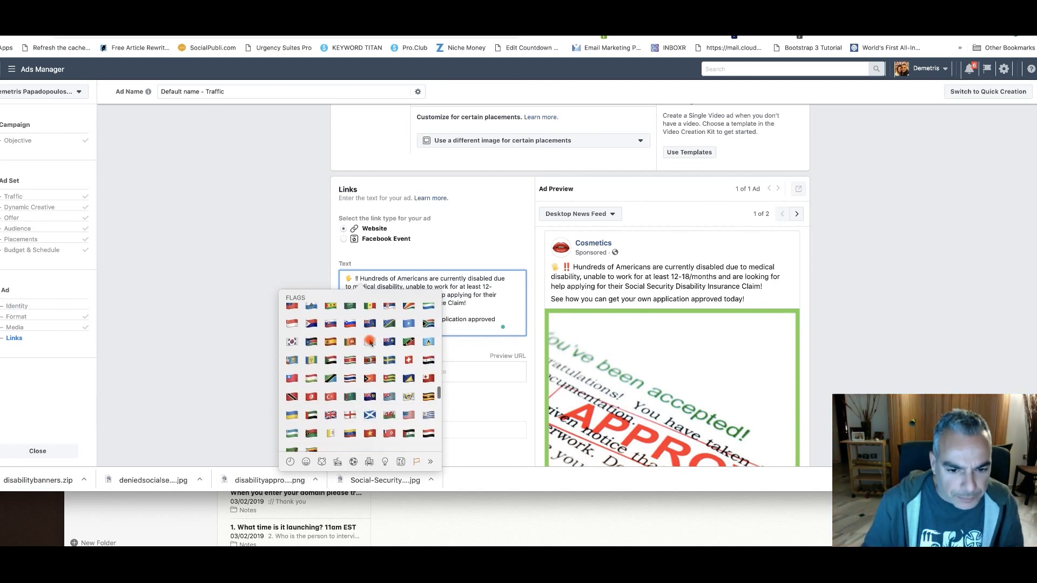
{"action": "left_click", "coordinate": [409, 415]}
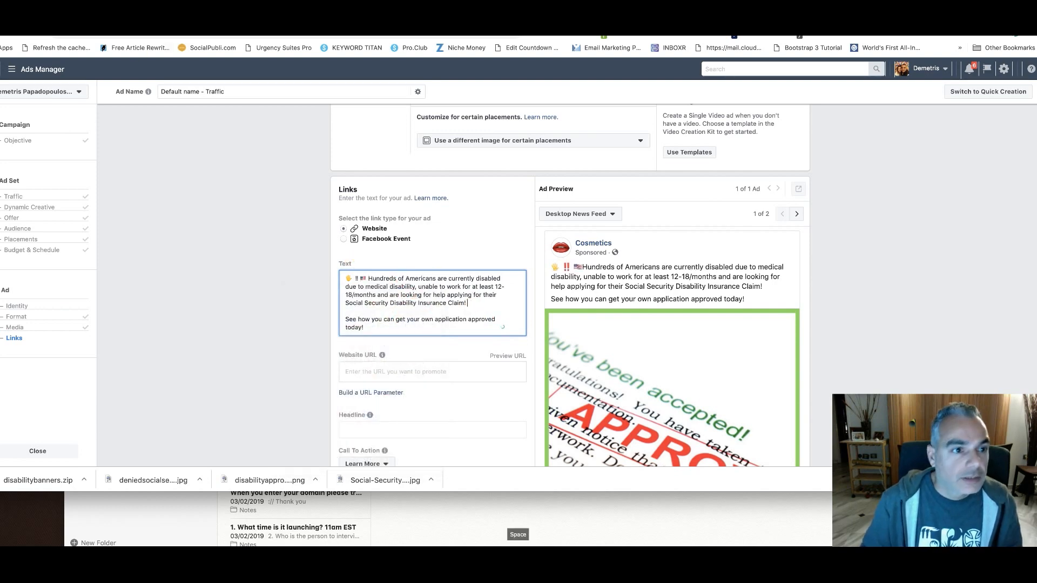
Insert the megaphone emoji after "Social Security Disability Insurance Claim!" in the ad text
{"action": "left_click", "coordinate": [86, 36]}
{"action": "left_click", "coordinate": [142, 119]}
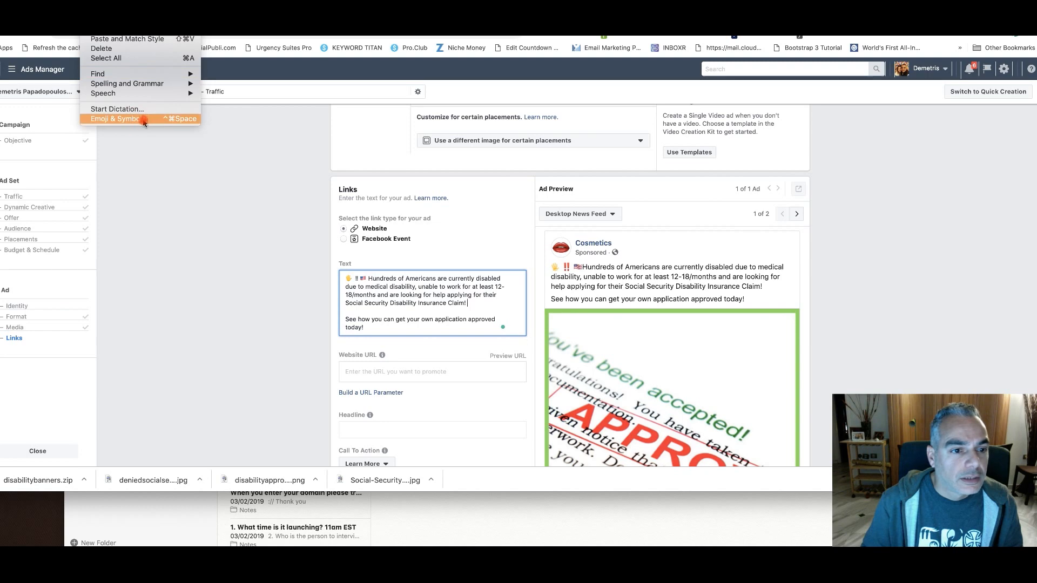
{"action": "scroll", "coordinate": [447, 346], "scroll_direction": "up", "scroll_amount": 15}
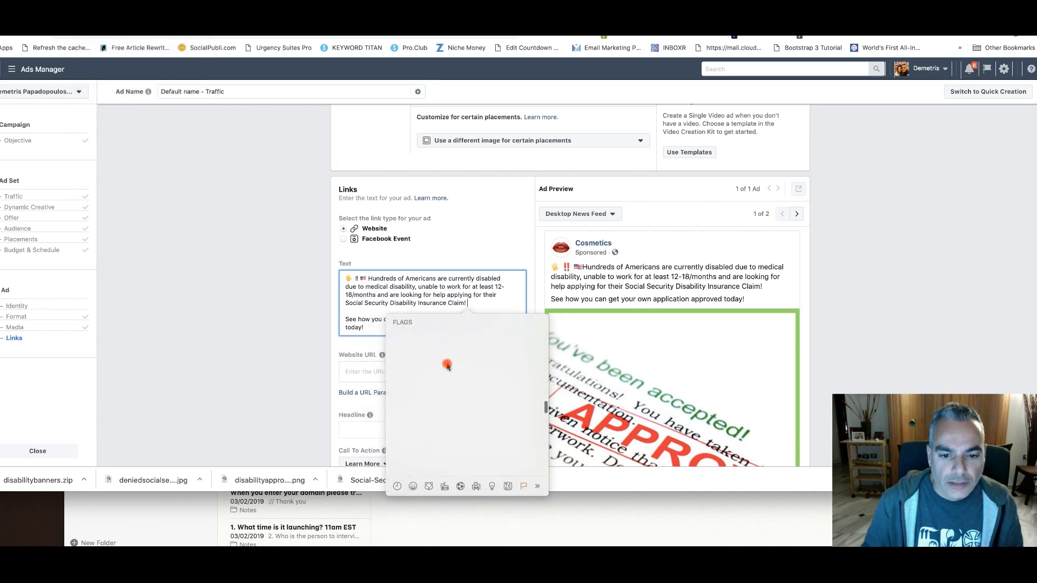
{"action": "scroll", "coordinate": [447, 365], "scroll_direction": "up", "scroll_amount": 5}
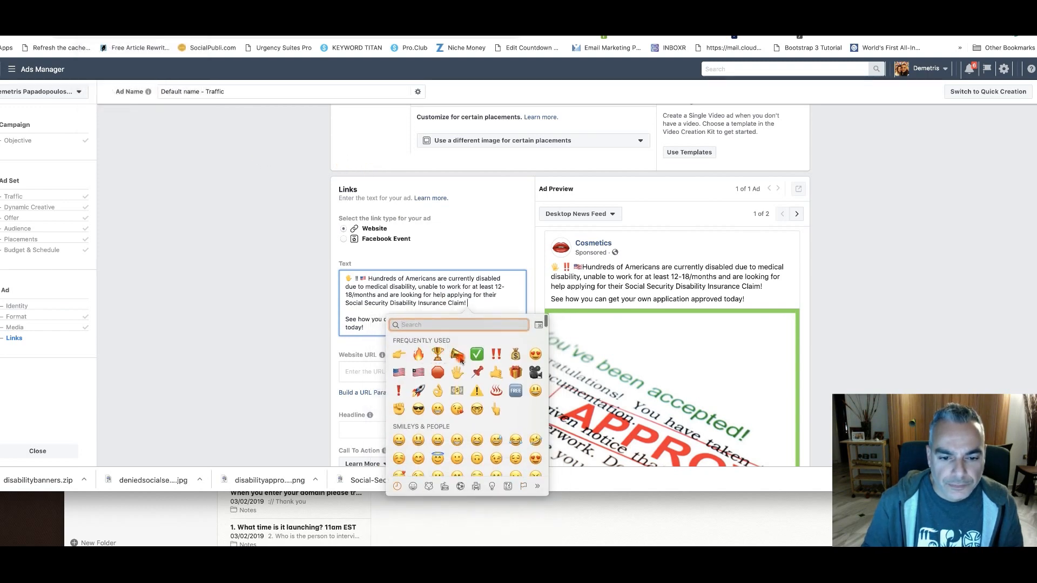
{"action": "left_click", "coordinate": [456, 356]}
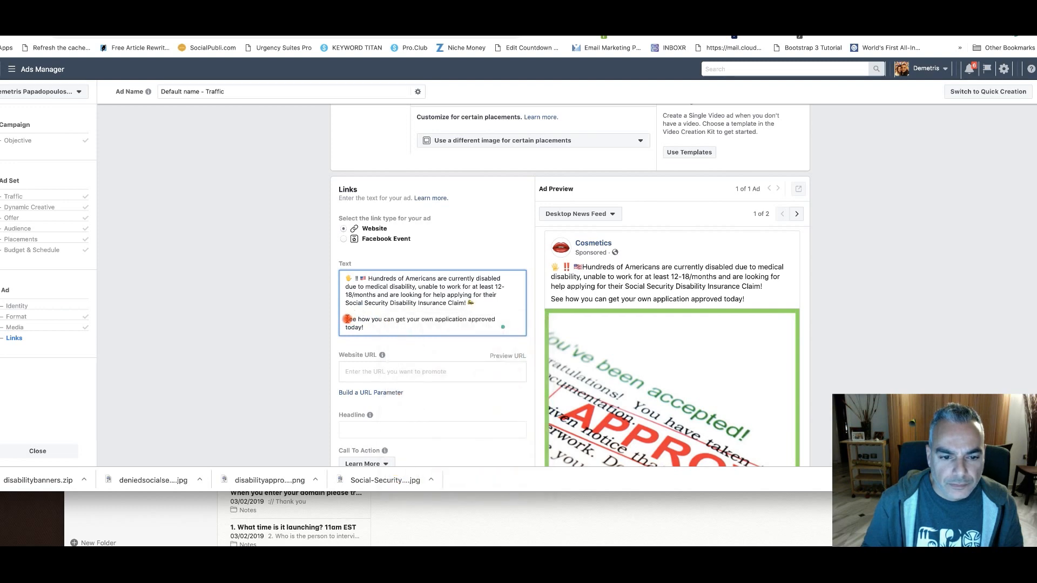
Insert the green check mark emoji before "See how you can get your own application approved today!" in the ad text
{"action": "left_click", "coordinate": [68, 3]}
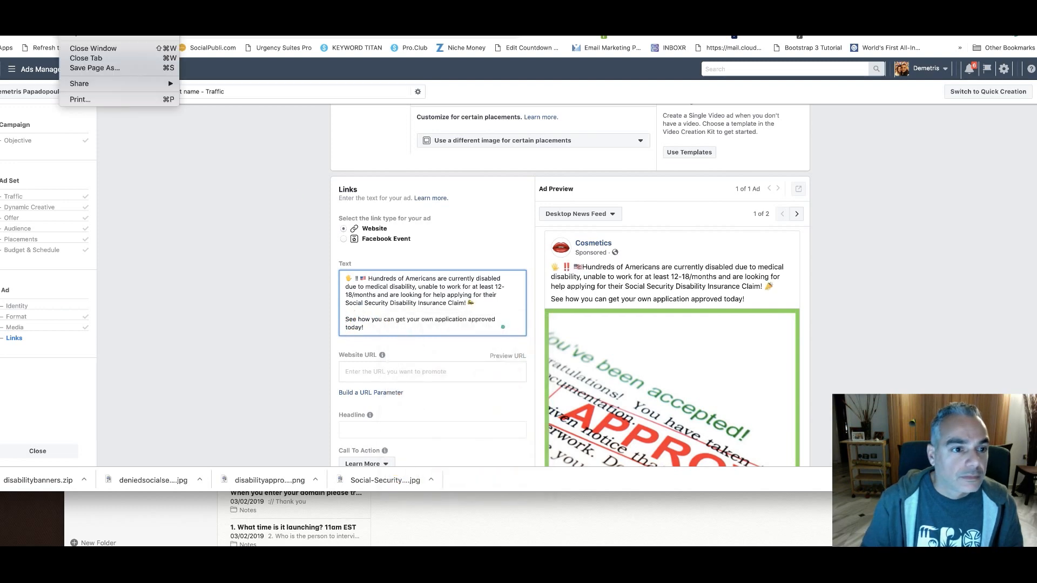
{"action": "mouse_move", "coordinate": [92, 2]}
{"action": "left_click", "coordinate": [105, 120]}
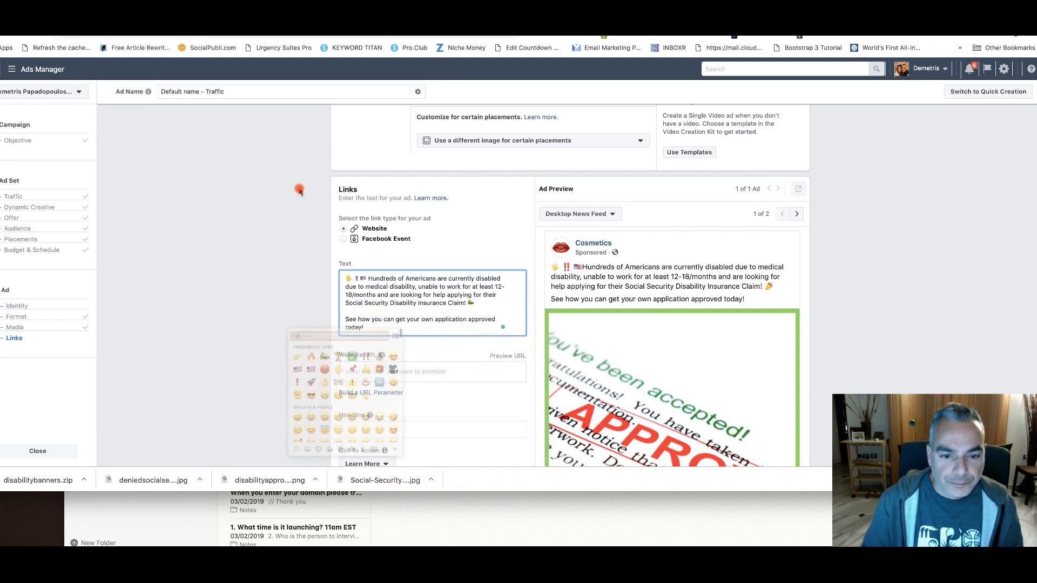
{"action": "left_click", "coordinate": [357, 370]}
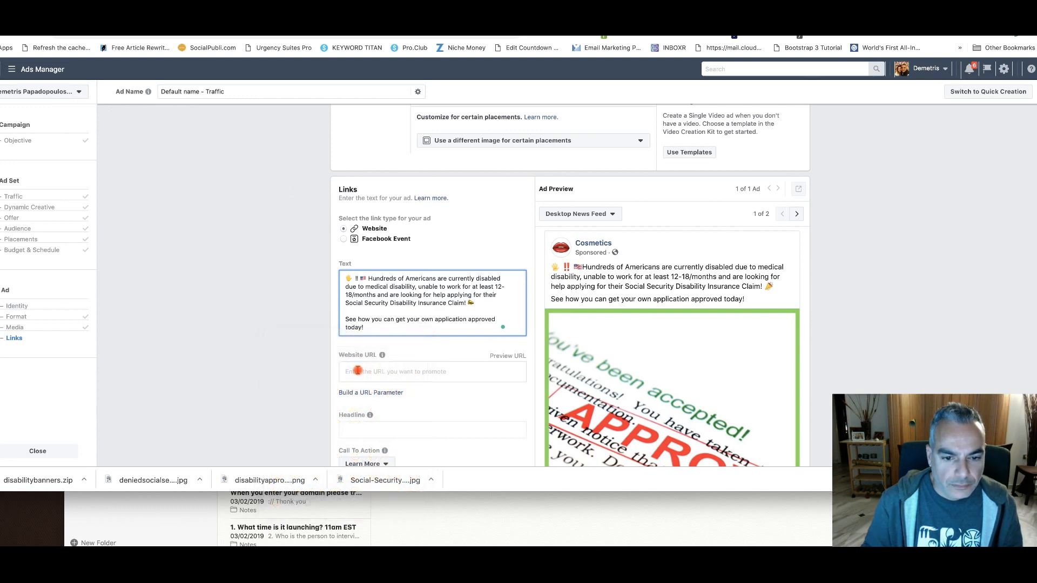
Copy "disabilitybenefits" from the address of the survey landing page and paste it as the ad's website URL
{"action": "scroll", "coordinate": [400, 286], "scroll_direction": "down", "scroll_amount": 3}
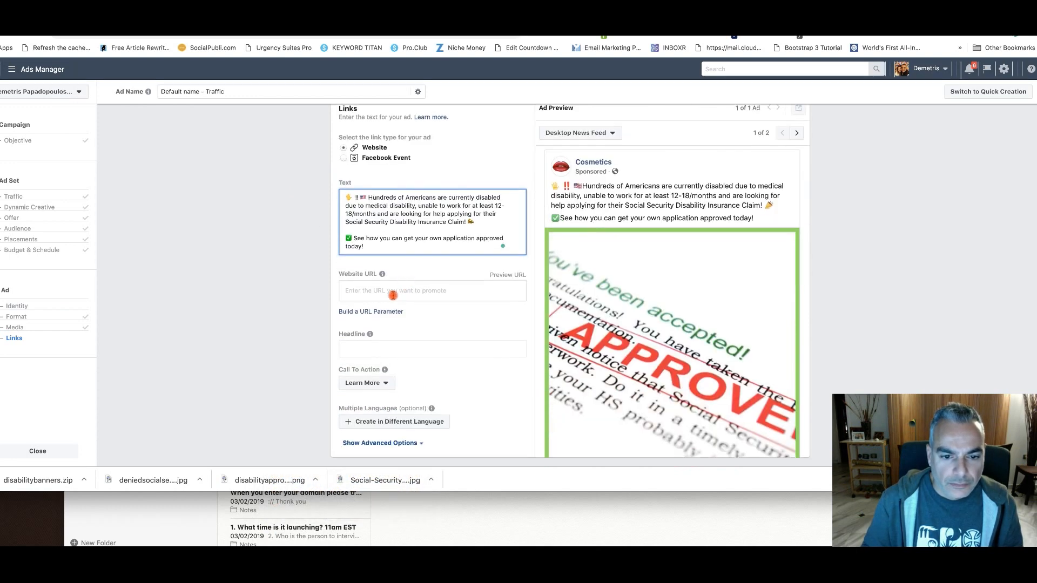
{"action": "left_click", "coordinate": [395, 295]}
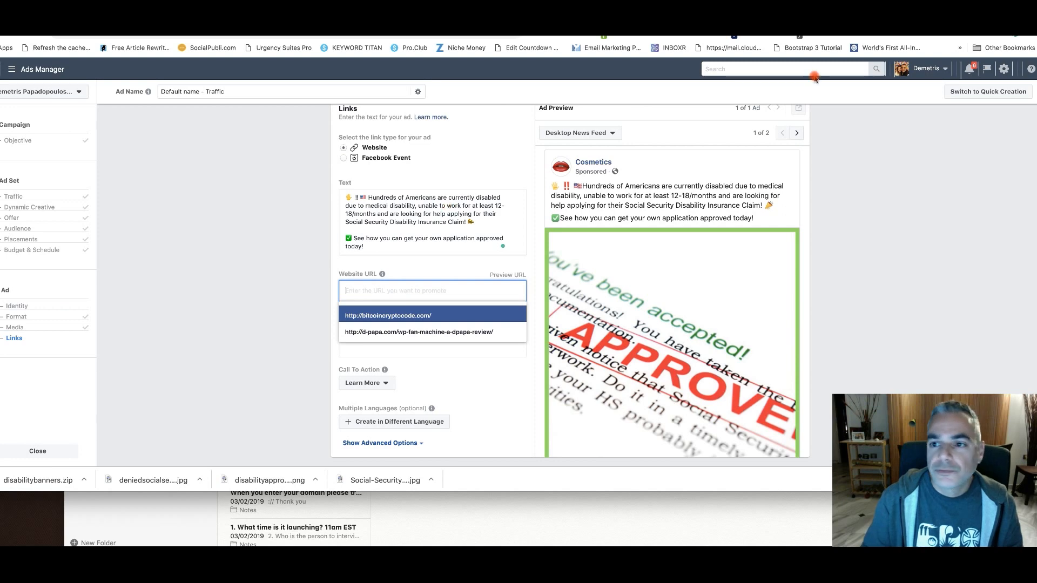
{"action": "left_click", "coordinate": [930, 176]}
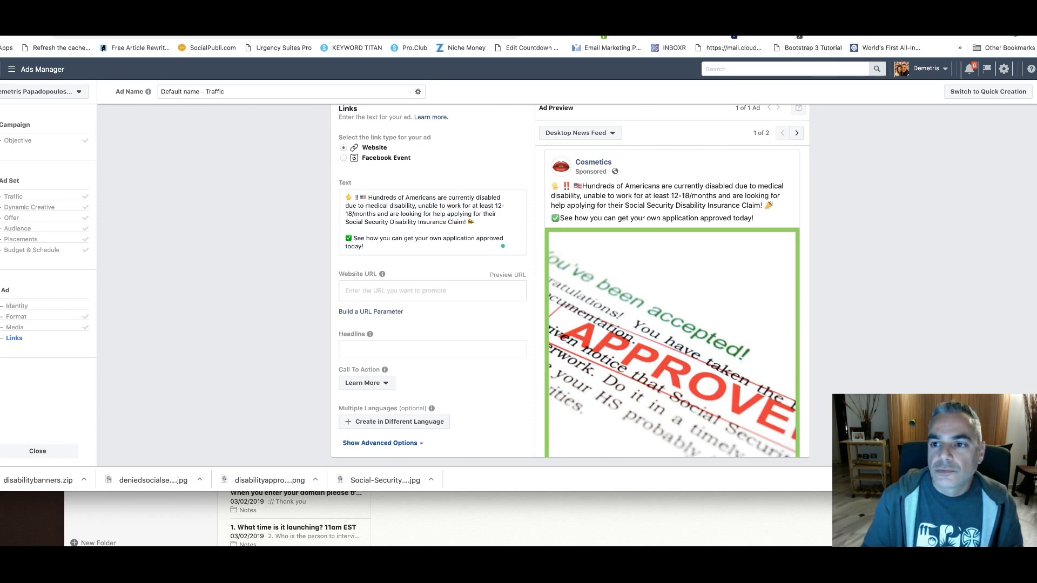
{"action": "key", "text": "ctrl+Tab"}
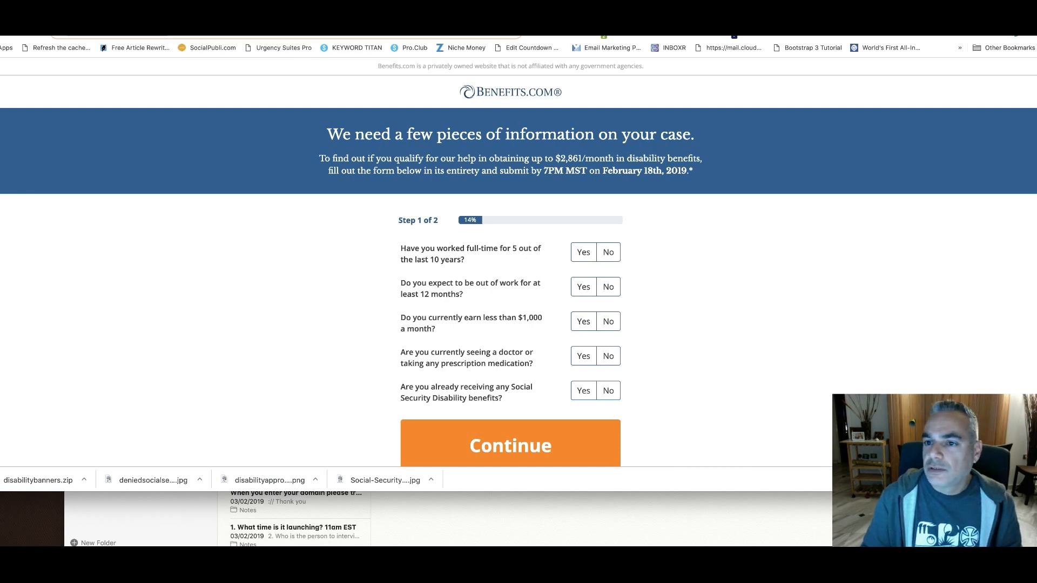
{"action": "key", "text": "ctrl+shift+Tab"}
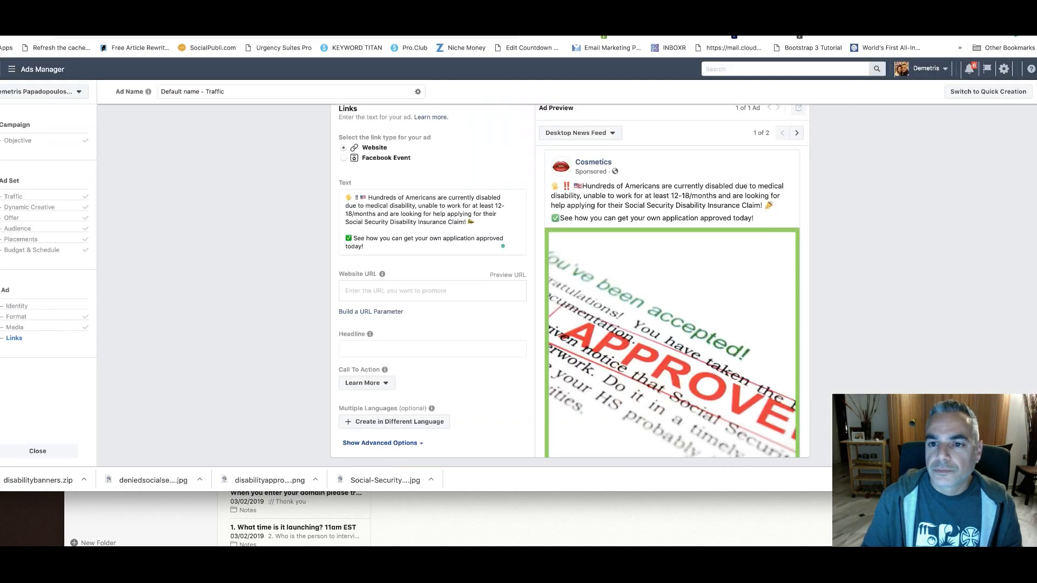
{"action": "key", "text": "ctrl+Tab"}
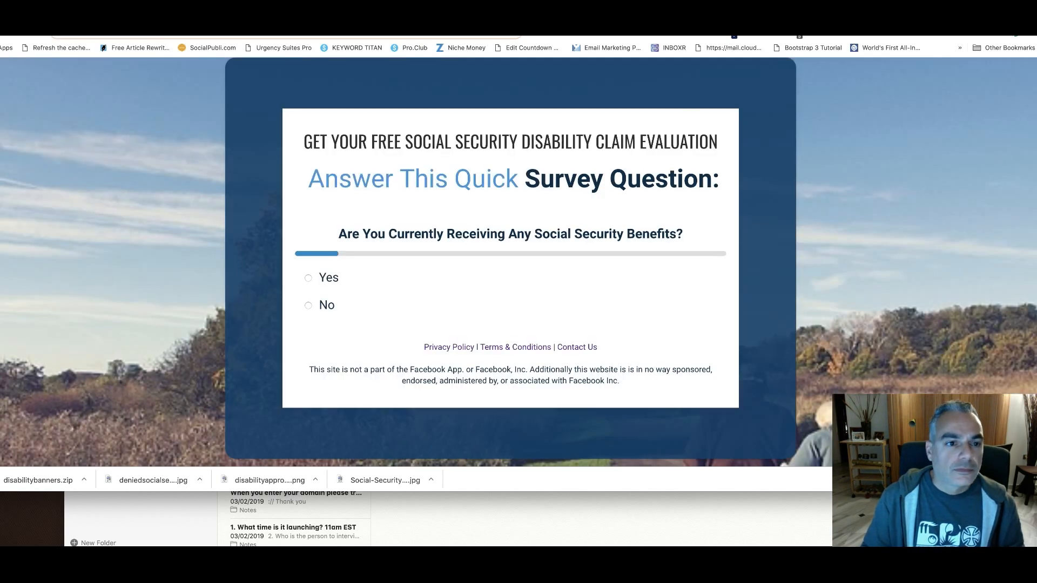
{"action": "right_click", "coordinate": [226, 34]}
{"action": "left_click", "coordinate": [278, 93]}
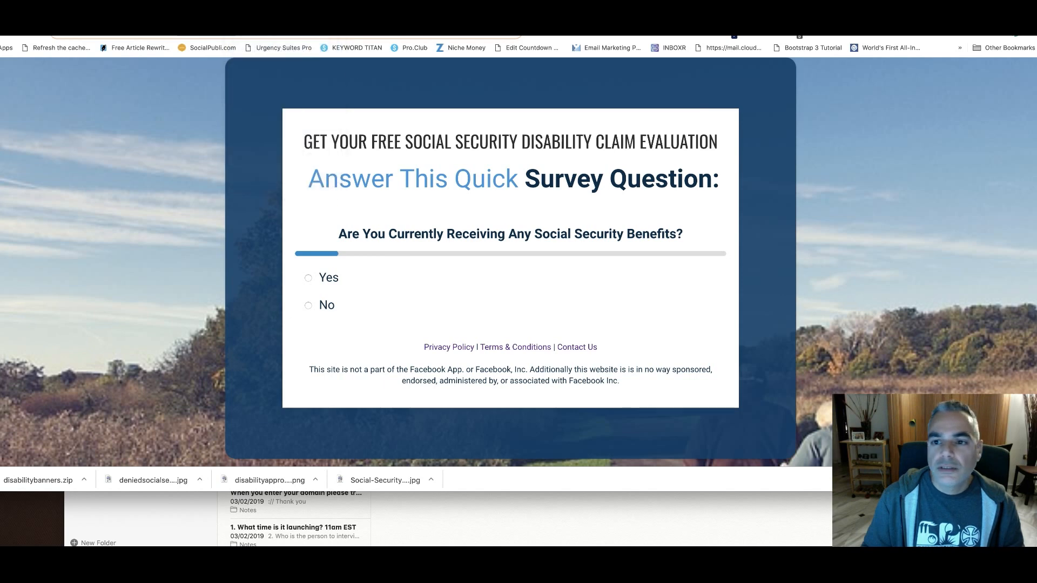
{"action": "key", "text": "ctrl+shift+Tab"}
{"action": "left_click", "coordinate": [422, 292]}
{"action": "type", "text": "disabilitybenefits"}
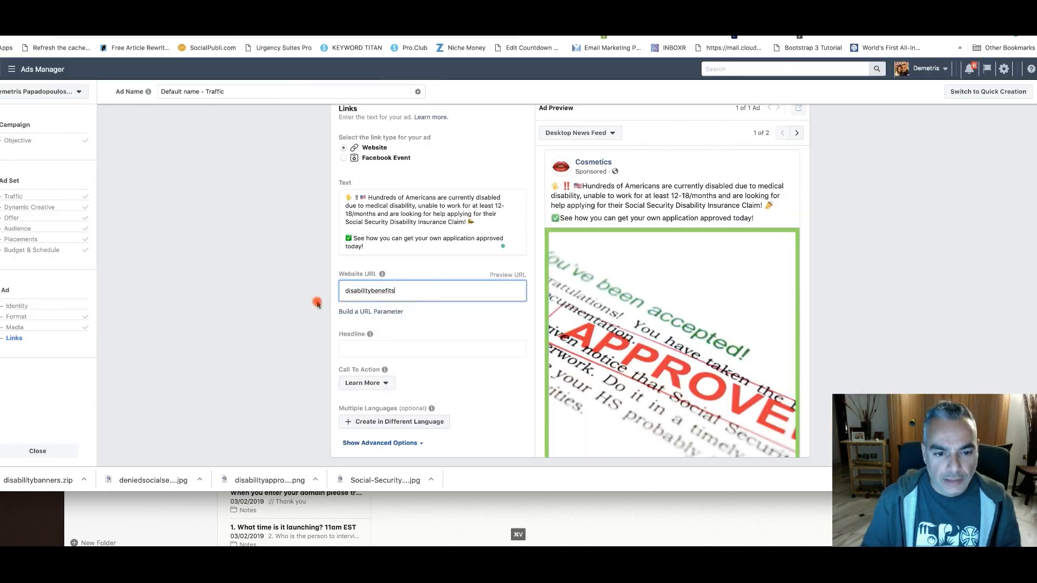
{"action": "double_click", "coordinate": [346, 292]}
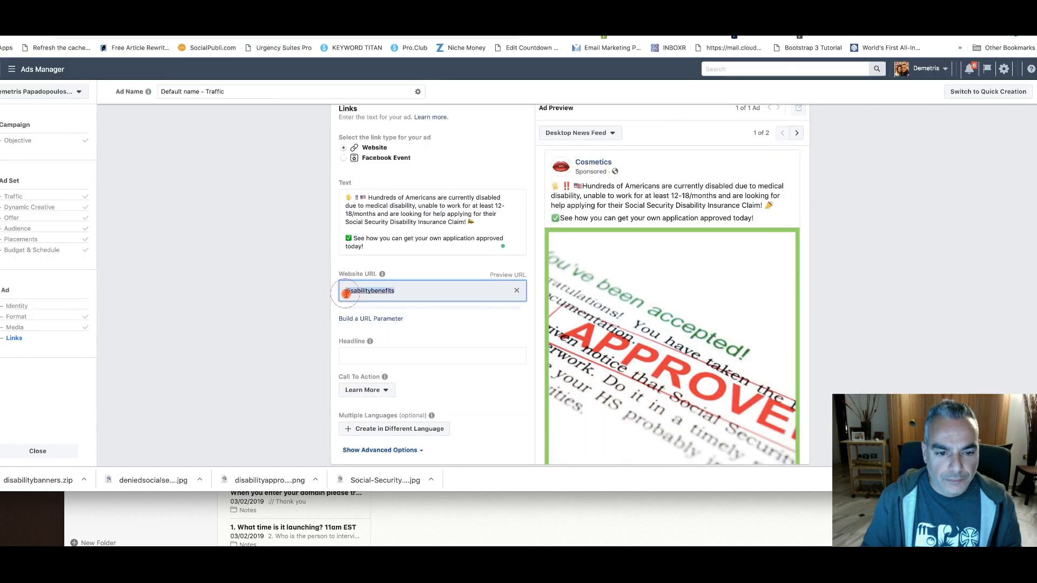
{"action": "key", "text": "Left"}
{"action": "type", "text": "https://disab"}
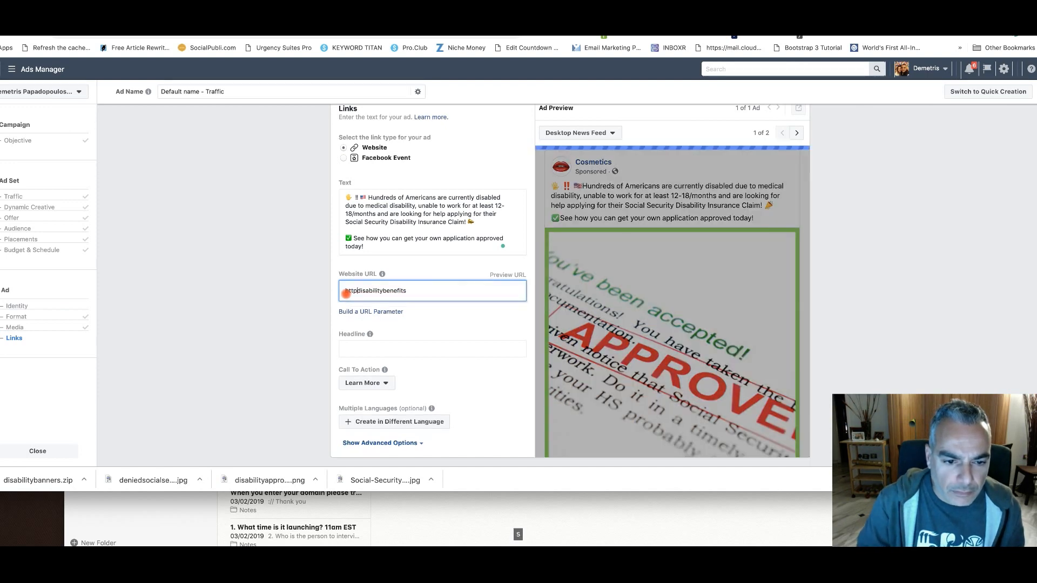
{"action": "type", "text": "ility"}
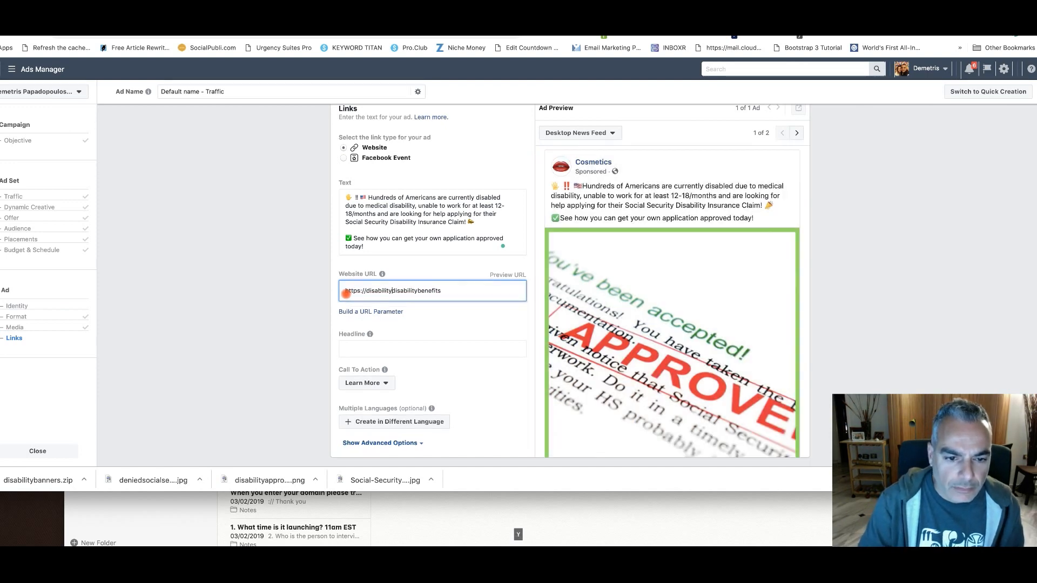
{"action": "key", "text": "BackSpace"}
{"action": "key", "text": "BackSpace"}
{"action": "key", "text": "BackSpace"}
{"action": "key", "text": "BackSpace"}
{"action": "key", "text": "BackSpace"}
{"action": "key", "text": "BackSpace"}
{"action": "key", "text": "BackSpace"}
{"action": "key", "text": "BackSpace"}
{"action": "key", "text": "BackSpace"}
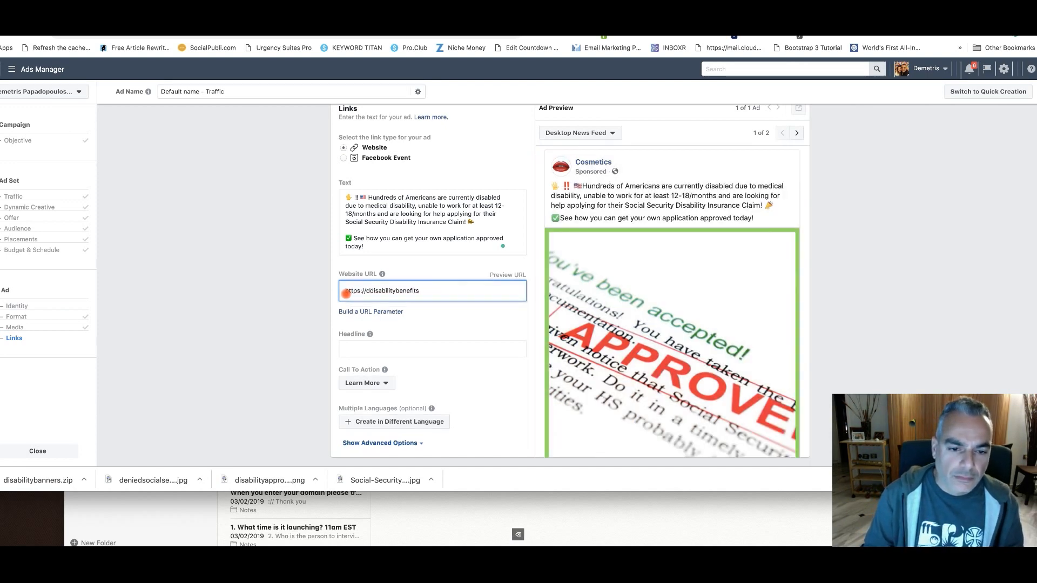
{"action": "type", "text": "estinytuningsec"}
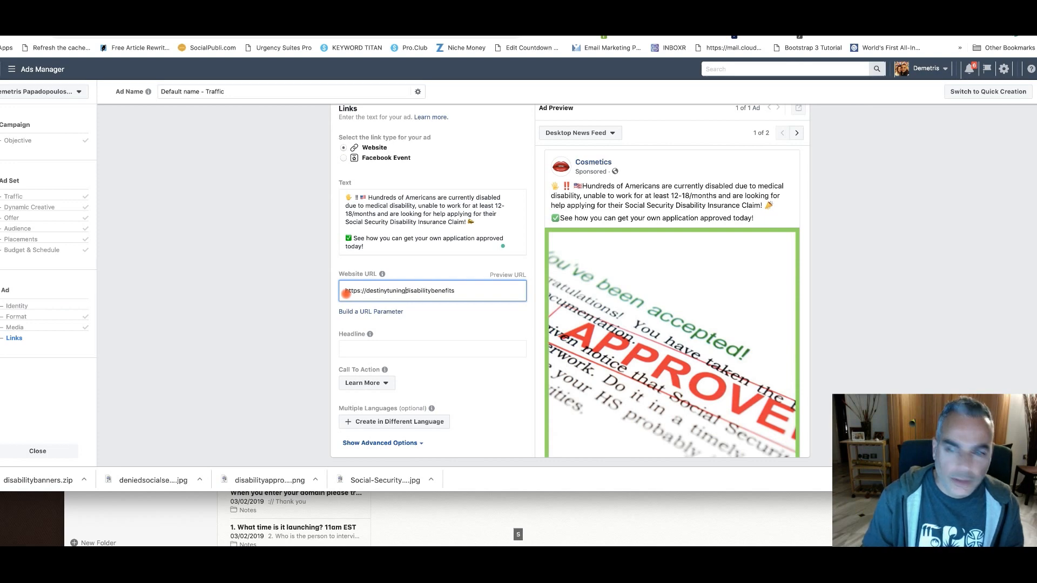
{"action": "type", "text": "ret.com/"}
Copy the full website URL, open it in a new browser tab to check the landing page, and return to the ad
{"action": "key", "text": "super+a"}
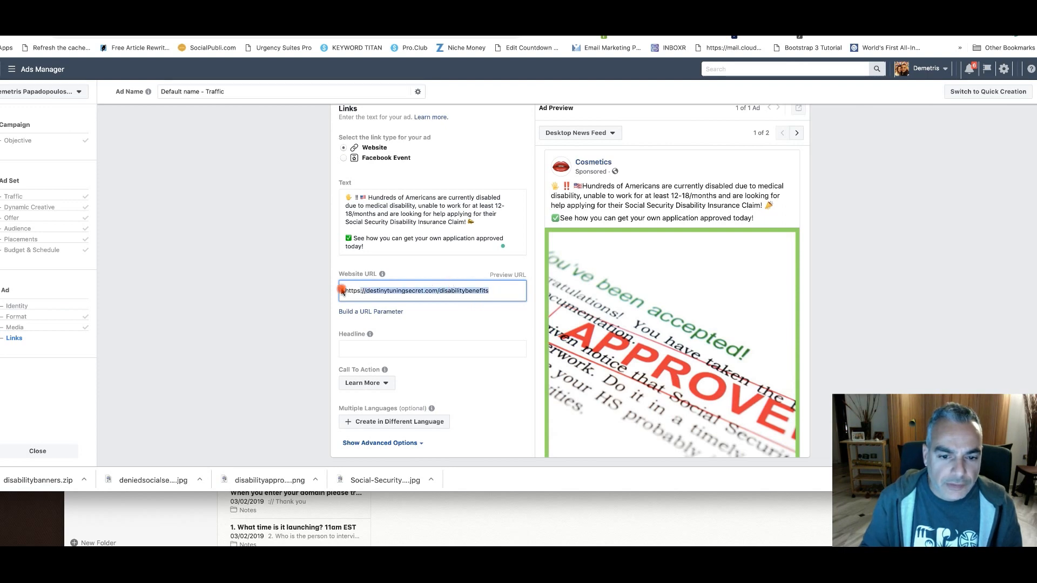
{"action": "key", "text": "super+c"}
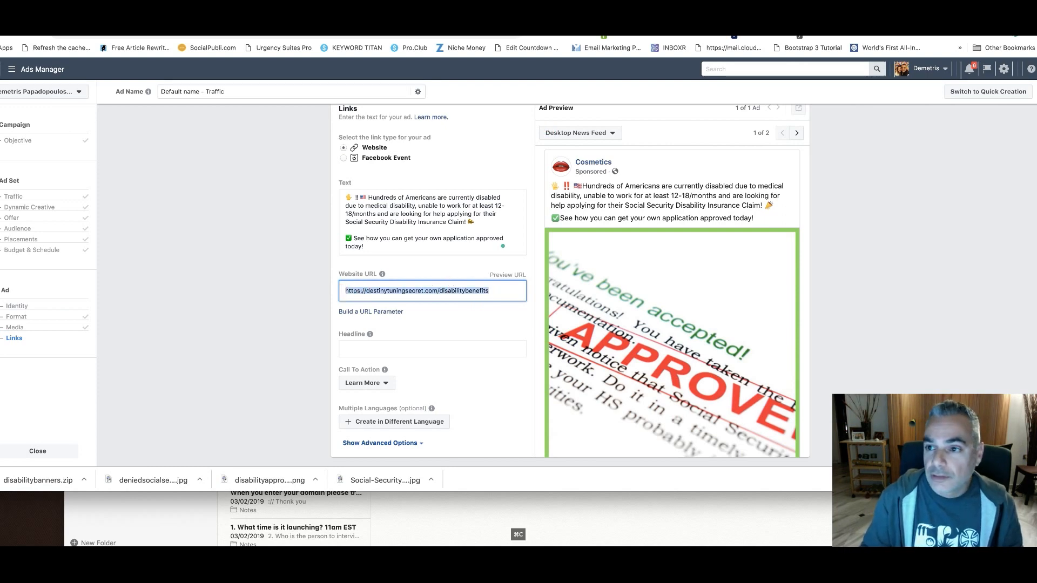
{"action": "key", "text": "super+t"}
{"action": "key", "text": "super+v"}
{"action": "key", "text": "Return"}
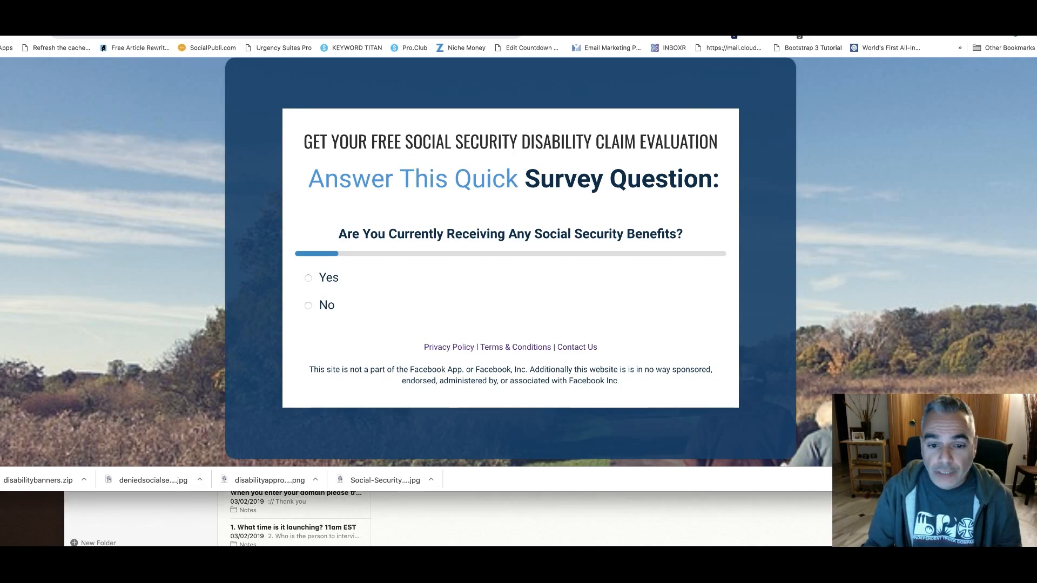
{"action": "left_click", "coordinate": [410, 10]}
Enter "Free Social Security Disability Claim Evaluation" as the ad's headline
{"action": "scroll", "coordinate": [558, 264], "scroll_direction": "down", "scroll_amount": 1}
{"action": "scroll", "coordinate": [478, 263], "scroll_direction": "down", "scroll_amount": 3}
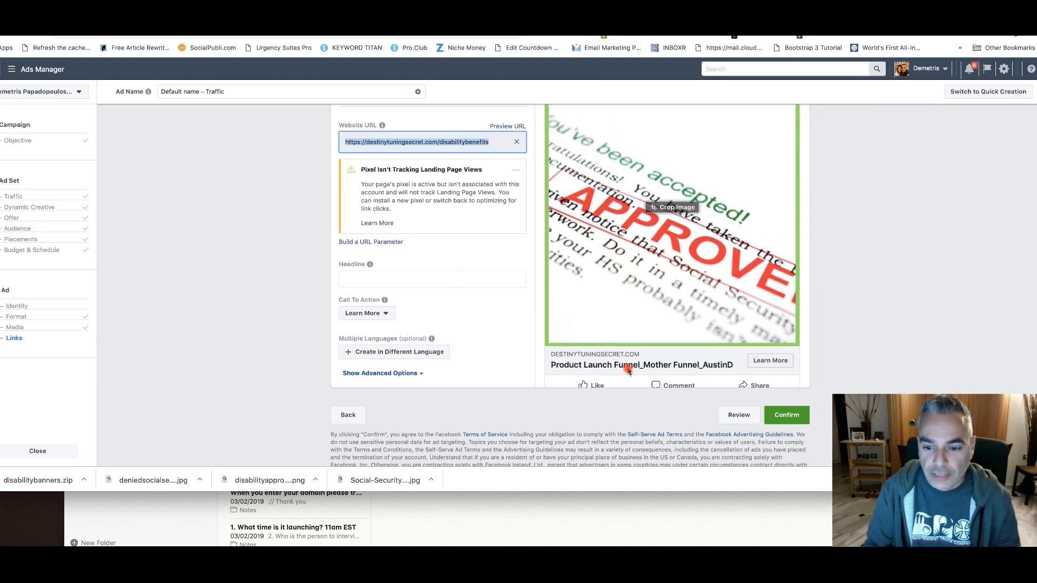
{"action": "scroll", "coordinate": [486, 338], "scroll_direction": "up", "scroll_amount": 2}
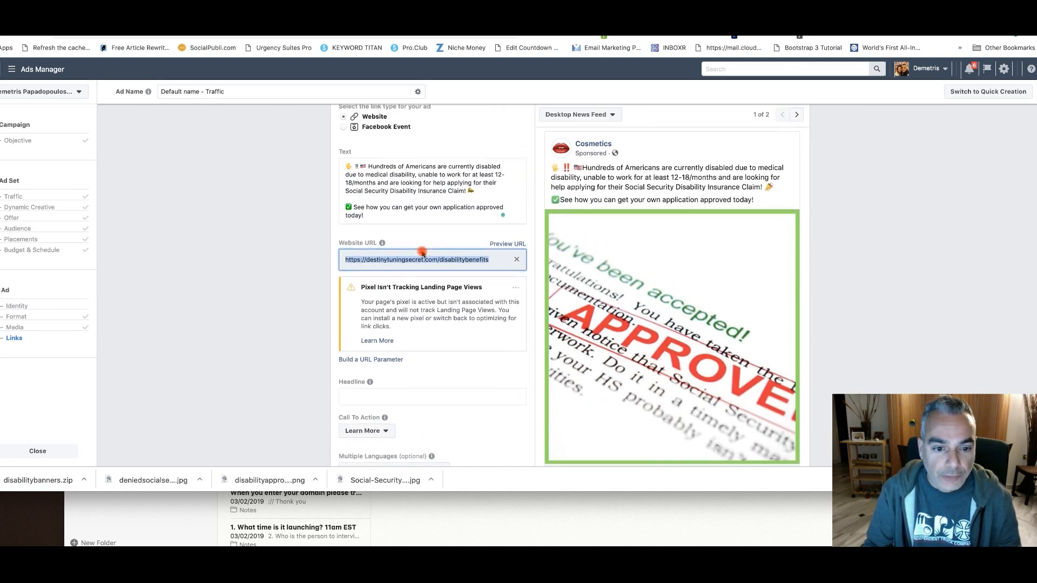
{"action": "scroll", "coordinate": [399, 330], "scroll_direction": "down", "scroll_amount": 1}
{"action": "left_click", "coordinate": [400, 338]}
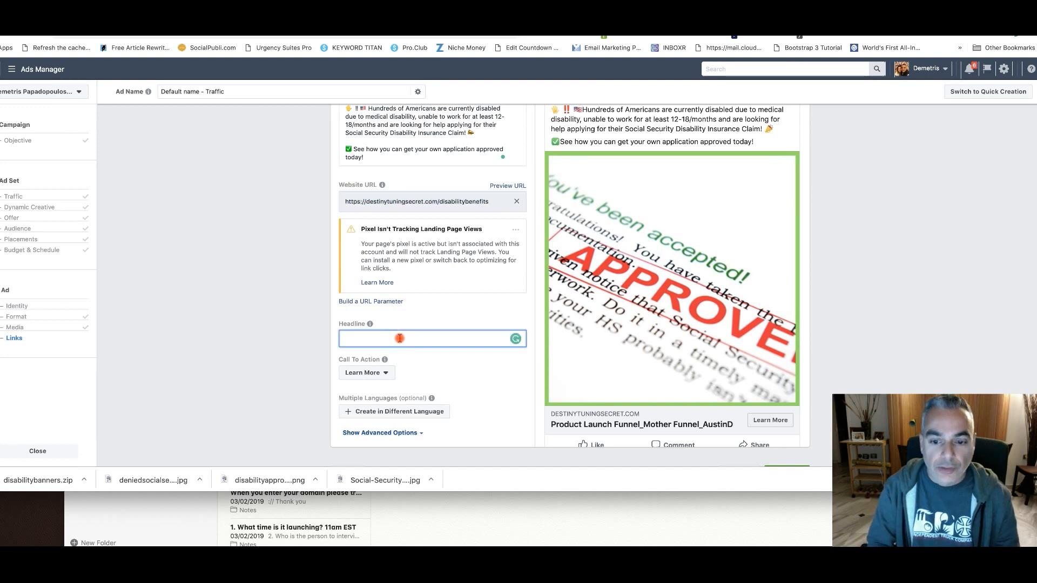
{"action": "type", "text": "Free Social Secur"}
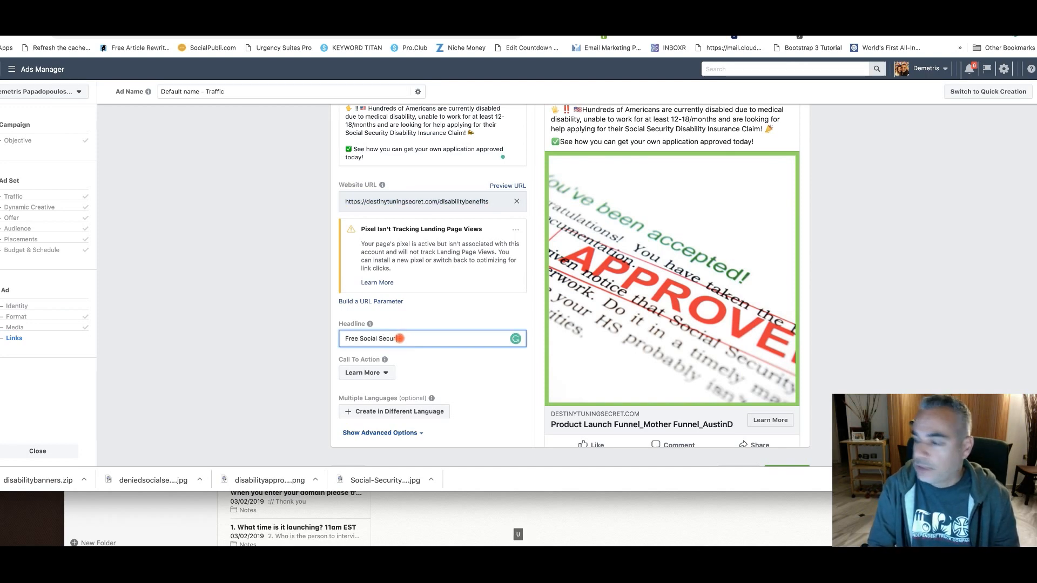
{"action": "type", "text": "iuty Sty . D"}
{"action": "key", "text": "BackSpace"}
{"action": "type", "text": "is"}
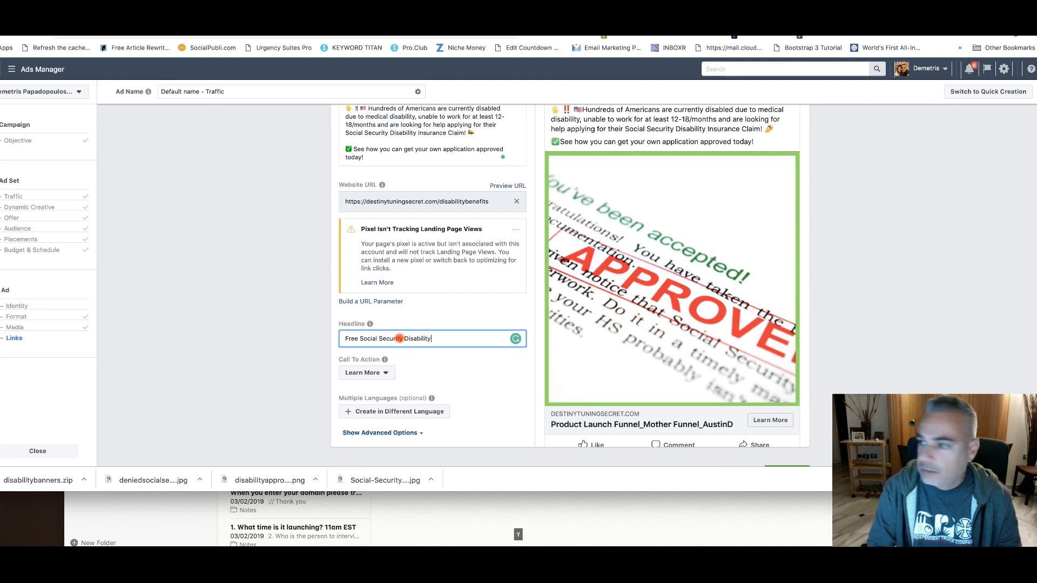
{"action": "type", "text": "ability Claim Evaluation"}
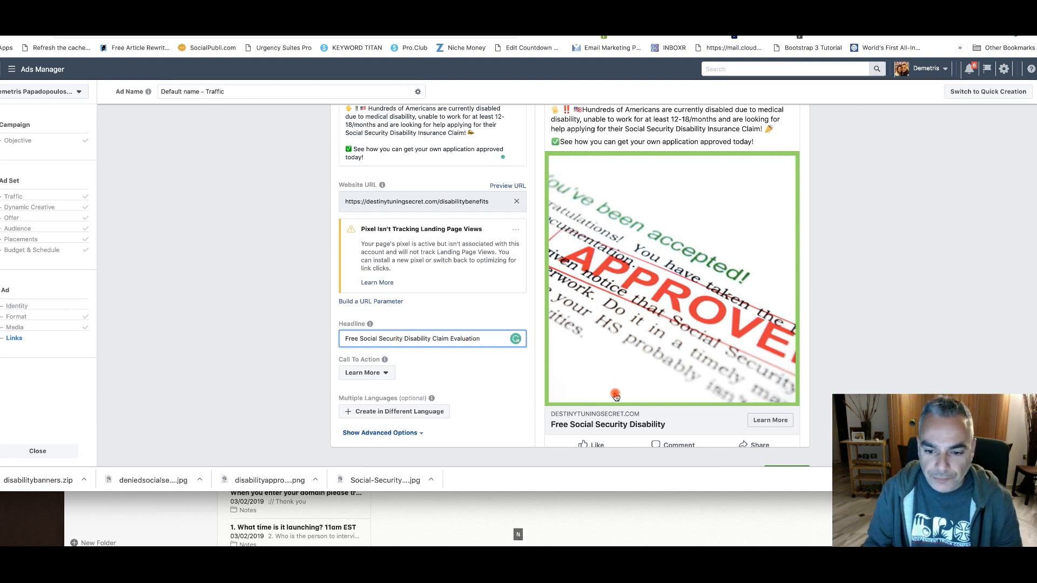
Check the headline and ad text in the desktop news feed preview
{"action": "scroll", "coordinate": [616, 398], "scroll_direction": "down", "scroll_amount": 1}
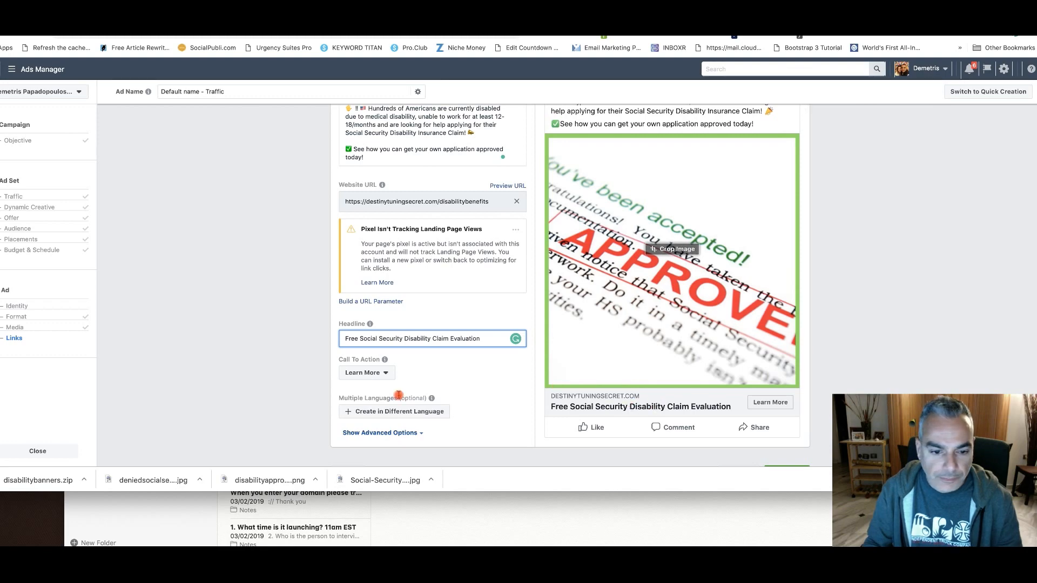
{"action": "scroll", "coordinate": [378, 389], "scroll_direction": "down", "scroll_amount": 2}
{"action": "scroll", "coordinate": [372, 380], "scroll_direction": "up", "scroll_amount": 4}
{"action": "scroll", "coordinate": [371, 380], "scroll_direction": "up", "scroll_amount": 10}
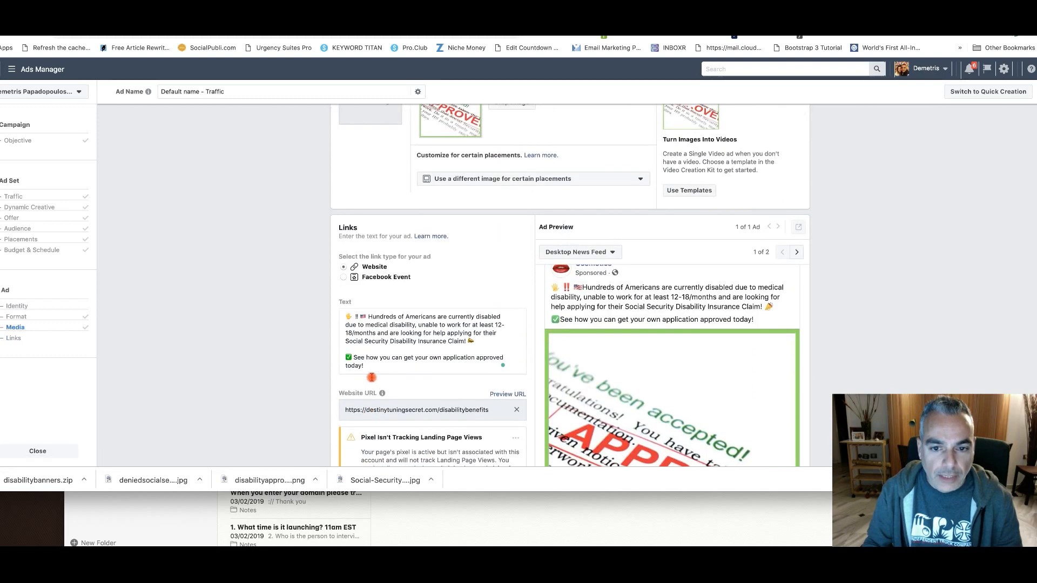
Start a new Brand or Product Facebook Page for the ad, named "DisabilityBenefits4u", in the Website category
{"action": "scroll", "coordinate": [414, 280], "scroll_direction": "up", "scroll_amount": 3}
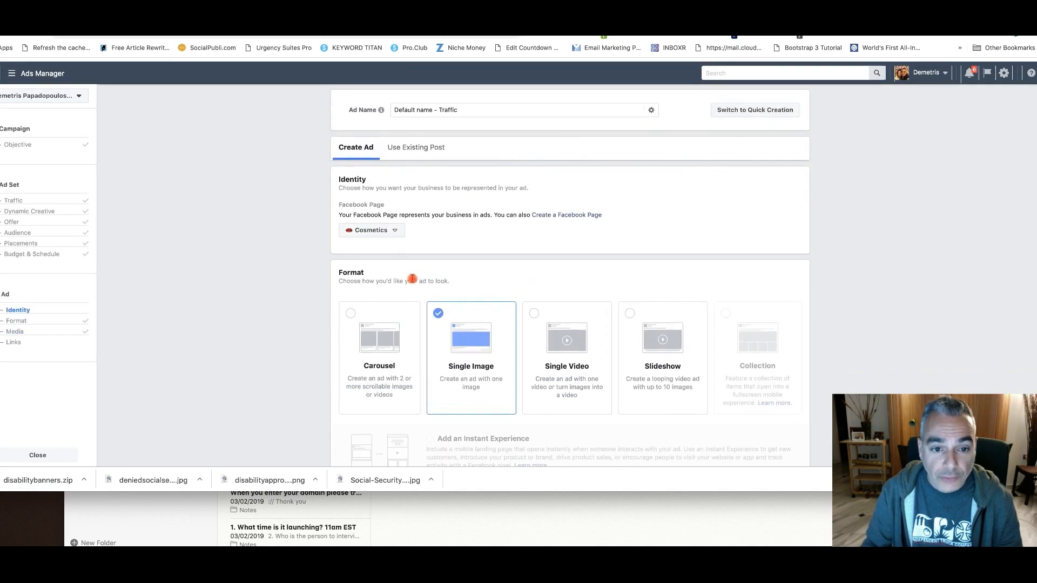
{"action": "left_click", "coordinate": [395, 229]}
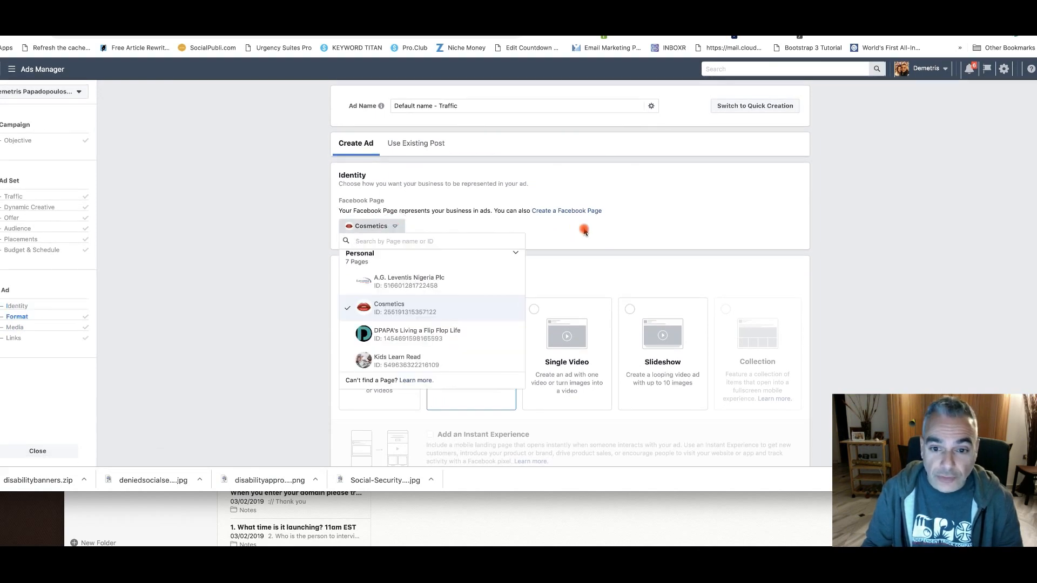
{"action": "left_click", "coordinate": [584, 227]}
{"action": "left_click", "coordinate": [578, 211]}
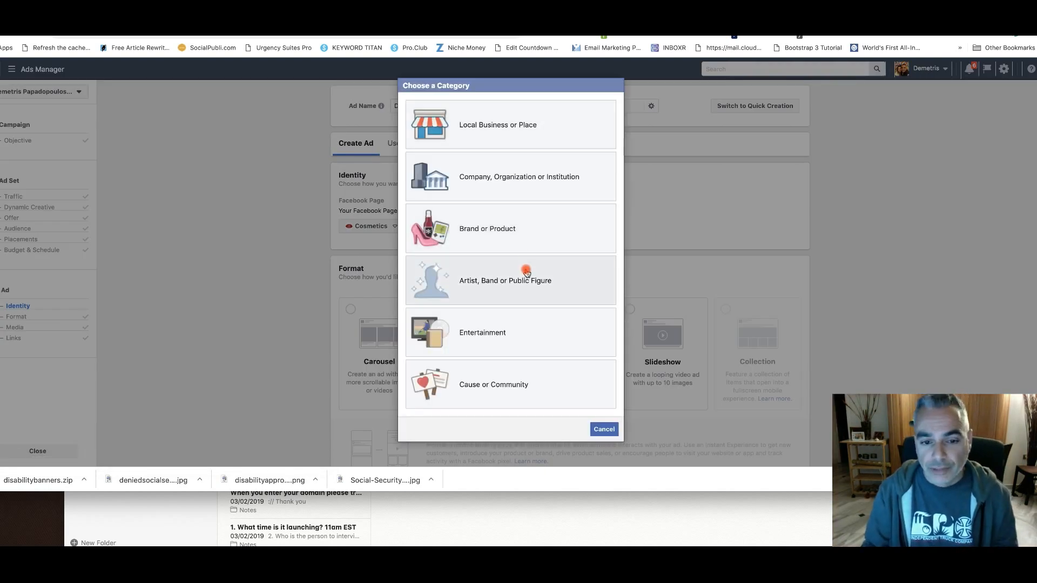
{"action": "left_click", "coordinate": [517, 242]}
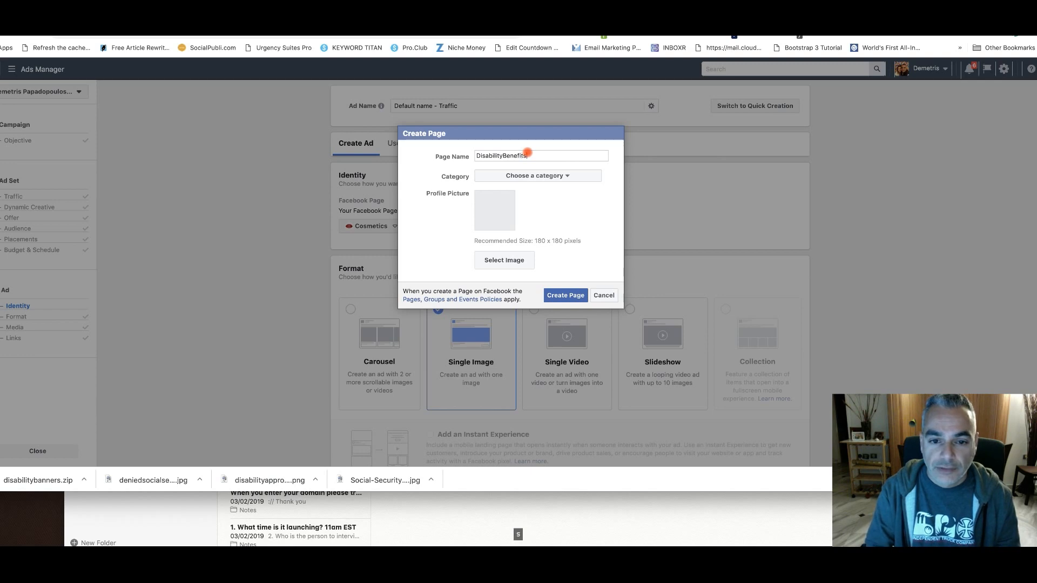
{"action": "left_click", "coordinate": [558, 176]}
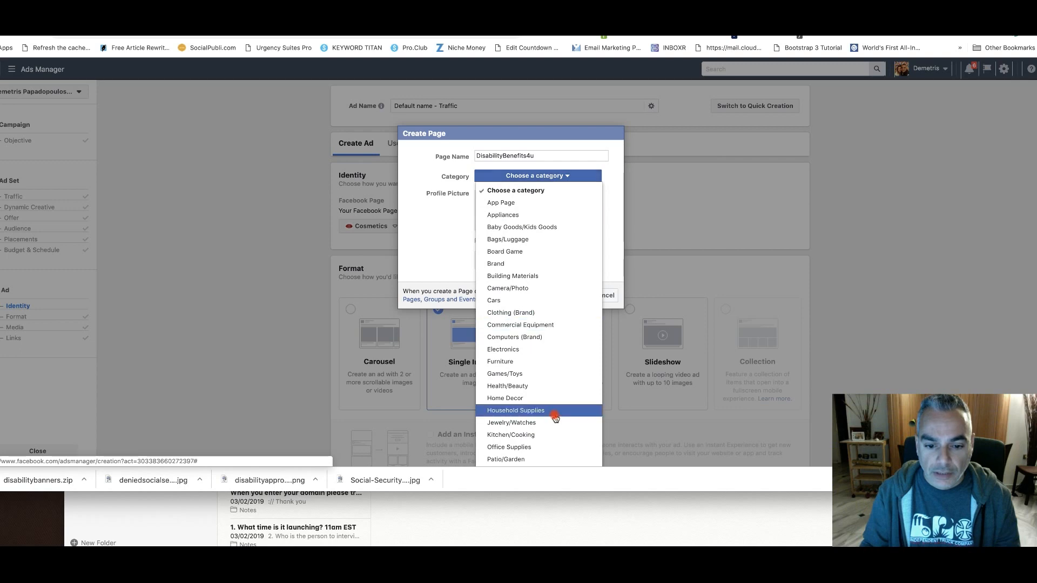
{"action": "scroll", "coordinate": [556, 412], "scroll_direction": "down", "scroll_amount": 5}
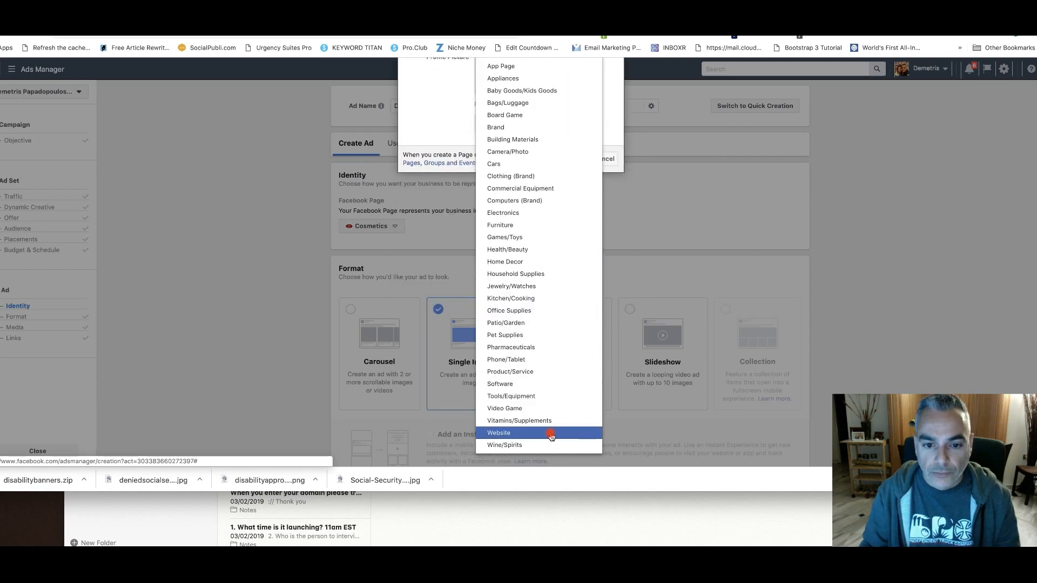
{"action": "left_click", "coordinate": [551, 434]}
Use the 800 × 800 image 1.png from the account library as the profile picture and create the page
{"action": "left_click", "coordinate": [504, 257]}
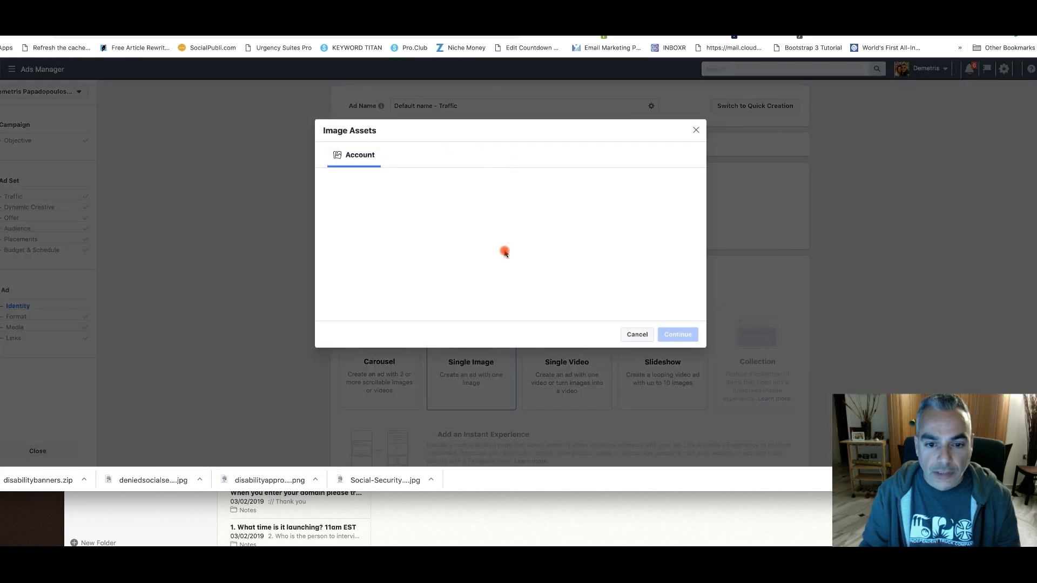
{"action": "left_click", "coordinate": [487, 181]}
{"action": "left_click", "coordinate": [490, 180]}
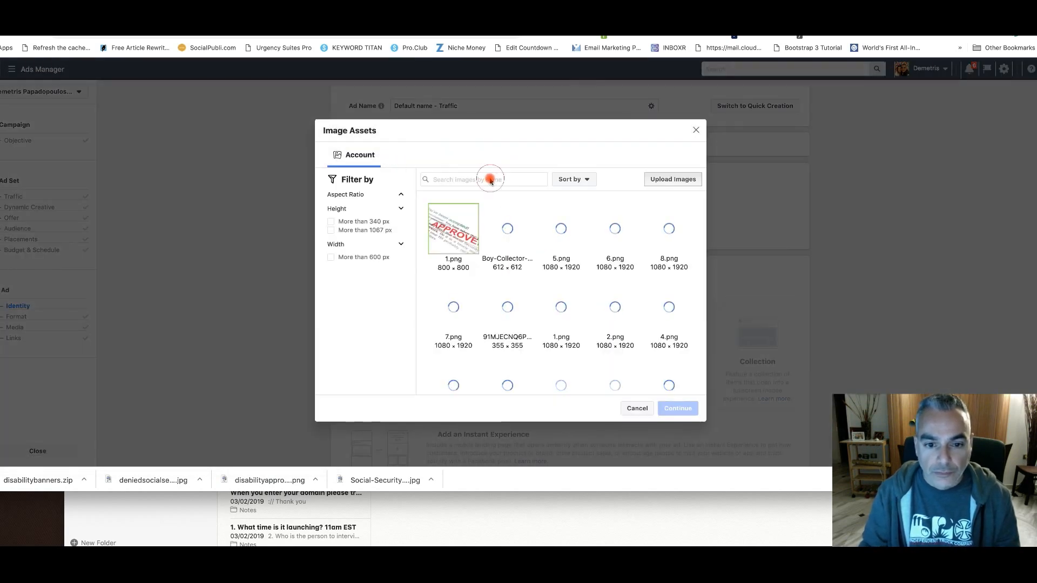
{"action": "left_click", "coordinate": [451, 233]}
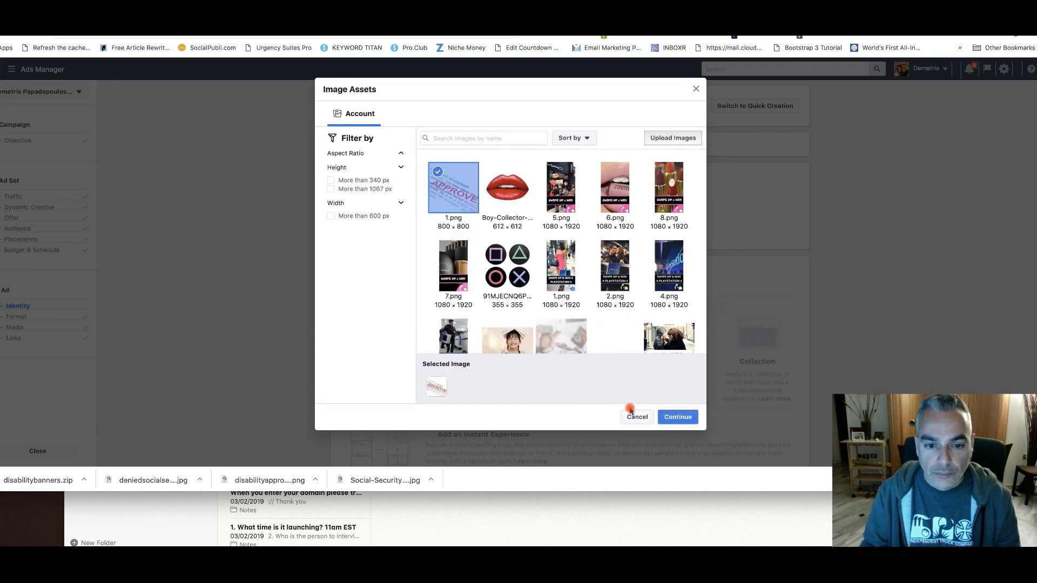
{"action": "left_click", "coordinate": [677, 416]}
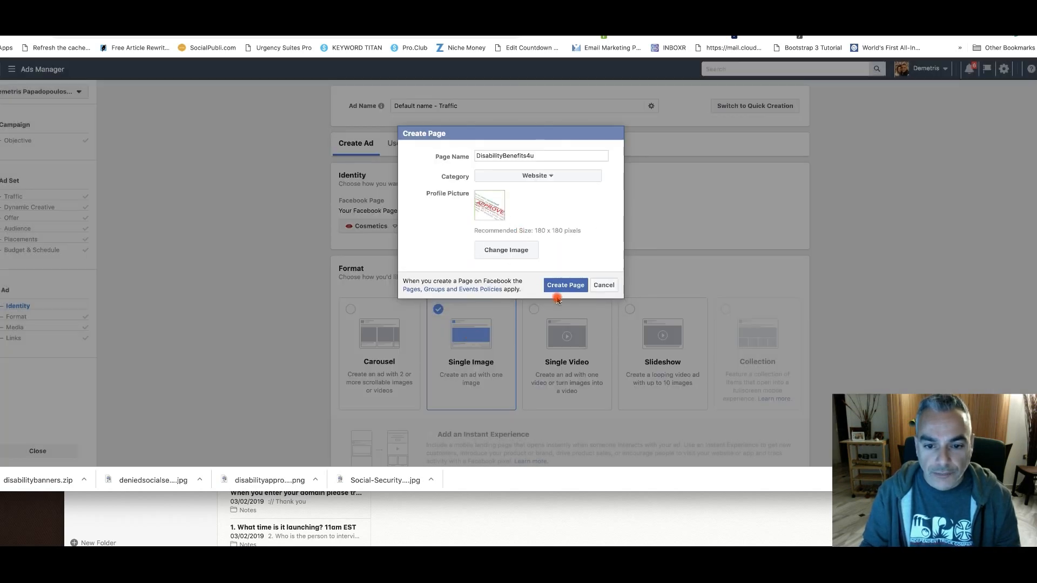
{"action": "left_click", "coordinate": [545, 286]}
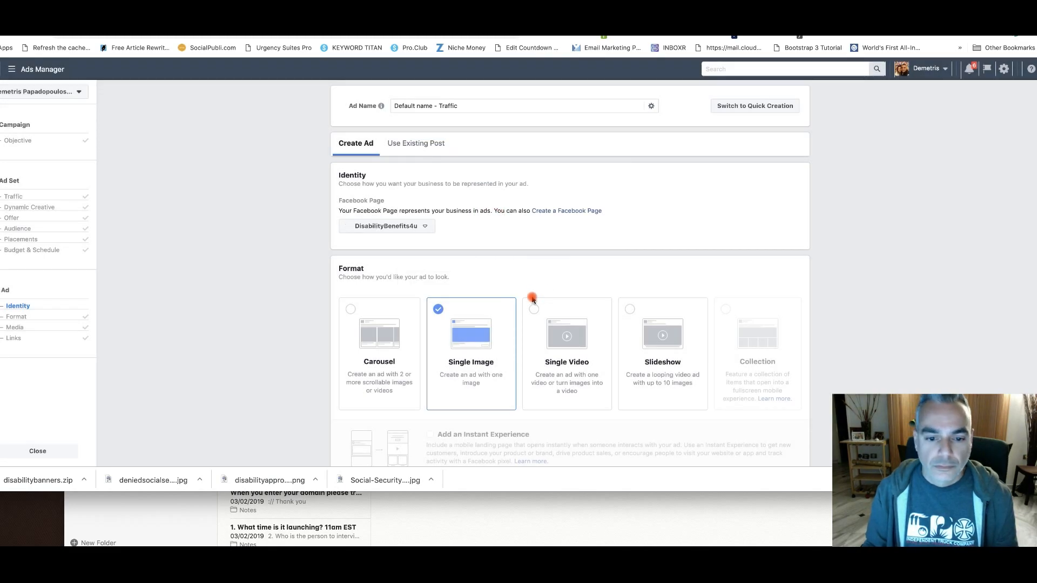
Review the ad's links, headline, call to action and preview, and read the image text notice above the confirmation
{"action": "scroll", "coordinate": [531, 300], "scroll_direction": "down", "scroll_amount": 4}
{"action": "scroll", "coordinate": [532, 301], "scroll_direction": "down", "scroll_amount": 8}
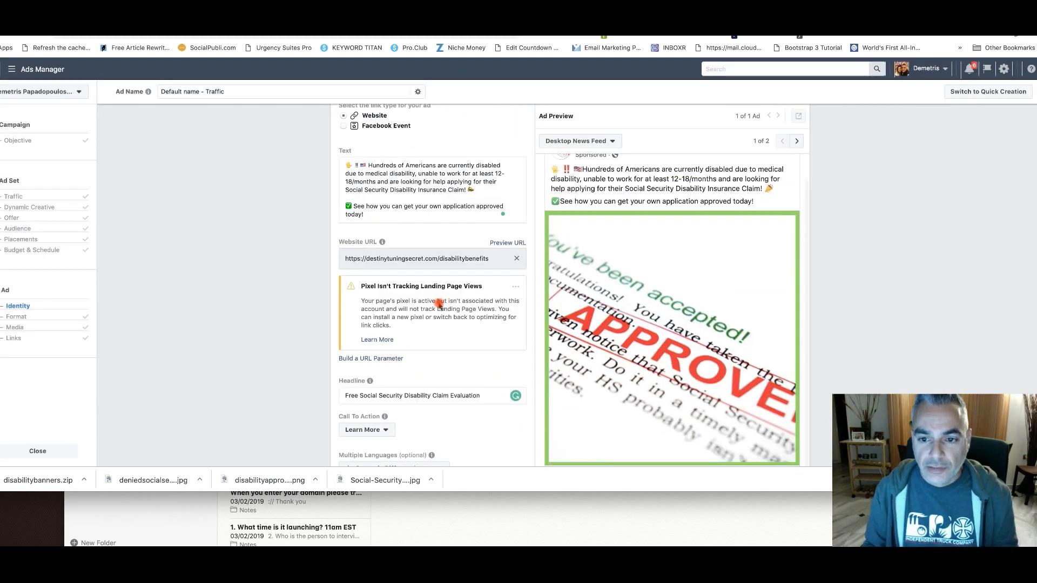
{"action": "scroll", "coordinate": [378, 300], "scroll_direction": "down", "scroll_amount": 2}
{"action": "scroll", "coordinate": [370, 298], "scroll_direction": "down", "scroll_amount": 2}
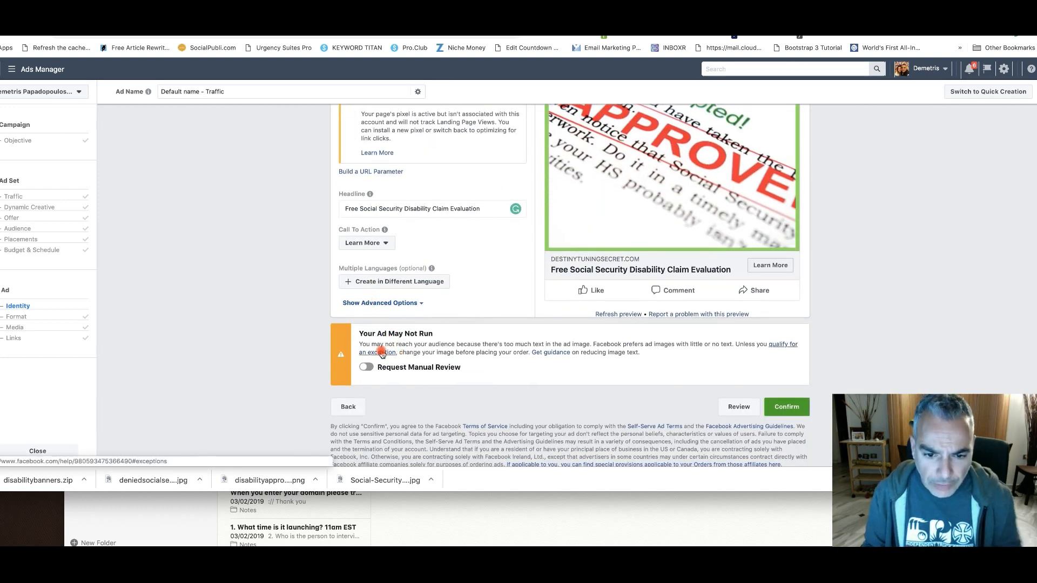
{"action": "scroll", "coordinate": [771, 242], "scroll_direction": "up", "scroll_amount": 1}
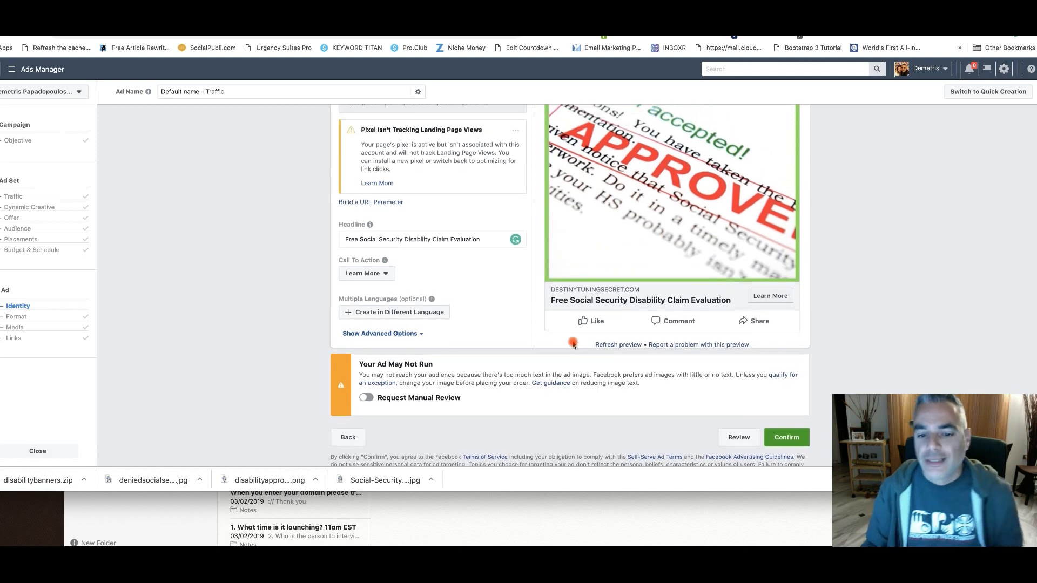
{"action": "scroll", "coordinate": [753, 241], "scroll_direction": "up", "scroll_amount": 3}
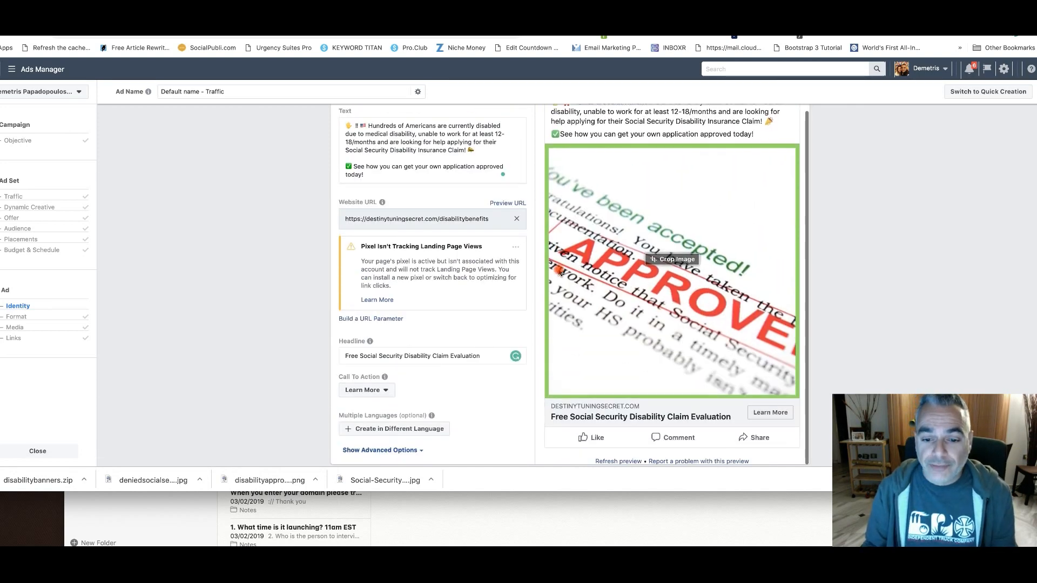
Search the free stock images for "Older Couples" and add the first row's 1000 × 668 photo as a second ad image
{"action": "scroll", "coordinate": [372, 286], "scroll_direction": "up", "scroll_amount": 8}
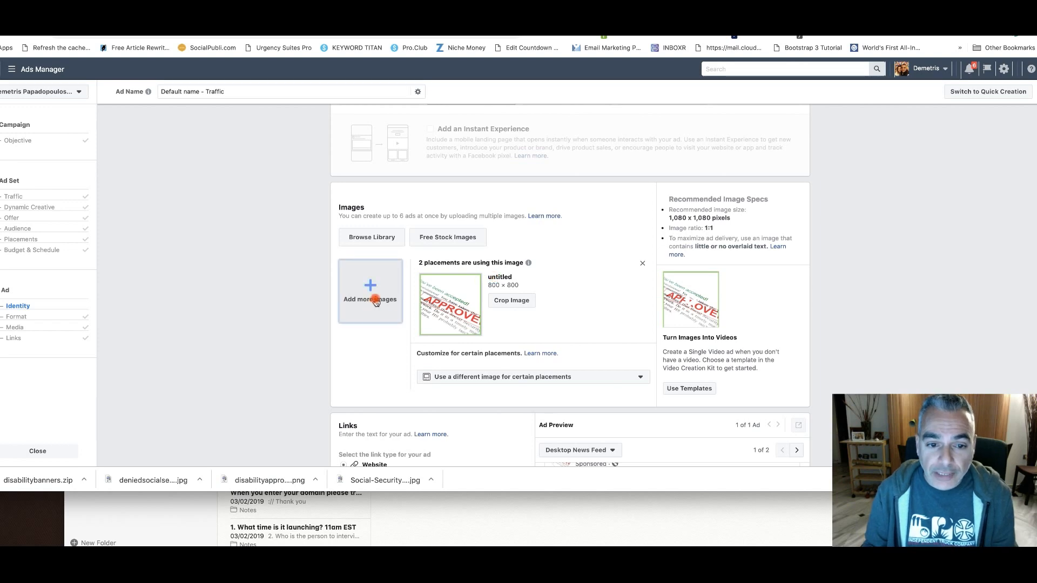
{"action": "left_click", "coordinate": [459, 237]}
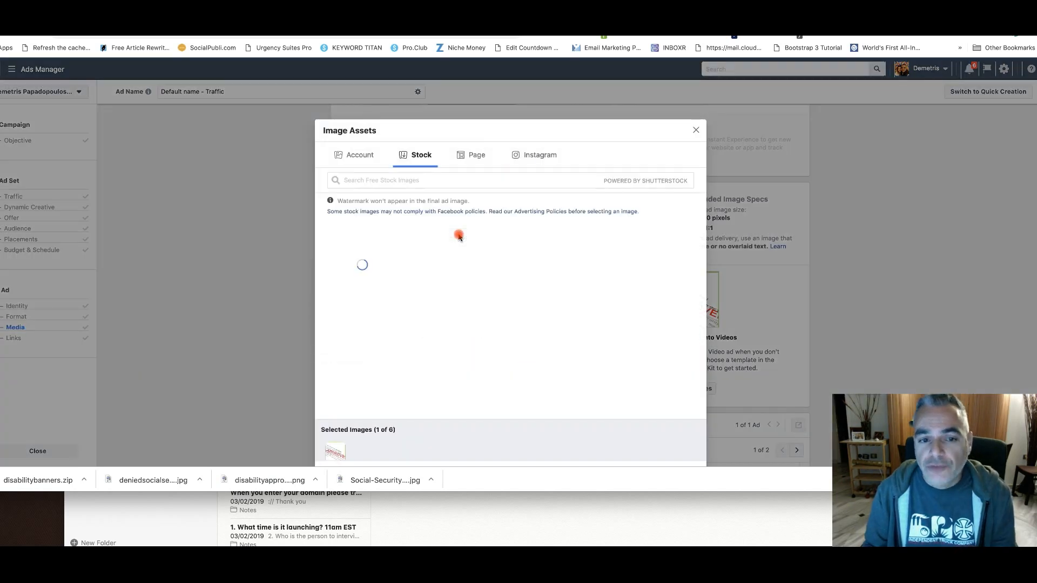
{"action": "left_click", "coordinate": [455, 180]}
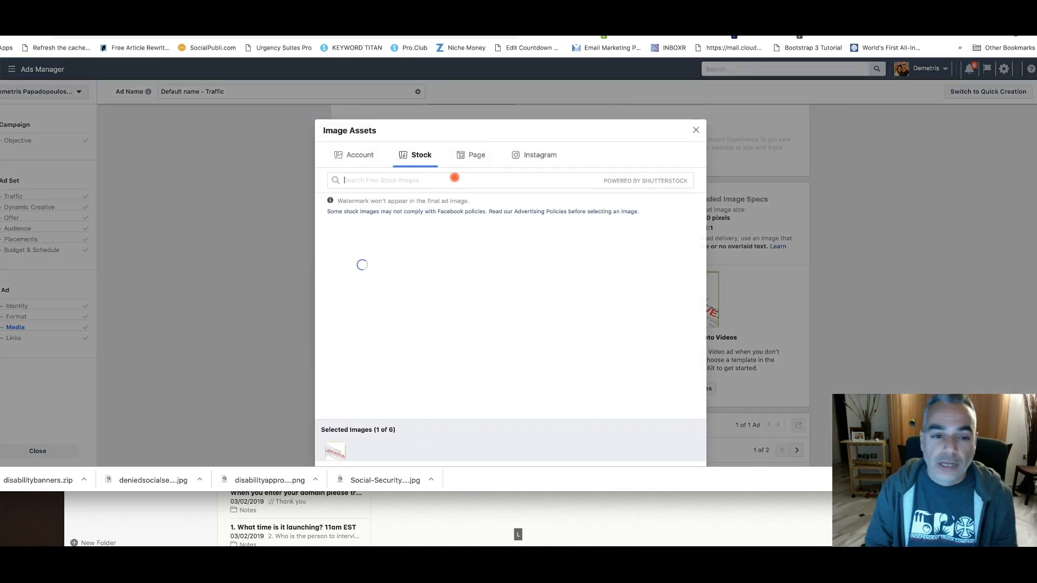
{"action": "type", "text": "Older"}
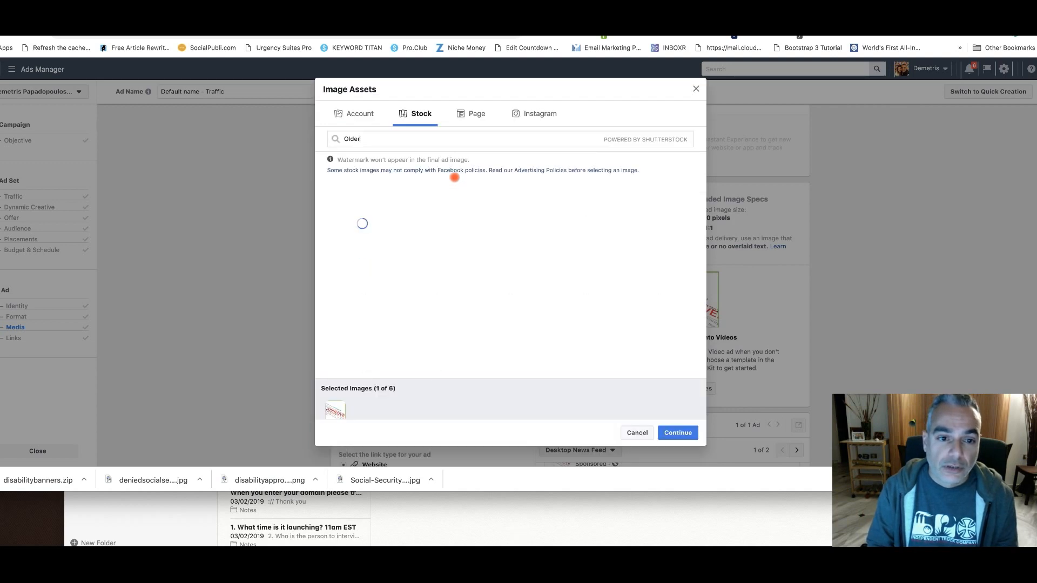
{"action": "type", "text": " p"}
{"action": "type", "text": "Couples"}
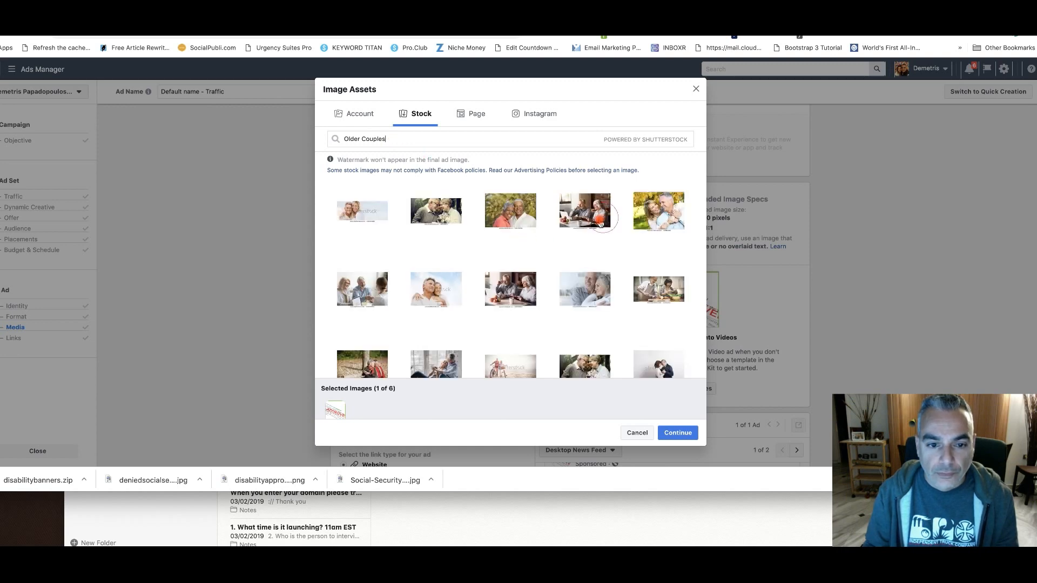
{"action": "left_click", "coordinate": [599, 219]}
{"action": "left_click", "coordinate": [693, 432]}
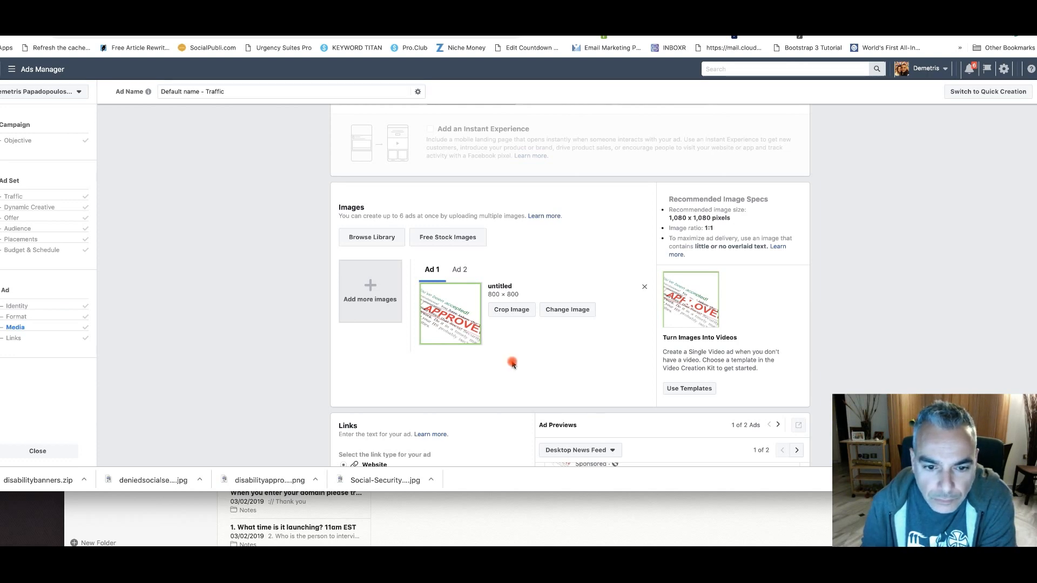
Review Ad 1's image, text, website URL, headline, desktop news feed preview and image text notice
{"action": "scroll", "coordinate": [512, 365], "scroll_direction": "down", "scroll_amount": 1}
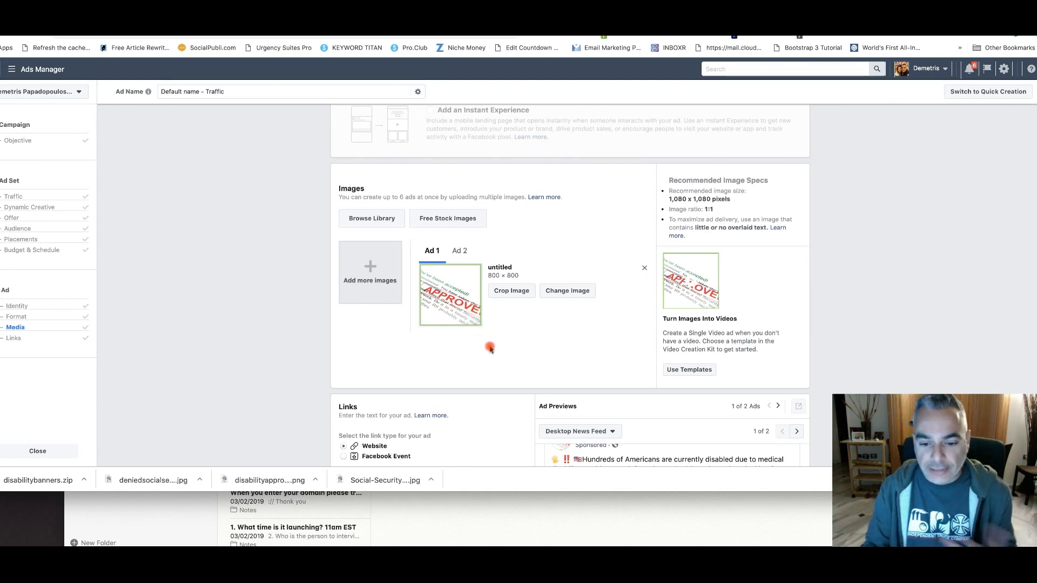
{"action": "scroll", "coordinate": [489, 349], "scroll_direction": "down", "scroll_amount": 3}
{"action": "scroll", "coordinate": [488, 346], "scroll_direction": "up", "scroll_amount": 2}
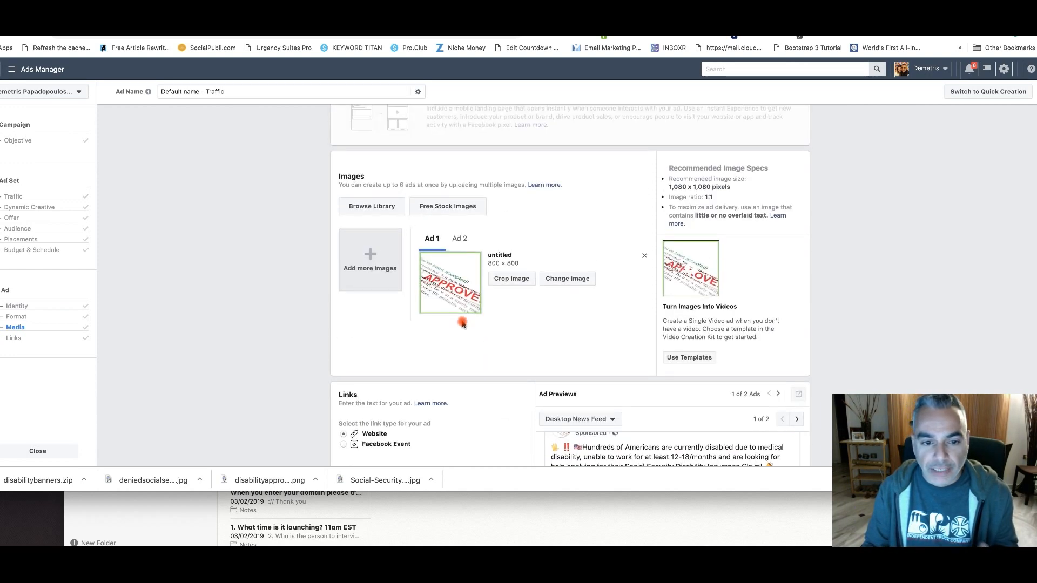
{"action": "scroll", "coordinate": [468, 328], "scroll_direction": "down", "scroll_amount": 6}
{"action": "scroll", "coordinate": [468, 326], "scroll_direction": "up", "scroll_amount": 1}
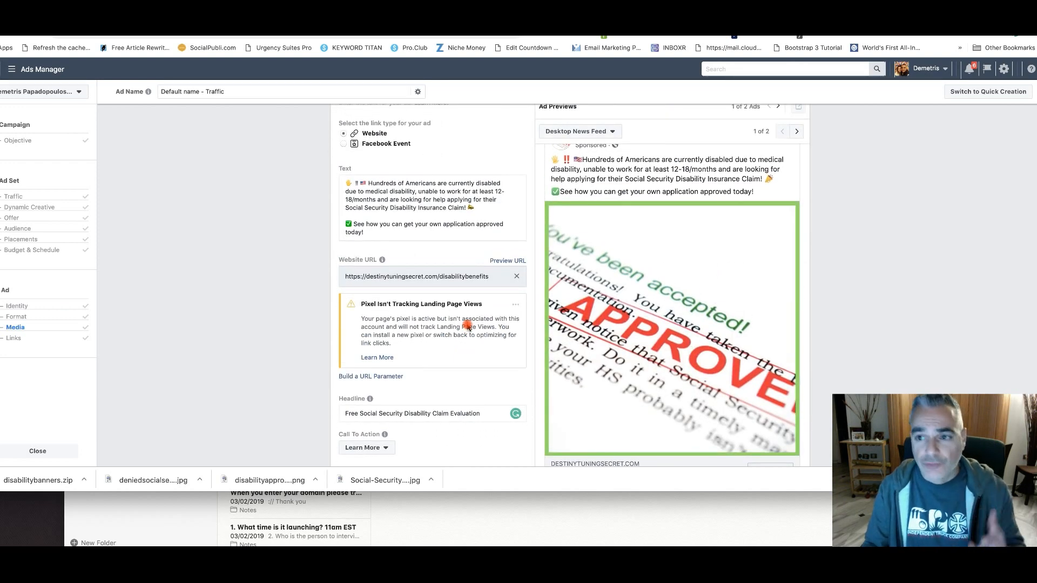
{"action": "scroll", "coordinate": [467, 328], "scroll_direction": "up", "scroll_amount": 1}
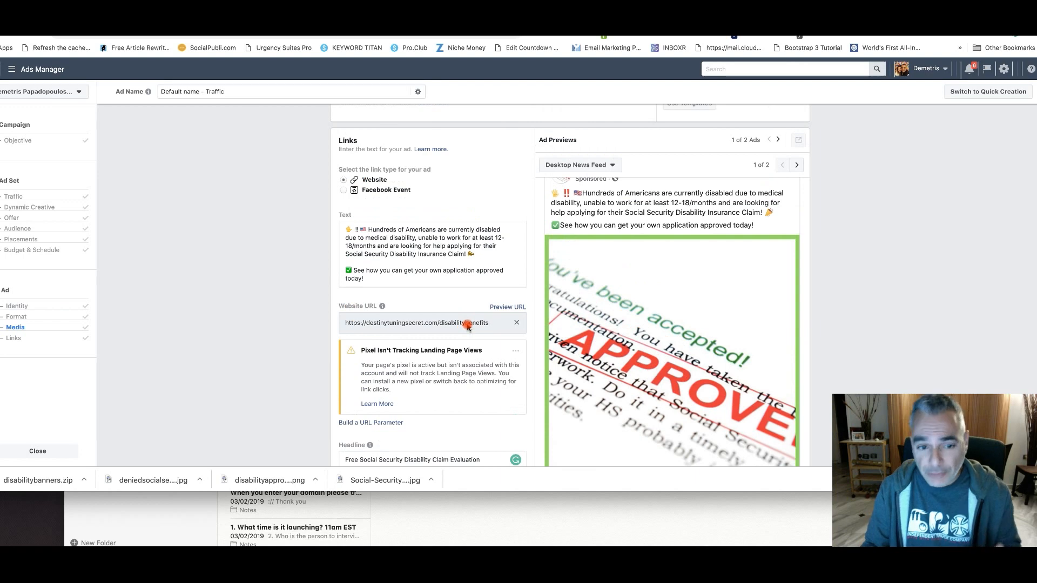
{"action": "scroll", "coordinate": [468, 328], "scroll_direction": "up", "scroll_amount": 4}
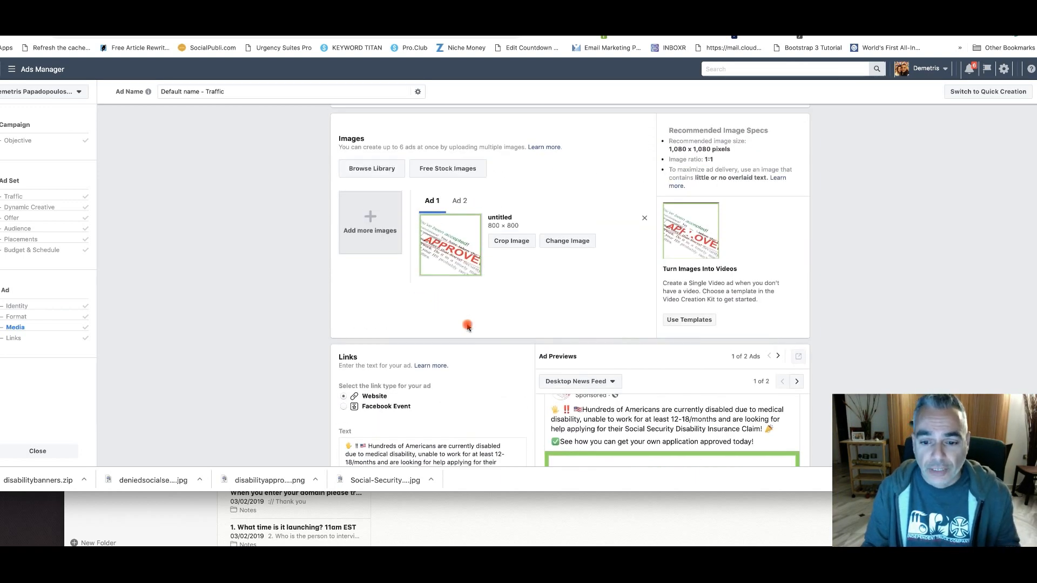
{"action": "scroll", "coordinate": [468, 327], "scroll_direction": "down", "scroll_amount": 7}
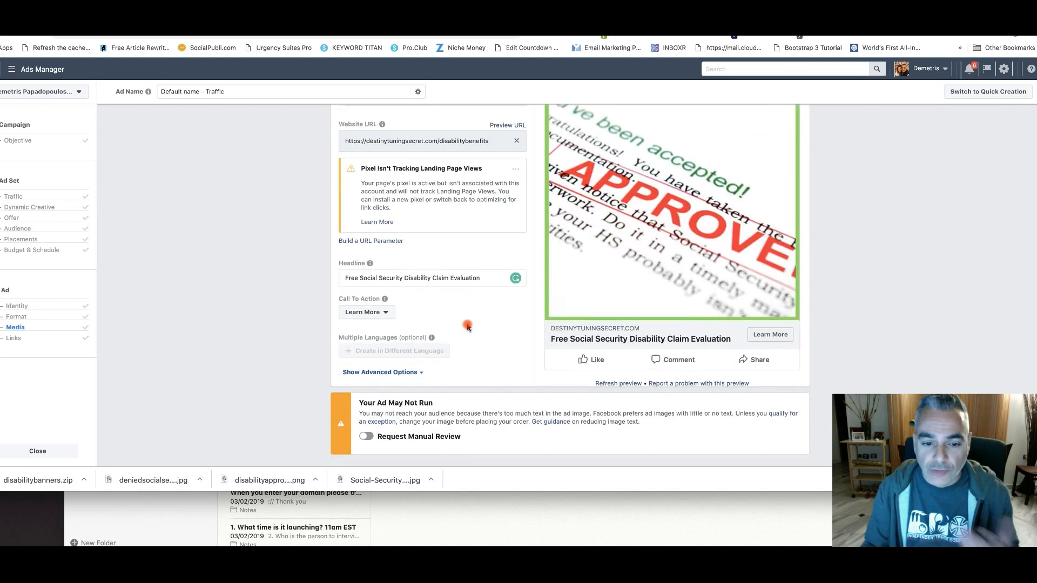
{"action": "scroll", "coordinate": [468, 328], "scroll_direction": "up", "scroll_amount": 7}
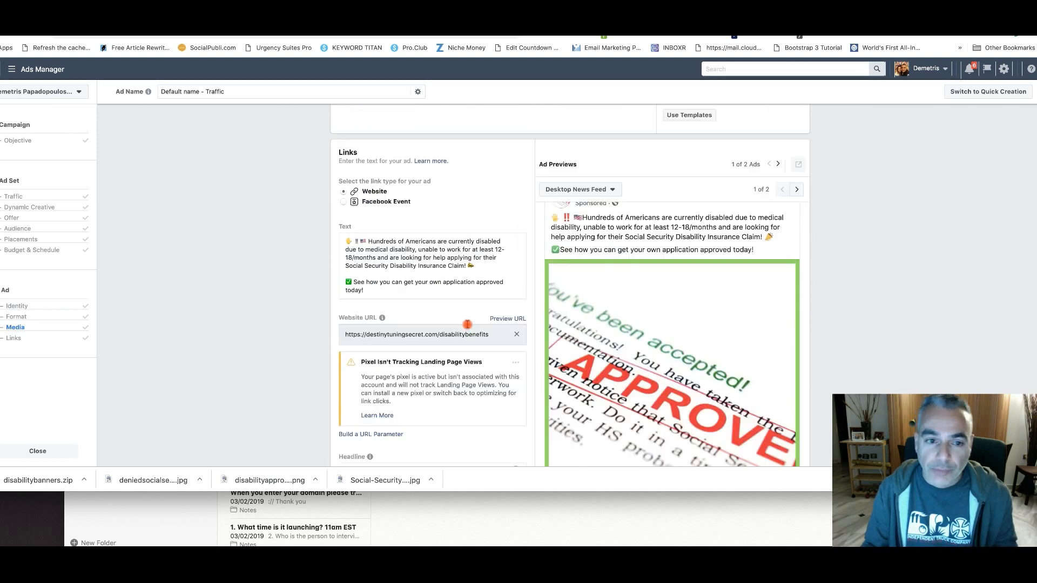
Add the second row's 1000 × 668 stock photo of an older couple at a table as a third ad image
{"action": "scroll", "coordinate": [458, 317], "scroll_direction": "up", "scroll_amount": 1}
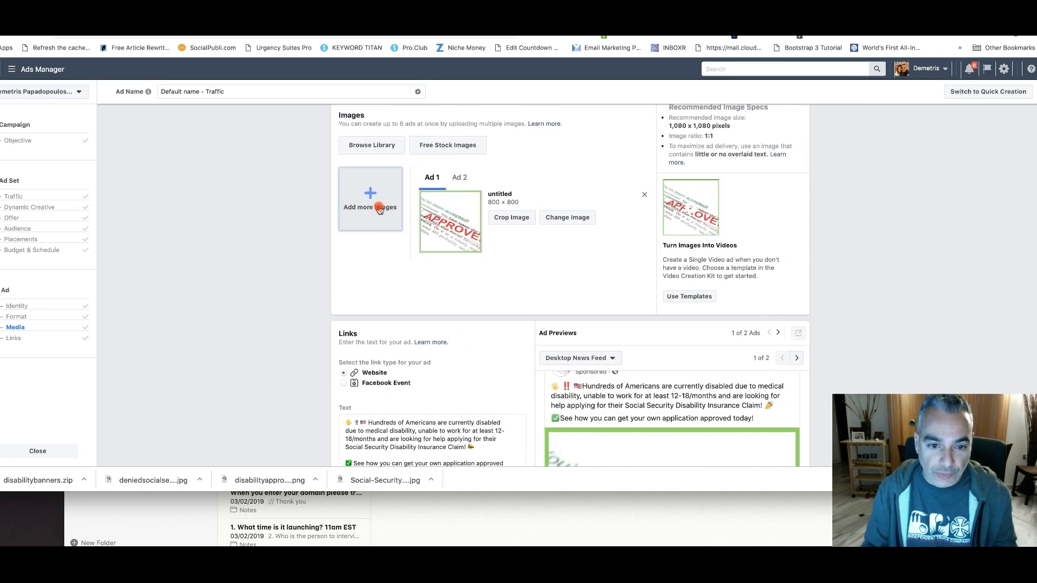
{"action": "left_click", "coordinate": [446, 144]}
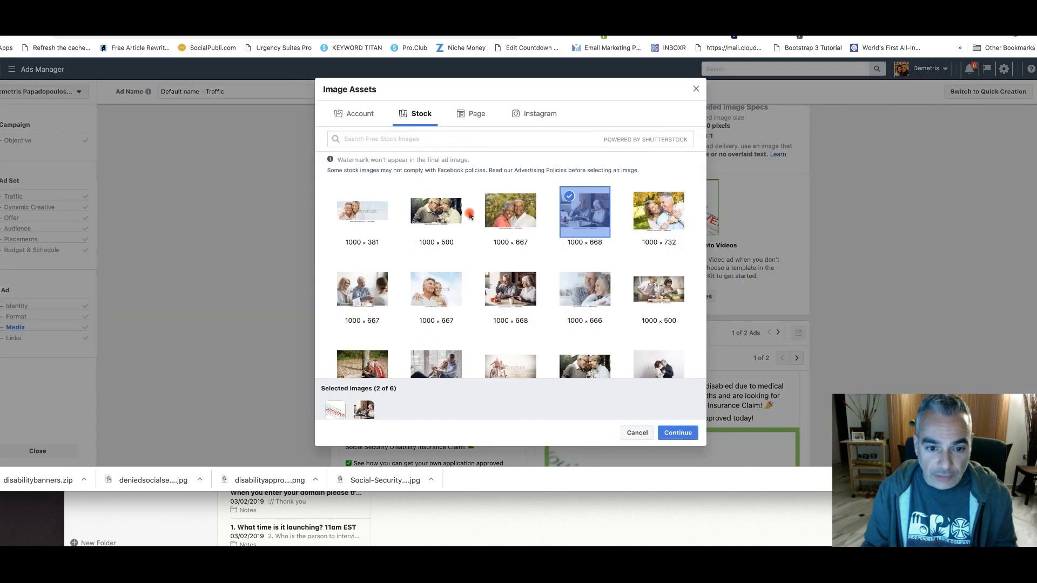
{"action": "left_click", "coordinate": [522, 300]}
{"action": "left_click", "coordinate": [682, 433]}
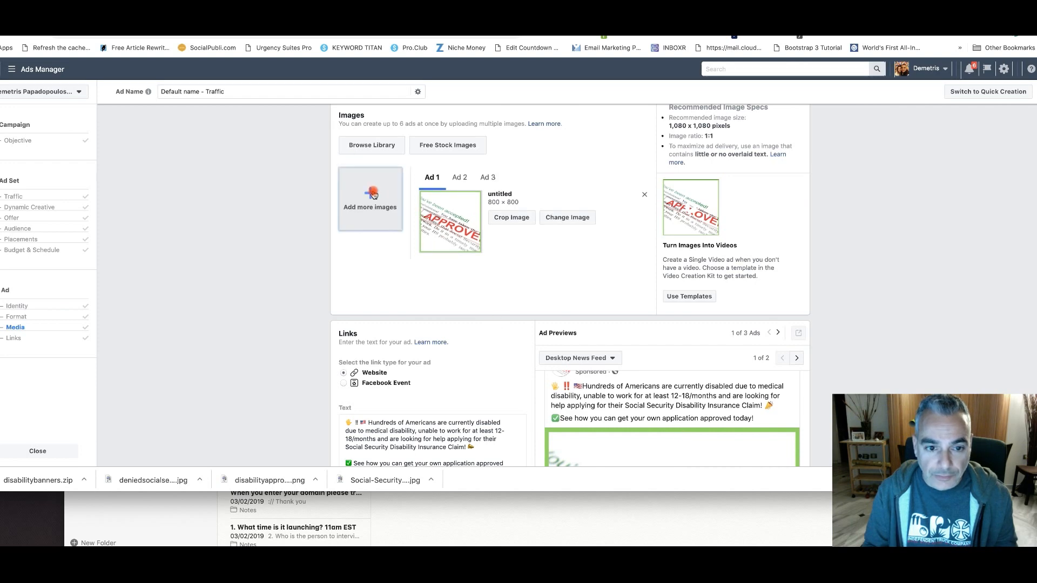
Compare the images of Ad 2 and Ad 1 and check Ad 1's desktop news feed preview
{"action": "scroll", "coordinate": [440, 231], "scroll_direction": "down", "scroll_amount": 3}
{"action": "scroll", "coordinate": [441, 229], "scroll_direction": "up", "scroll_amount": 1}
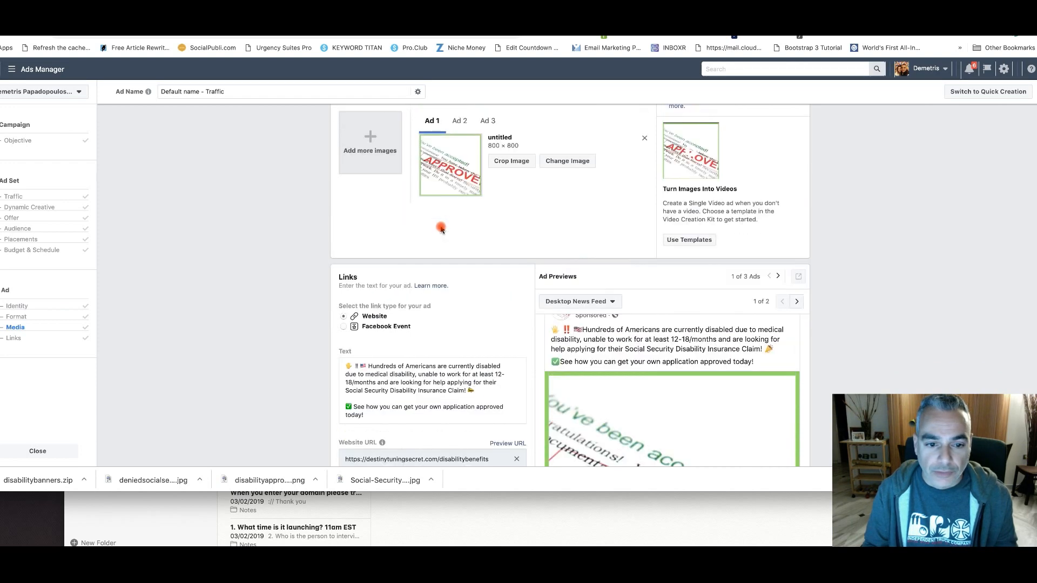
{"action": "scroll", "coordinate": [442, 229], "scroll_direction": "up", "scroll_amount": 1}
{"action": "left_click", "coordinate": [460, 176]}
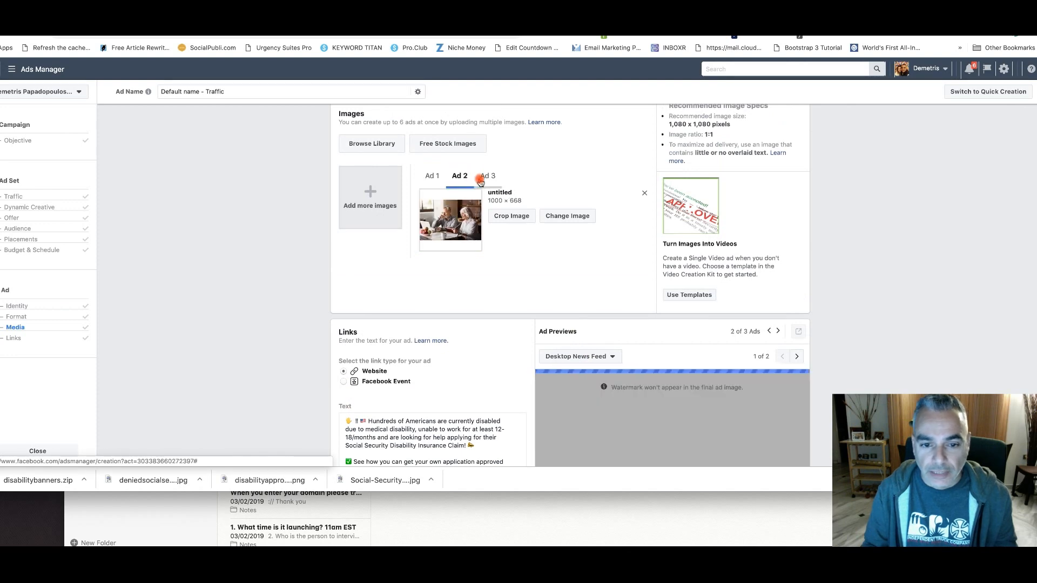
{"action": "left_click", "coordinate": [437, 179]}
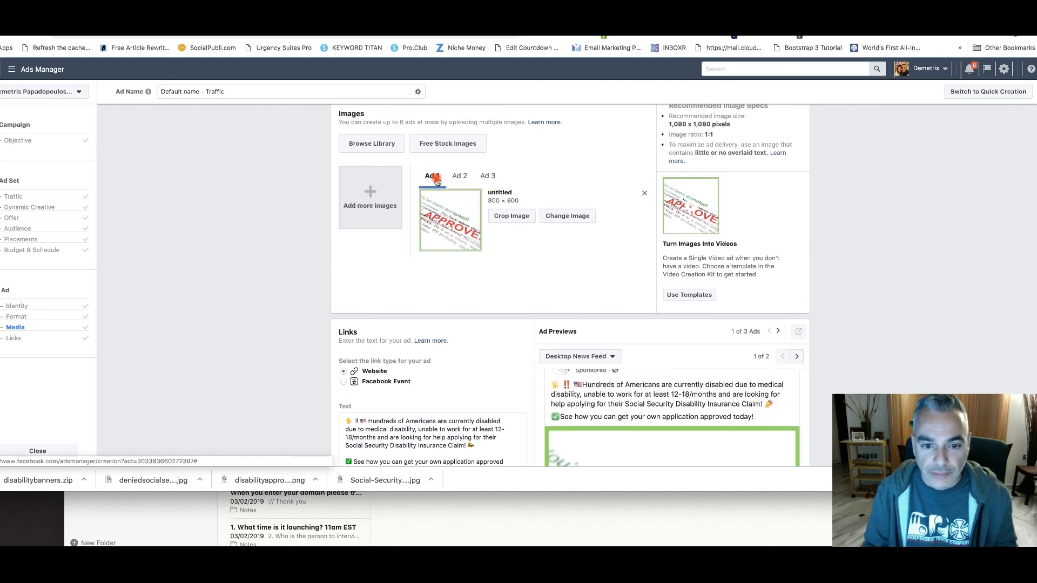
{"action": "scroll", "coordinate": [527, 273], "scroll_direction": "down", "scroll_amount": 3}
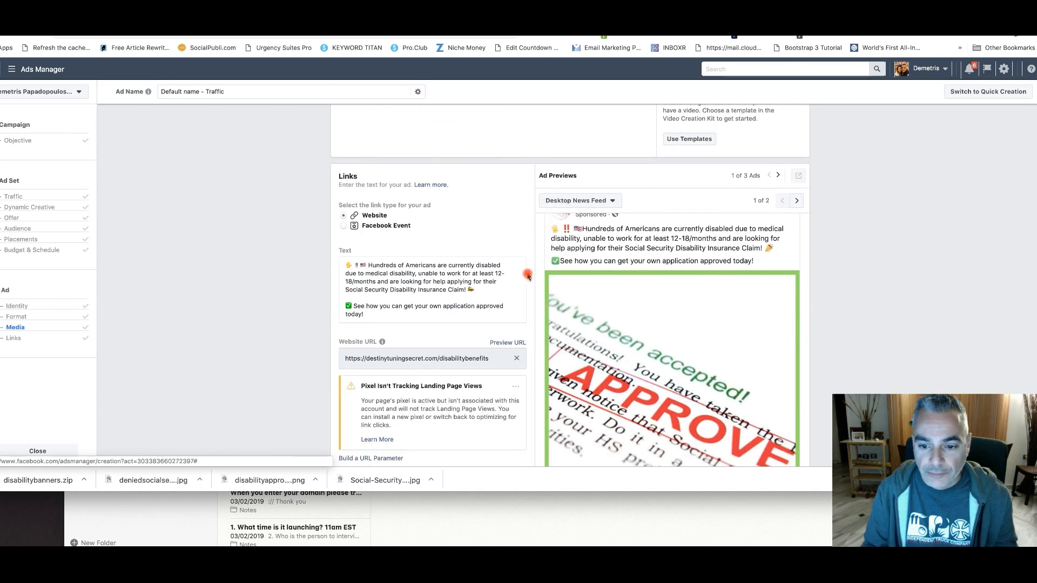
Review Ad 1's text, headline and desktop news feed preview, and look at the images of Ad 2 and Ad 3
{"action": "scroll", "coordinate": [528, 276], "scroll_direction": "down", "scroll_amount": 4}
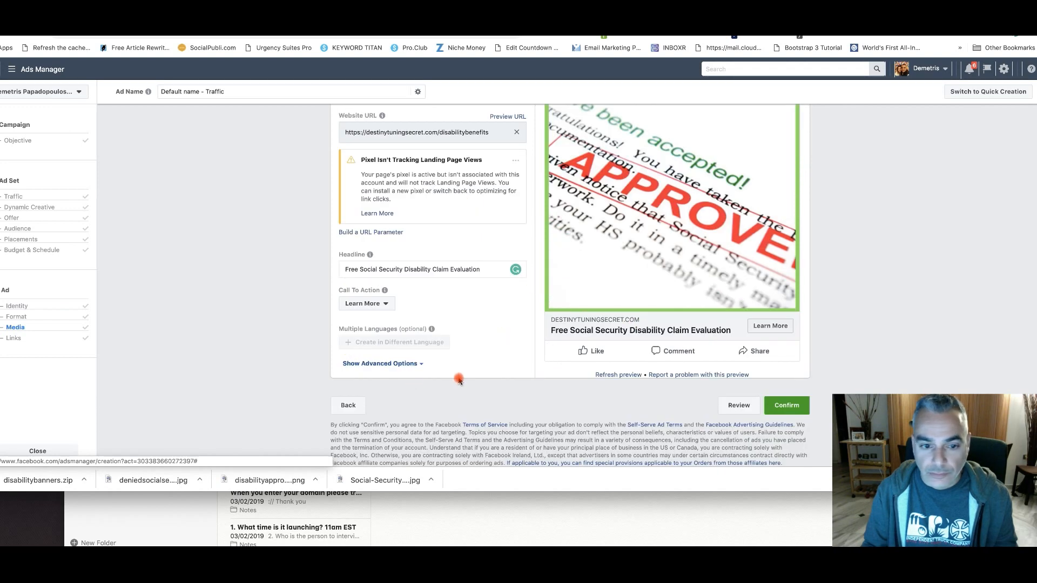
{"action": "scroll", "coordinate": [459, 381], "scroll_direction": "up", "scroll_amount": 6}
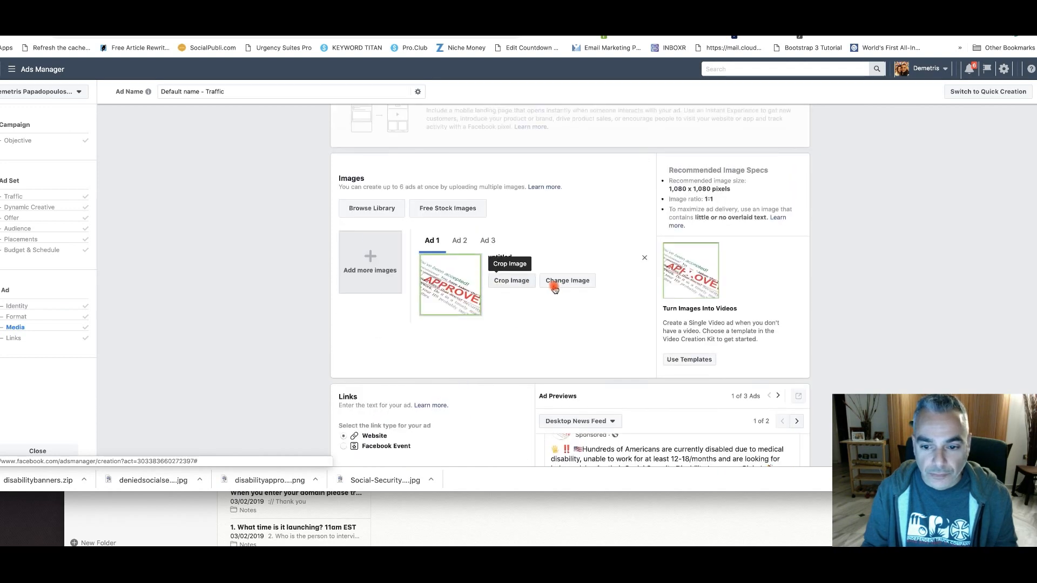
{"action": "scroll", "coordinate": [544, 360], "scroll_direction": "down", "scroll_amount": 2}
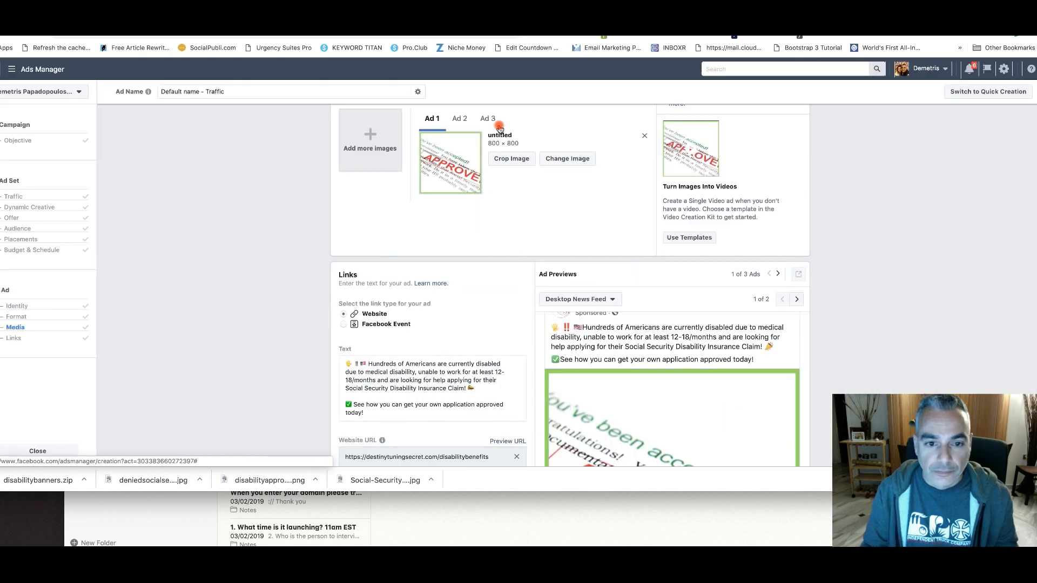
{"action": "scroll", "coordinate": [485, 184], "scroll_direction": "up", "scroll_amount": 1}
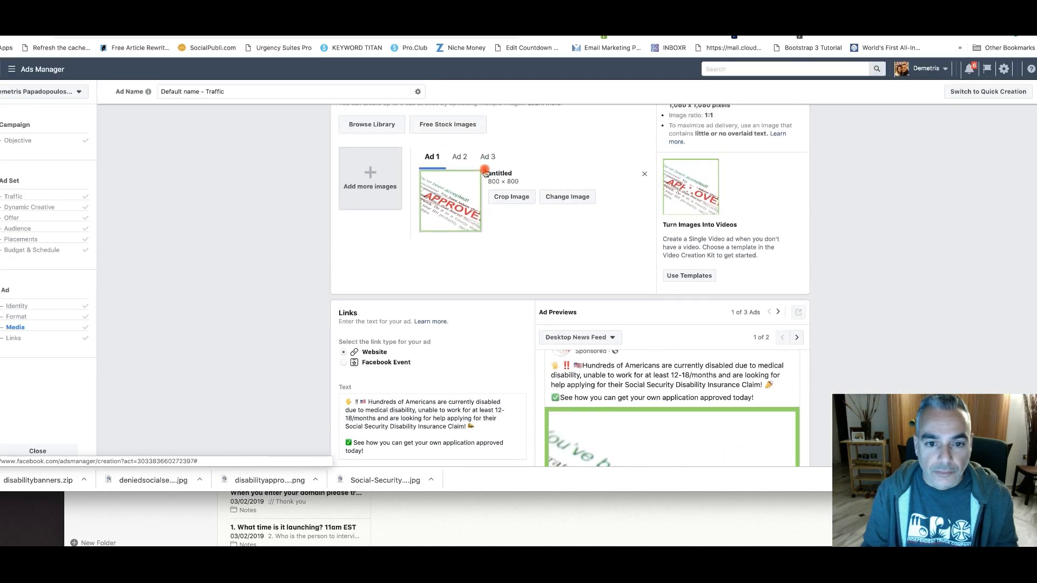
{"action": "left_click", "coordinate": [460, 158]}
{"action": "left_click", "coordinate": [483, 158]}
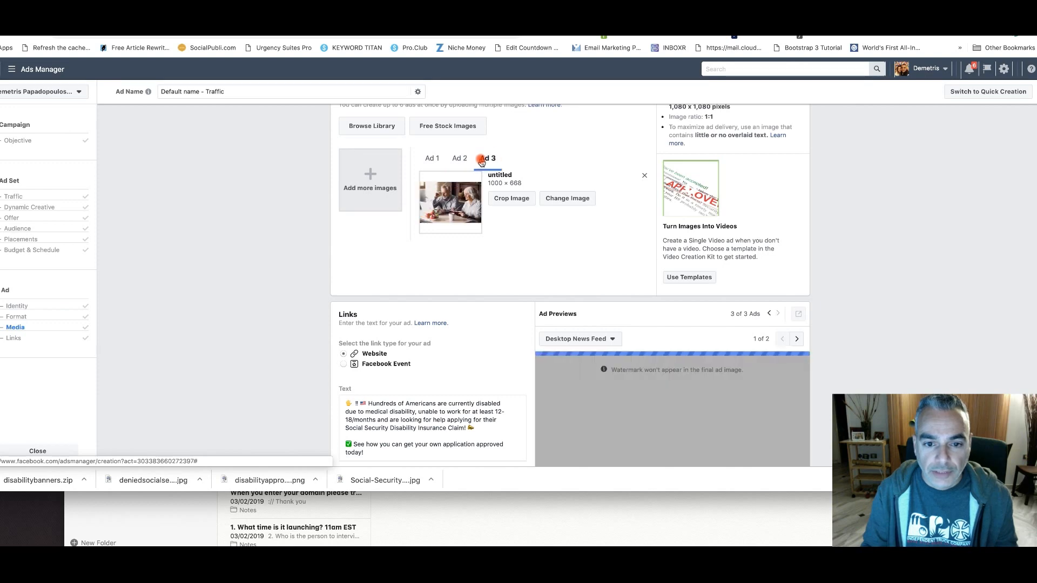
Remove the APPROVED image and the photo of the older couple holding mugs, keeping only the photo of the couple with a laptop
{"action": "left_click", "coordinate": [432, 159]}
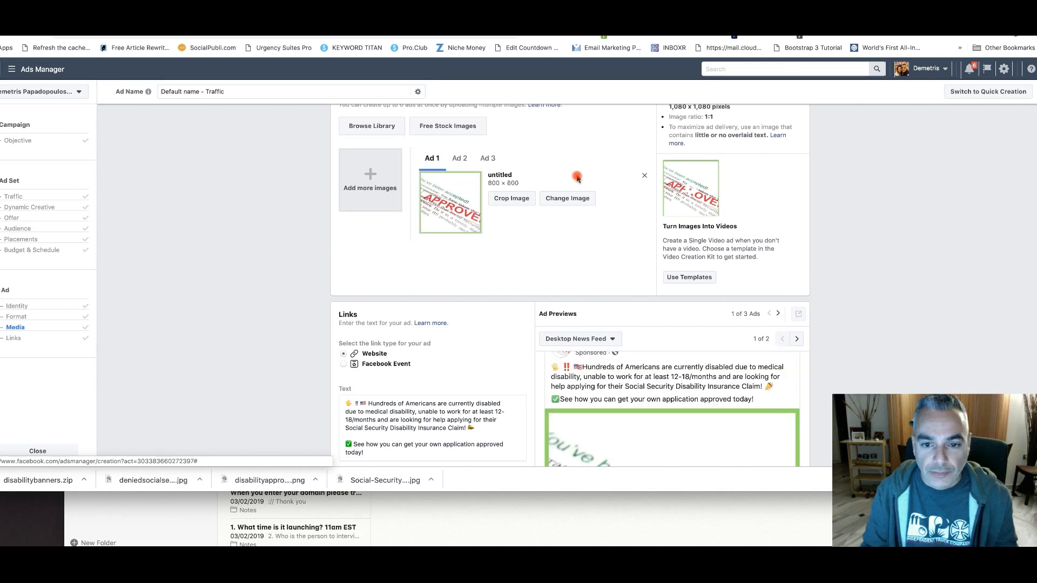
{"action": "left_click", "coordinate": [644, 177]}
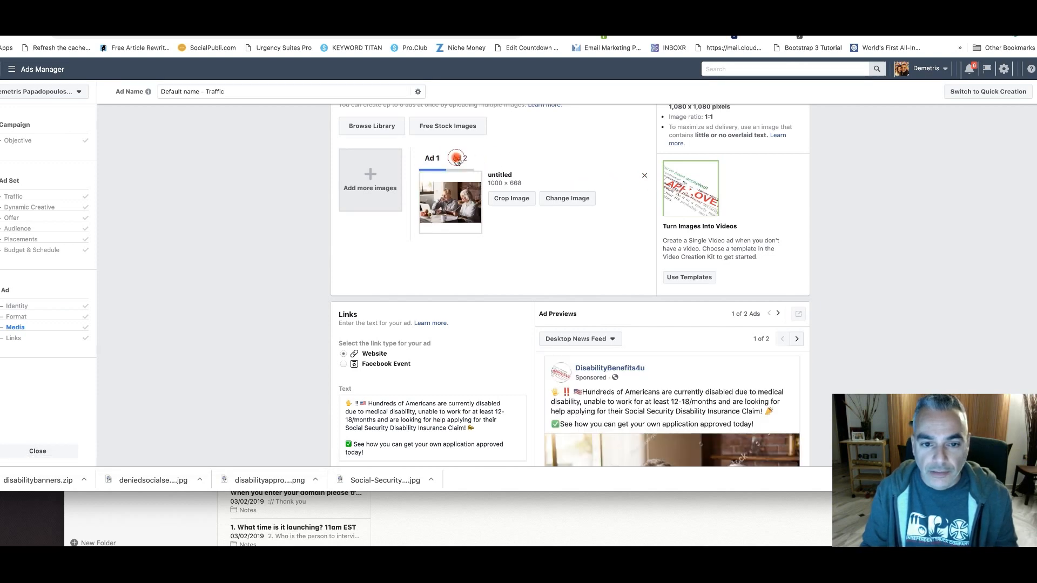
{"action": "left_click", "coordinate": [644, 177]}
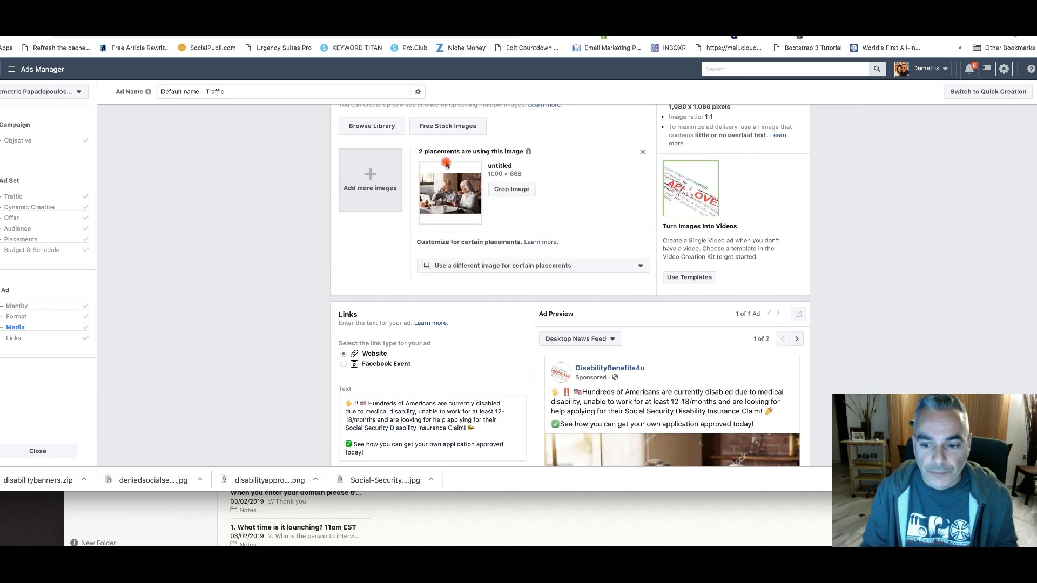
Check the remaining ad's text, link and desktop news feed preview, and confirm the ad to submit the campaign
{"action": "scroll", "coordinate": [573, 318], "scroll_direction": "down", "scroll_amount": 5}
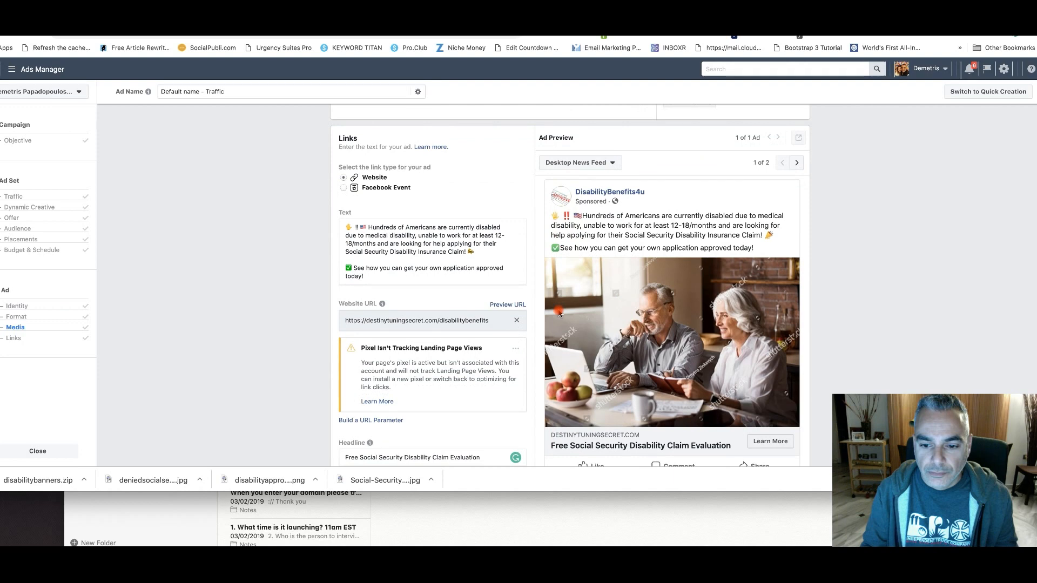
{"action": "scroll", "coordinate": [281, 290], "scroll_direction": "down", "scroll_amount": 3}
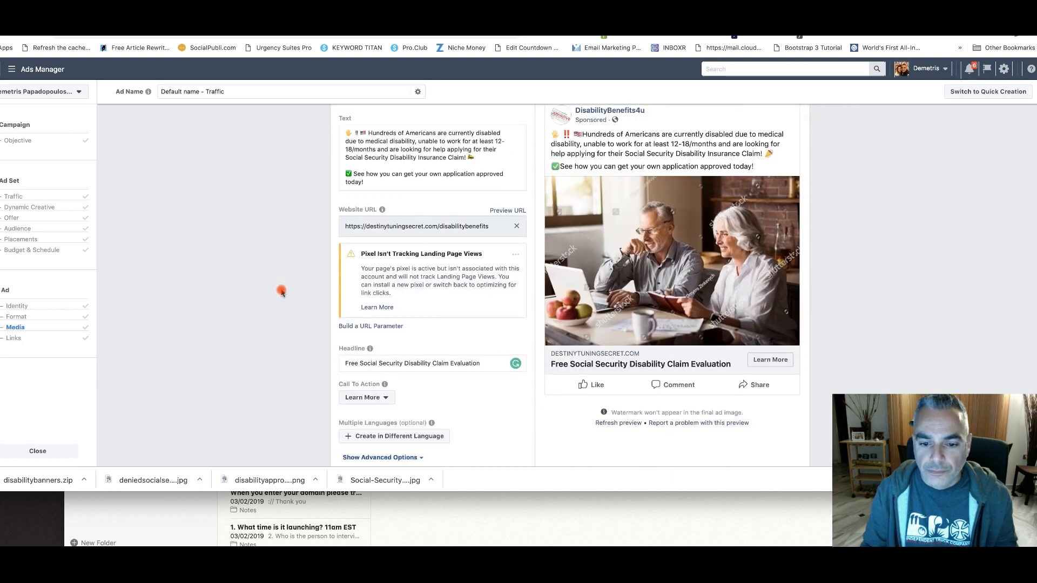
{"action": "scroll", "coordinate": [281, 290], "scroll_direction": "down", "scroll_amount": 3}
{"action": "left_click", "coordinate": [791, 406]}
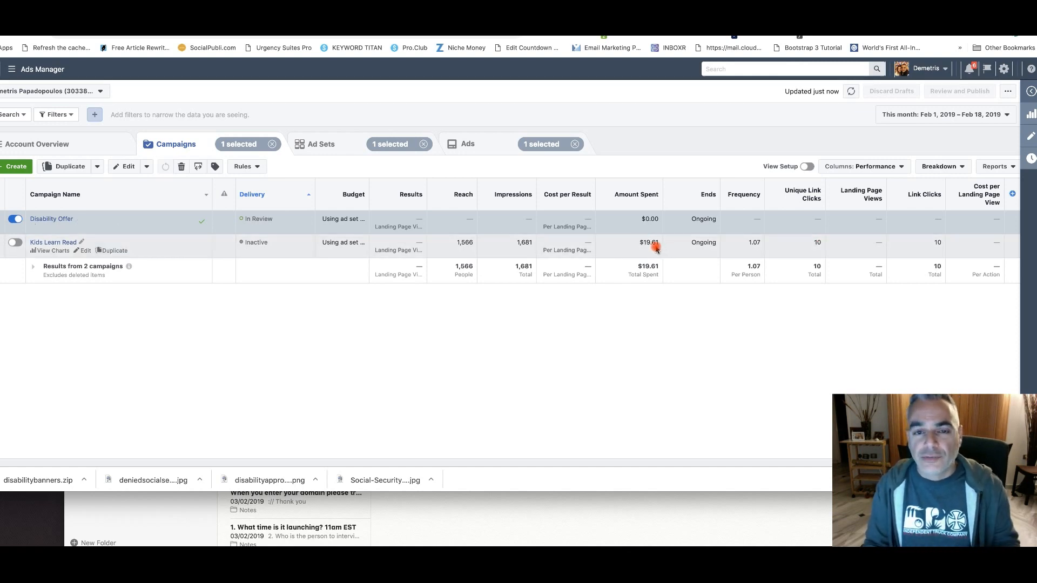
Examine the Kids Learn Read campaign's results and the Disability Offer campaign's delivery status in the campaign list
{"action": "left_click", "coordinate": [816, 244]}
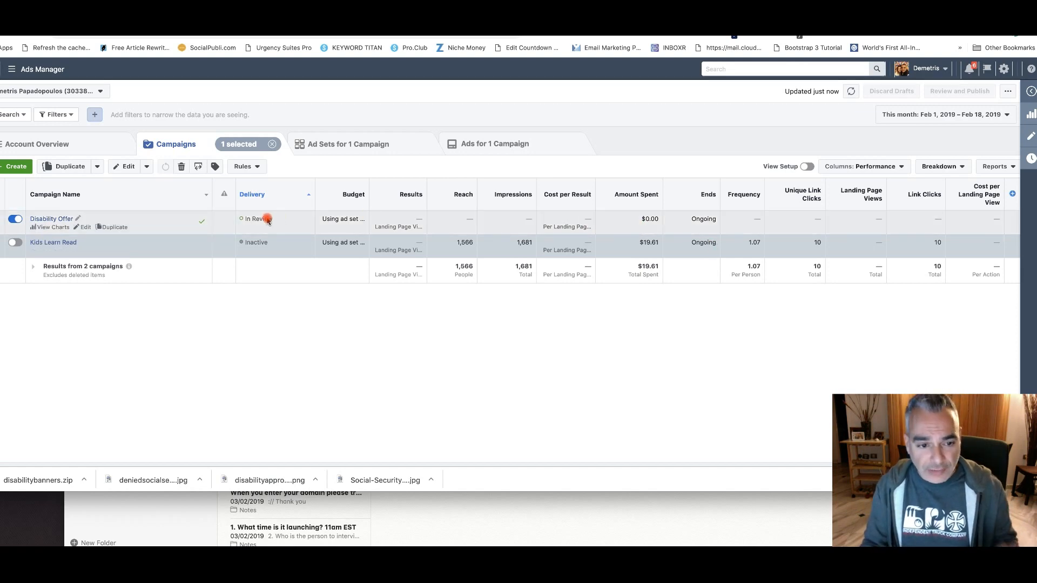
{"action": "left_click", "coordinate": [124, 221]}
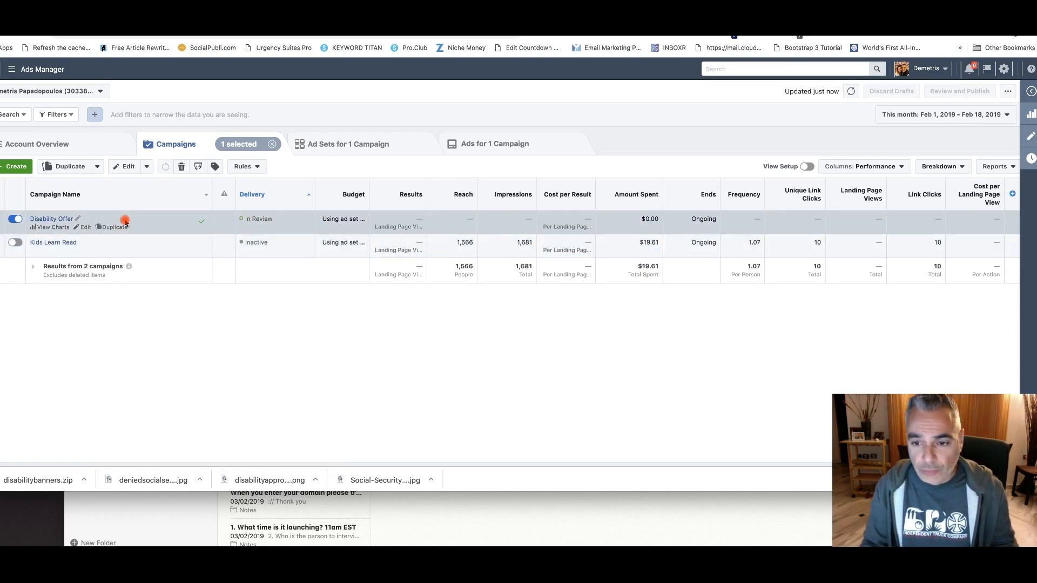